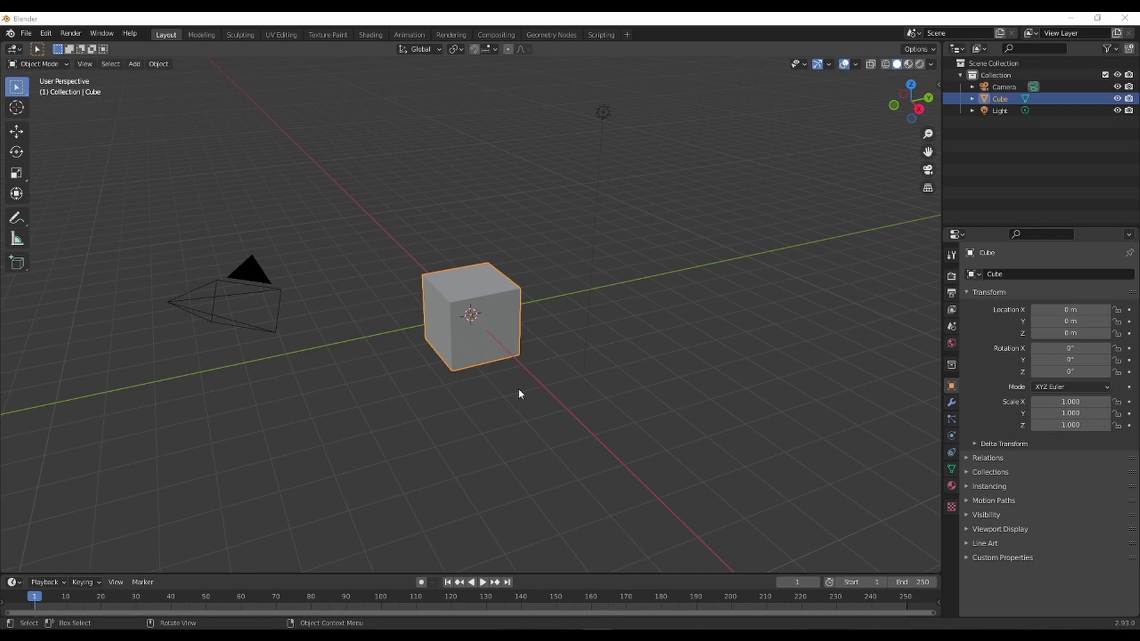
Delete the default cube and import 4x2 Lego Brick.stl from the Downloads folder.
key("x")
left_click(498, 315)
left_click(27, 34)
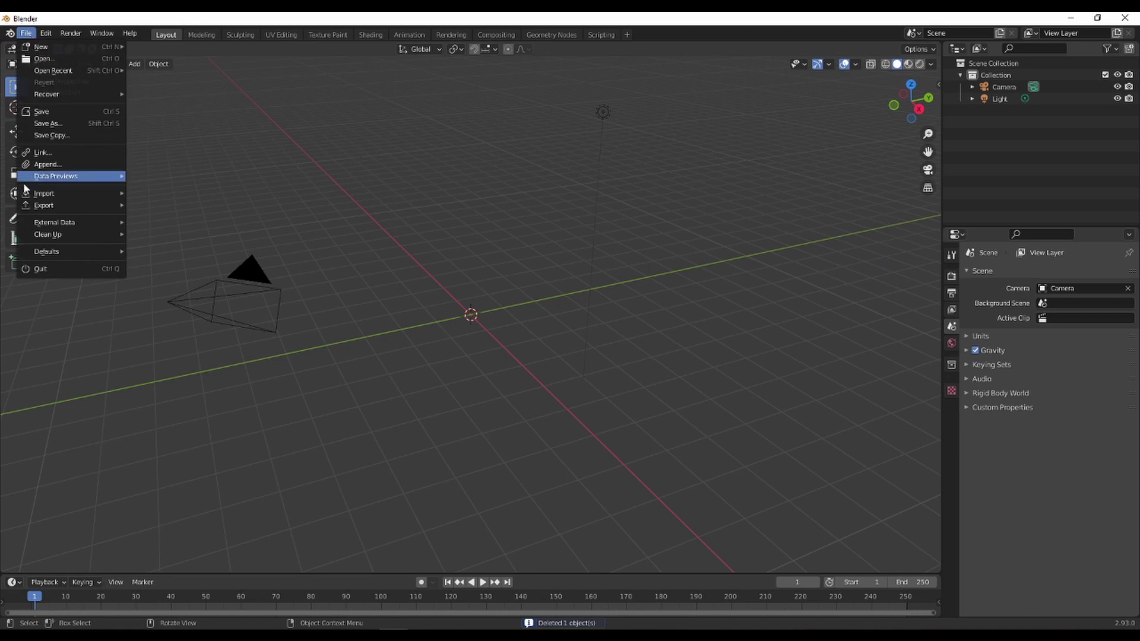
mouse_move(33, 196)
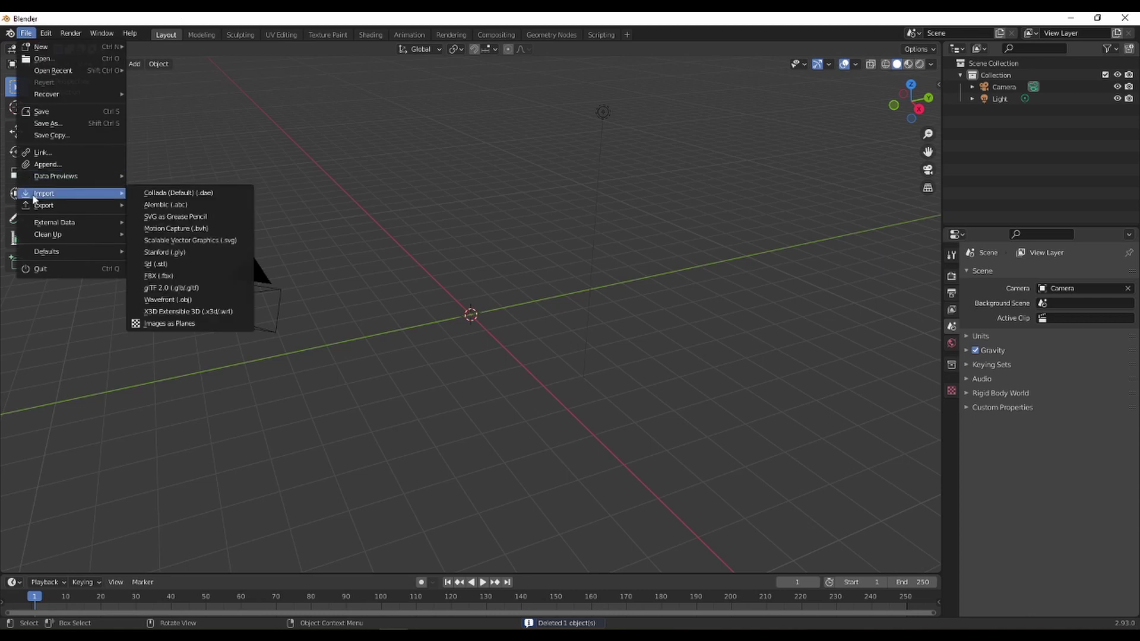
left_click(160, 264)
scroll(593, 285, "down", 3)
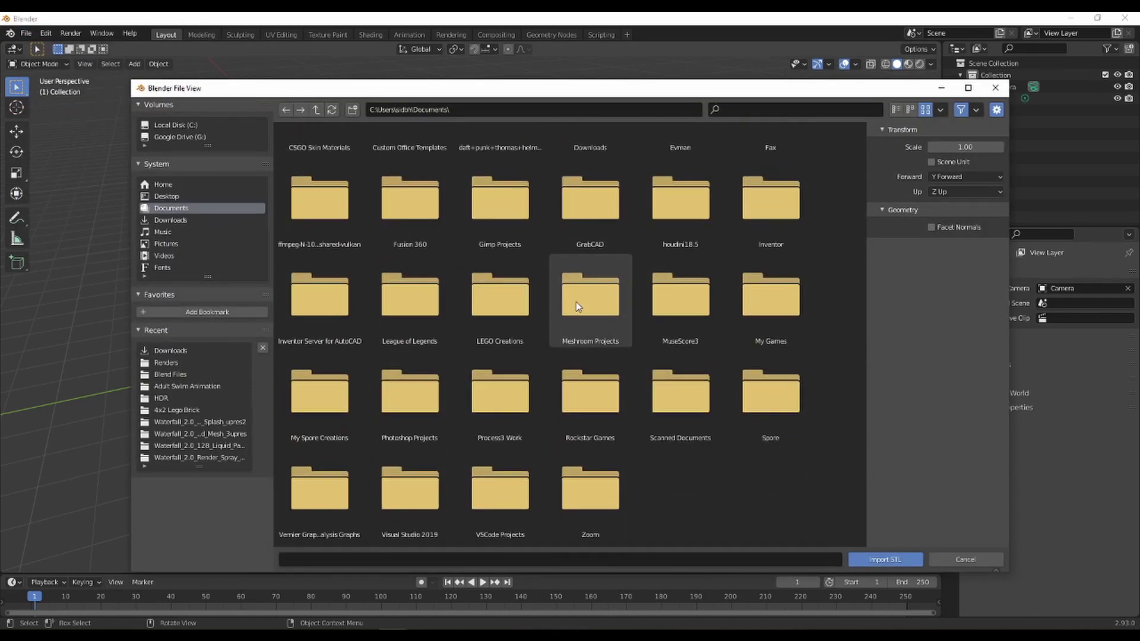
left_click(170, 220)
scroll(641, 431, "down", 5)
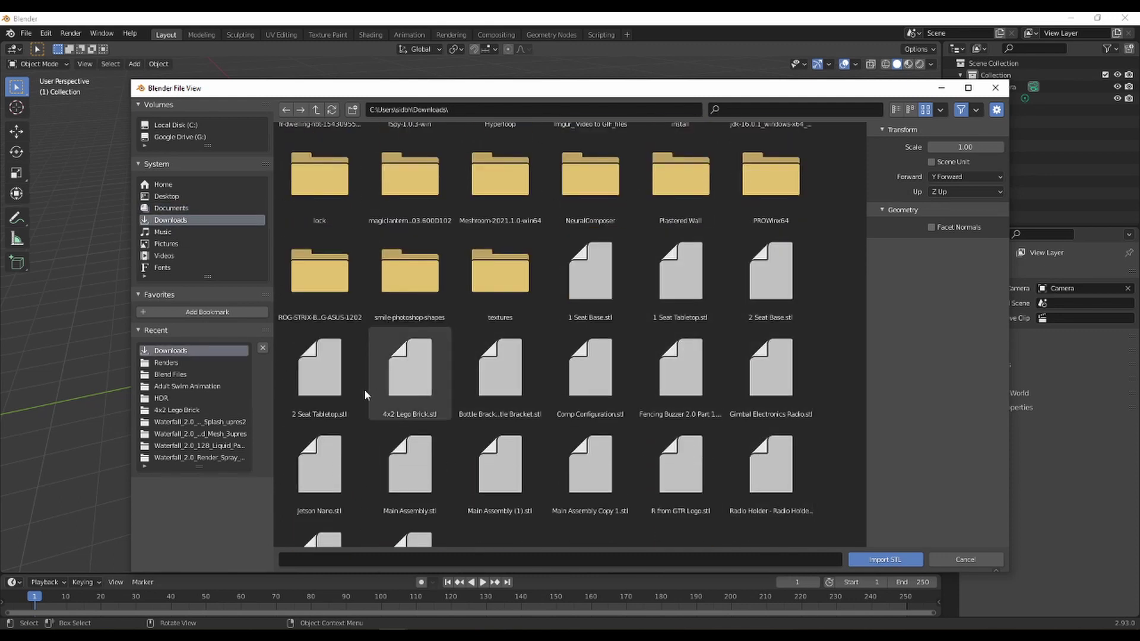
left_click(396, 395)
left_click(885, 559)
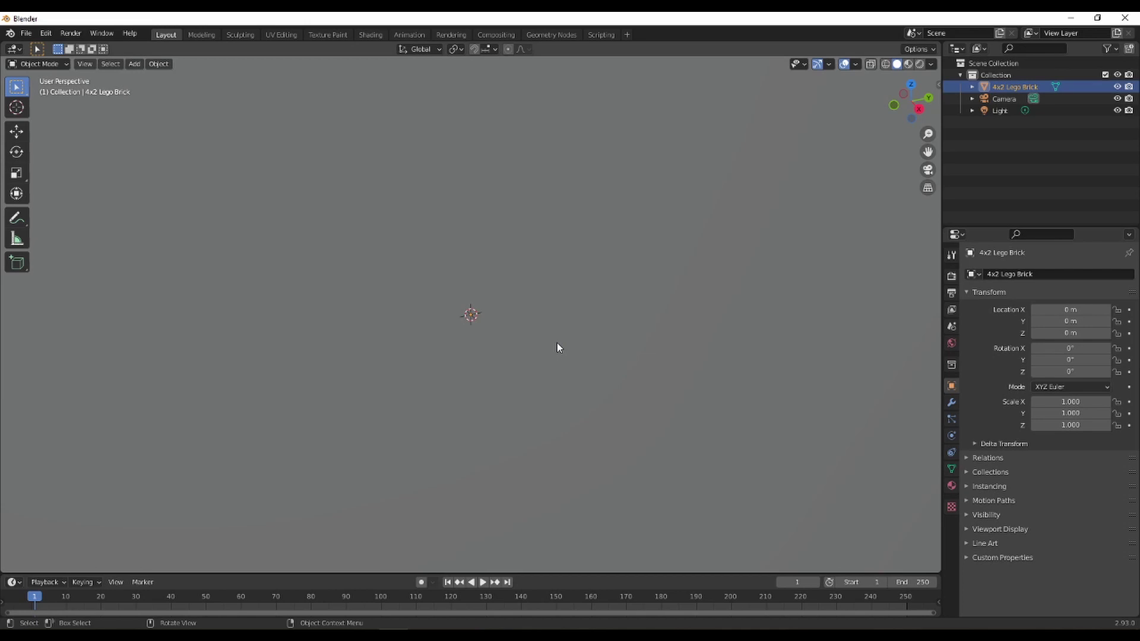
scroll(557, 343, "down", 10)
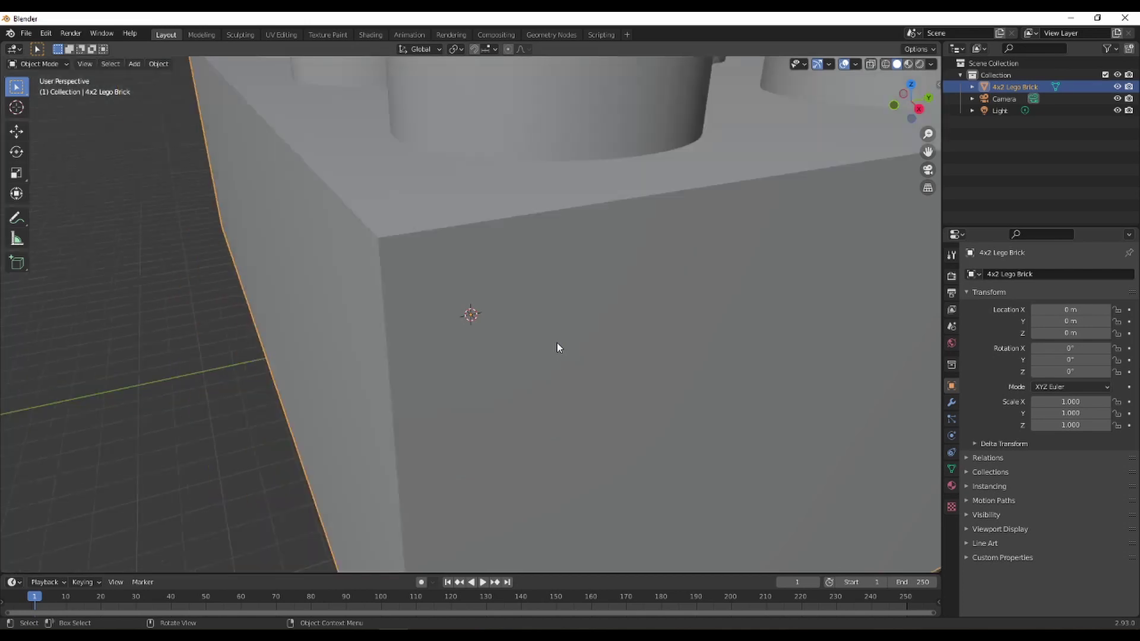
middle_click_drag(600, 337, 507, 345)
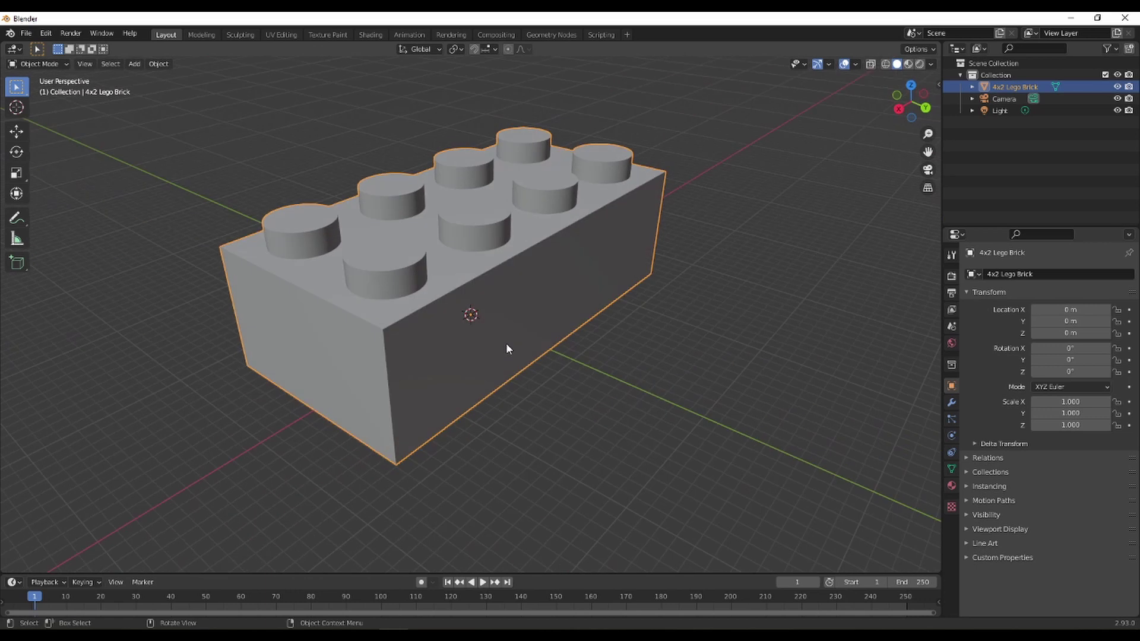
Show the object's transform values and scale the imported Lego brick by 0.001.
key("n")
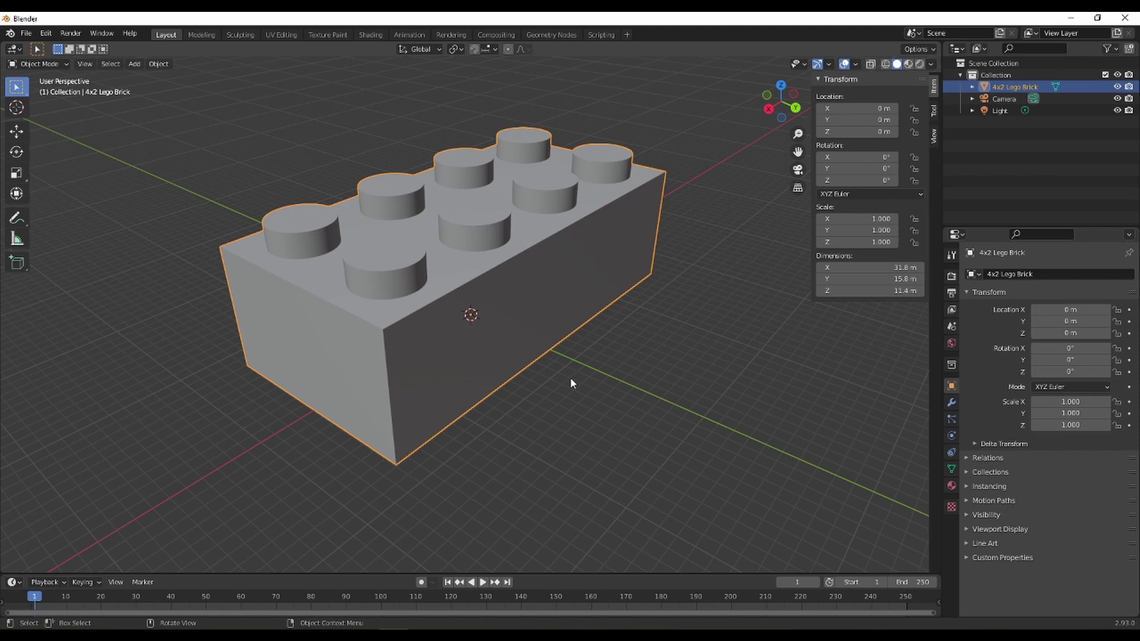
key("s")
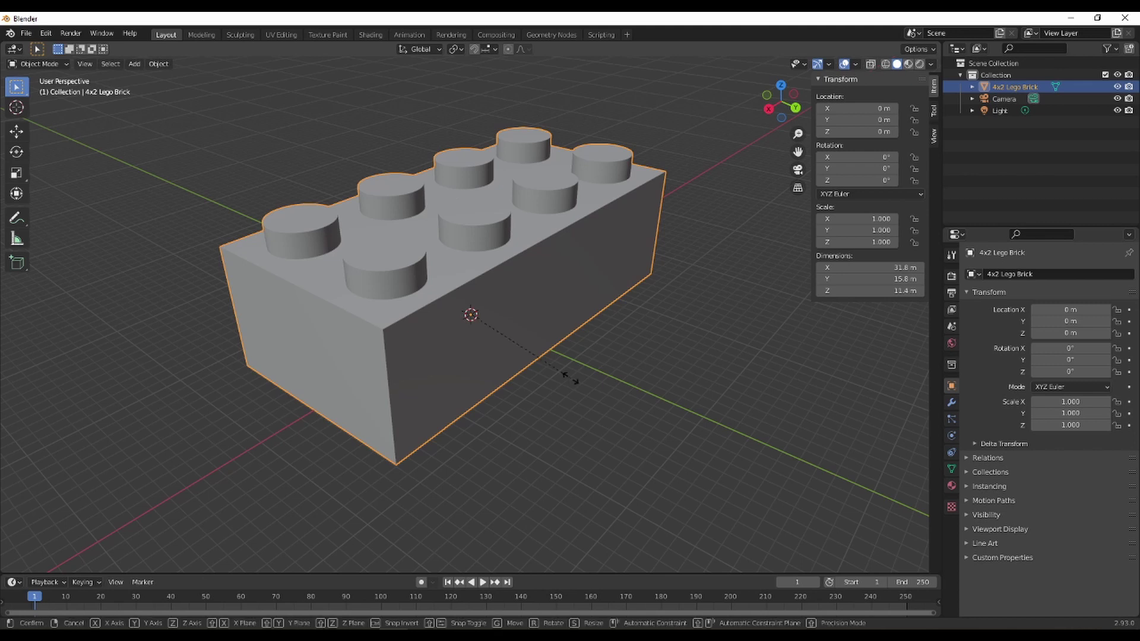
type(".001")
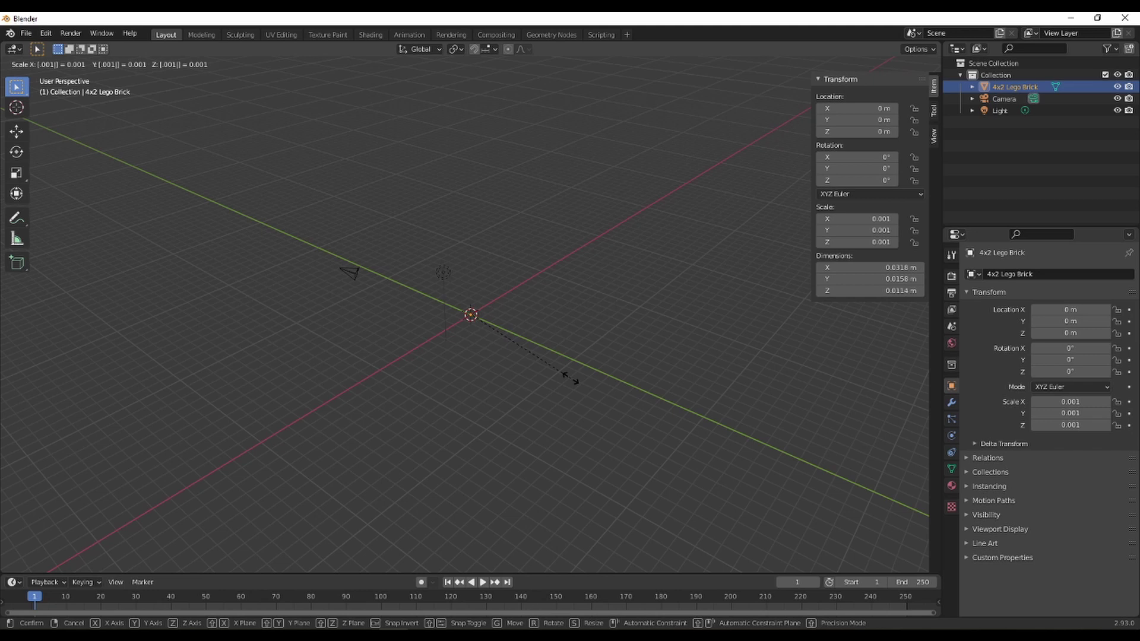
key("Return")
scroll(569, 375, "up", 4)
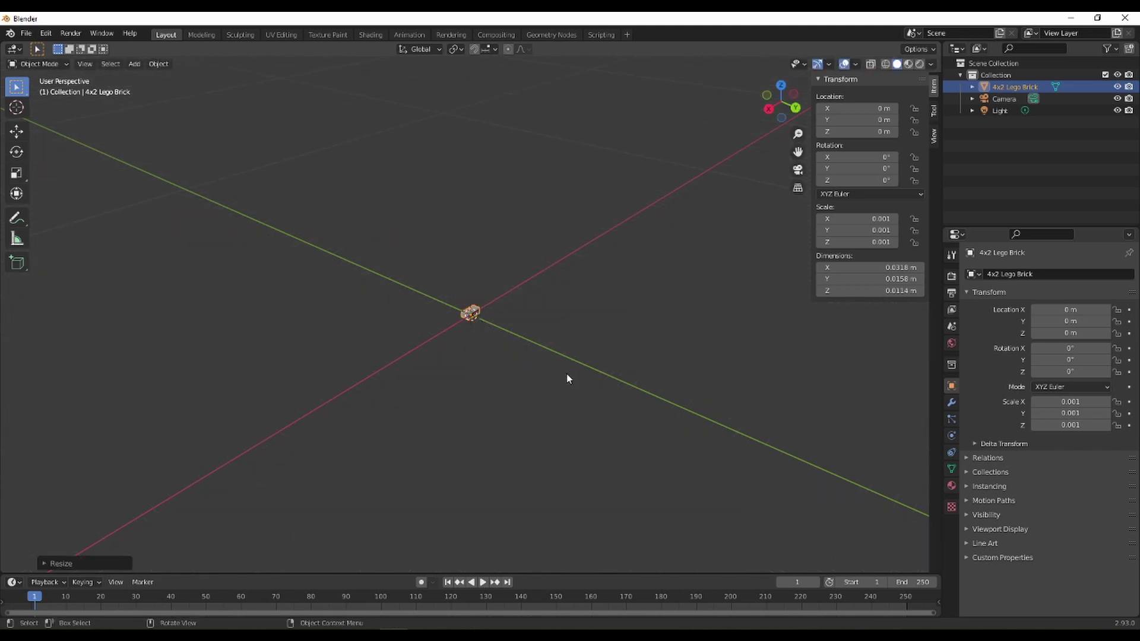
scroll(567, 373, "up", 8)
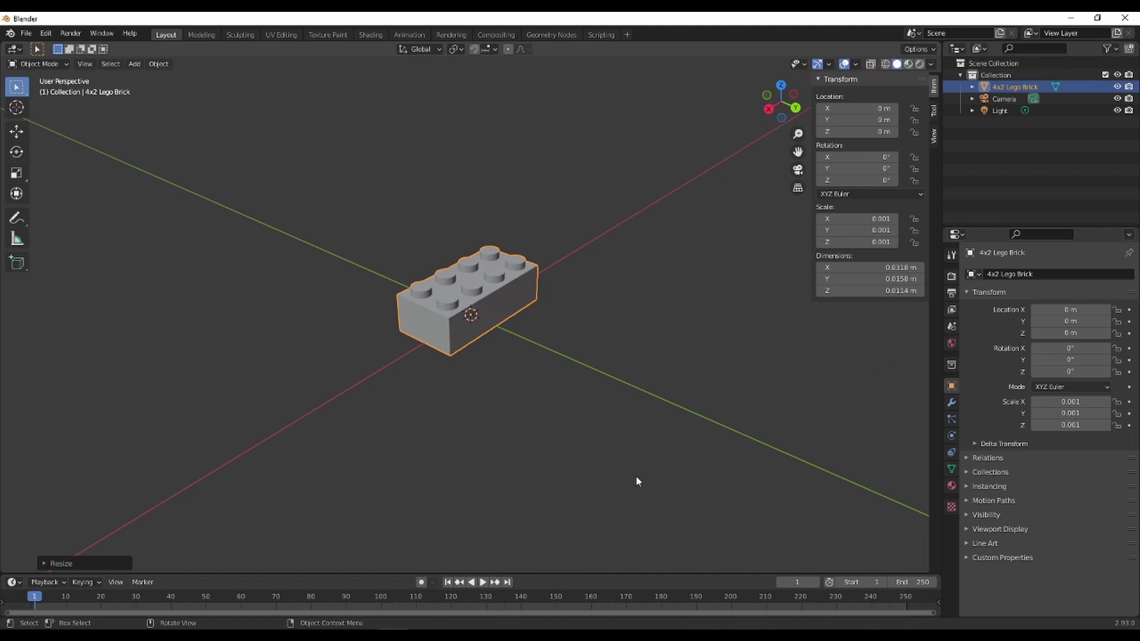
Add a mesh plane at the Lego brick's location.
mouse_move(559, 381)
middle_mouse_down()
mouse_move(679, 354)
mouse_move(545, 385)
mouse_move(556, 378)
middle_mouse_up()
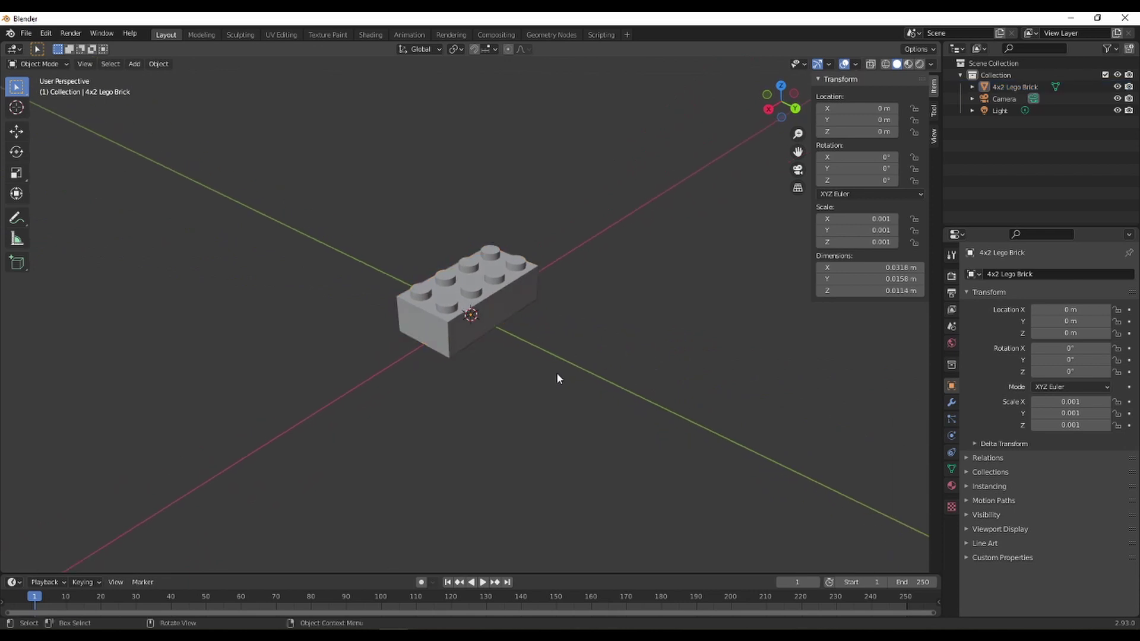
key("shift+a")
mouse_move(557, 372)
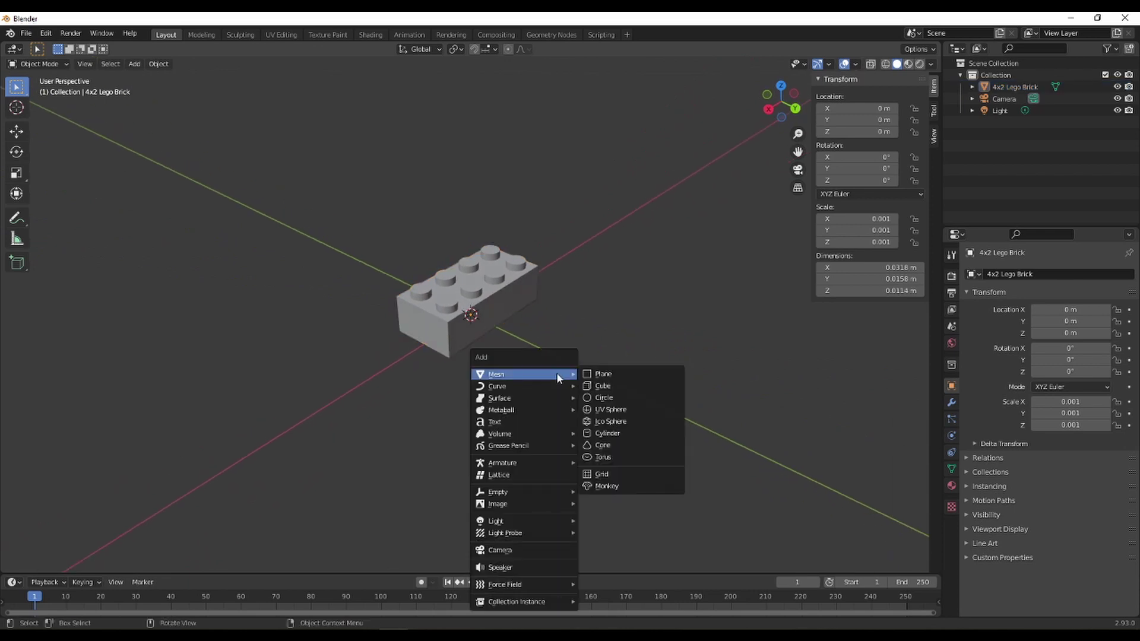
left_click(600, 372)
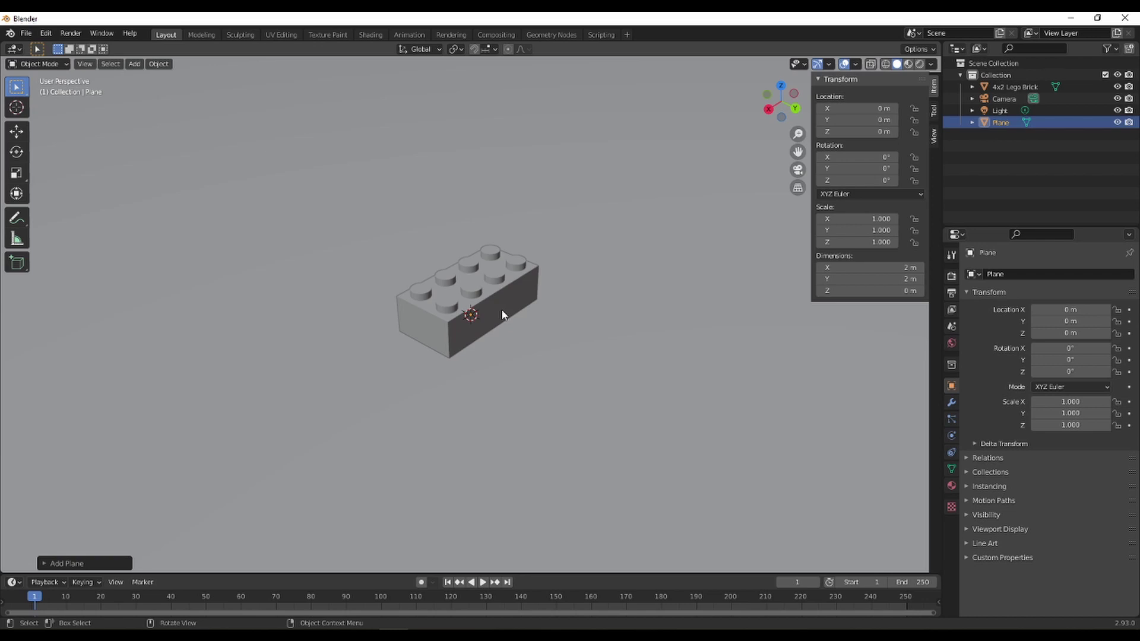
Extrude the plane downward along Z into a slab about 0.345 m thick, then return to Object Mode.
left_click(425, 299)
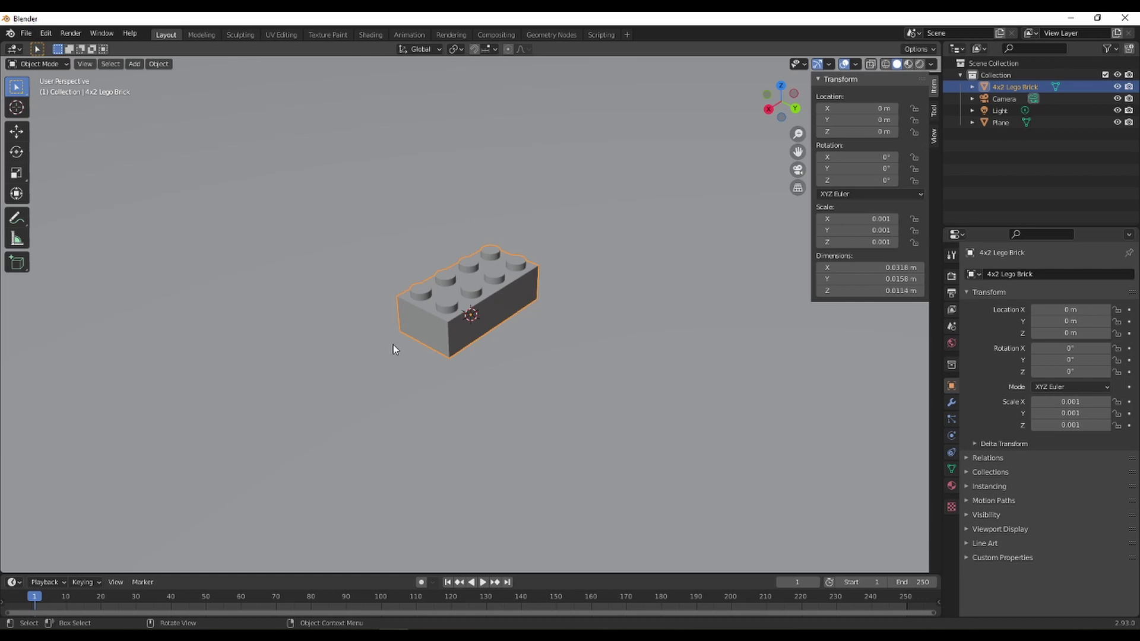
scroll(475, 345, "down", 10)
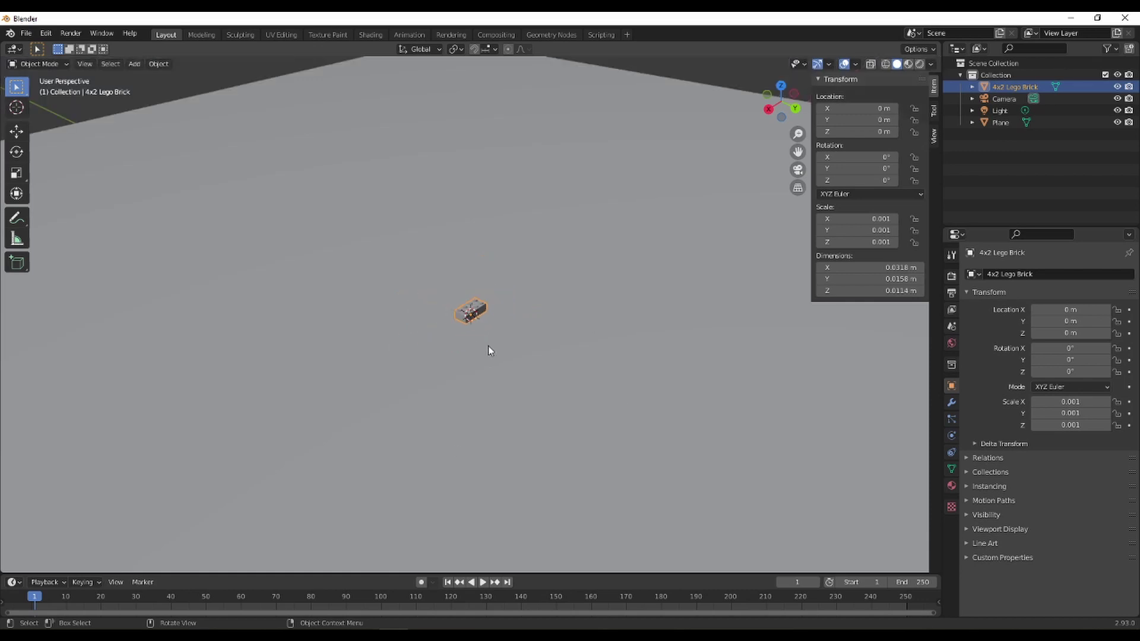
left_click(493, 345)
scroll(408, 291, "down", 5)
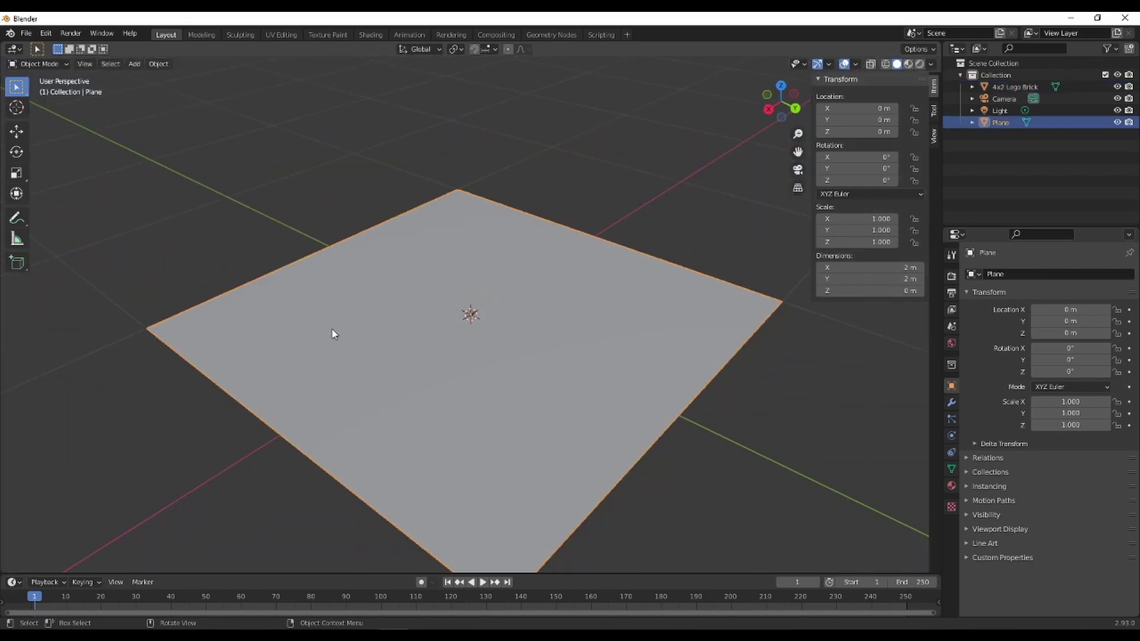
middle_click_drag(469, 429, 441, 390)
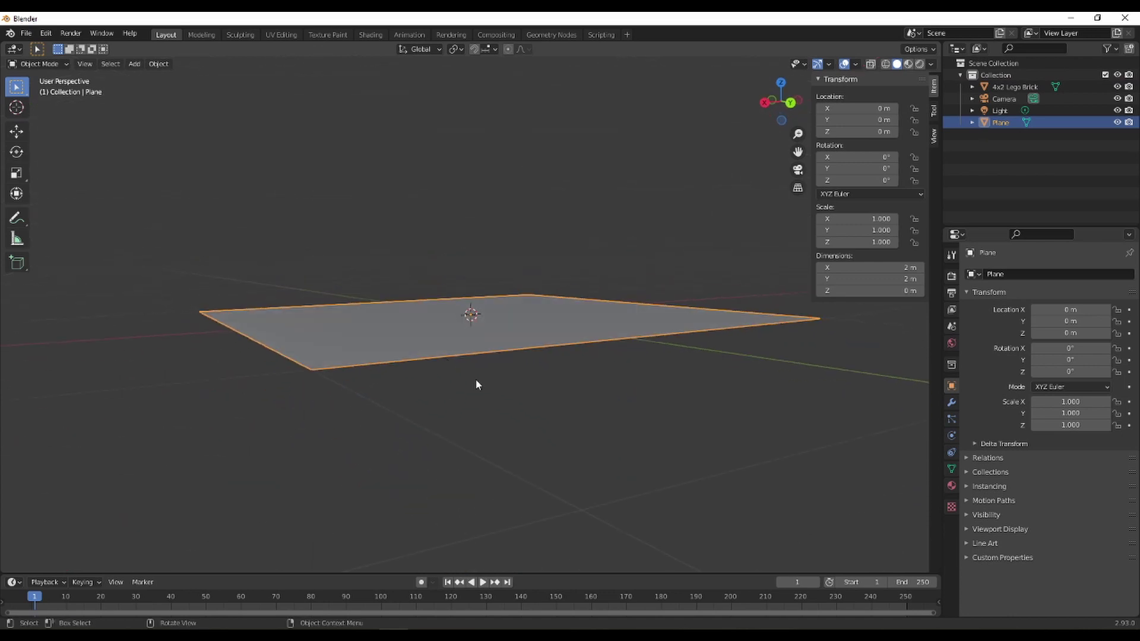
middle_click_drag(471, 396, 477, 405)
key("Tab")
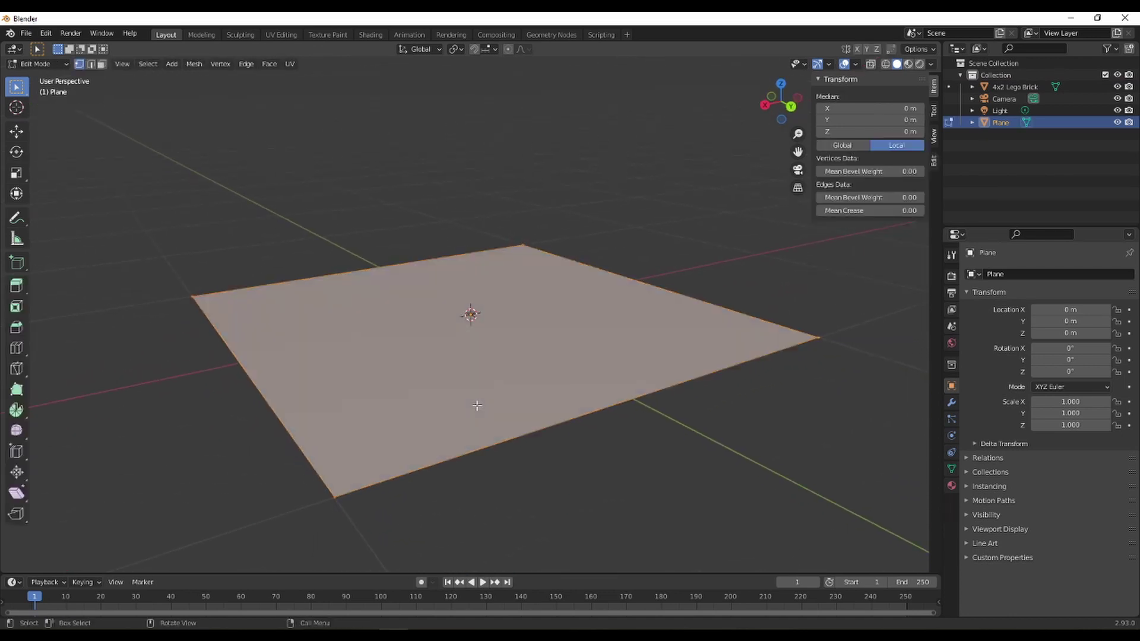
key("s")
left_click(500, 399)
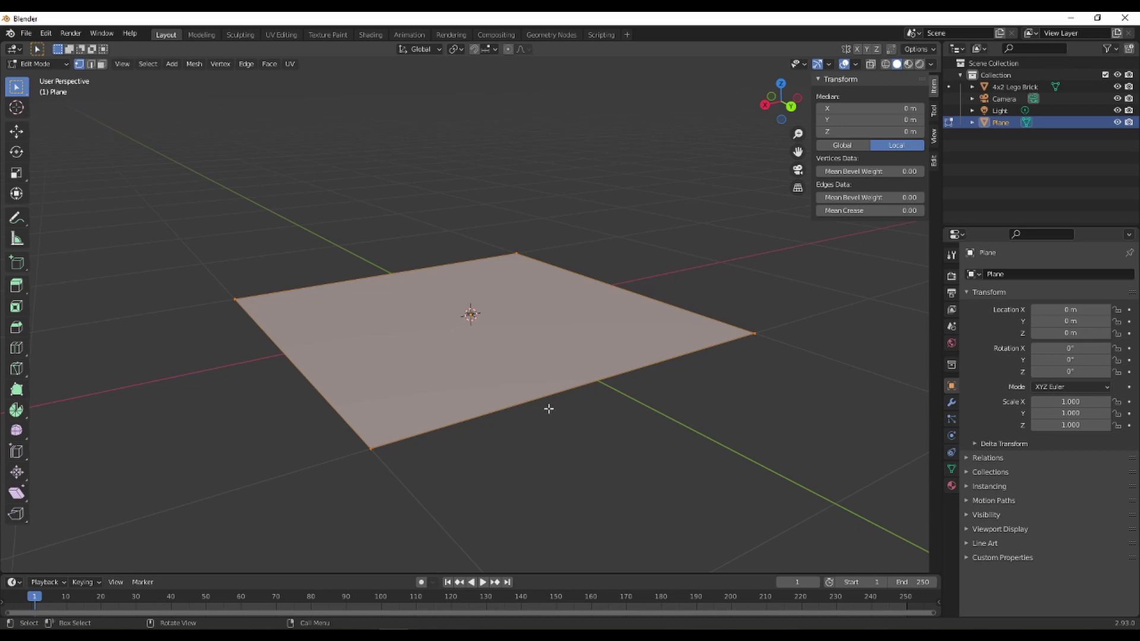
key("e")
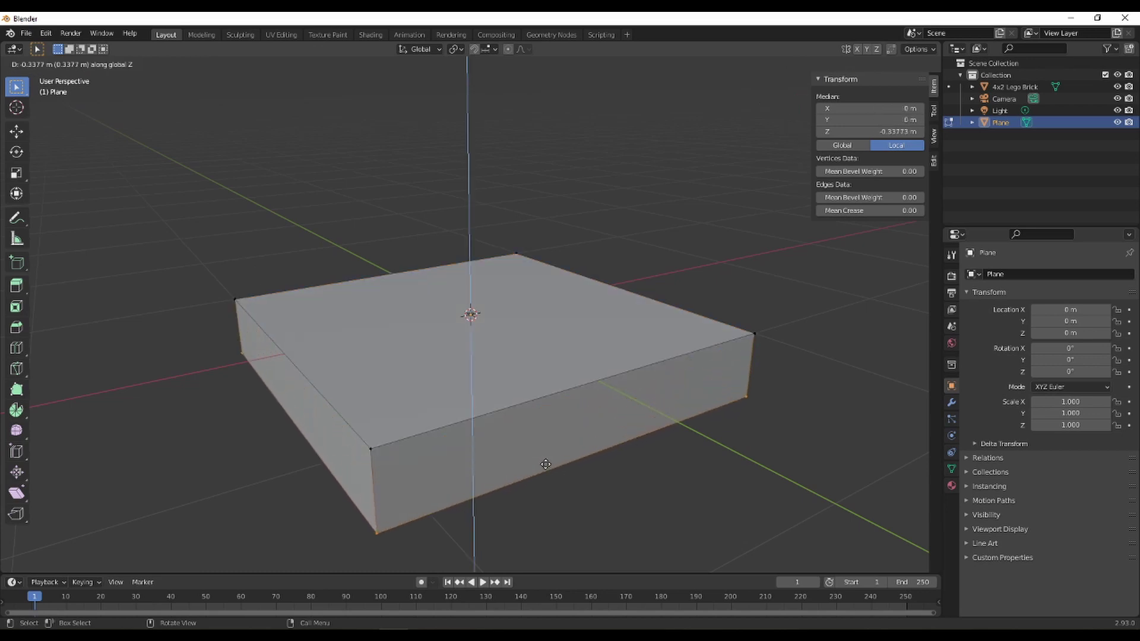
left_click(547, 465)
key("Tab")
middle_click_drag(548, 449, 573, 447)
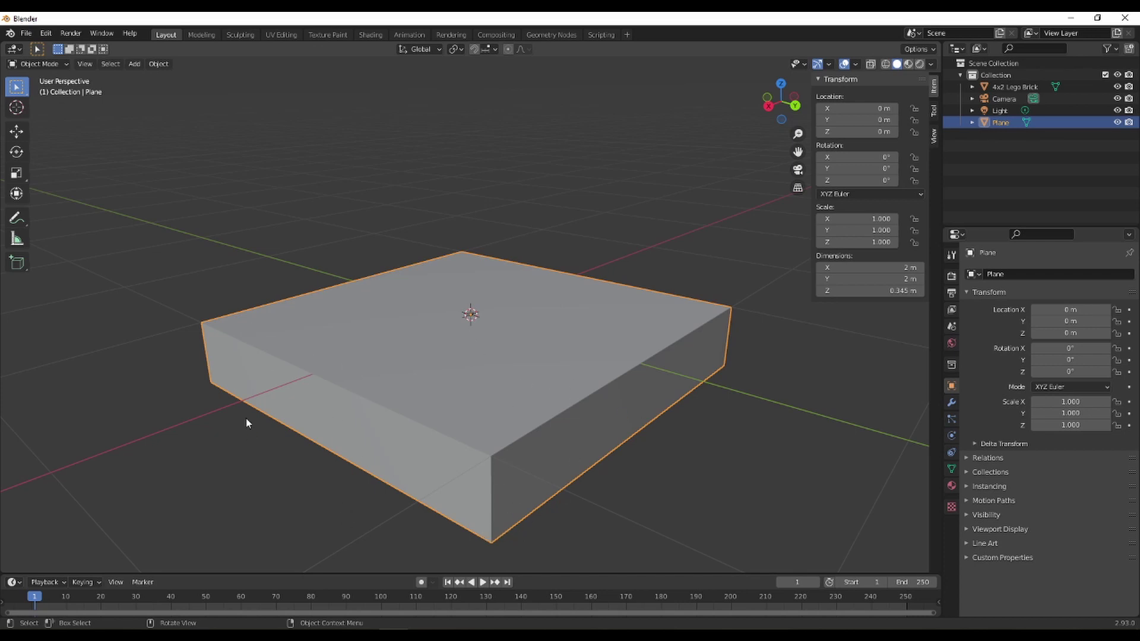
Select the Lego brick on the slab and apply its scale.
middle_click_drag(457, 389, 523, 379)
scroll(508, 344, "up", 2)
scroll(508, 348, "up", 1)
scroll(521, 348, "down", 5)
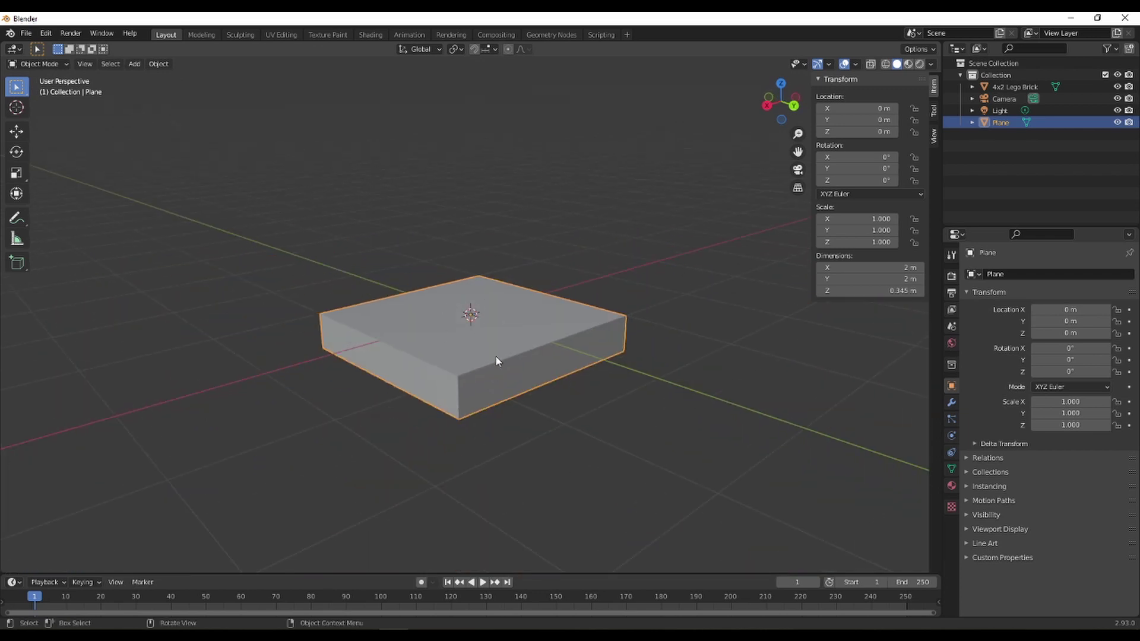
scroll(511, 291, "up", 6)
middle_click_drag(512, 291, 514, 321)
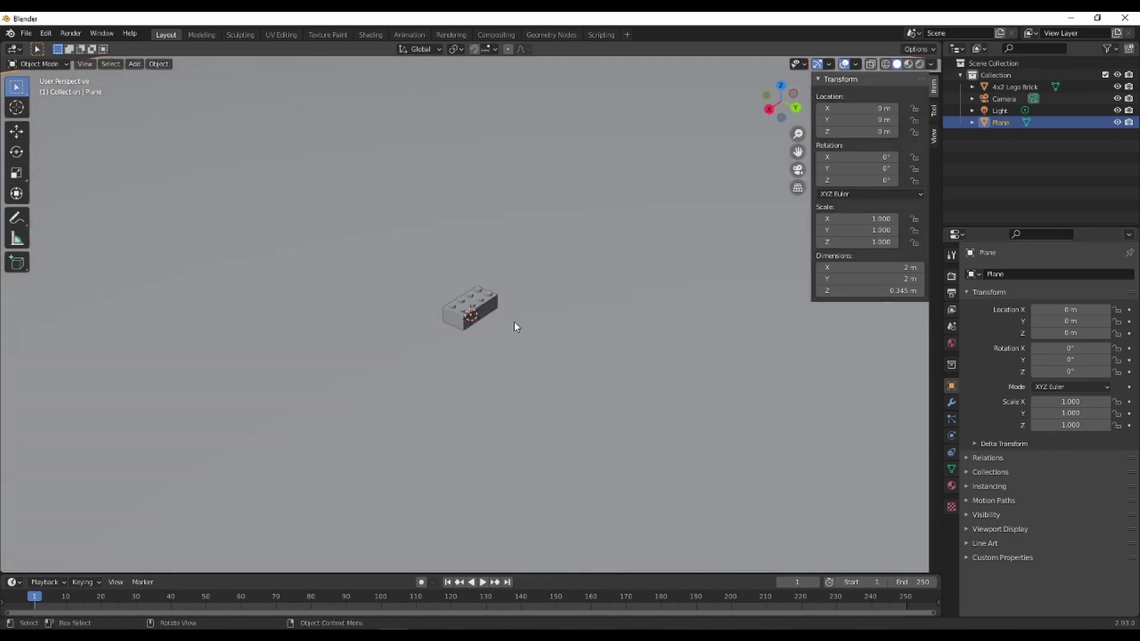
left_click(490, 309)
scroll(491, 319, "down", 6)
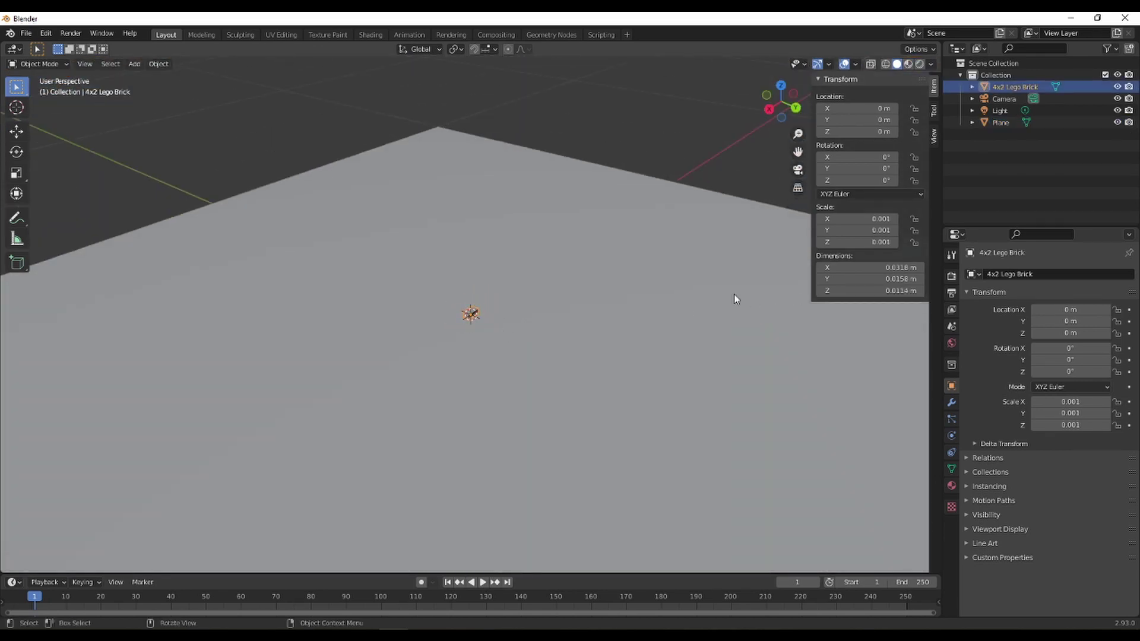
scroll(505, 330, "up", 5)
key("ctrl+a")
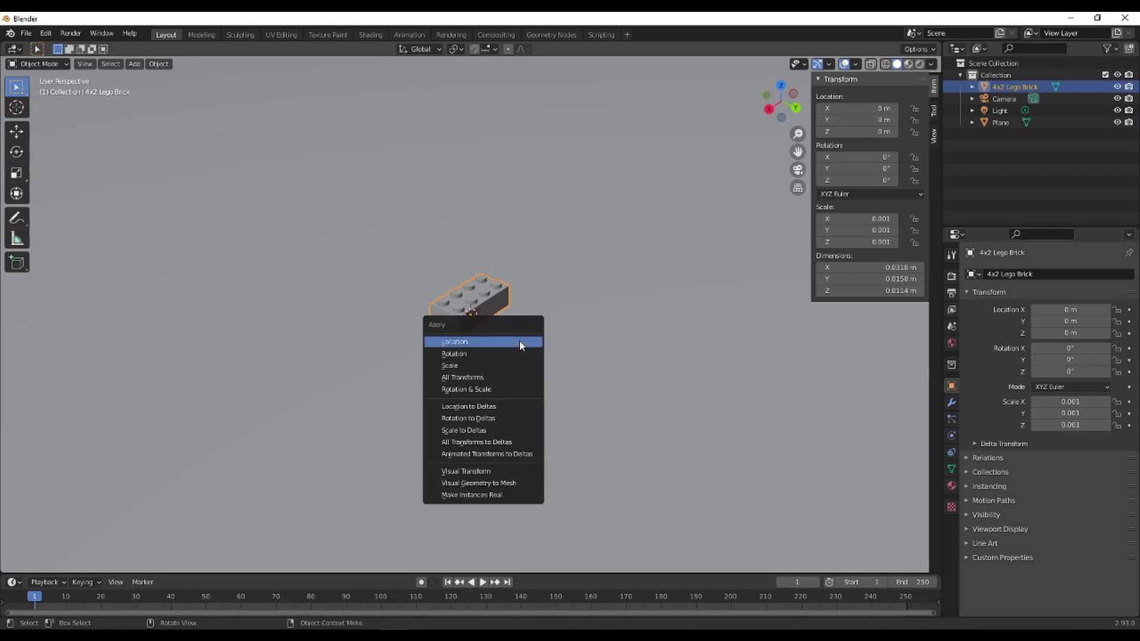
left_click(511, 366)
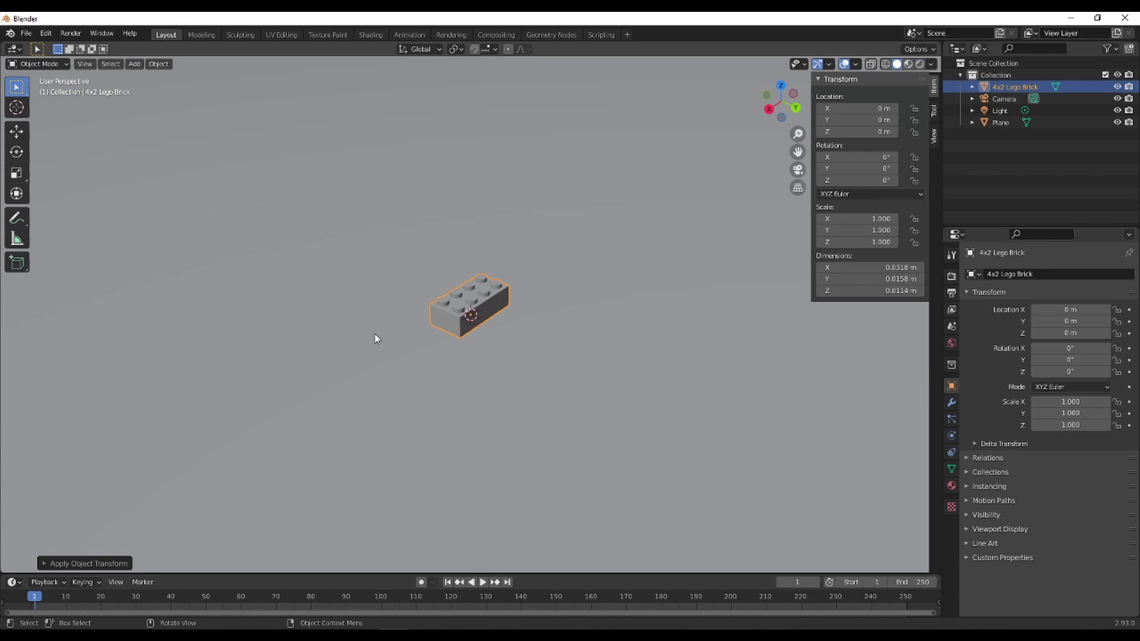
Raise the Lego brick about 0.36 m along the Z axis and undo the move.
scroll(537, 379, "down", 8)
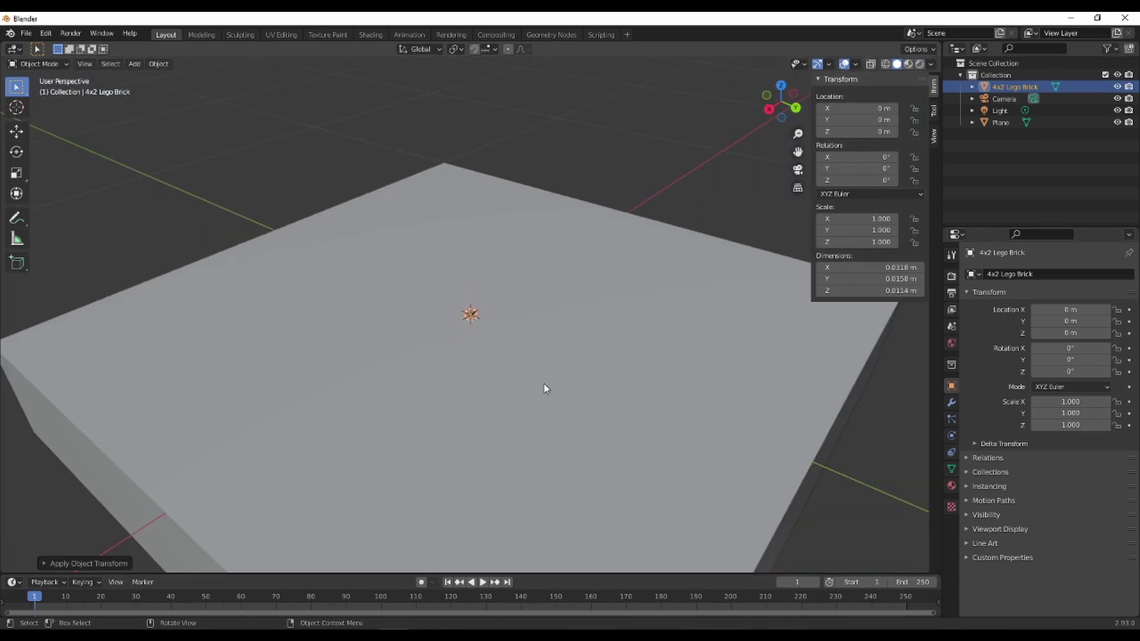
scroll(543, 388, "down", 3)
key("g")
key("z")
left_click(559, 326)
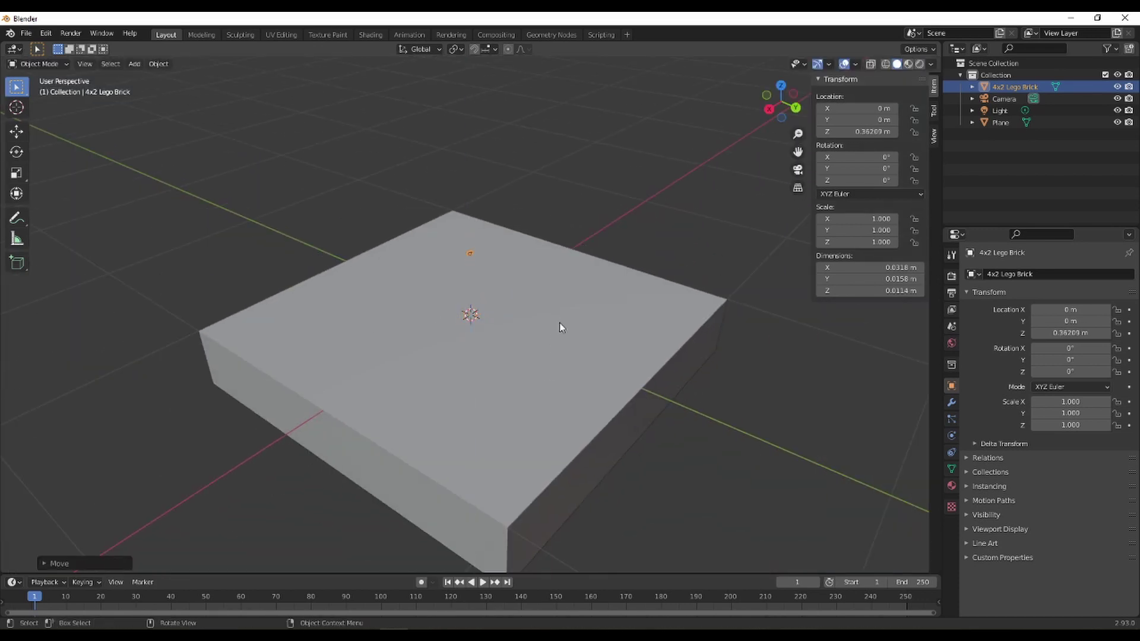
scroll(558, 324, "up", 5)
key("ctrl+z")
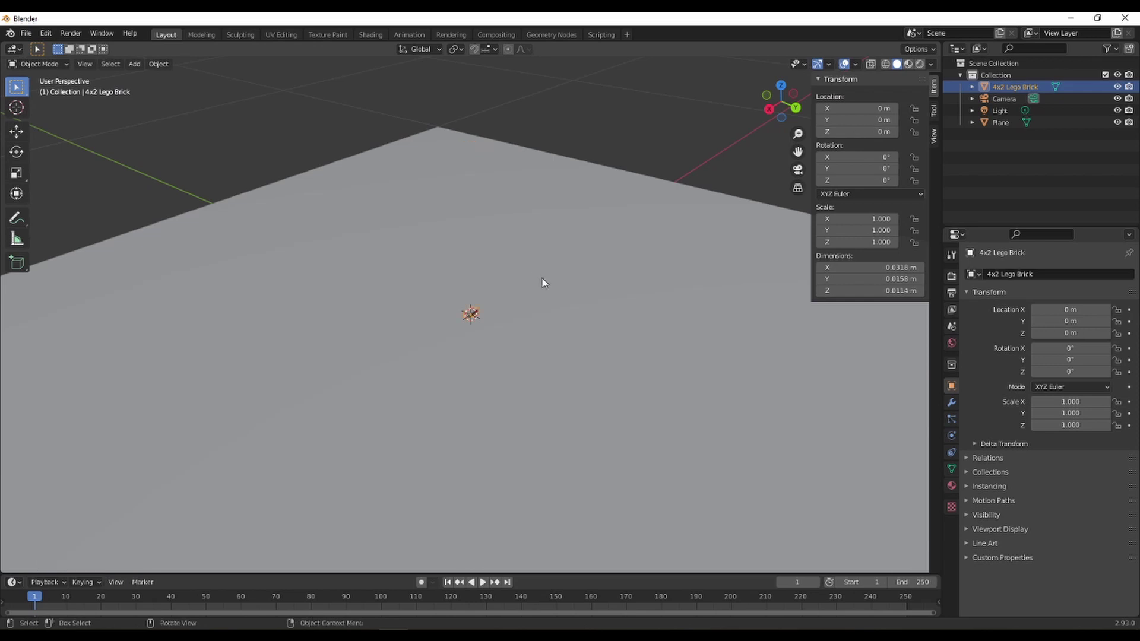
Select the slab beneath the Lego brick and hide it.
scroll(519, 353, "up", 10)
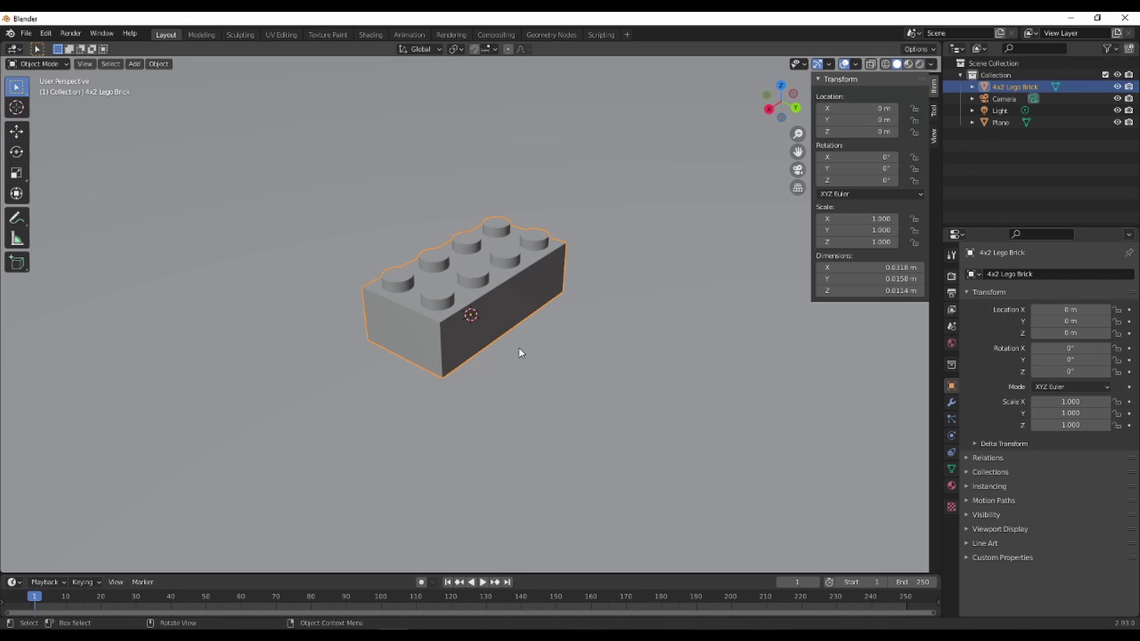
left_click(519, 351)
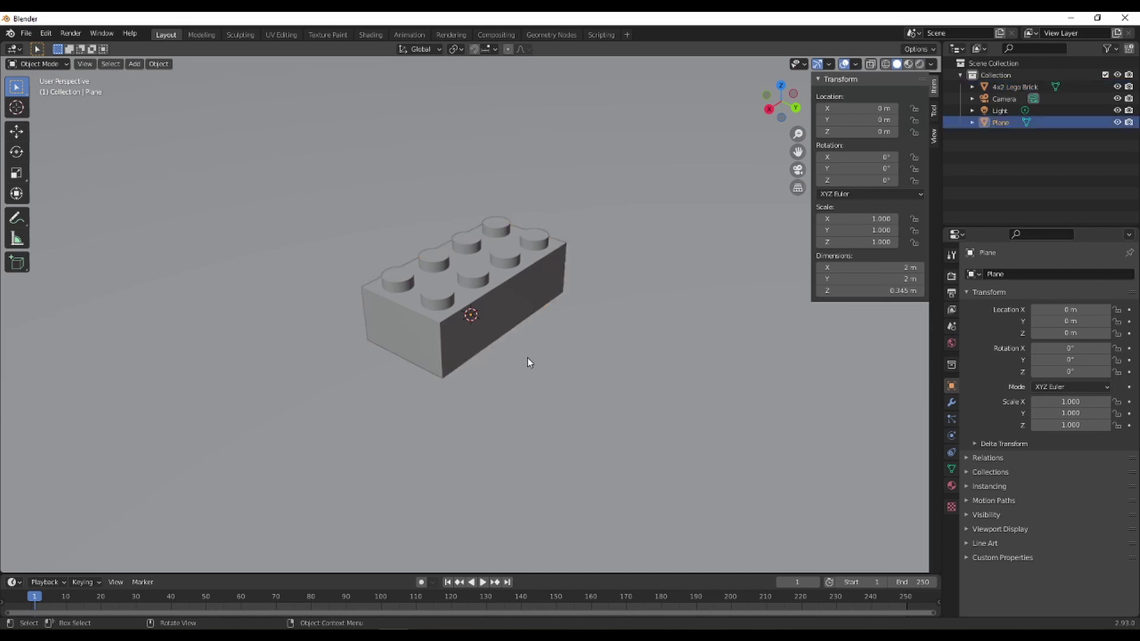
key("h")
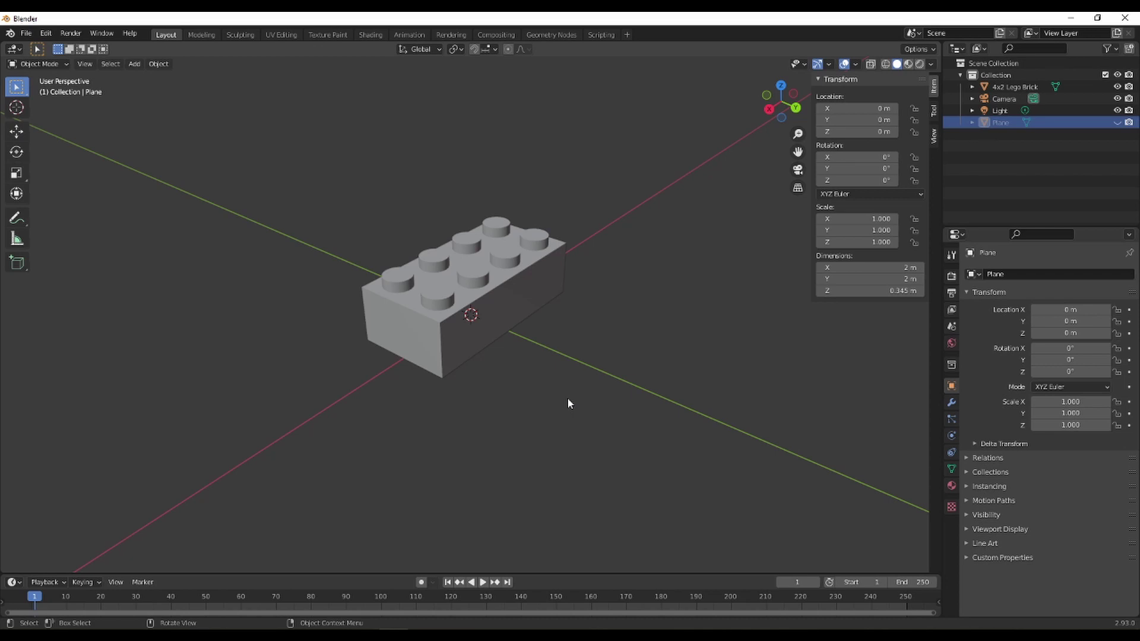
Add a default mesh cube at the world origin, around the Lego brick.
key("shift+a")
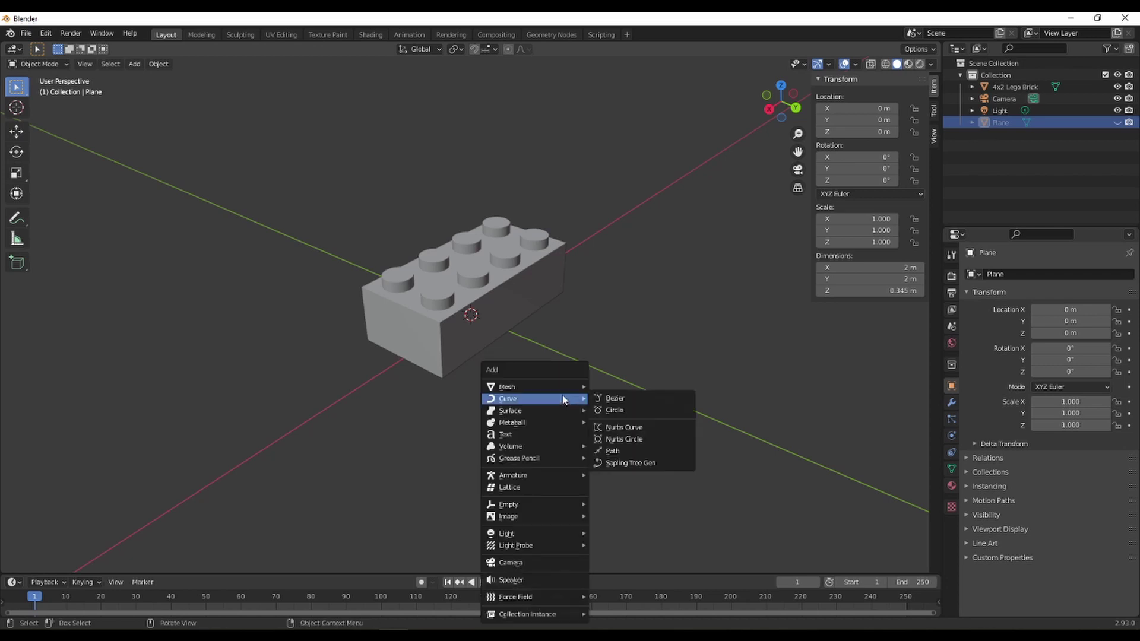
left_click(613, 398)
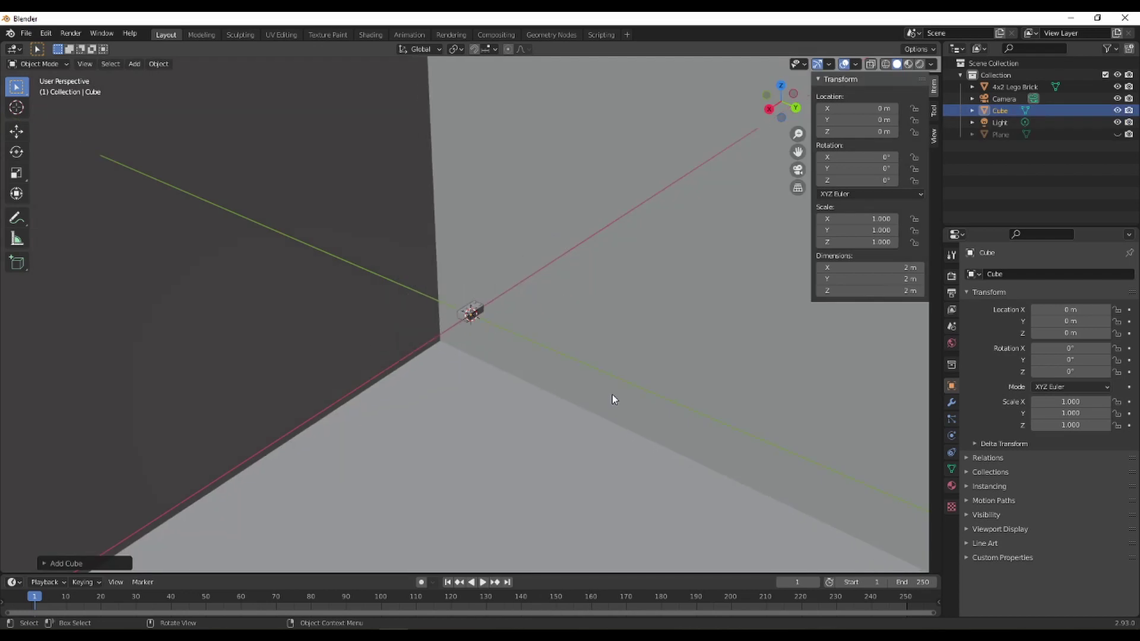
scroll(749, 418, "up", 5)
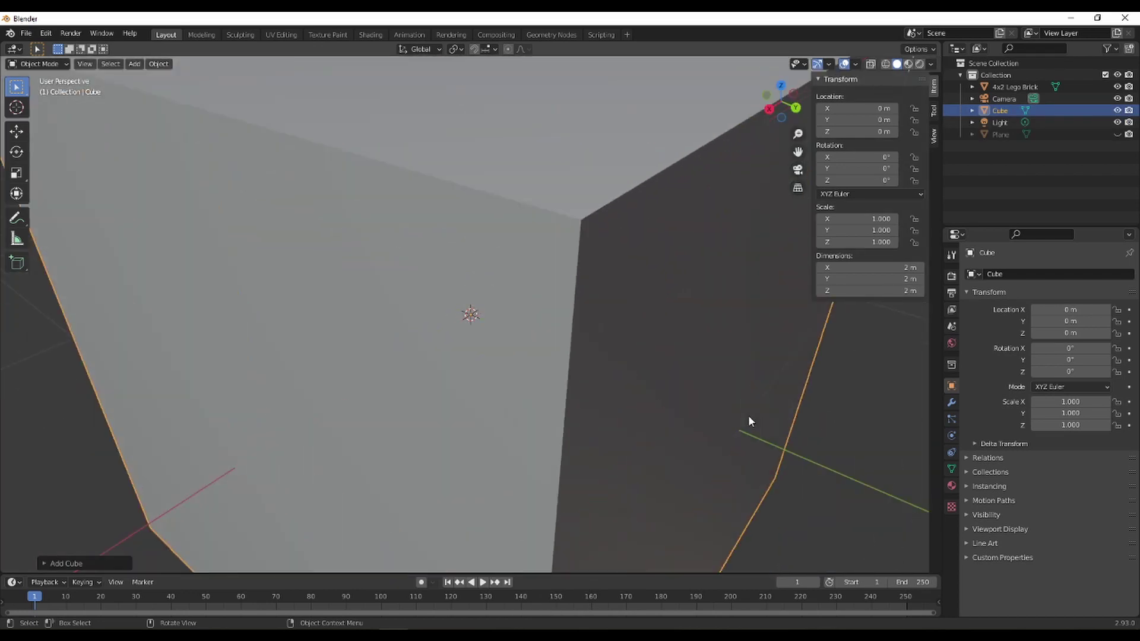
scroll(748, 415, "down", 6)
scroll(650, 407, "up", 8)
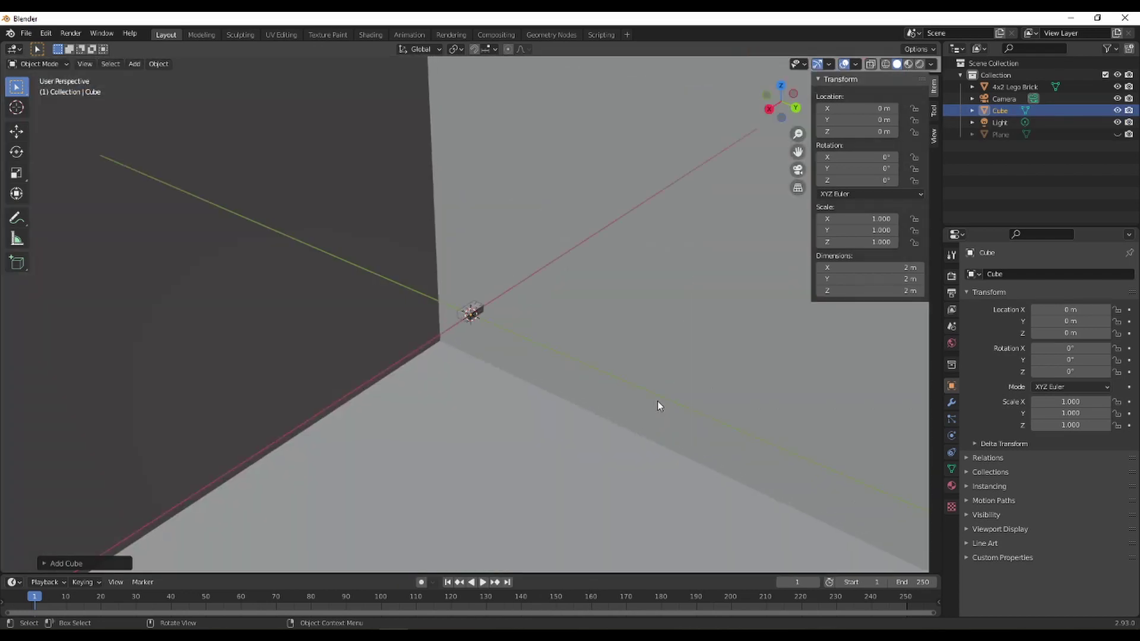
Select the 4x2 Lego Brick and the cube, and join the brick into the cube object.
left_click(475, 313)
scroll(479, 315, "up", 8)
scroll(478, 315, "down", 8)
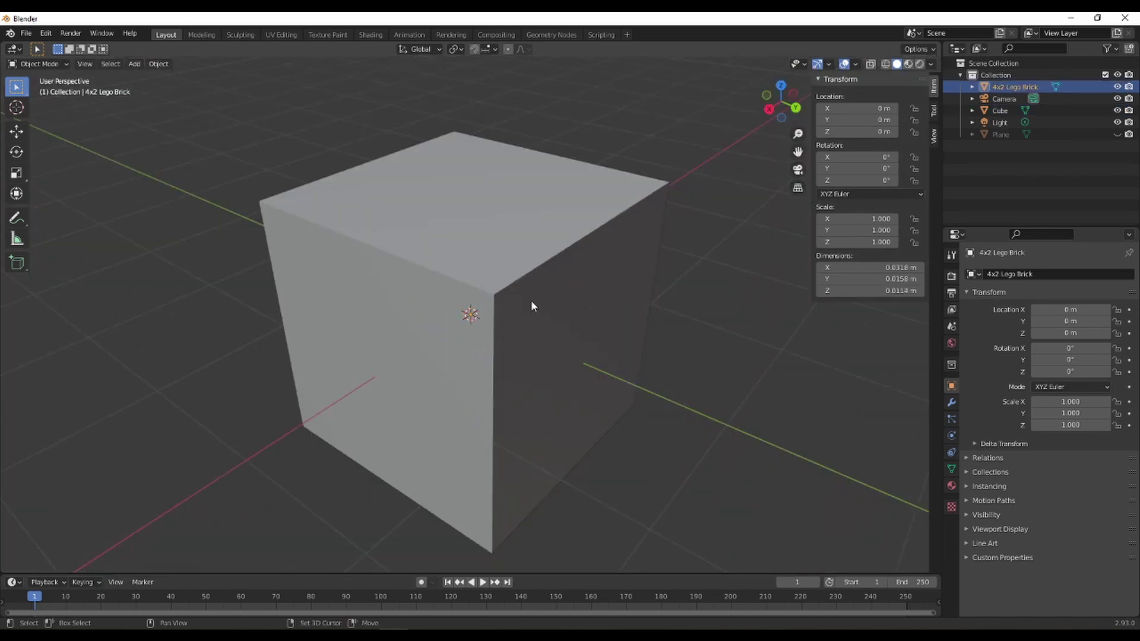
left_click(562, 255, "shift")
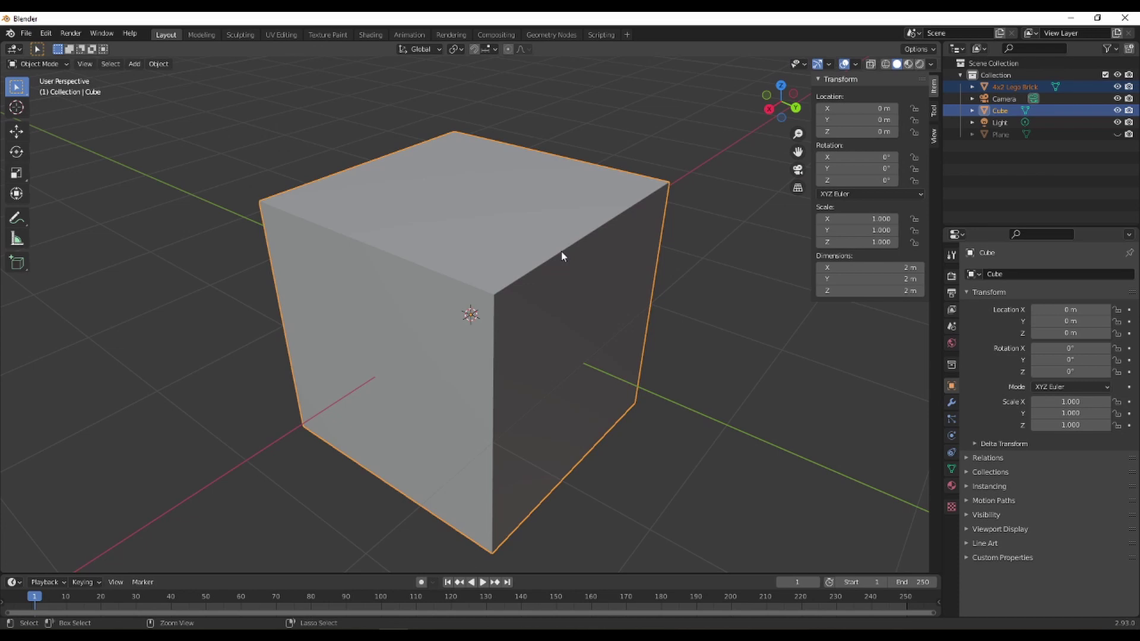
key("ctrl+j")
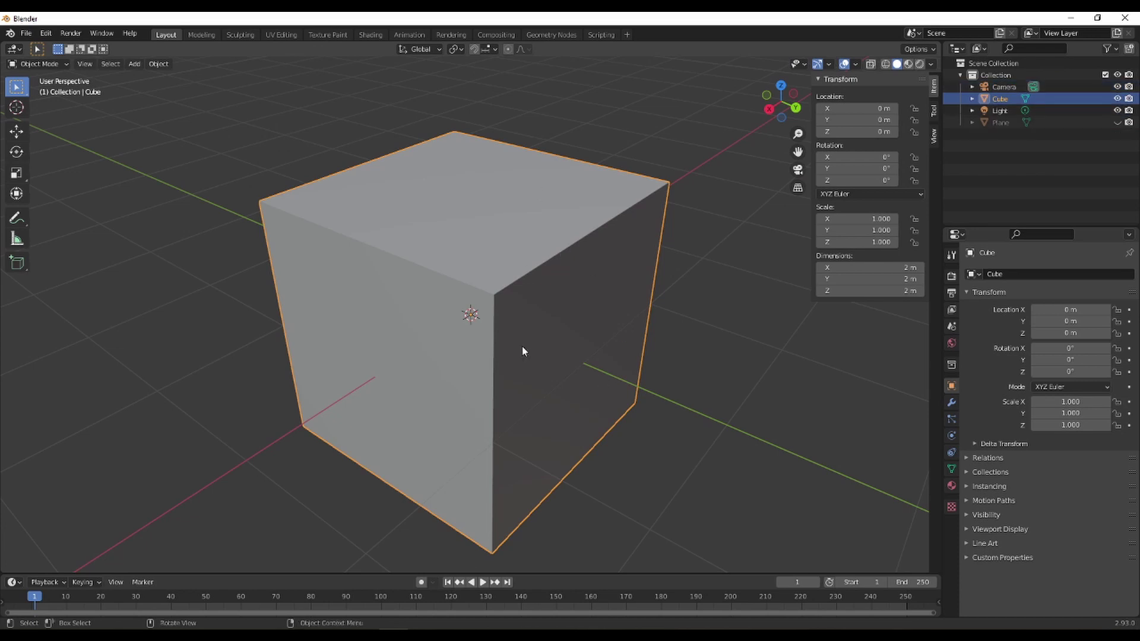
In Edit Mode, select the cube's linked vertices, delete them, and return to Object Mode.
scroll(421, 308, "up", 3)
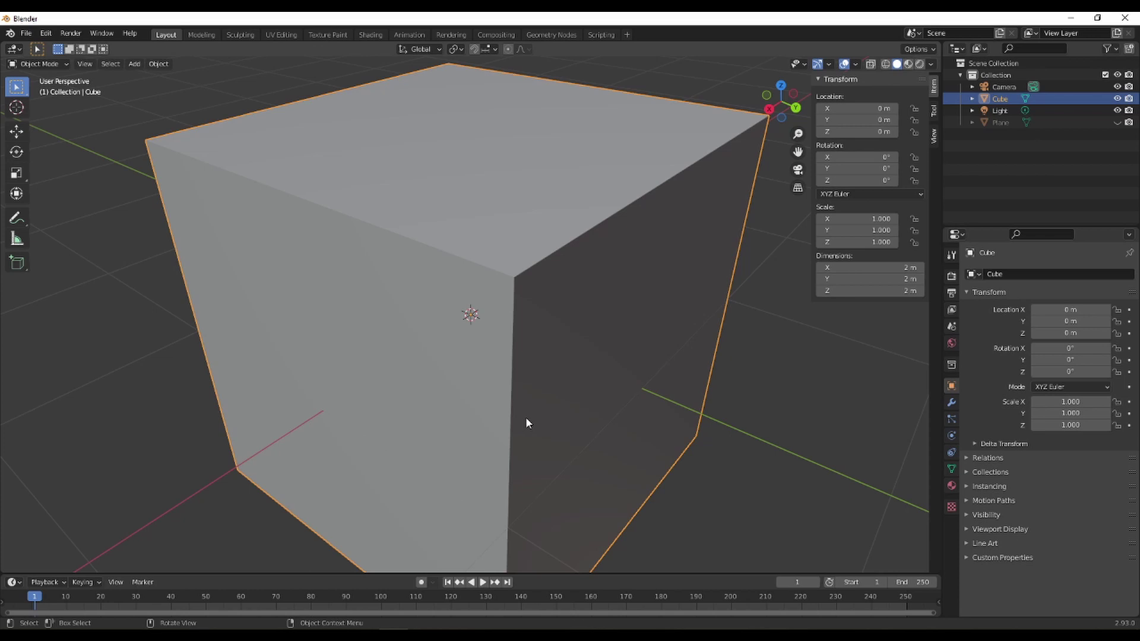
key("Tab")
scroll(525, 423, "down", 3)
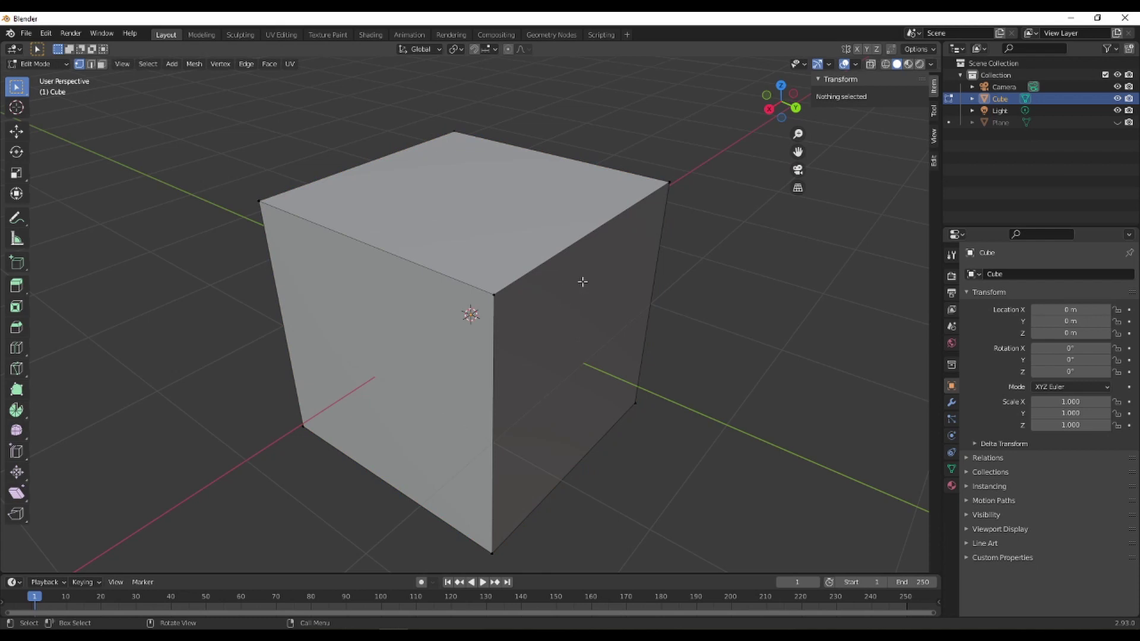
key("ctrl+l")
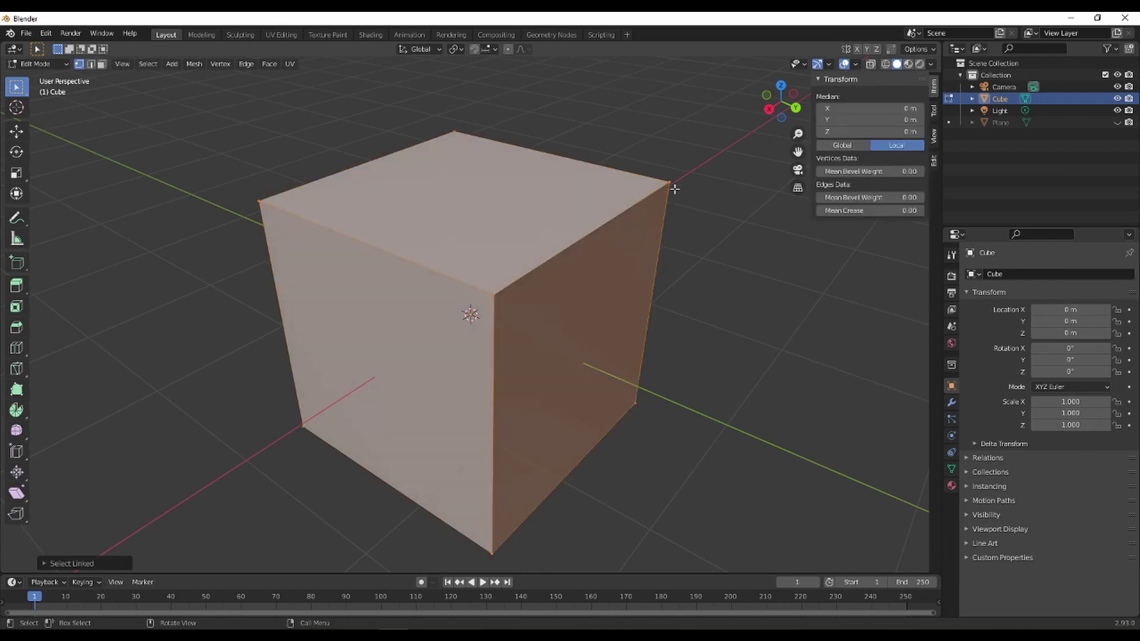
key("x")
left_click(675, 208)
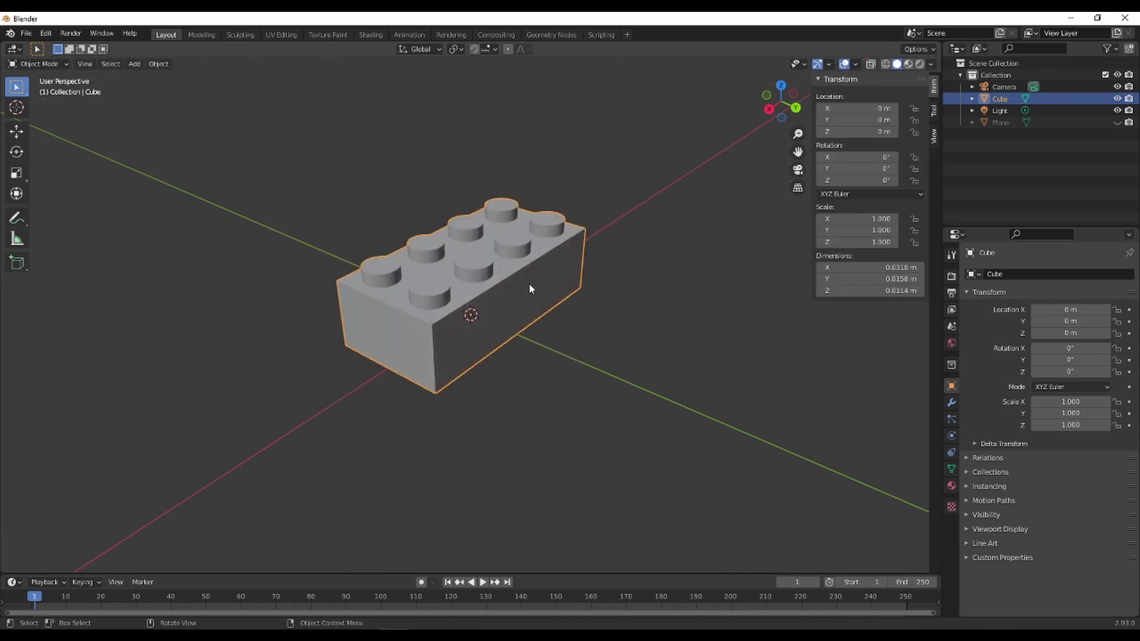
Unhide the slab and select only the Lego brick.
key("alt+h")
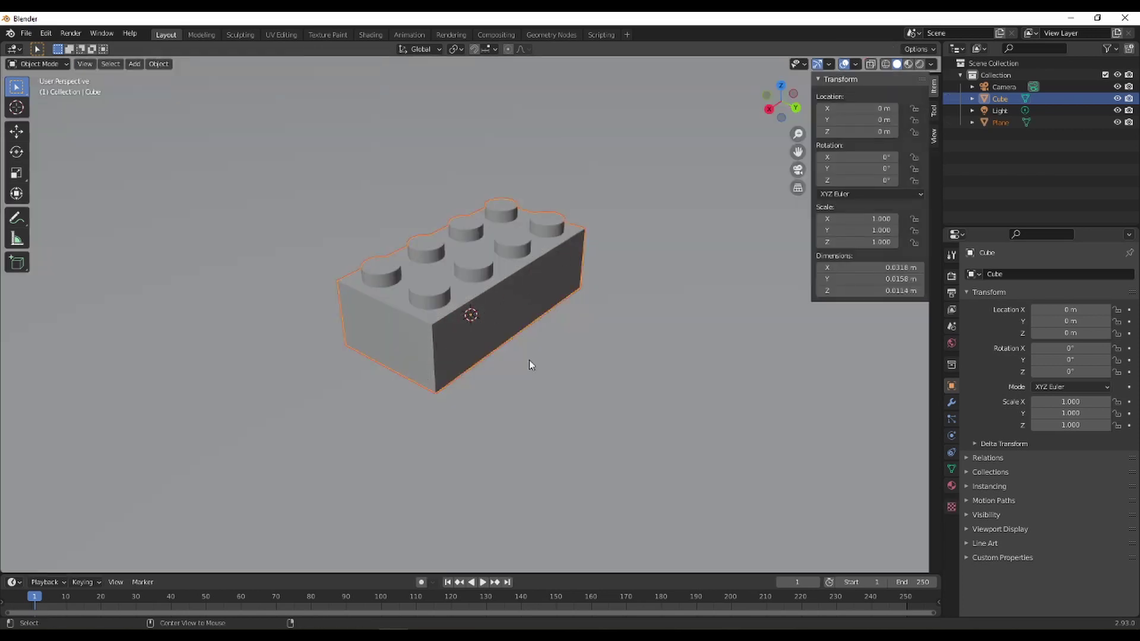
left_click(529, 357)
scroll(529, 354, "down", 10)
left_click(475, 320)
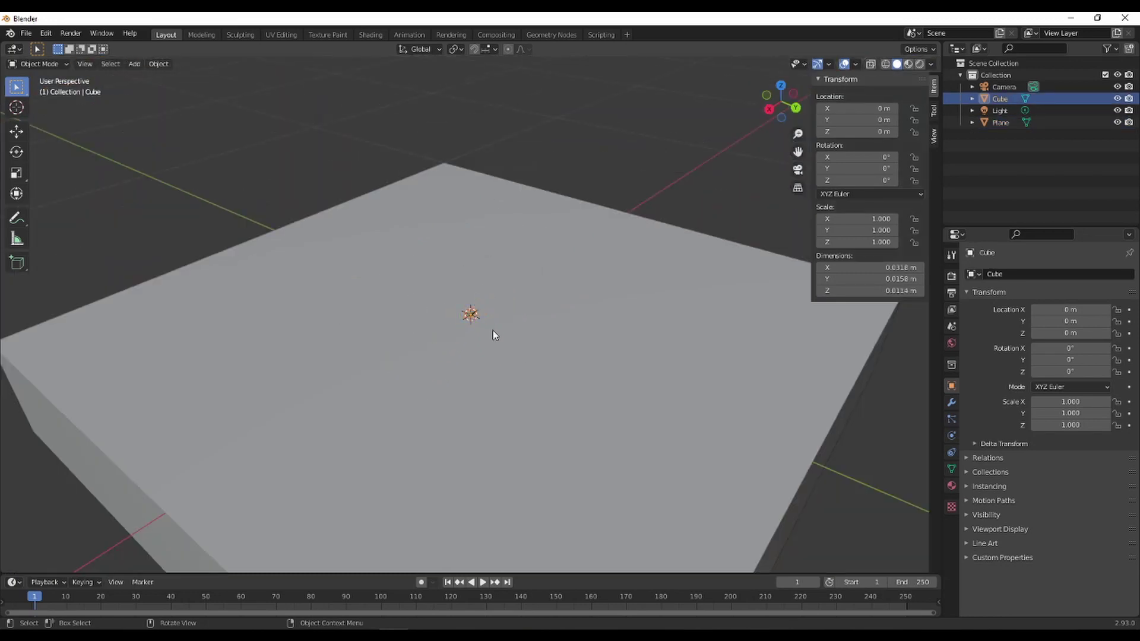
Scale the Lego brick up uniformly by a factor of 5.
scroll(492, 330, "down", 5)
scroll(503, 435, "down", 2)
scroll(536, 391, "up", 15)
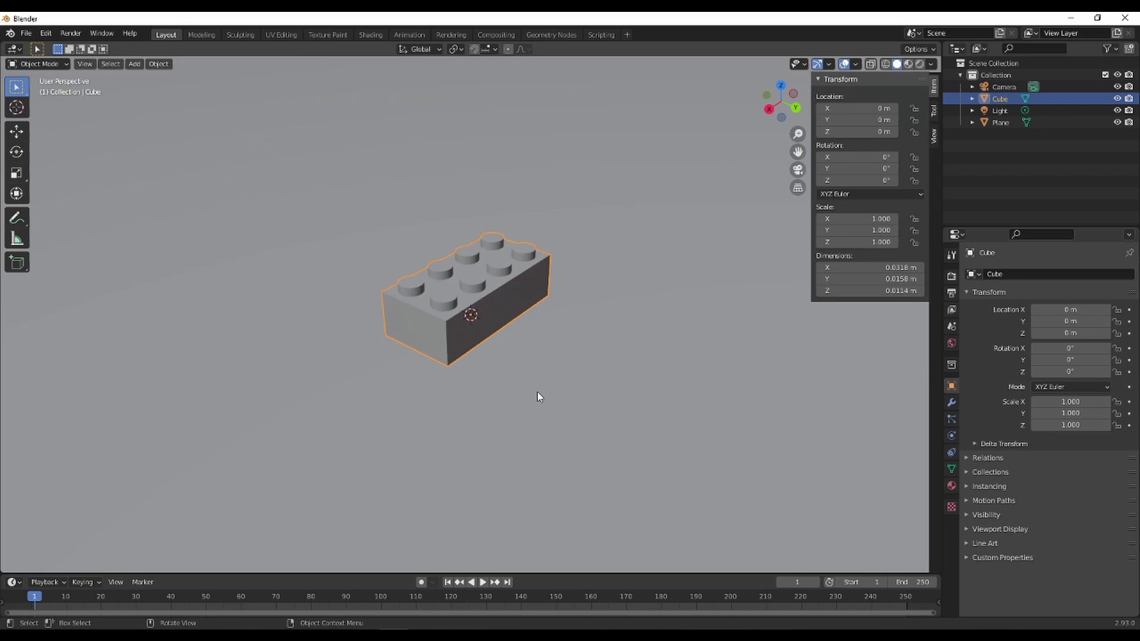
key("s")
key("5")
key("Return")
scroll(538, 393, "down", 10)
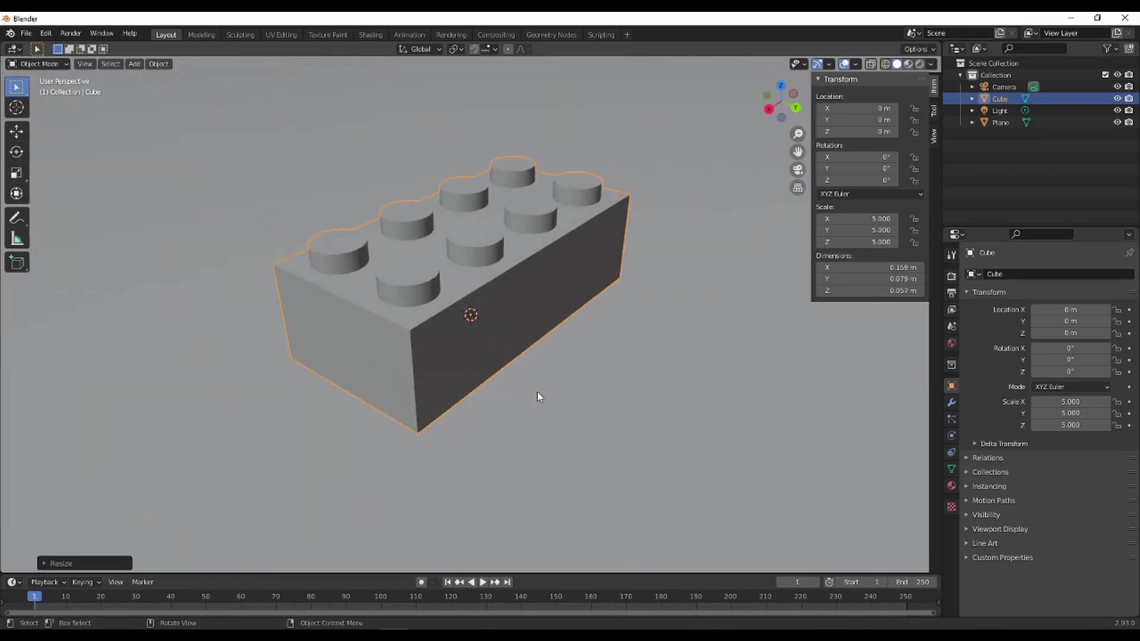
Import the STL file 4x2 Lego Brick.stl from the Downloads folder.
left_click(26, 33)
mouse_move(54, 193)
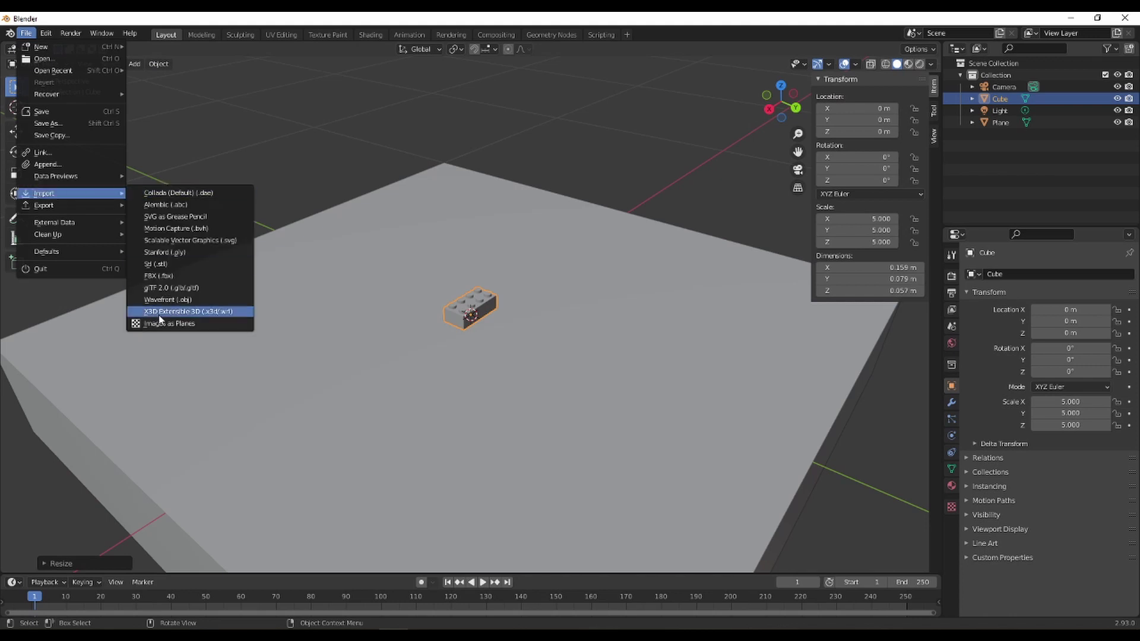
left_click(157, 265)
scroll(550, 405, "down", 4)
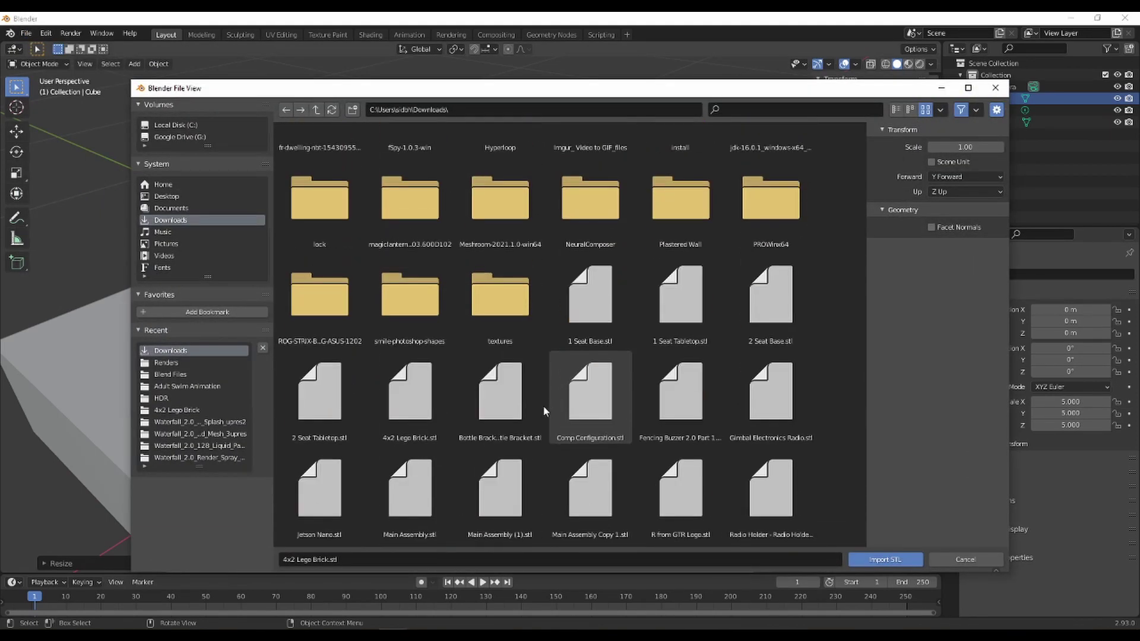
left_click(319, 392)
left_click(410, 392)
left_click(884, 560)
Scale the imported brick by 0.005 and move it about 0.34 m along the Y axis.
type("s.005")
key("Return")
key("g")
left_click(701, 282)
middle_click_drag(701, 282, 756, 379)
Rename the Cube object, which holds the first brick, to Lego Block.
double_click(999, 111)
type("Lego Block")
key("Return")
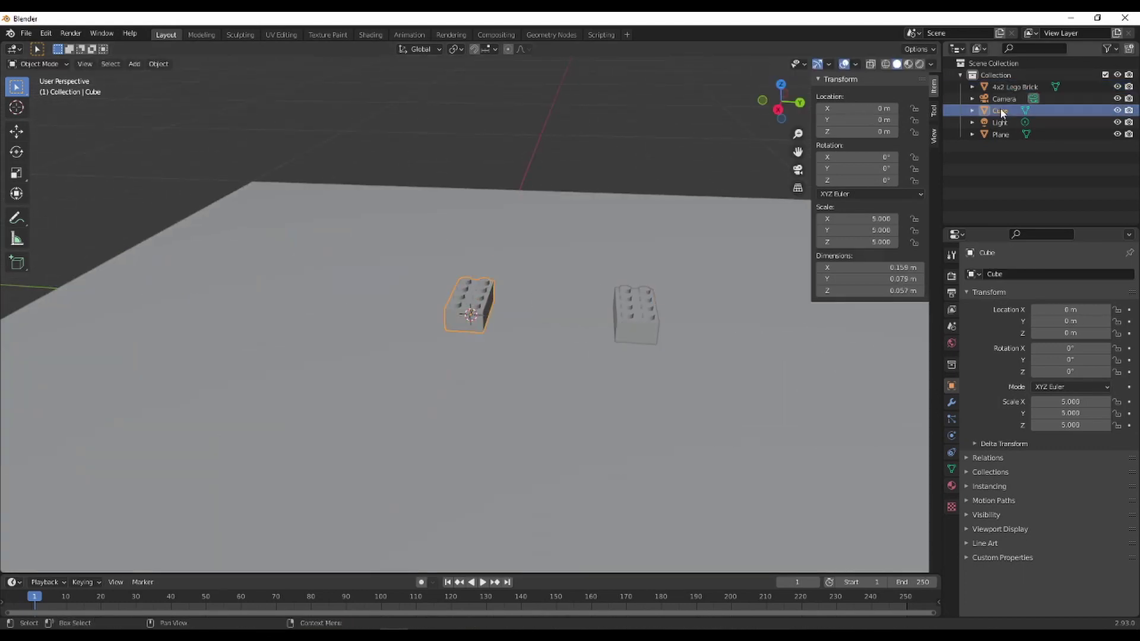
Select both Lego bricks and raise them about 0.88 m above the slab along the Z axis.
left_click(635, 315, "shift")
scroll(620, 325, "down", 4)
scroll(620, 325, "down", 2)
key("g")
key("z")
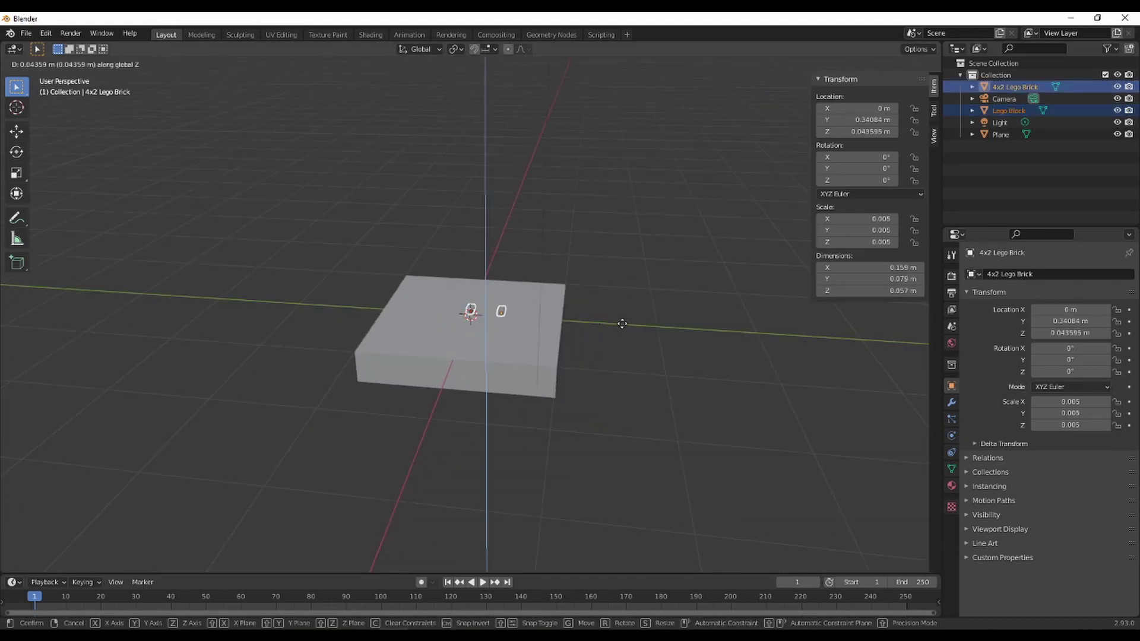
left_click(624, 255)
middle_click_drag(623, 254, 558, 251)
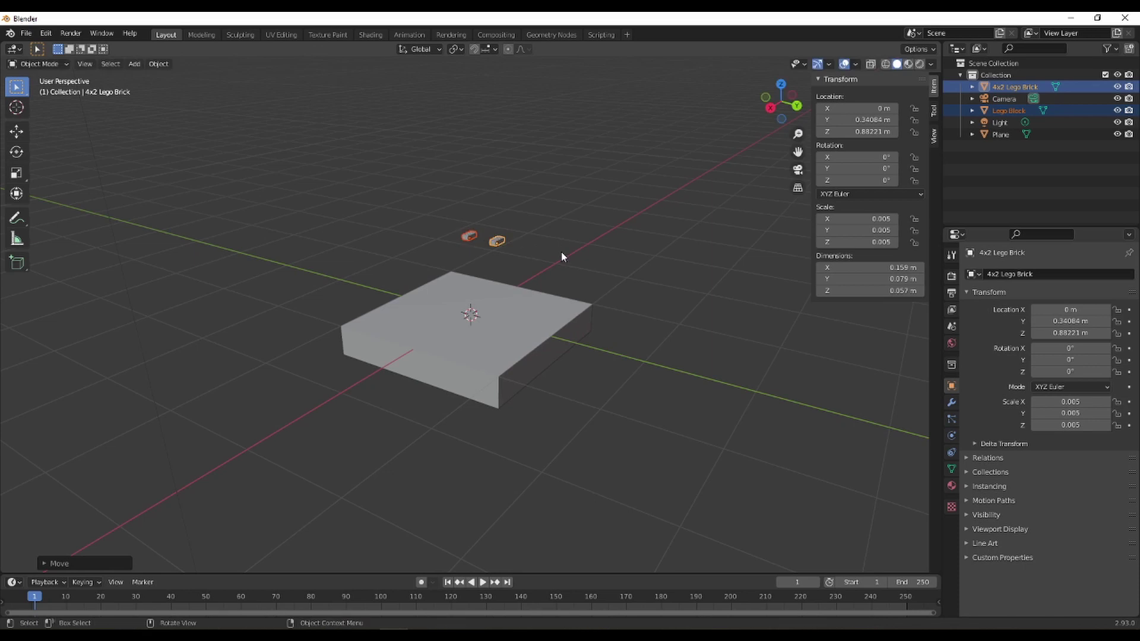
Set the pivot point to Individual Origins and trackball-rotate both bricks to about X -25.6°, Y 36.6°, Z -78.6°.
key("r")
key("Escape")
left_click(455, 49)
left_click(489, 88)
key("r")
key("r")
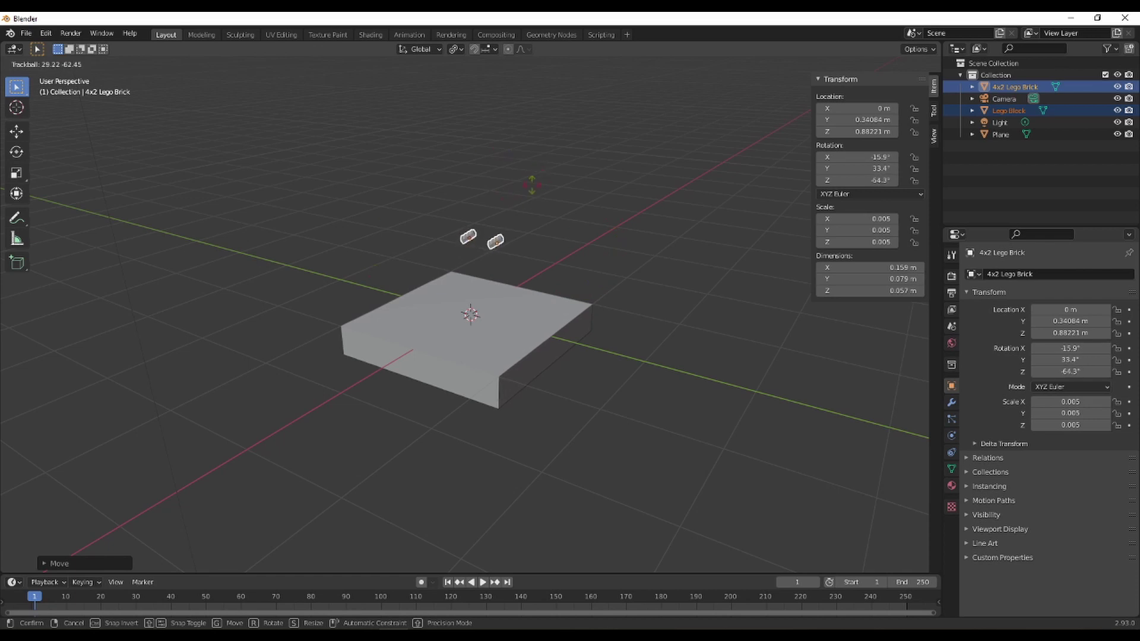
left_click(570, 316)
scroll(570, 315, "up", 3)
middle_click_drag(570, 316, 524, 321)
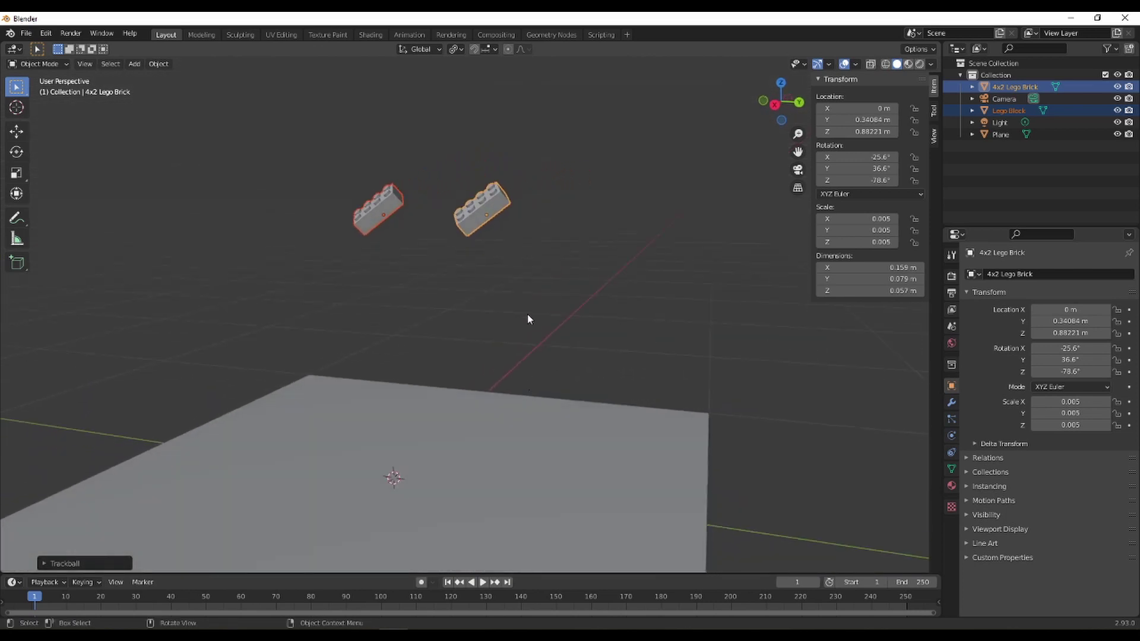
left_click(455, 49)
left_click(446, 48)
left_click(453, 49)
left_click(468, 101)
Save the scene in the Blend Files folder as lego-drop-tutorial.blend.
key("ctrl+s")
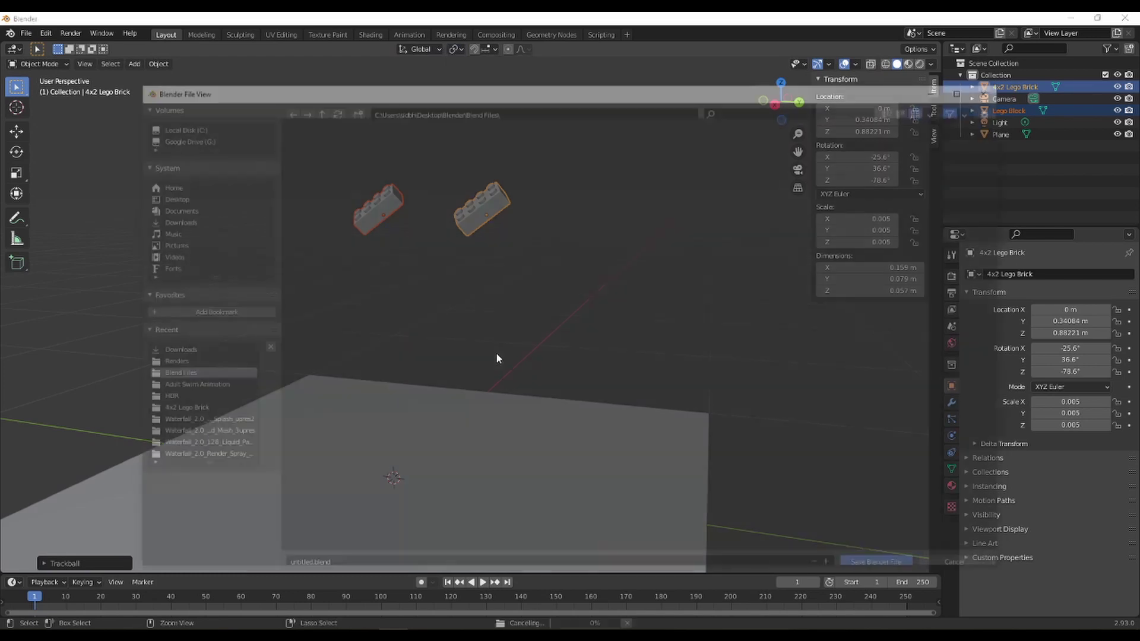
key("Escape")
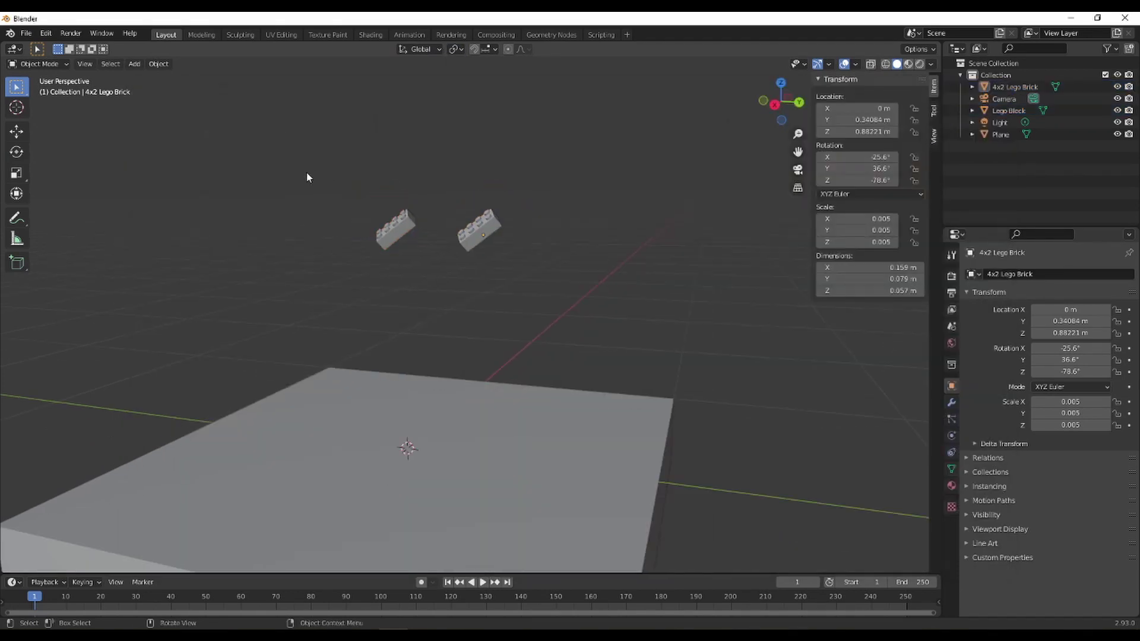
key("ctrl+s")
left_click(290, 560)
type("lego")
type("-drop-tut")
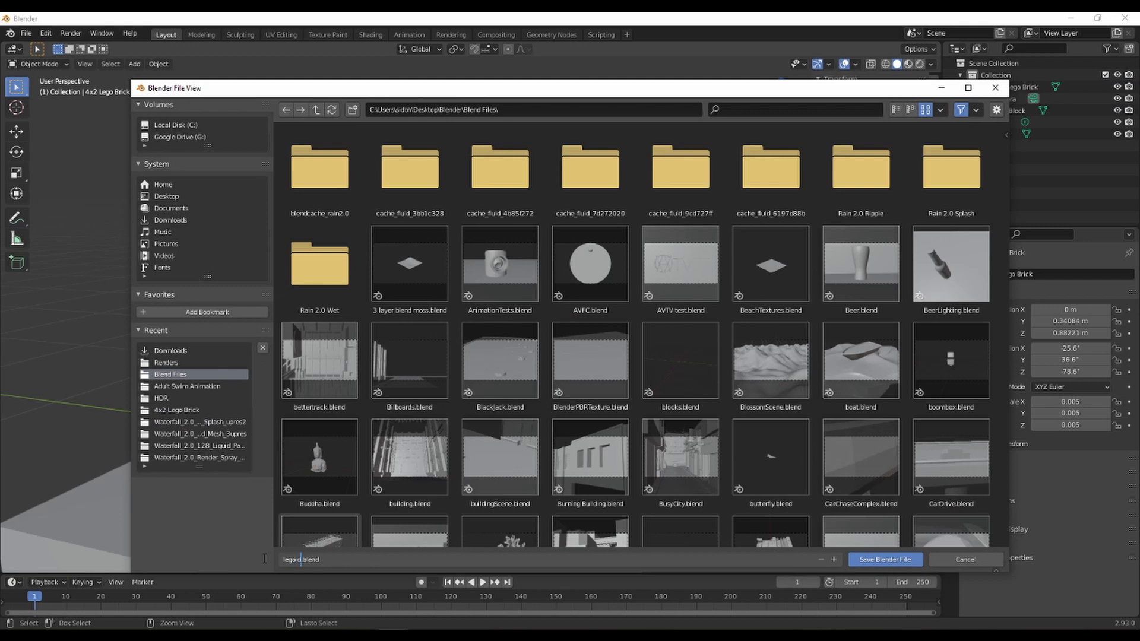
type("orial")
key("Return")
left_click(885, 559)
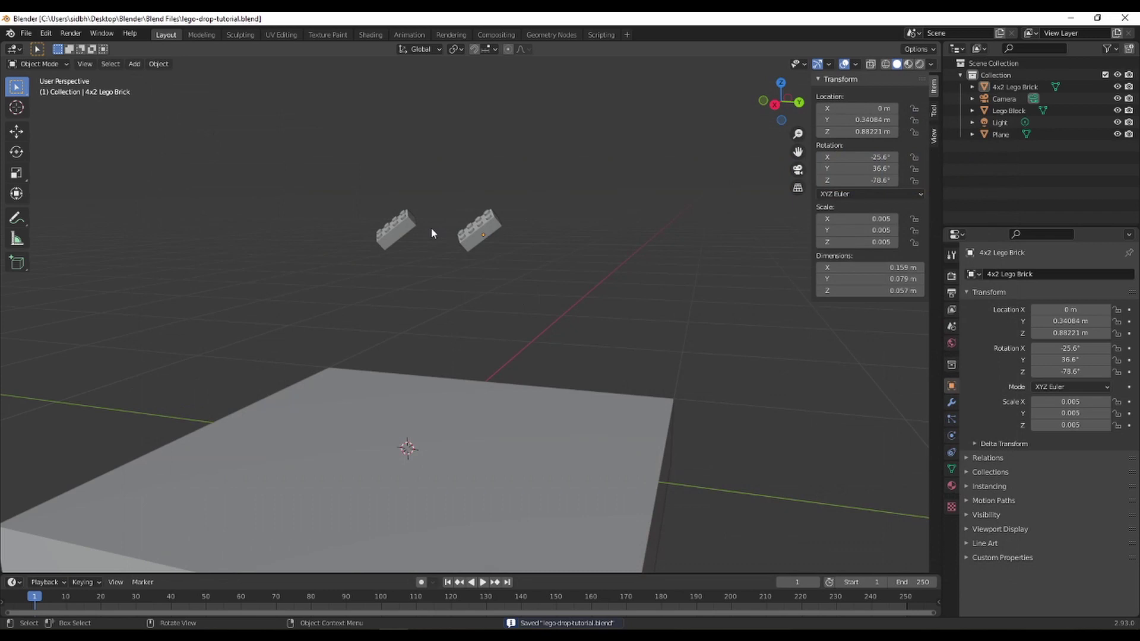
Select both raised Lego bricks and add active rigid bodies to them.
scroll(431, 226, "down", 2)
left_click(419, 251)
left_click(468, 256, "shift")
left_click_drag(336, 192, 554, 300)
left_click(155, 65)
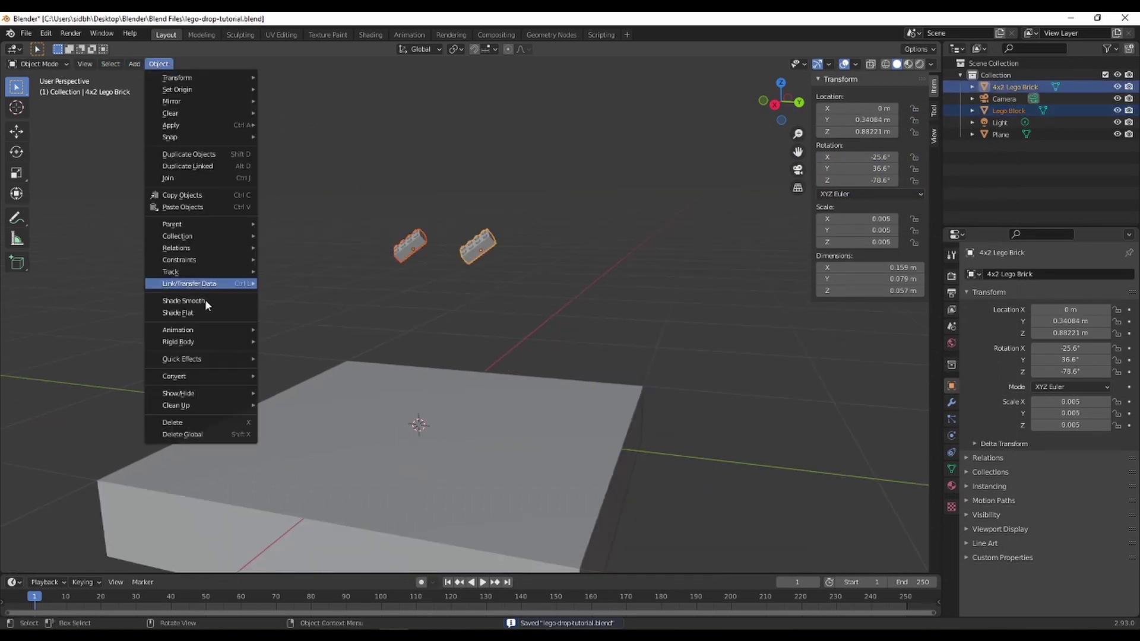
mouse_move(205, 341)
left_click(319, 341)
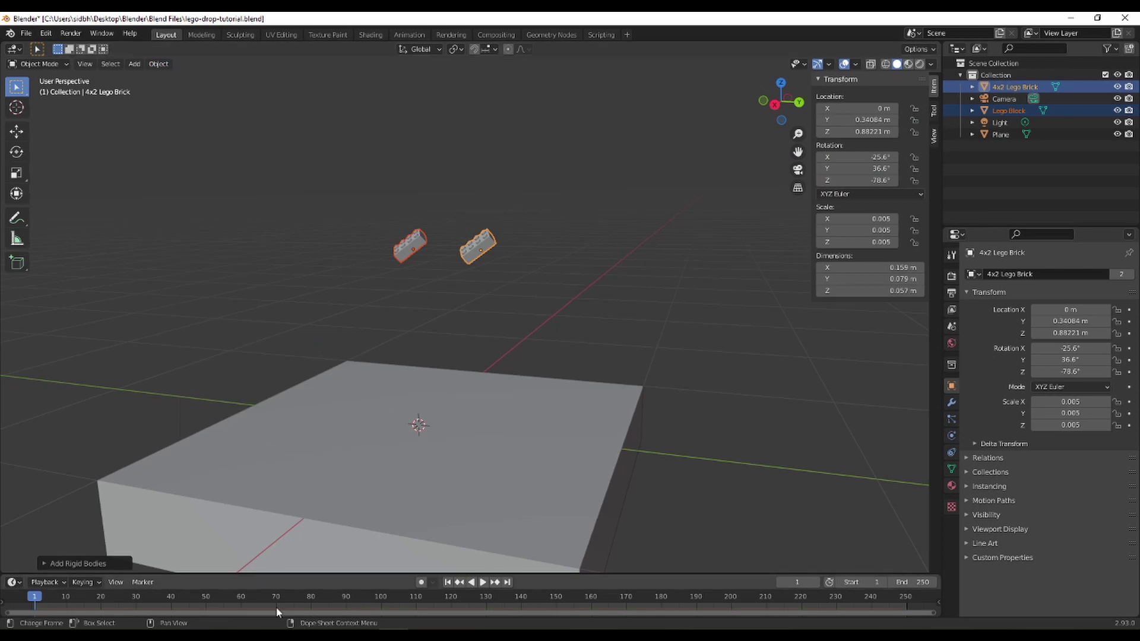
Play the animation to preview the falling bricks and return to the start of the timeline.
left_click(482, 583)
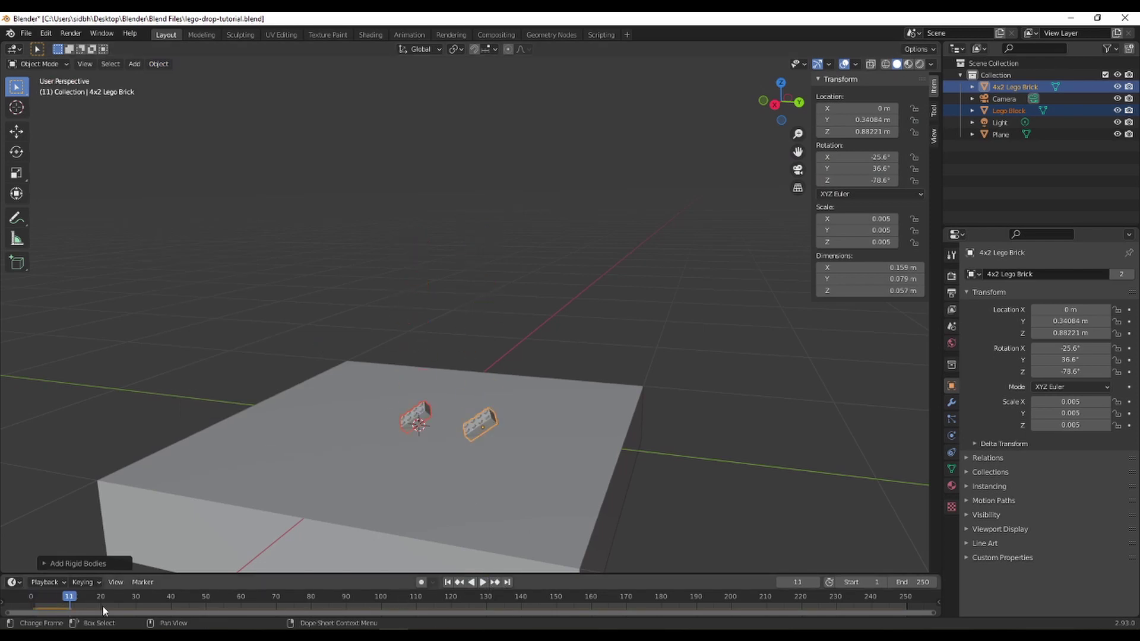
key("shift+Left")
key("space")
Select the slab, add a passive rigid body to it, and clear the selection.
middle_click_drag(168, 490, 349, 430)
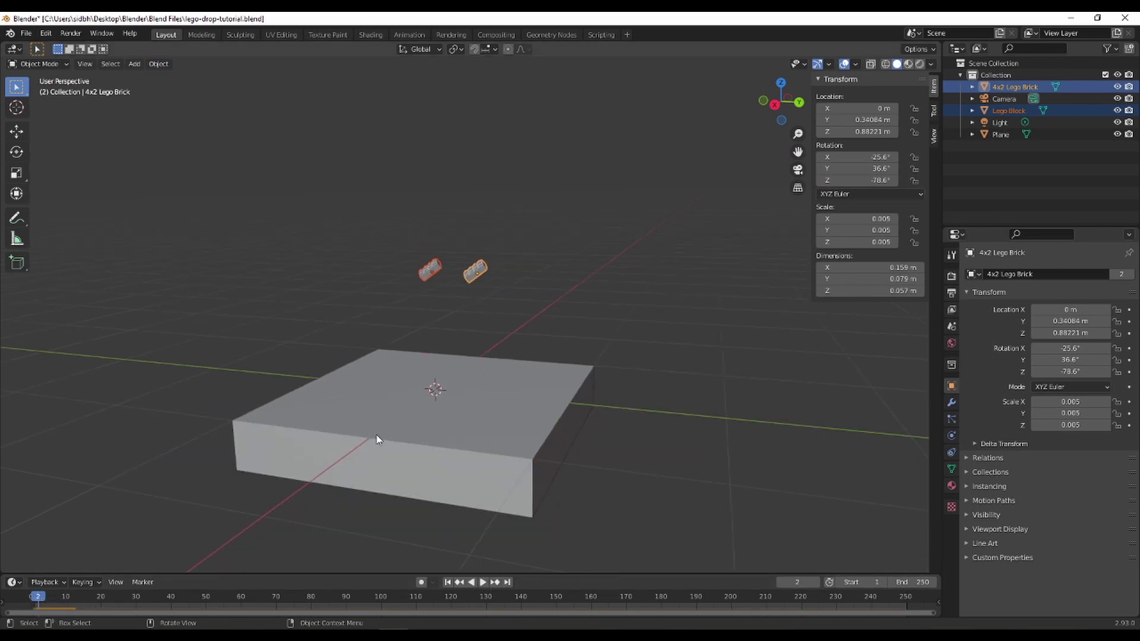
left_click(349, 429)
left_click(159, 63)
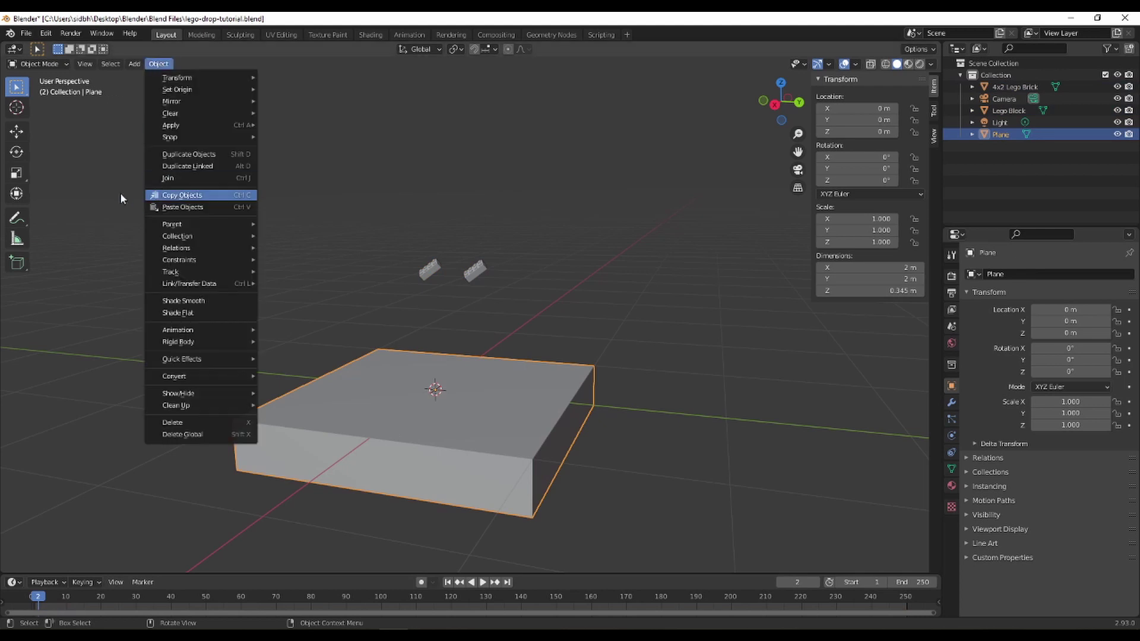
left_click(158, 64)
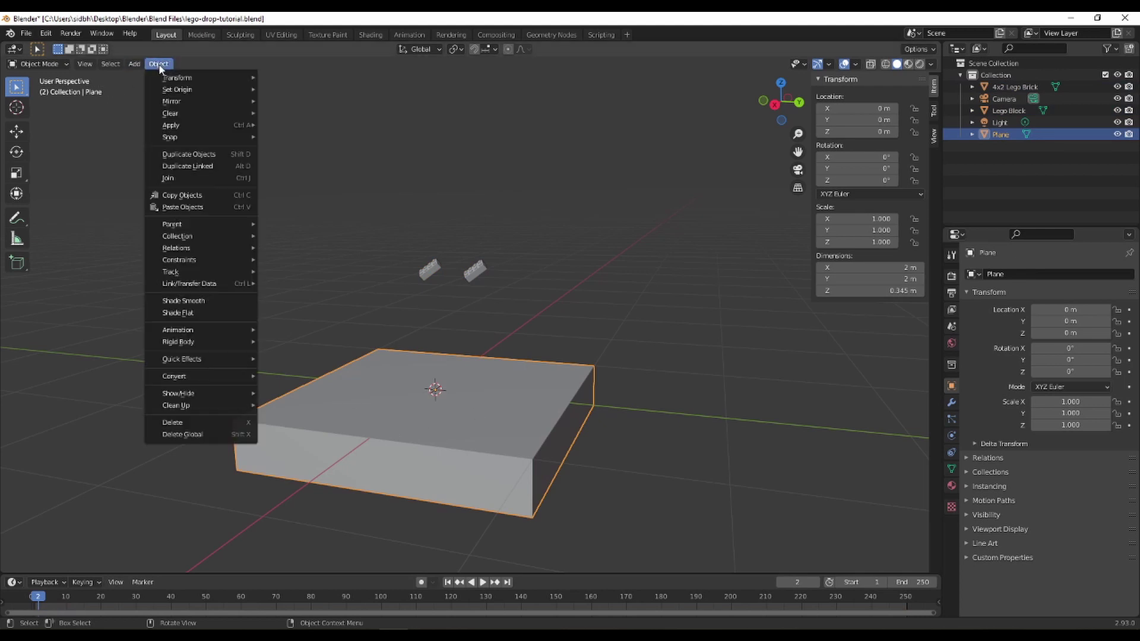
mouse_move(175, 345)
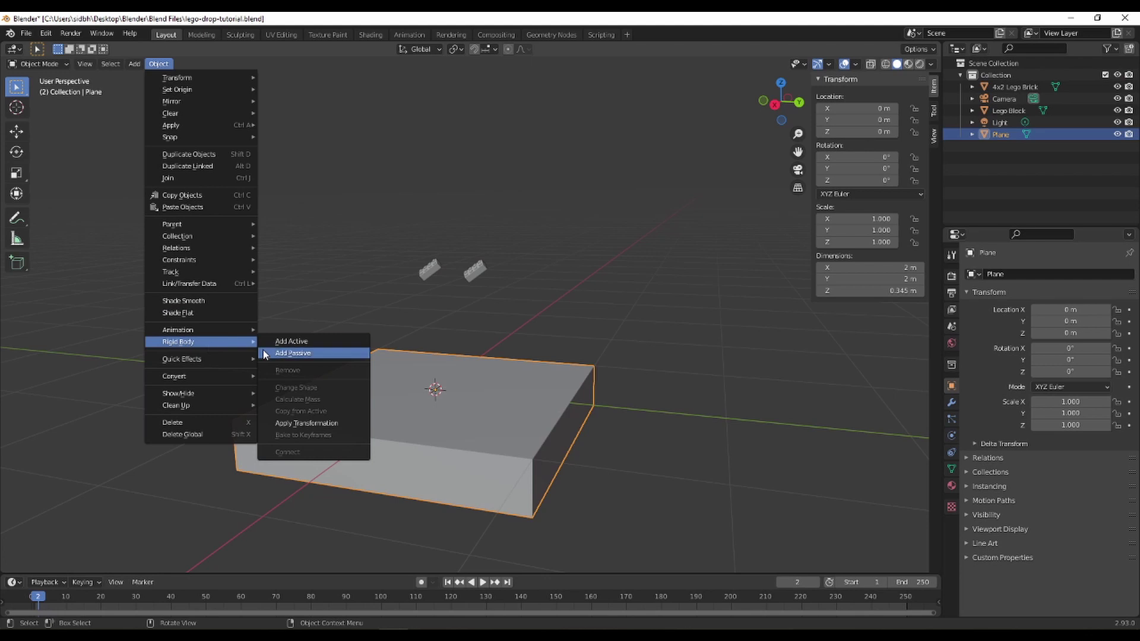
left_click(266, 354)
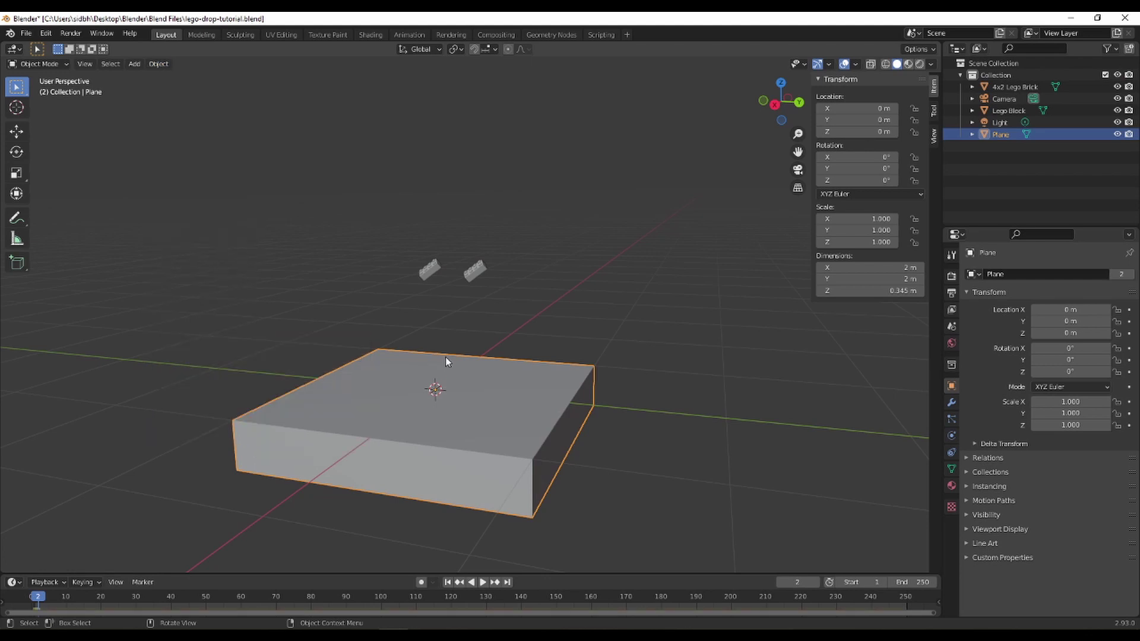
left_click(530, 305)
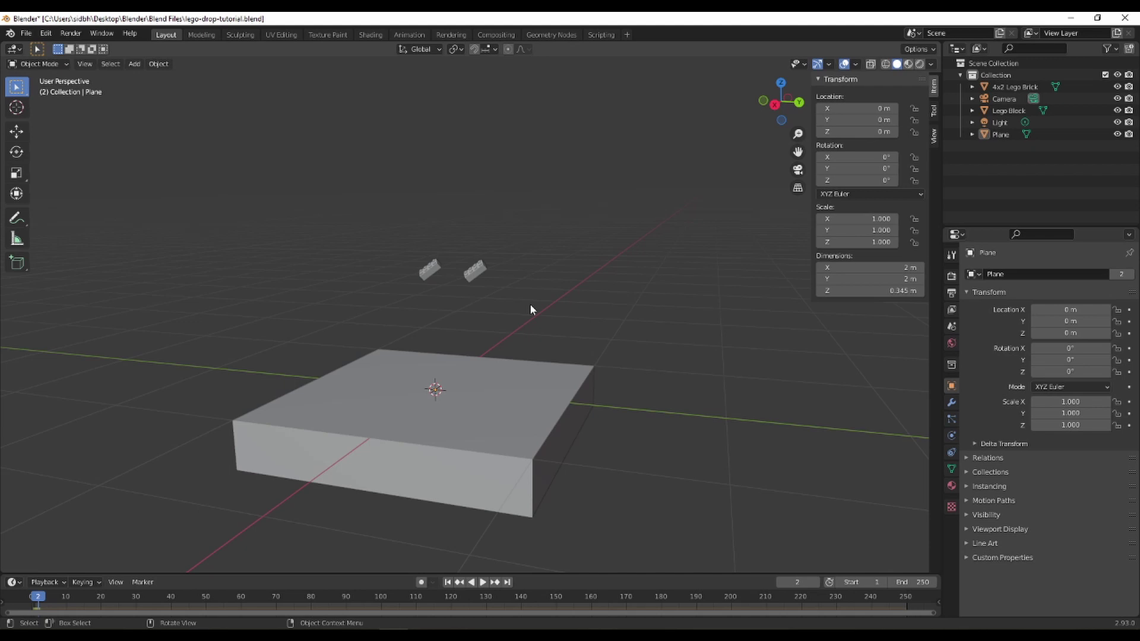
Save the scene and select the raised Lego Block above the slab.
key("ctrl+s")
left_click(453, 368)
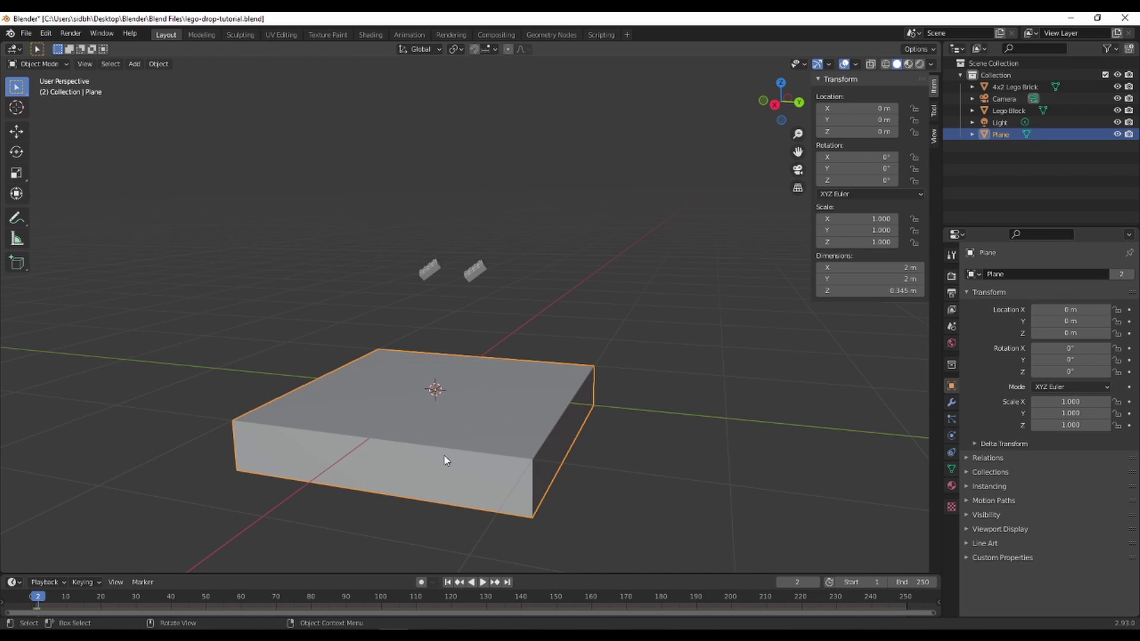
left_click(419, 238)
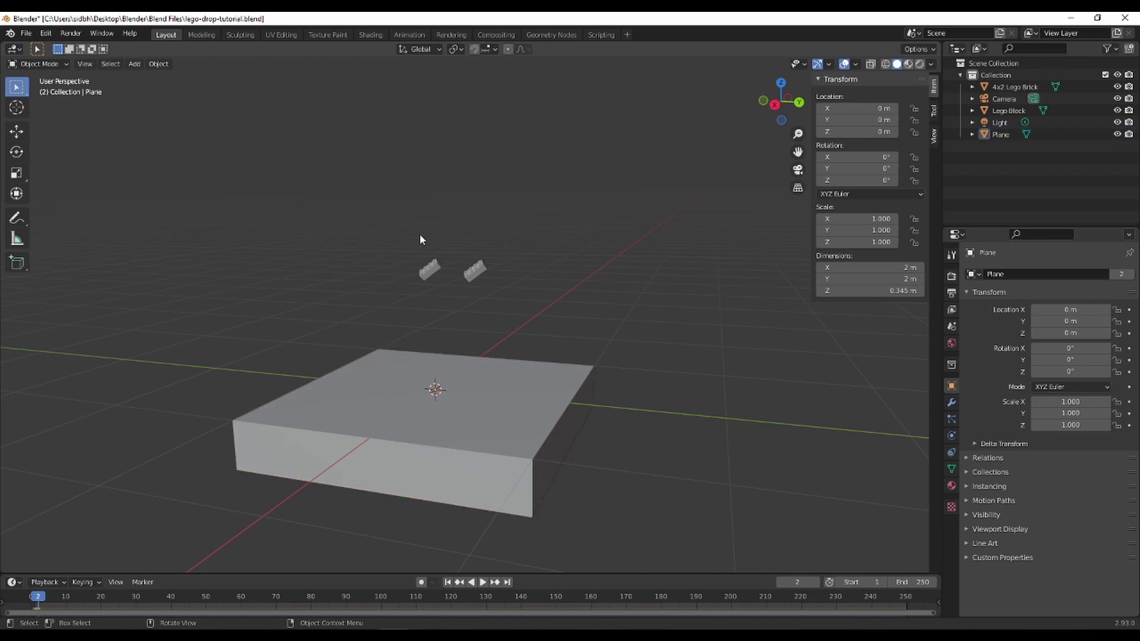
left_click(434, 270)
left_click(432, 269)
left_click(433, 270)
left_click(438, 271)
left_click(439, 272)
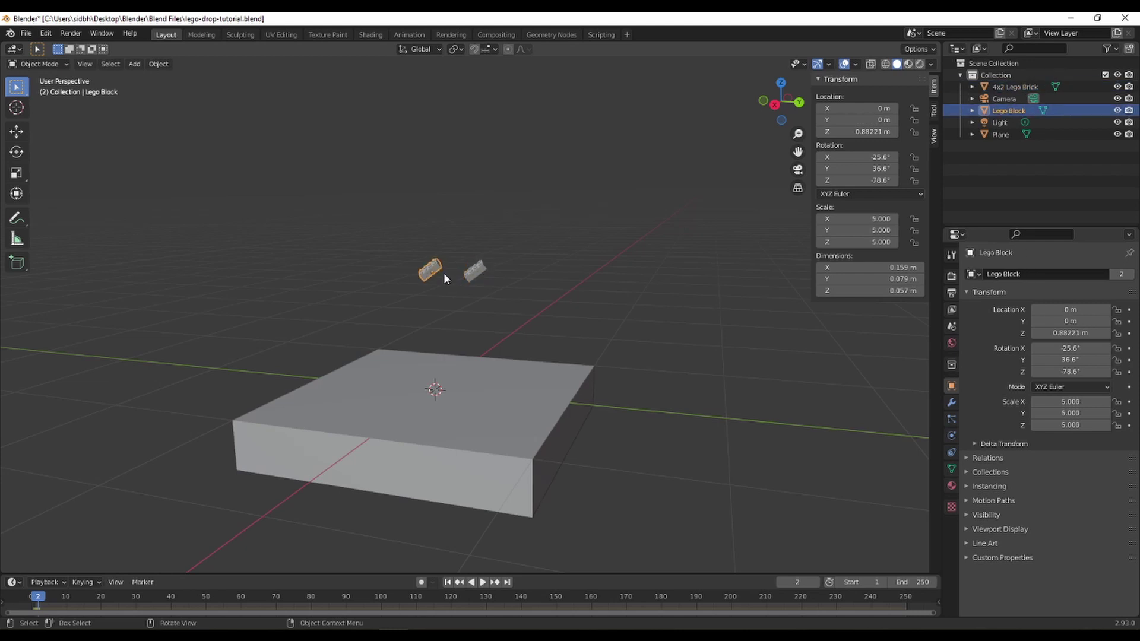
Return to frame 1 with the 4x2 Lego Brick selected and enlarge the timeline area.
left_click(478, 271)
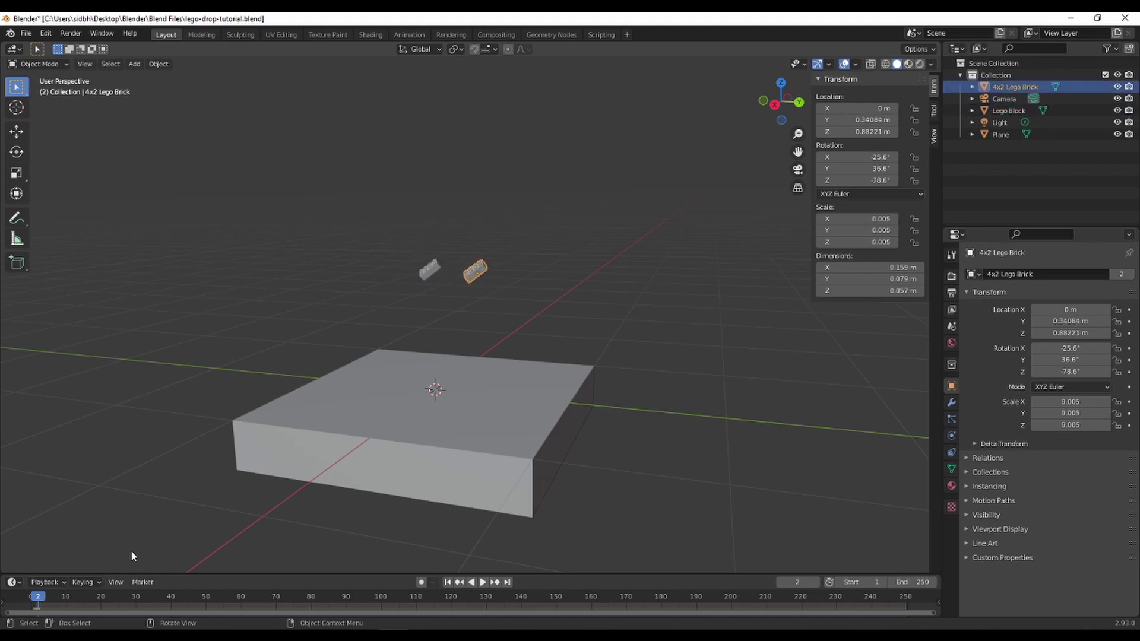
key("shift+Left")
left_click_drag(105, 573, 108, 540)
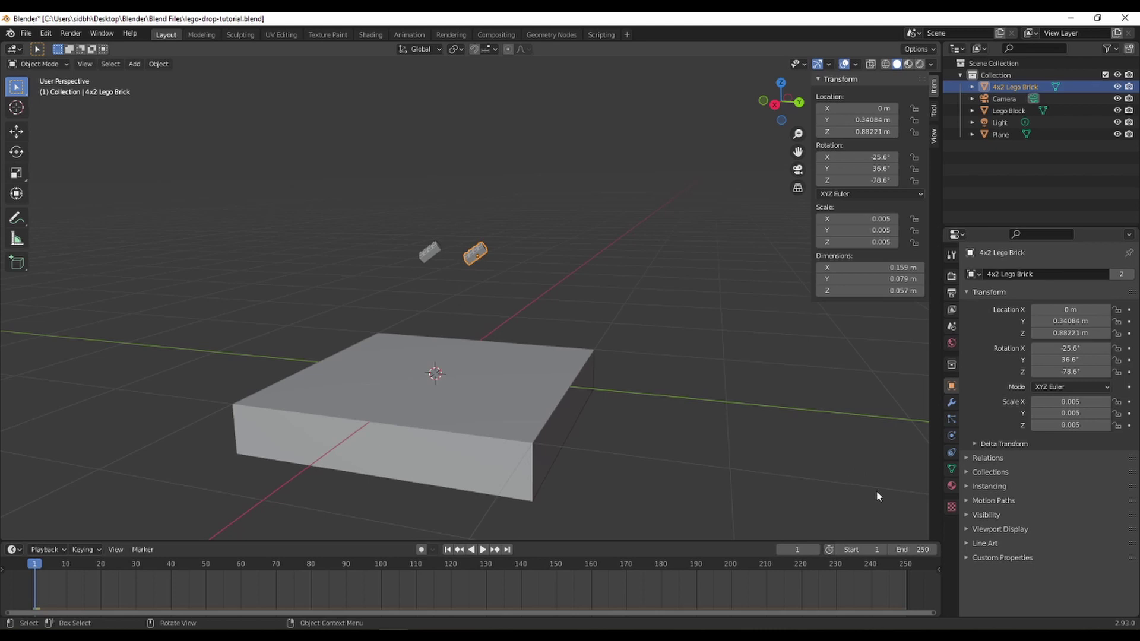
Show the 4x2 Lego Brick's physics settings and play the simulation until the bricks reach the slab.
left_click(951, 435)
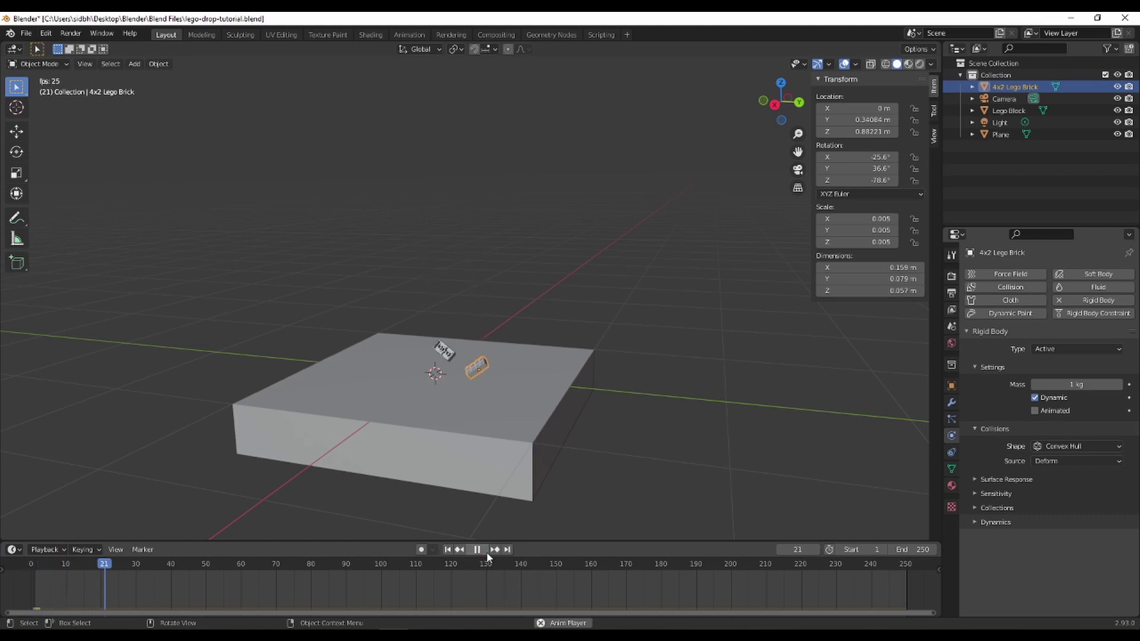
left_click(482, 549)
scroll(495, 405, "up", 4)
Rewind the animation and set the Lego Block's origin to its geometry.
left_click(436, 427)
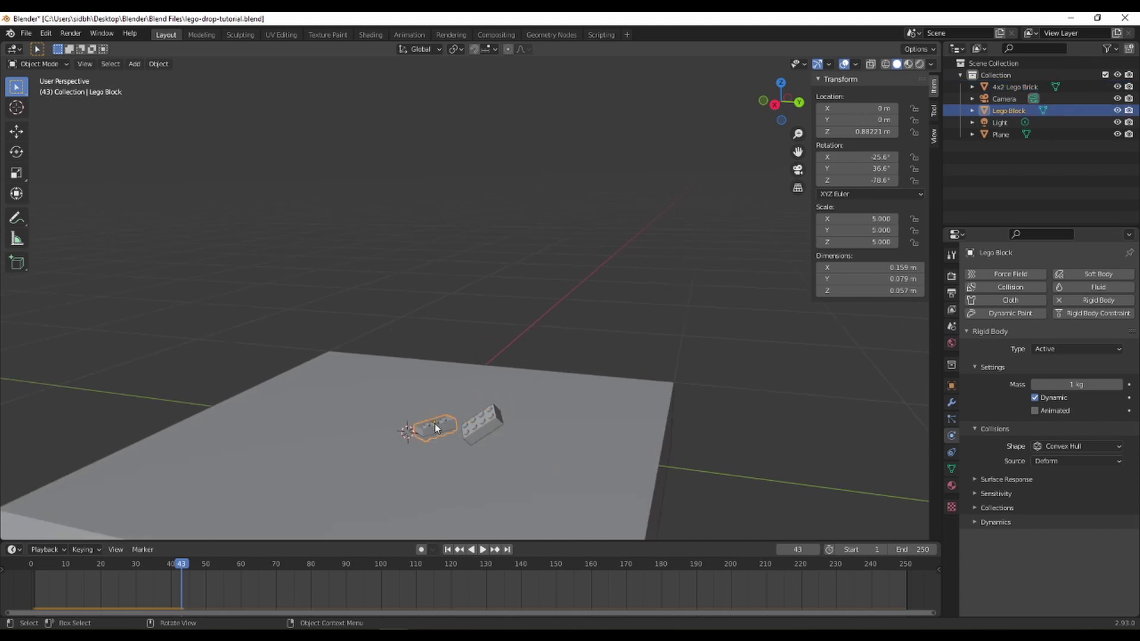
left_click_drag(181, 563, 31, 563)
right_click(438, 221)
key("Escape")
right_click(402, 220)
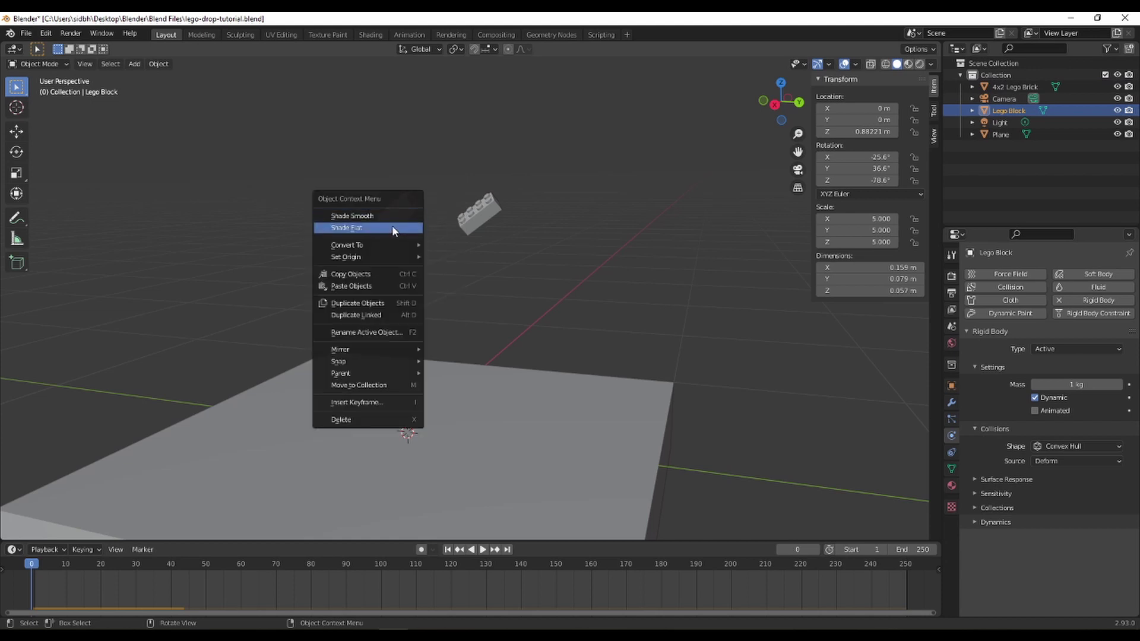
mouse_move(370, 256)
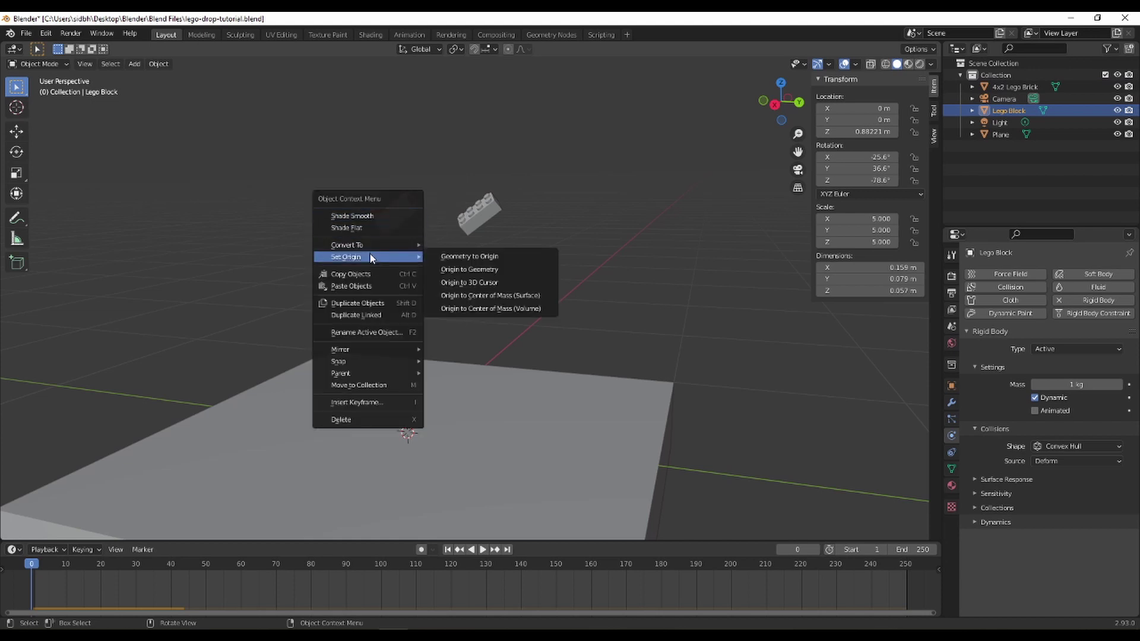
left_click(440, 269)
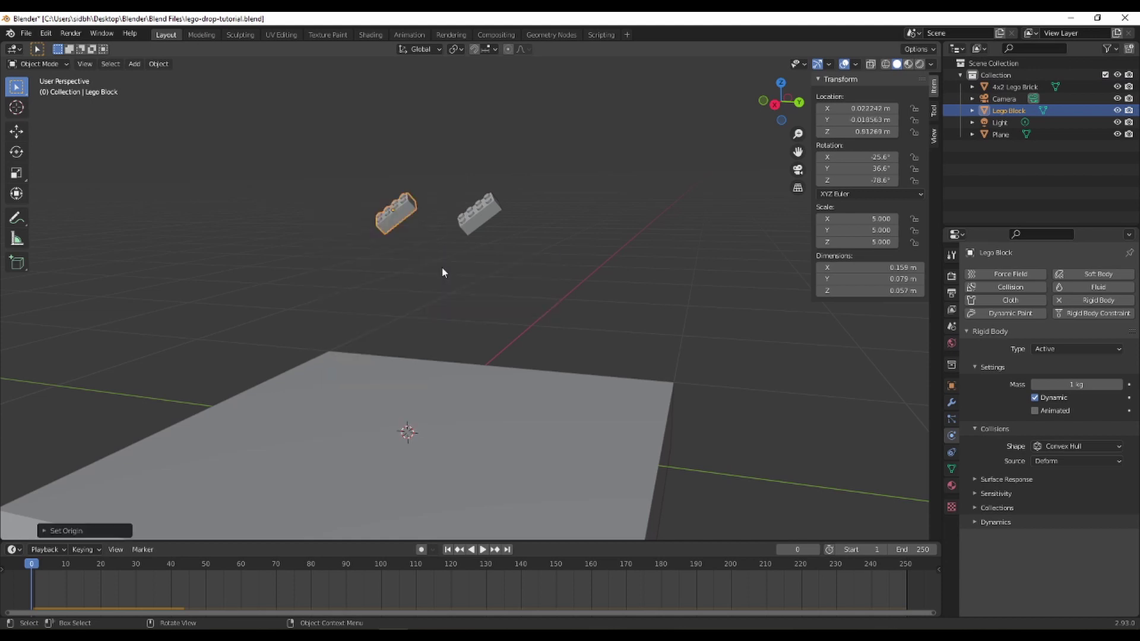
Play the simulation and inspect how the Lego Block falls with its changed origin.
left_click(484, 549)
scroll(479, 491, "down", 1)
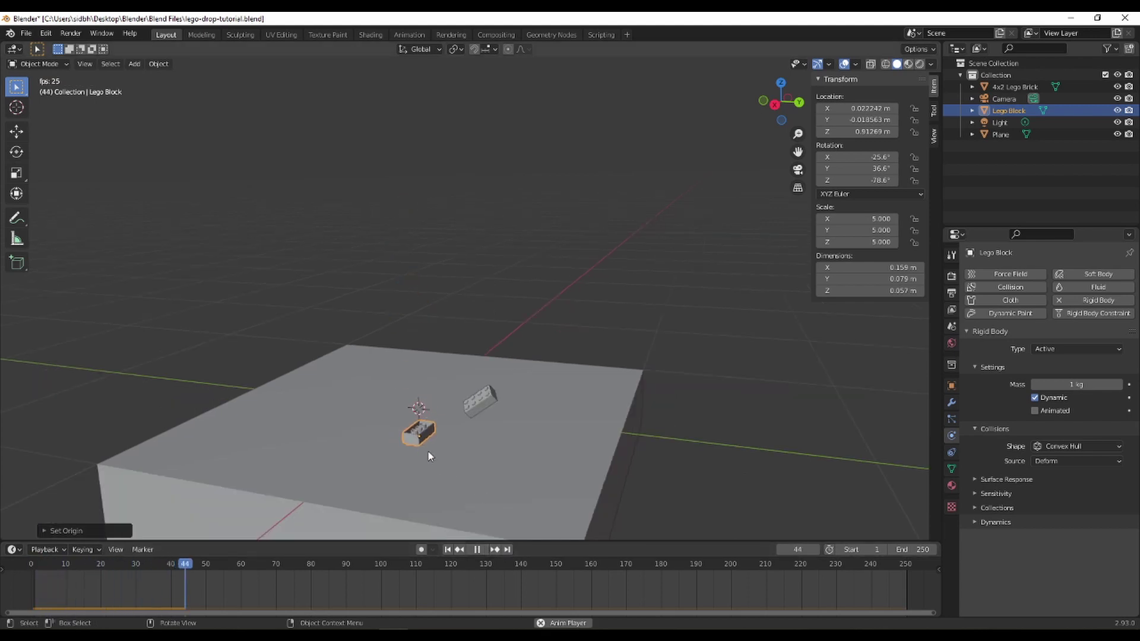
left_click_drag(205, 564, 89, 568)
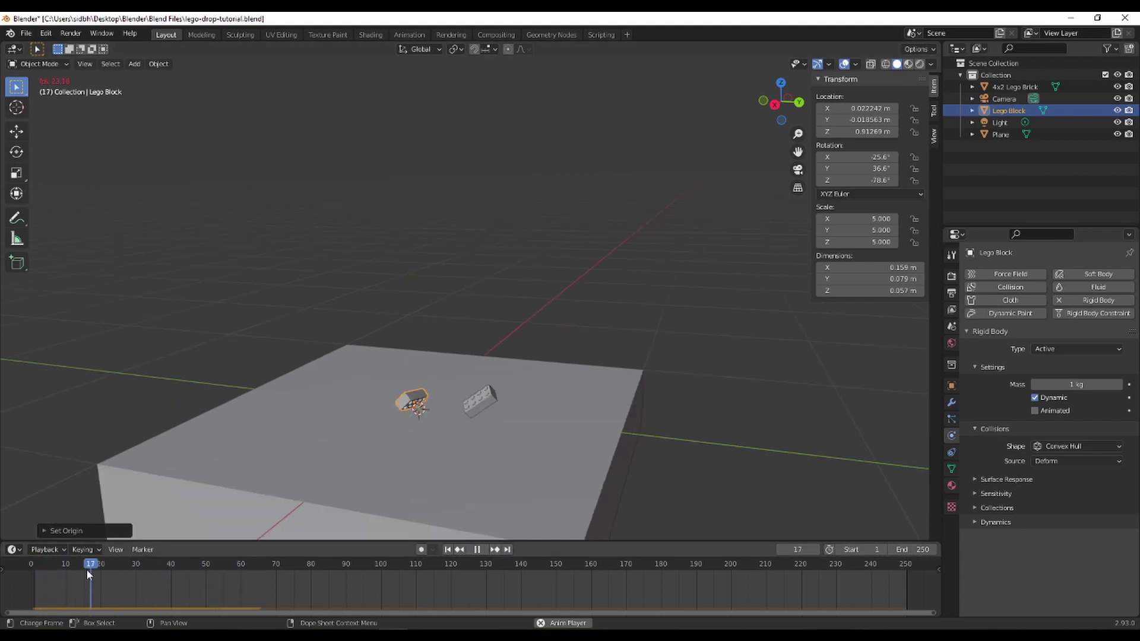
left_click(477, 549)
middle_click_drag(469, 504, 490, 463)
scroll(486, 422, "up", 2)
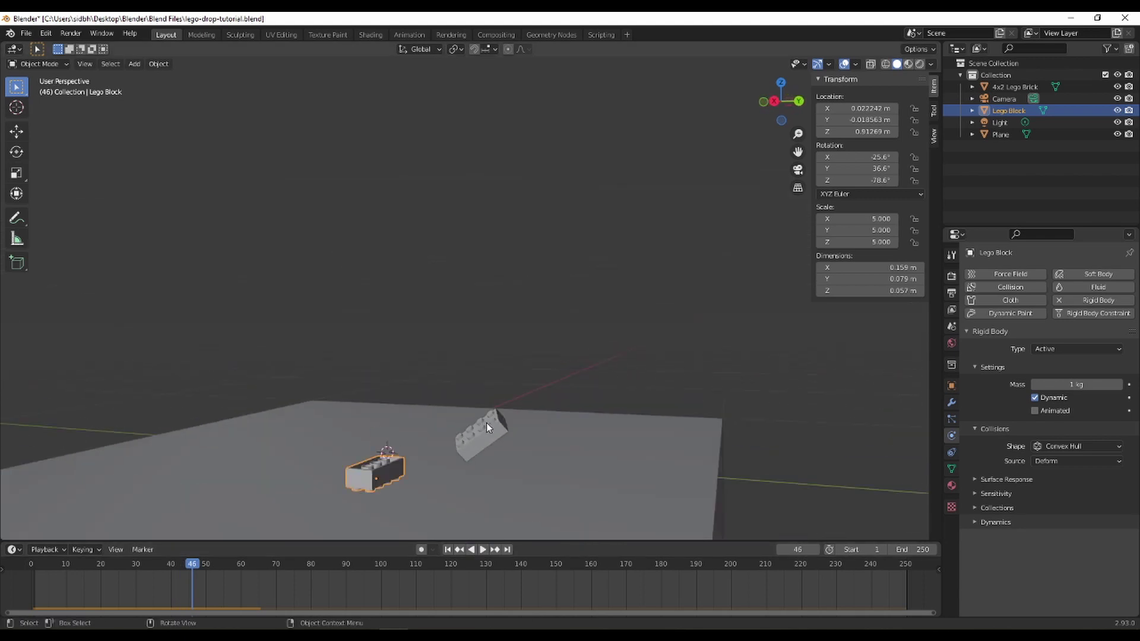
Select the 4x2 Lego Brick and scrub through its fall to compare its landing with the other brick's.
left_click(486, 423)
left_click(43, 568)
key("space")
left_click_drag(43, 568, 159, 585)
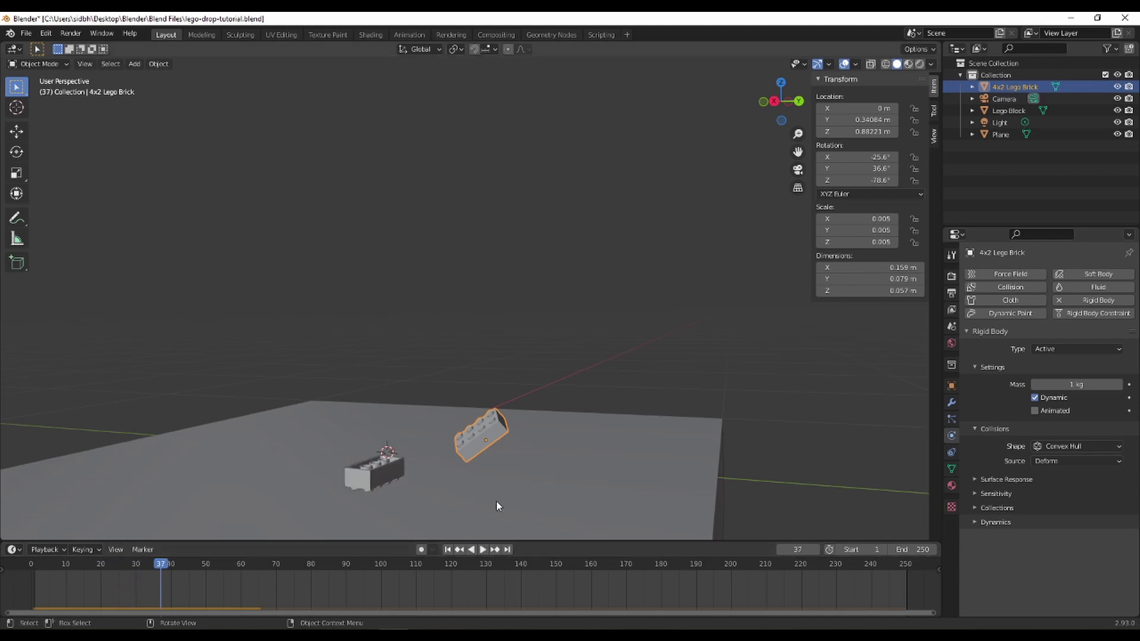
middle_click_drag(513, 436, 453, 445)
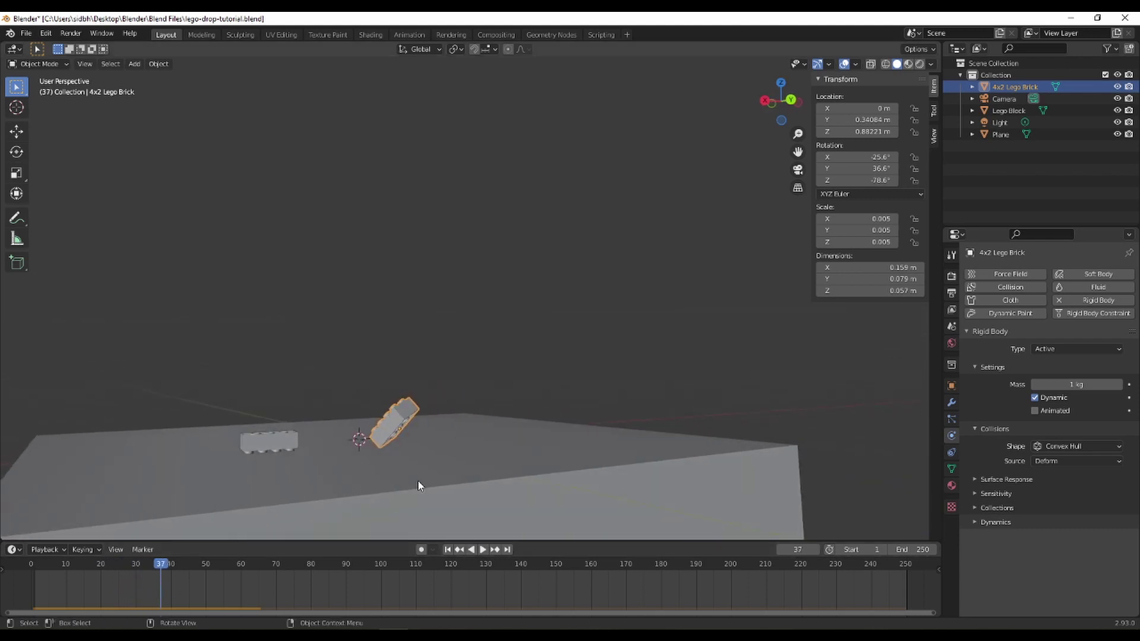
key("space")
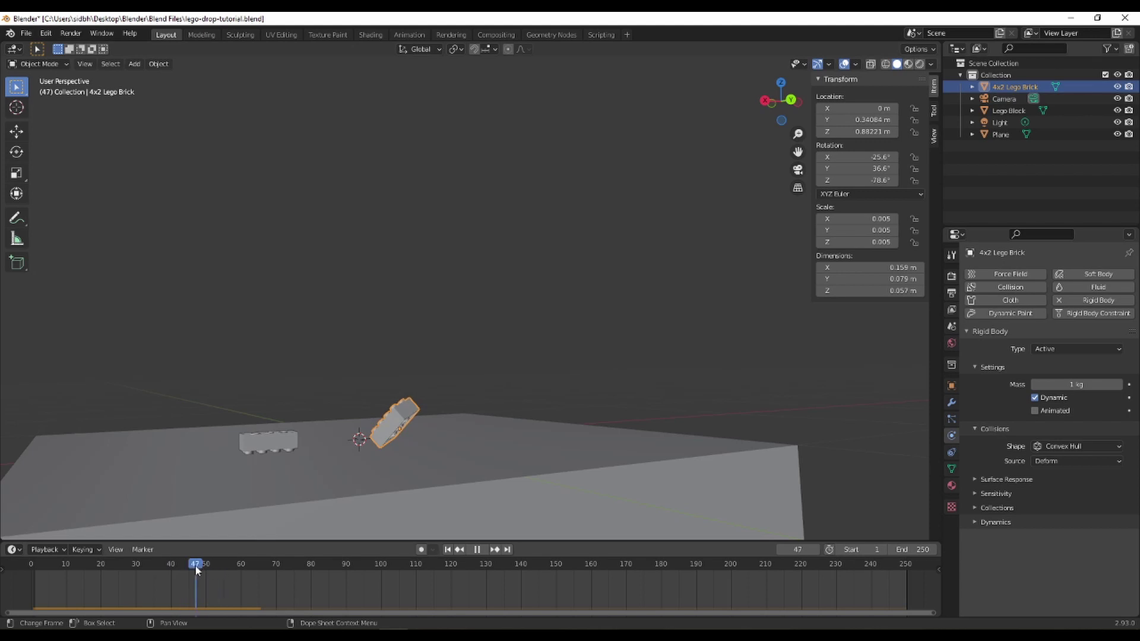
scroll(398, 439, "up", 3)
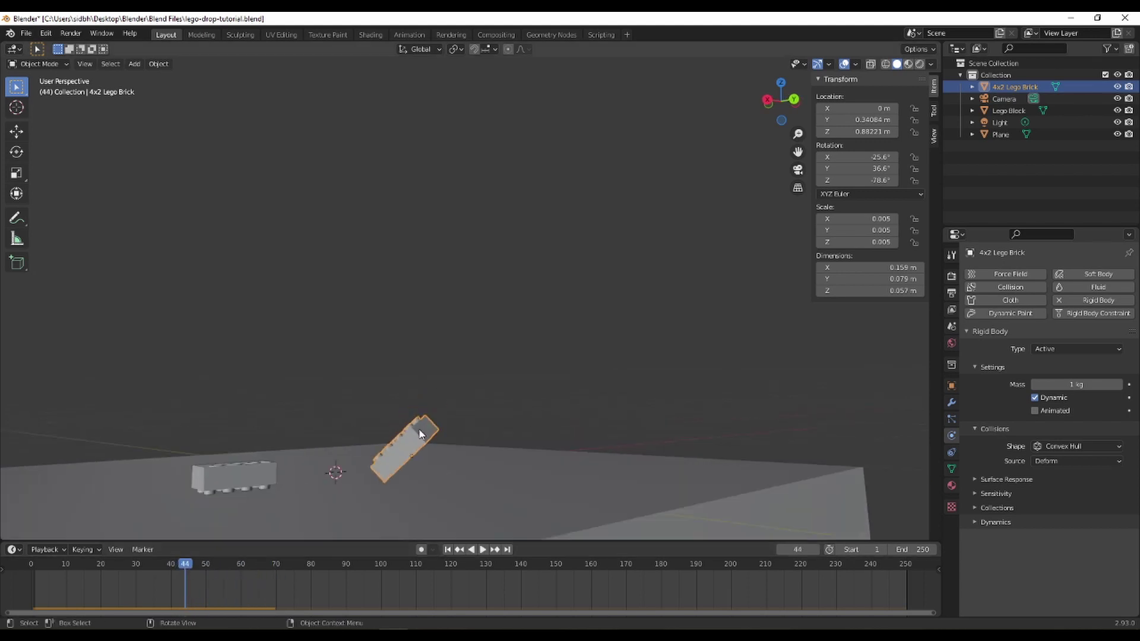
Replay the drop to check how both bricks hit the slab, and return to frame 1.
left_click_drag(172, 586, 31, 564)
key("space")
scroll(269, 502, "down", 3)
key("space")
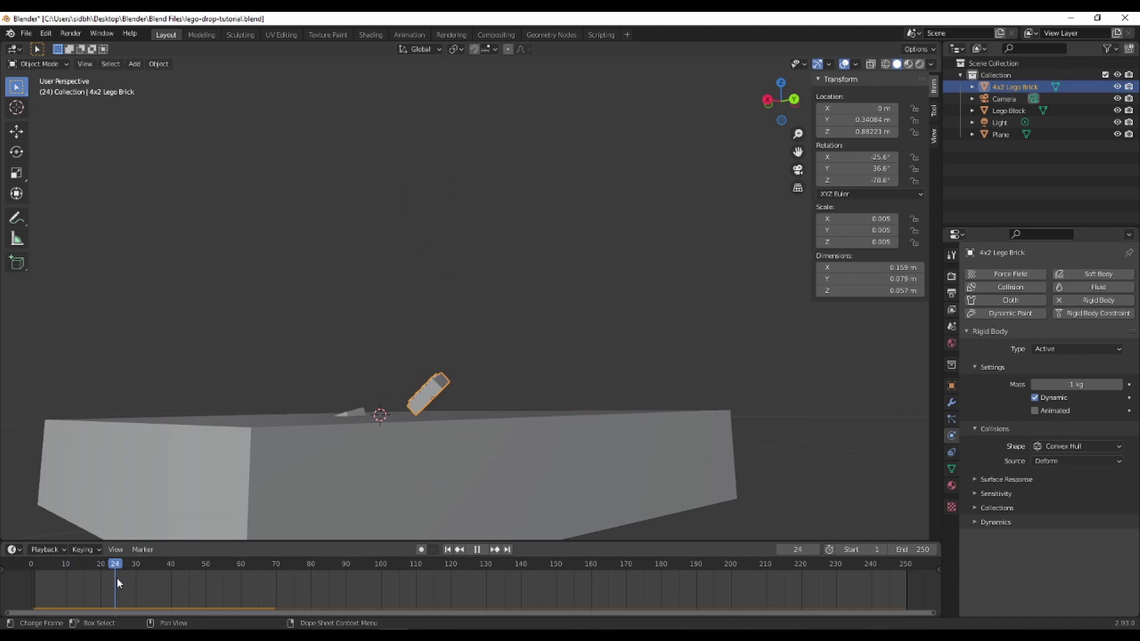
key("Escape")
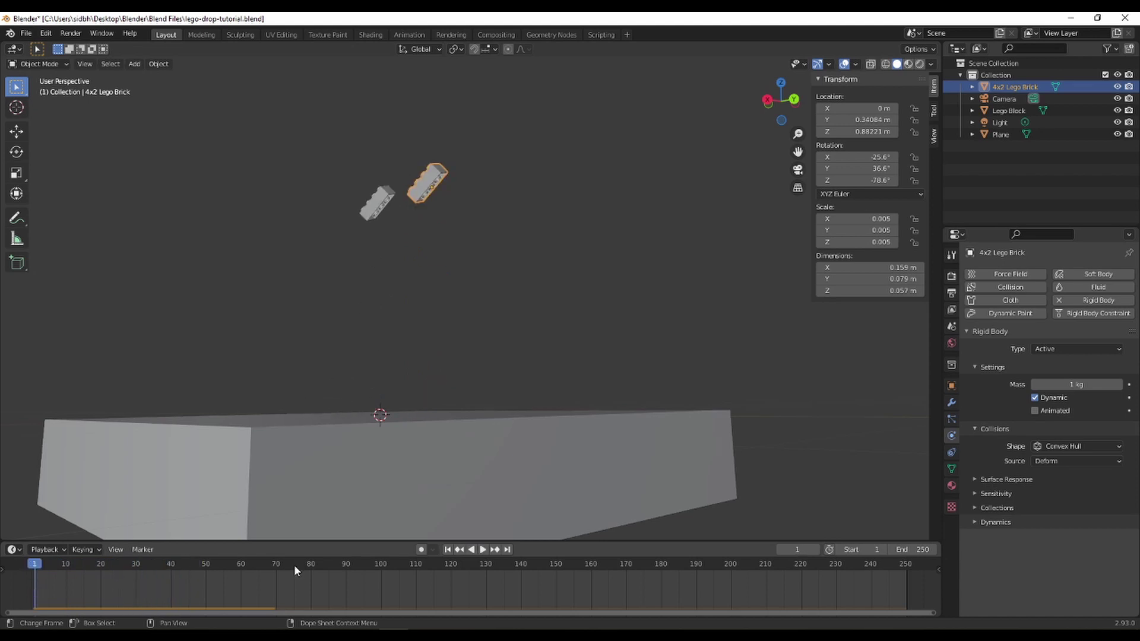
left_click(485, 550)
middle_click_drag(442, 391, 487, 477)
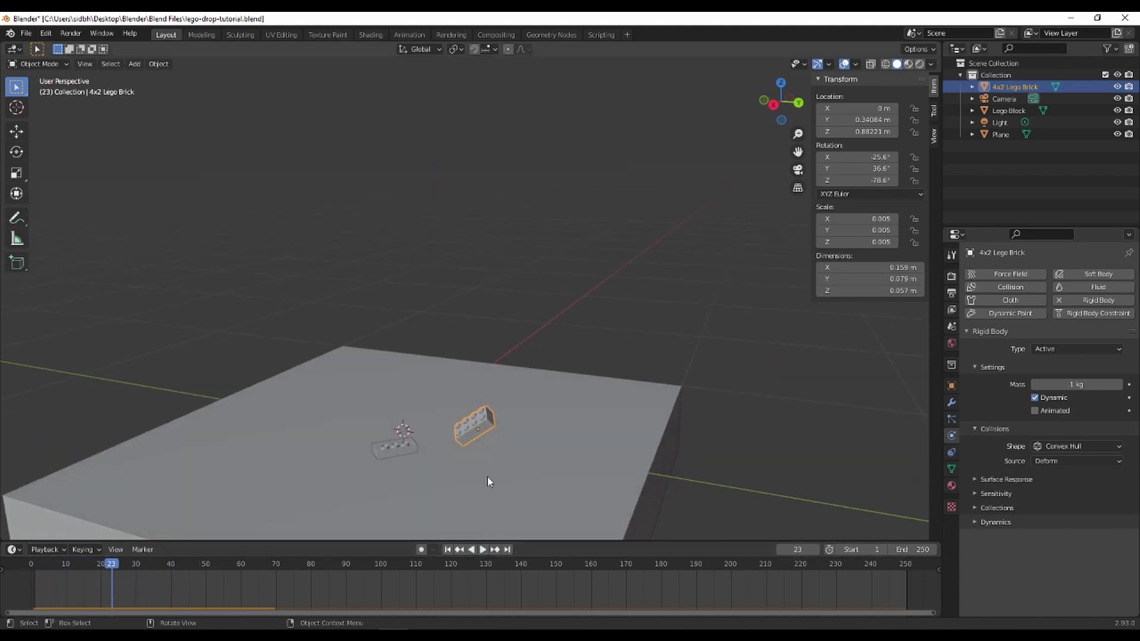
left_click_drag(131, 567, 34, 572)
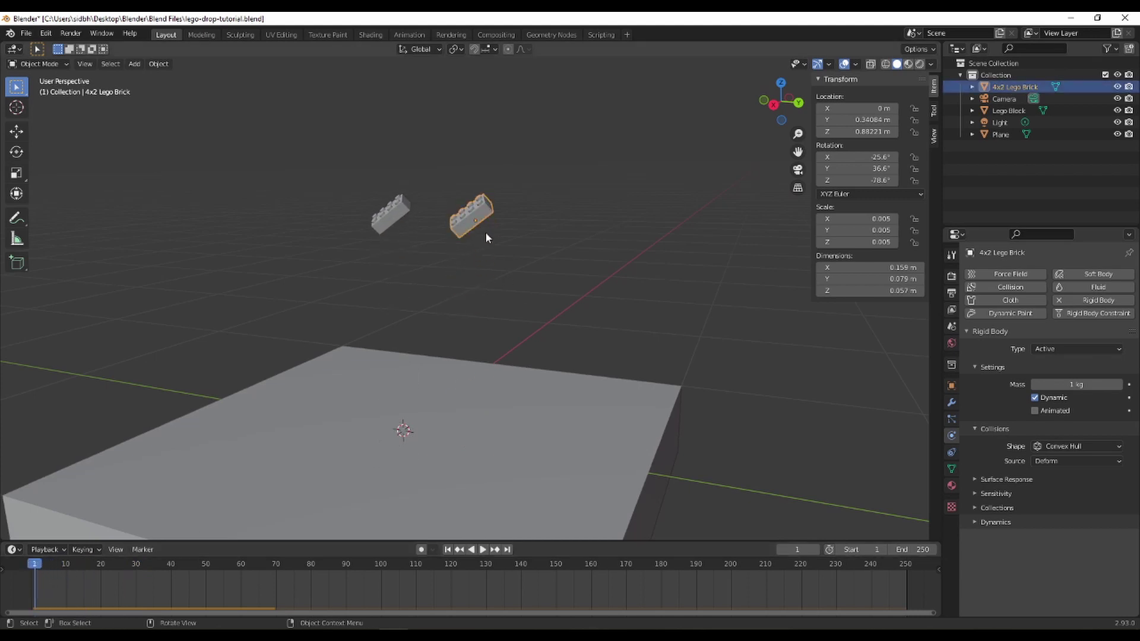
Undo the changes back to before the bricks and slab got rigid bodies and the bricks were rotated.
key("ctrl+z")
key("ctrl+z")
key("ctrl+z")
key("ctrl+z")
key("ctrl+z")
key("ctrl+z")
key("ctrl+z")
key("ctrl+z")
key("ctrl+z")
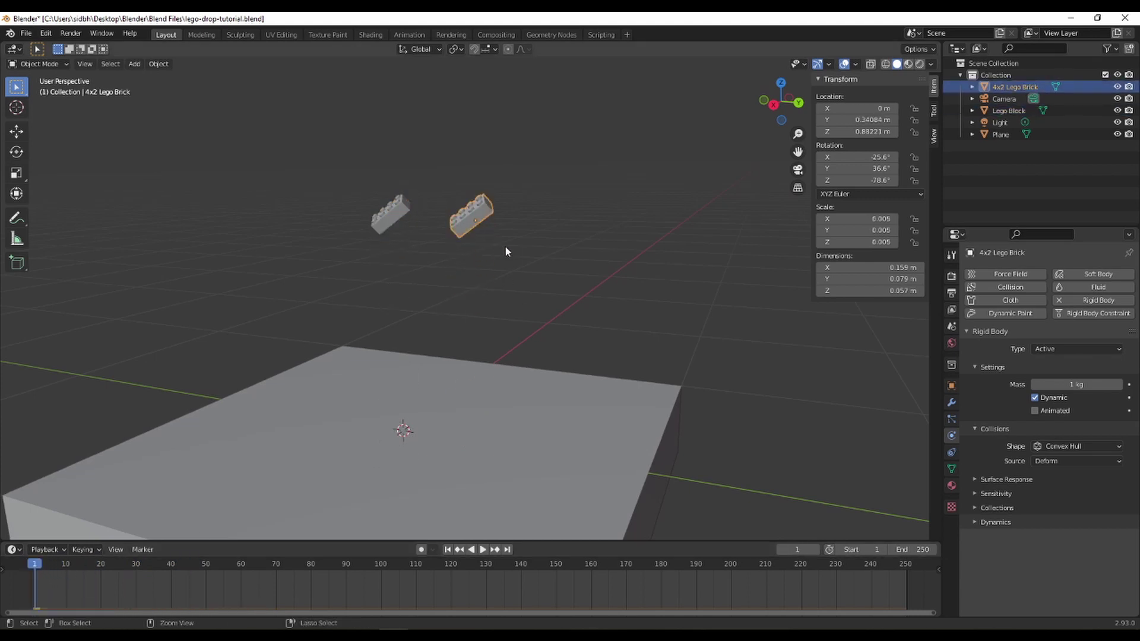
key("ctrl+z")
key("ctrl+z")
key("ctrl+z")
key("ctrl+z")
key("ctrl+z")
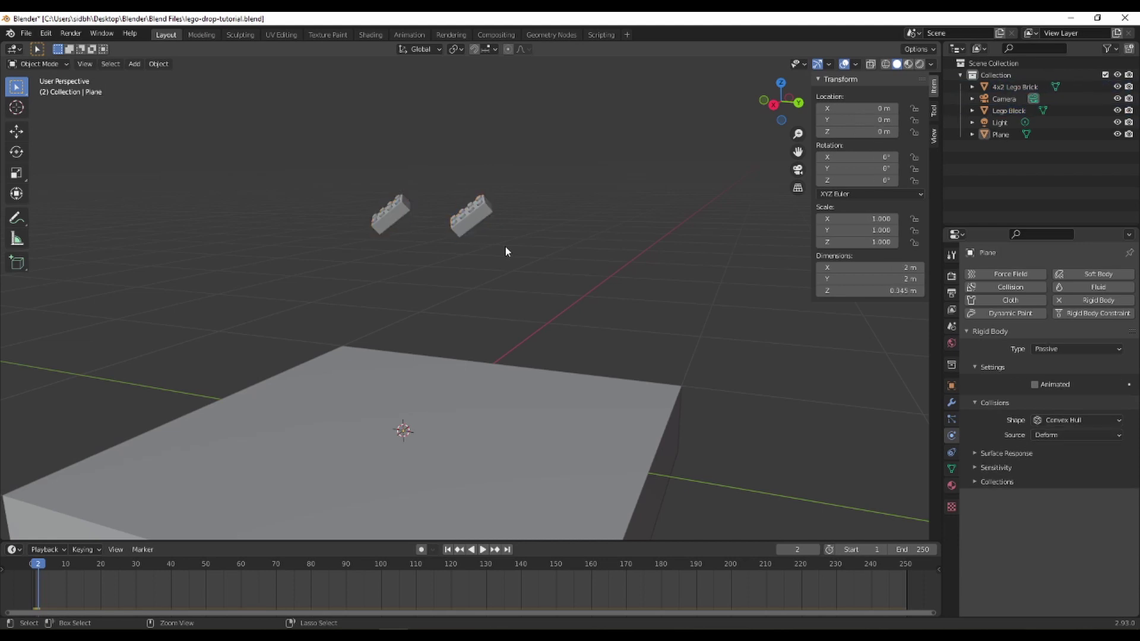
key("ctrl+z")
key("ctrl+z")
key("ctrl+z")
key("ctrl+z")
key("ctrl+z")
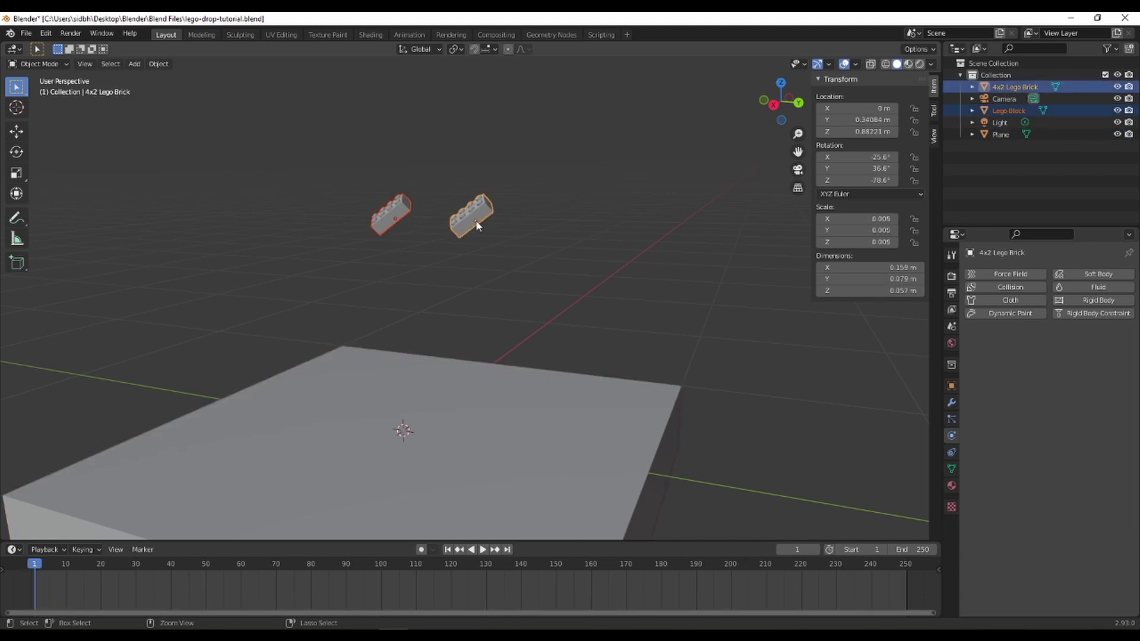
Delete the 4x2 Lego Brick.
left_click(483, 225)
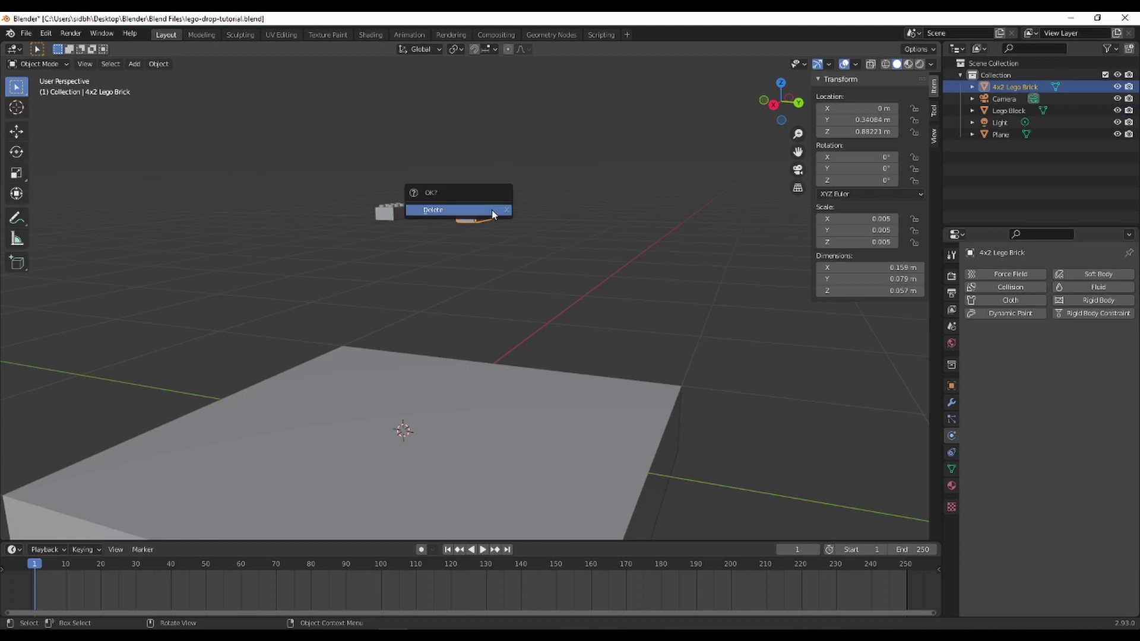
key("Delete")
Move the Lego Block down along Z to about 0.066 m, just above the slab, and save the file.
left_click(407, 216)
middle_click_drag(408, 217, 523, 363)
key("g")
key("z")
left_click(515, 458)
key("ctrl+s")
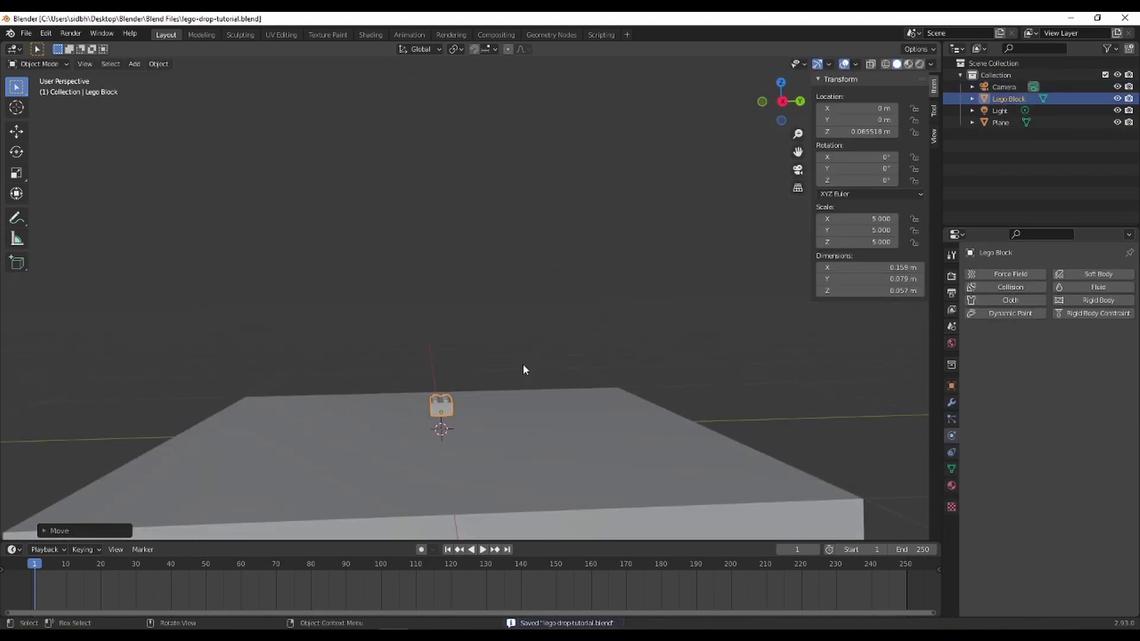
Set the lowered Lego Block's origin to its geometry and save the file.
right_click(382, 417)
key("Escape")
right_click(442, 416)
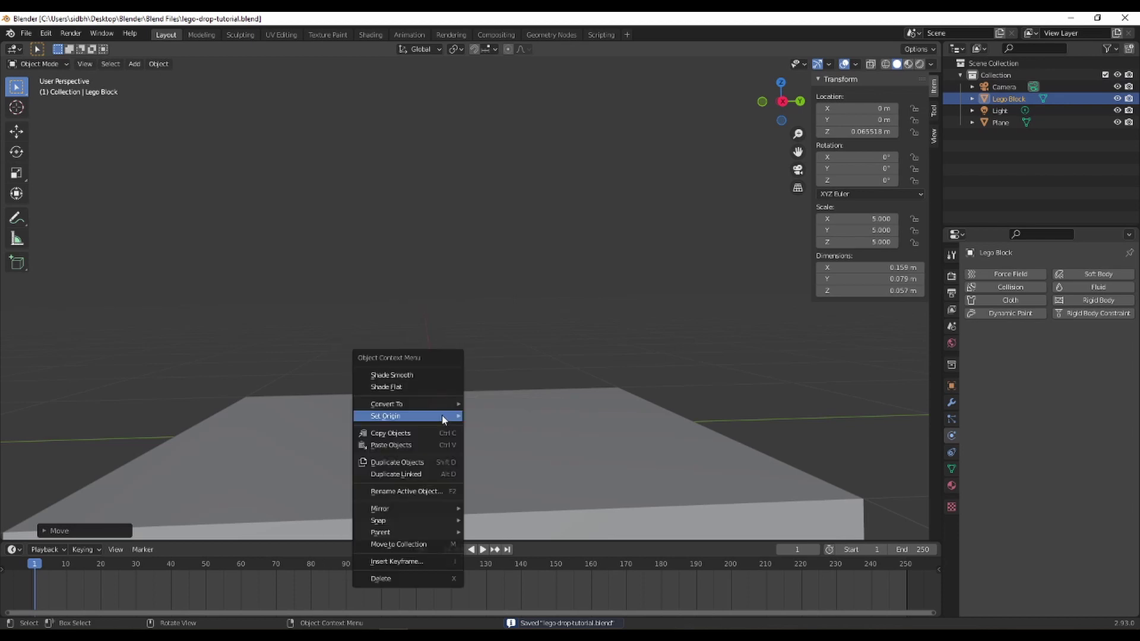
left_click(505, 432)
middle_click_drag(505, 432, 459, 377)
key("ctrl+s")
Set the Lego Block's origin to its center of mass (volume) and save the file.
right_click(449, 380)
mouse_move(449, 380)
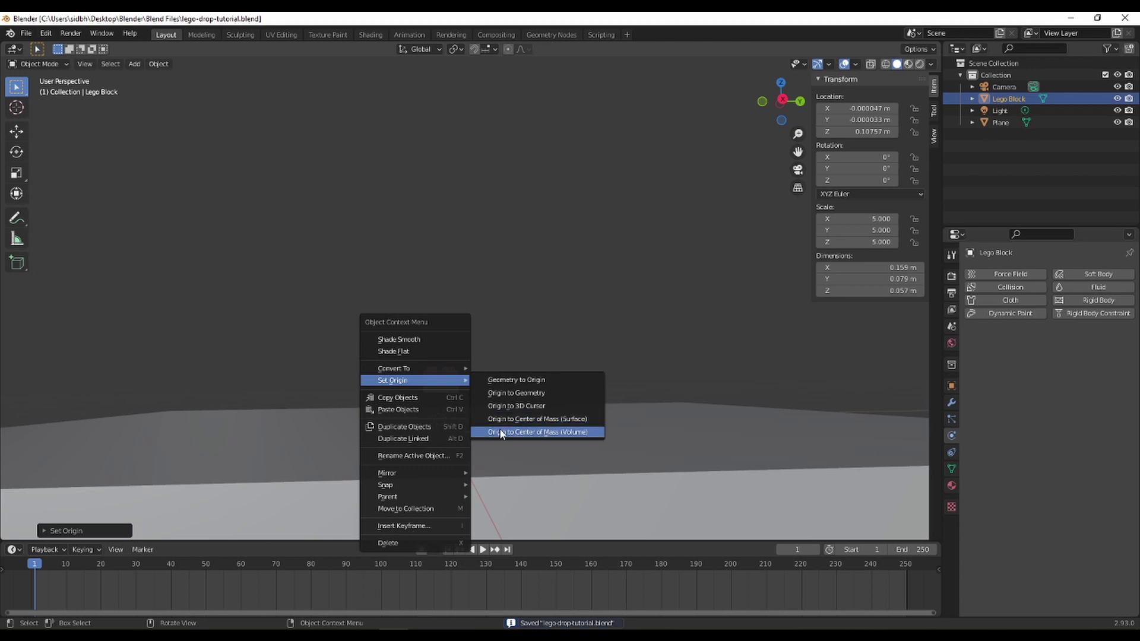
left_click(500, 432)
middle_click_drag(500, 431, 481, 377)
key("ctrl+s")
Scale the Lego Block by a factor of 0.2.
scroll(479, 374, "down", 3)
left_click(486, 378)
left_click(452, 306)
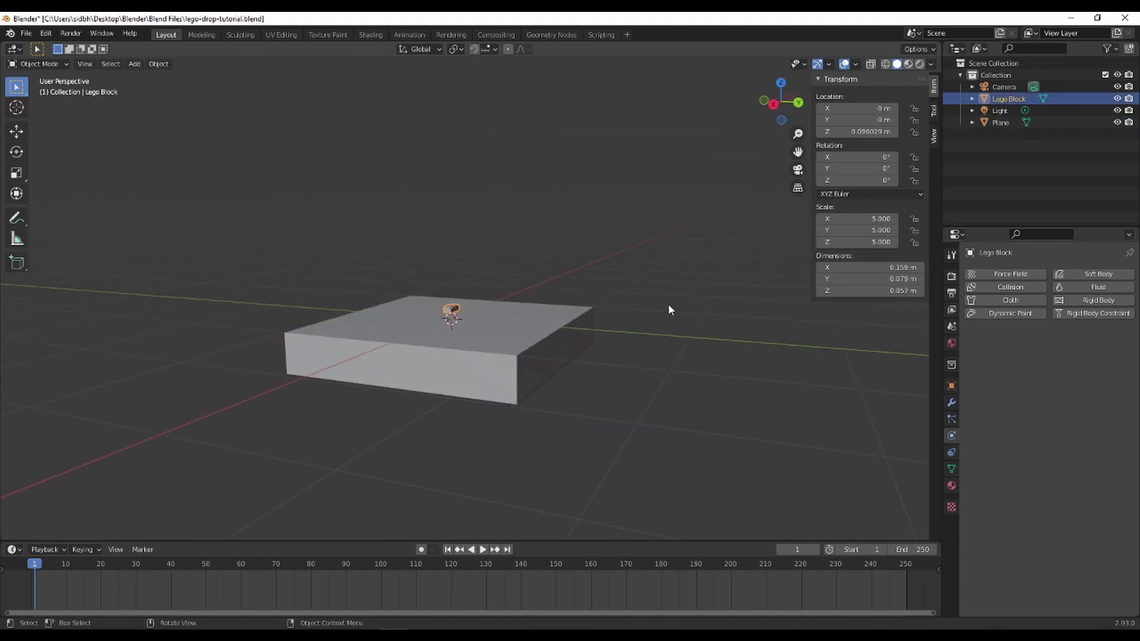
key("s")
type(".2")
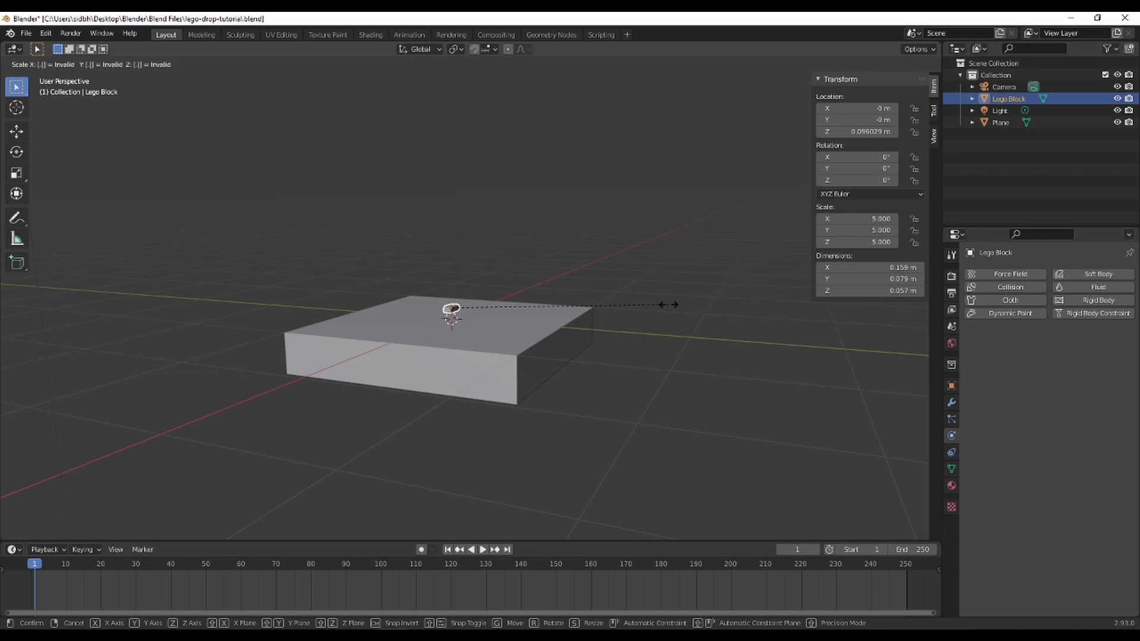
key("Return")
Add an Array modifier to the Lego Block.
scroll(434, 344, "up", 5)
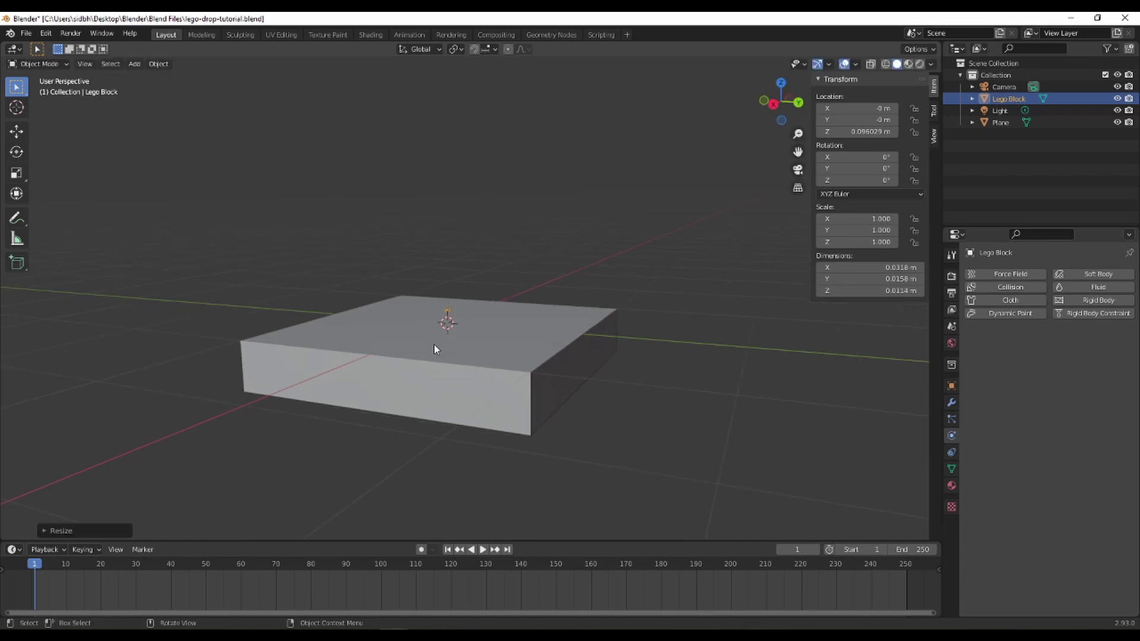
middle_click_drag(465, 307, 500, 331)
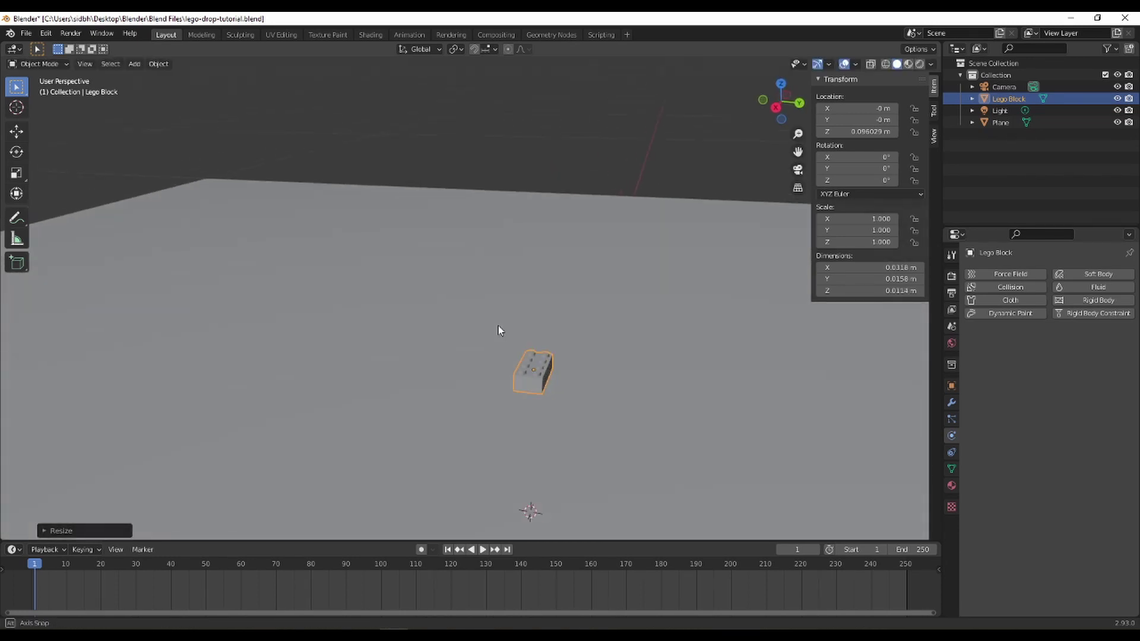
left_click(950, 404)
scroll(640, 331, "down", 5)
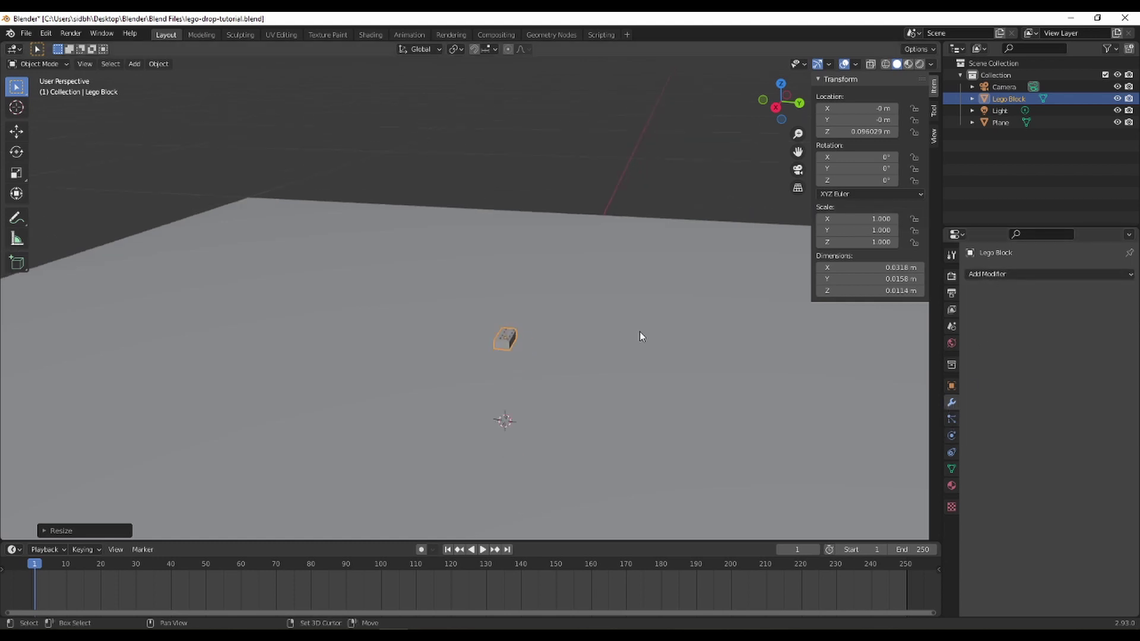
scroll(649, 283, "down", 4)
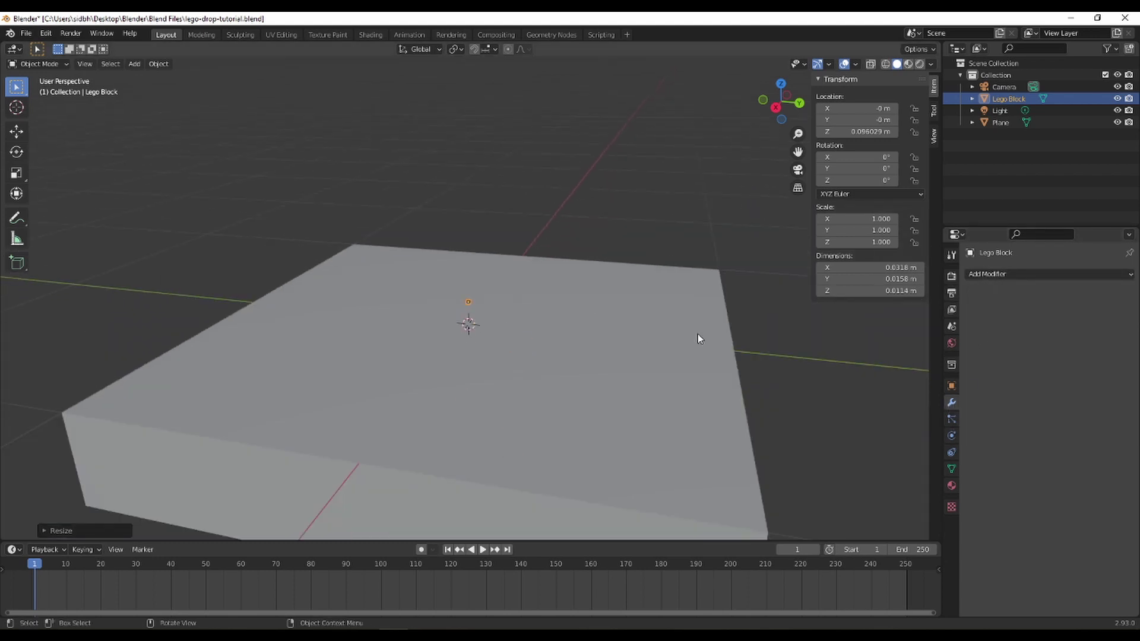
left_click(1013, 274)
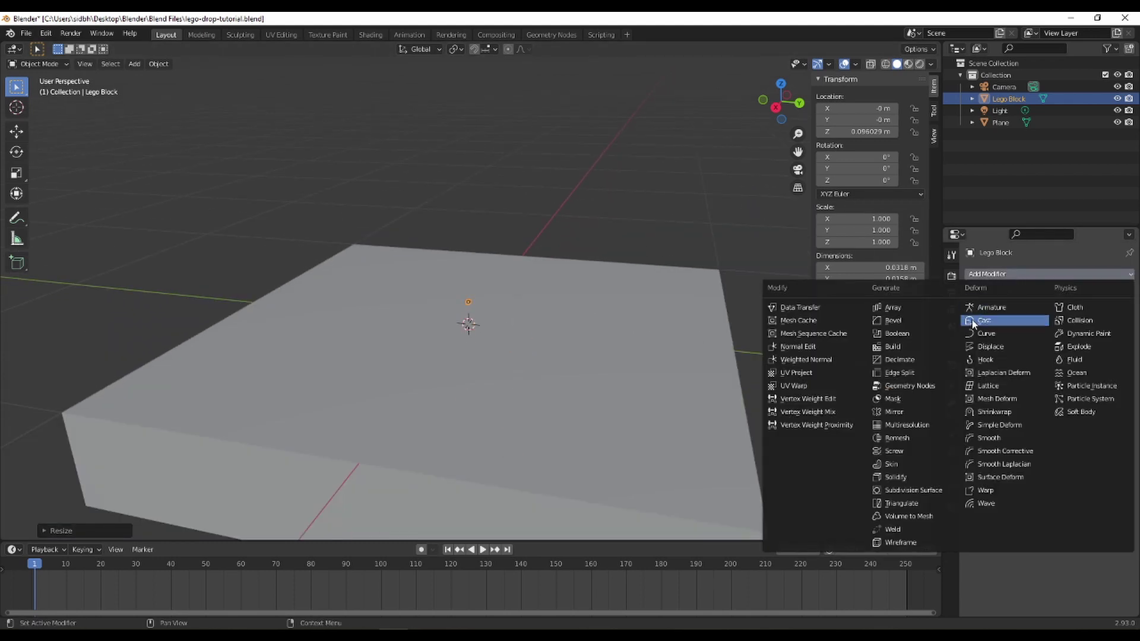
left_click(888, 306)
middle_click_drag(800, 324, 573, 339)
scroll(571, 335, "up", 10)
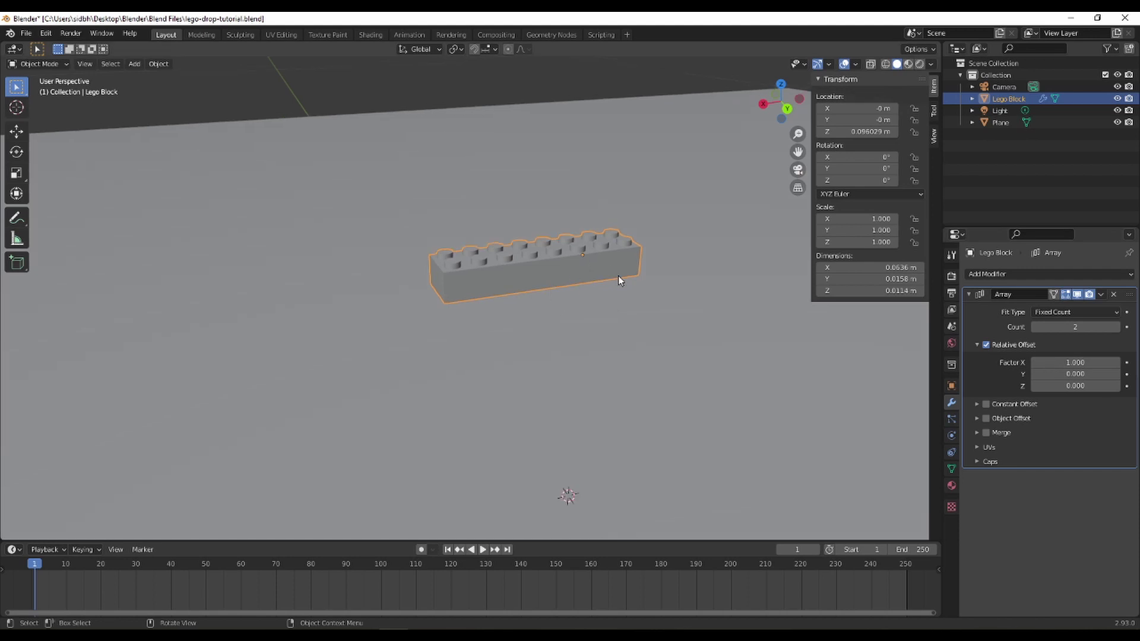
Try moving the vertices at one end of the block along X in Edit Mode to stretch the arrayed mesh.
key("Tab")
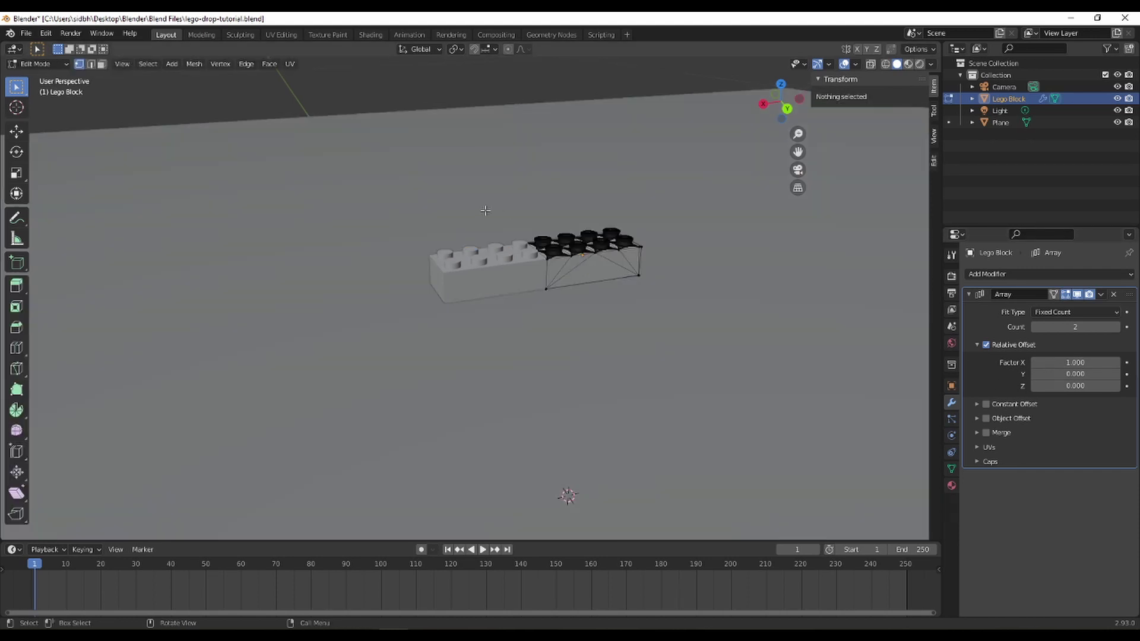
left_click_drag(491, 208, 564, 330)
key("g")
key("x")
left_click(460, 339)
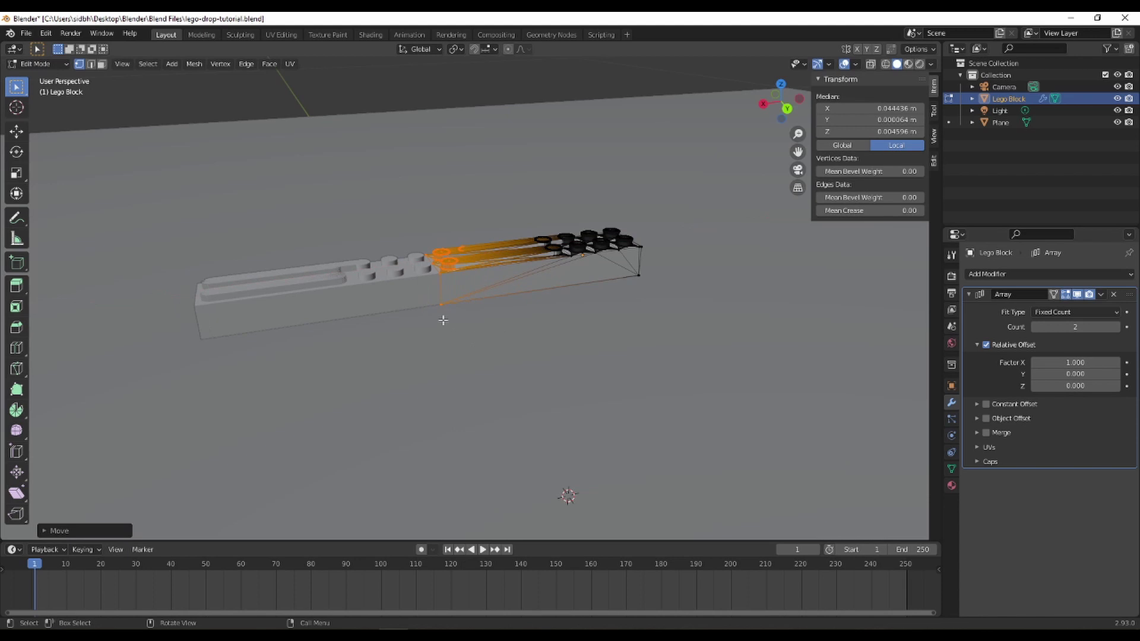
key("Tab")
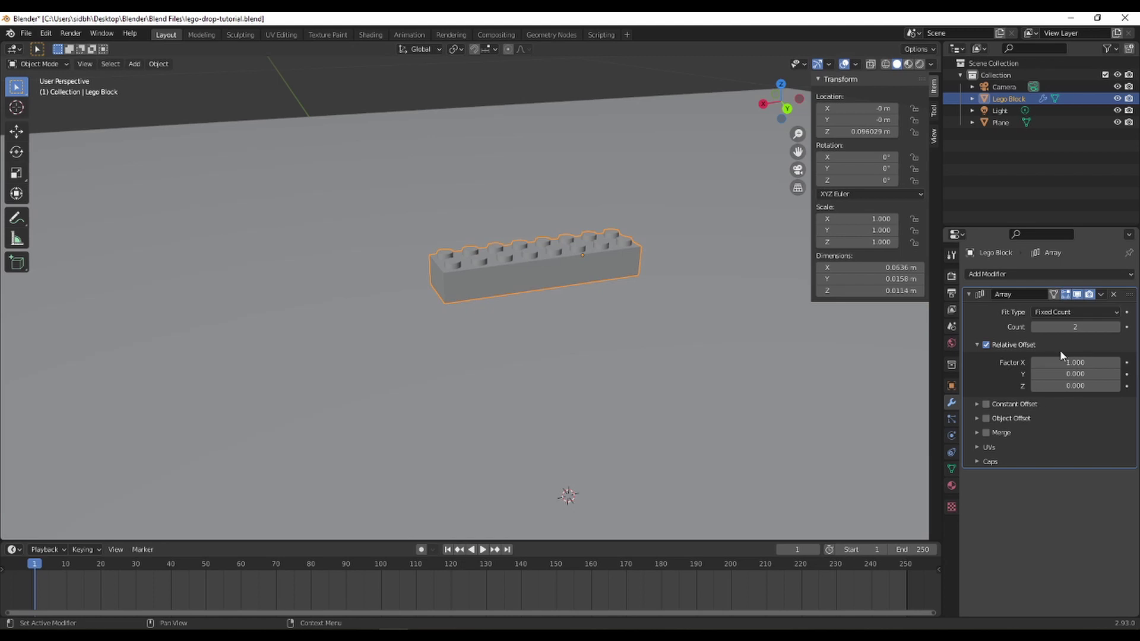
Set the array's relative offset to 1.1 along X and its count to 10.
mouse_move(1075, 362)
left_mouse_down()
mouse_move(1099, 362)
mouse_move(1081, 362)
left_mouse_up()
middle_click_drag(653, 332, 585, 282)
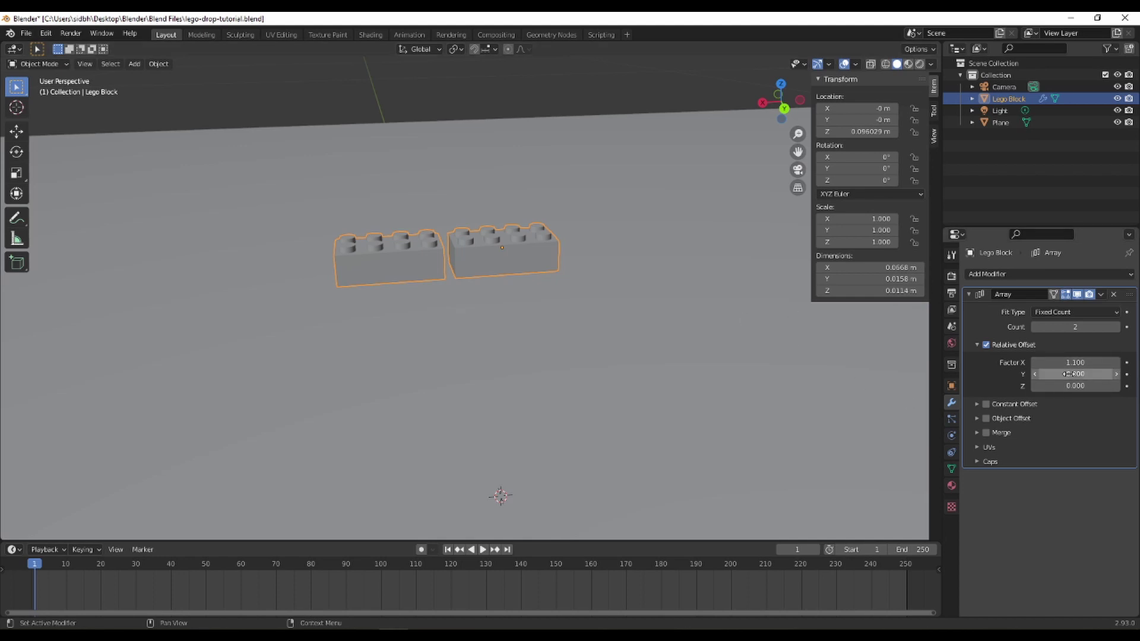
scroll(864, 378, "down", 5)
scroll(862, 377, "down", 2)
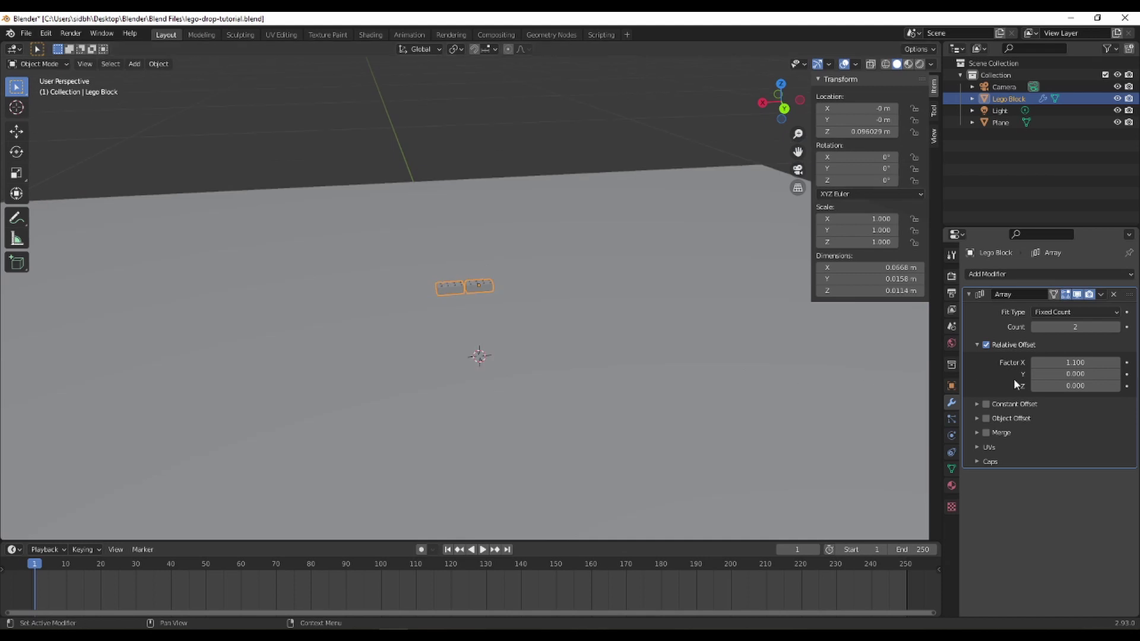
left_click(1065, 328)
type("10")
key("Return")
middle_click_drag(893, 374, 866, 406)
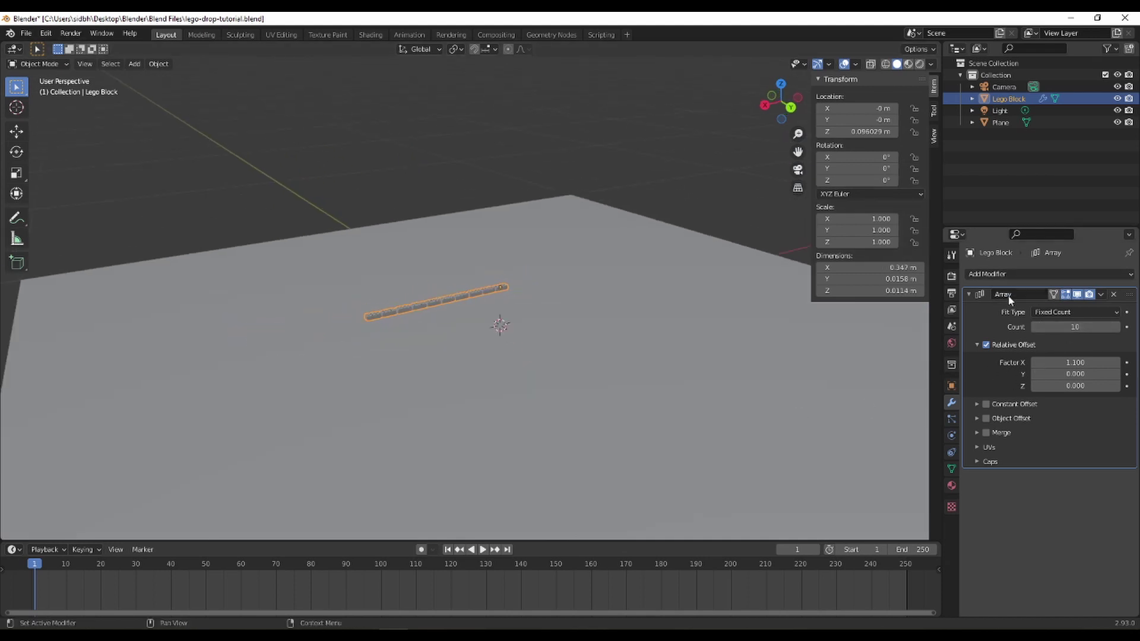
Add a second Array modifier with relative offset 0 in X and 2.4 in Y, and a count of 9.
left_click(996, 275)
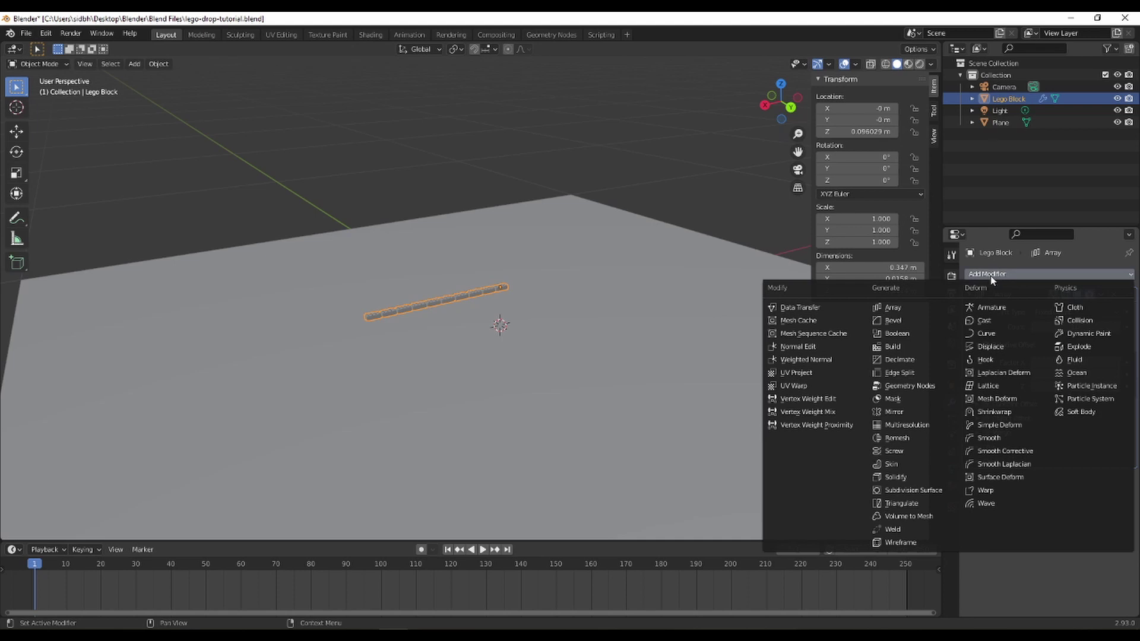
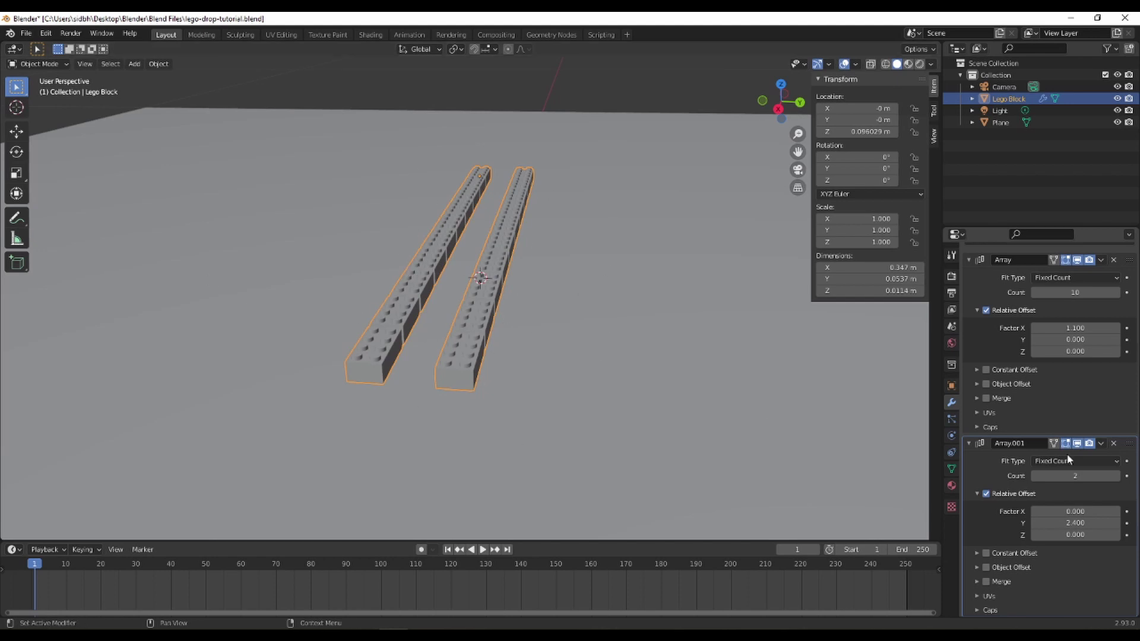
scroll(1003, 277, "up", 2)
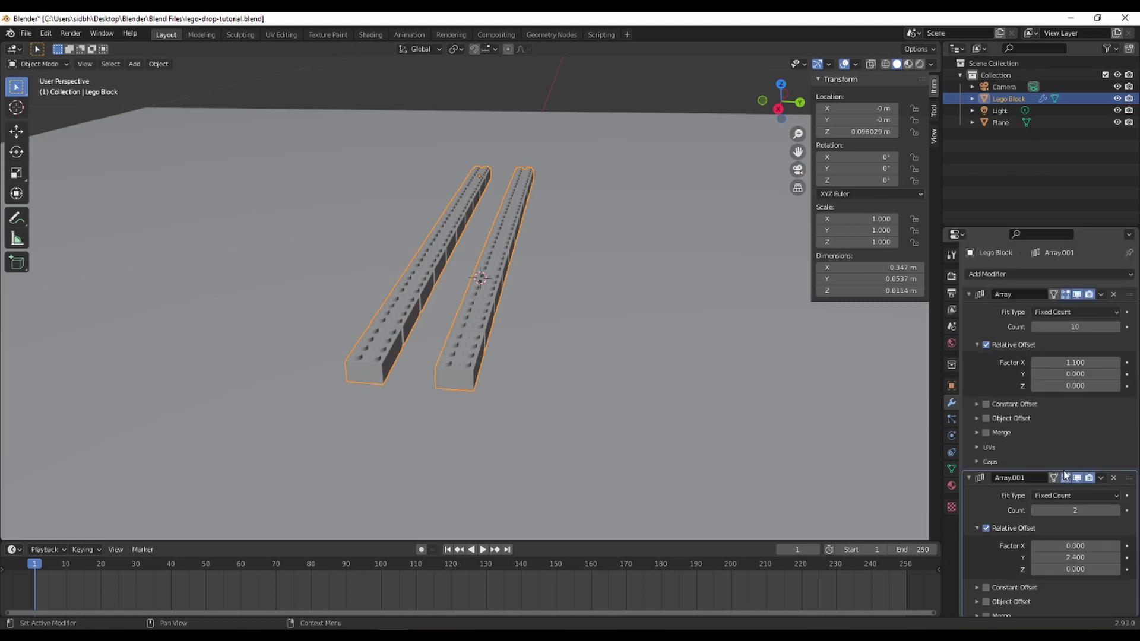
left_click(1086, 511)
type("10")
key("Return")
scroll(711, 403, "down", 5)
middle_click_drag(708, 394, 736, 457)
left_click(1036, 510)
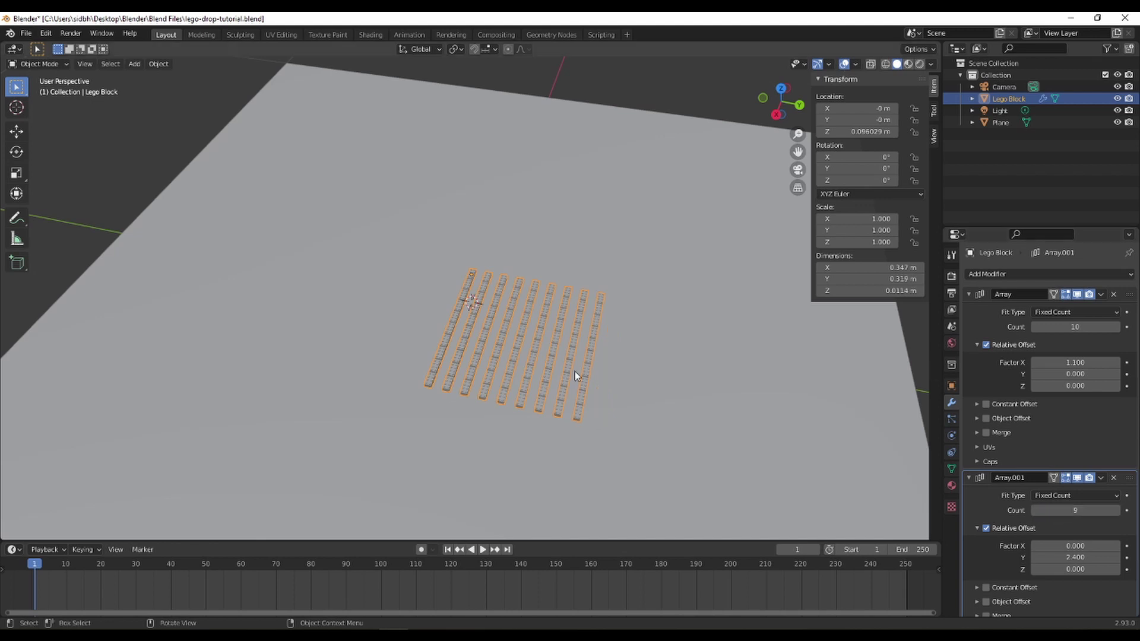
middle_click_drag(556, 383, 570, 309)
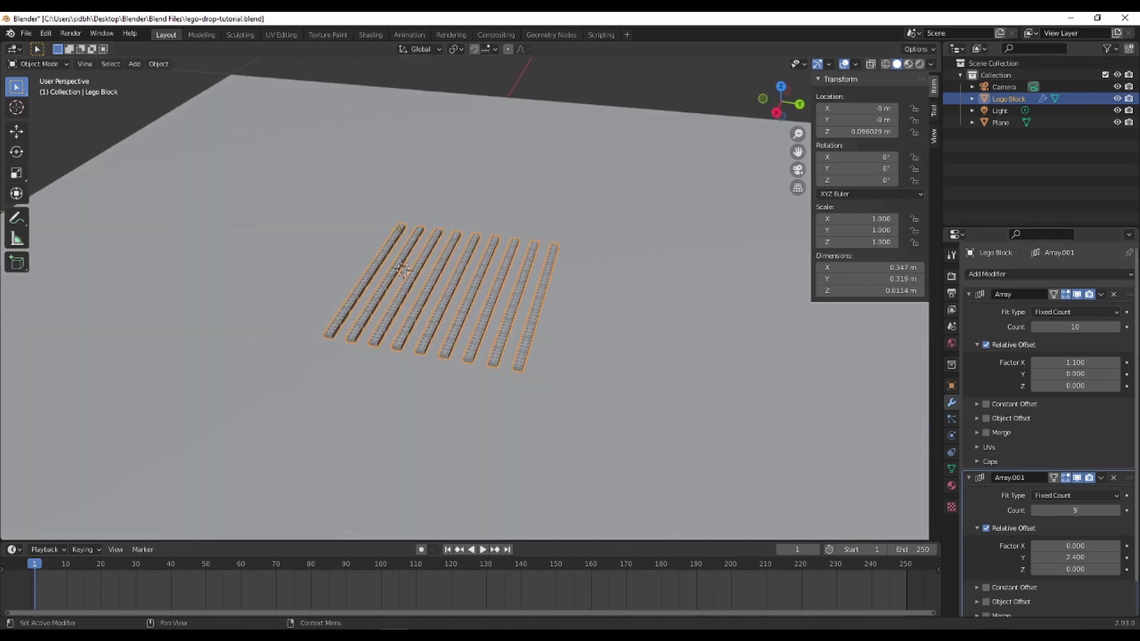
Add a third Array modifier with relative offset 0 in X and 3 in Z.
left_click(1023, 273)
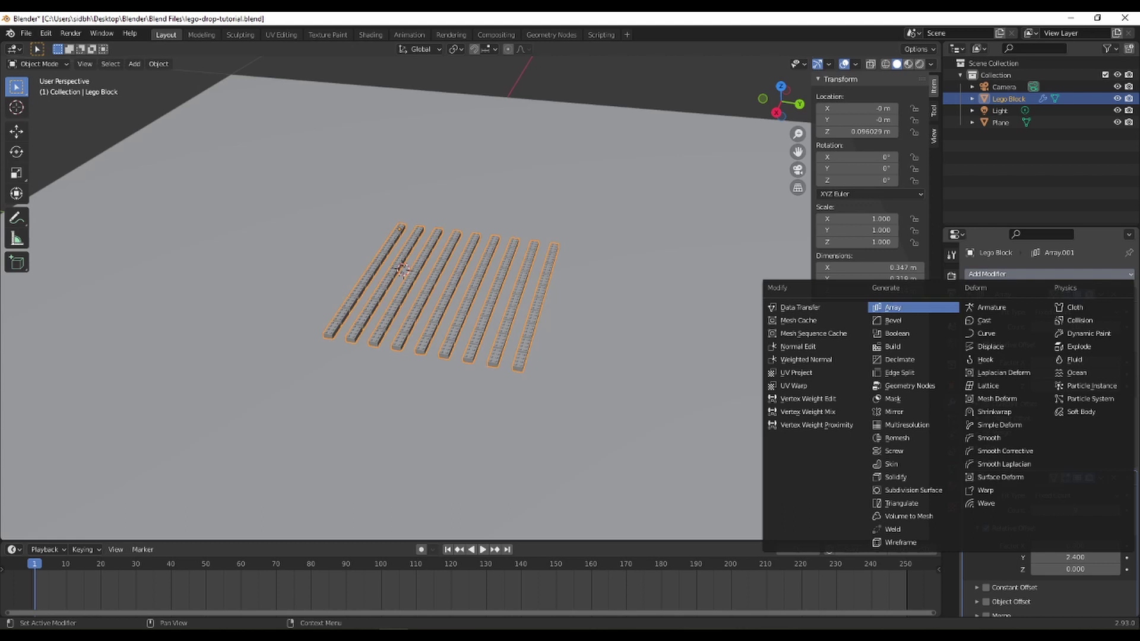
left_click(893, 307)
scroll(1074, 561, "down", 5)
left_click(1079, 510)
type("0")
key("Return")
middle_click_drag(747, 469, 741, 430)
left_click(1073, 535)
type("3")
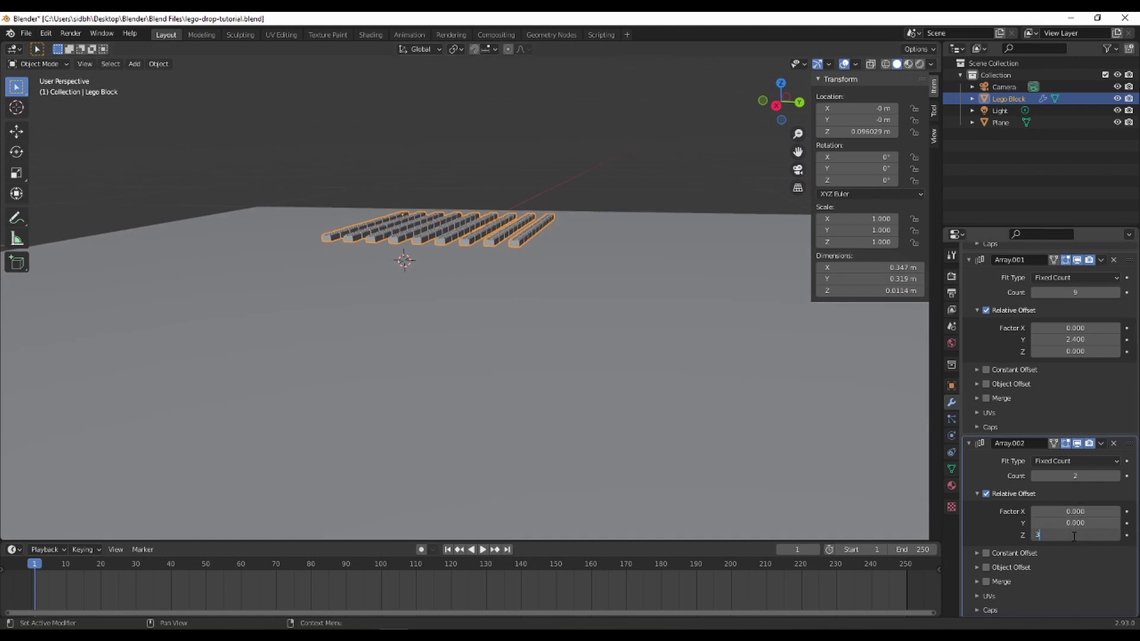
key("Return")
Check the spacing between the two block layers and set the third array's count to 10.
key("KP_1")
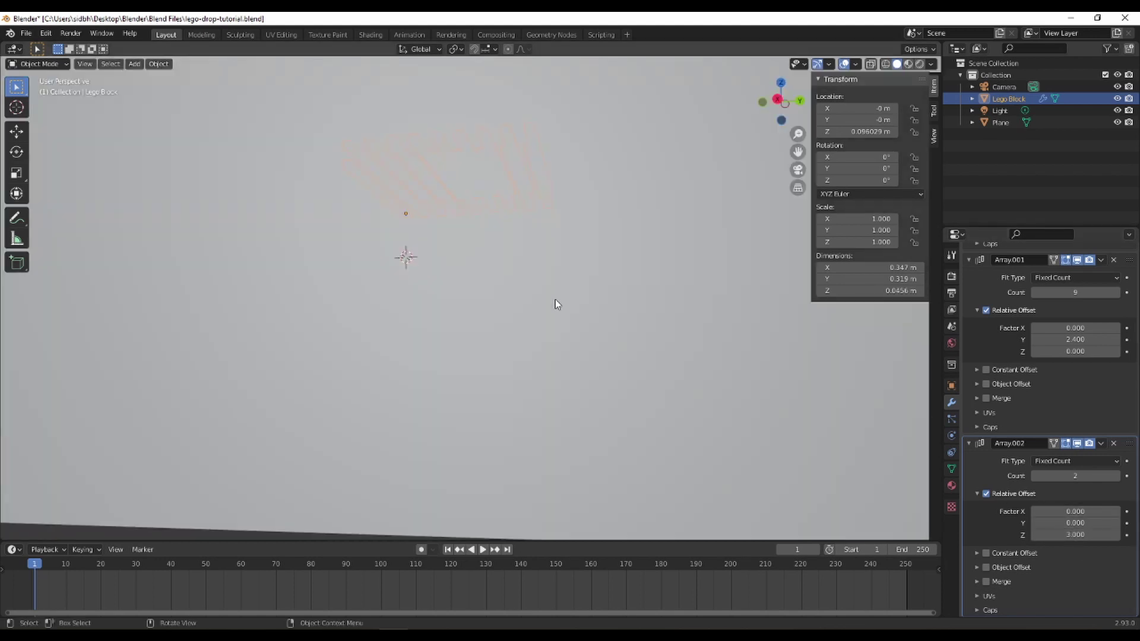
scroll(565, 294, "down", 2)
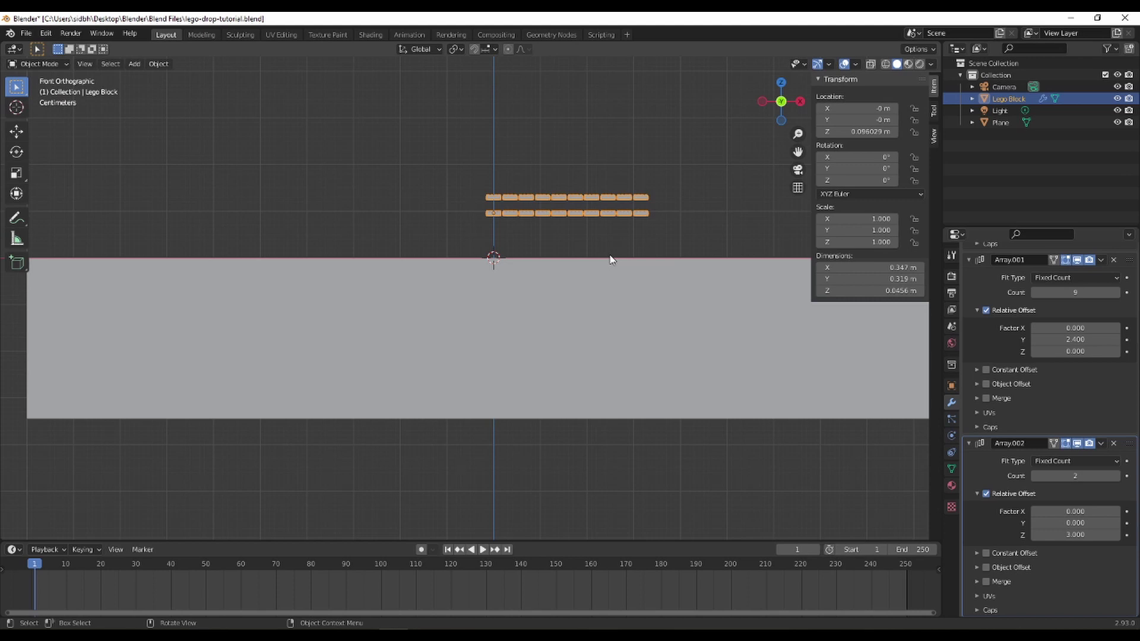
key("KP_3")
scroll(582, 232, "up", 3)
middle_click_drag(581, 232, 535, 348, "shift")
scroll(534, 363, "up", 3)
scroll(535, 348, "down", 8)
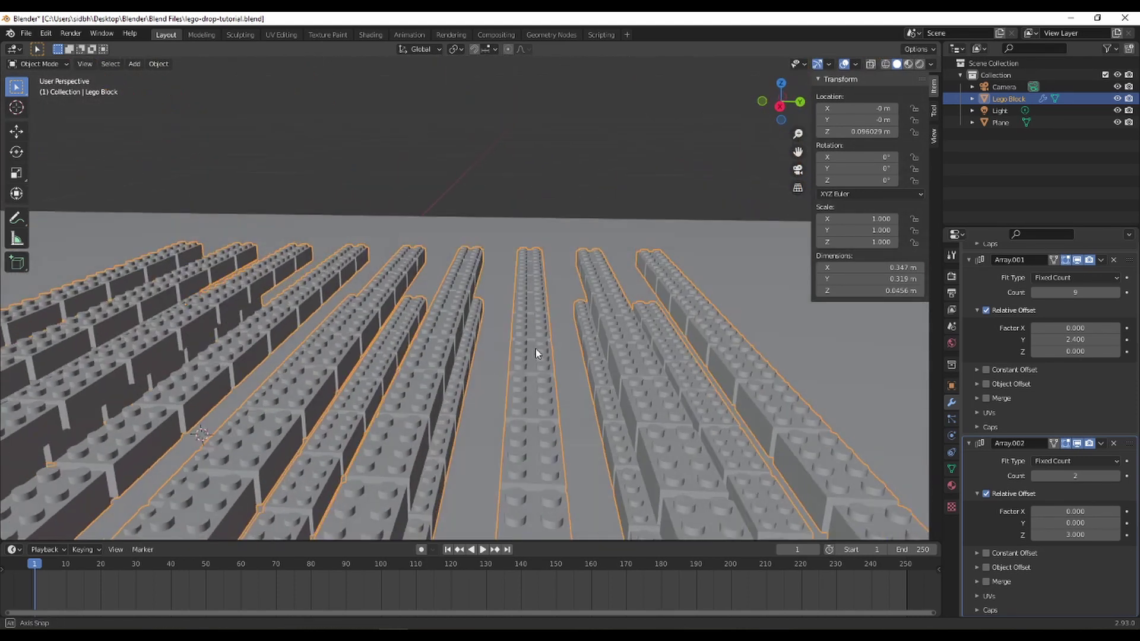
left_click(1087, 475)
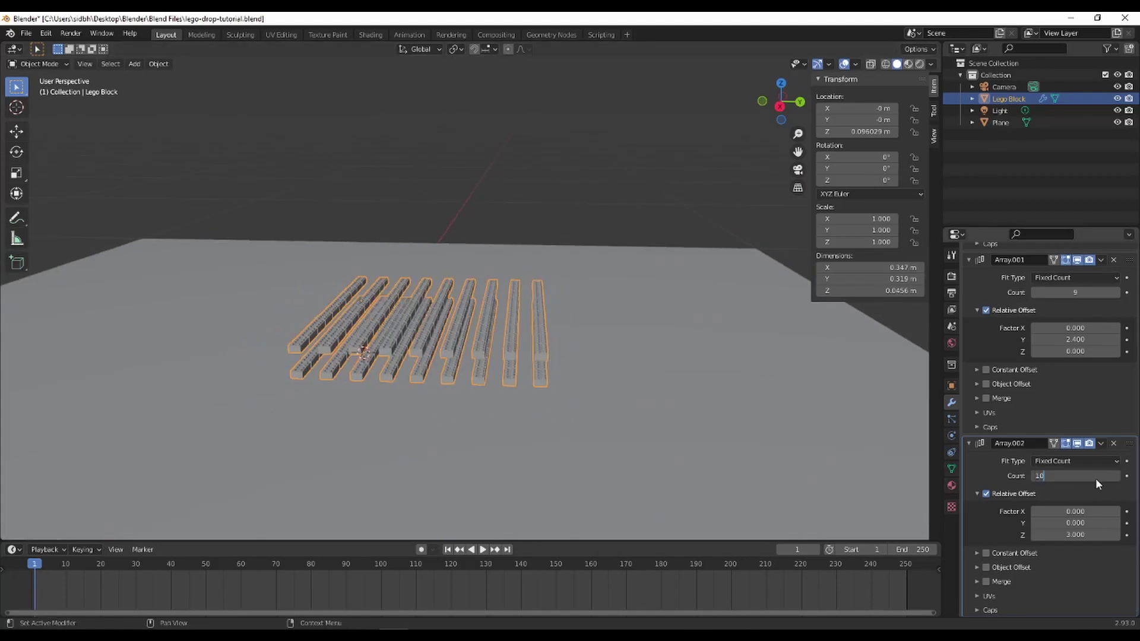
key("Return")
middle_click_drag(635, 330, 704, 320)
scroll(1033, 412, "up", 8)
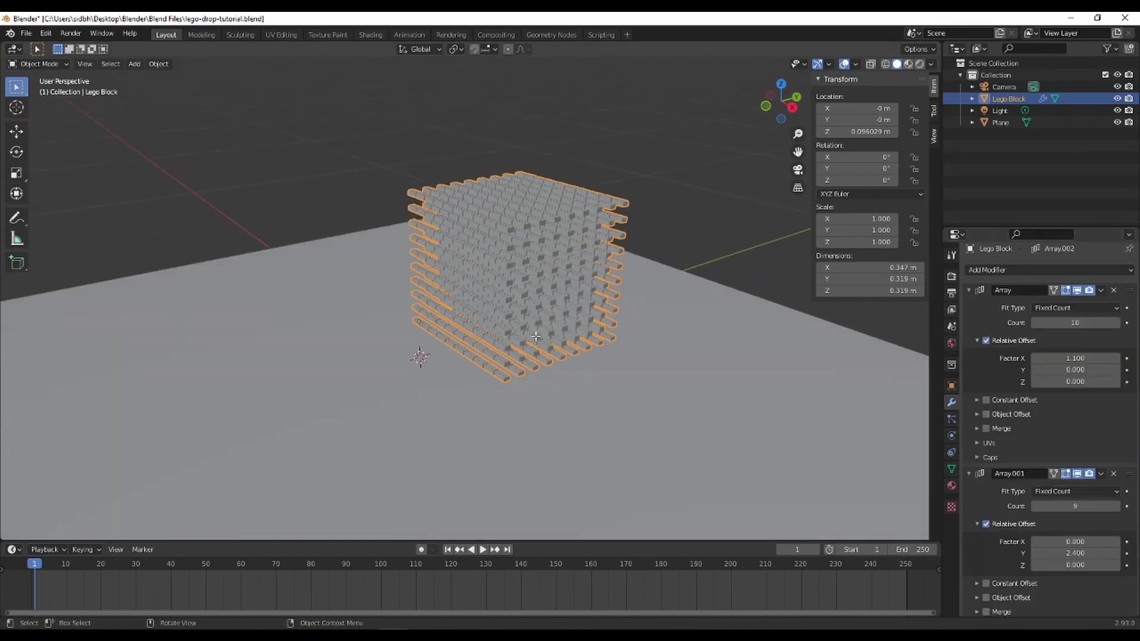
Examine in Edit Mode which part of the arrayed Lego Block is editable mesh, then return to Object Mode.
key("Tab")
scroll(495, 259, "up", 3)
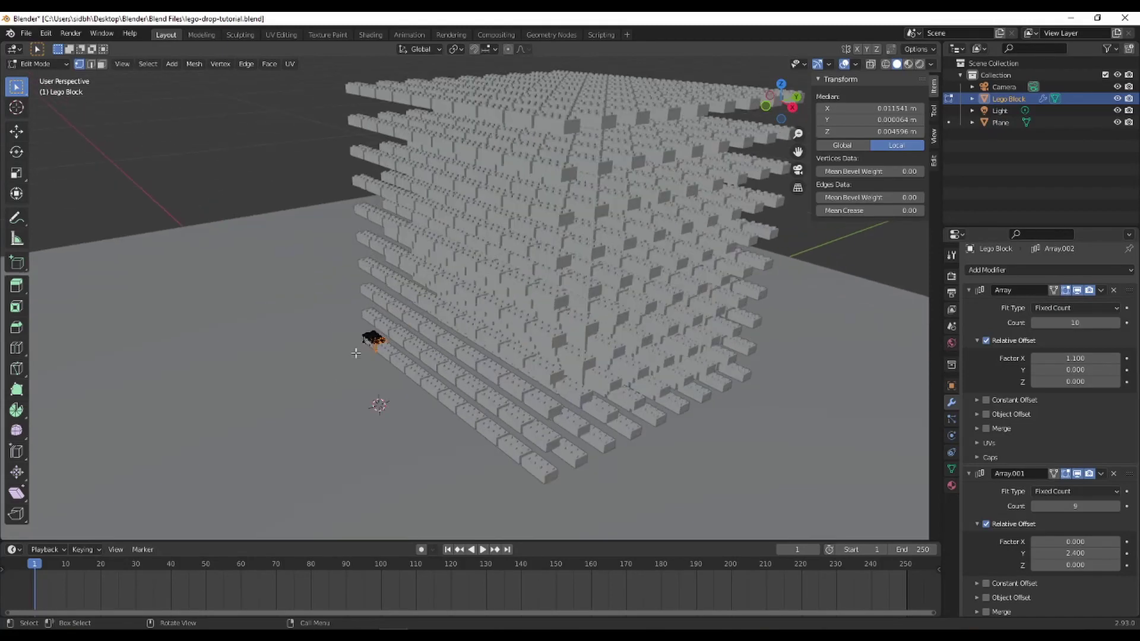
left_click(969, 315)
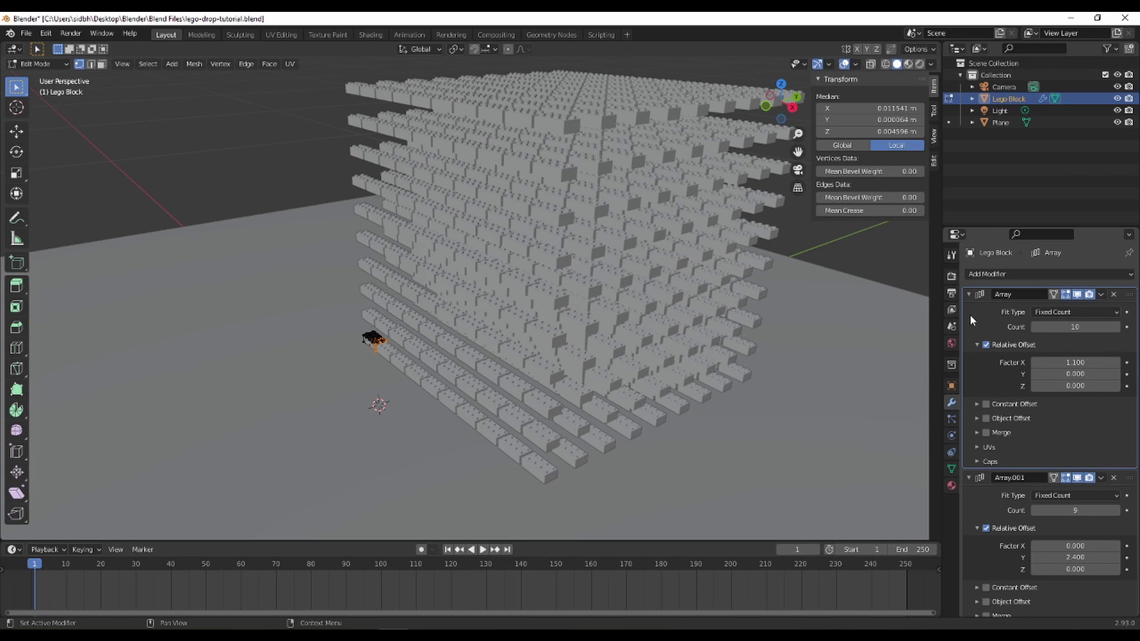
left_click(829, 364)
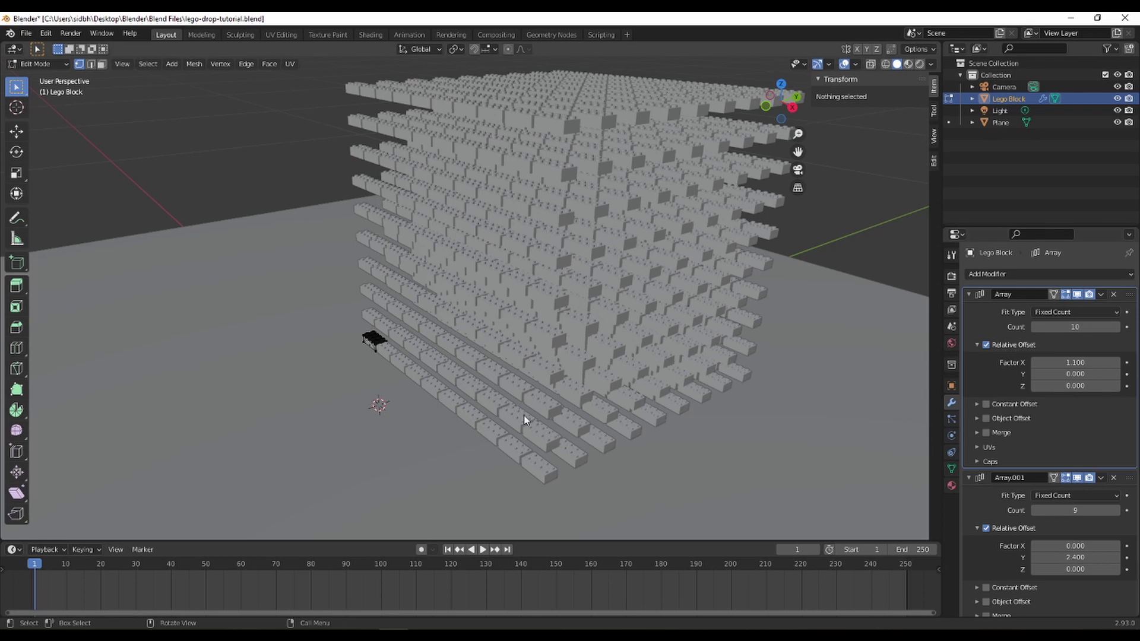
key("Tab")
scroll(714, 389, "down", 3)
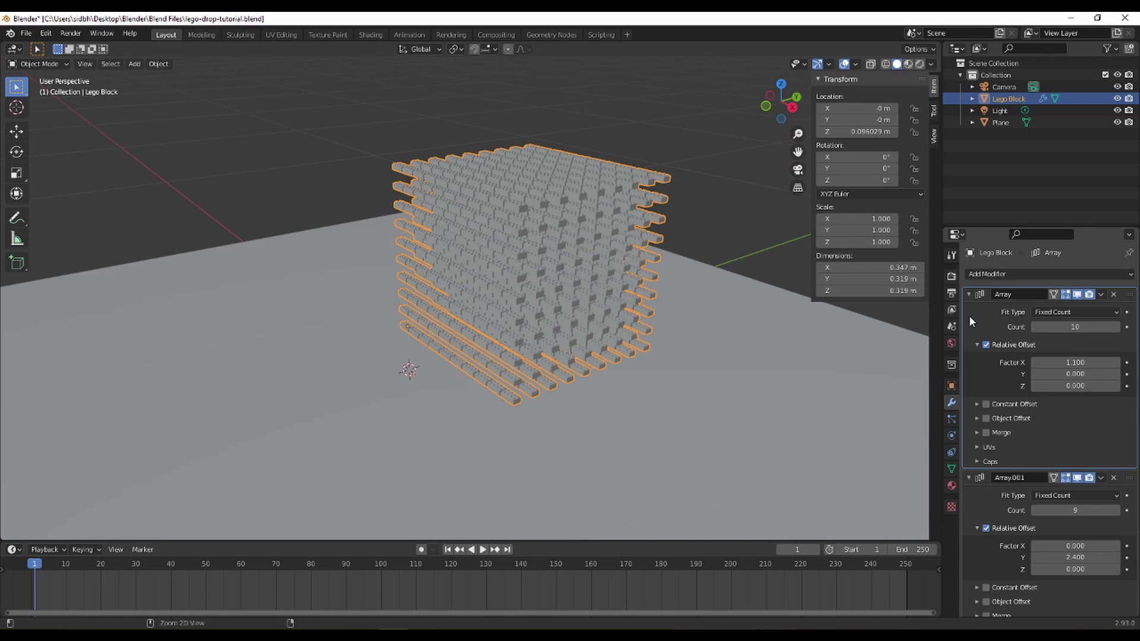
Apply all three Array modifiers to the Lego Block from first to last and inspect the resulting mesh in Edit Mode.
key("ctrl+a")
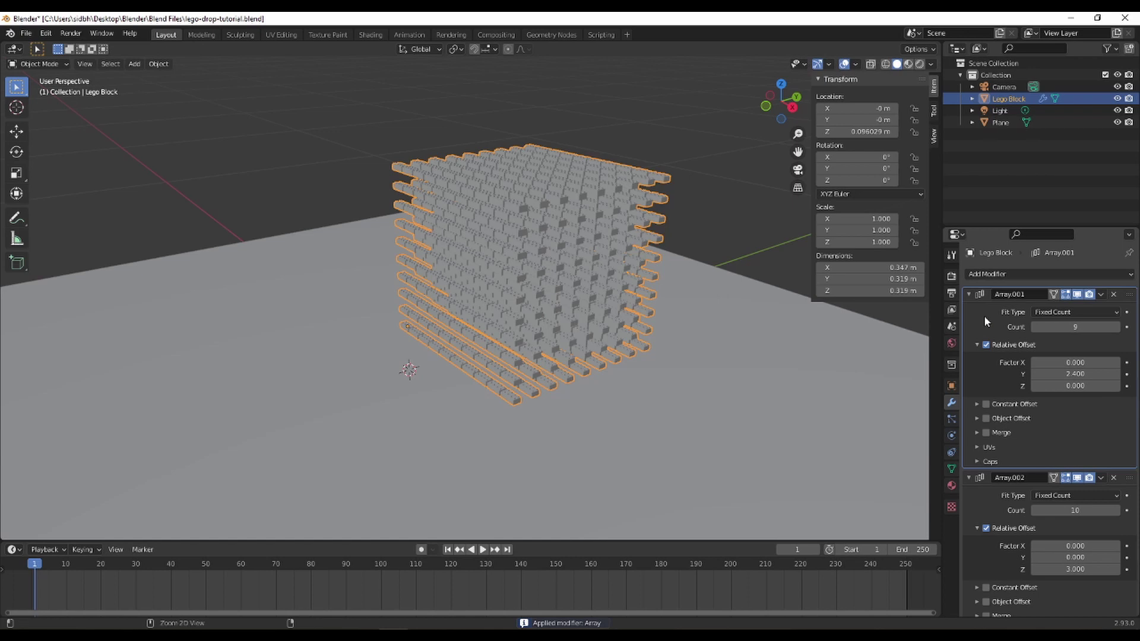
key("ctrl+a")
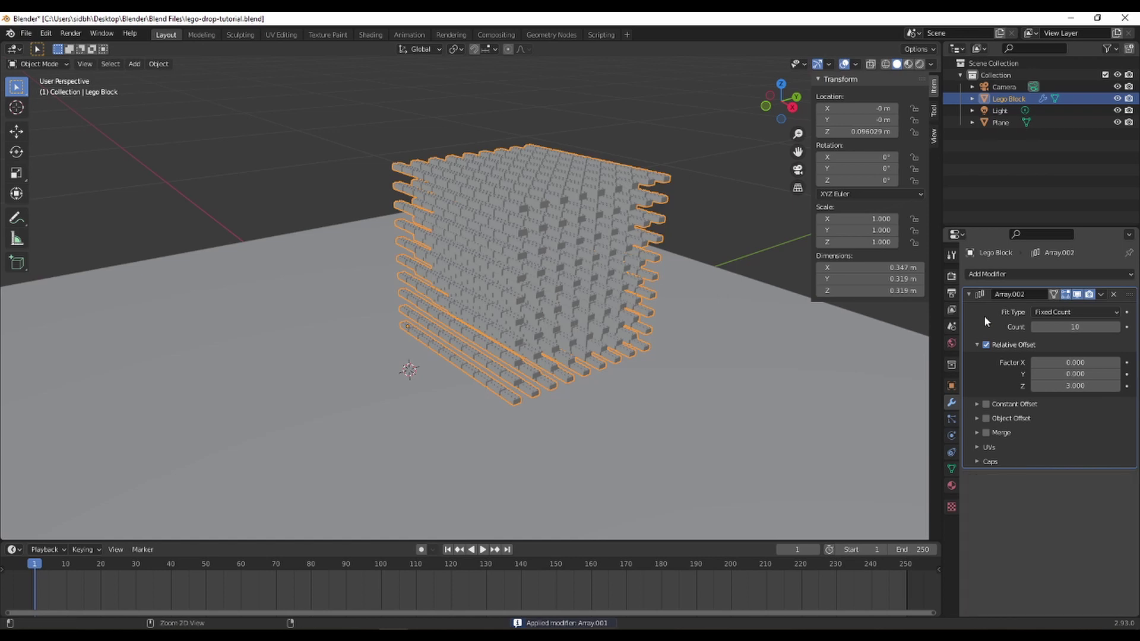
key("ctrl+a")
middle_click_drag(554, 319, 586, 276)
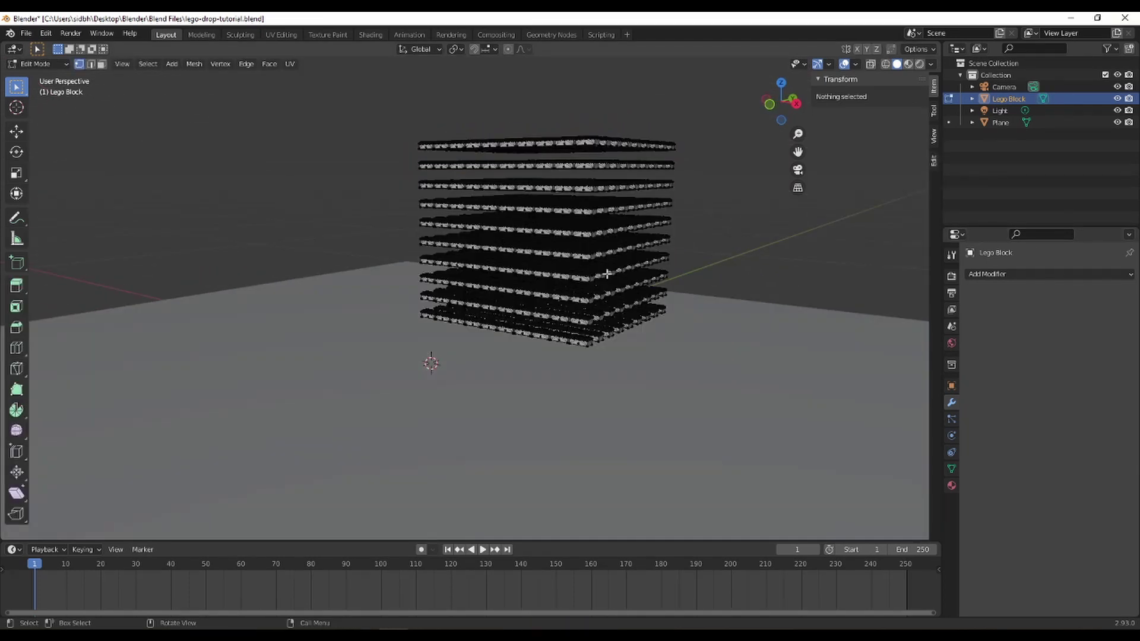
mouse_move(608, 275)
middle_mouse_down()
mouse_move(692, 287)
mouse_move(646, 305)
mouse_move(580, 297)
mouse_move(680, 339)
mouse_move(710, 330)
mouse_move(702, 275)
mouse_move(758, 300)
mouse_move(830, 299)
mouse_move(840, 269)
mouse_move(710, 290)
mouse_move(751, 294)
middle_mouse_up()
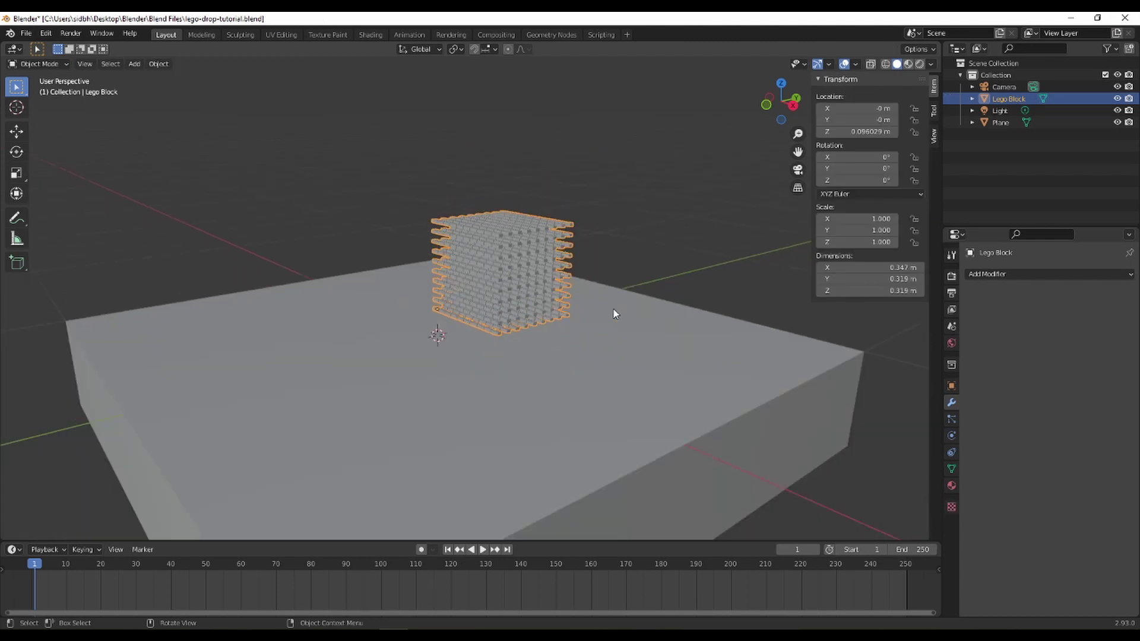
Move the block stack's geometry to its origin with Geometry to Origin.
right_click(536, 283)
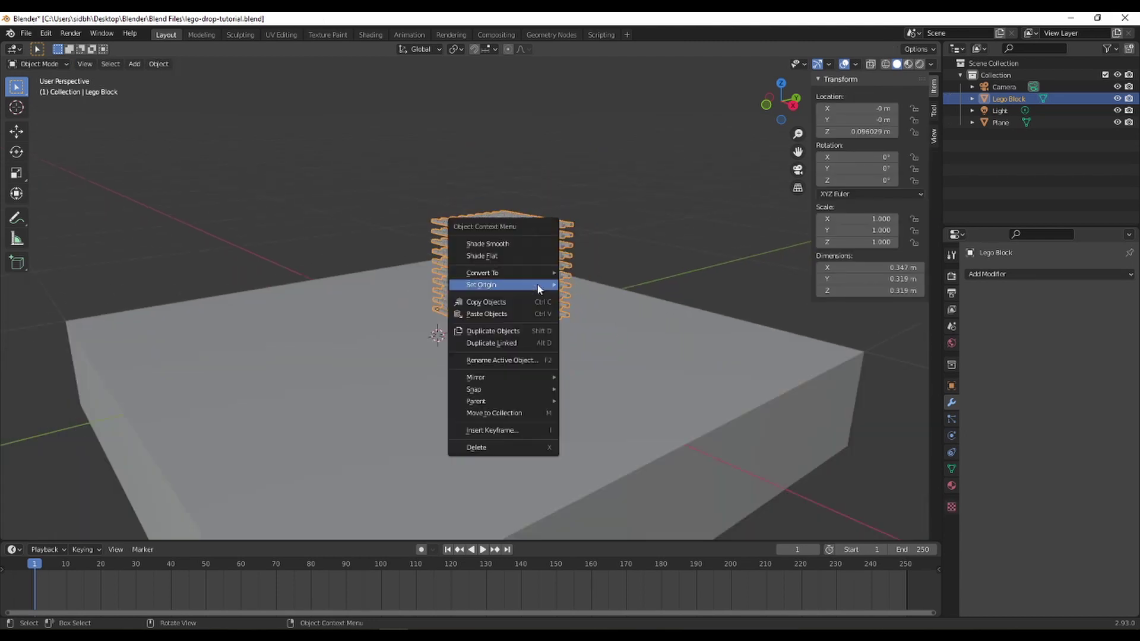
mouse_move(536, 284)
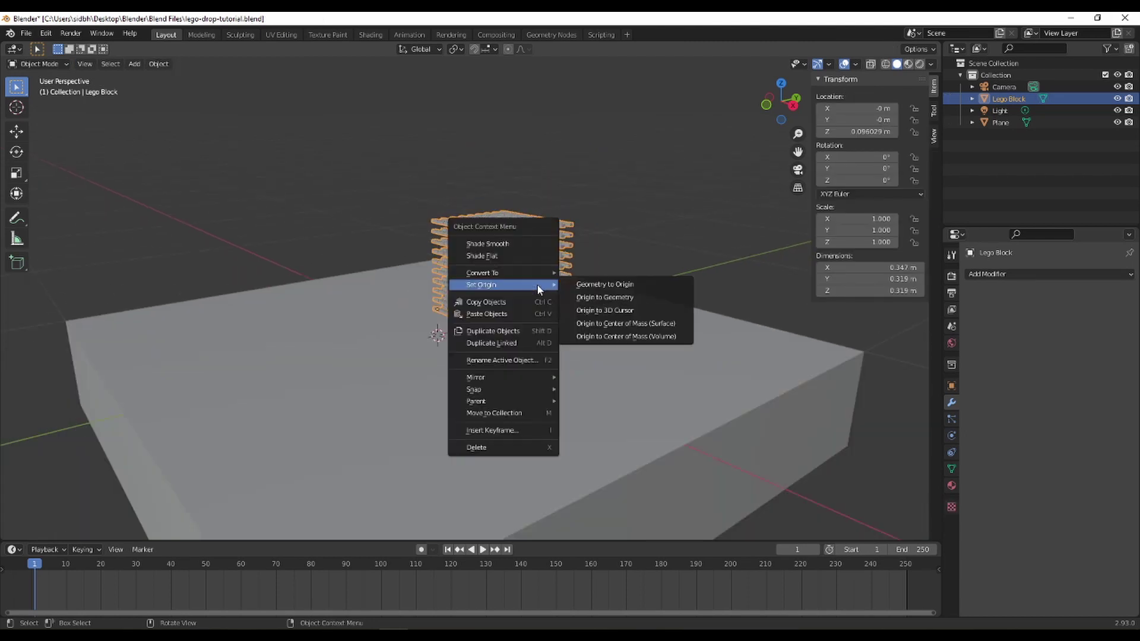
left_click(588, 287)
middle_click_drag(541, 319, 657, 331)
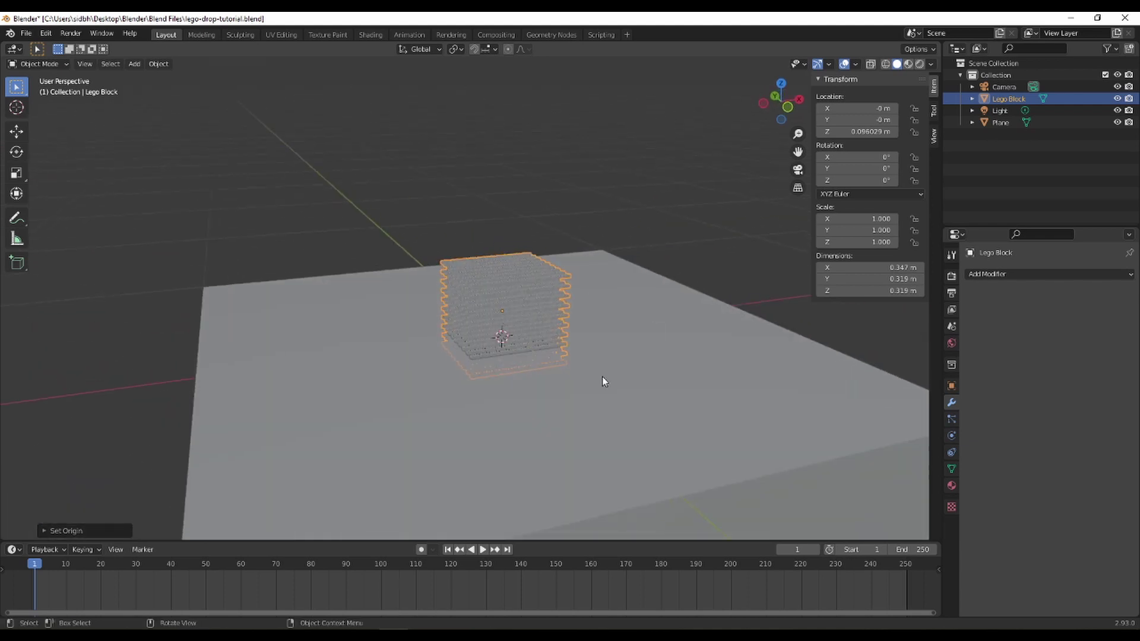
Raise the block stack above the slab along the global Z axis to a height of about 1.01 m.
scroll(601, 377, "down", 3)
key("g")
key("z")
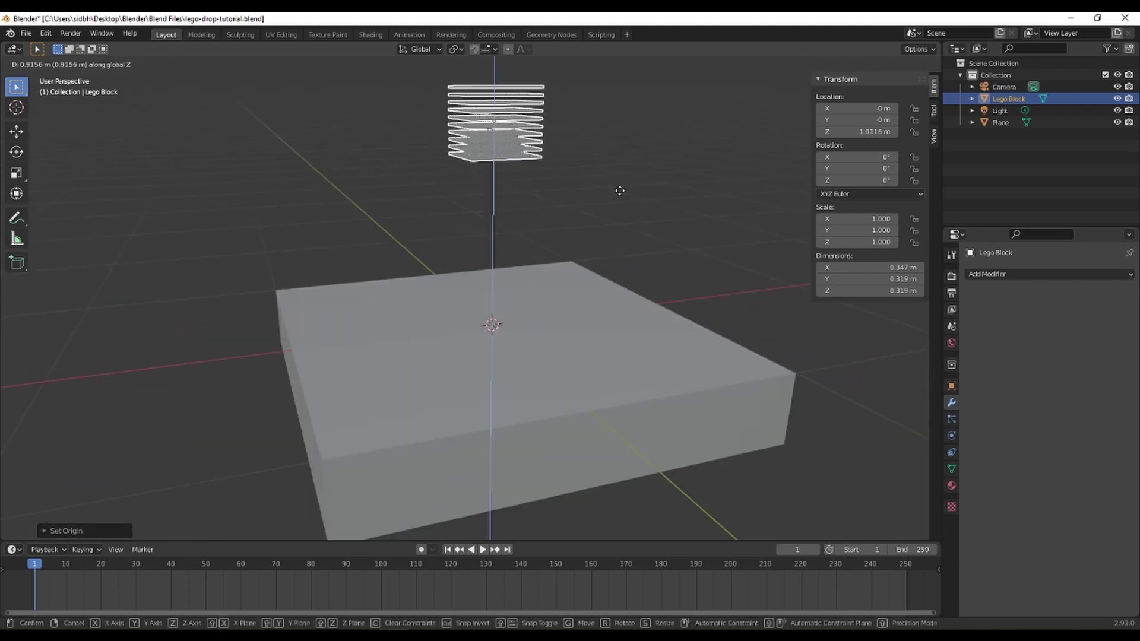
left_click(620, 190)
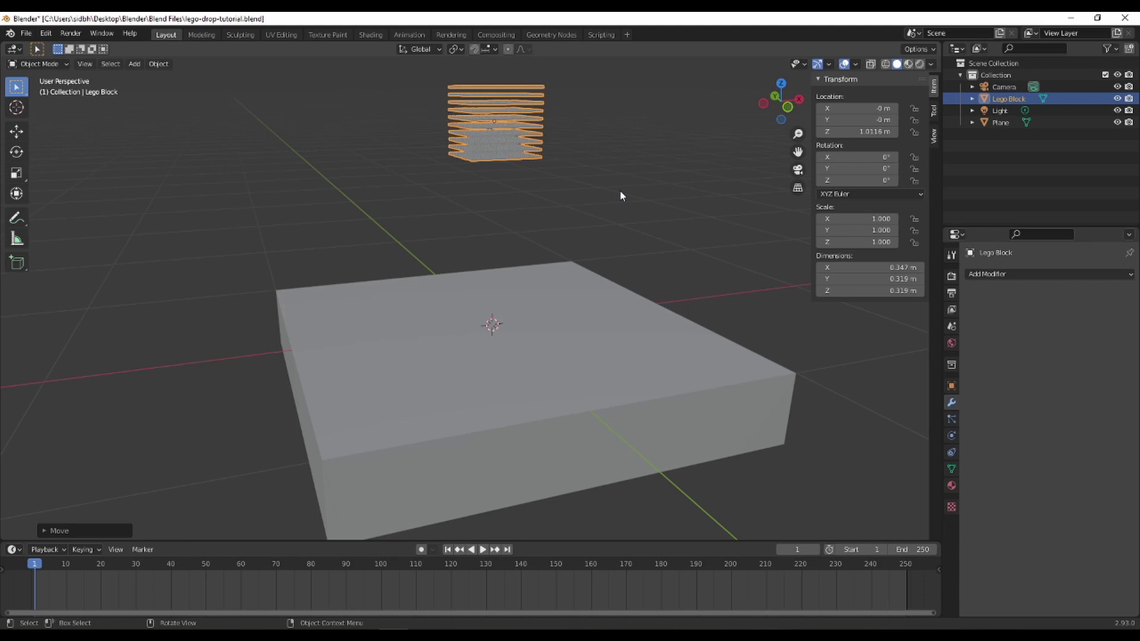
Rotate the block stack 45° about the X axis and -45° about the Y axis so it stands on a corner.
key("r")
key("x")
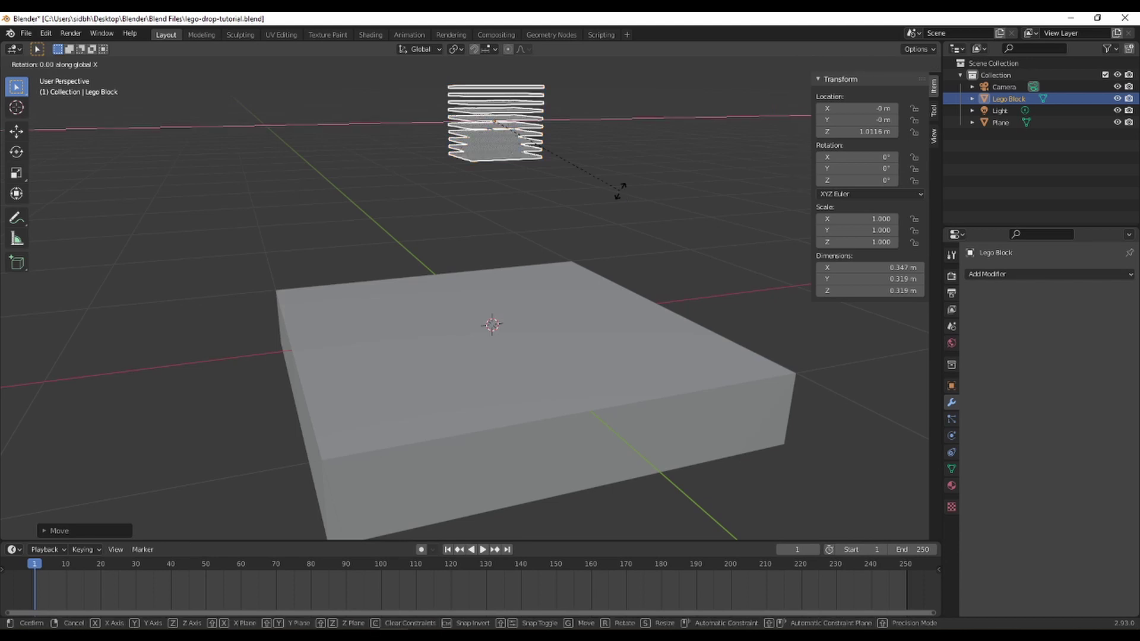
type("45")
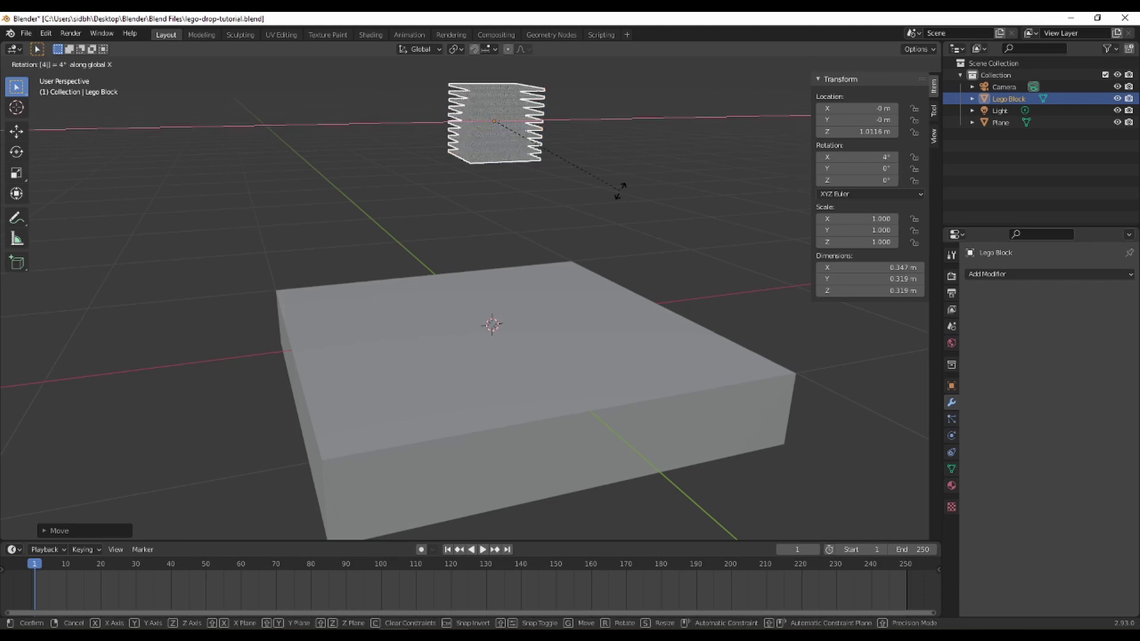
key("Return")
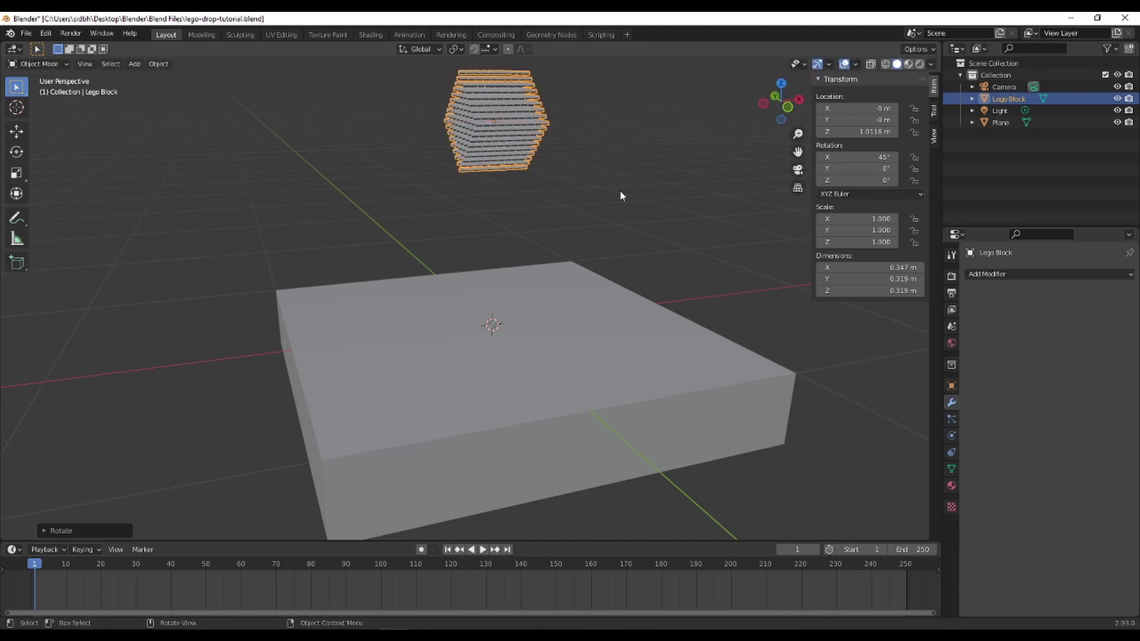
type("ry45")
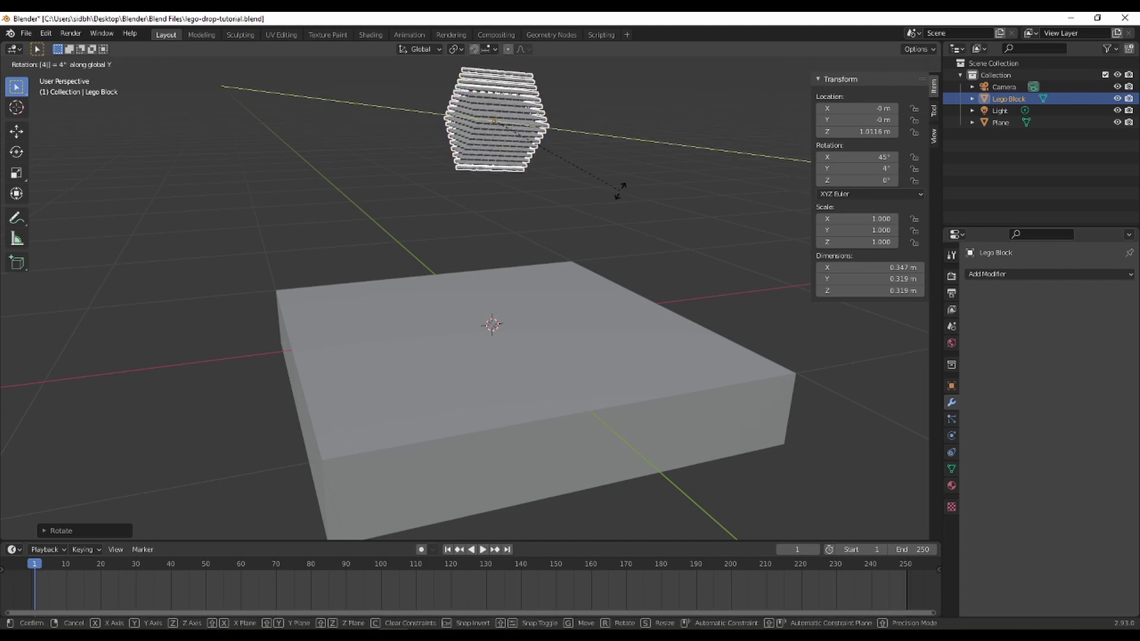
key("minus")
key("Return")
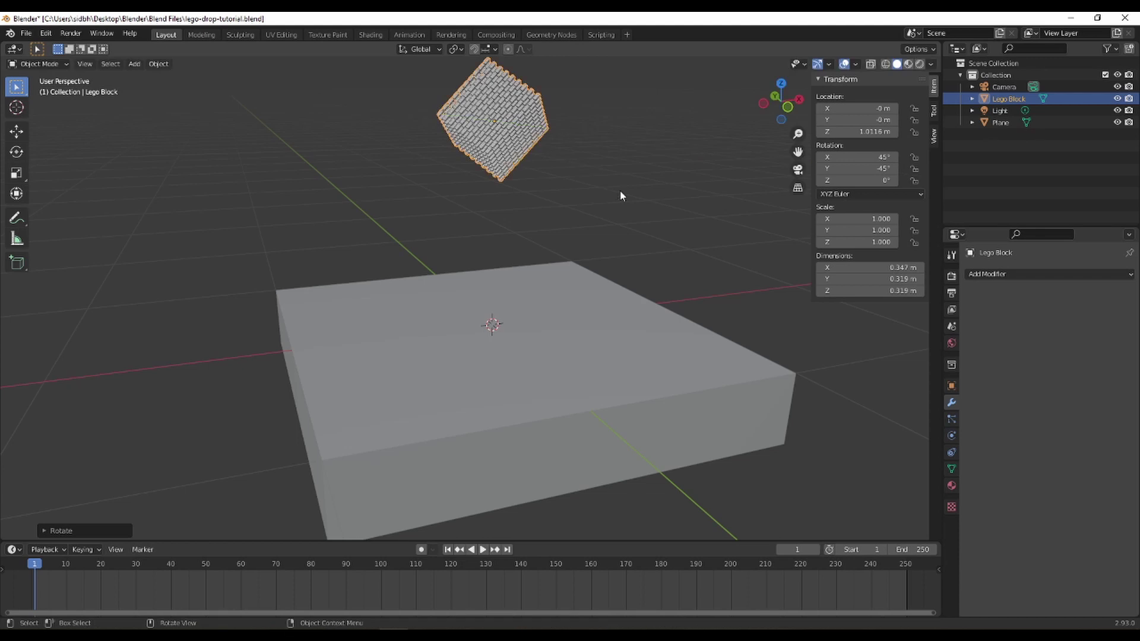
middle_click_drag(611, 190, 663, 242)
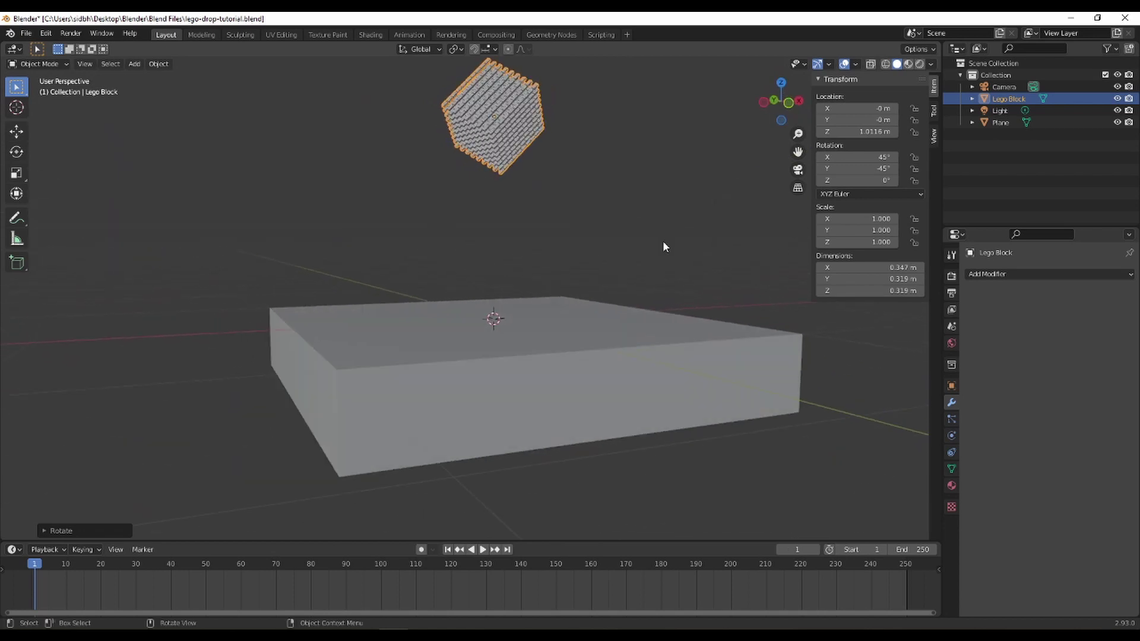
Select the camera and reset its location and rotation to zero on all axes.
left_click(663, 243)
scroll(663, 243, "down", 6)
scroll(663, 246, "down", 2)
left_click(614, 230)
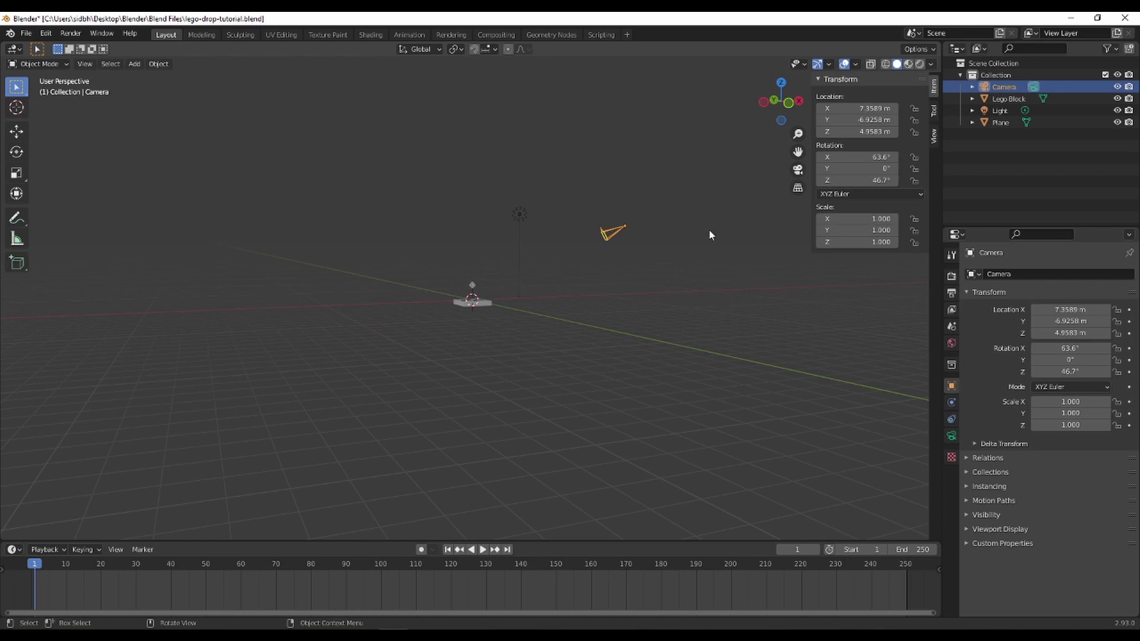
left_click(872, 167)
key("Return")
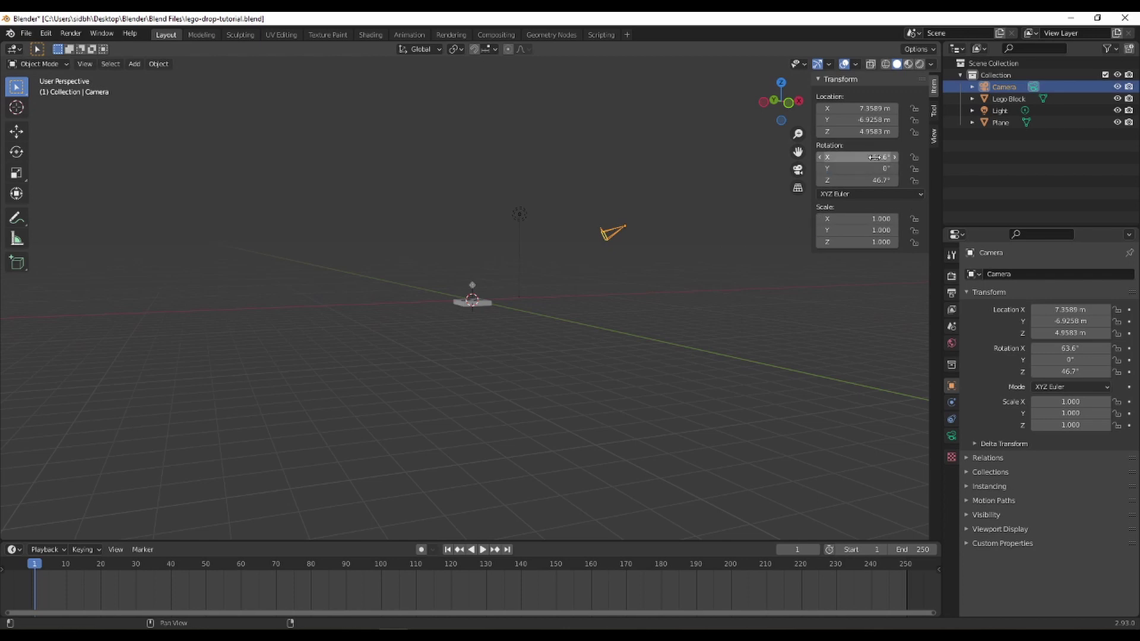
key("BackSpace")
key("BackSpace")
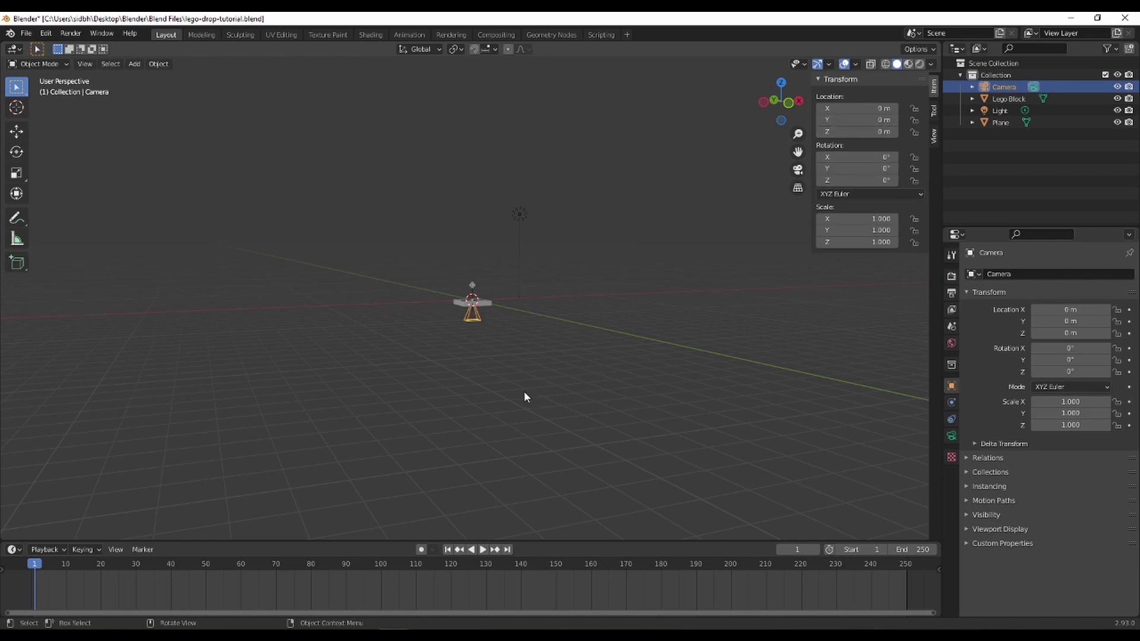
Raise the camera along Z to about 2.45 m, framing the block stack through the camera view.
scroll(524, 390, "up", 5)
key("g")
key("z")
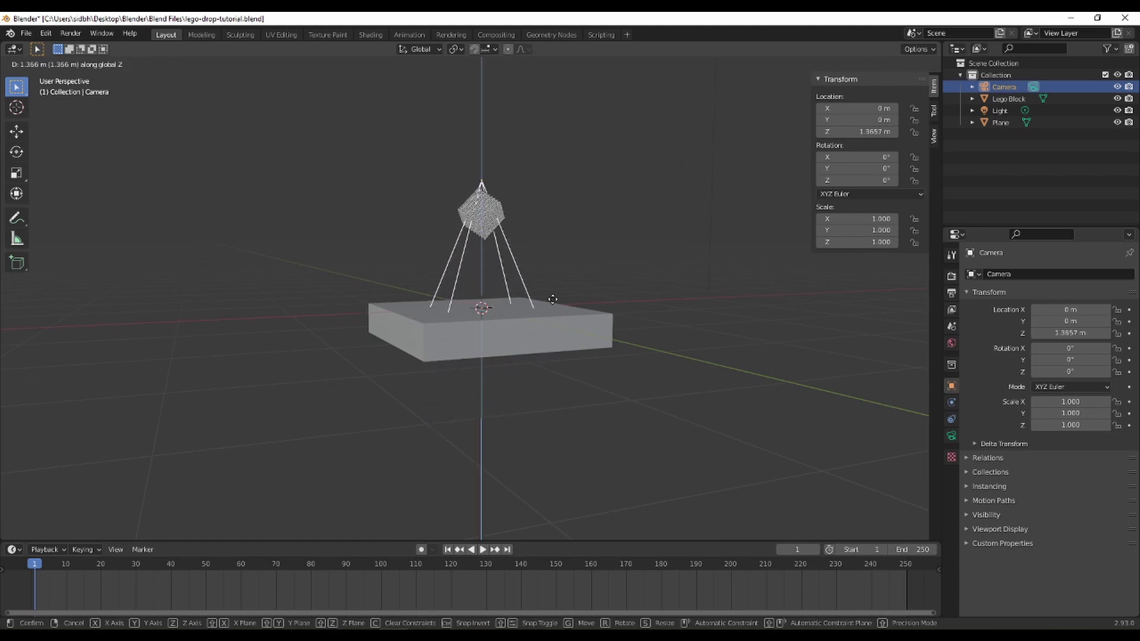
left_click(561, 267)
key("KP_0")
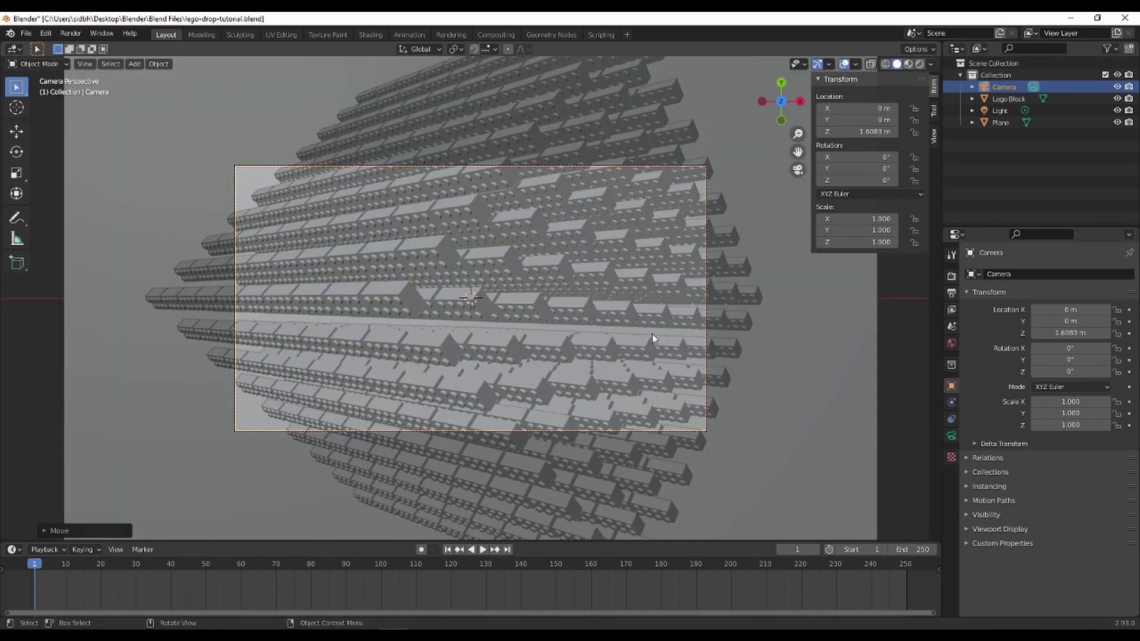
left_click_drag(851, 112, 917, 131)
key("ctrl+z")
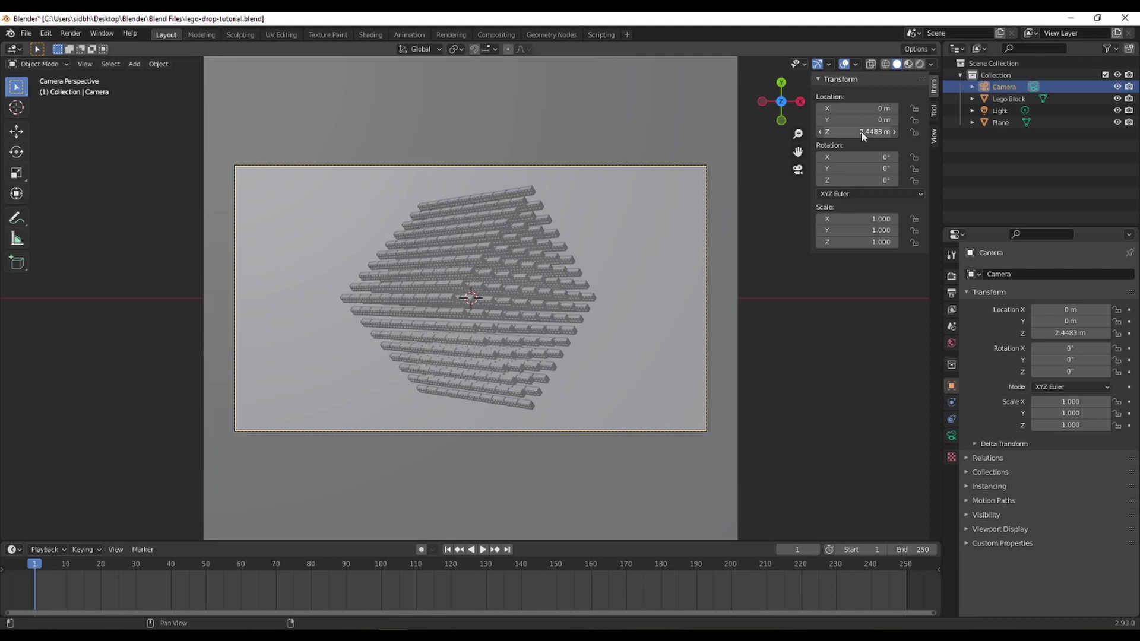
Lower the block stack along Z into the slab's surface, at about -0.065 m, and check it through the camera view.
middle_click_drag(451, 285, 408, 304)
scroll(464, 124, "down", 5)
left_click(469, 184)
key("g")
key("z")
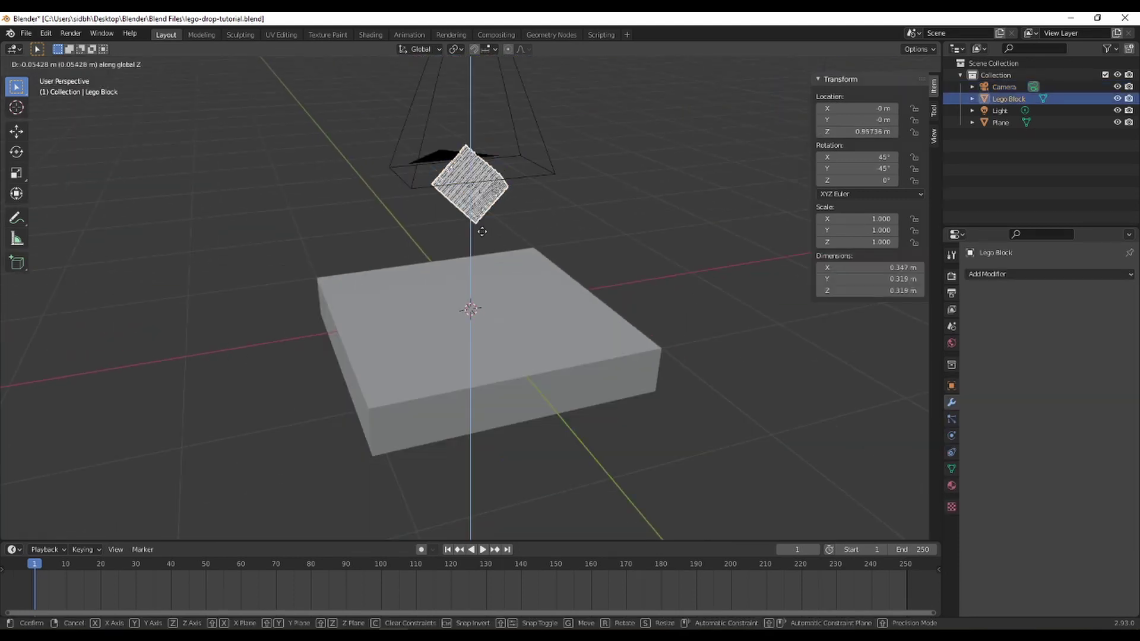
left_click(609, 320)
key("KP_0")
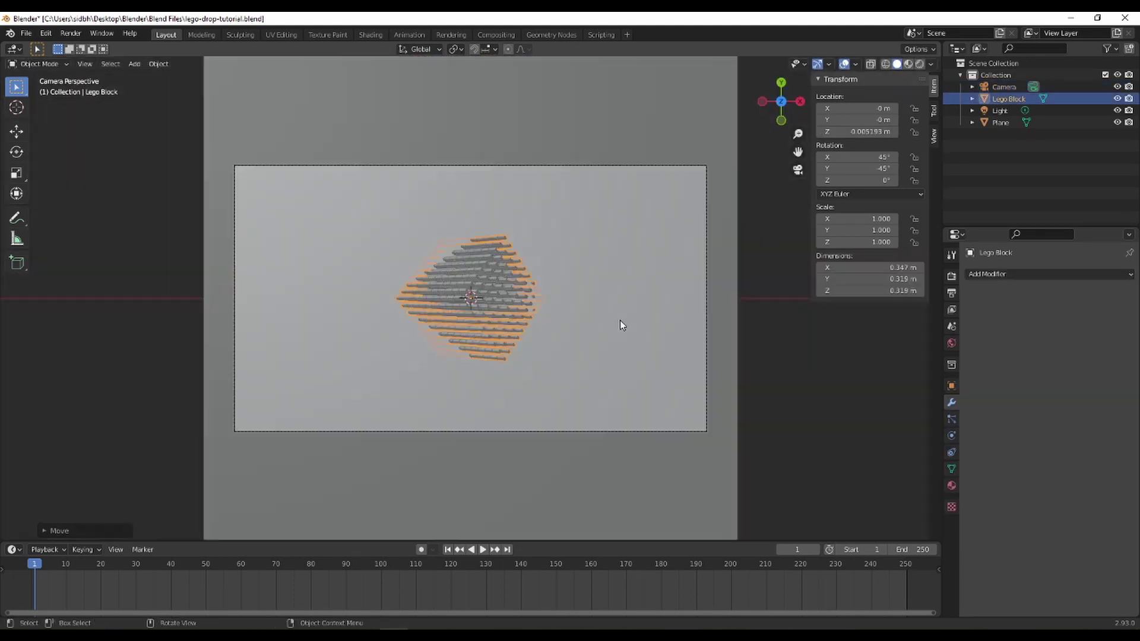
left_click_drag(858, 131, 876, 132)
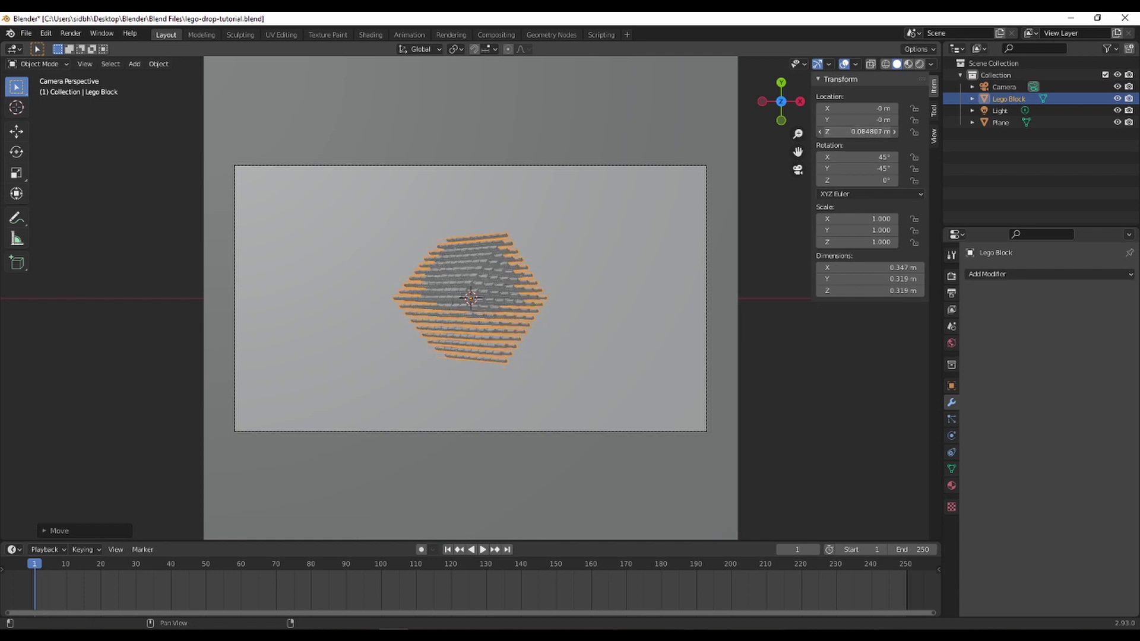
key("Escape")
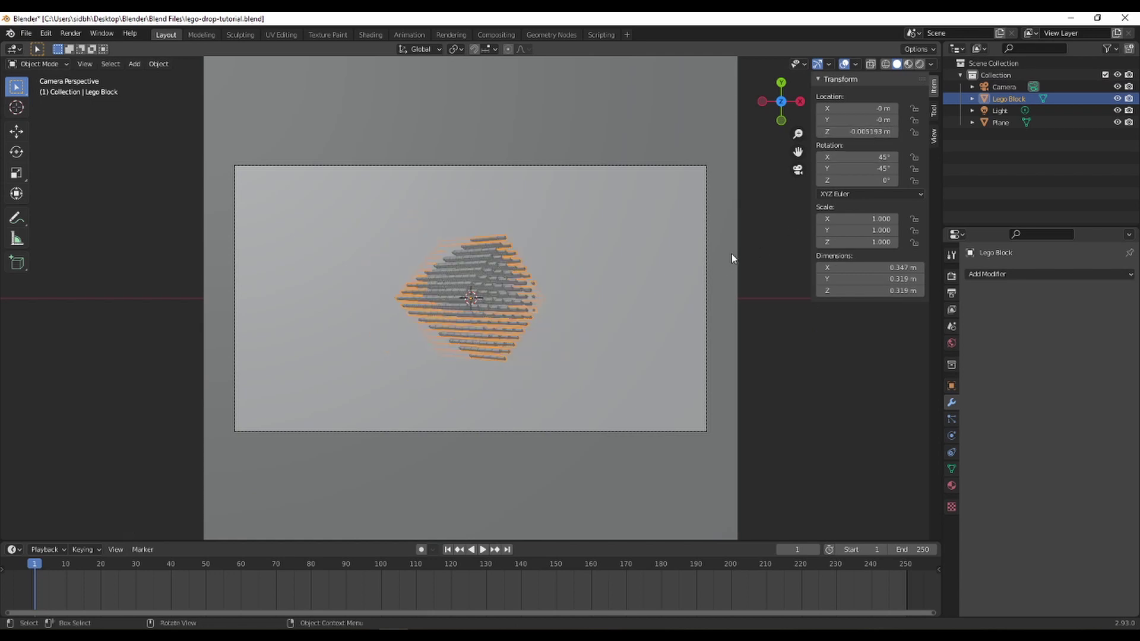
Lower the camera along Z to about 1.38 m so the block stack fills more of the frame.
left_click(706, 248)
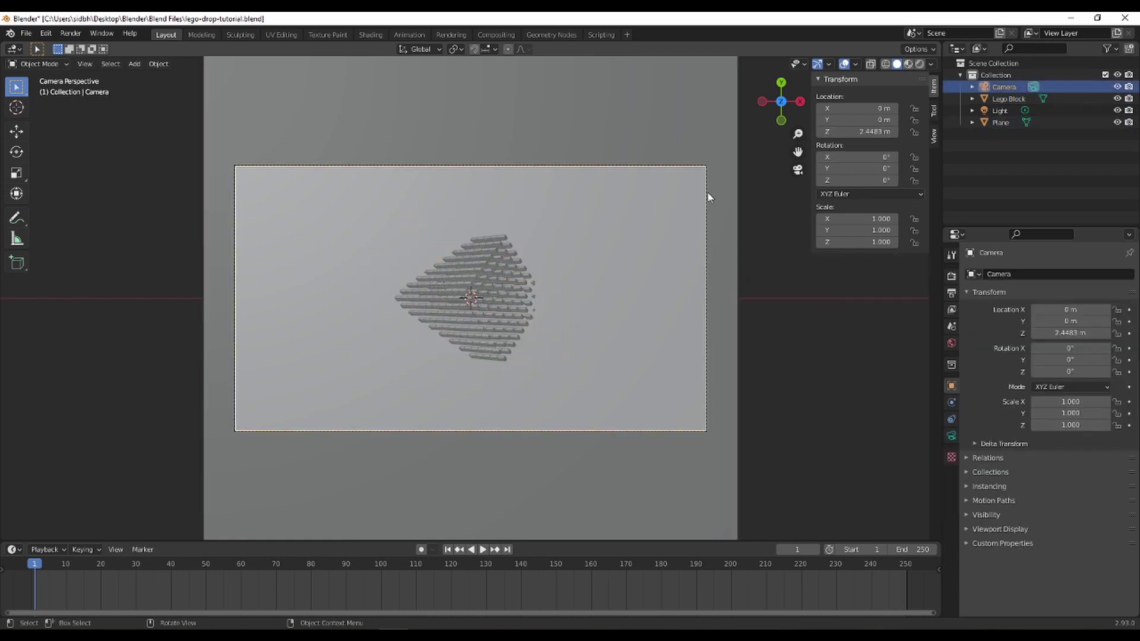
mouse_move(858, 131)
left_mouse_down()
mouse_move(805, 131)
mouse_move(888, 138)
mouse_move(878, 138)
left_mouse_up()
middle_click_drag(582, 343, 610, 279)
scroll(610, 279, "down", 6)
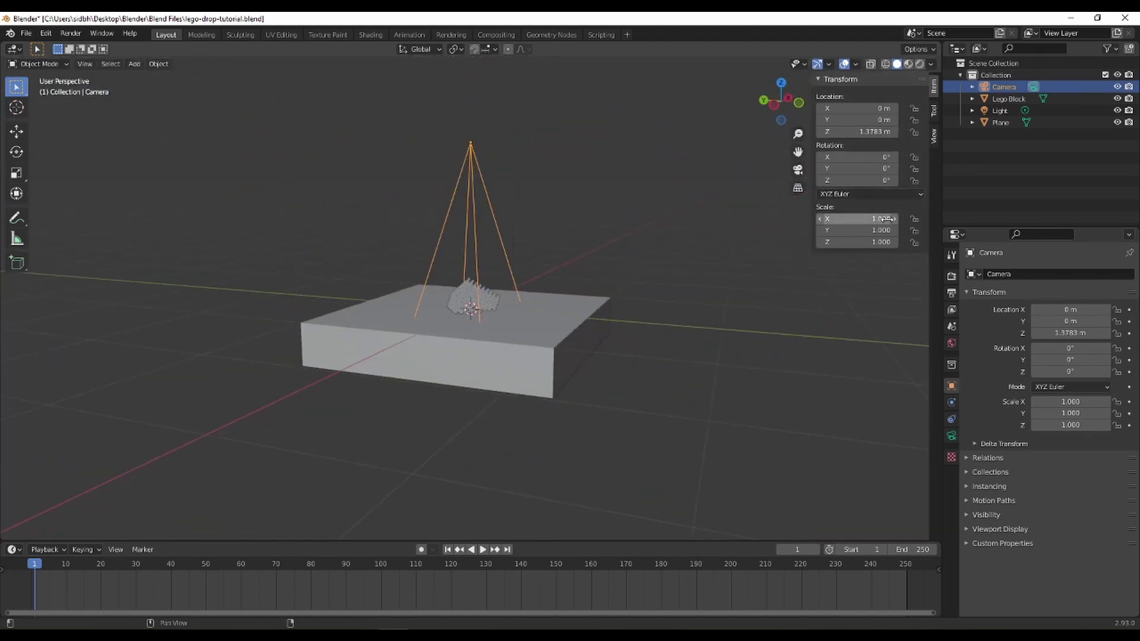
Scale the camera object down to about 0.594 and check the framing through the camera view.
left_click(951, 435)
key("s")
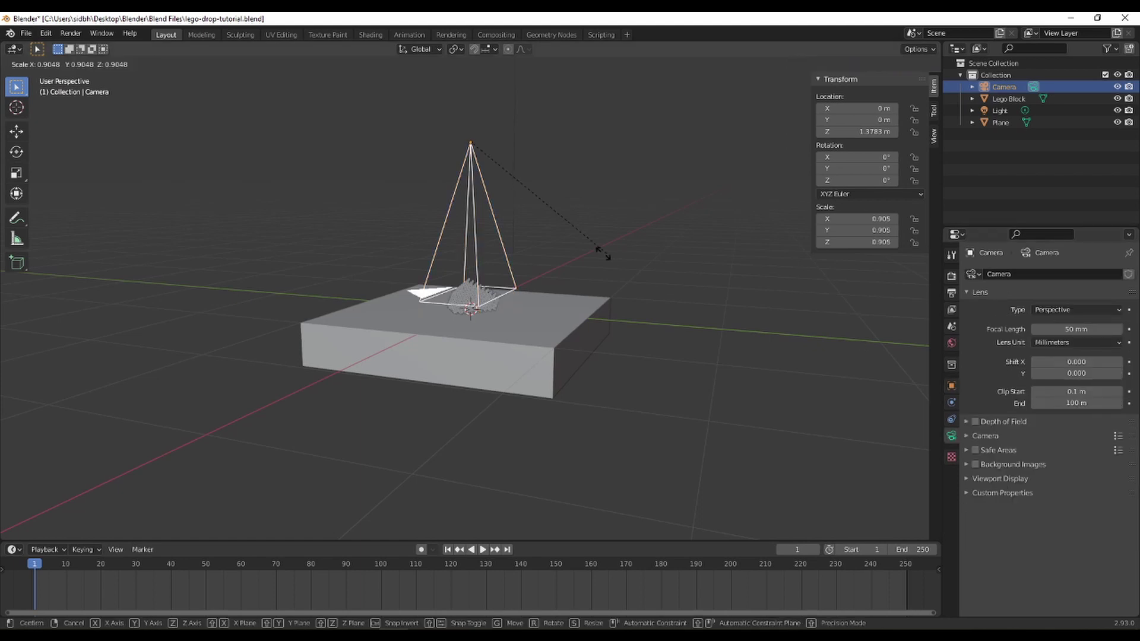
left_click(552, 225)
key("KP_0")
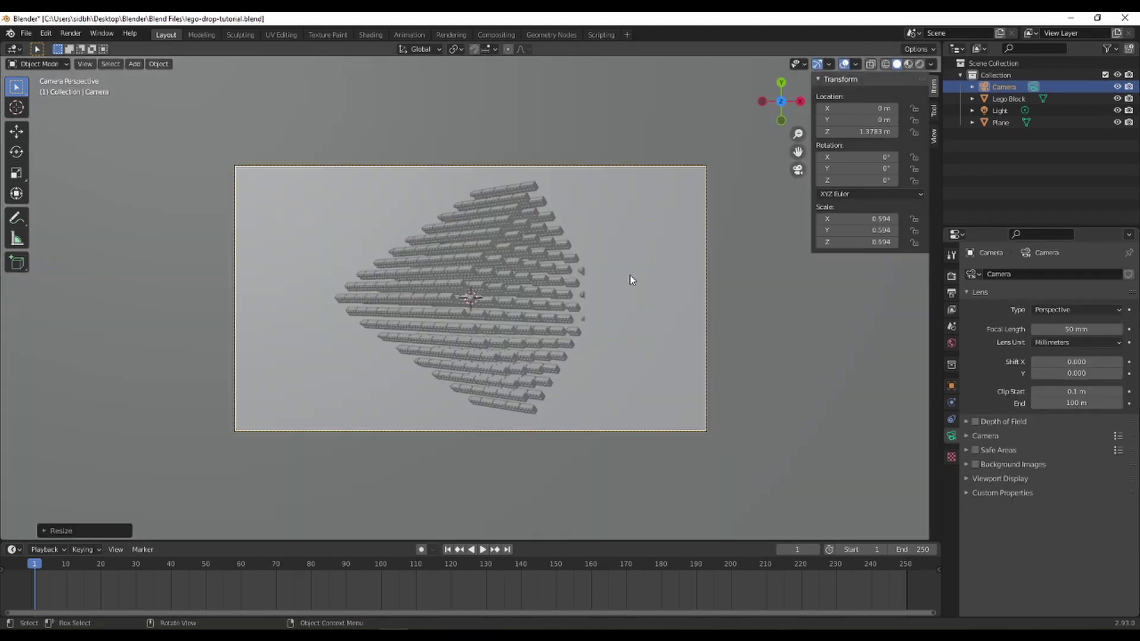
key("s")
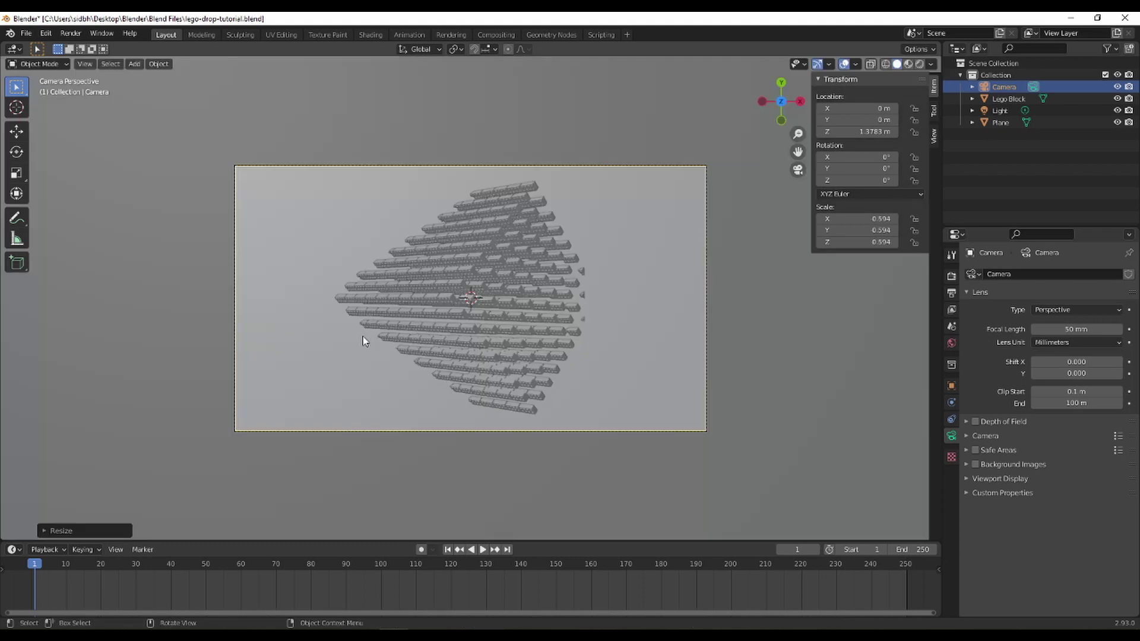
scroll(588, 323, "down", 2)
middle_click_drag(588, 323, 728, 310)
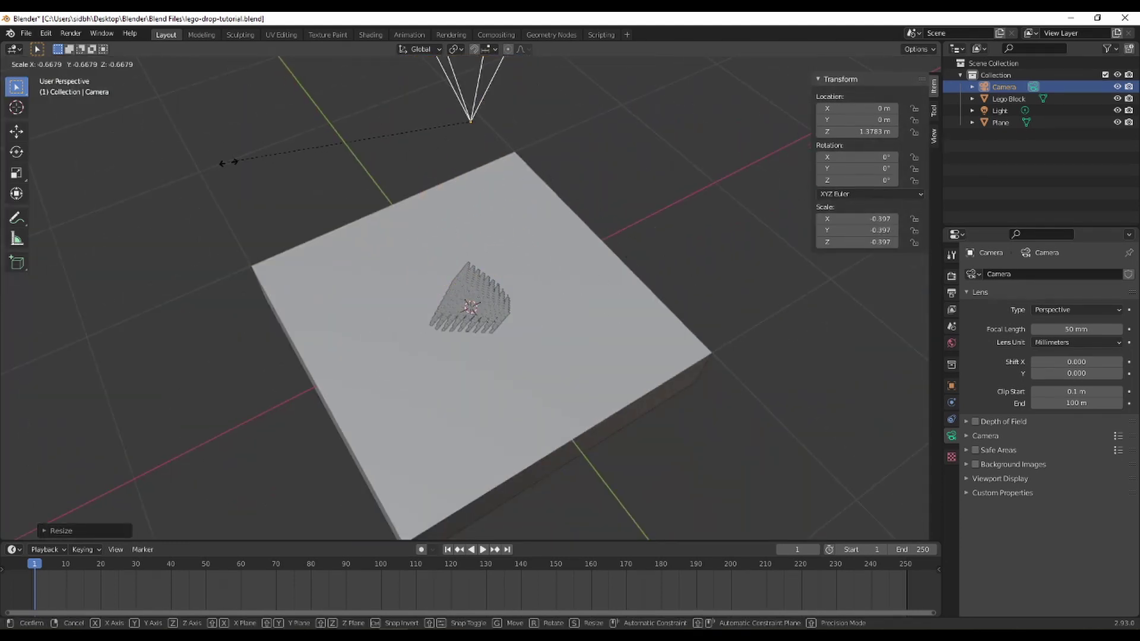
right_click(226, 161)
Raise the block stack along Z to about 1.75 m, above the camera, and check the empty slab through the camera view.
middle_click_drag(226, 161, 463, 223)
left_click(501, 303)
scroll(517, 306, "down", 3)
middle_click_drag(516, 306, 558, 333)
key("g")
key("z")
left_click(564, 247)
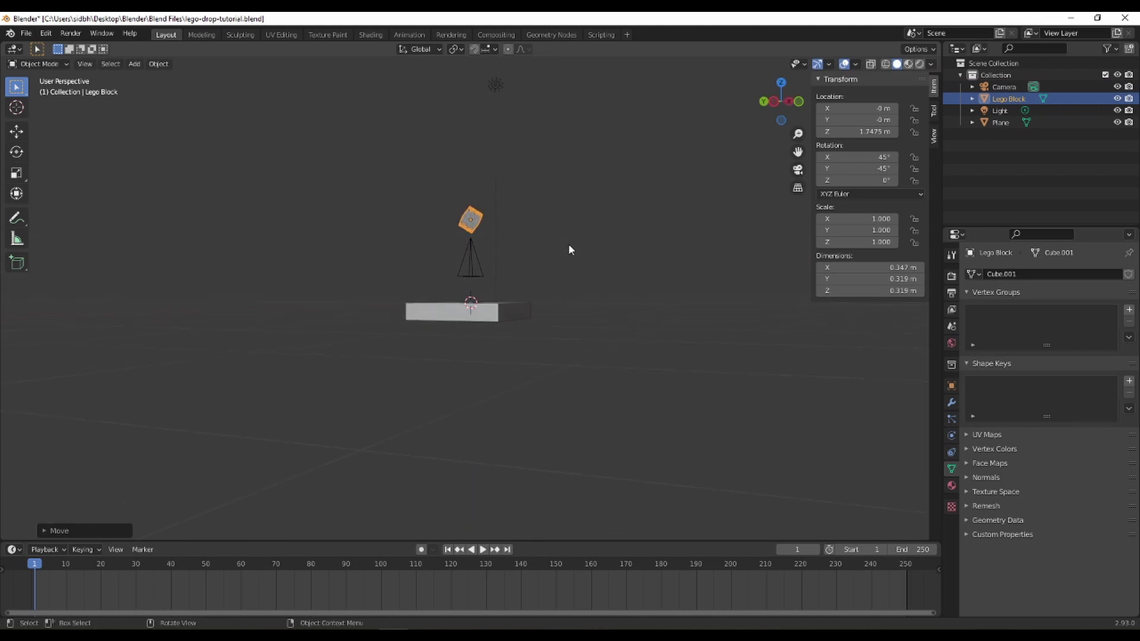
key("KP_0")
scroll(418, 365, "up", 3)
scroll(363, 287, "down", 1)
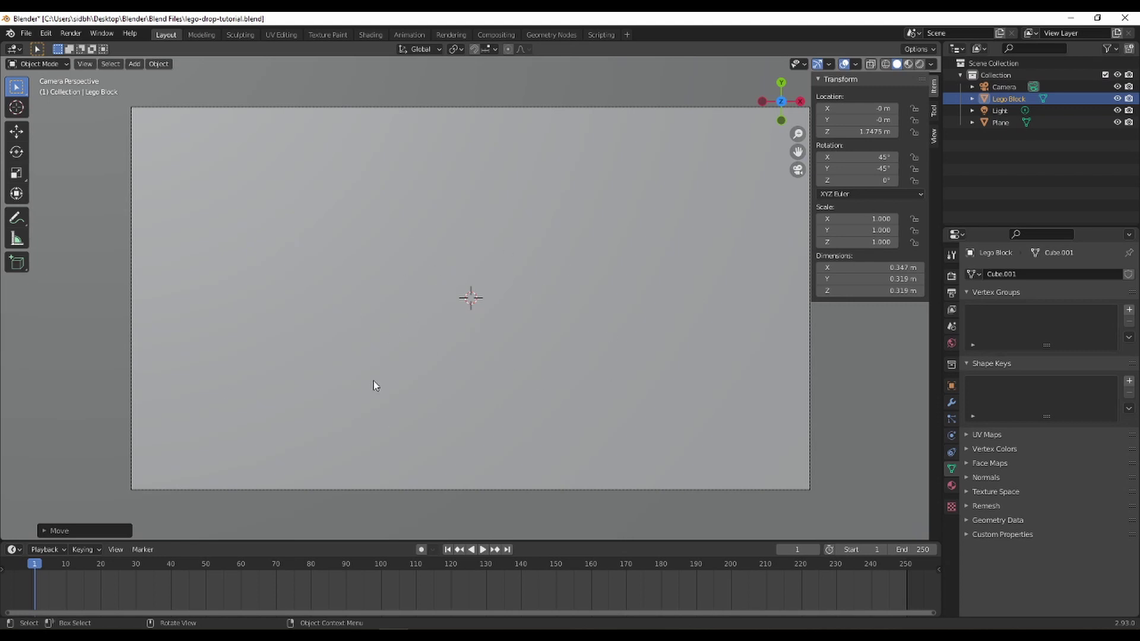
scroll(476, 393, "down", 2)
middle_click_drag(464, 388, 531, 178)
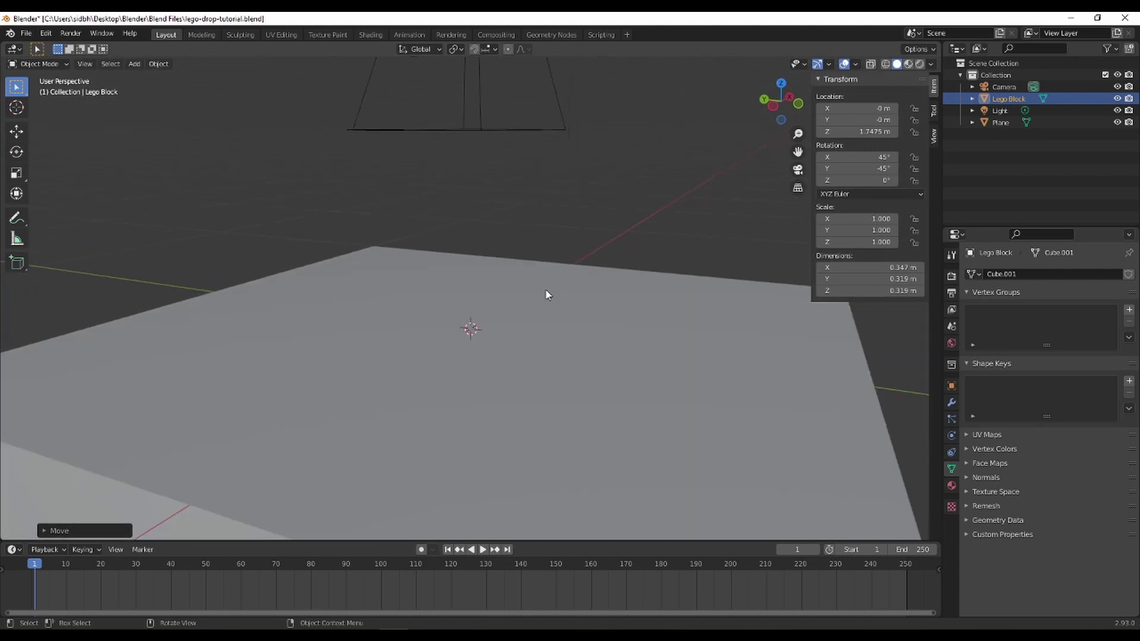
Separate the whole Lego Block mesh by loose parts into individual bricks in Edit Mode, then return to Object Mode.
middle_click_drag(415, 148, 468, 192)
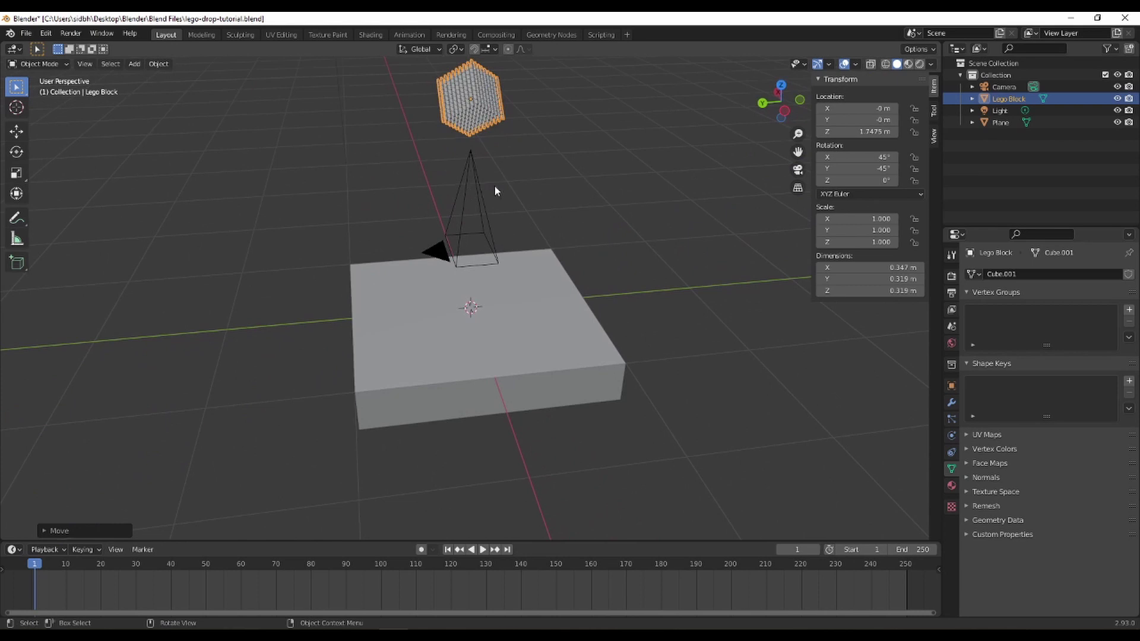
scroll(440, 126, "up", 3)
middle_click_drag(554, 148, 366, 216, "shift")
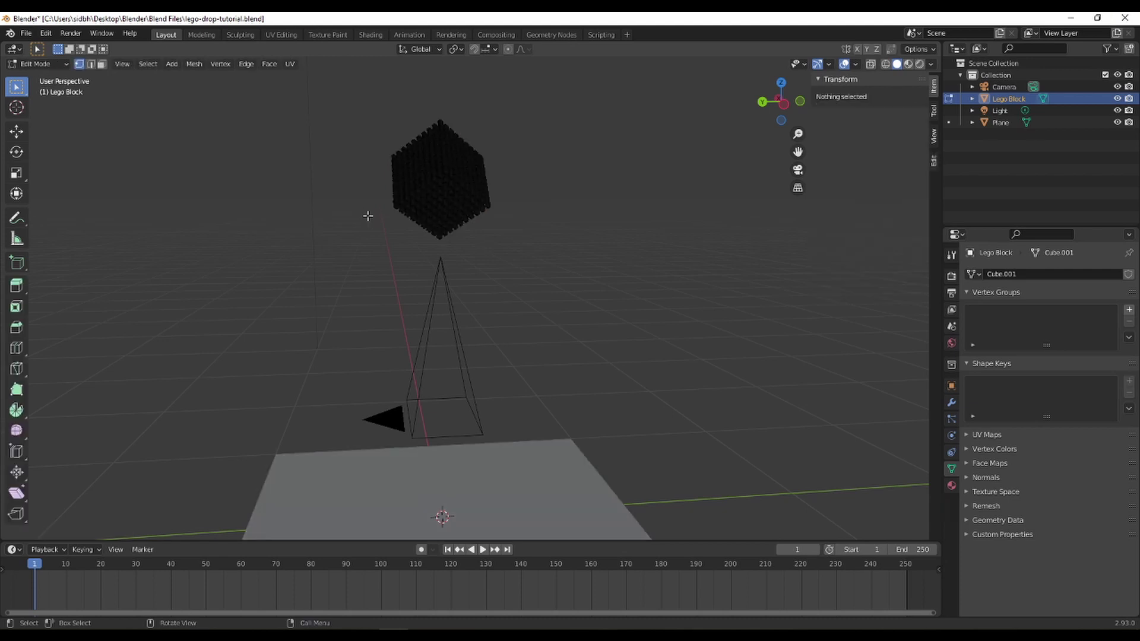
scroll(386, 213, "up", 2)
middle_click_drag(455, 216, 518, 393, "shift")
scroll(579, 341, "up", 5)
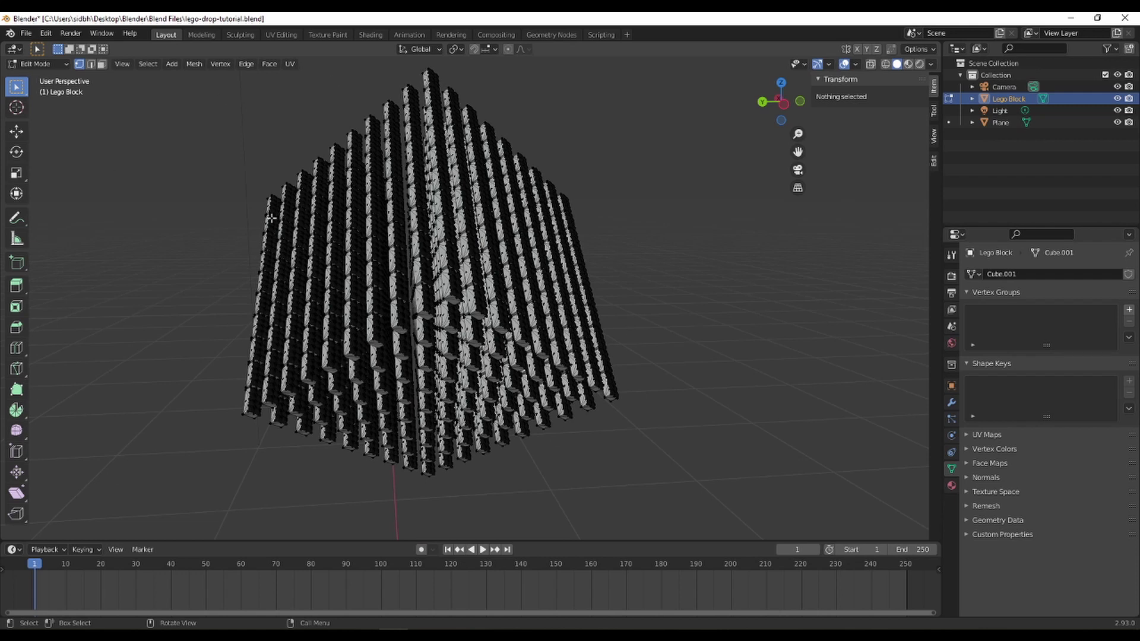
key("a")
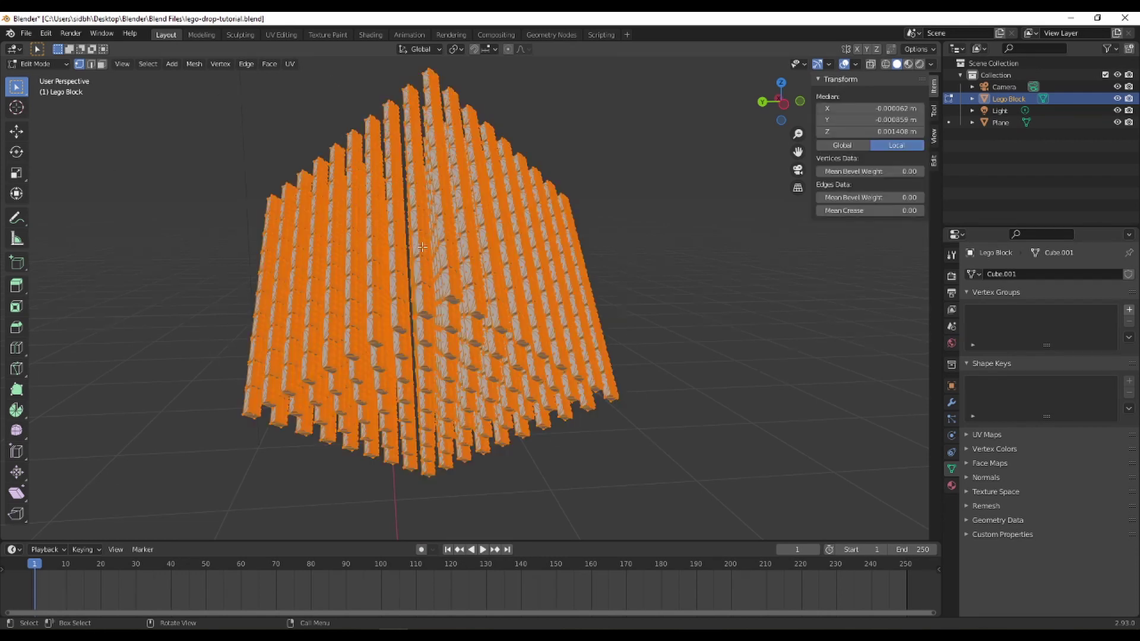
key("p")
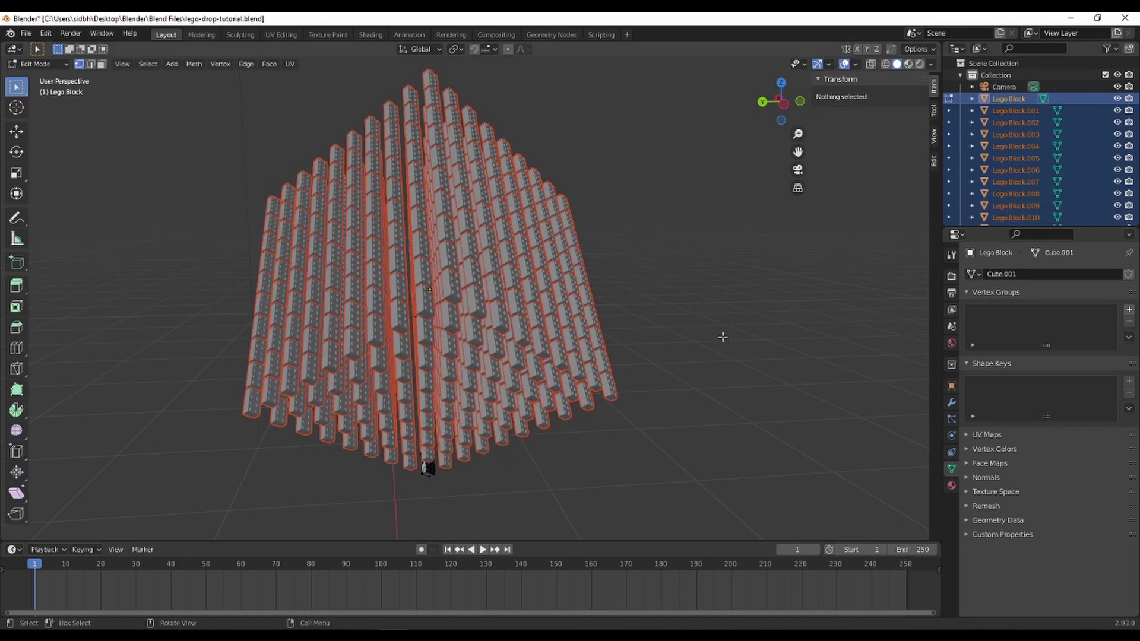
scroll(604, 377, "down", 4)
scroll(422, 441, "up", 4)
key("Tab")
scroll(465, 483, "down", 3)
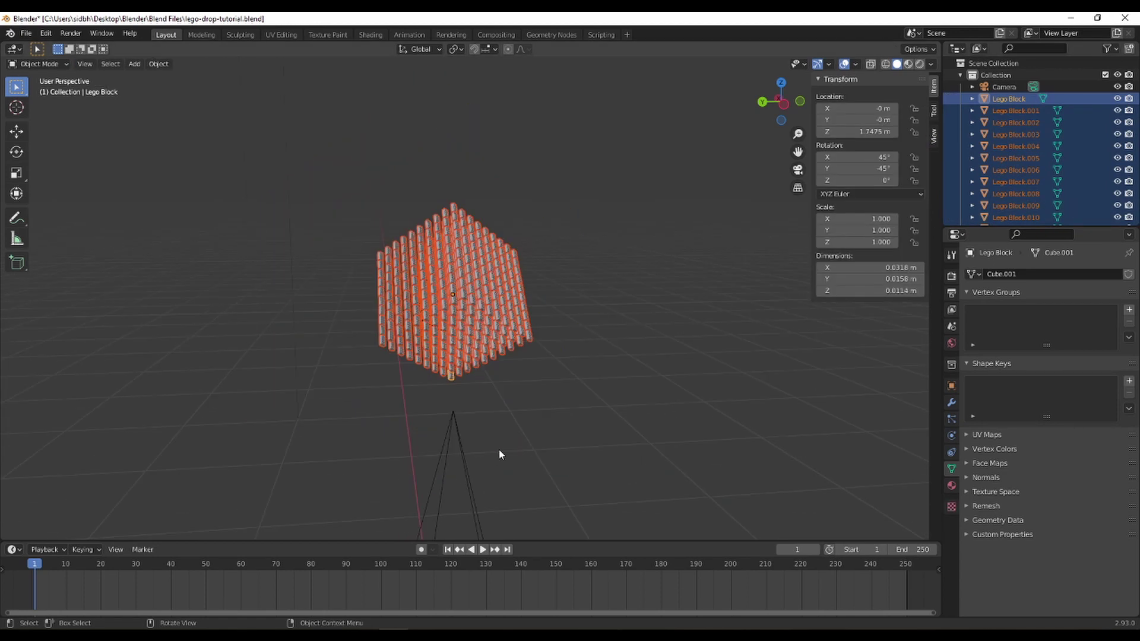
Move all the separated bricks into a new collection named Lego and collapse that collection in the Outliner.
middle_click_drag(499, 449, 516, 326)
right_click(498, 291)
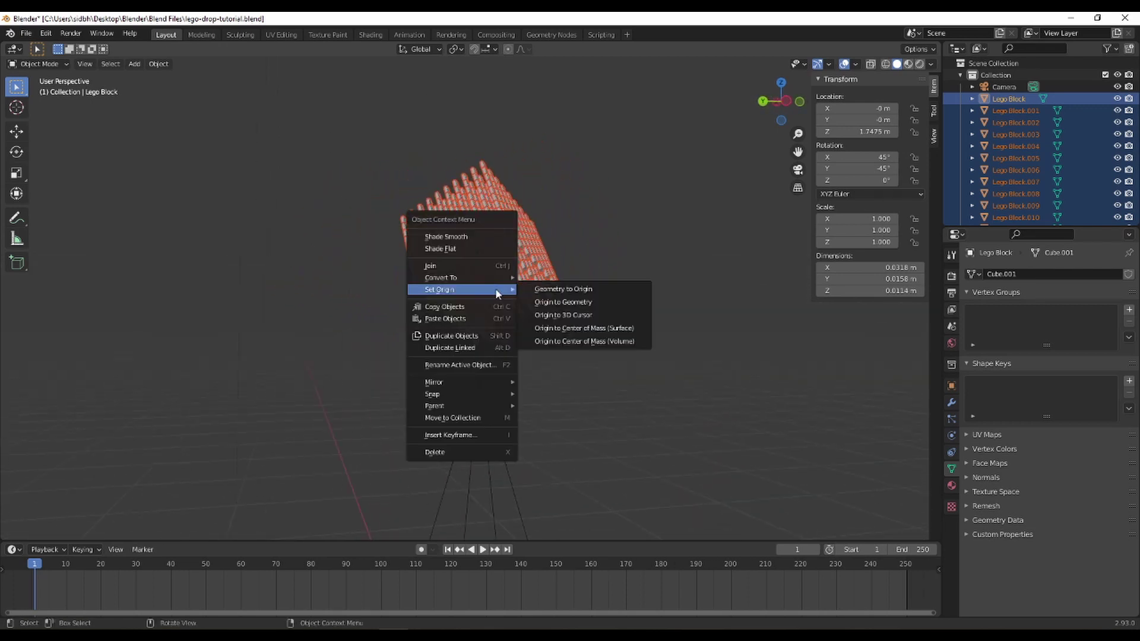
left_click(506, 418)
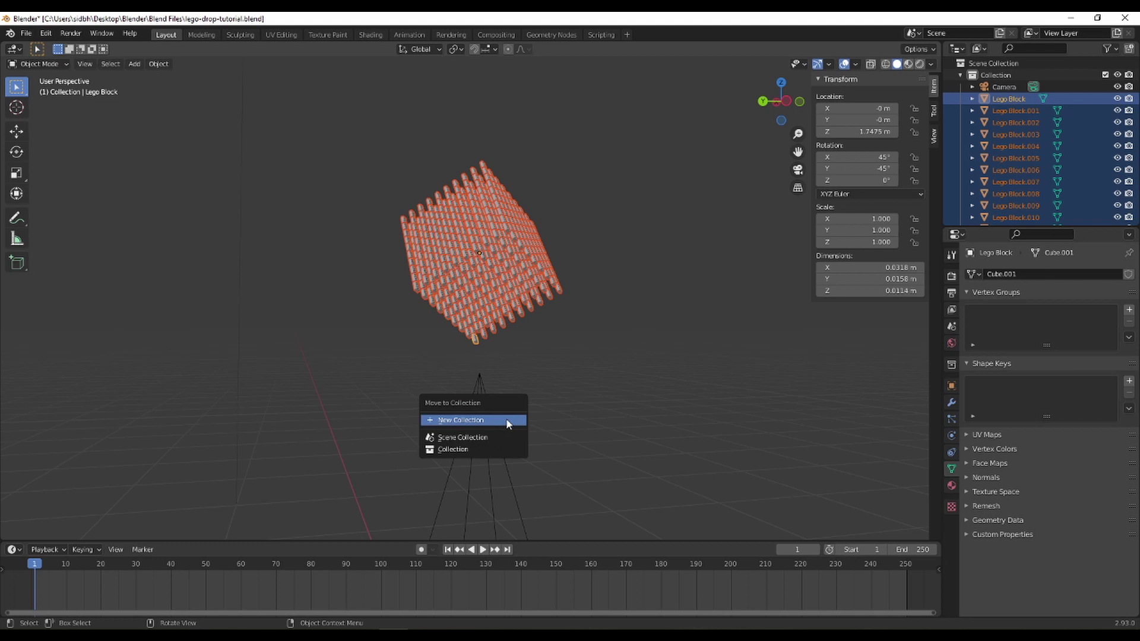
left_click(505, 419)
type("Lo")
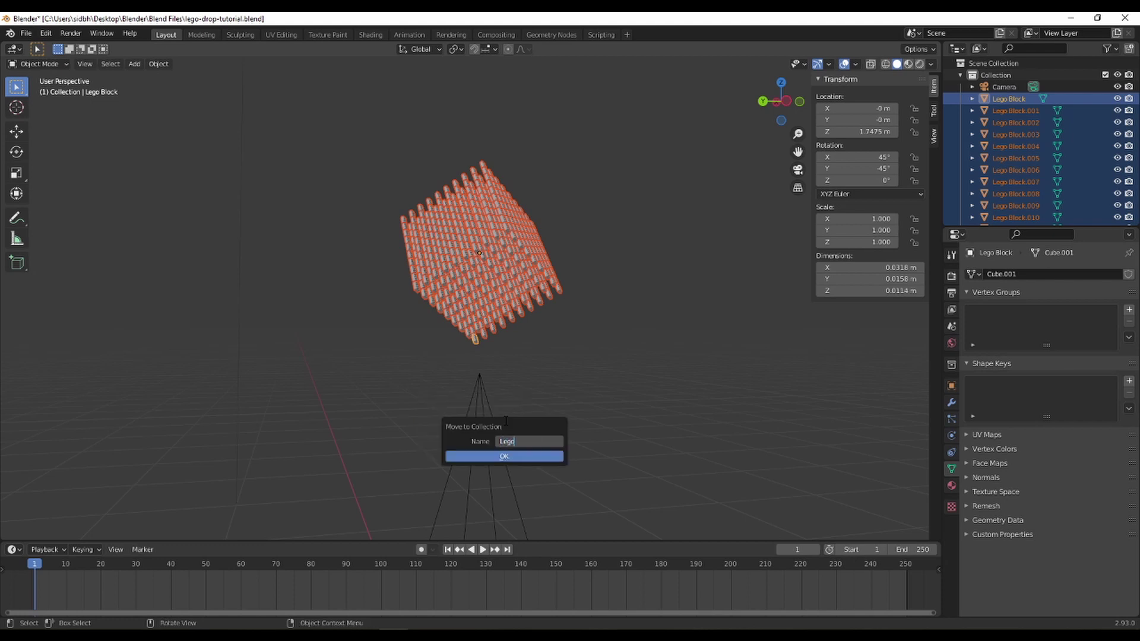
key("Return")
left_click(503, 460)
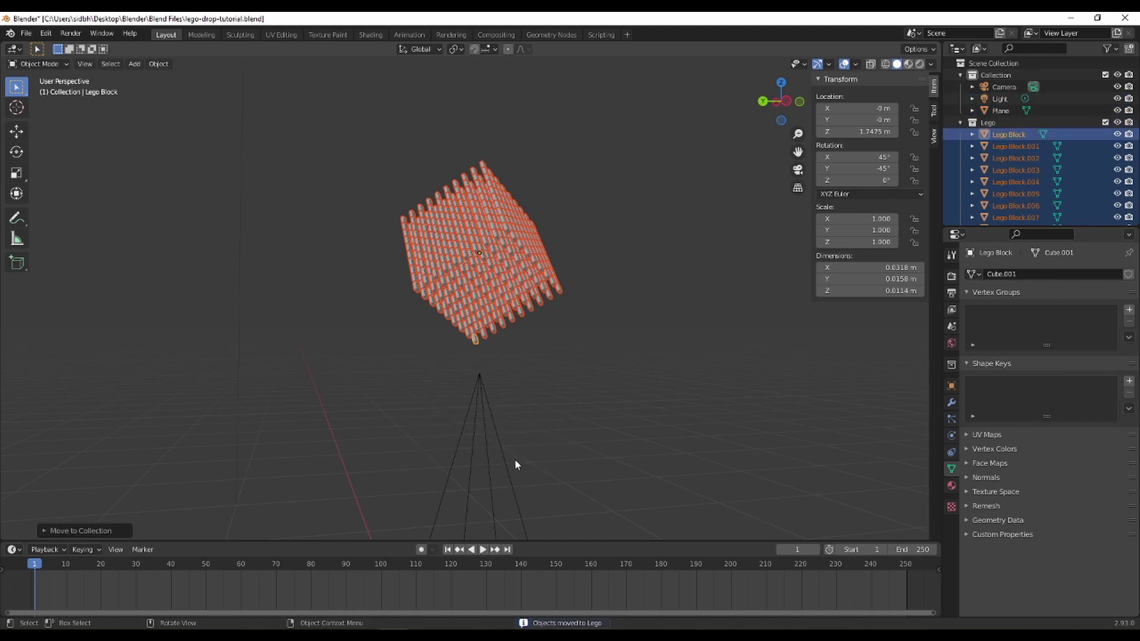
left_click(960, 123)
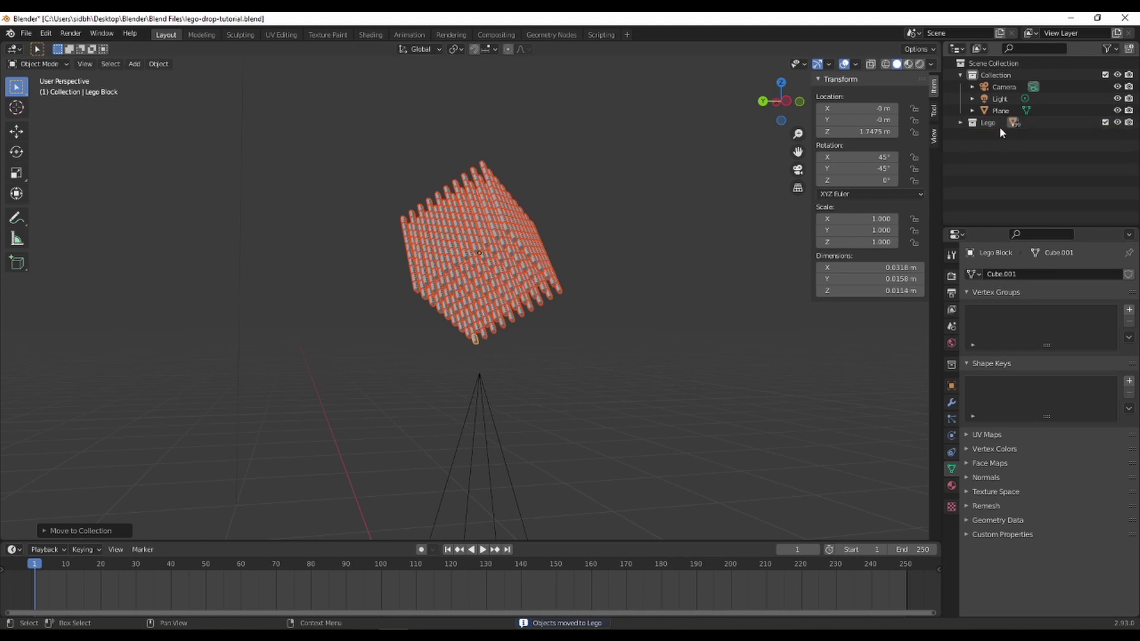
Set the origin of every brick to its own geometry and deselect the bricks.
middle_click_drag(594, 284, 499, 137)
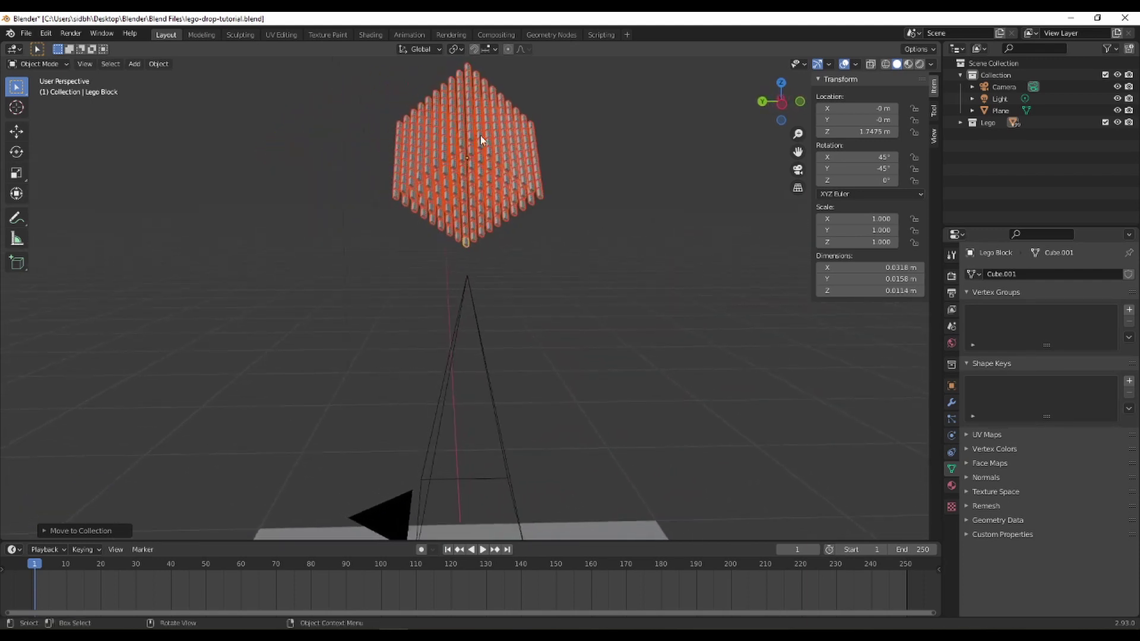
right_click(478, 168)
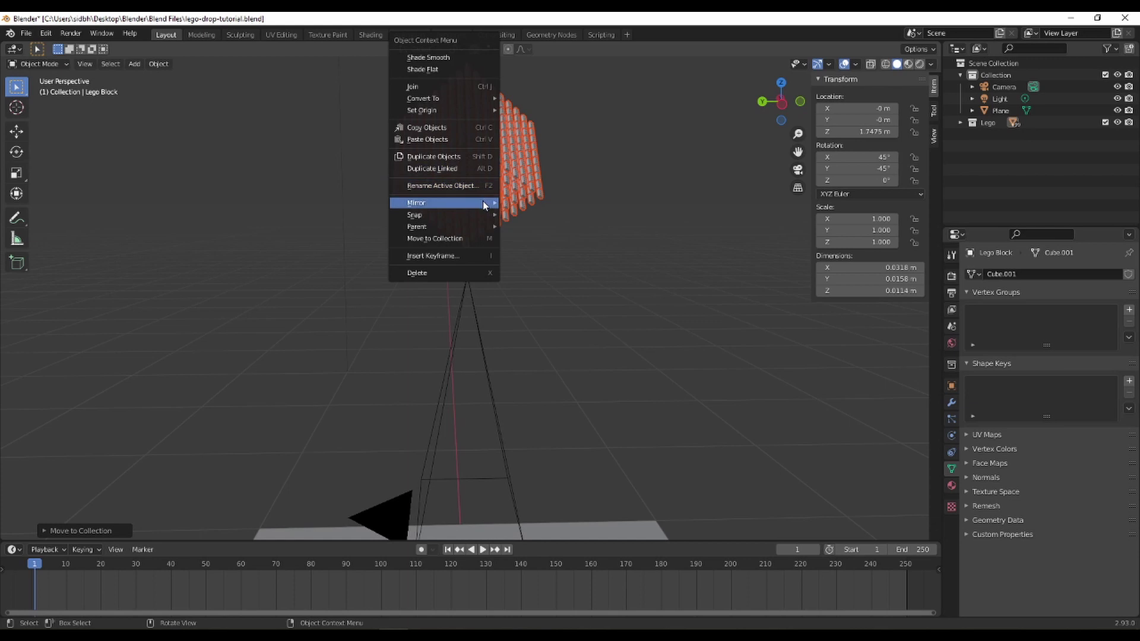
mouse_move(464, 112)
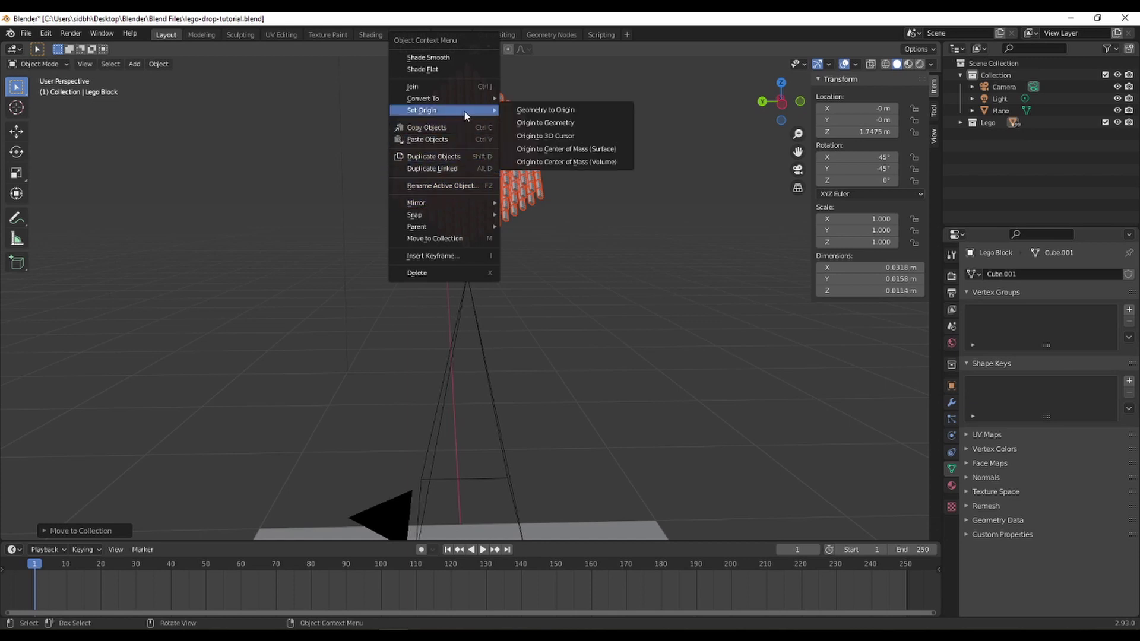
left_click(536, 123)
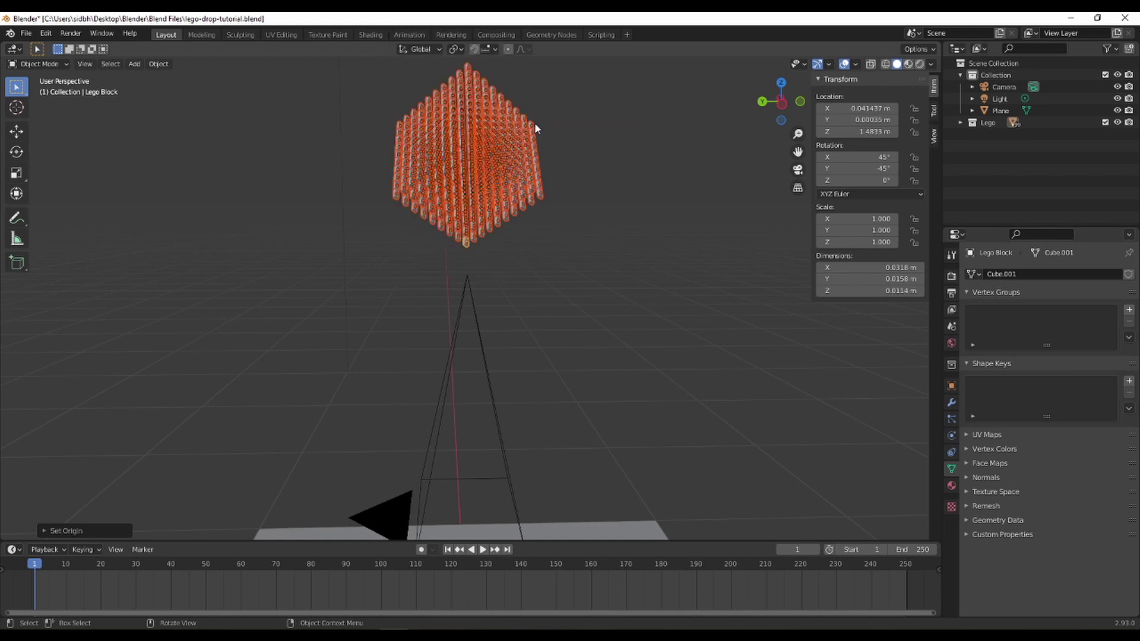
middle_click_drag(486, 106, 483, 205)
left_click(560, 380)
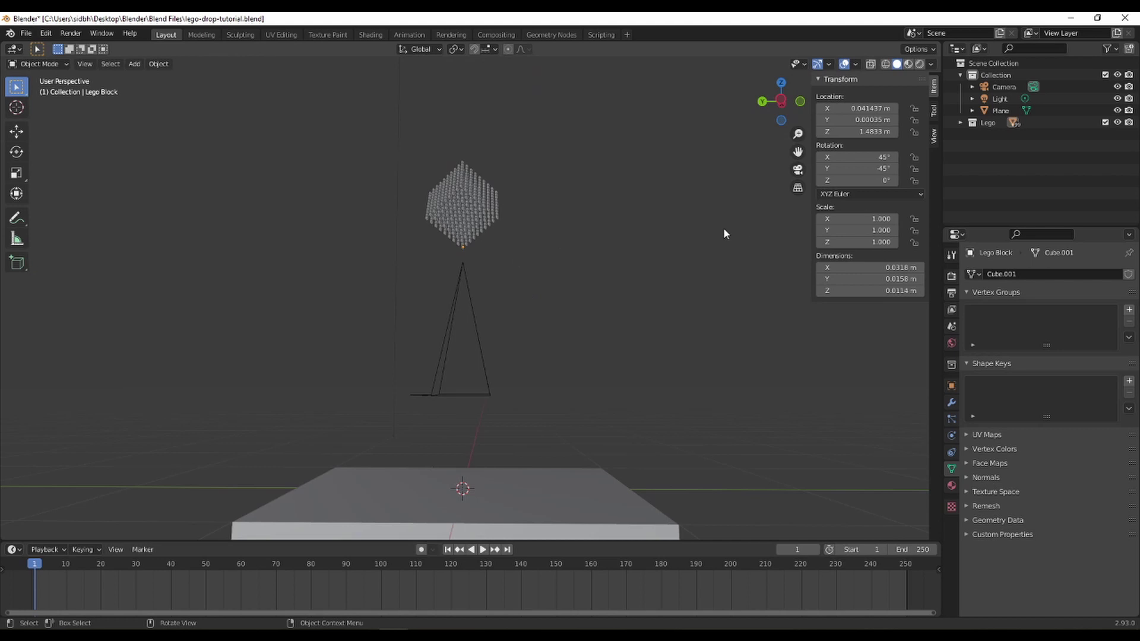
Select the camera, light and plane by inverting a box selection of the bricks, and hide them from the viewport.
left_click(1047, 124)
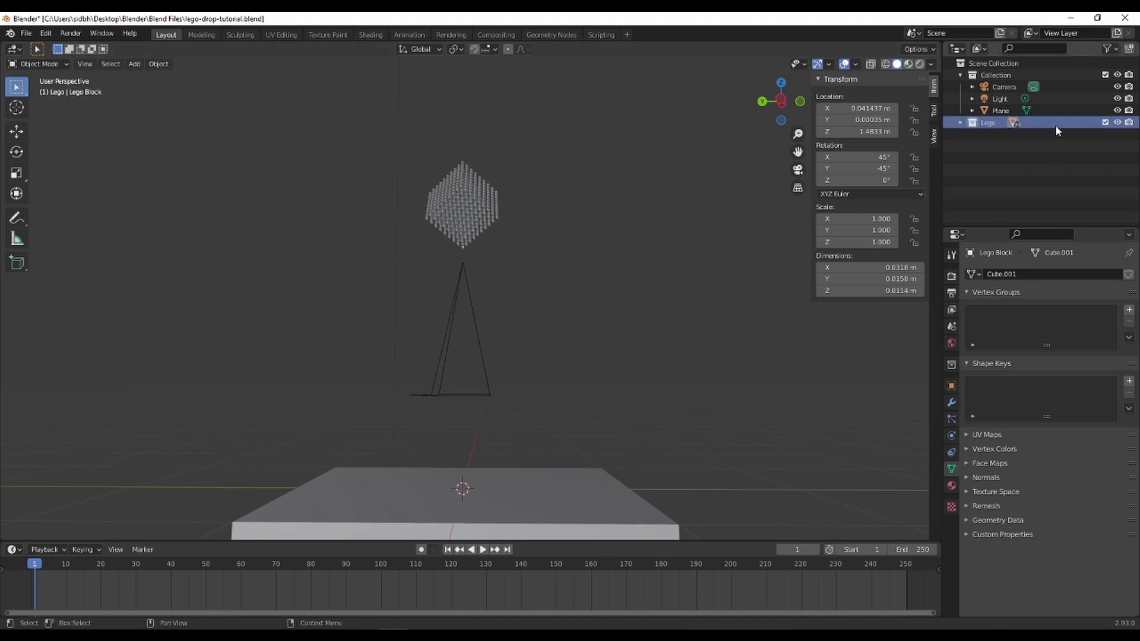
left_click_drag(361, 130, 600, 261)
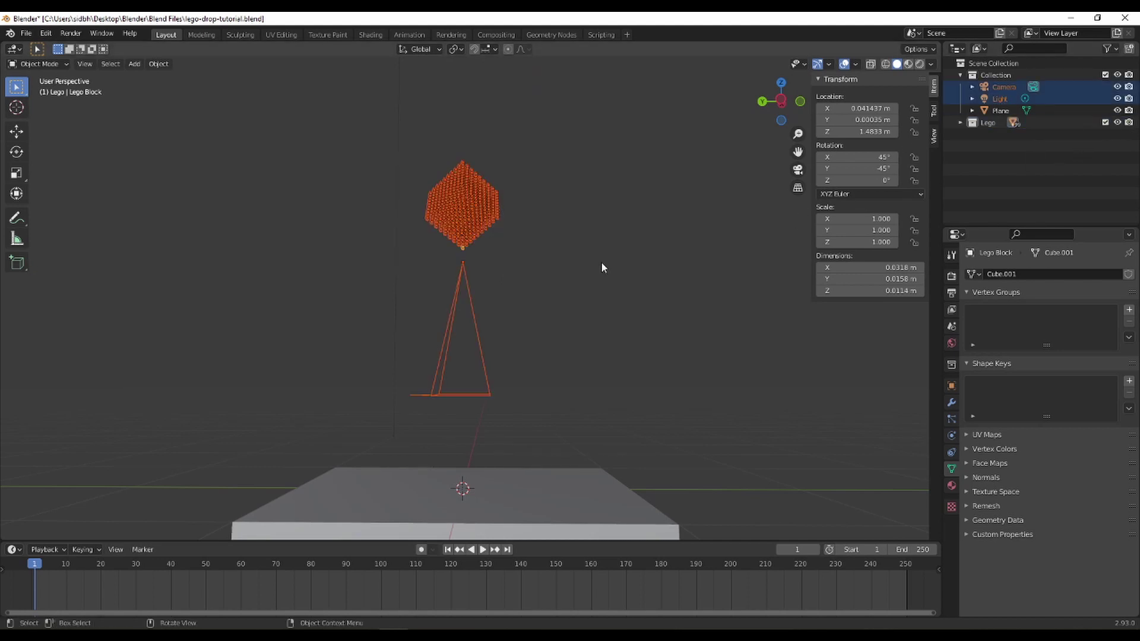
left_click(608, 248)
middle_click_drag(608, 249, 647, 266)
left_click_drag(394, 119, 601, 262)
key("ctrl+i")
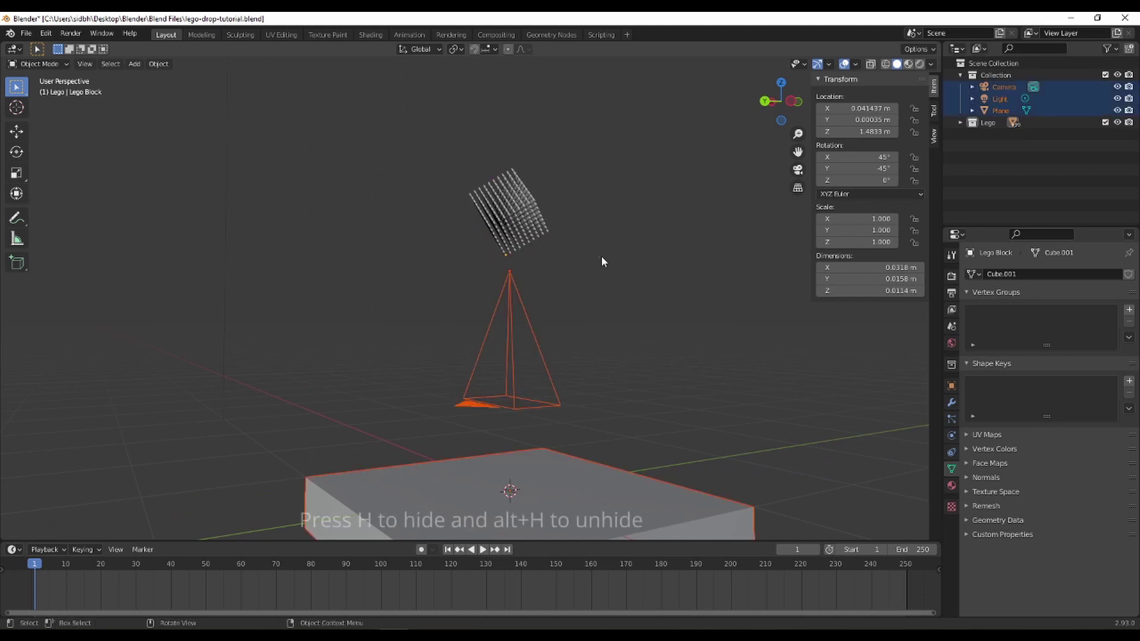
key("h")
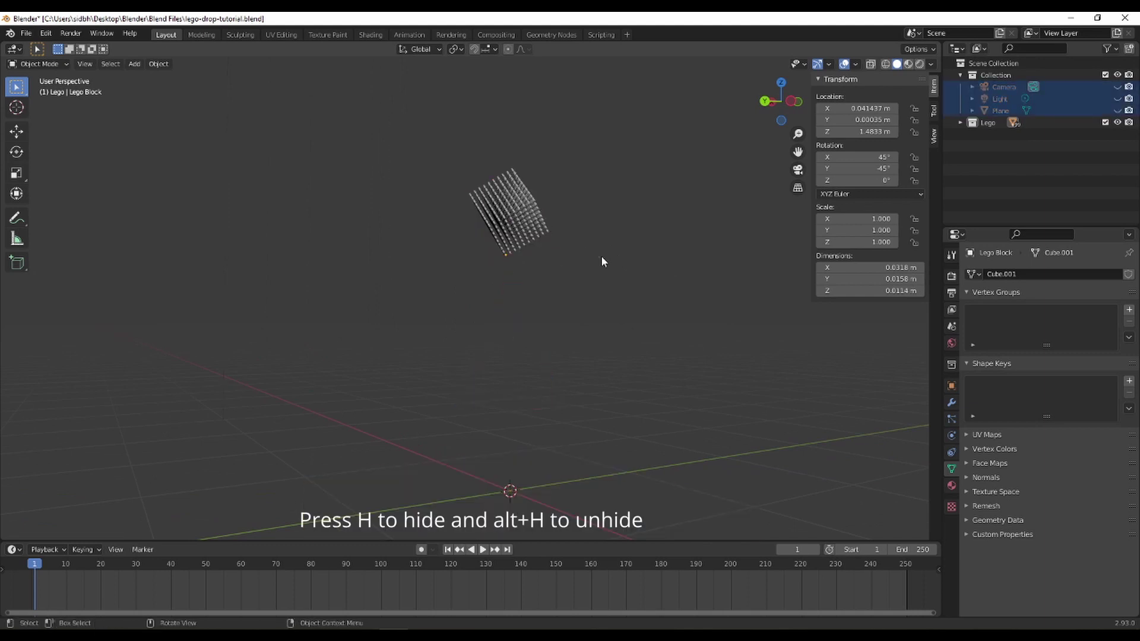
Select a random share of the bricks in the stack and delete them to leave irregular gaps.
scroll(603, 266, "up", 3)
left_click(620, 178)
middle_click_drag(641, 186, 562, 263)
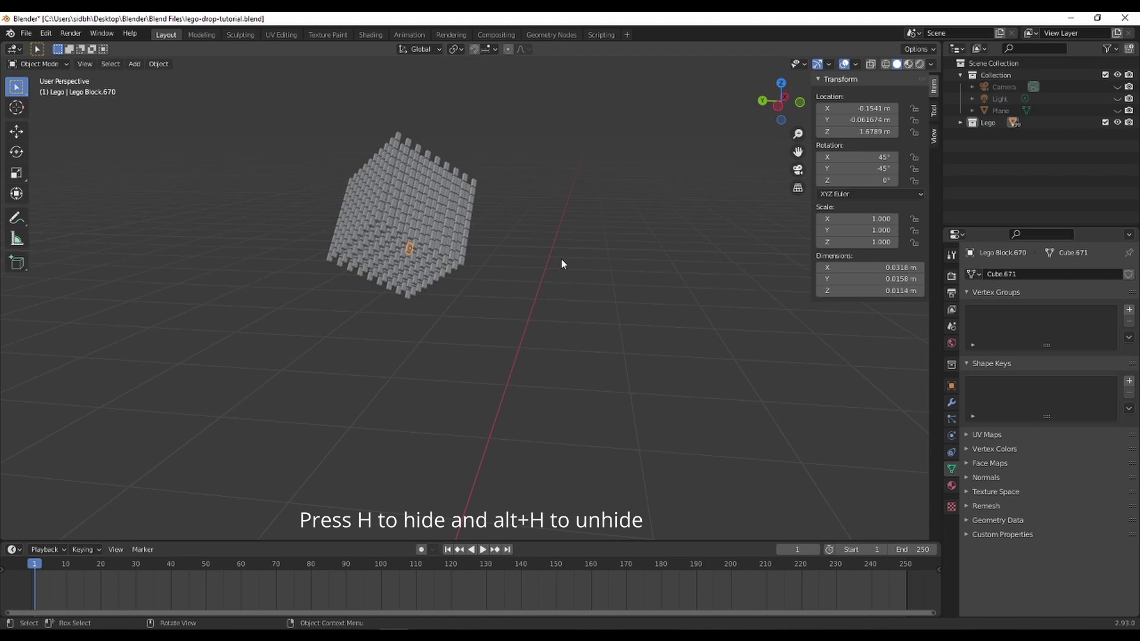
scroll(561, 259, "up", 6)
middle_click_drag(518, 381, 531, 404)
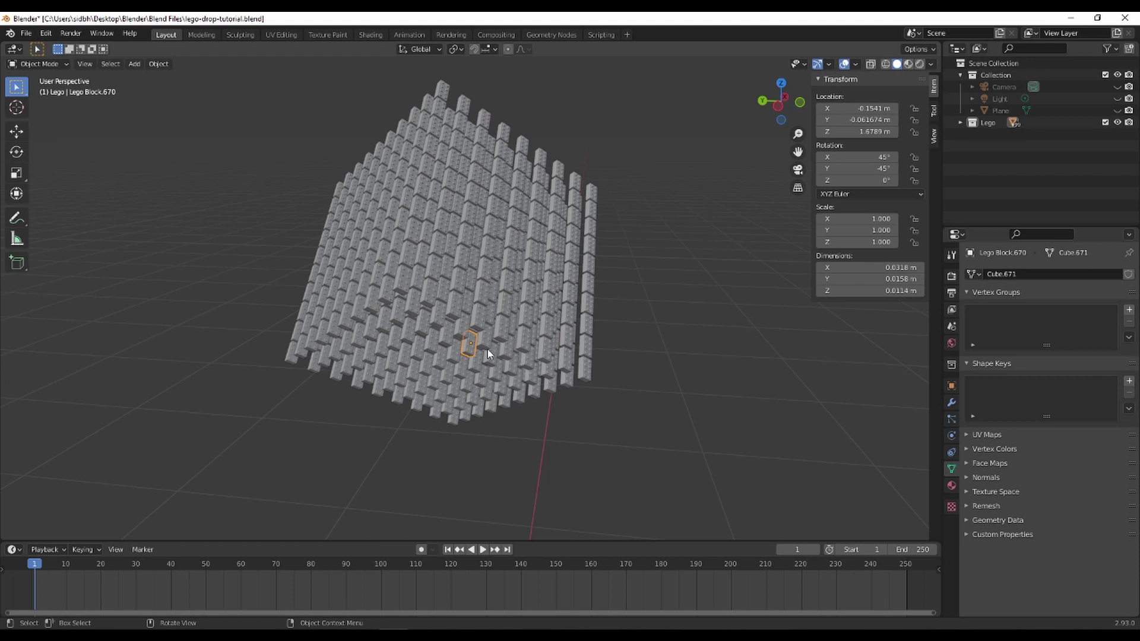
scroll(636, 401, "down", 3)
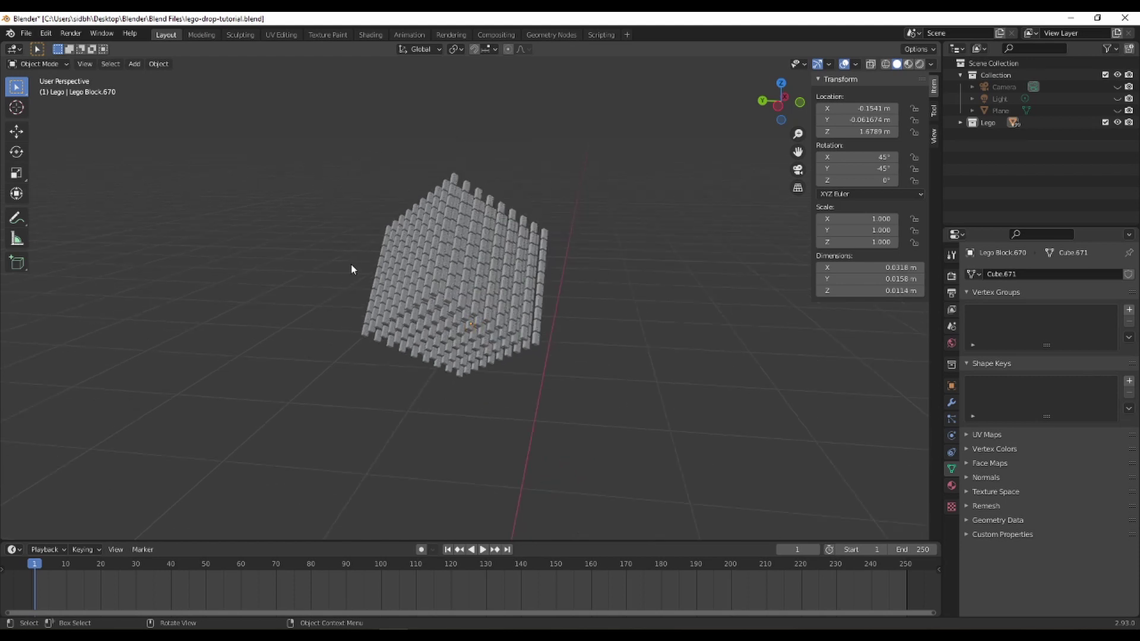
left_click(110, 65)
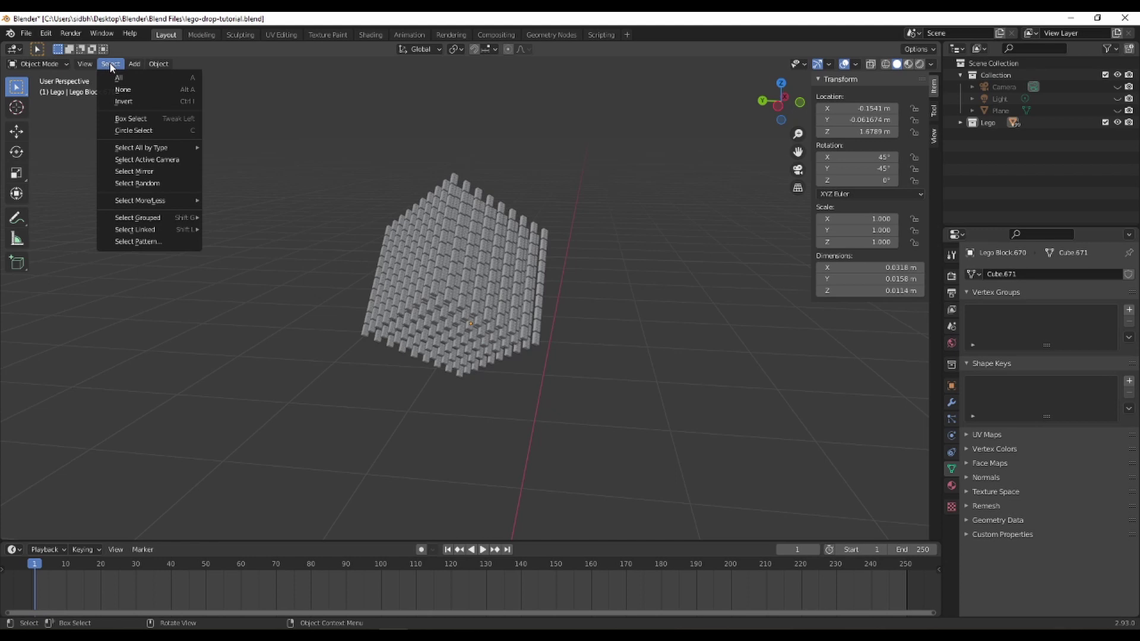
left_click(156, 183)
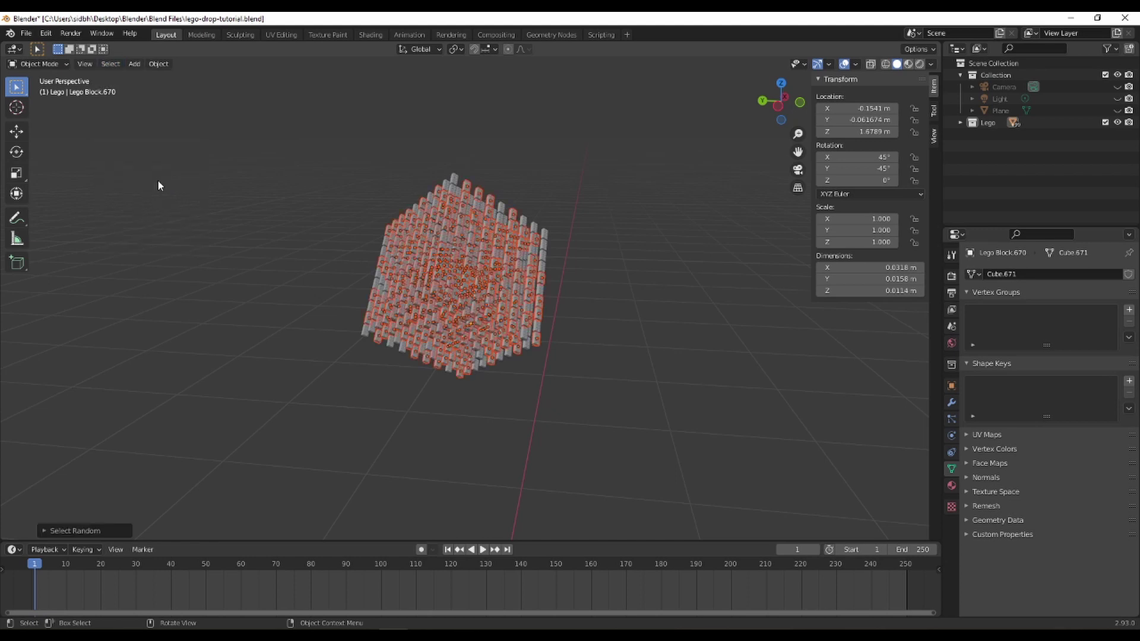
key("x")
left_click(488, 251)
middle_click_drag(396, 247, 350, 224)
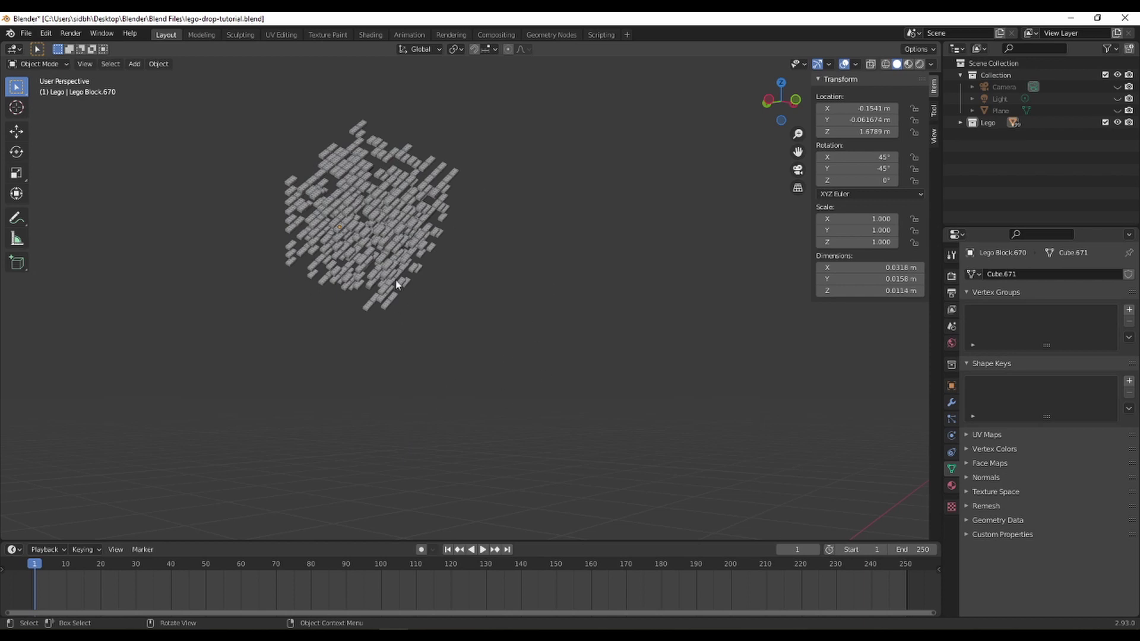
scroll(364, 280, "up", 5)
scroll(523, 353, "down", 5)
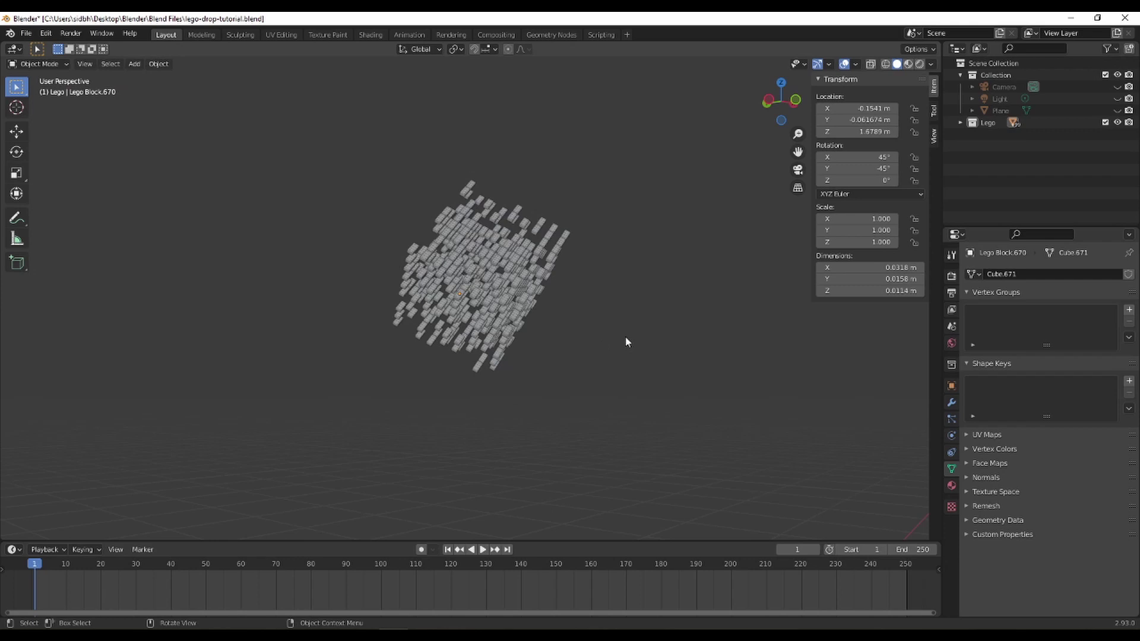
Select a single brick near the middle of the thinned stack and turn on proportional editing.
middle_click_drag(625, 342, 586, 344)
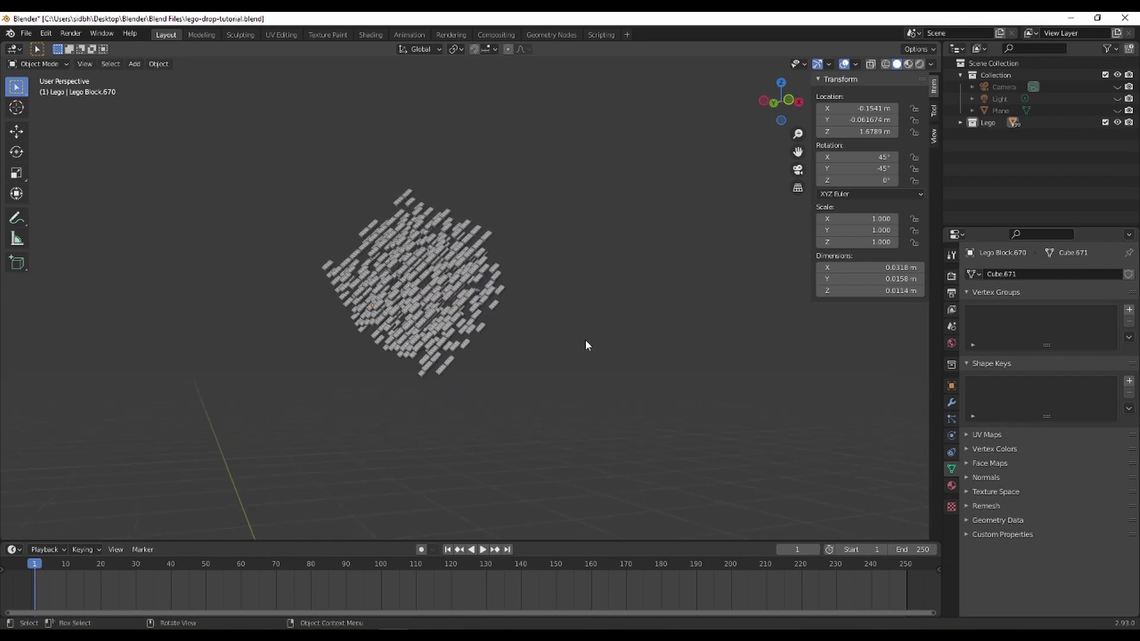
left_click_drag(629, 422, 329, 147)
left_click(419, 272)
mouse_move(470, 332)
middle_mouse_down()
mouse_move(556, 285)
mouse_move(598, 287)
mouse_move(551, 328)
mouse_move(511, 336)
mouse_move(488, 323)
middle_mouse_up()
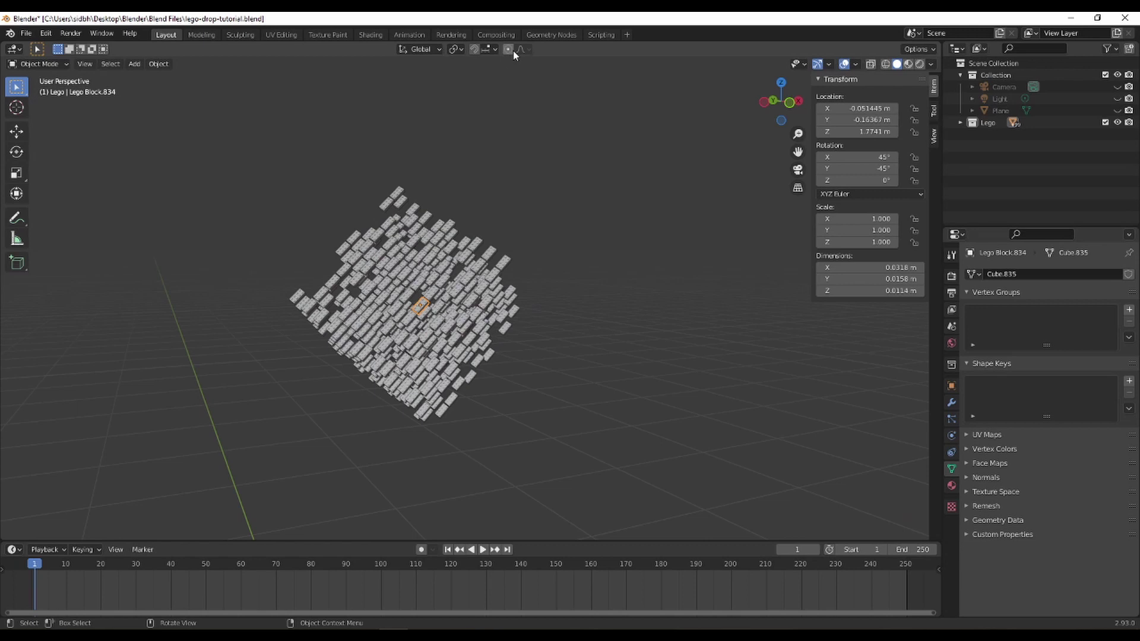
key("o")
left_click(525, 50)
Reduce the proportional editing size to 0.35 while trying a rotation of the brick with Smooth falloff.
key("r")
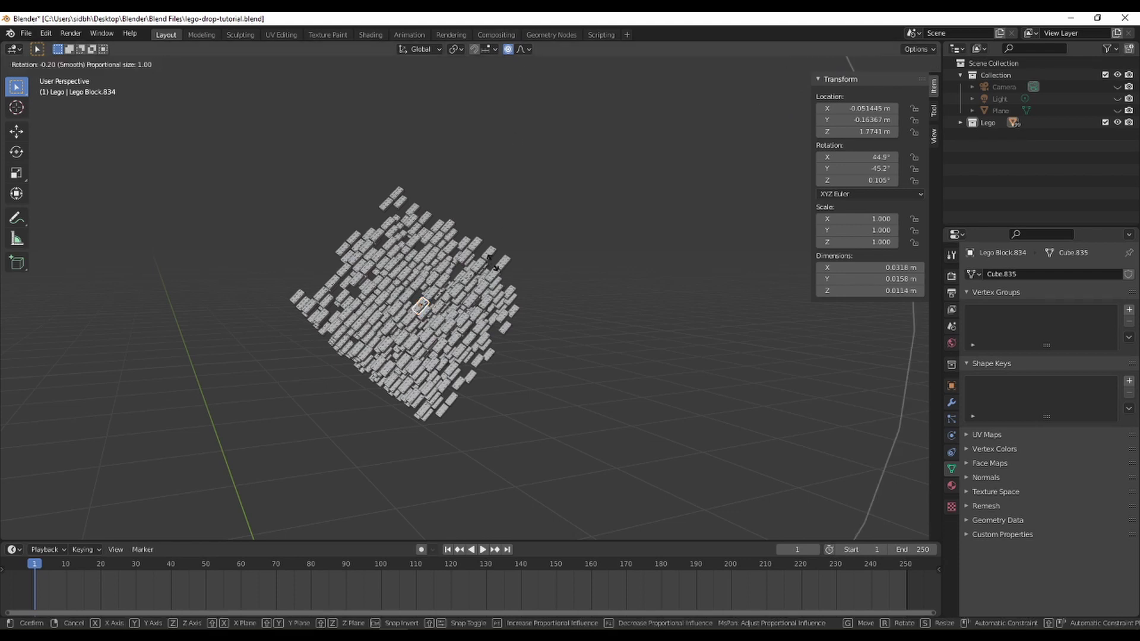
scroll(475, 254, "up", 7)
scroll(479, 257, "up", 3)
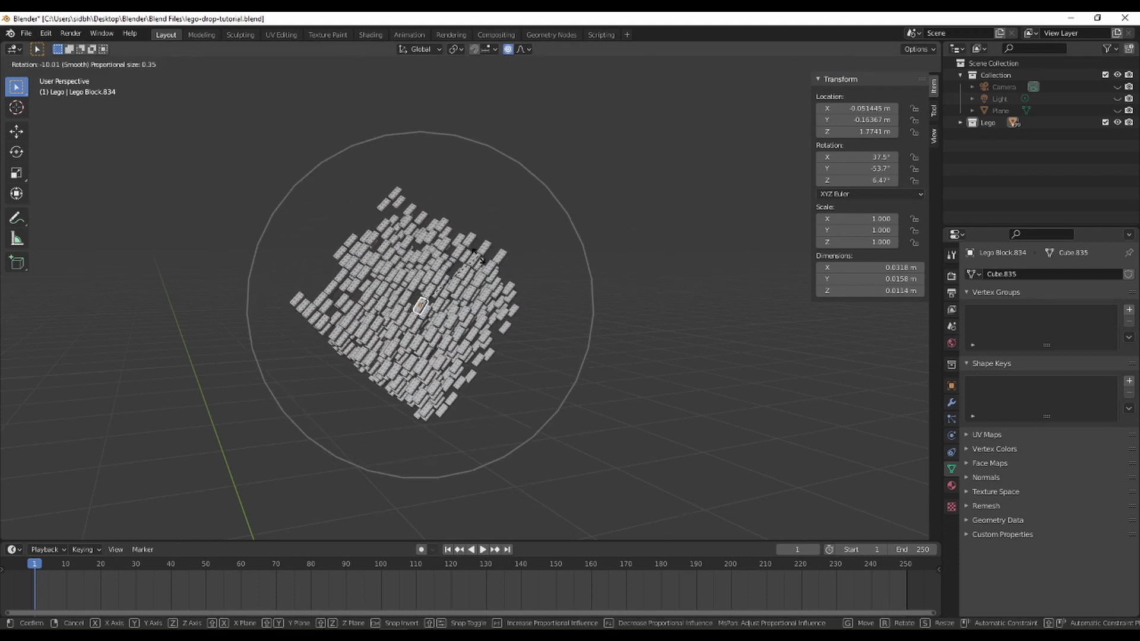
mouse_move(473, 276)
mouse_move(607, 247)
mouse_move(389, 434)
key("Escape")
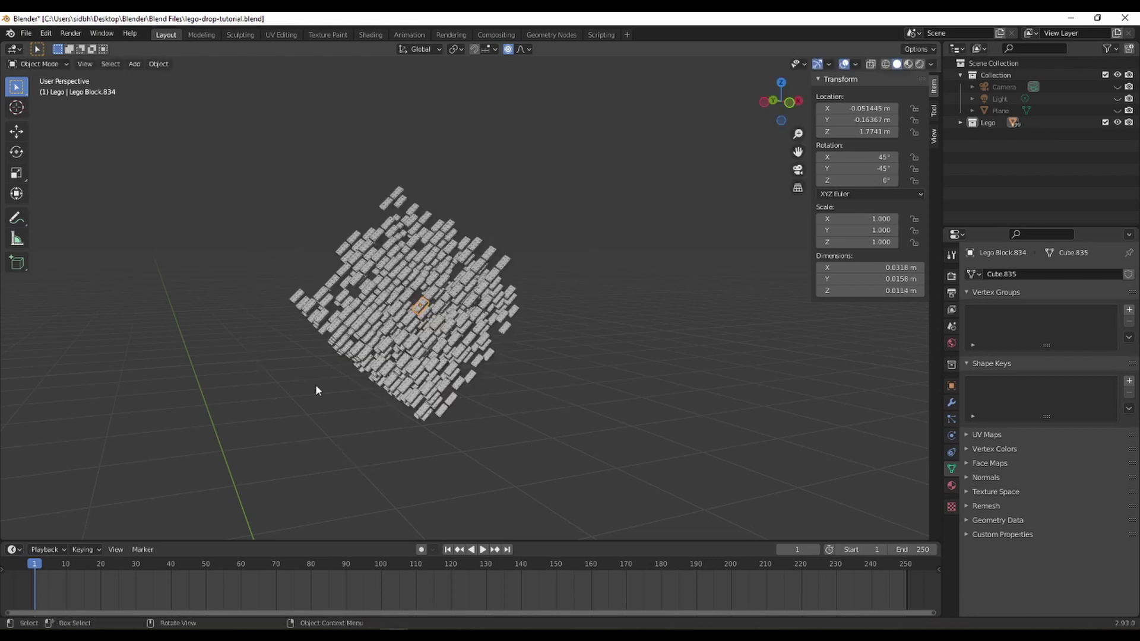
Set the proportional falloff to Random and rotate the brick stack with a trackball rotation of -500°.
left_click(526, 49)
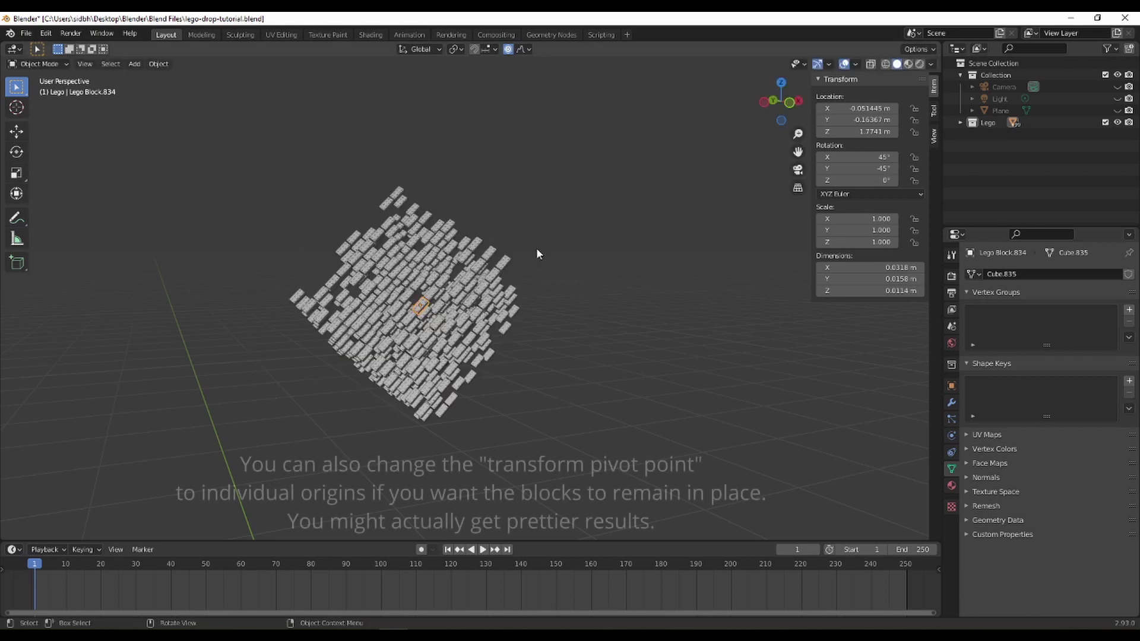
key("r")
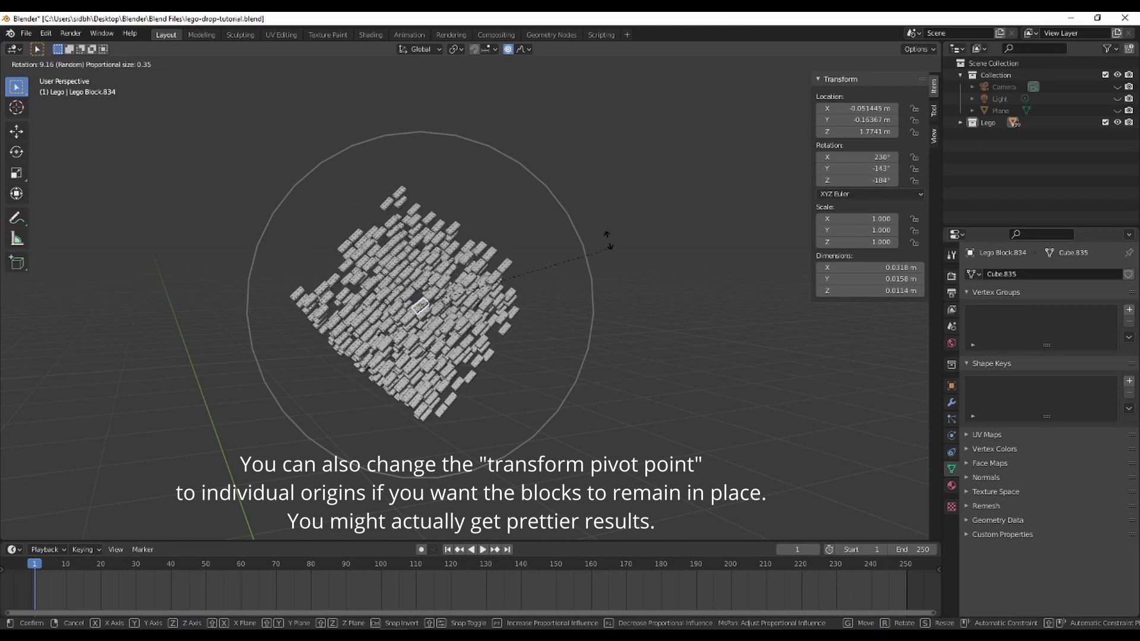
key("r")
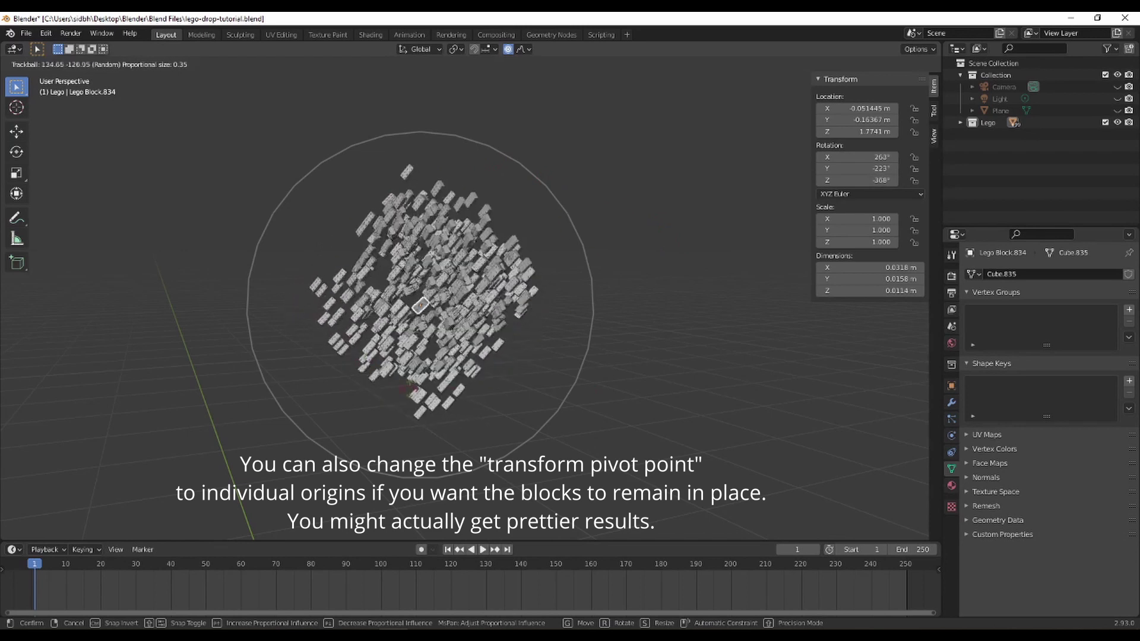
type("50")
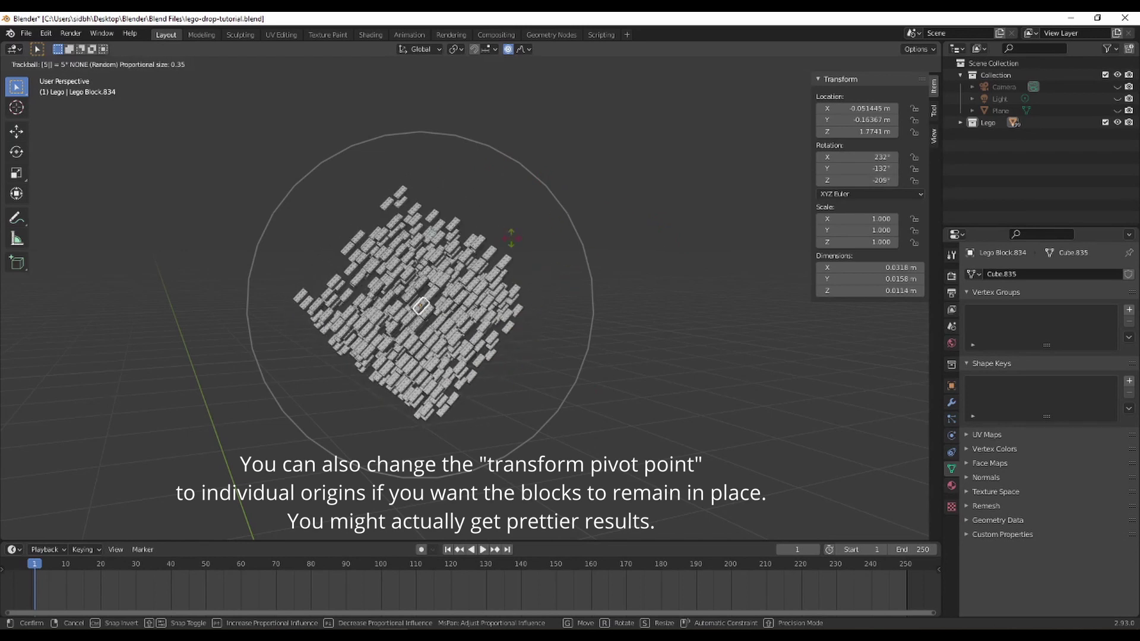
type("0")
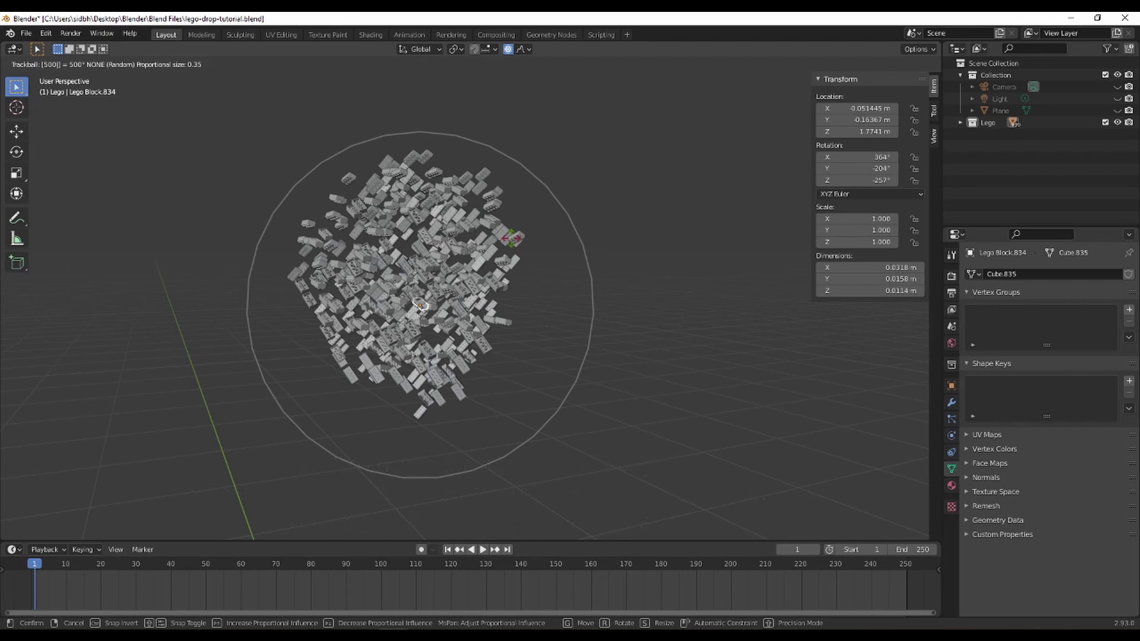
type("-")
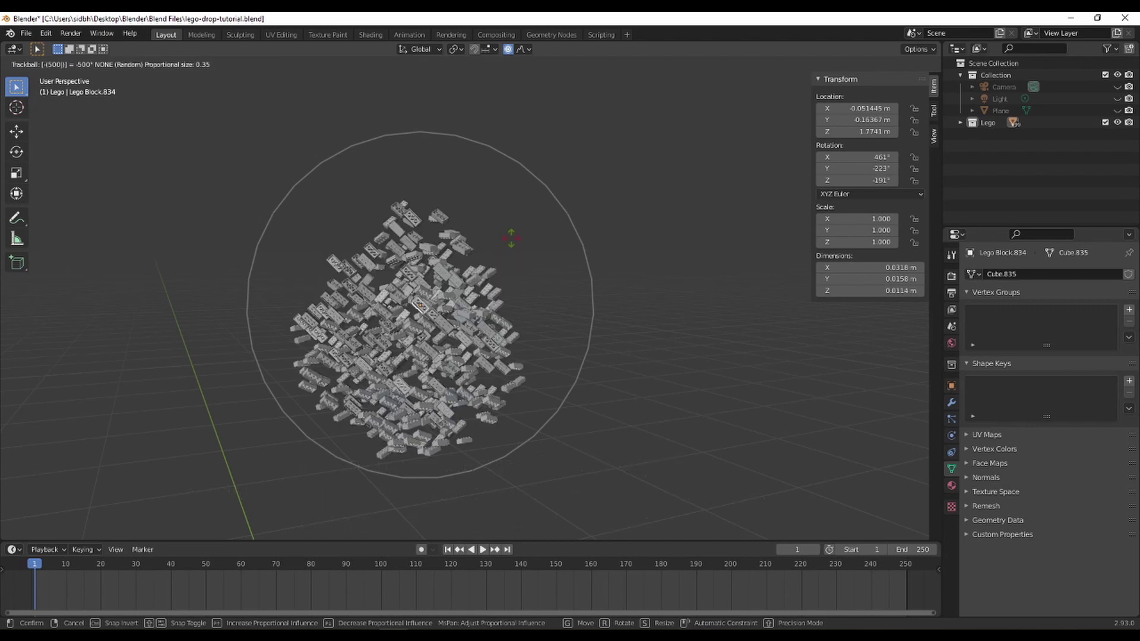
Rotate the brick stack 180° about the global X axis with Random falloff at size 2.59, and add a trackball rotation.
middle_click_drag(320, 359, 565, 86)
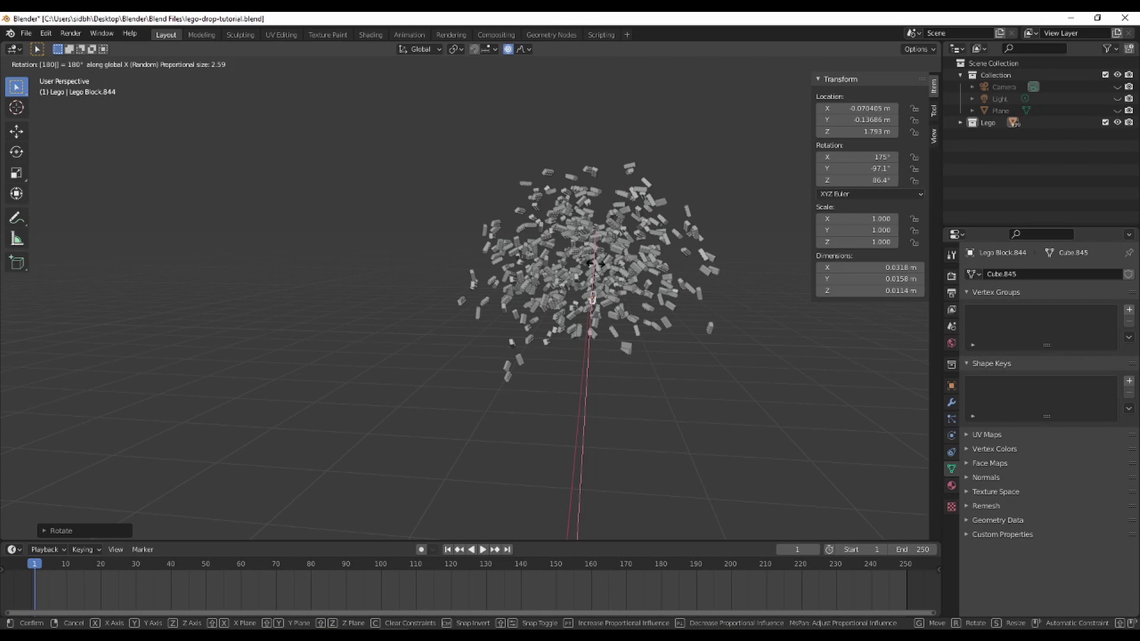
left_click(596, 266)
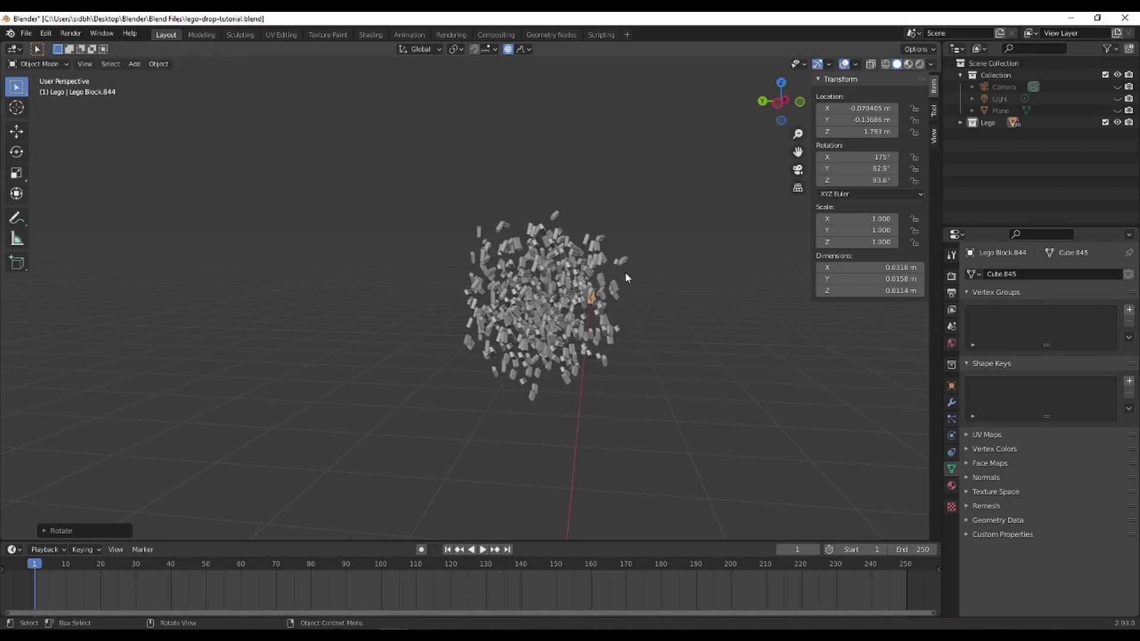
middle_click_drag(607, 267, 567, 280)
key("r")
key("r")
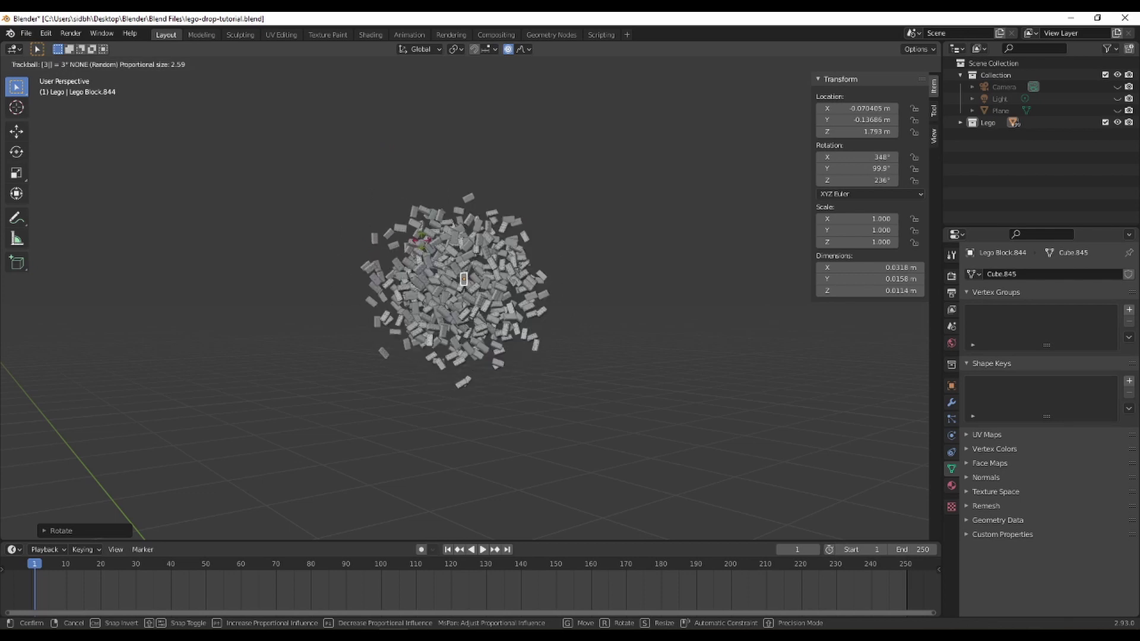
left_click(423, 244)
Save the file, select all the scattered bricks and make them active rigid bodies.
middle_click_drag(490, 232, 356, 191)
scroll(336, 218, "down", 8)
key("ctrl+s")
key("shift+b")
left_click_drag(359, 196, 562, 395)
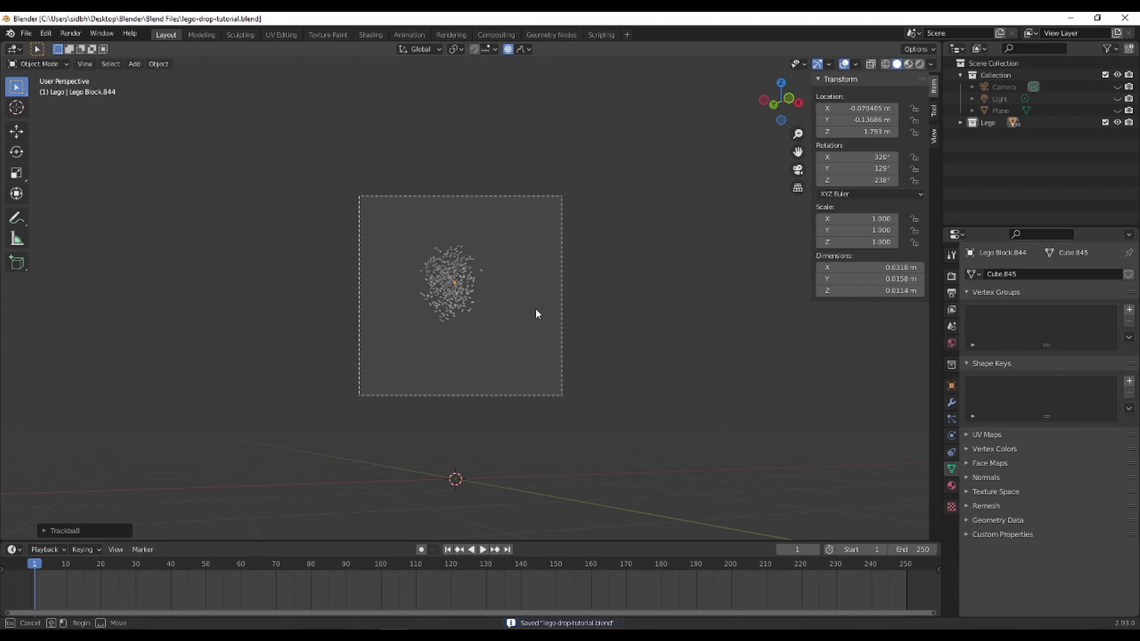
left_click(159, 63)
mouse_move(190, 345)
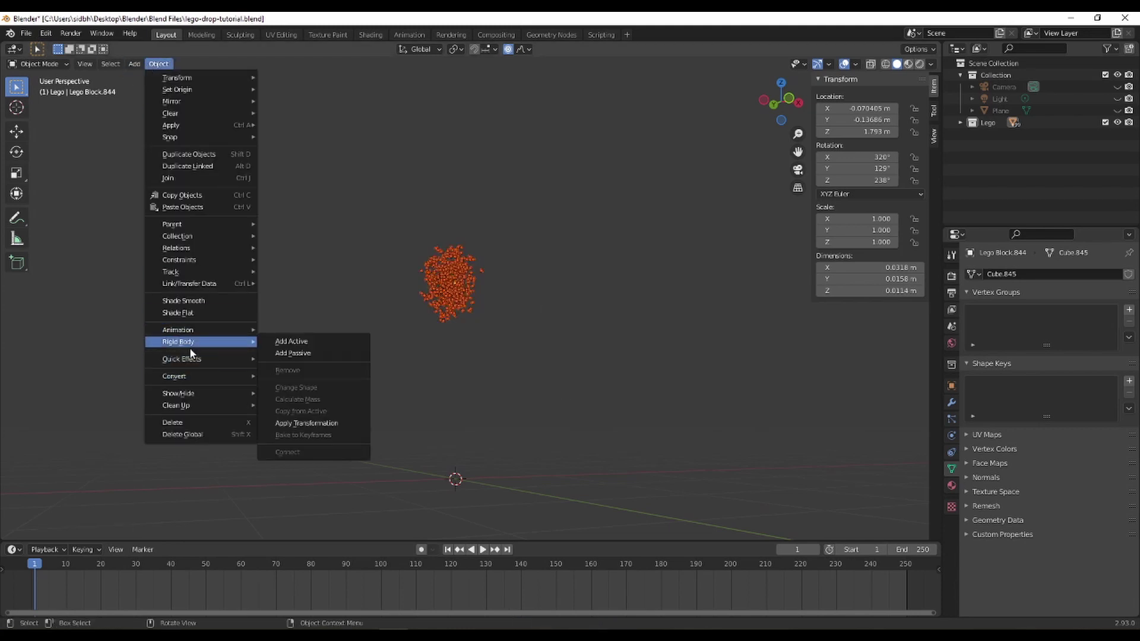
left_click(272, 347)
scroll(384, 302, "up", 6)
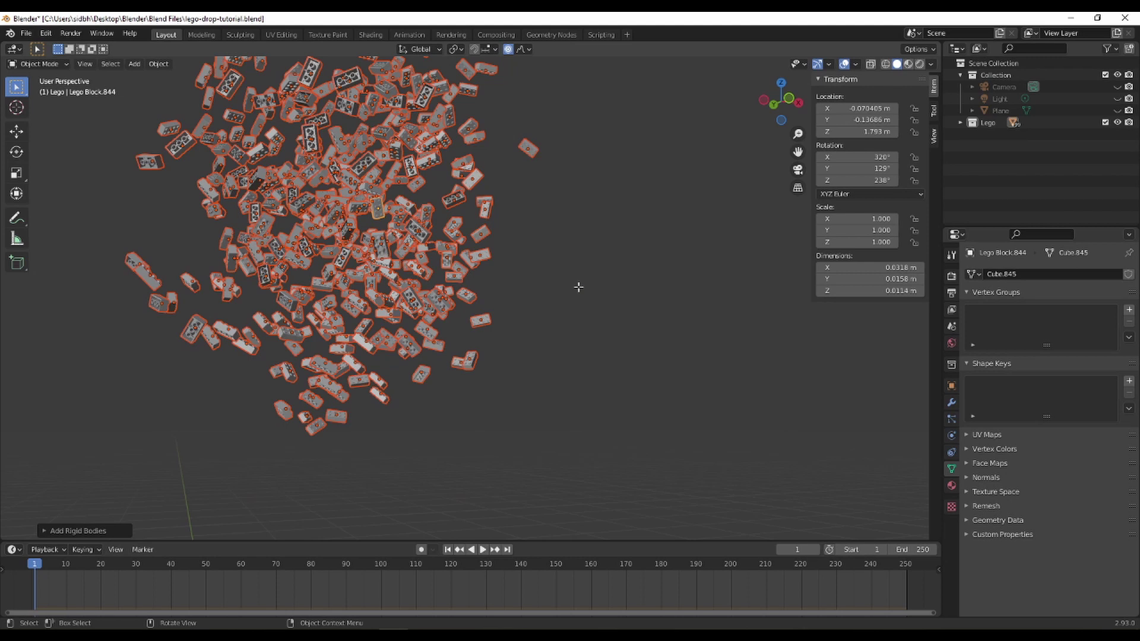
key("Tab")
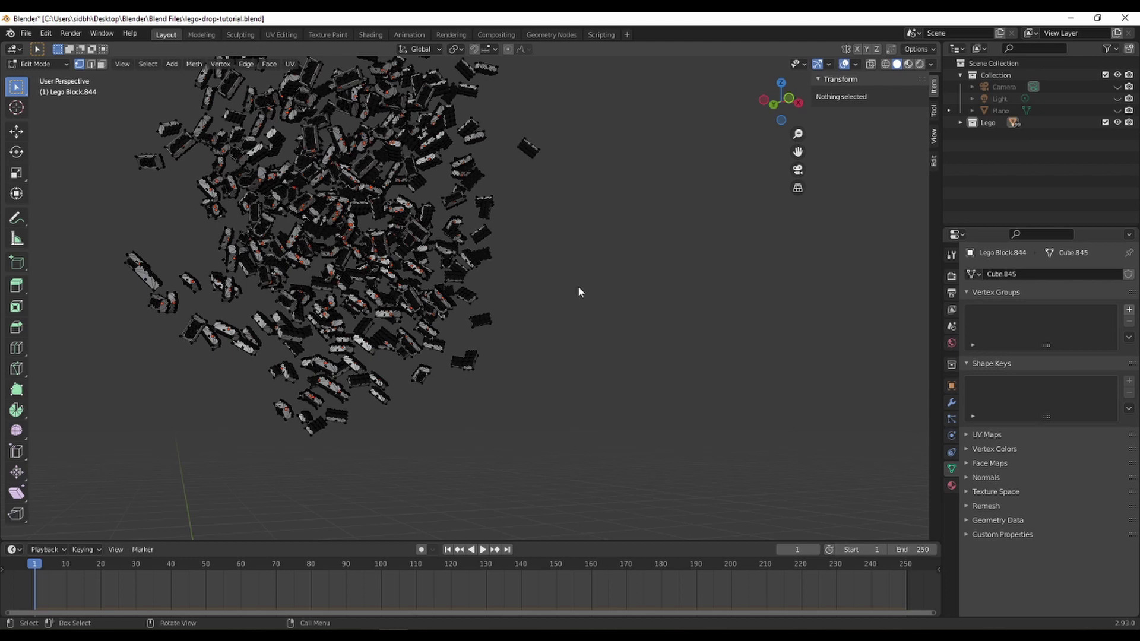
key("Tab")
scroll(571, 283, "down", 4)
Unhide the camera, light and slab, and leave everything deselected.
key("alt+a")
middle_click_drag(570, 281, 603, 309)
key("a")
key("Home")
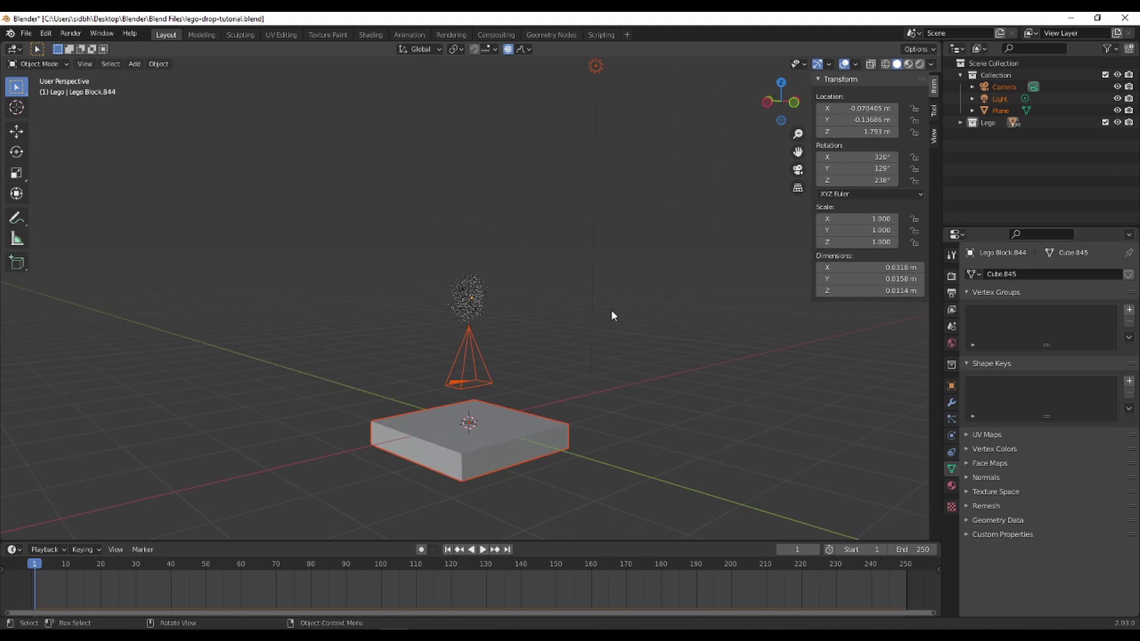
key("alt+a")
scroll(511, 293, "up", 6)
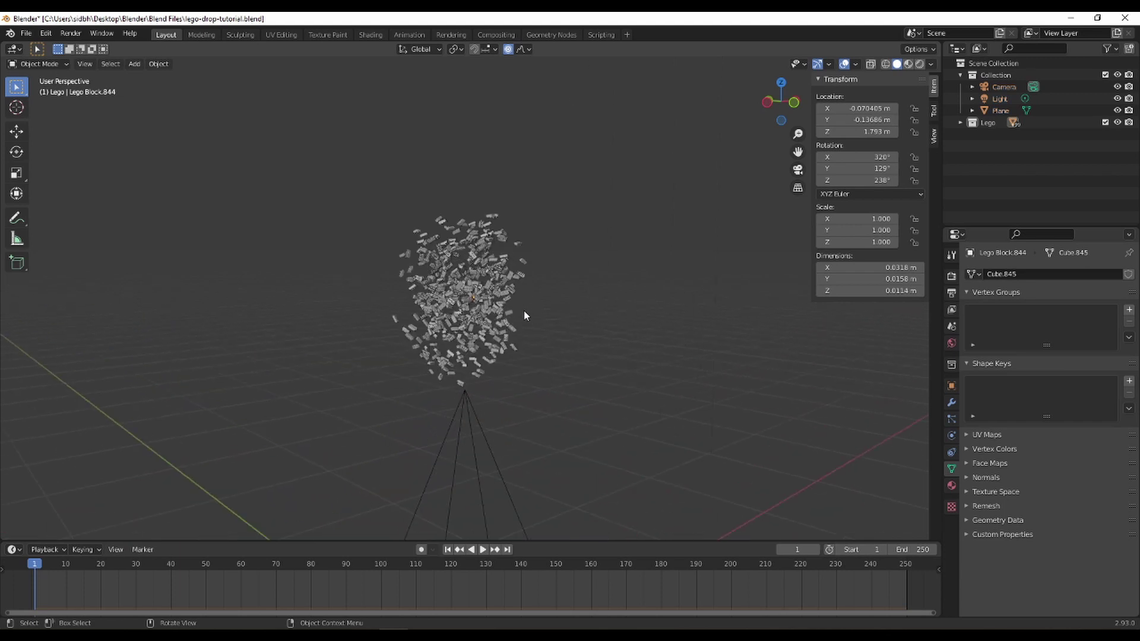
scroll(517, 142, "down", 2)
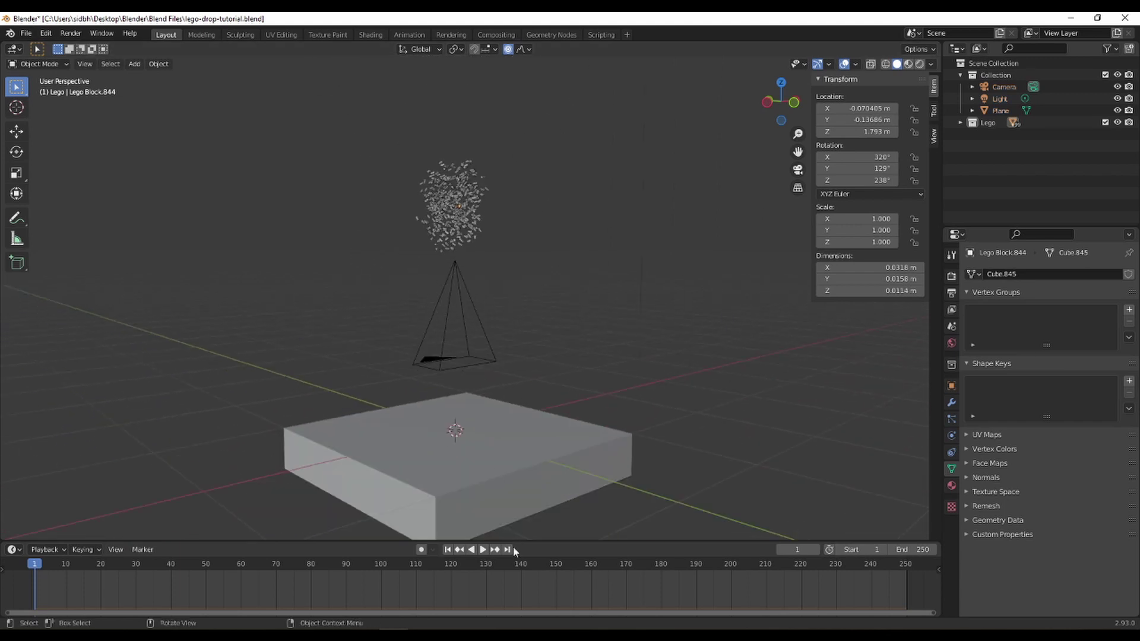
Play the simulation to check how the bricks fall, and return to frame 1.
left_click(483, 550)
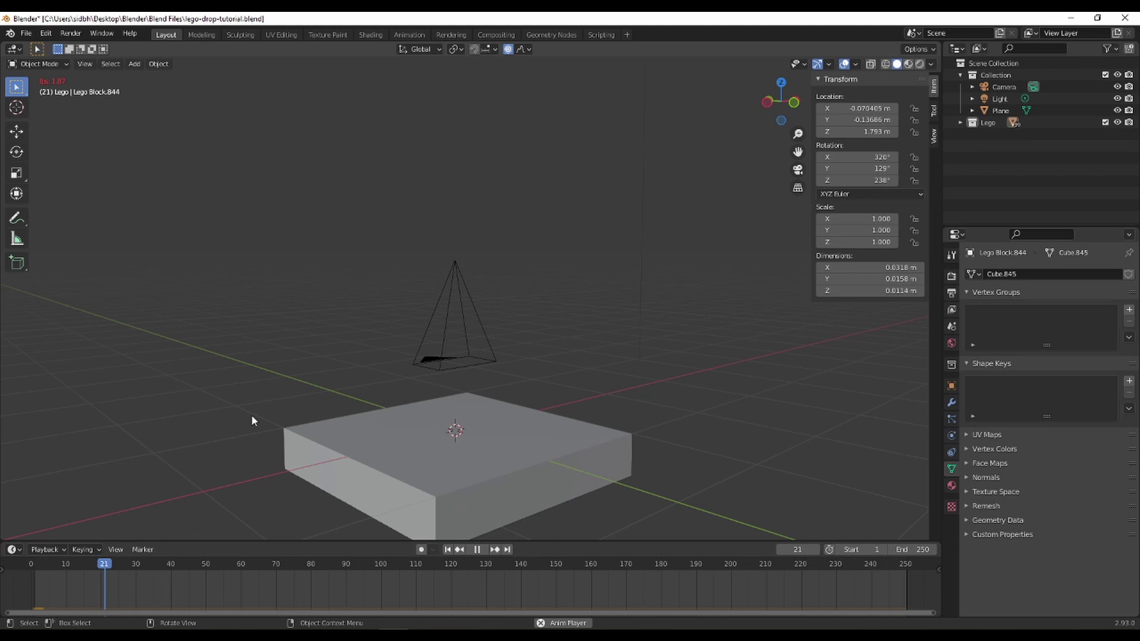
left_click(482, 549)
mouse_move(442, 457)
middle_mouse_down()
mouse_move(437, 404)
mouse_move(466, 430)
mouse_move(452, 442)
middle_mouse_up()
left_click(35, 569)
key("space")
key("space")
Select the slab below the camera and make it a passive rigid body.
left_click(453, 388)
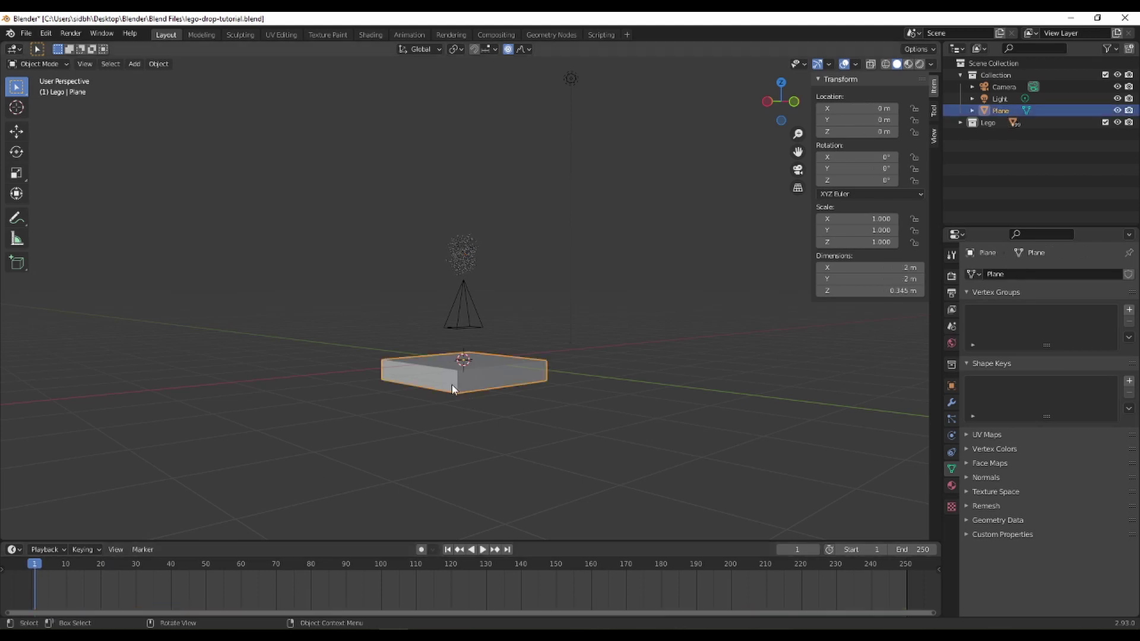
left_click(158, 65)
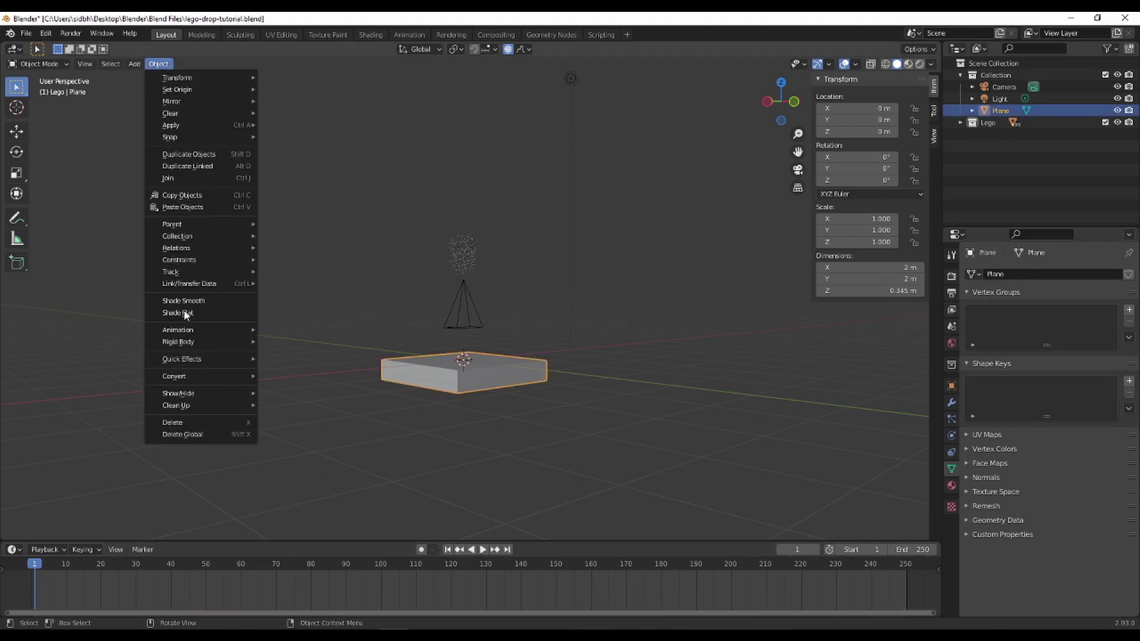
mouse_move(182, 342)
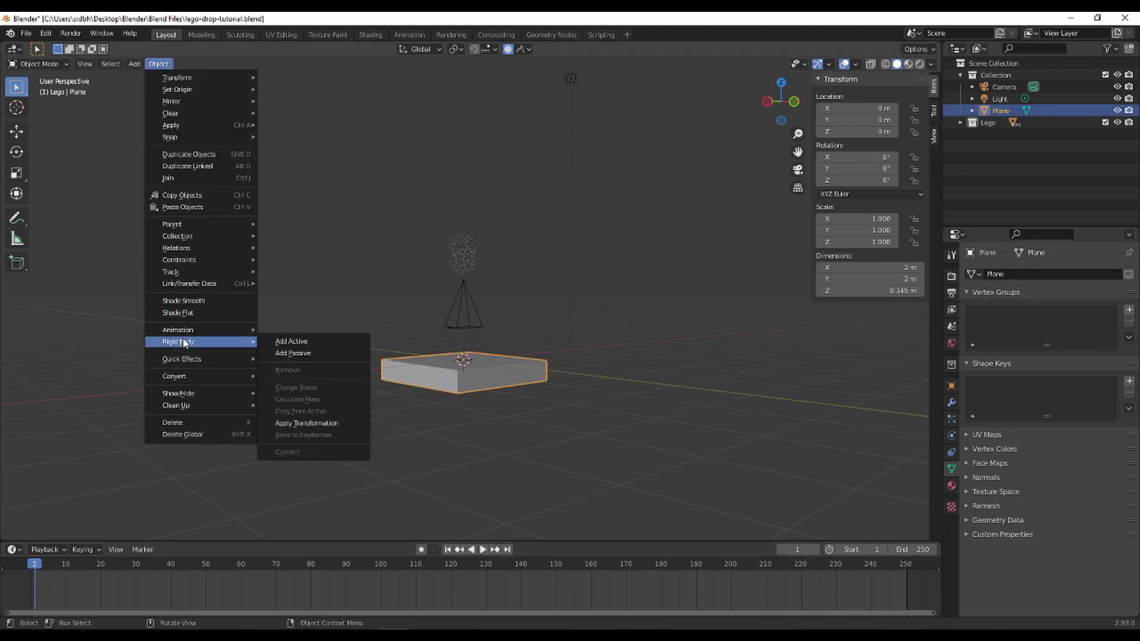
left_click(282, 354)
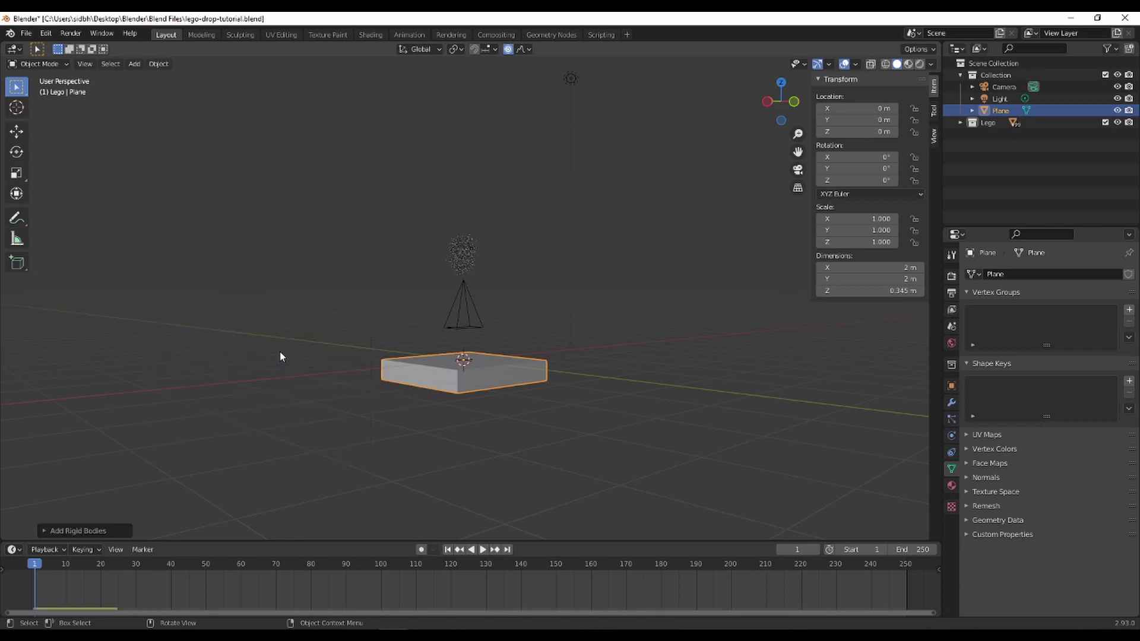
Play the simulation and examine up close how the bricks land and settle on the slab.
left_click(482, 550)
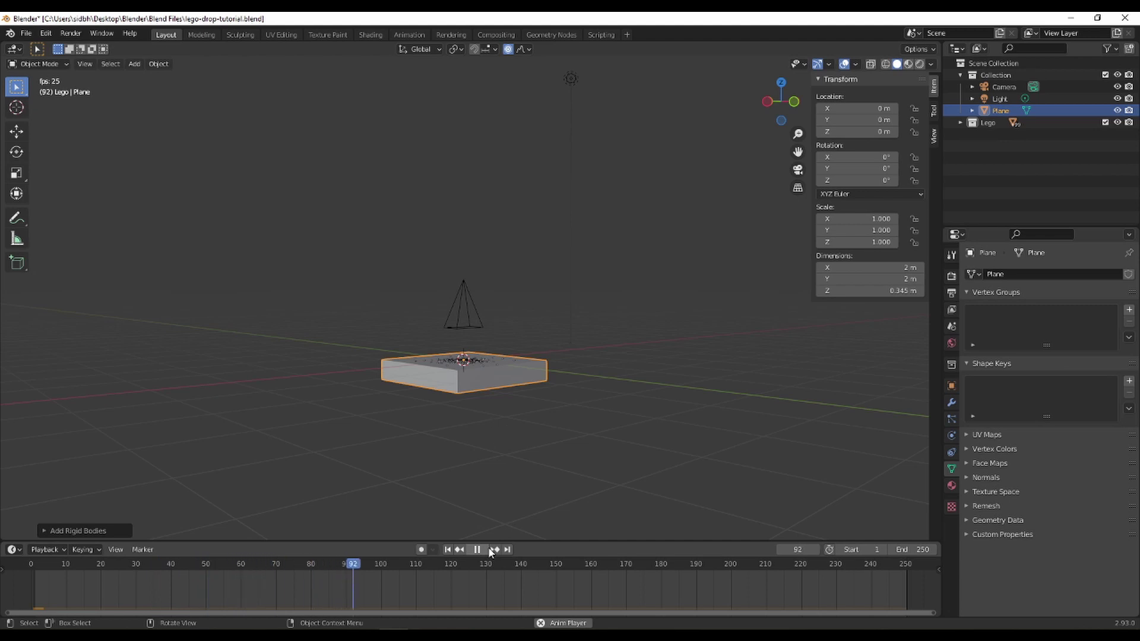
scroll(448, 375, "up", 5)
middle_click_drag(447, 380, 441, 408)
scroll(441, 413, "up", 8)
middle_click_drag(486, 329, 482, 301)
scroll(482, 304, "down", 3)
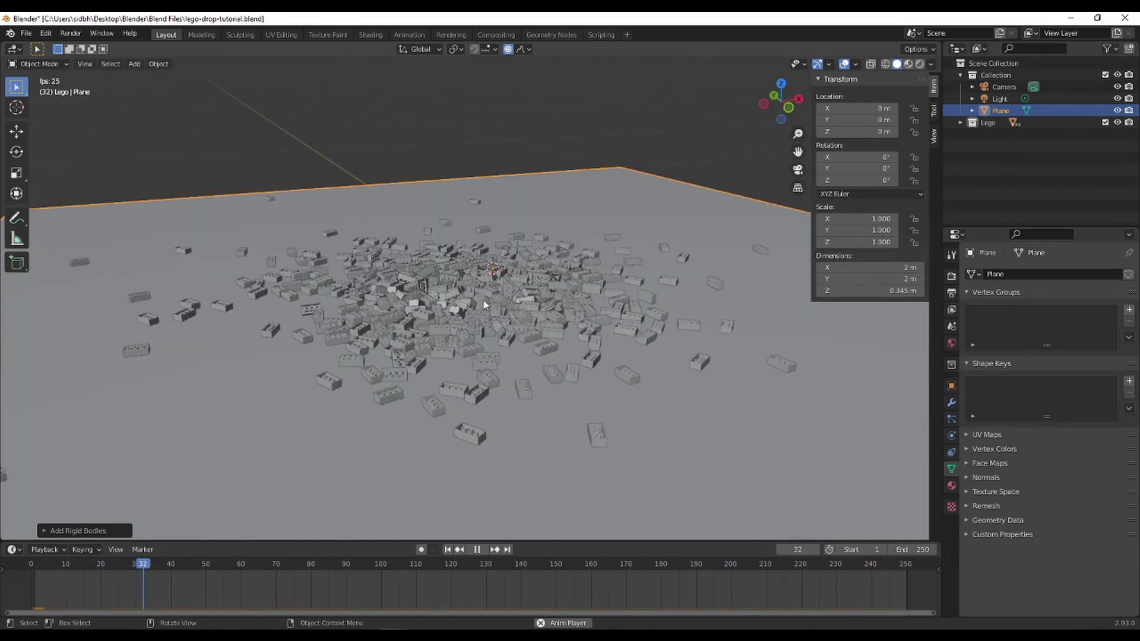
scroll(484, 304, "up", 6)
mouse_move(500, 301)
middle_mouse_down()
mouse_move(465, 300)
mouse_move(517, 306)
mouse_move(517, 295)
middle_mouse_up()
scroll(516, 296, "up", 5)
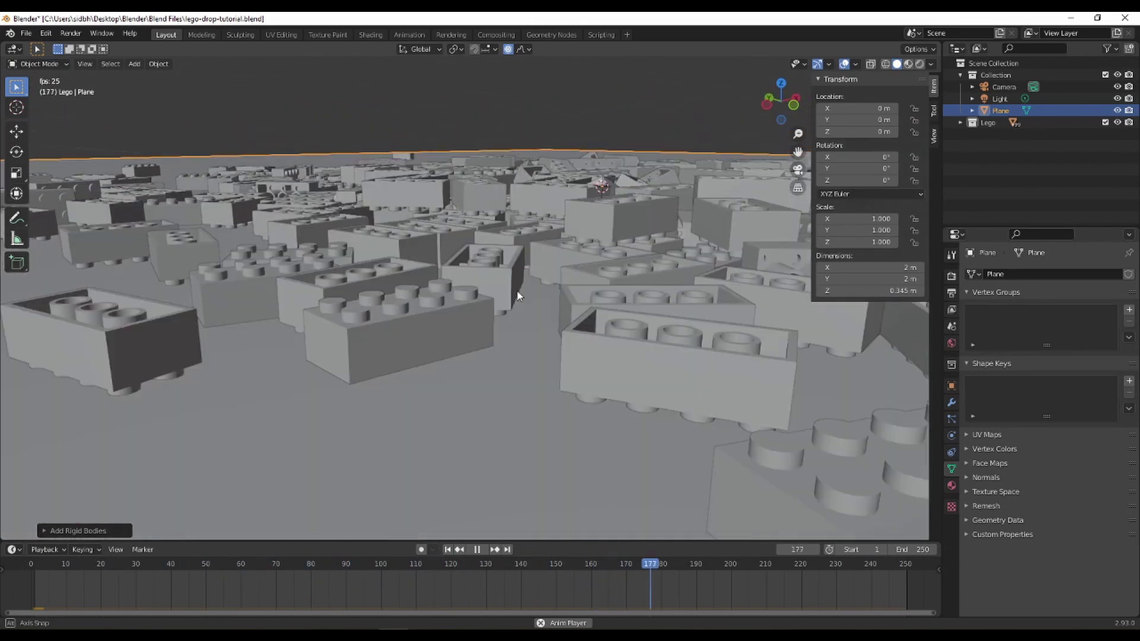
scroll(497, 297, "down", 3)
scroll(498, 296, "down", 10)
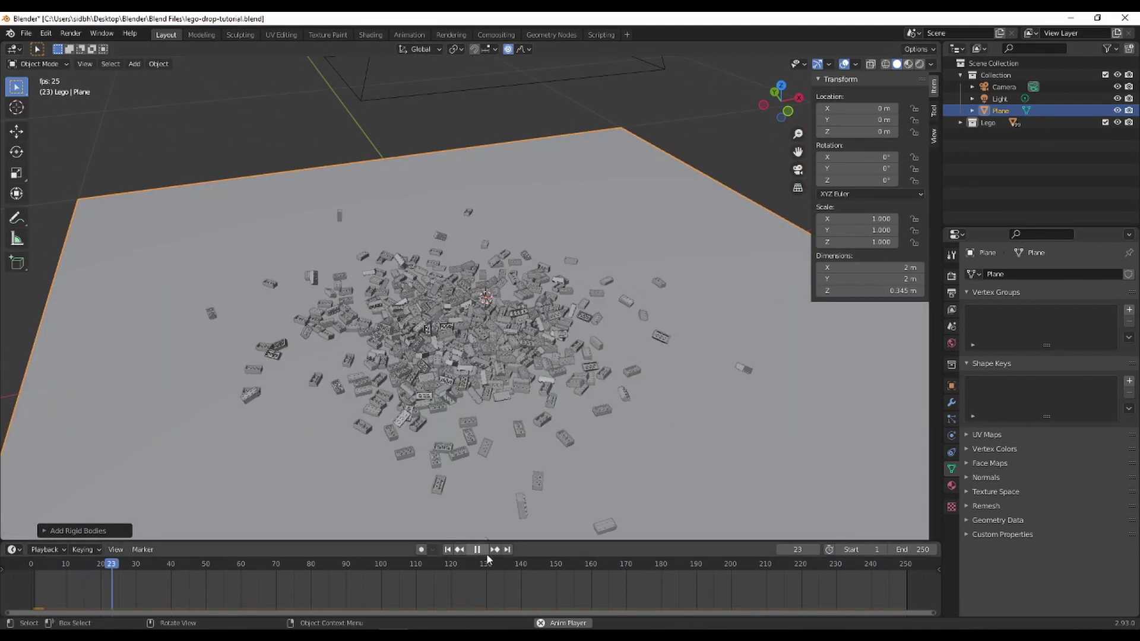
Pause the playback and check the brick pile through the camera, scrubbing to frame 34.
key("space")
middle_click_drag(511, 466, 571, 372)
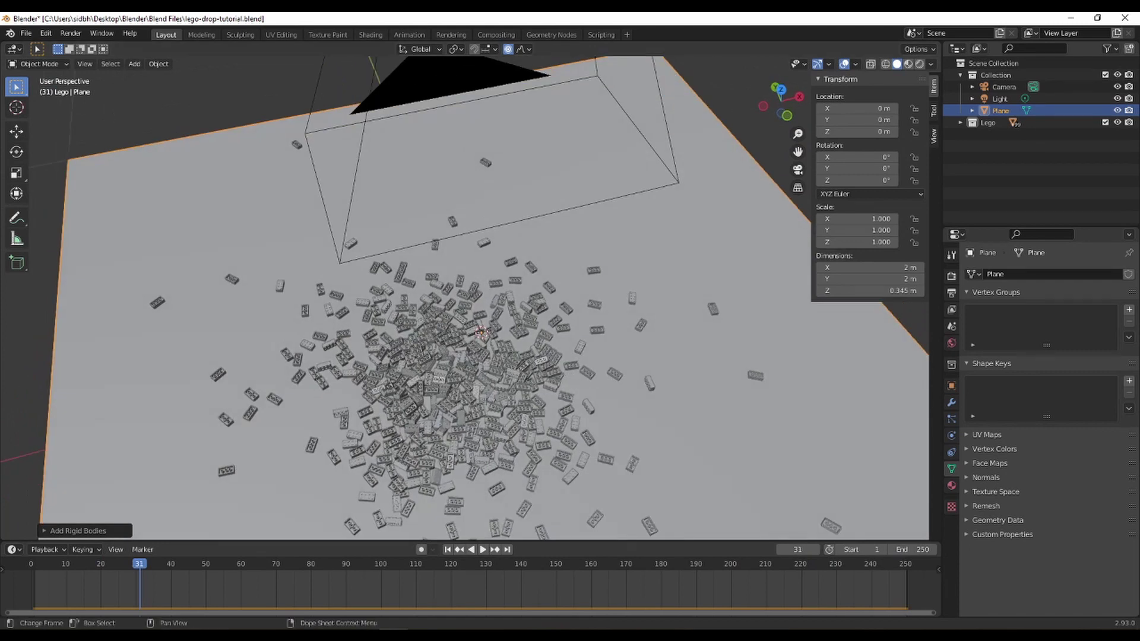
scroll(406, 379, "down", 4)
middle_click_drag(407, 382, 411, 450)
key("KP_0")
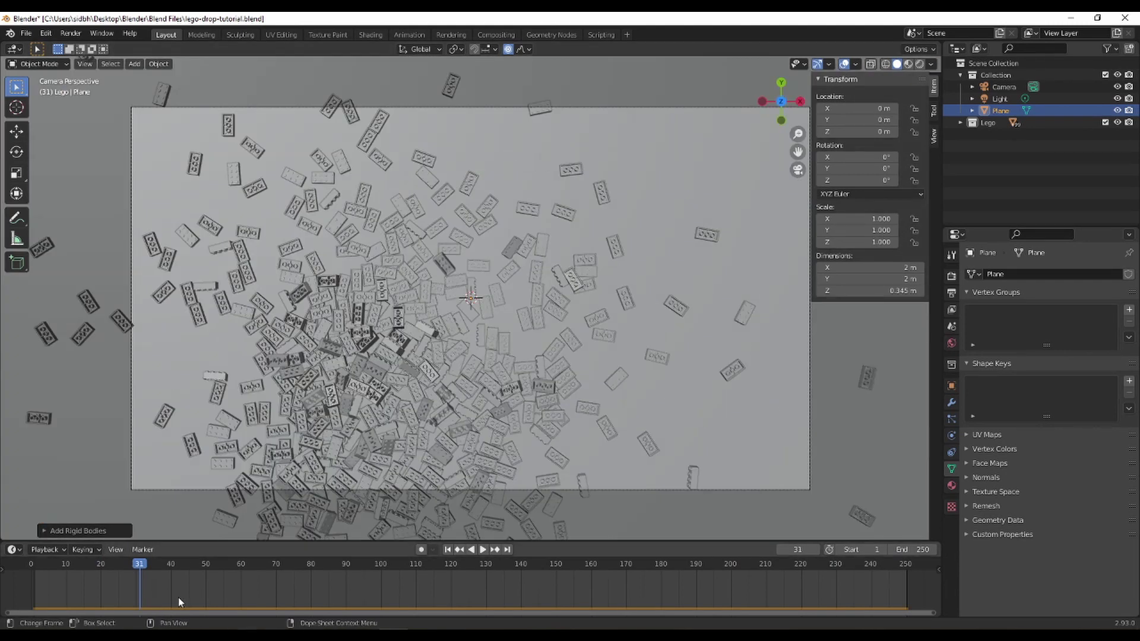
key("space")
left_click_drag(89, 564, 150, 572)
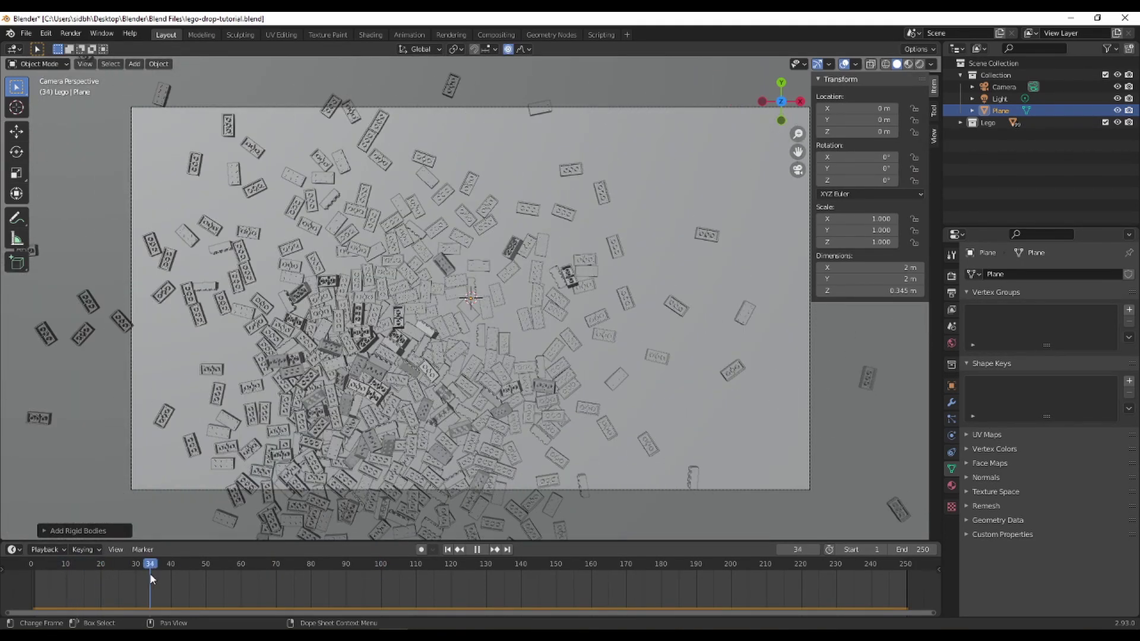
Examine the landed bricks from an angled view outside the camera while scrubbing to frame 79.
scroll(429, 359, "up", 5)
left_click(421, 366)
middle_click_drag(405, 382, 446, 299)
scroll(459, 333, "up", 3)
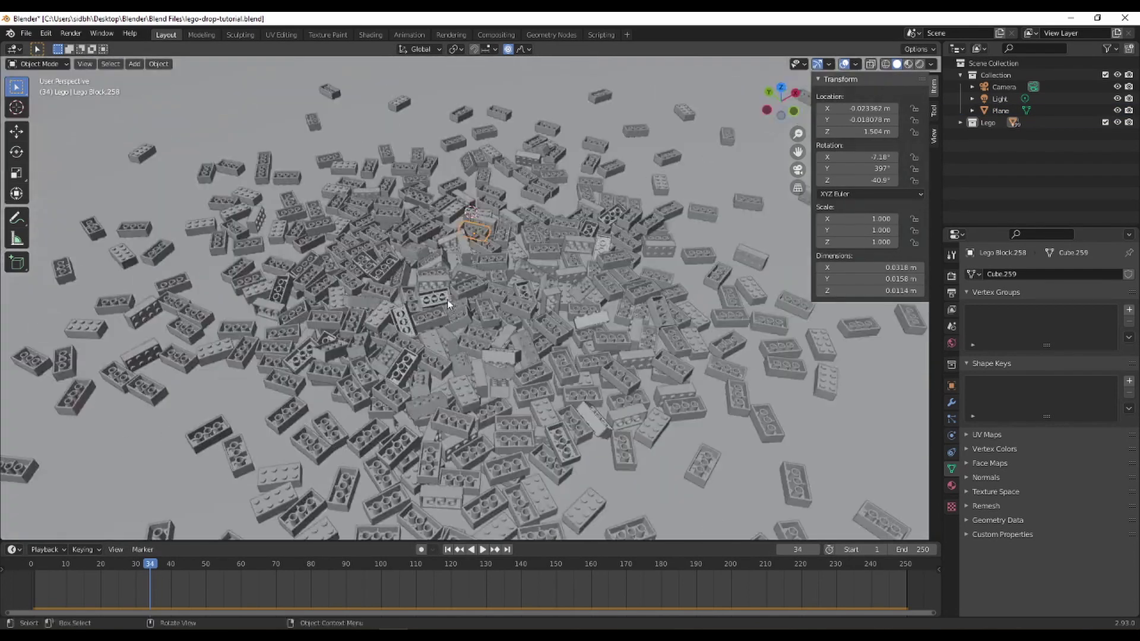
left_click_drag(134, 564, 307, 571)
mouse_move(543, 409)
middle_mouse_down()
mouse_move(500, 415)
mouse_move(500, 436)
mouse_move(524, 437)
mouse_move(551, 400)
middle_mouse_up()
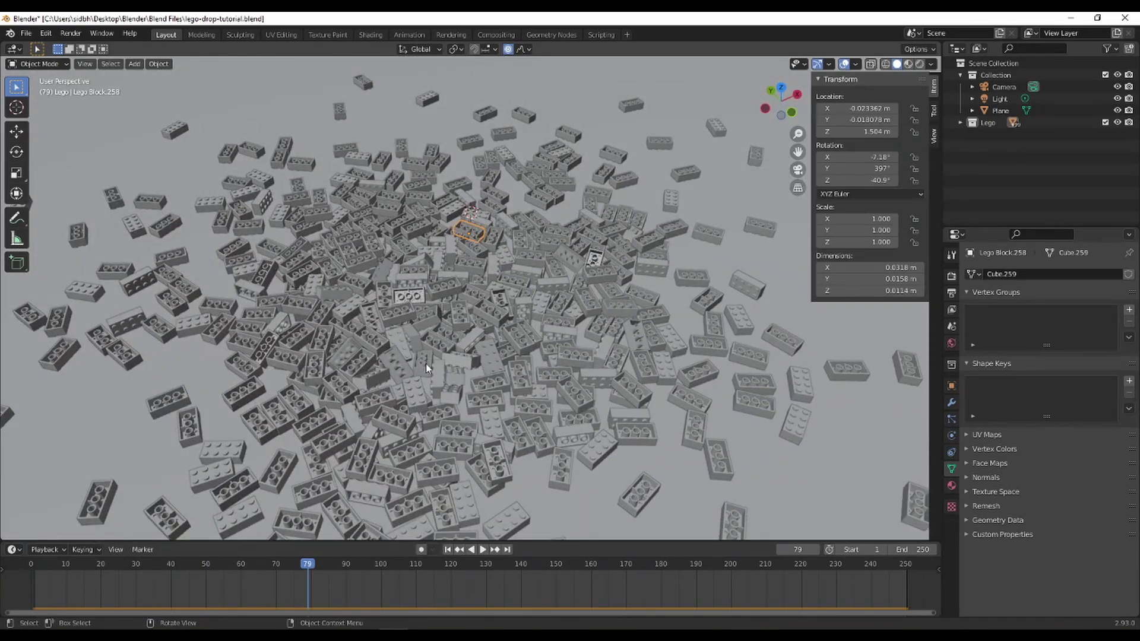
middle_click_drag(462, 350, 449, 383)
Scrub between about frames 77 and 92 in camera view to examine the settling bricks.
key("KP_0")
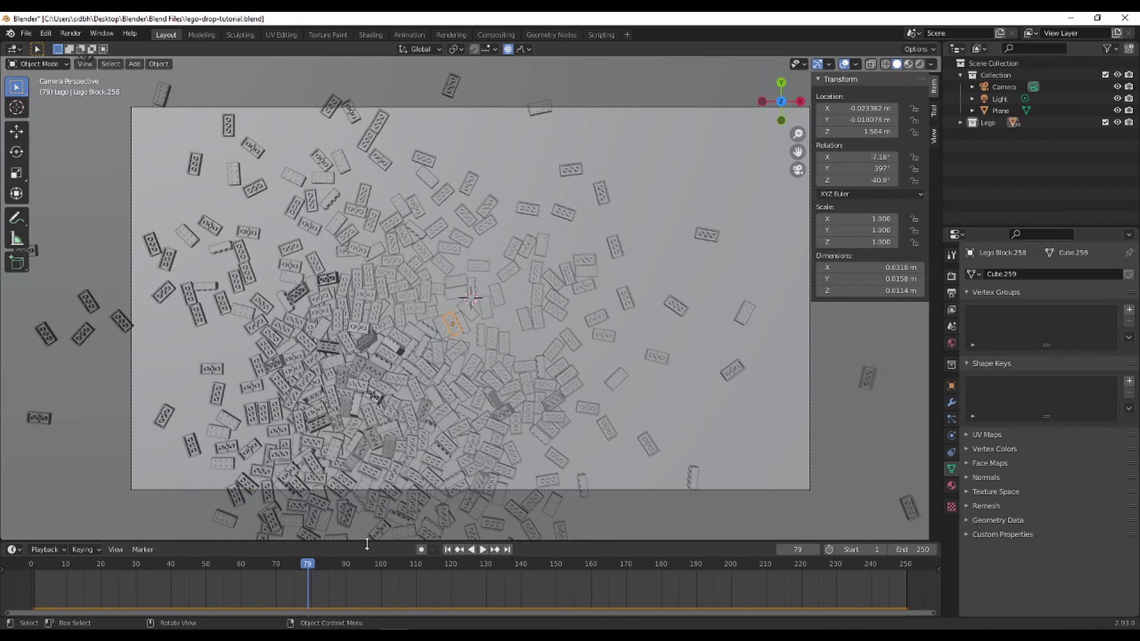
key("space")
left_click(302, 567)
left_click(315, 567)
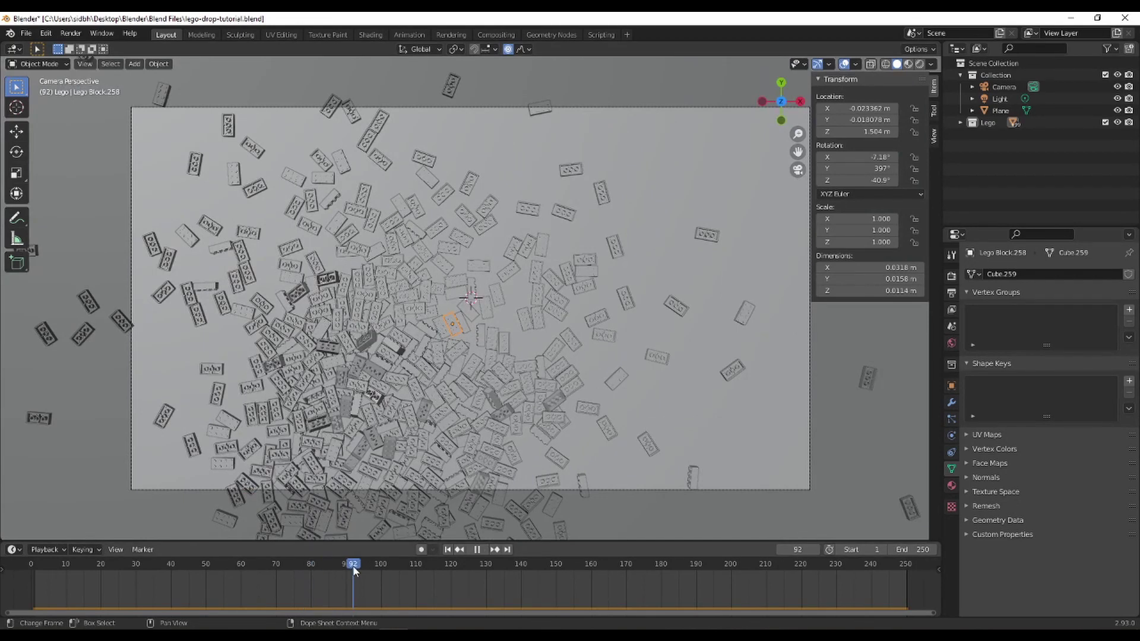
left_click(314, 567)
mouse_move(314, 566)
left_mouse_down()
mouse_move(234, 565)
mouse_move(302, 568)
left_mouse_up()
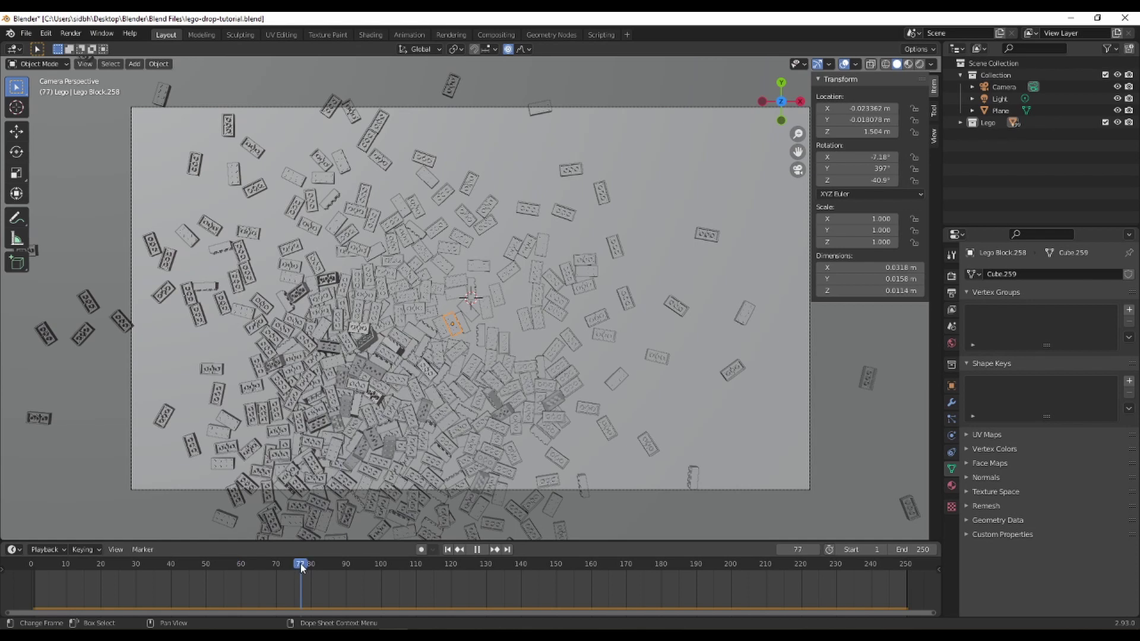
left_click(311, 564)
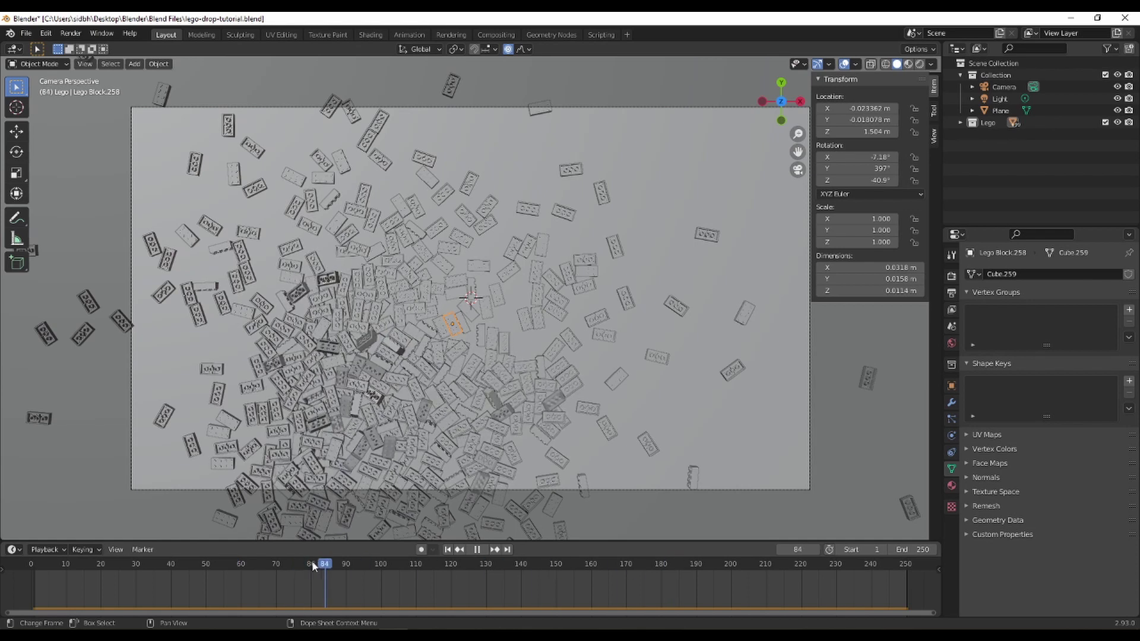
Return the animation to frame 1 and leave the camera view.
left_click_drag(526, 568, 28, 563)
key("Escape")
key("KP_0")
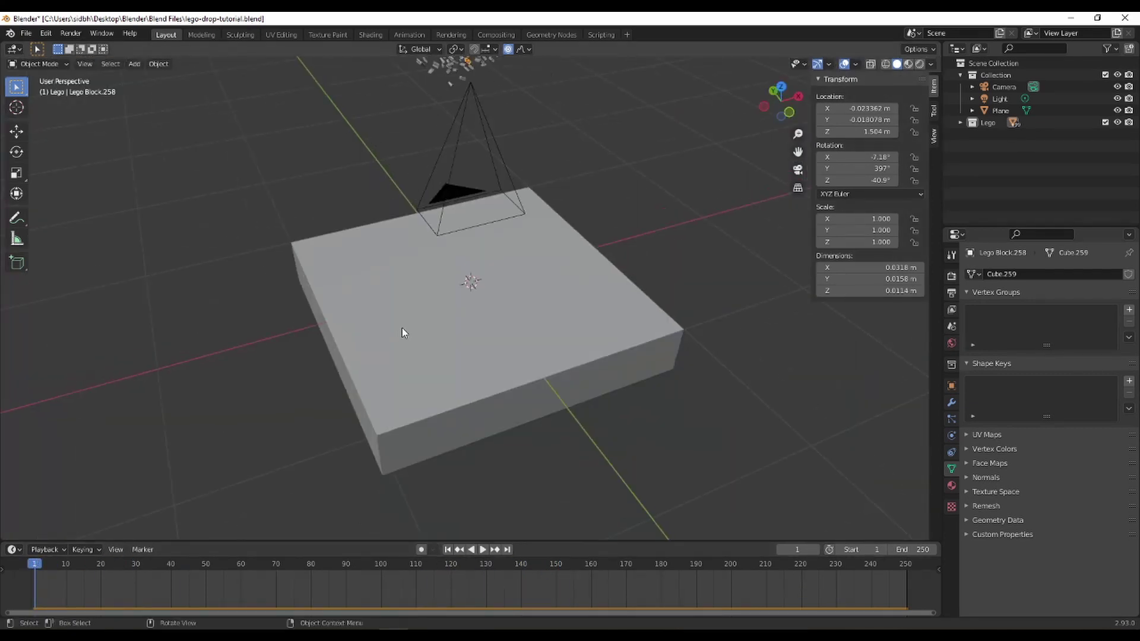
Try a rotation around one brick at the cloud's edge with Random falloff and the proportional size reduced to 0.20.
scroll(401, 328, "down", 3)
scroll(507, 229, "up", 2)
middle_click_drag(507, 229, 549, 283)
middle_click_drag(556, 241, 422, 176)
middle_click_drag(423, 254, 663, 219)
key("r")
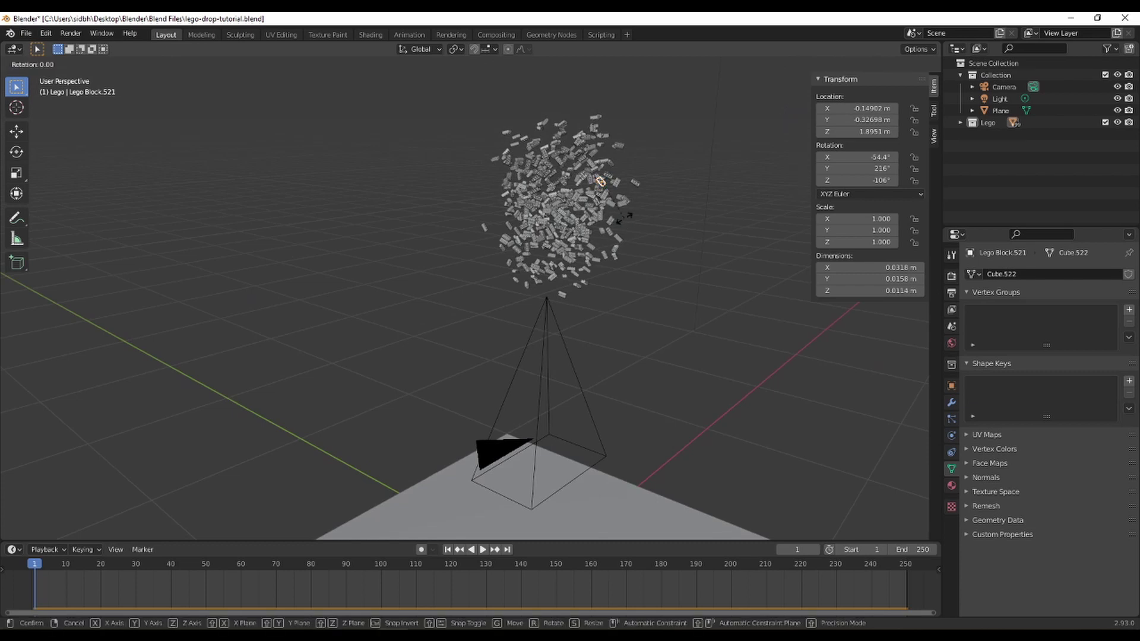
key("Escape")
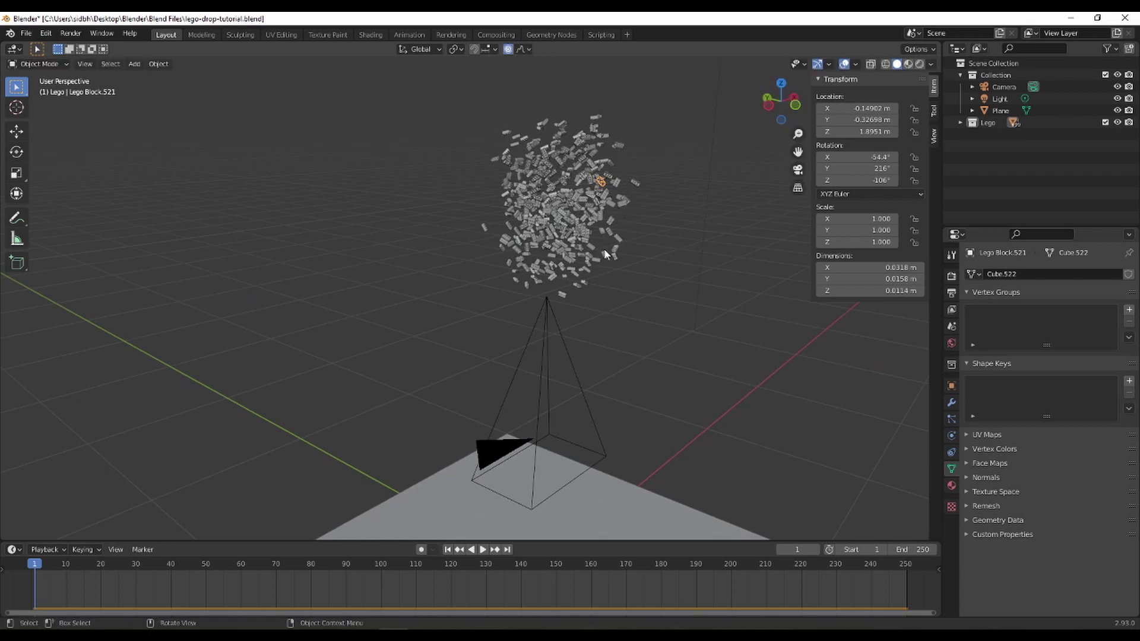
middle_click_drag(604, 247, 608, 243)
key("r")
scroll(608, 243, "up", 5)
scroll(609, 243, "up", 3)
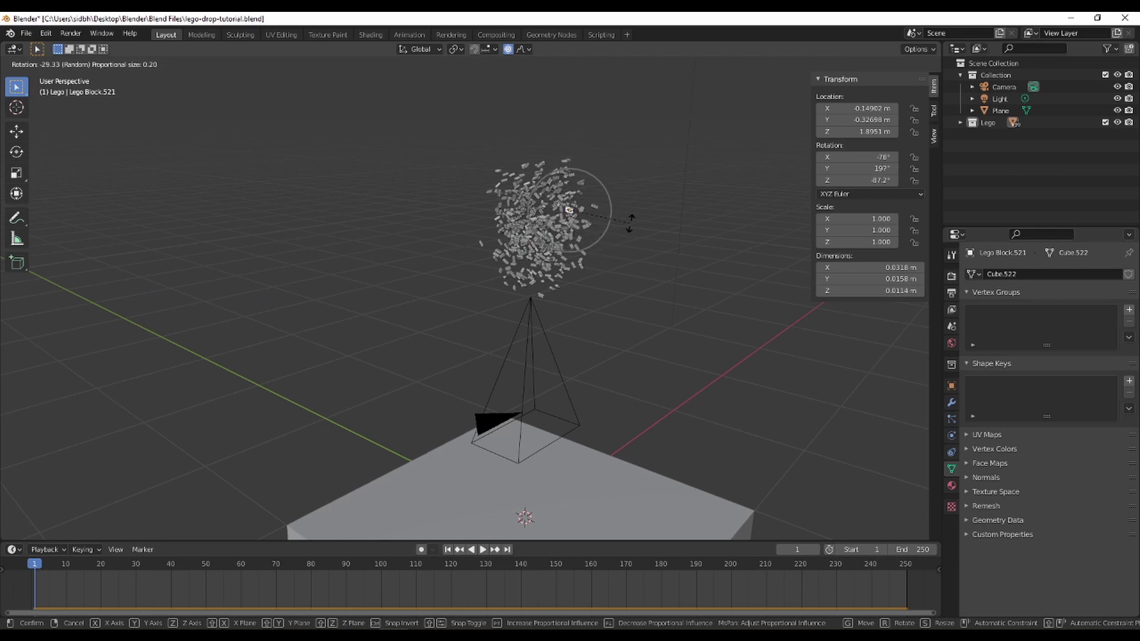
left_click(603, 237)
Bake the rigid body simulation of all the bricks to keyframes from frame 1 to 250 with a frame step of 1.
middle_click_drag(566, 245, 460, 288)
middle_click_drag(429, 311, 520, 247)
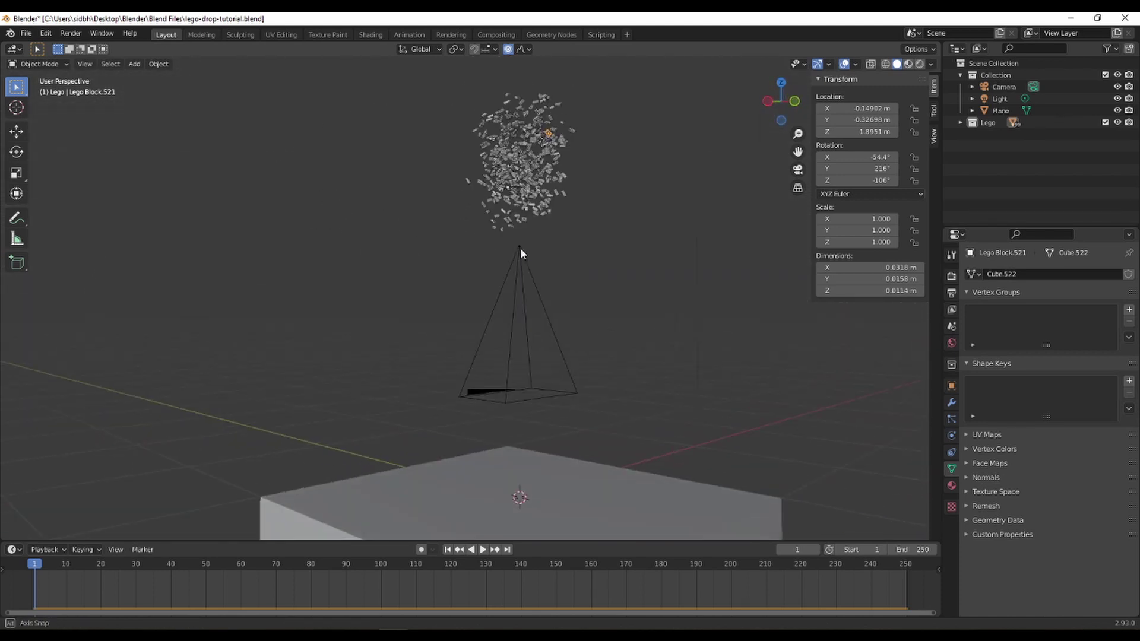
scroll(520, 248, "down", 5)
left_click_drag(385, 146, 529, 286)
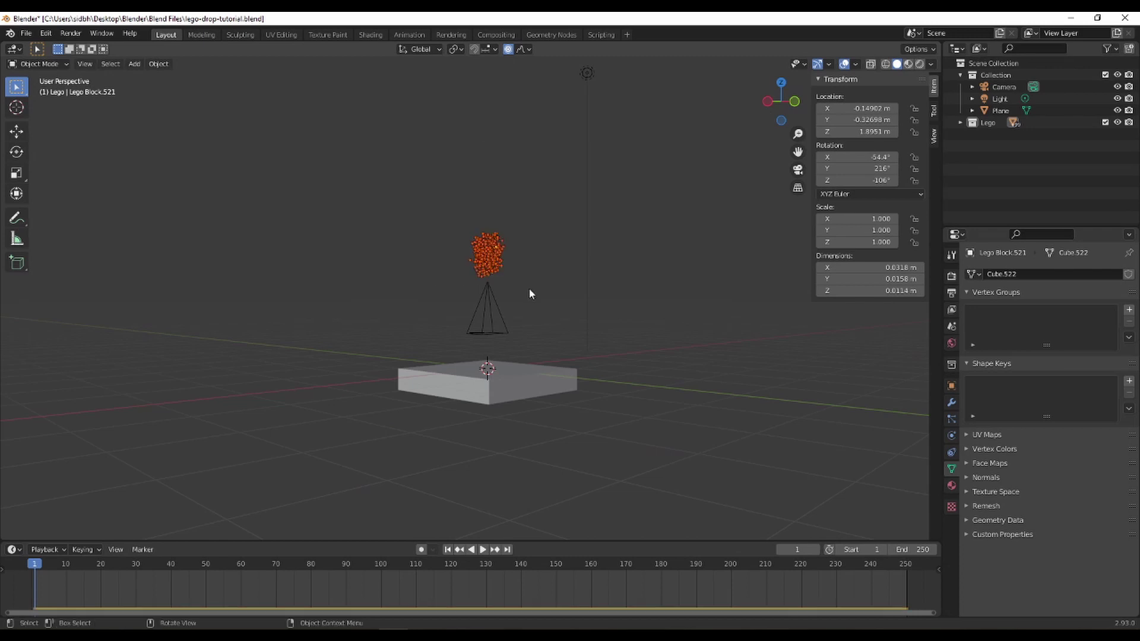
scroll(529, 288, "up", 3)
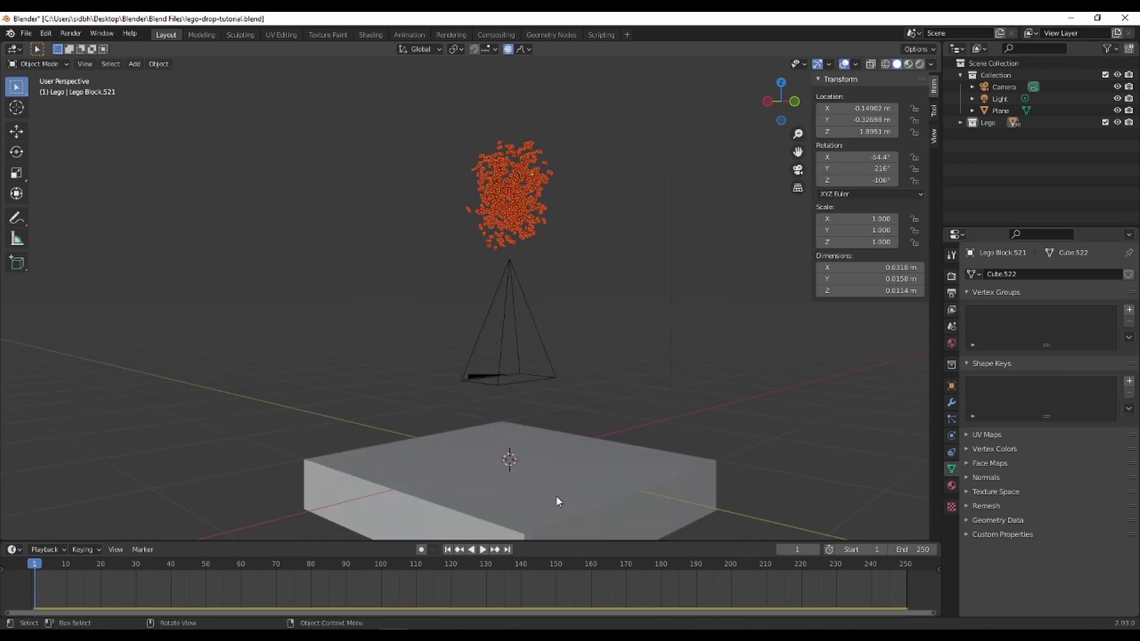
middle_click_drag(556, 495, 486, 315)
middle_click_drag(343, 225, 416, 190)
left_click(158, 63)
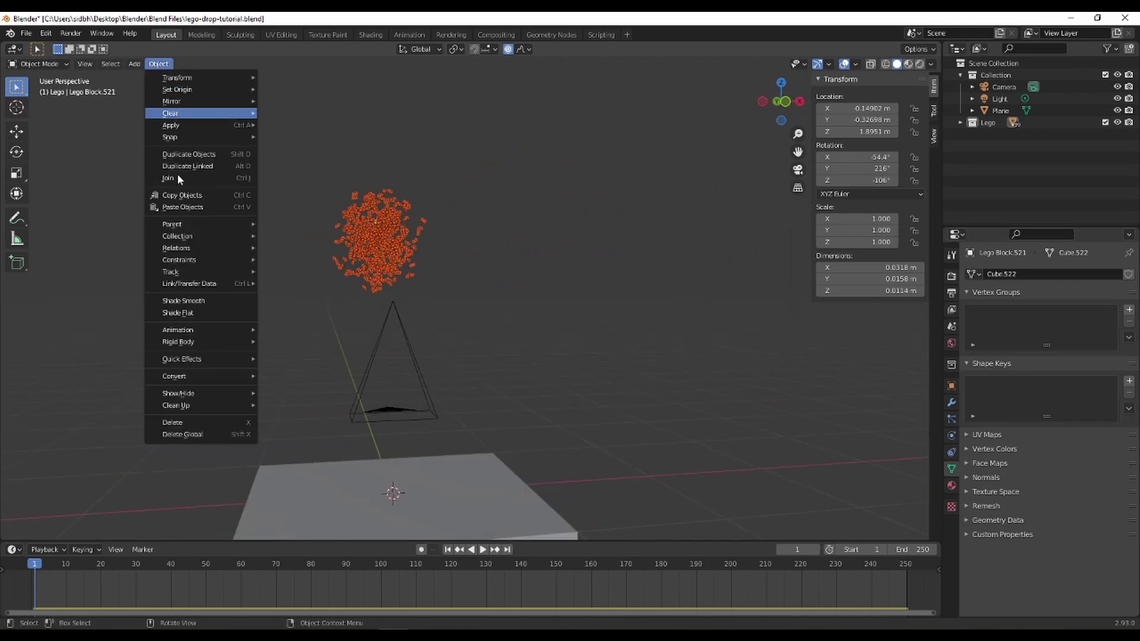
mouse_move(178, 342)
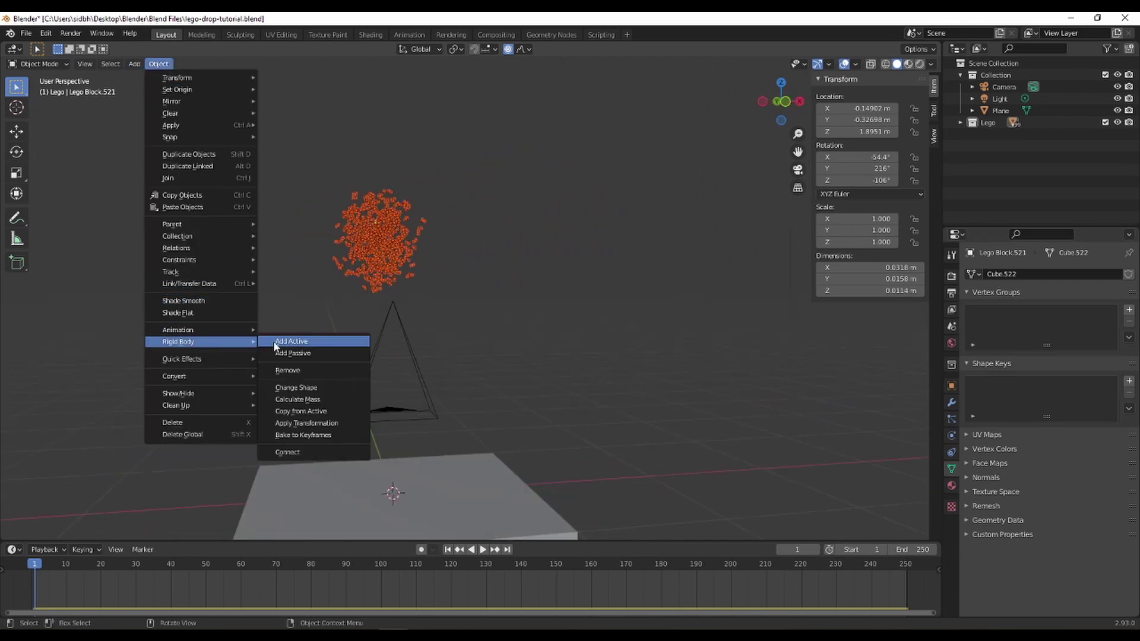
left_click(290, 435)
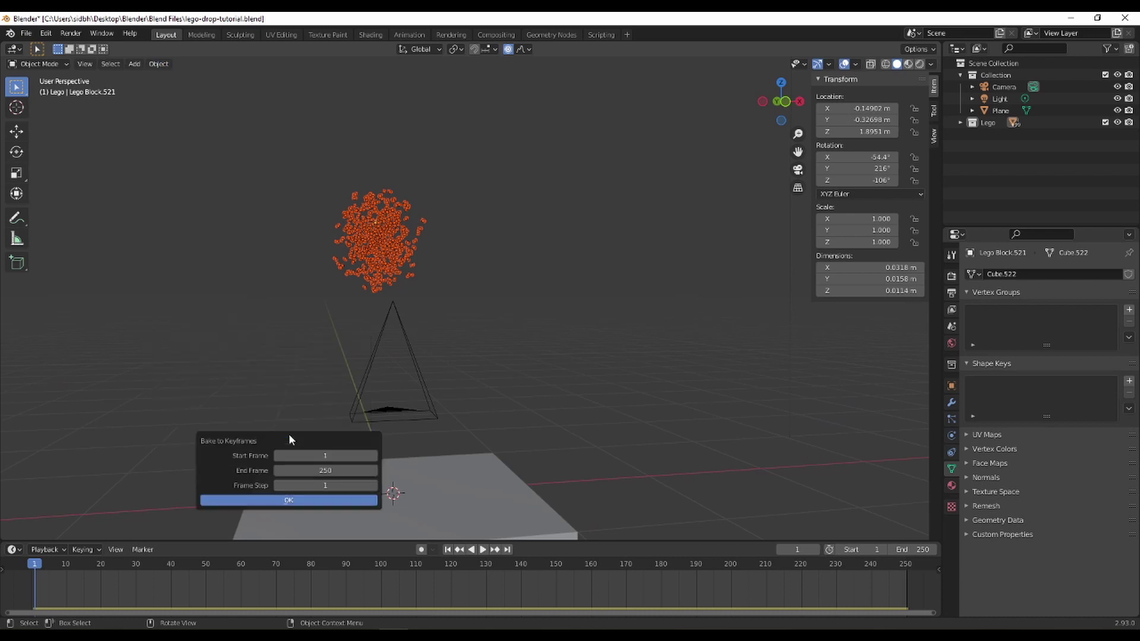
left_click(299, 504)
left_click(272, 501)
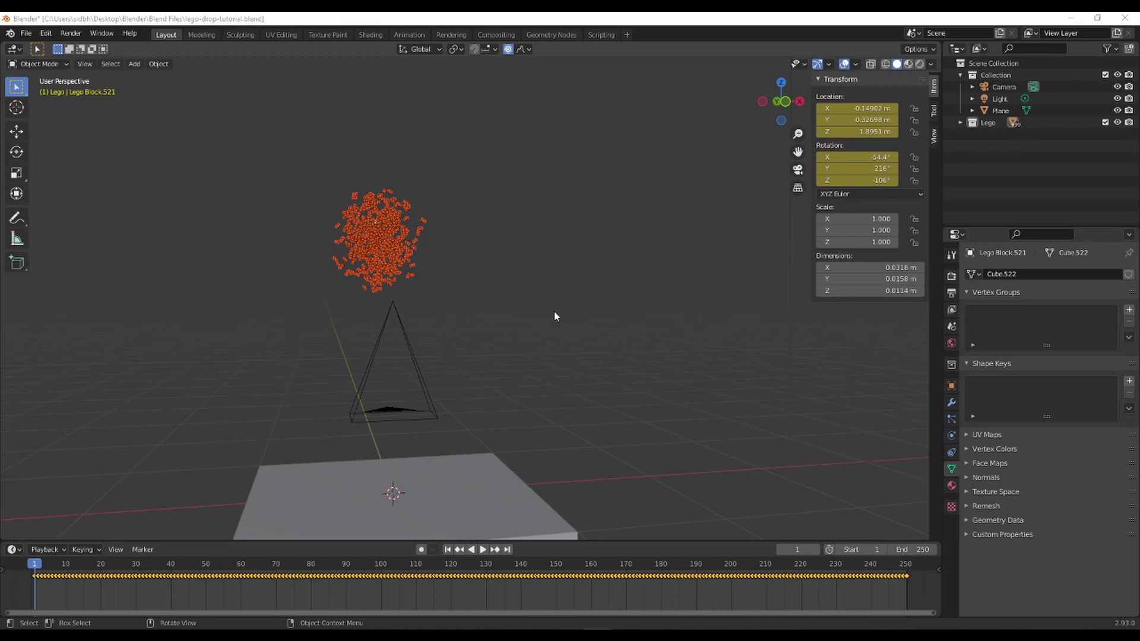
Play the baked brick drop in camera view and stop at frame 54.
middle_click_drag(559, 320, 526, 368)
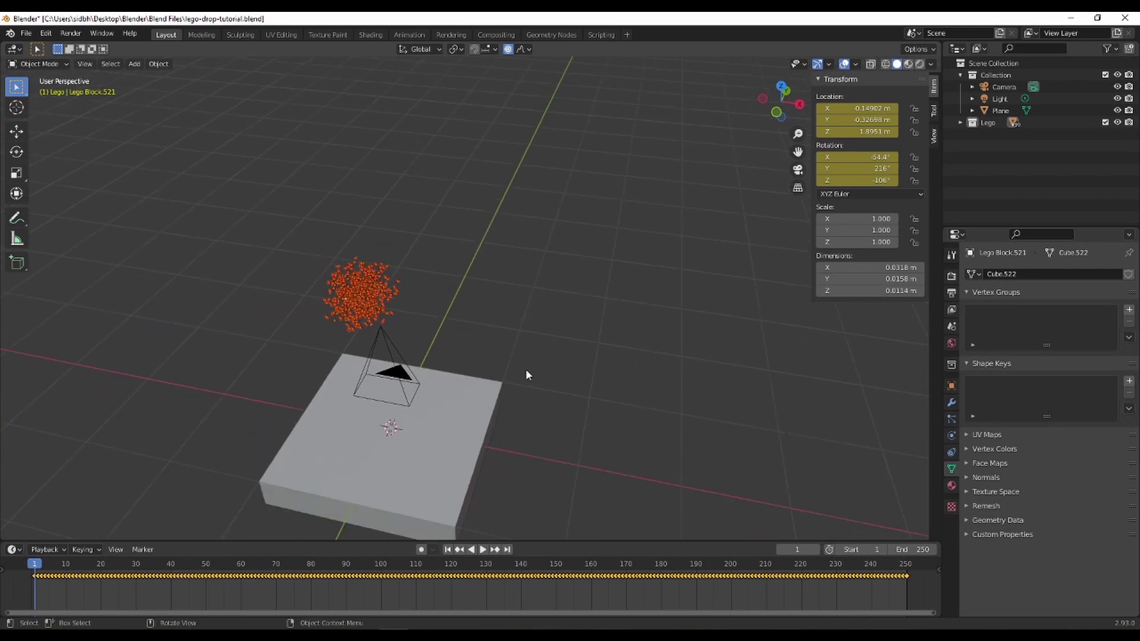
key("KP_0")
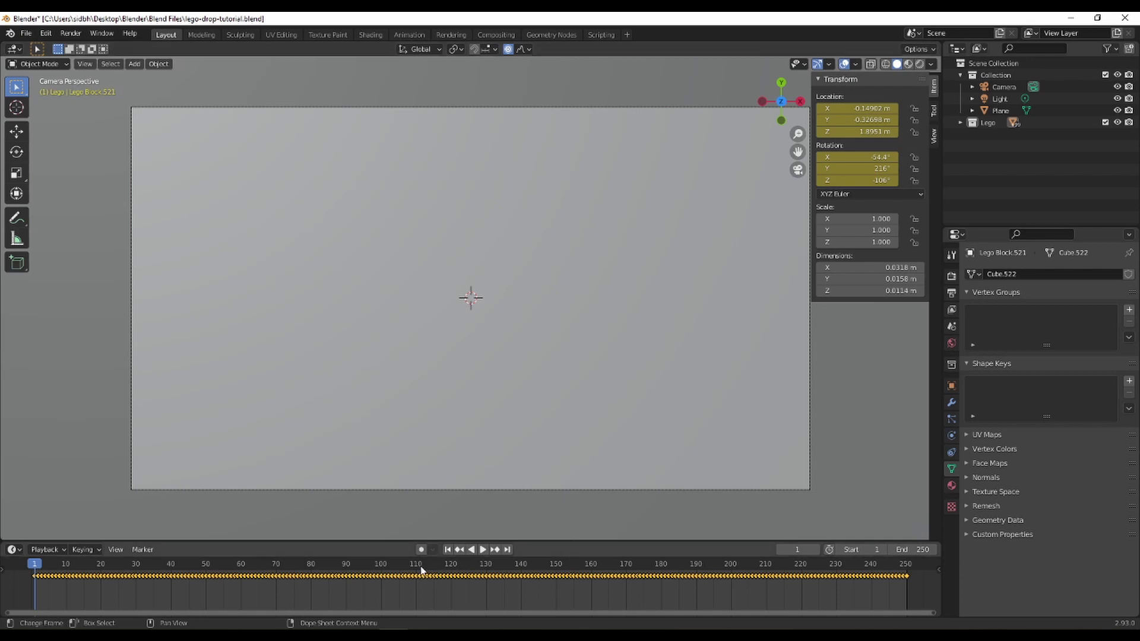
left_click(182, 561)
key("space")
key("space")
Select the camera and set its X and Y locations to -0.11 m to centre the landed bricks in the frame.
left_click_drag(870, 109, 831, 110)
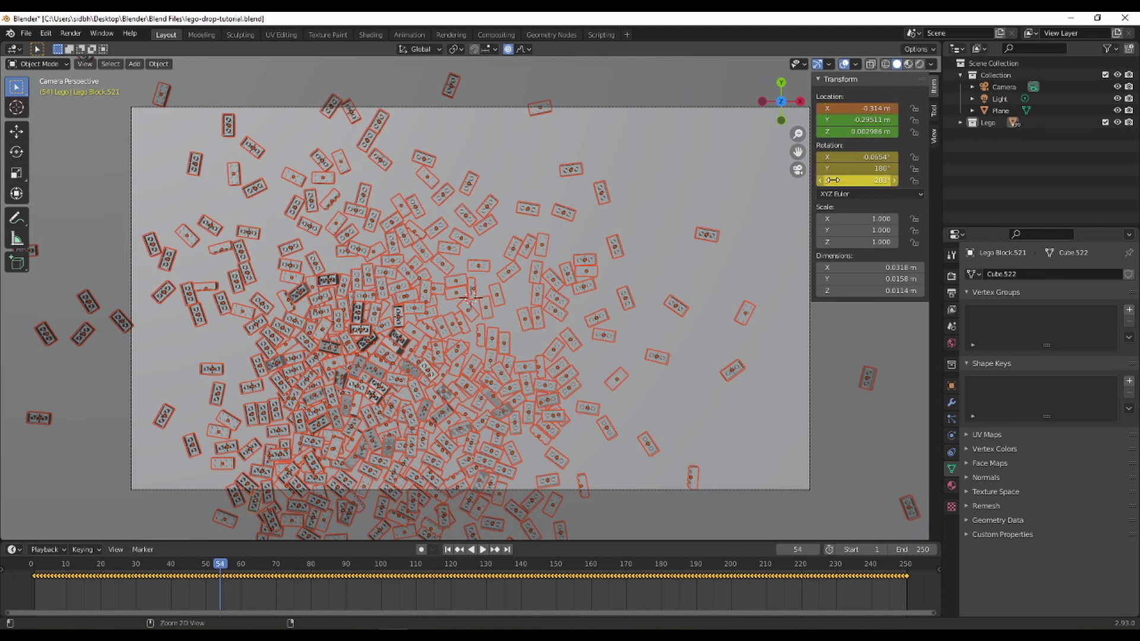
key("ctrl+z")
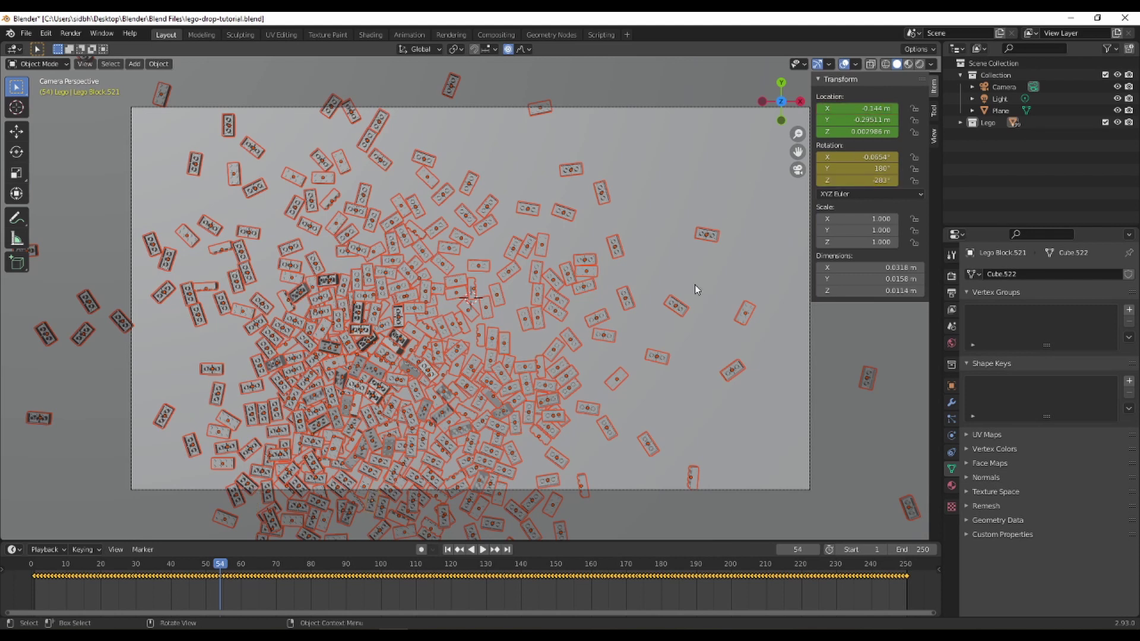
left_click(811, 355)
middle_click_drag(810, 354, 565, 189)
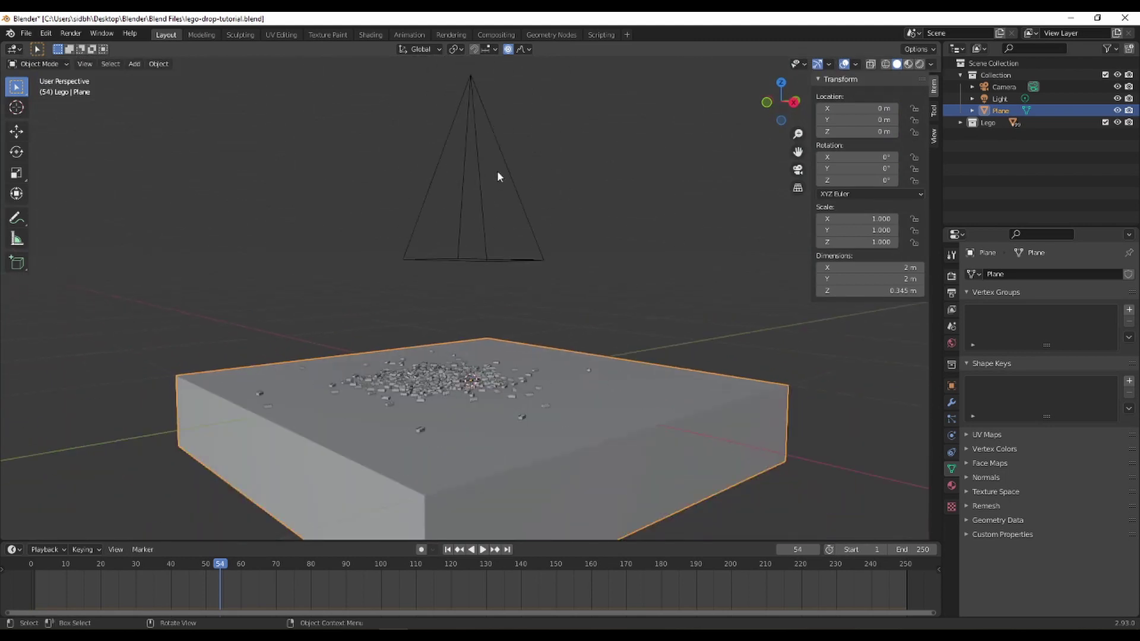
left_click(514, 177)
key("KP_0")
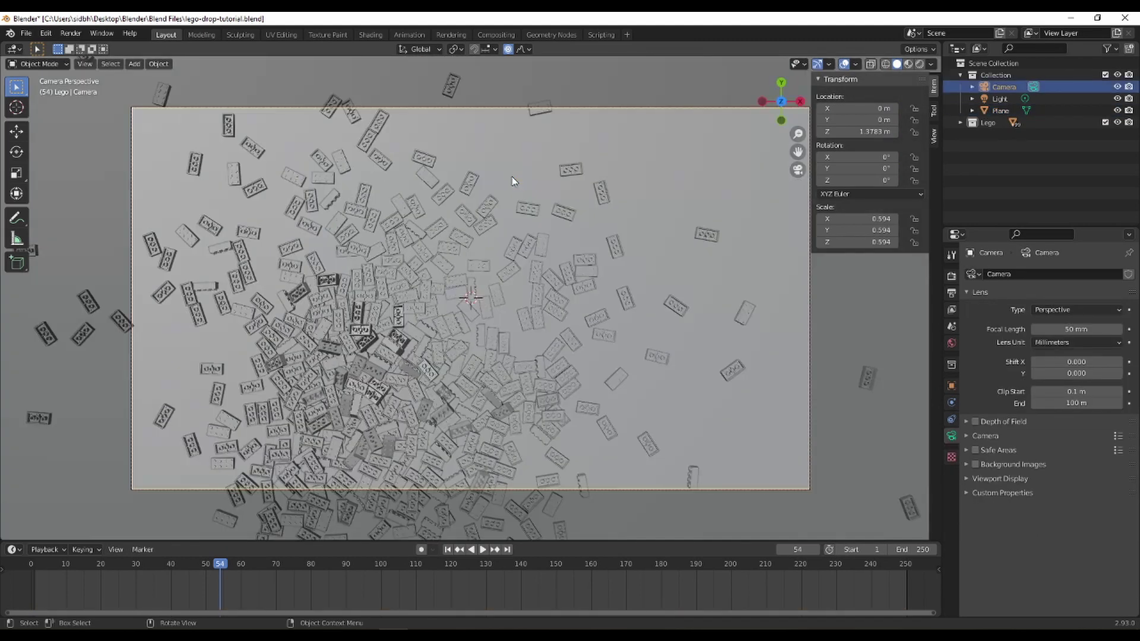
mouse_move(850, 108)
left_mouse_down()
mouse_move(832, 109)
mouse_move(841, 119)
left_mouse_up()
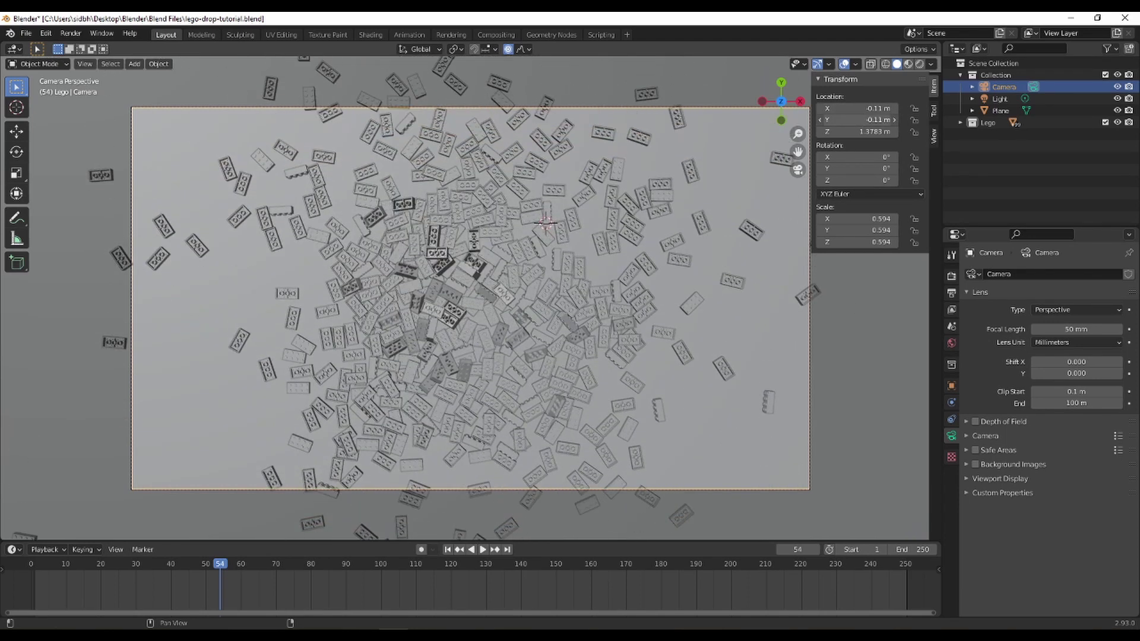
Replay the drop through the repositioned camera and scrub to frame 79.
left_click_drag(223, 568, 43, 569)
left_click(482, 550)
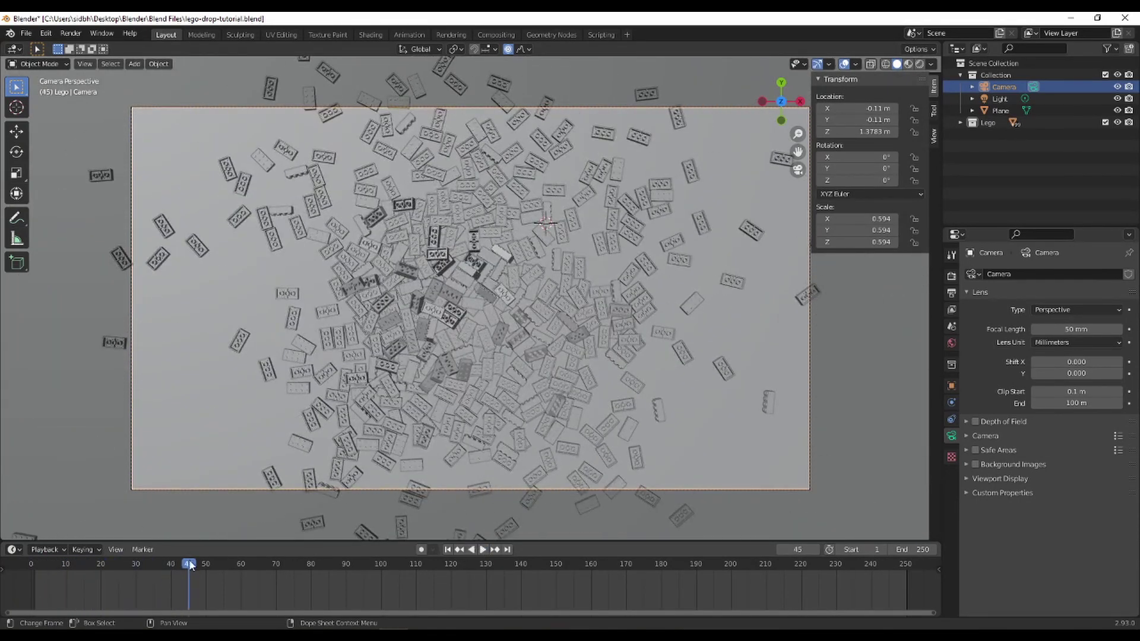
left_click_drag(202, 567, 305, 564)
Leave the camera view and save the blend file.
middle_click_drag(523, 368, 670, 235)
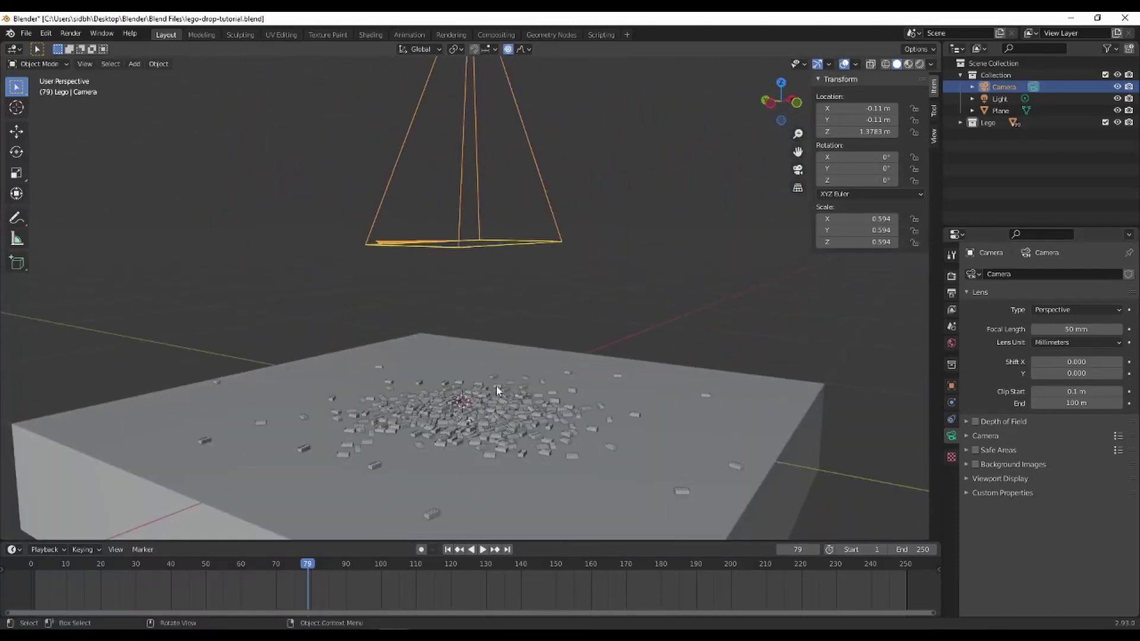
scroll(496, 386, "down", 2)
key("ctrl+s")
scroll(490, 418, "down", 3)
Return the animation to frame 0 and select one brick in the cloud to examine its baked keyframes.
left_click(521, 431)
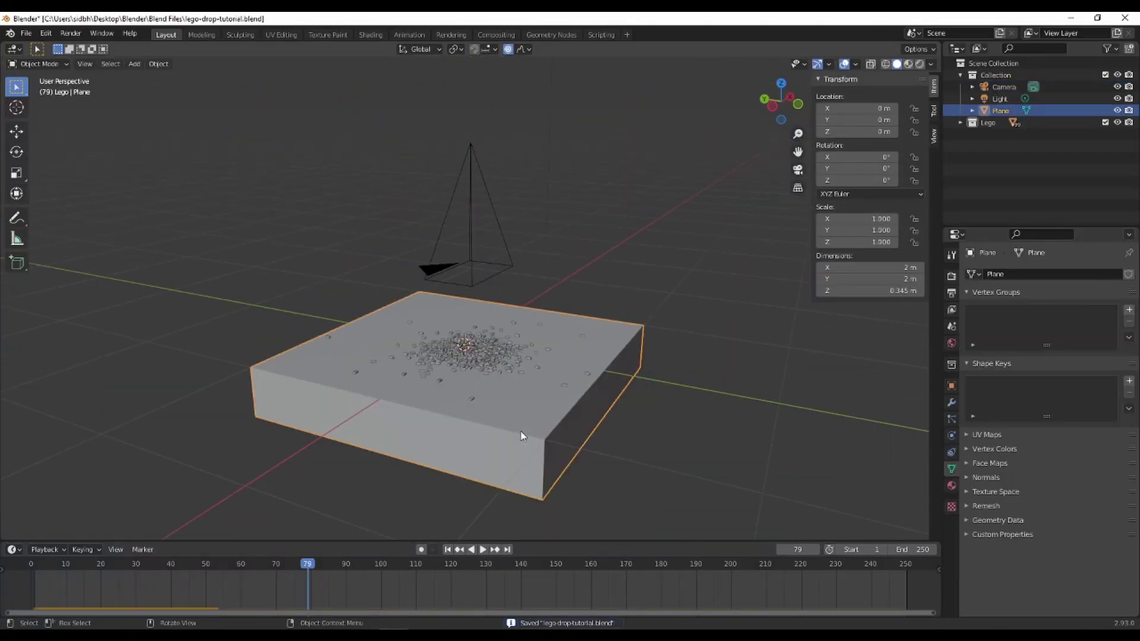
left_click_drag(55, 576, 31, 570)
scroll(443, 211, "up", 1)
middle_click_drag(443, 212, 440, 367, "shift")
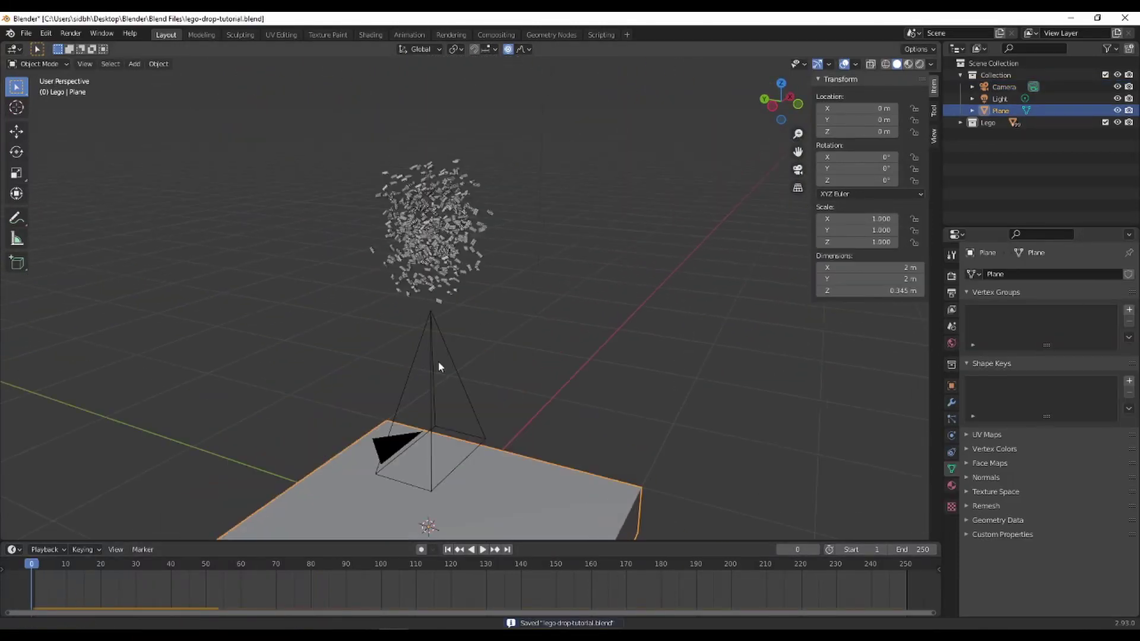
scroll(440, 367, "up", 4)
left_click(441, 300)
middle_click_drag(474, 319, 440, 330)
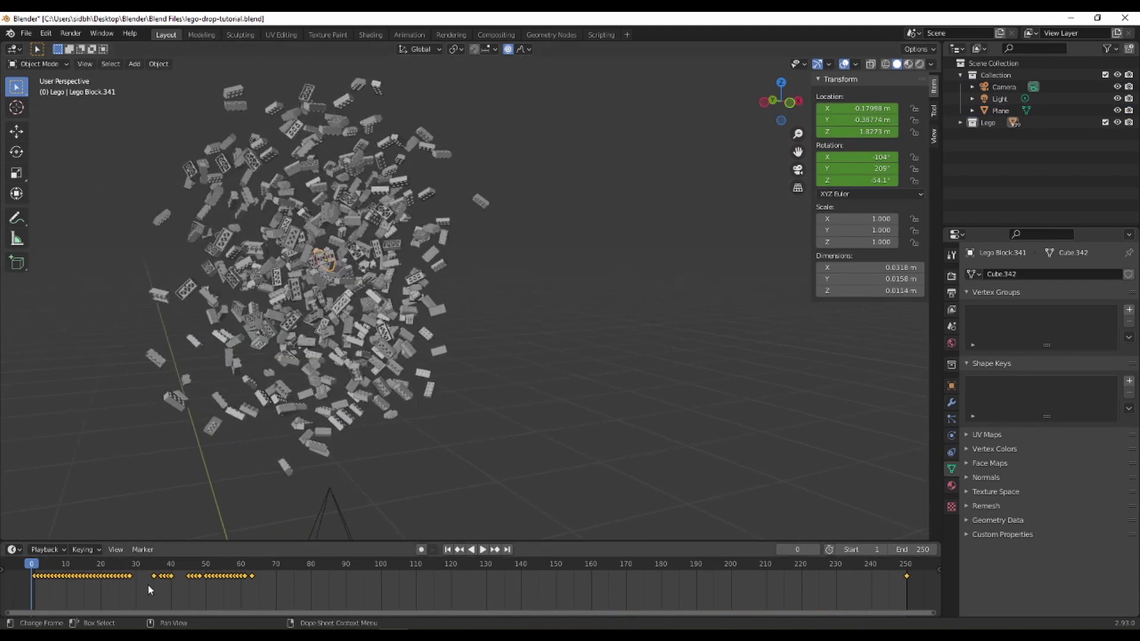
key("space")
key("Escape")
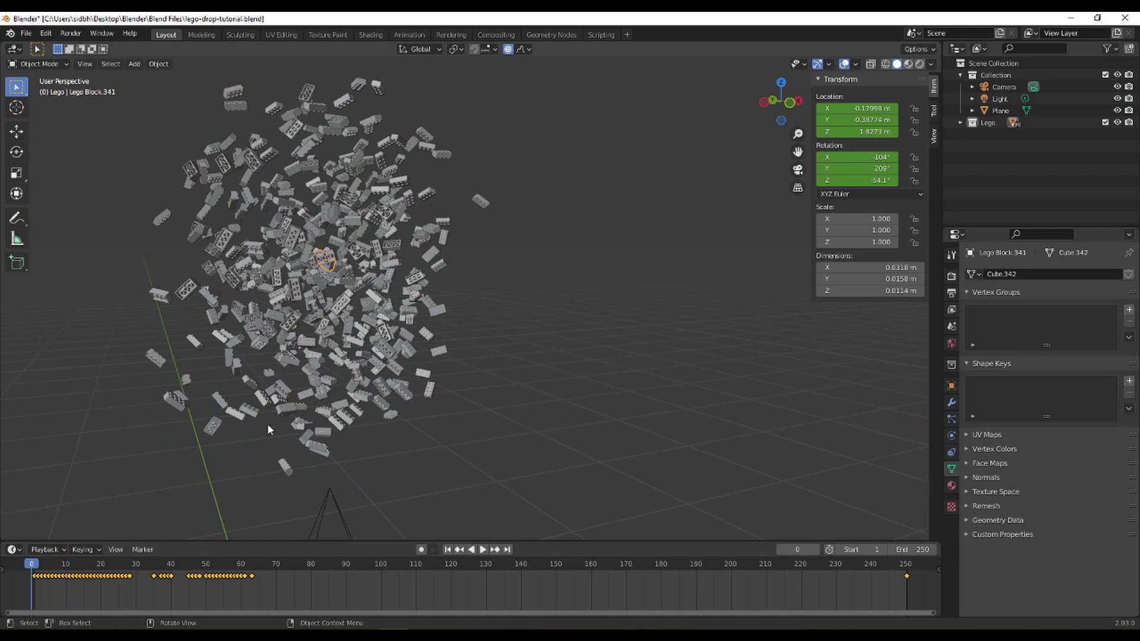
scroll(267, 423, "down", 2)
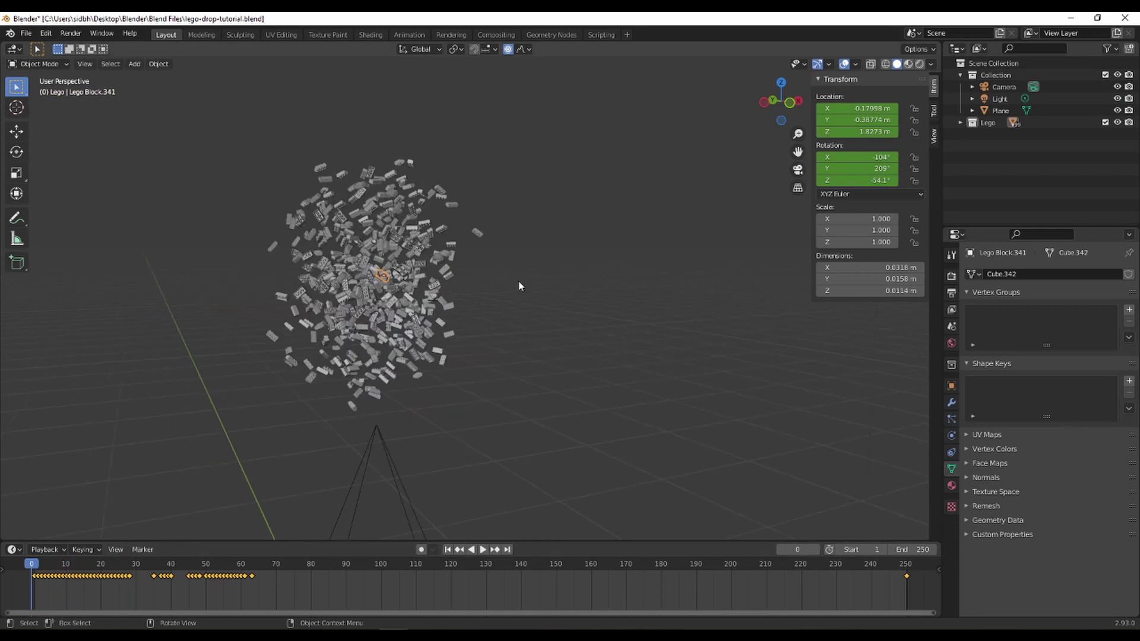
Create a new material on one brick at the edge of the cloud and name it Lego.
left_click(951, 485)
left_click_drag(250, 106, 513, 410)
left_click(448, 305)
left_click(994, 326)
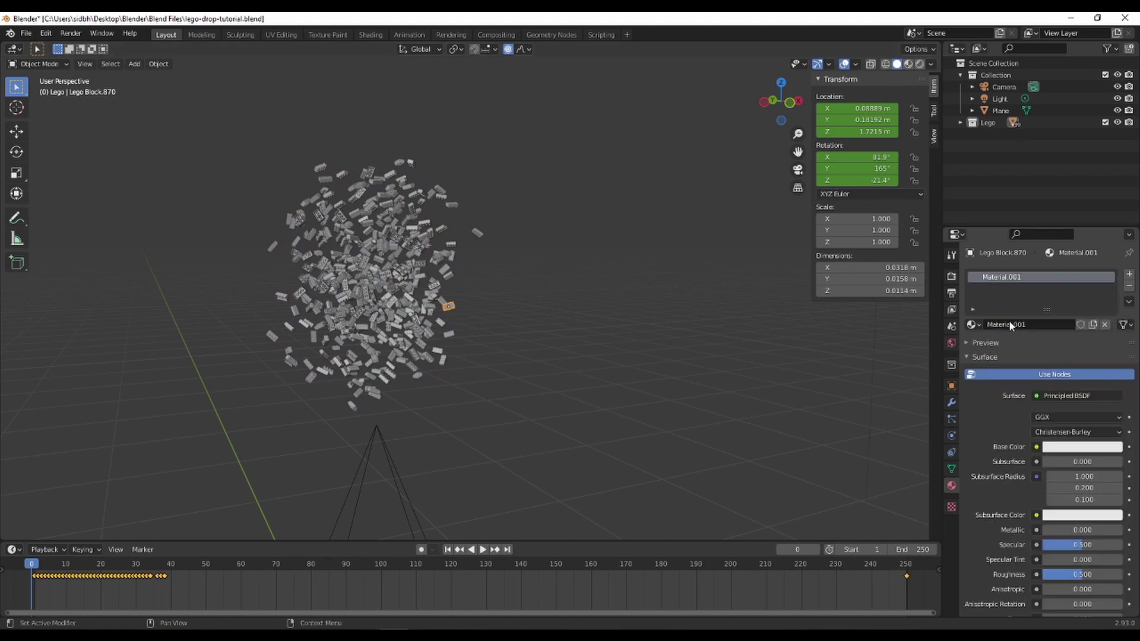
left_click(1034, 323)
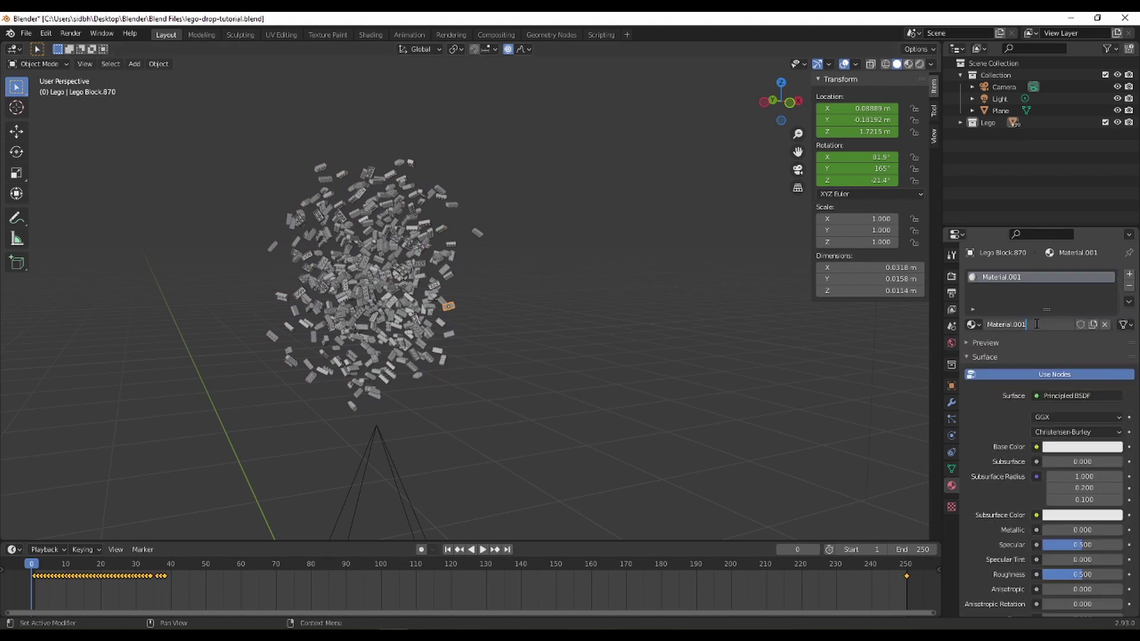
key("ctrl+a")
key("BackSpace")
type("Lego")
key("Return")
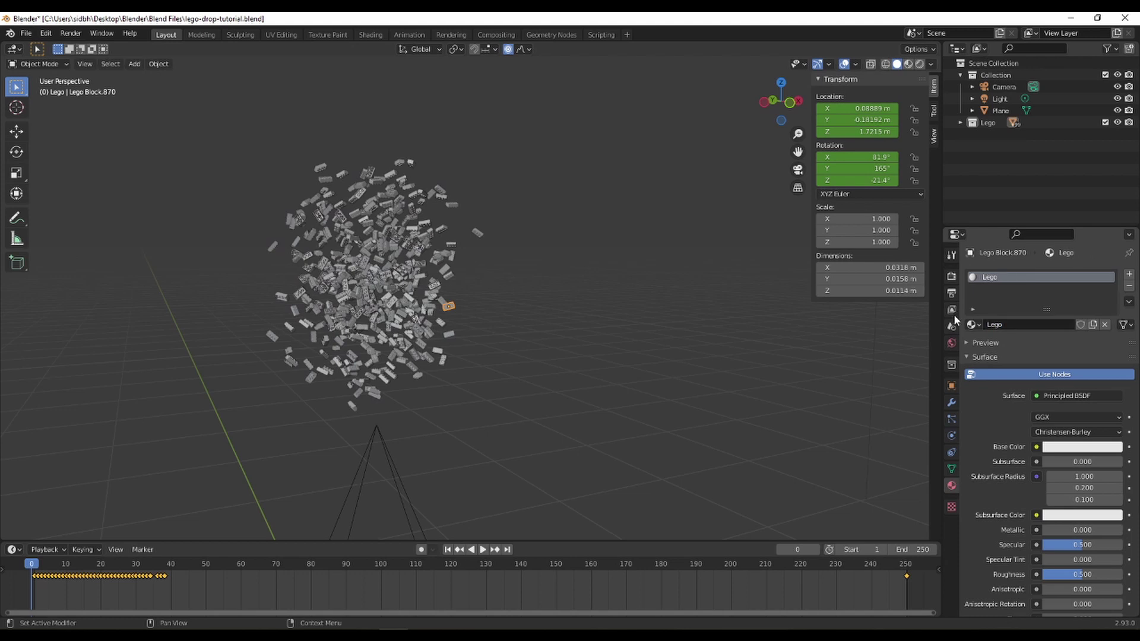
Examine the brick with the Lego material up close and check the material slots of the brick beside it.
scroll(417, 321, "up", 5)
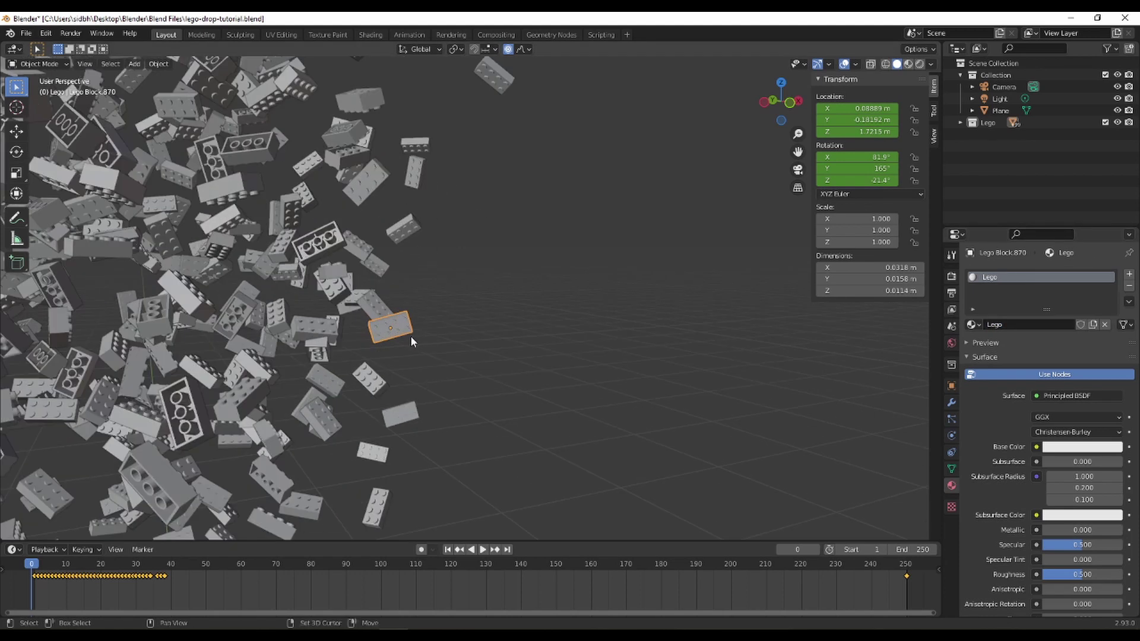
scroll(411, 336, "up", 2)
scroll(416, 330, "down", 4)
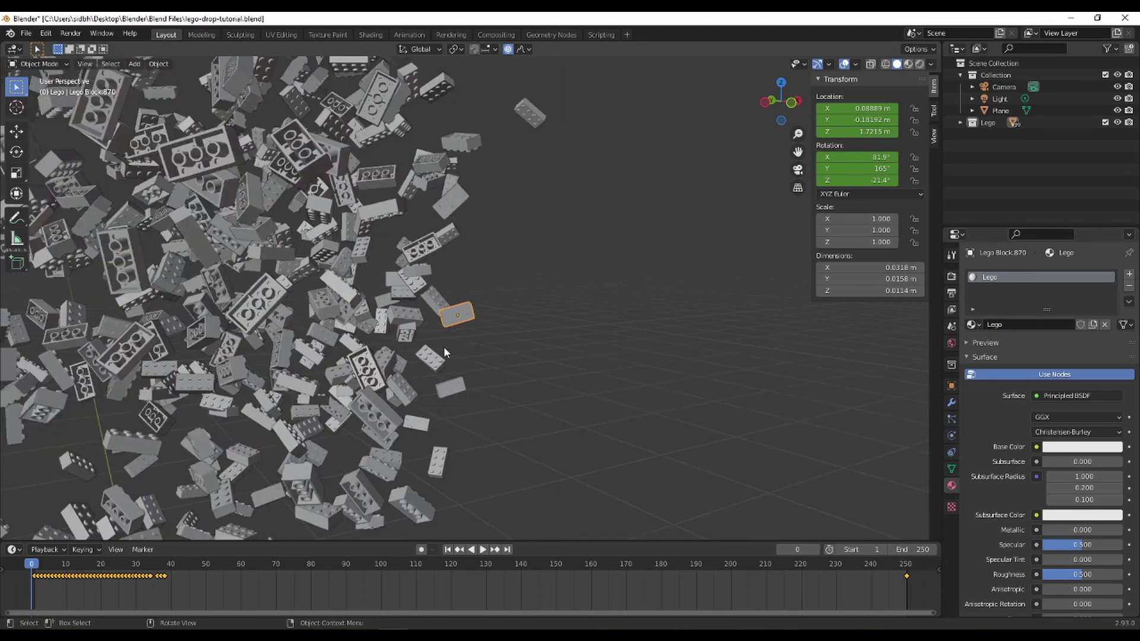
scroll(467, 326, "up", 5)
scroll(421, 326, "down", 6)
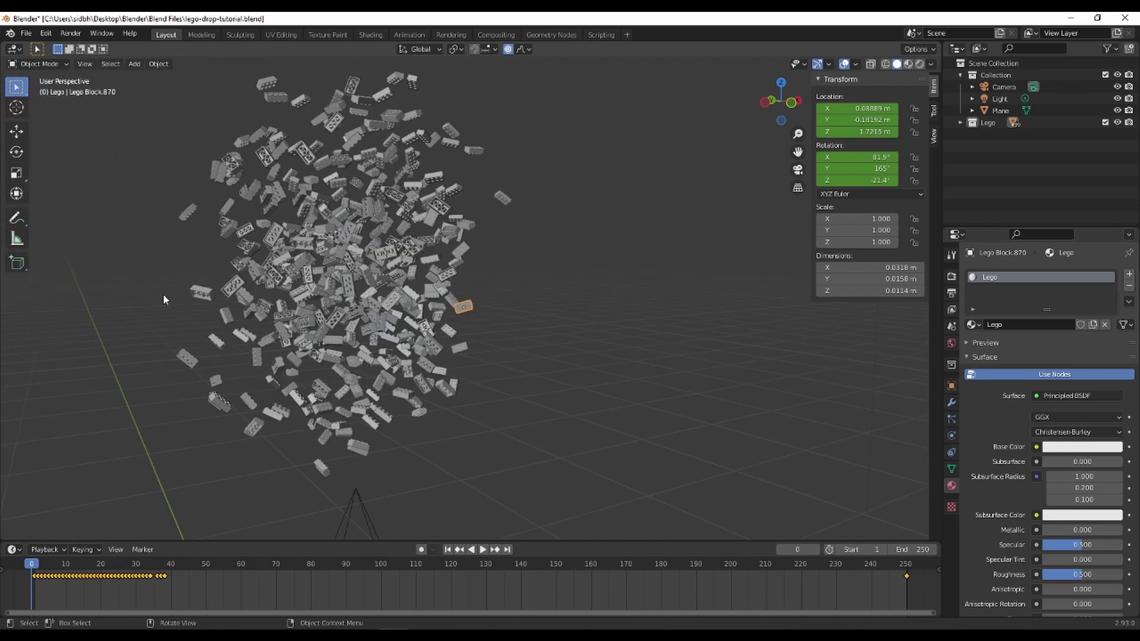
scroll(411, 320, "up", 8)
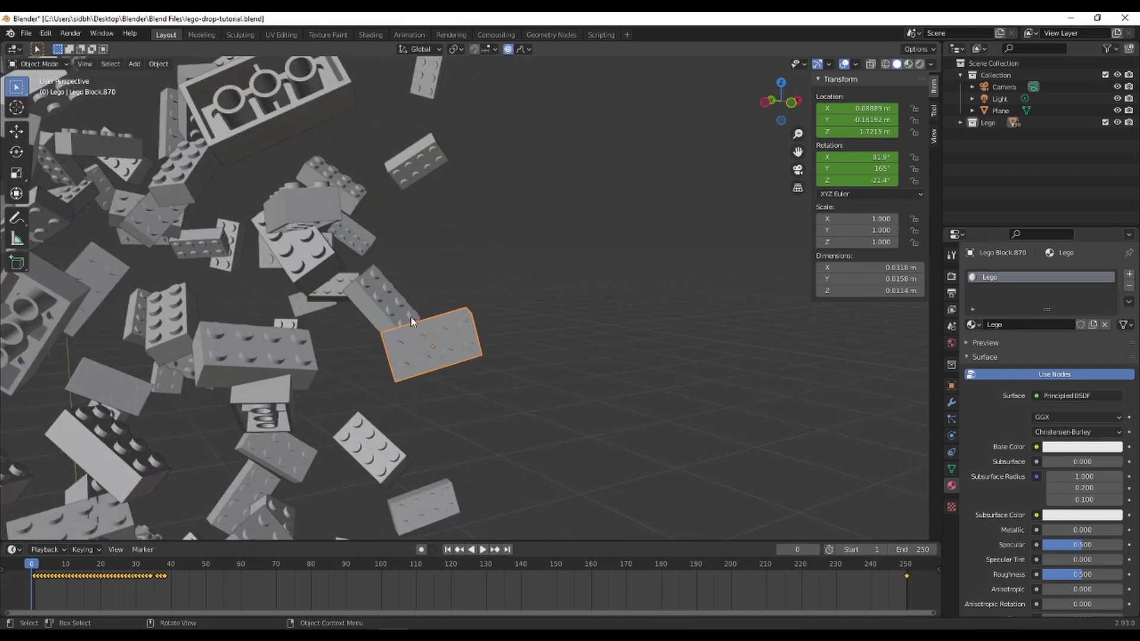
left_click(390, 313)
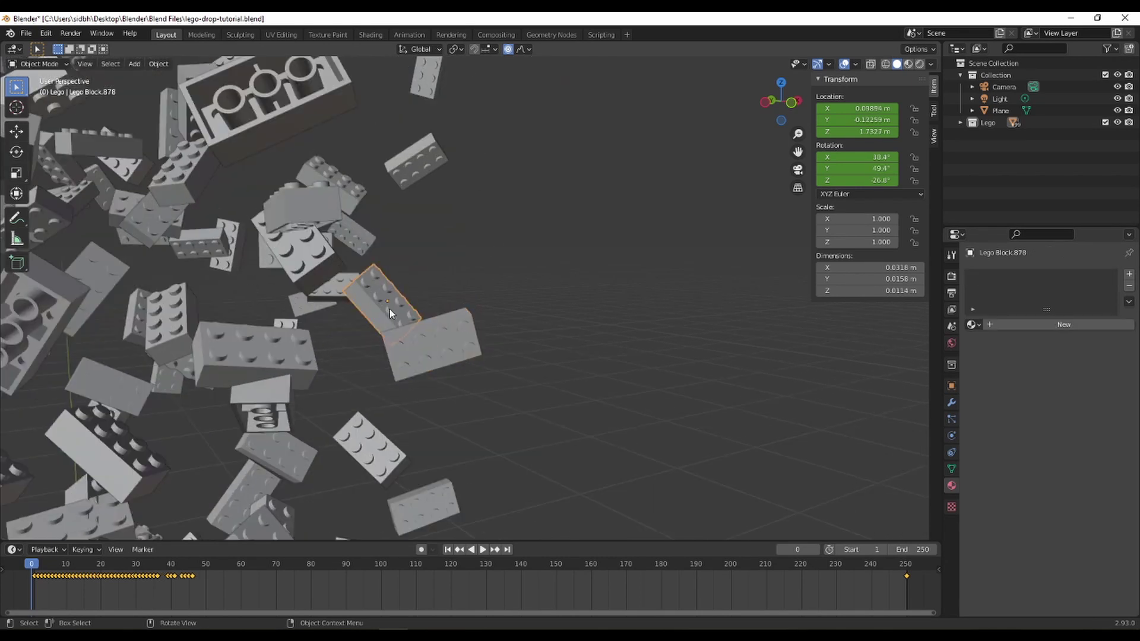
Link the Lego material from the edge brick to all the other bricks and check it on two of them.
left_click(432, 352)
scroll(432, 352, "down", 8)
left_click_drag(552, 384, 255, 140)
scroll(451, 301, "up", 10)
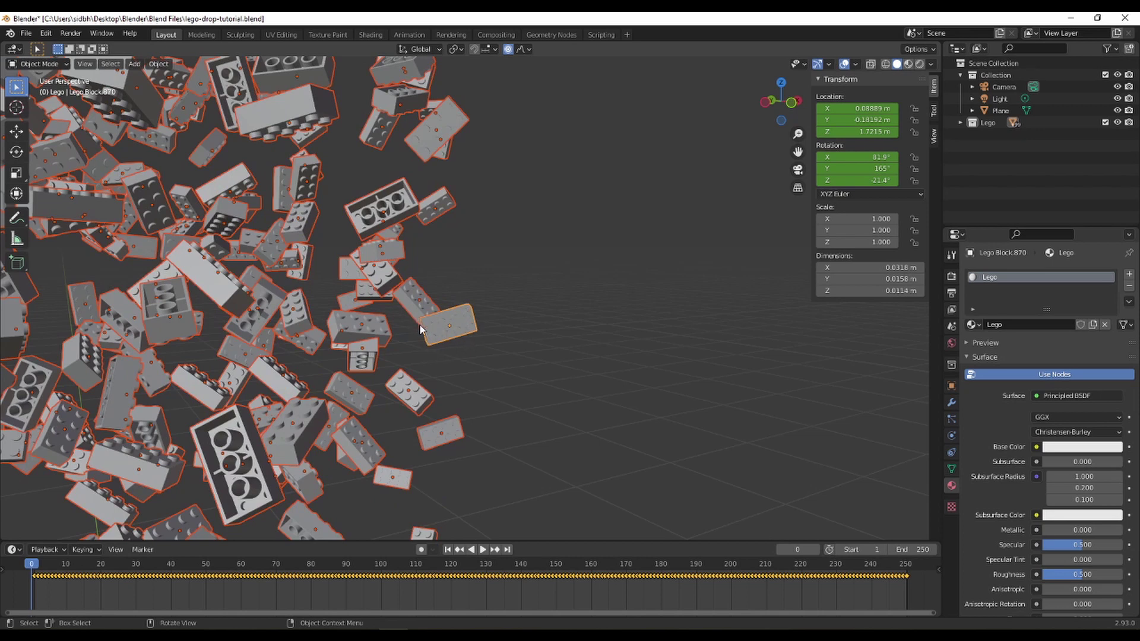
scroll(462, 341, "down", 8)
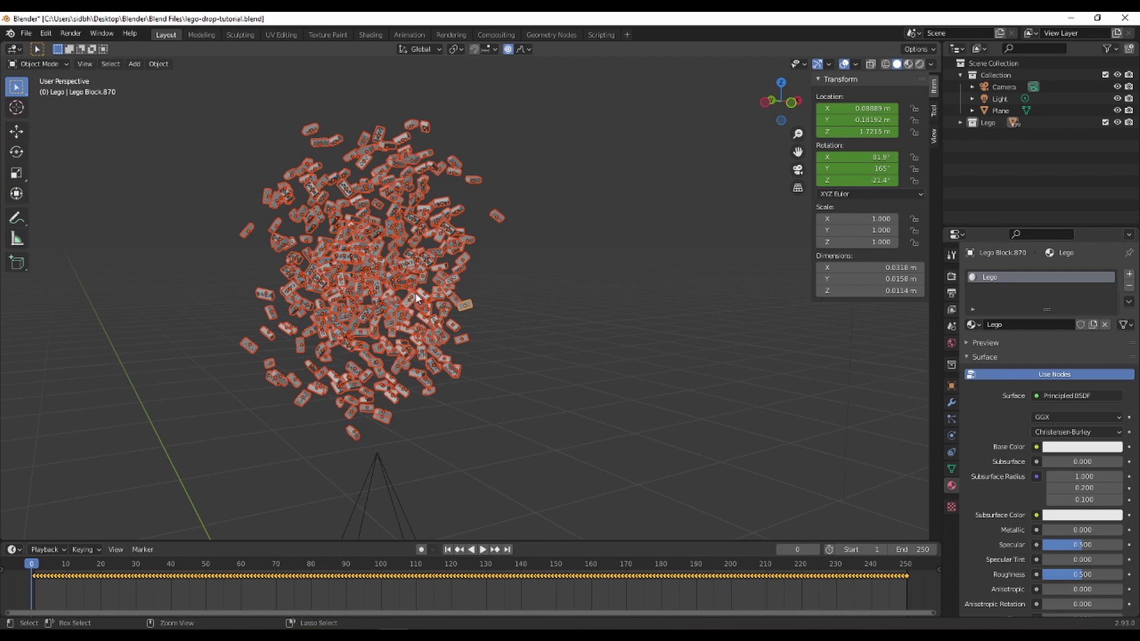
key("ctrl+l")
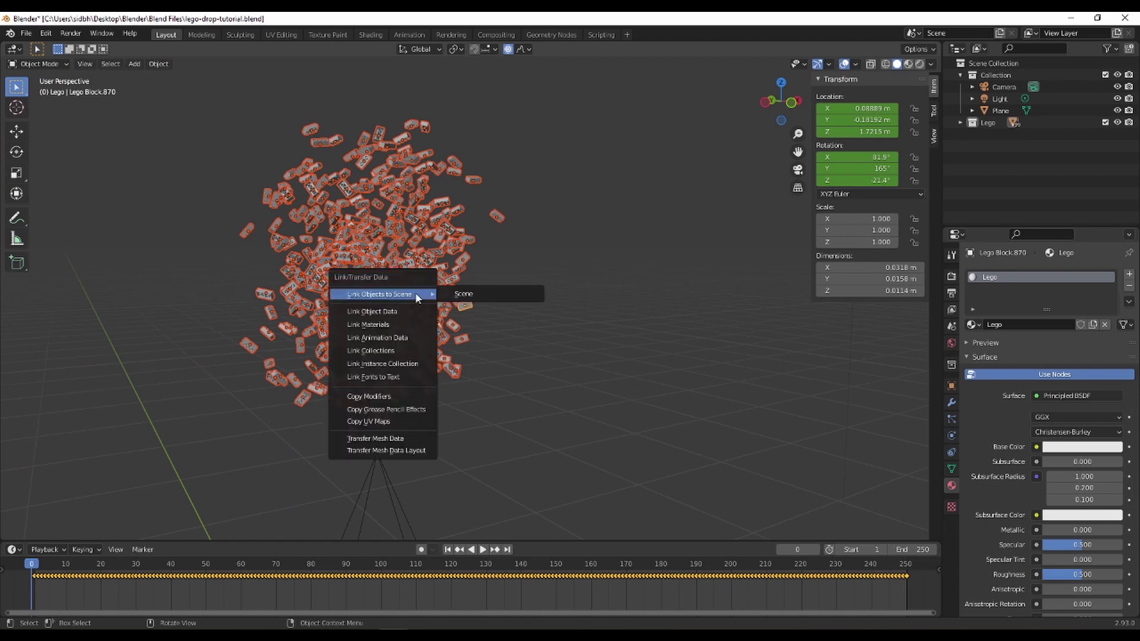
left_click(407, 325)
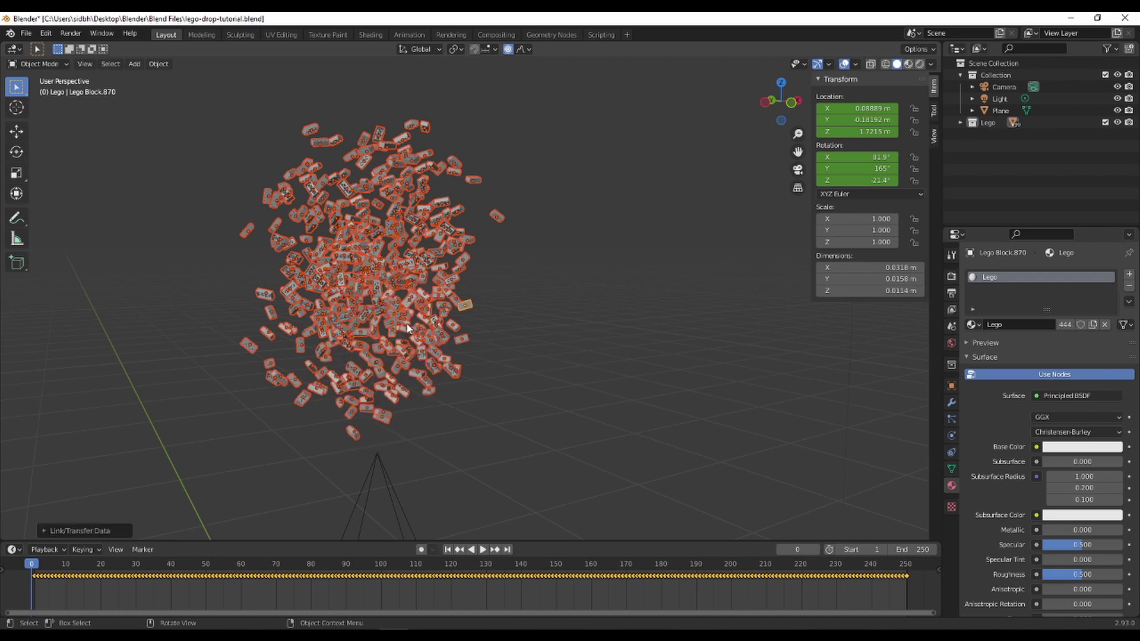
left_click(394, 315)
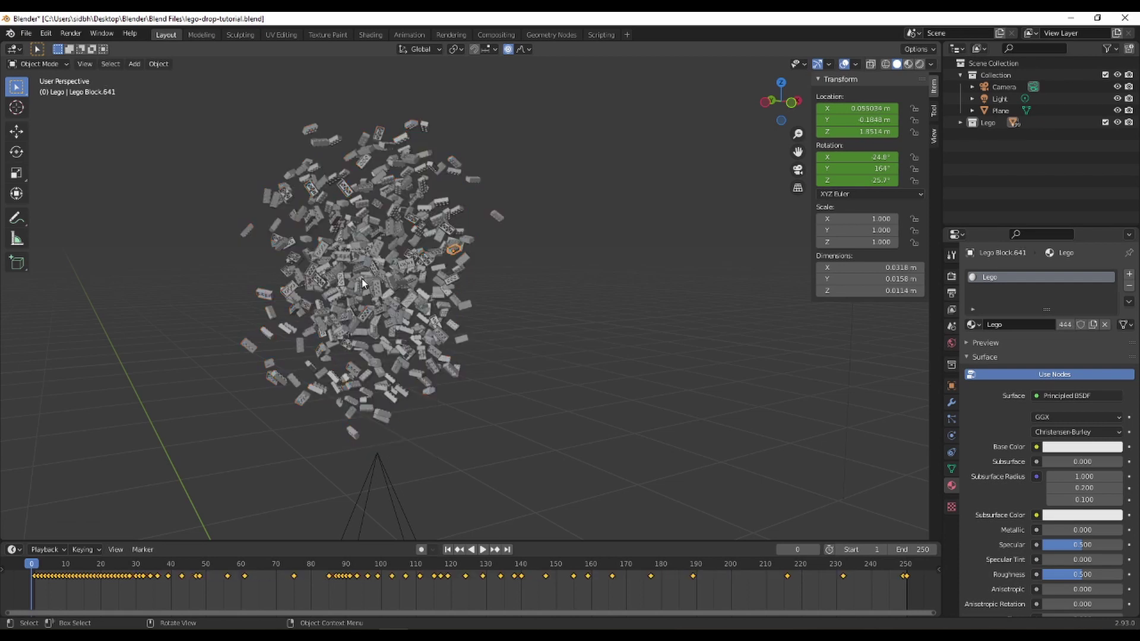
left_click(388, 255)
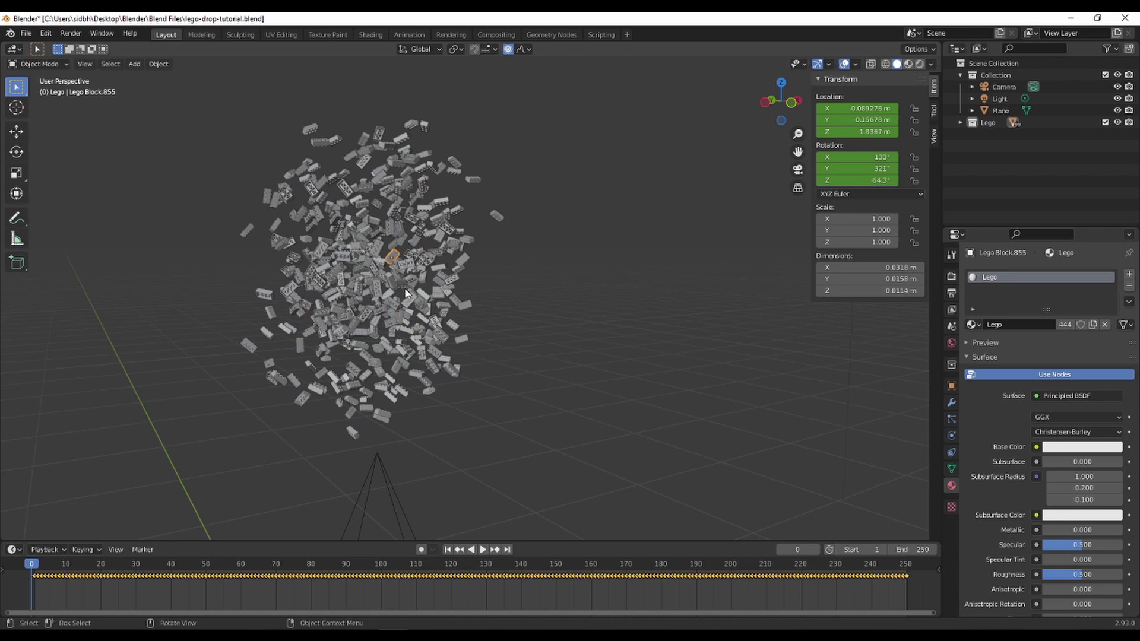
Select all the bricks in the cloud.
scroll(406, 293, "down", 1)
scroll(406, 293, "down", 3)
left_click_drag(294, 173, 515, 364)
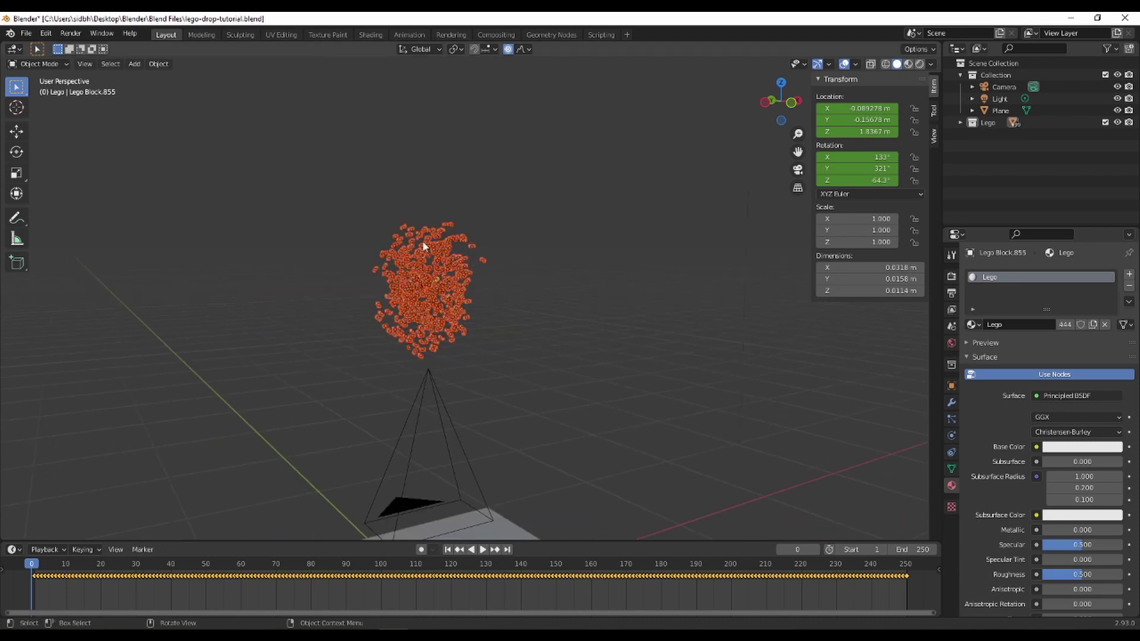
Move the animation to frame 50, look through the camera, and hide the ground plane.
left_click_drag(215, 563, 205, 562)
key("KP_0")
scroll(514, 439, "down", 3)
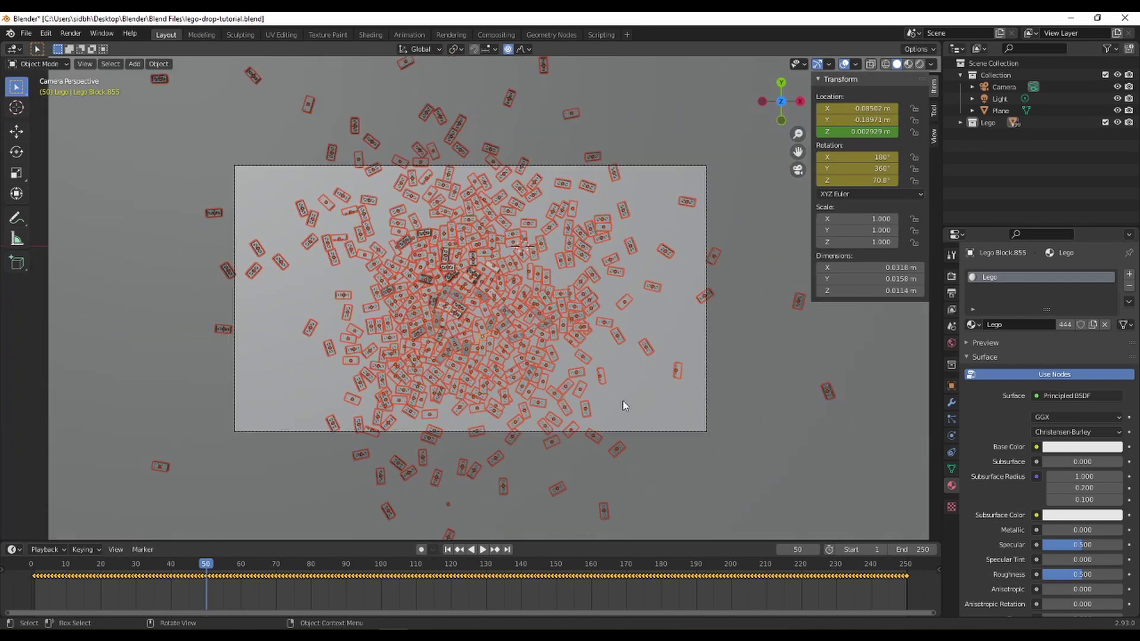
left_click(622, 398)
scroll(464, 298, "up", 6)
scroll(457, 299, "down", 5)
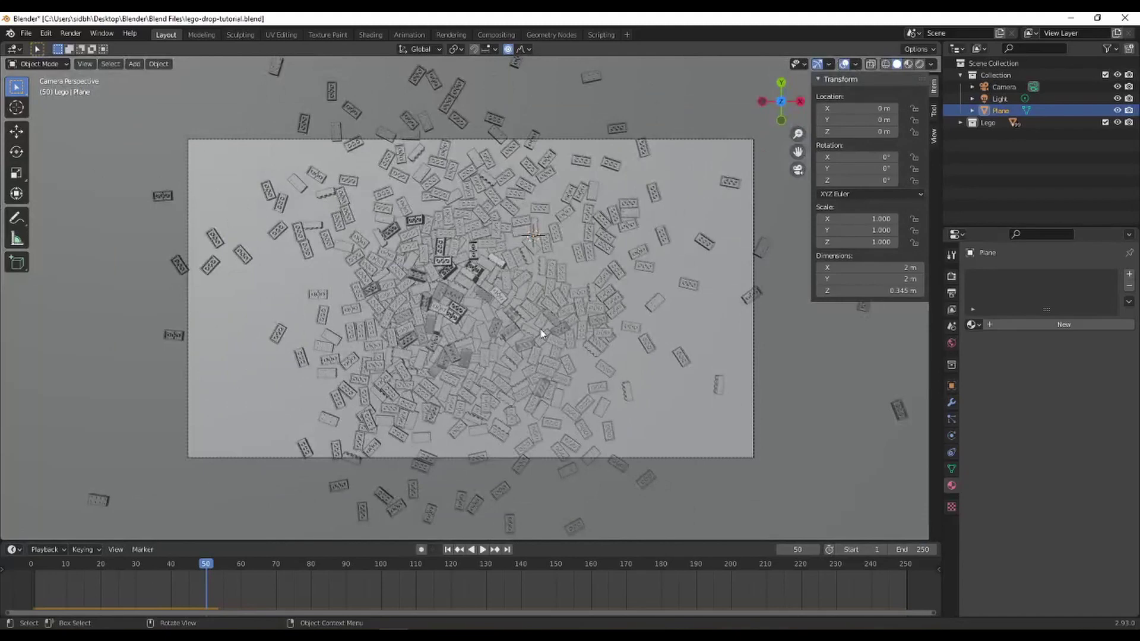
scroll(542, 334, "down", 2)
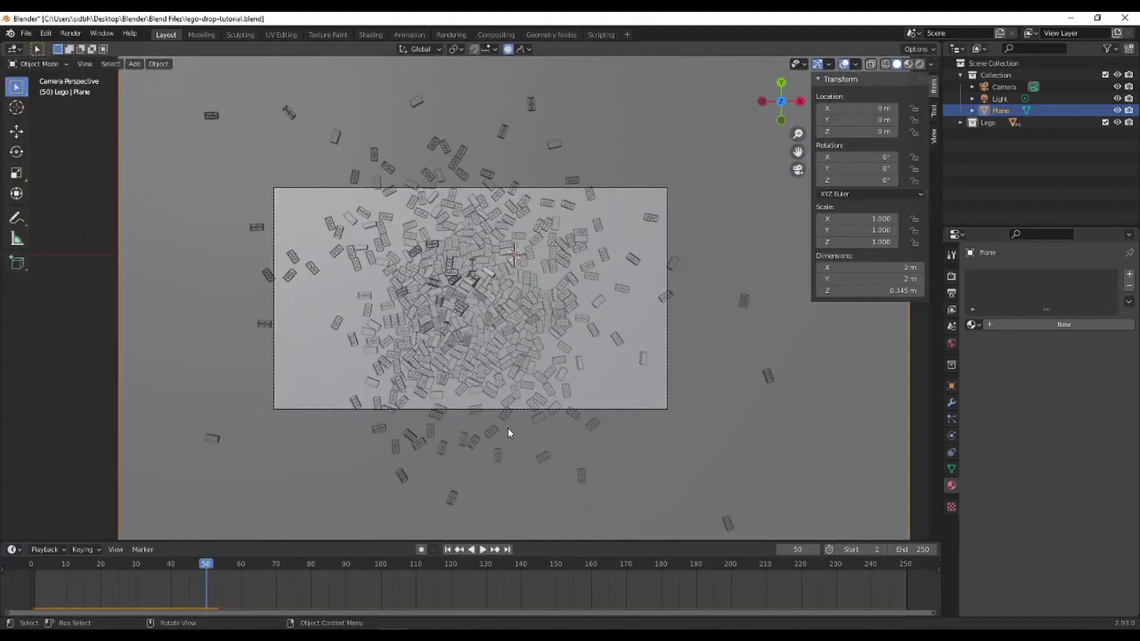
scroll(585, 392, "down", 3)
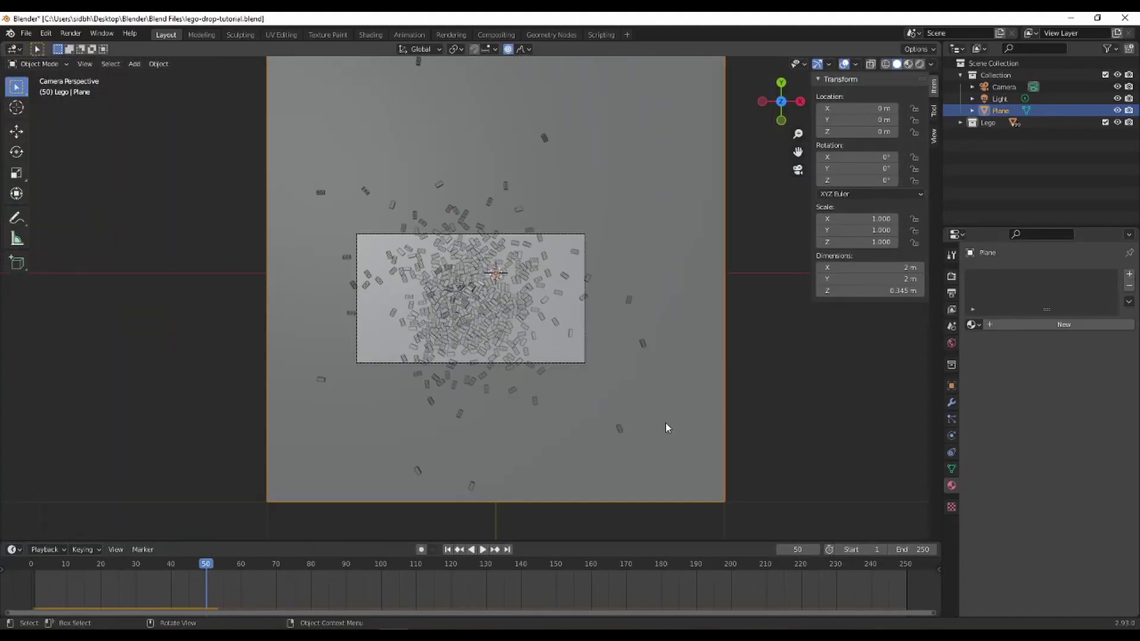
key("h")
Select all the Lego bricks and make an outlying brick below the pile the active object.
scroll(726, 518, "down", 2)
key("ctrl+b")
left_click_drag(710, 497, 212, 94)
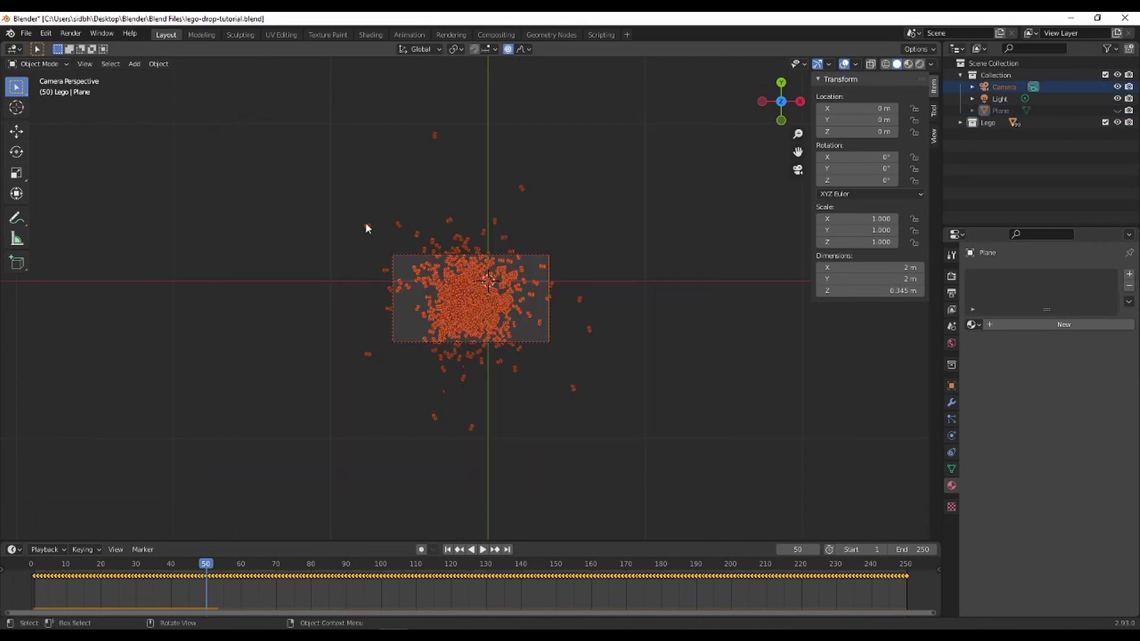
left_click(463, 377, "shift")
scroll(490, 418, "up", 3)
middle_click_drag(490, 418, 480, 177, "shift")
scroll(482, 378, "down", 3)
scroll(456, 310, "up", 2)
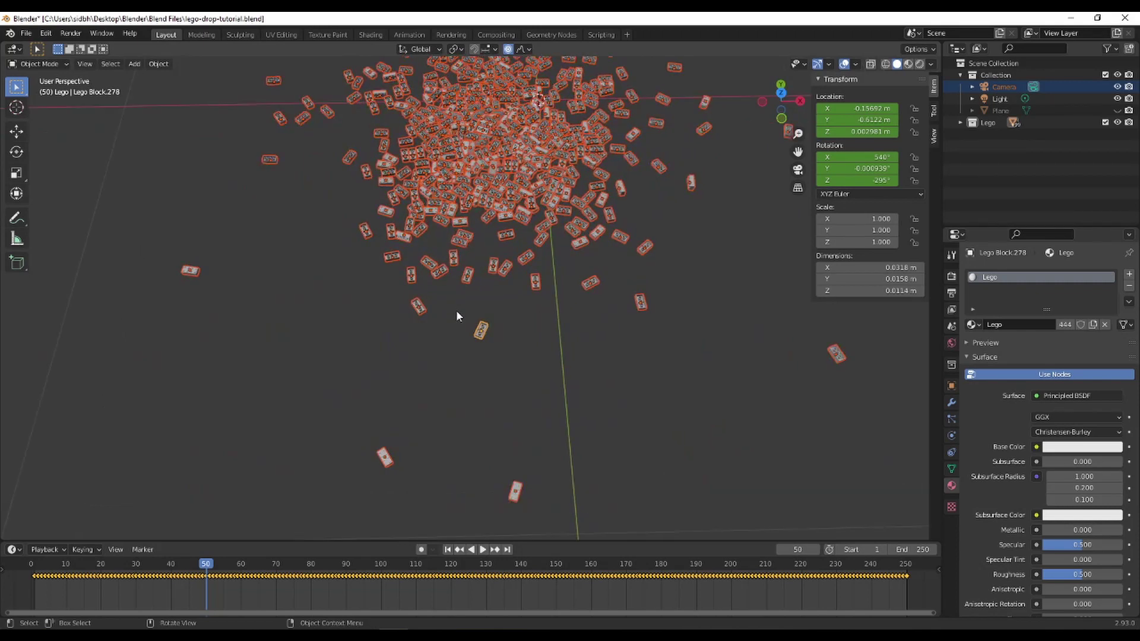
UV-map the geometry of all selected bricks with Project from View through the camera.
key("KP_0")
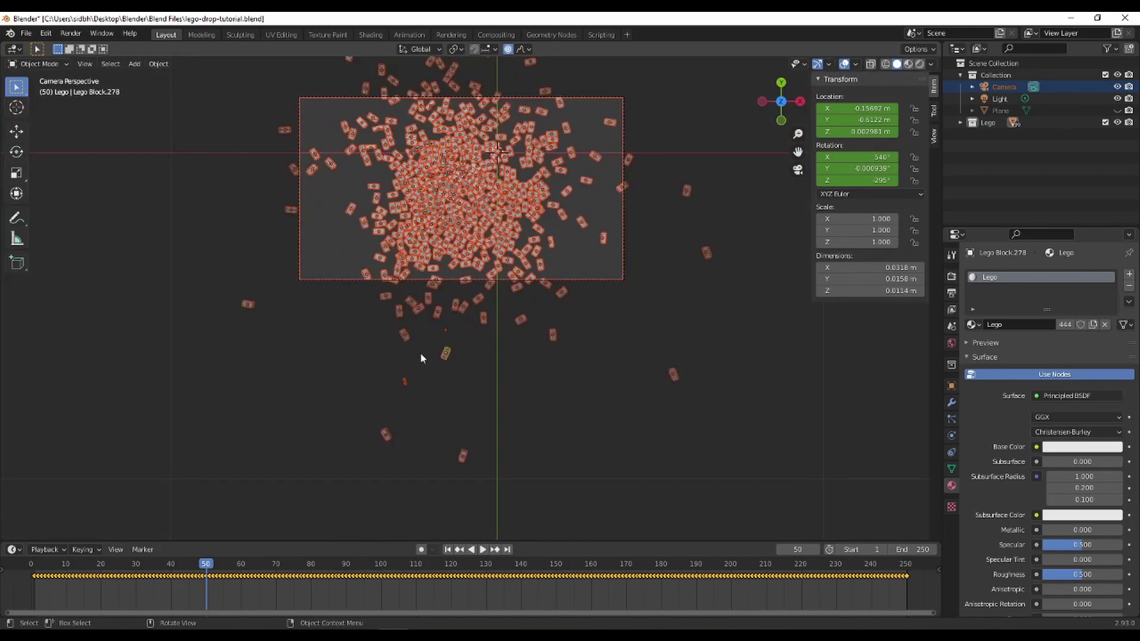
scroll(462, 283, "down", 2)
scroll(460, 276, "up", 2)
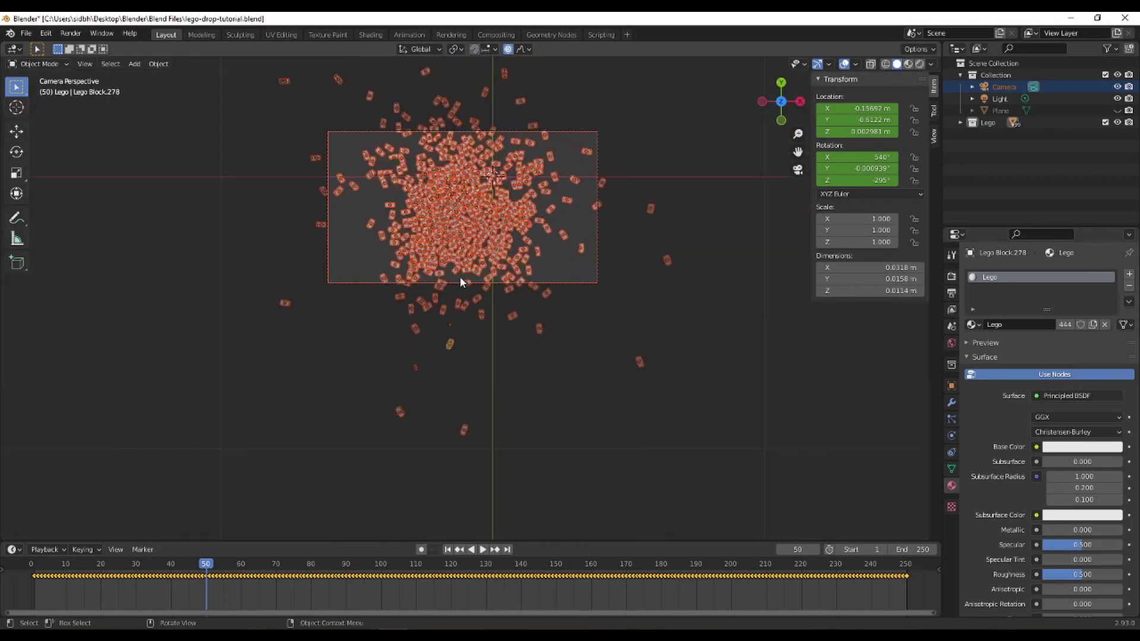
middle_click_drag(460, 276, 461, 387, "shift")
scroll(463, 386, "down", 3)
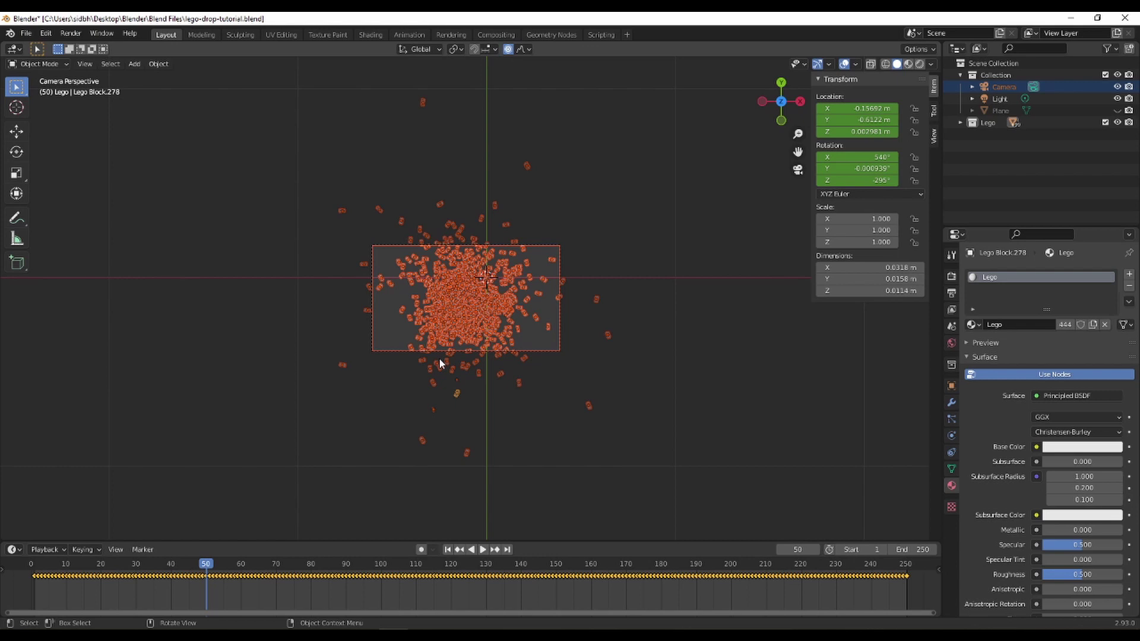
key("Tab")
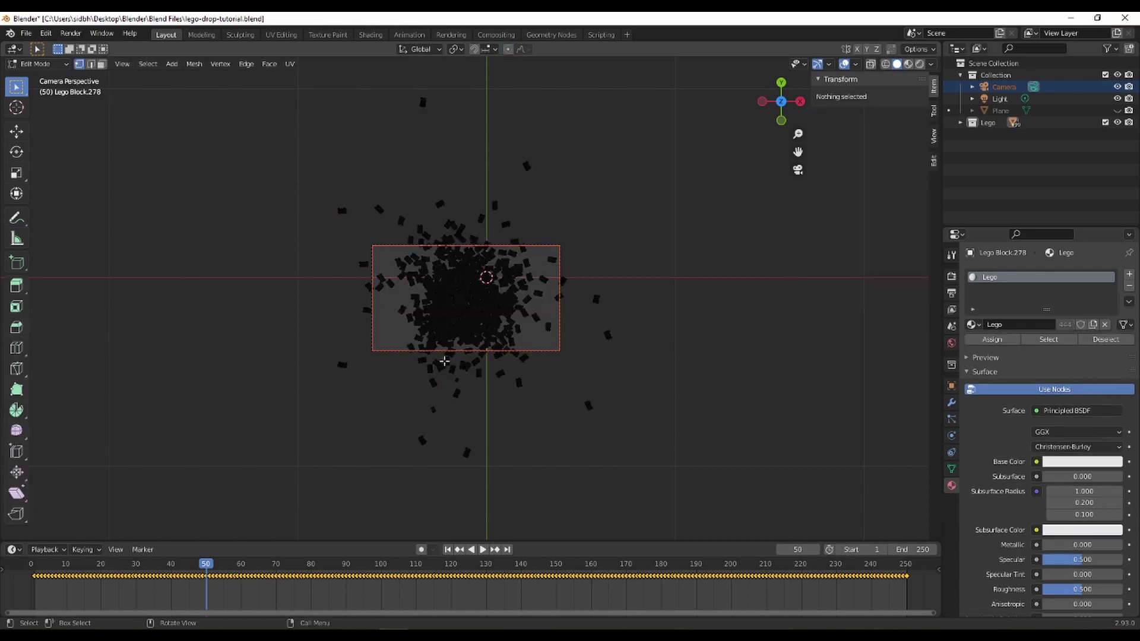
key("a")
key("u")
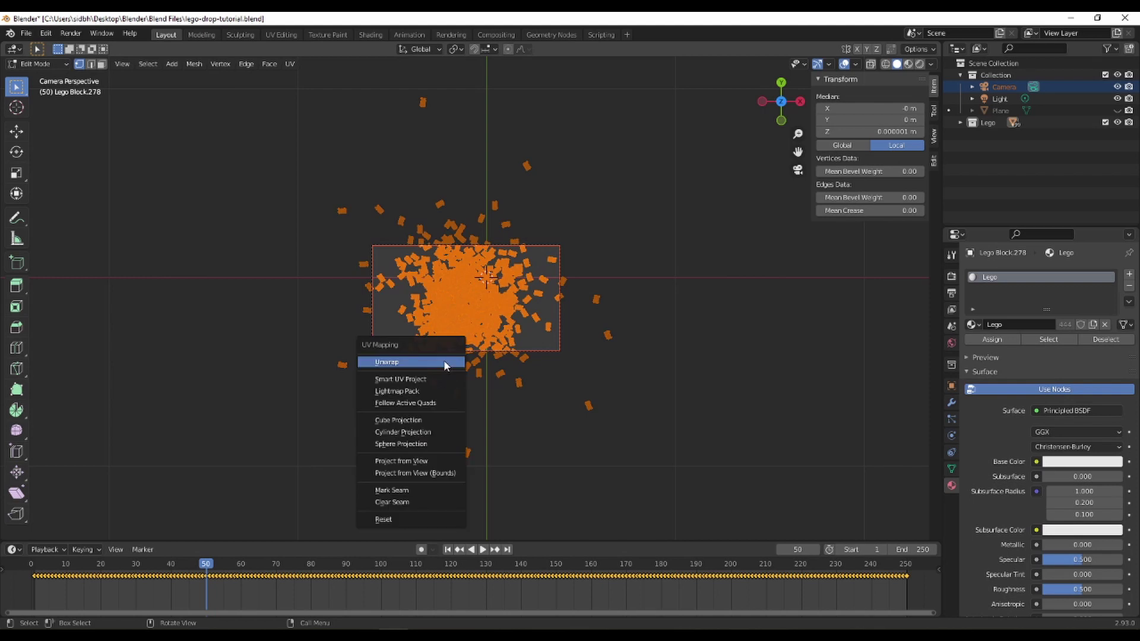
left_click(414, 462)
Reproject the bricks' UVs with Project from View in top orthographic view and return to Object Mode.
middle_click_drag(415, 458, 413, 426)
key("KP_7")
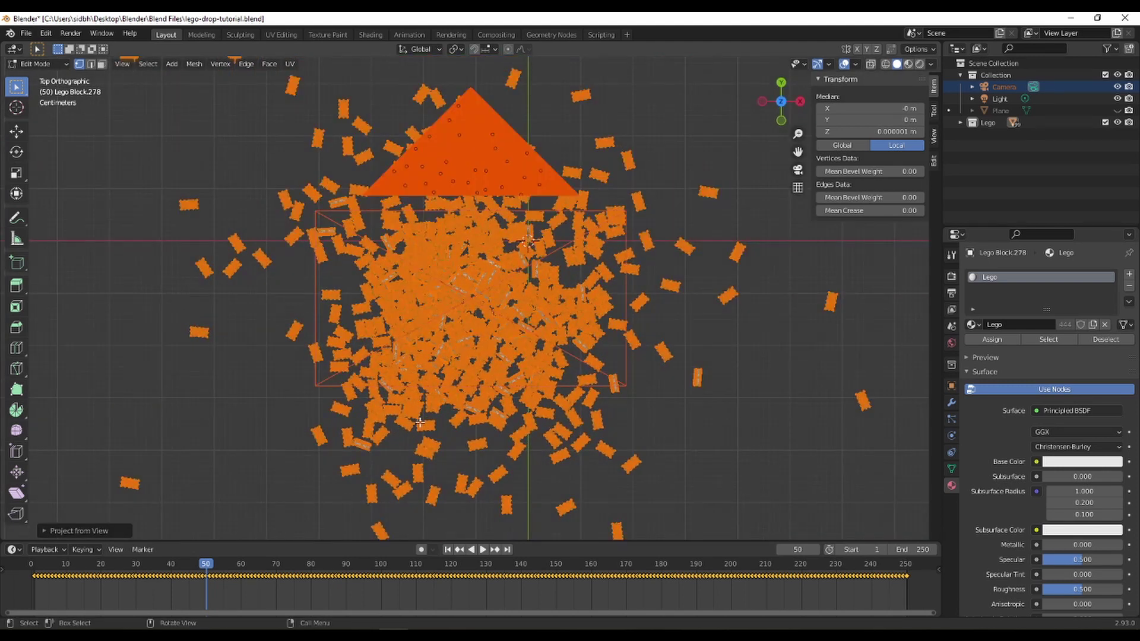
key("u")
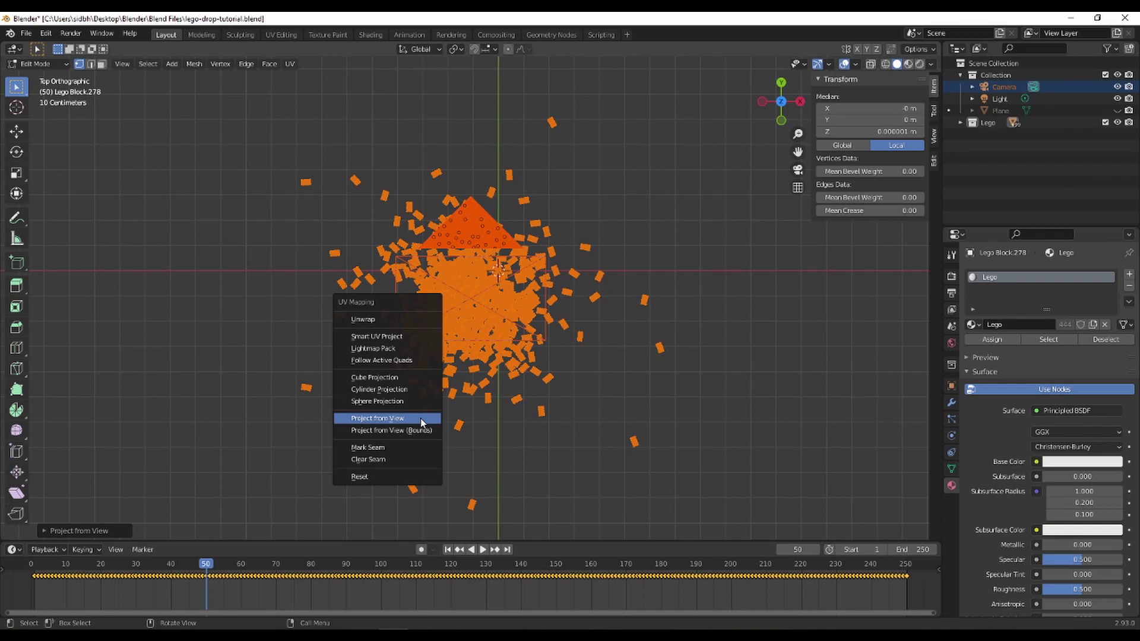
left_click(421, 418)
key("Tab")
middle_click_drag(421, 418, 418, 369)
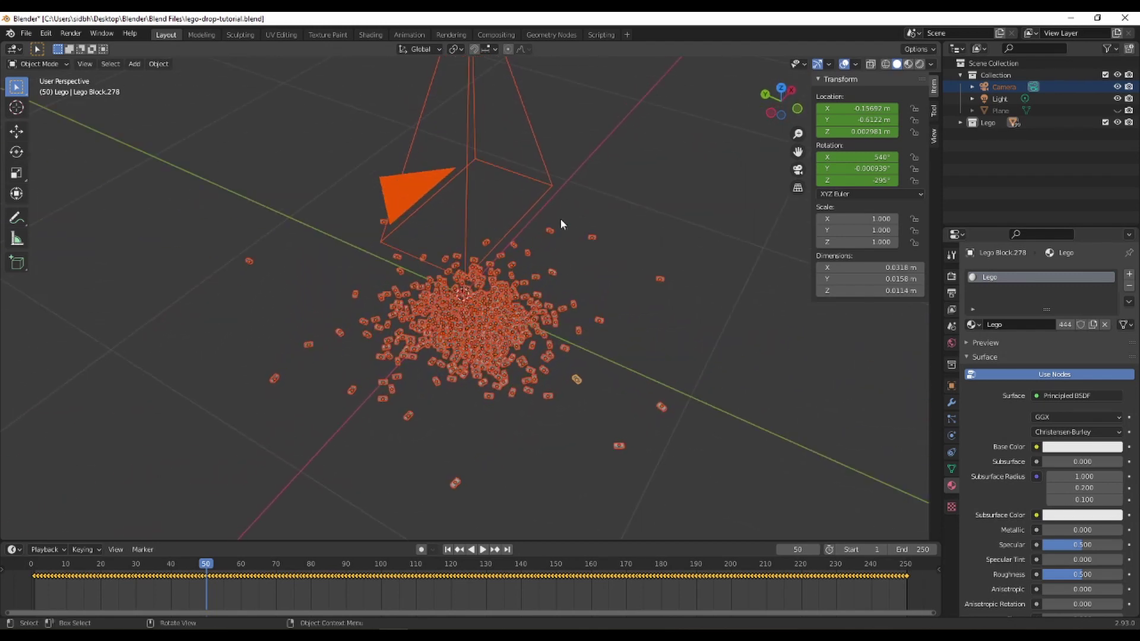
In the Shading workspace, add the adultswim.jpg image texture to the Lego material and connect its Color to Base Color.
left_click(373, 35)
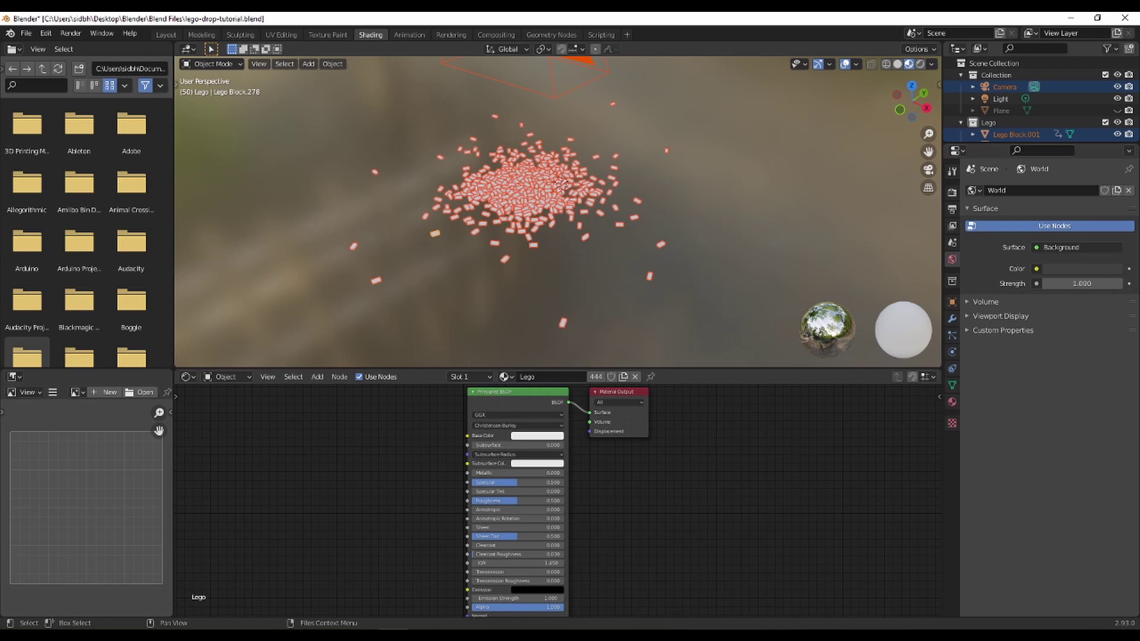
left_click_drag(229, 471, 383, 429)
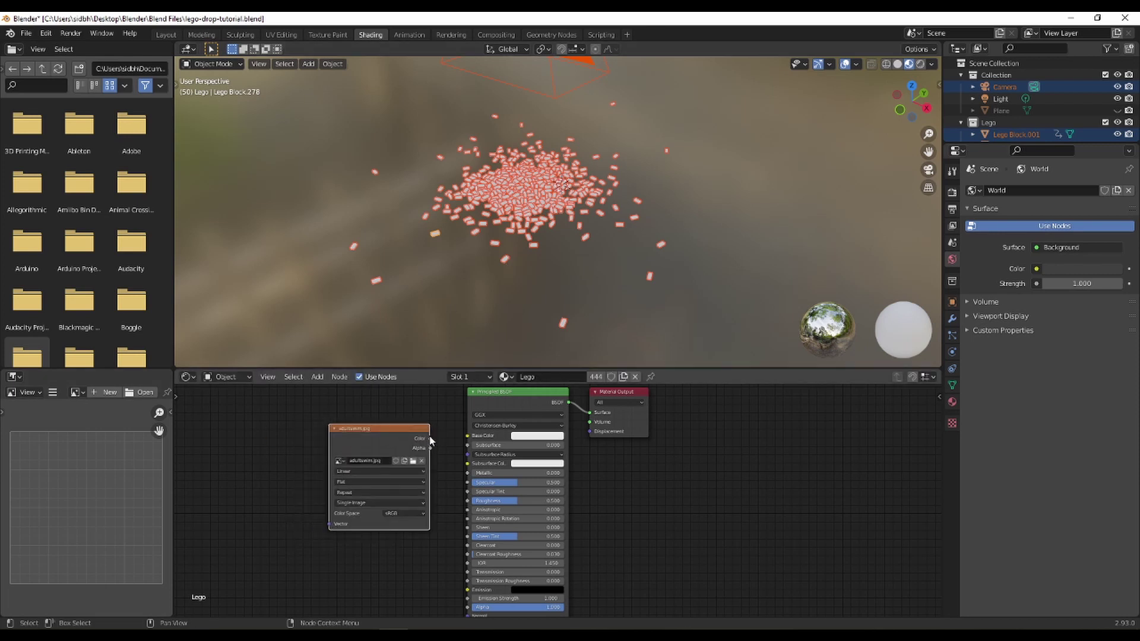
left_click_drag(430, 439, 469, 435)
scroll(485, 279, "up", 5)
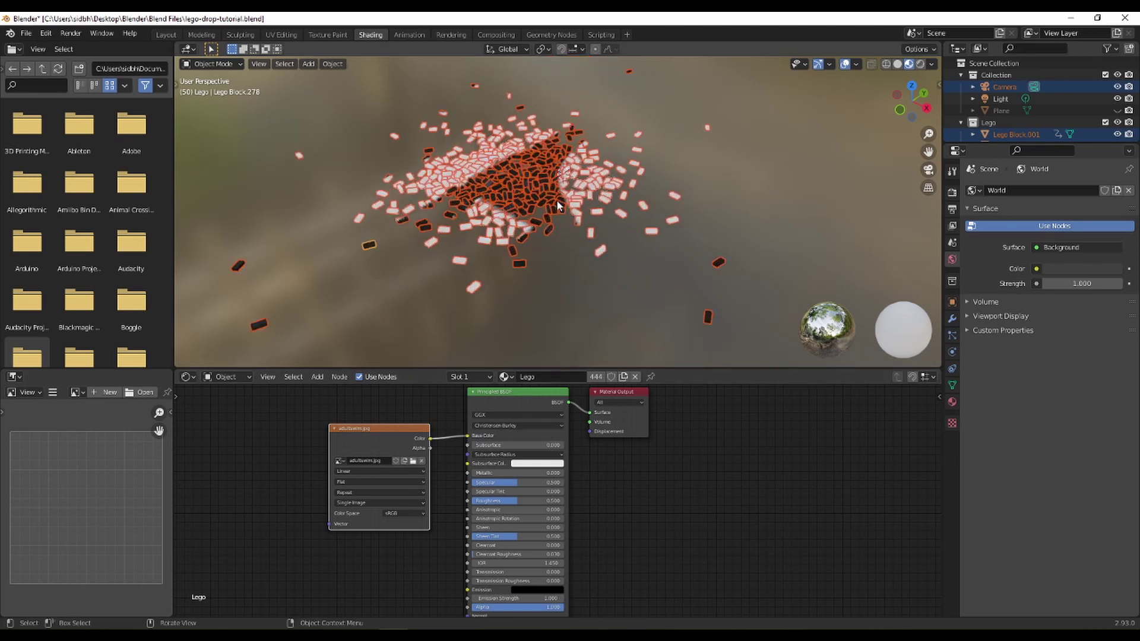
scroll(558, 206, "down", 8)
middle_click_drag(662, 191, 714, 215)
scroll(561, 231, "up", 6)
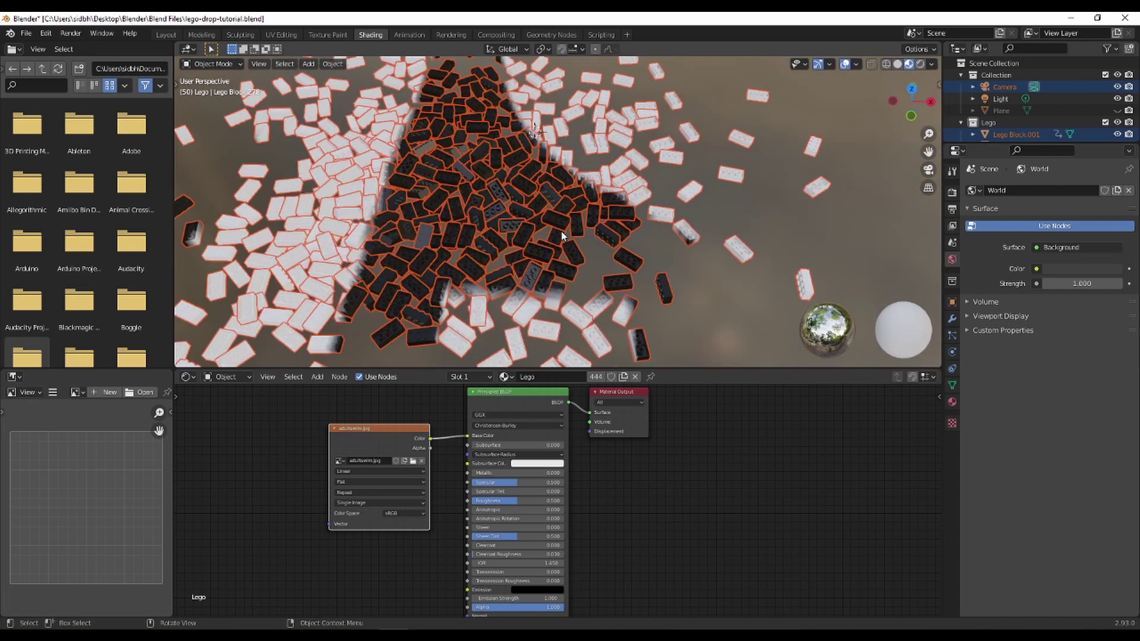
scroll(509, 281, "down", 6)
Return to the Layout workspace and set the viewport shading to Material Preview.
left_click(168, 35)
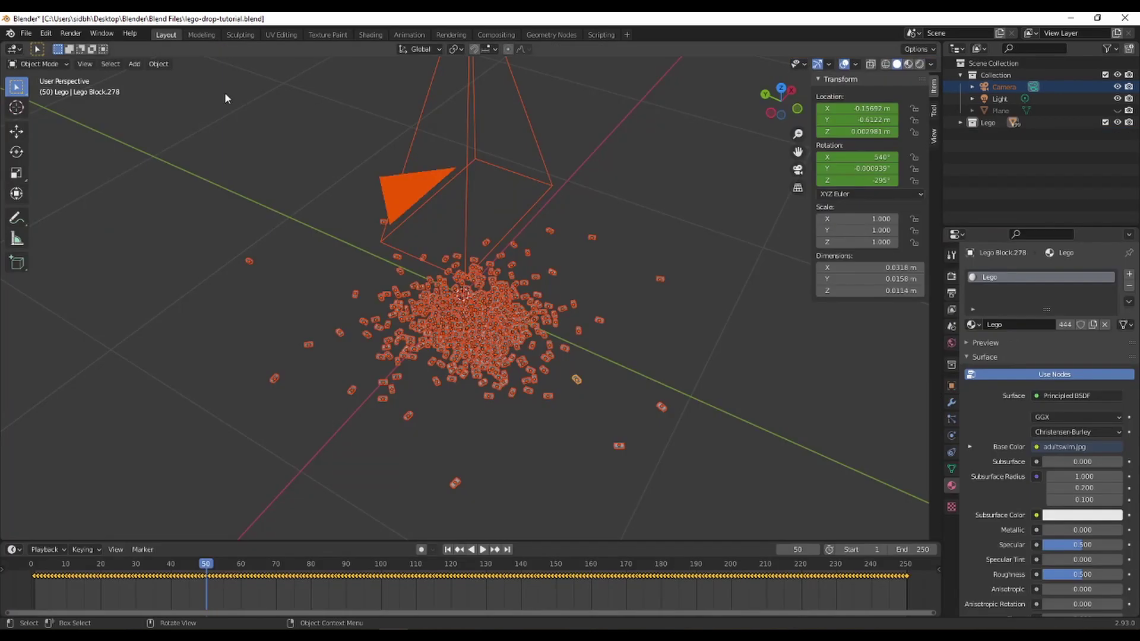
key("z")
left_click(514, 426)
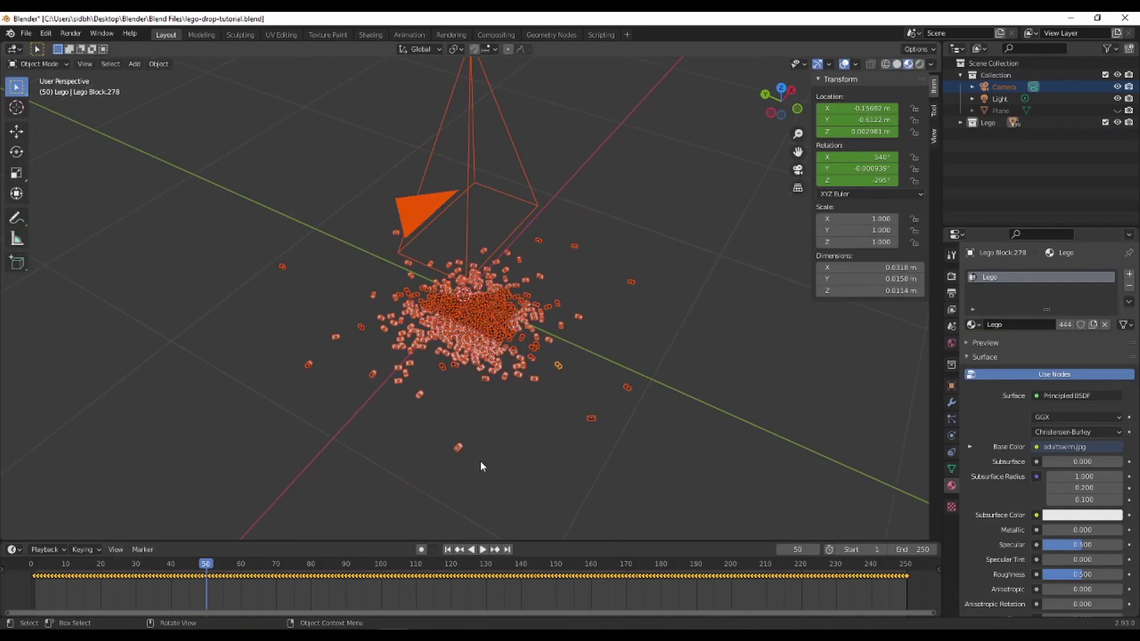
Play and scrub the brick drop in perspective and camera views to examine how the texture sits on the bricks.
key("space")
left_click_drag(200, 570, 61, 563)
key("space")
middle_click_drag(415, 416, 473, 214)
key("space")
left_click(133, 564)
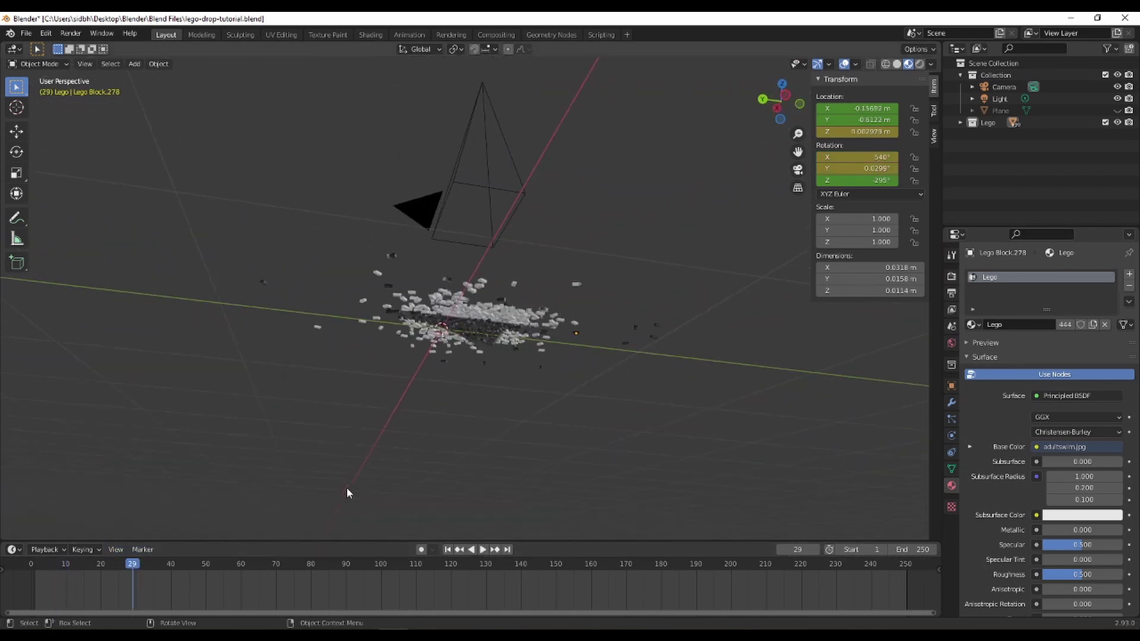
key("KP_0")
left_click(69, 564)
left_click_drag(70, 562, 83, 558)
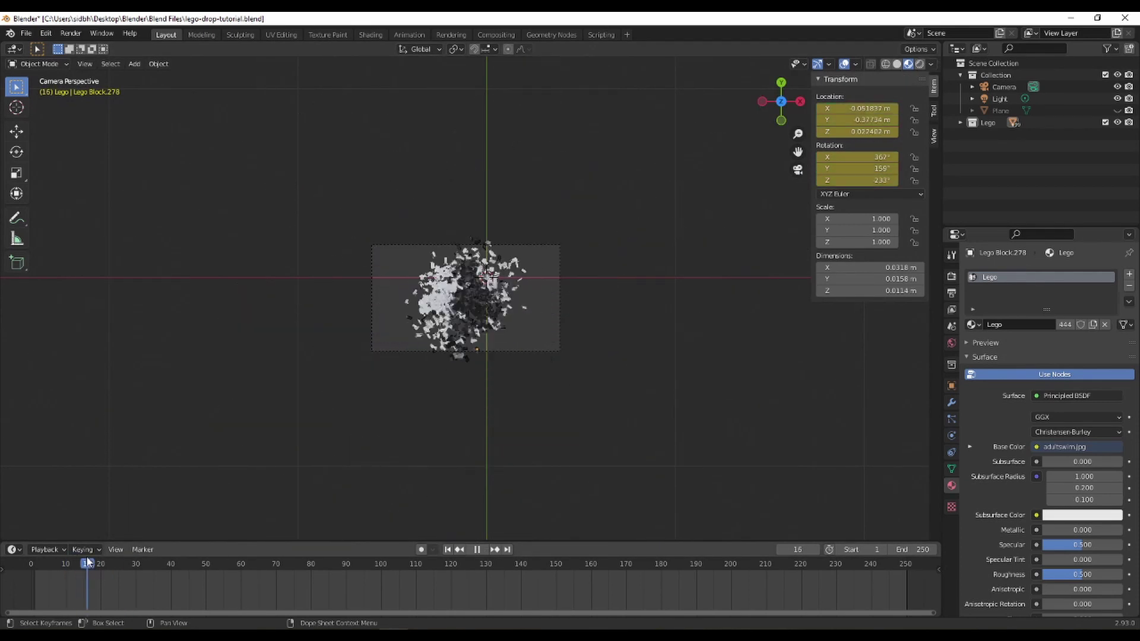
key("space")
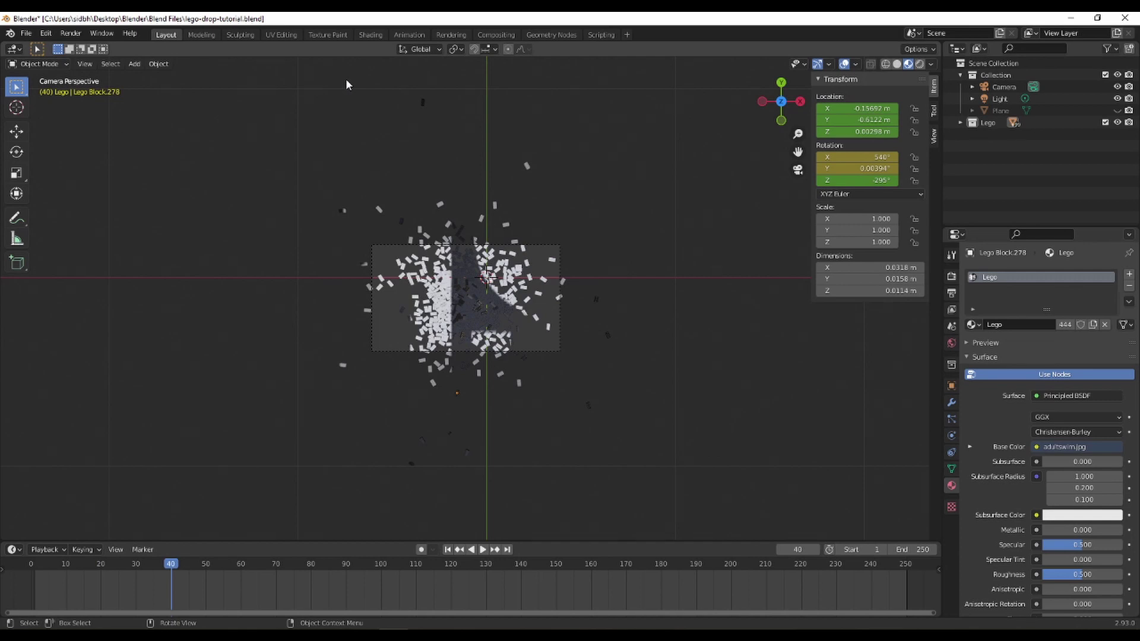
Open the UV Editing workspace and switch the active brick from Edit Mode to Object Mode.
left_click(282, 35)
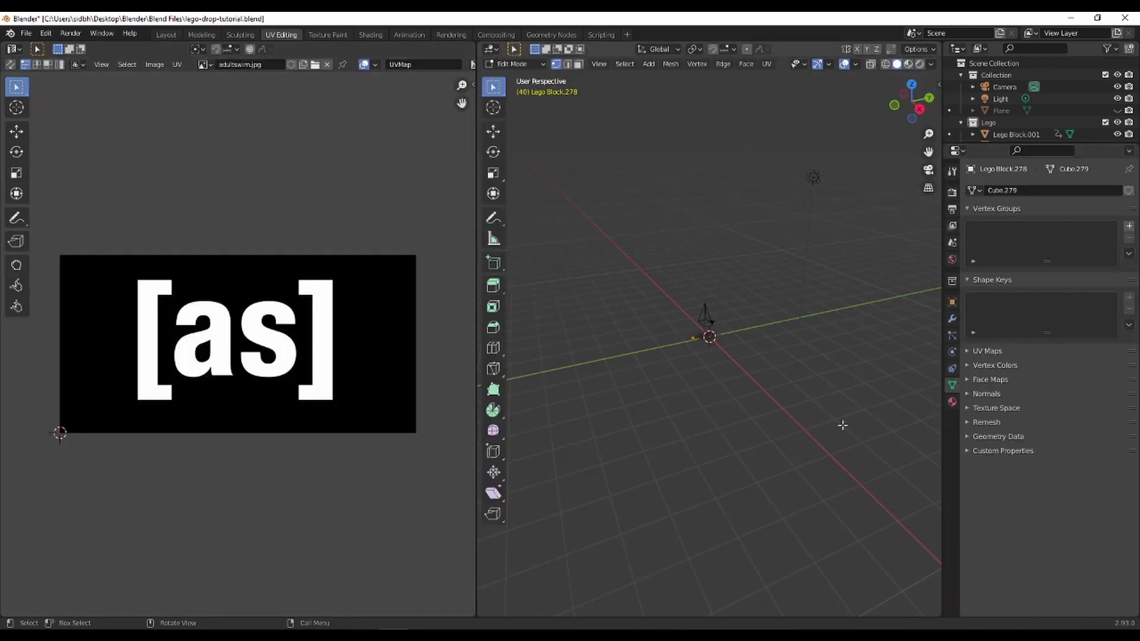
scroll(704, 370, "down", 5)
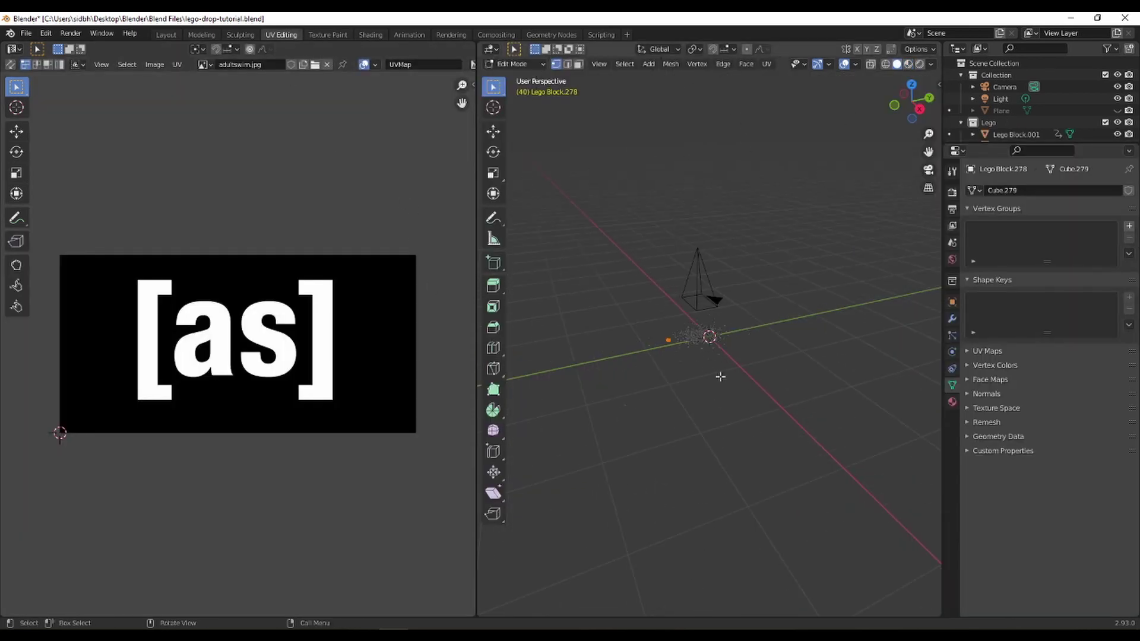
left_click(1002, 122)
scroll(997, 121, "down", 2)
scroll(704, 373, "up", 3)
middle_click_drag(704, 373, 742, 380)
scroll(670, 413, "up", 2)
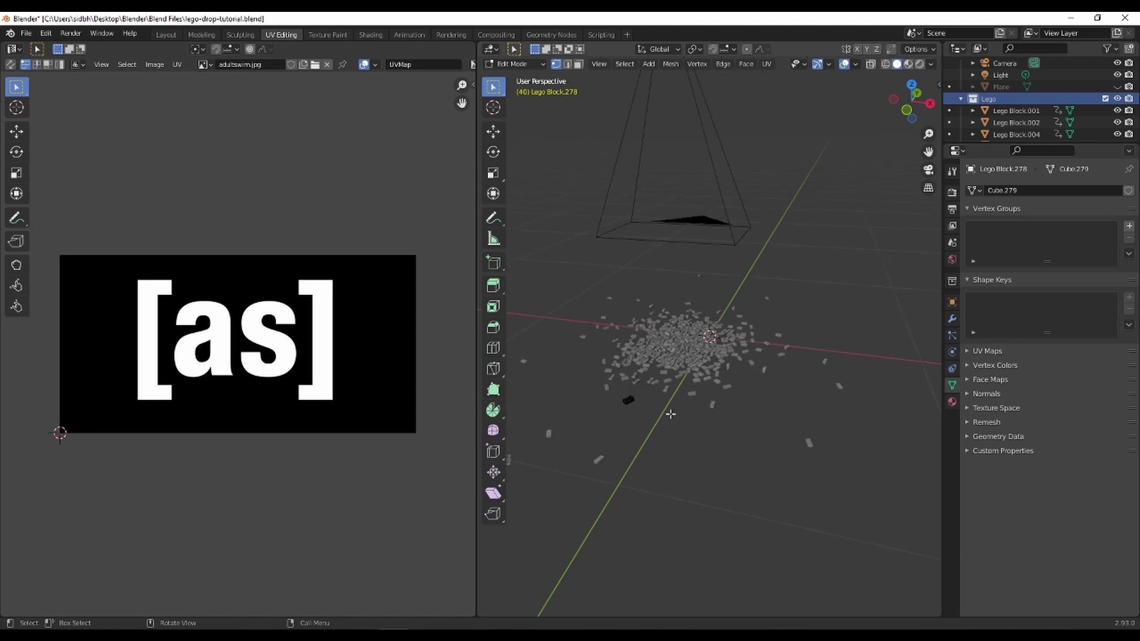
key("Tab")
Select all the Lego bricks in the 3D viewport, leaving out the camera.
scroll(666, 414, "down", 3)
middle_click_drag(646, 398, 681, 372)
left_click_drag(573, 297, 796, 420)
middle_click_drag(693, 371, 752, 421)
left_click_drag(677, 394, 768, 460)
middle_click_drag(764, 448, 703, 389)
scroll(713, 492, "up", 5)
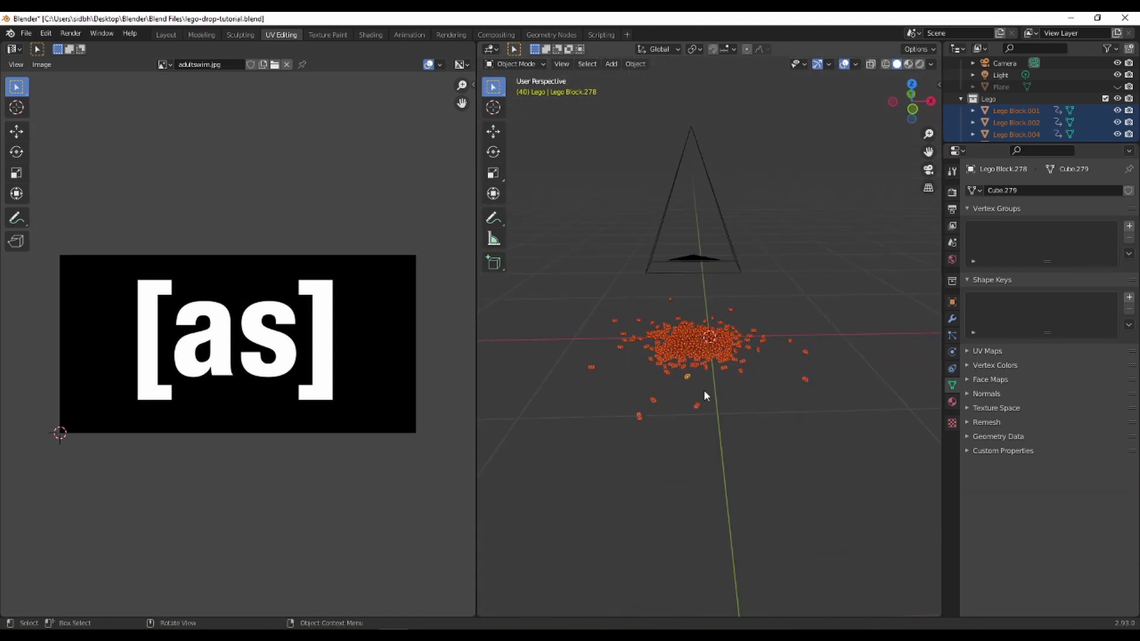
Enter Edit Mode on the selected bricks and project their UVs from the top orthographic view with Project from View.
key("Tab")
key("KP_7")
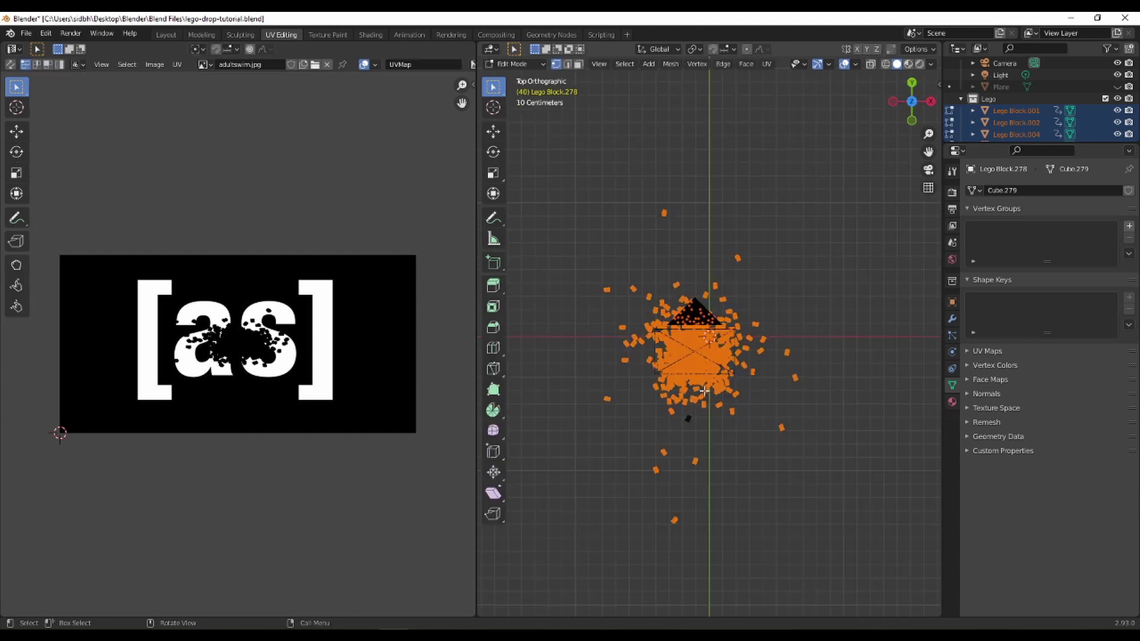
scroll(677, 431, "up", 3)
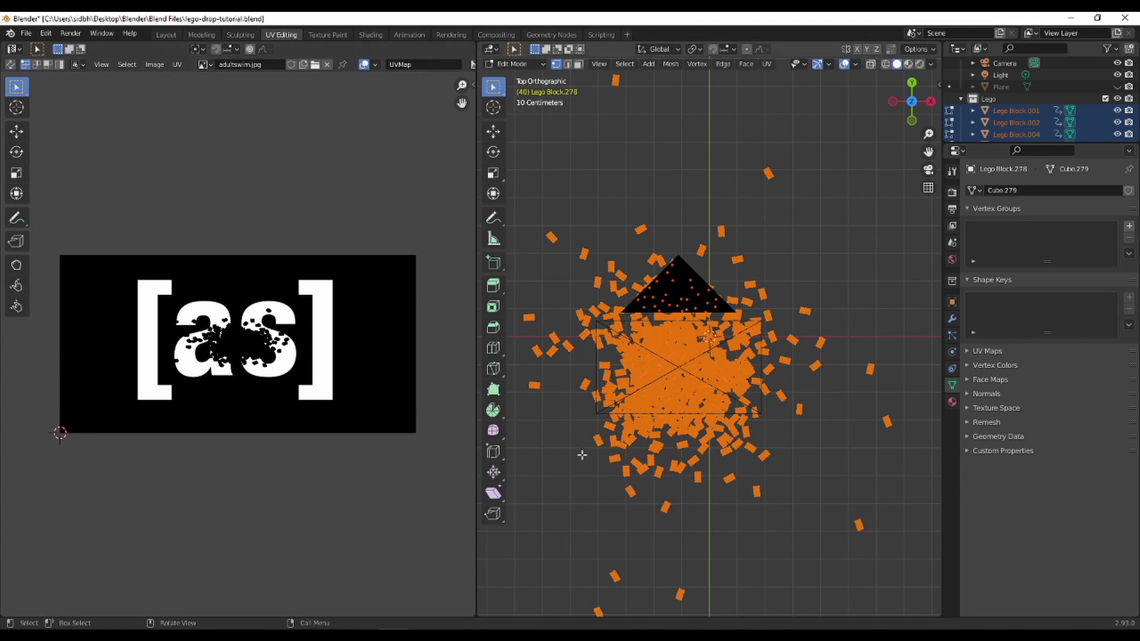
key("u")
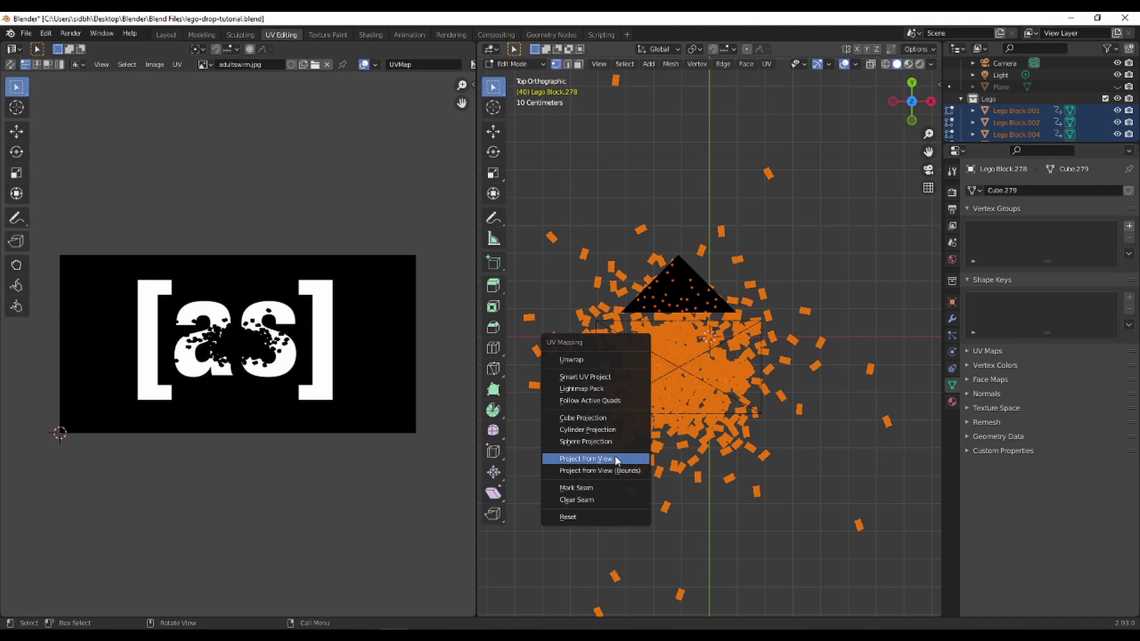
left_click(616, 460)
Select all the brick UVs over the adultswim.jpg image in the UV editor.
scroll(308, 389, "down", 3)
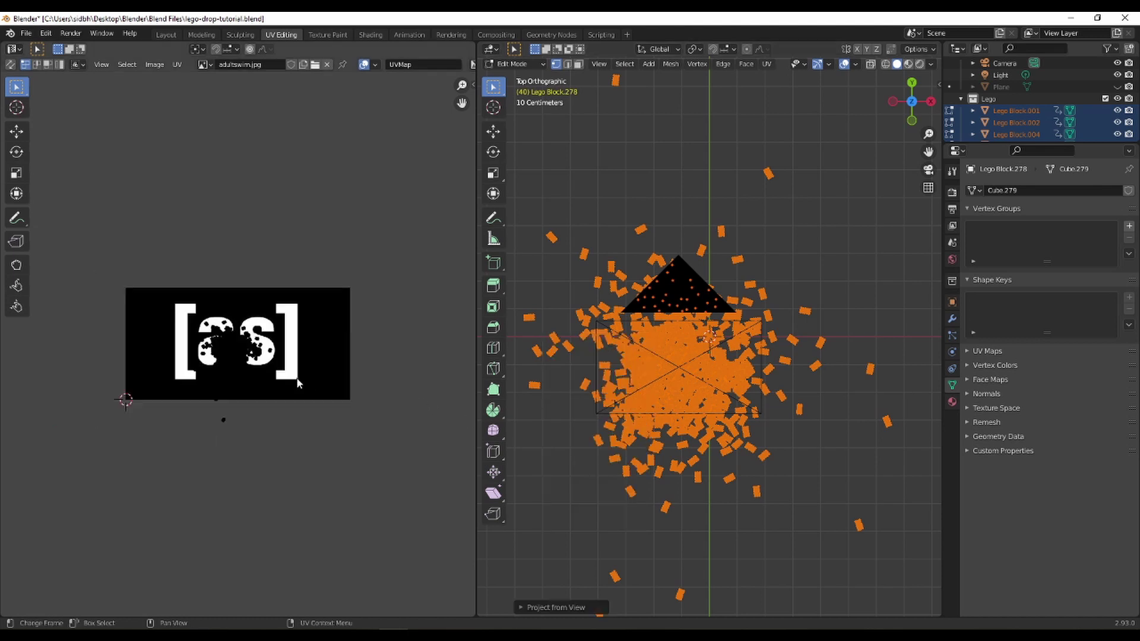
scroll(225, 397, "up", 4)
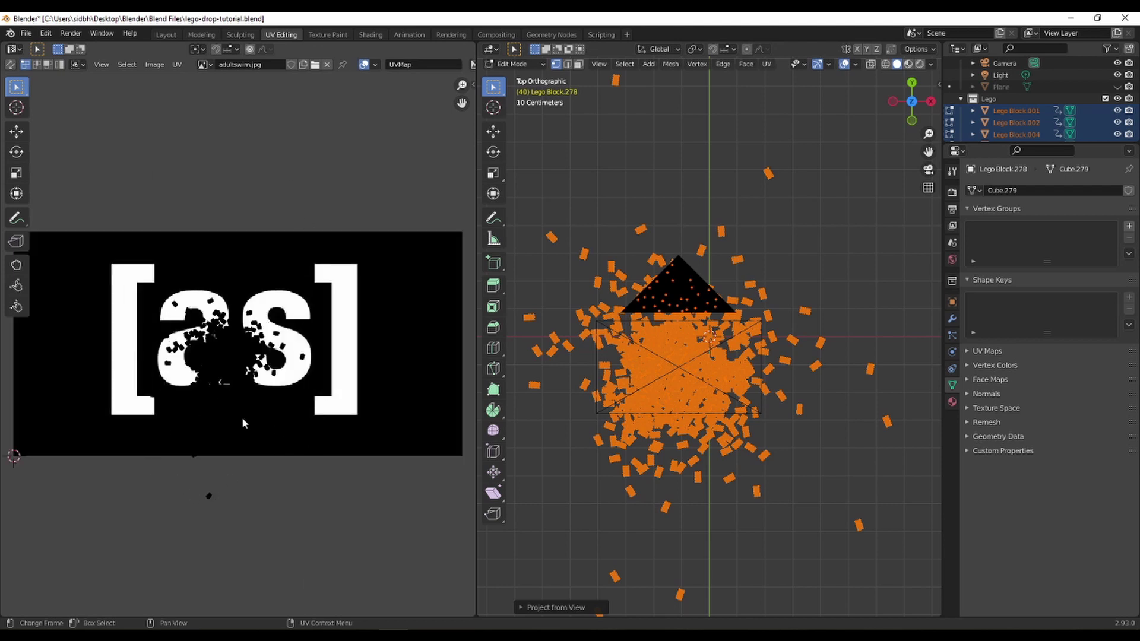
left_click(297, 469)
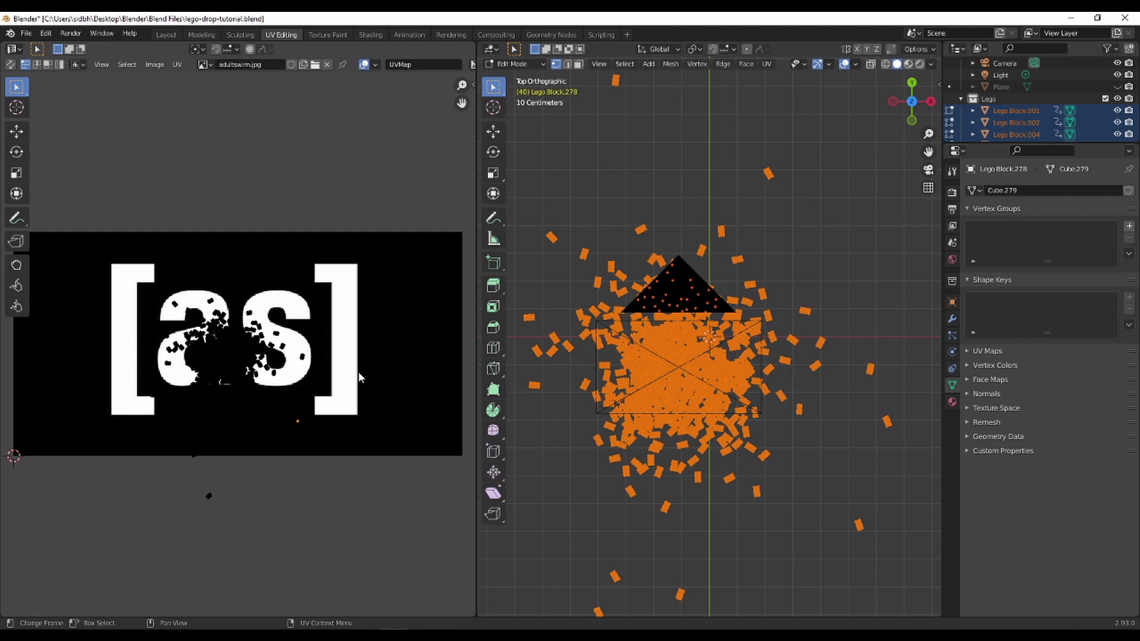
key("a")
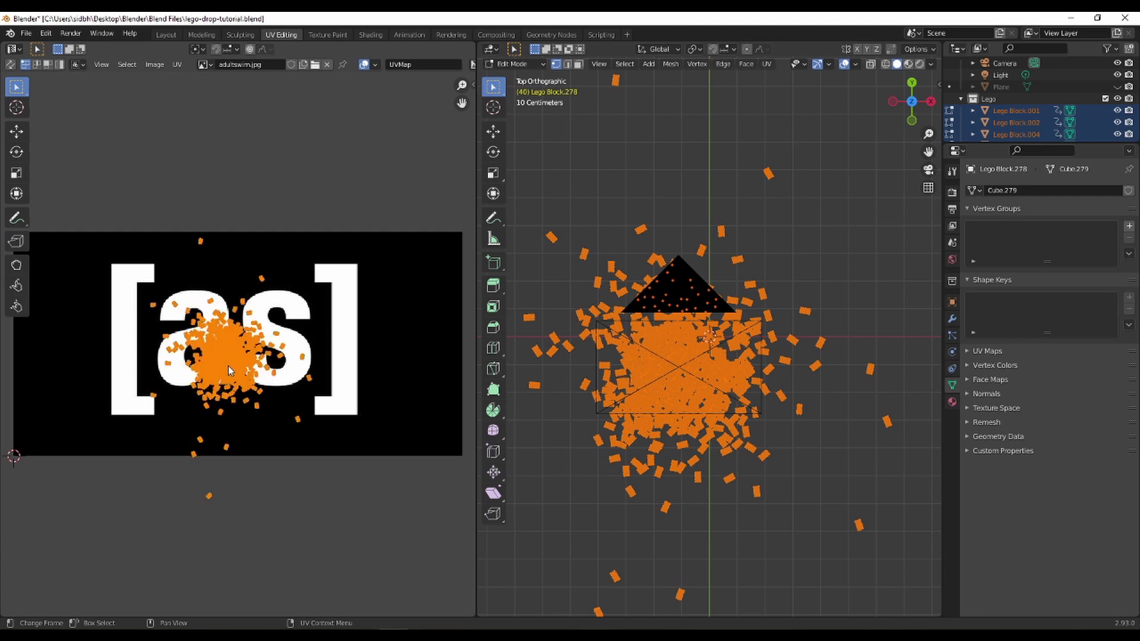
scroll(230, 365, "down", 3)
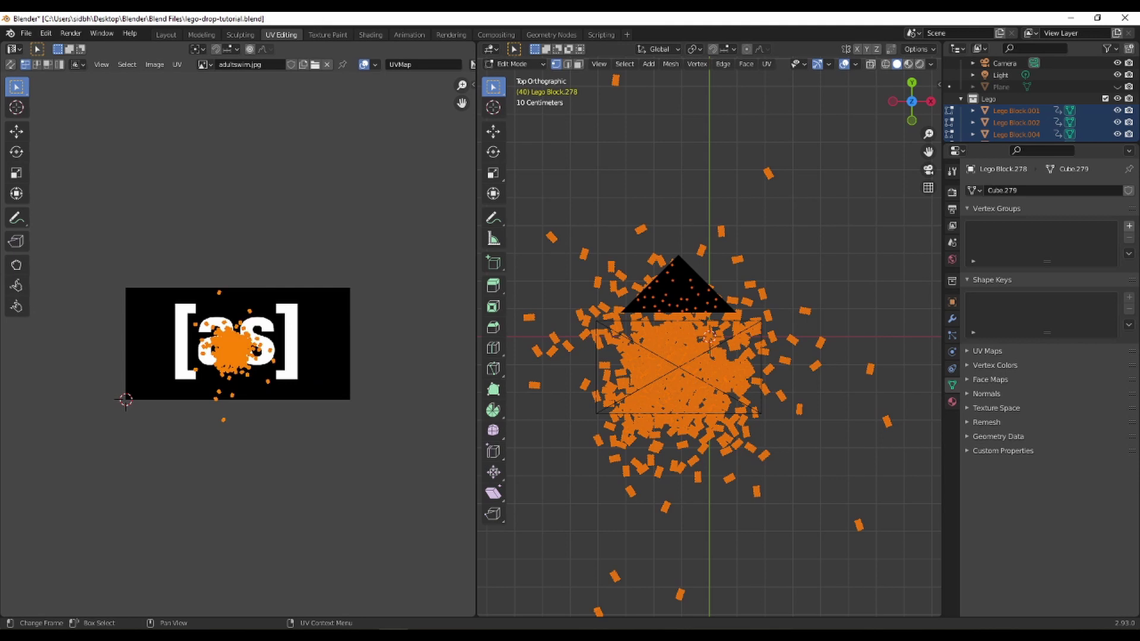
Scale all the brick UVs by 5 and move them slightly in X to centre the cluster over the [as] logo.
key("s")
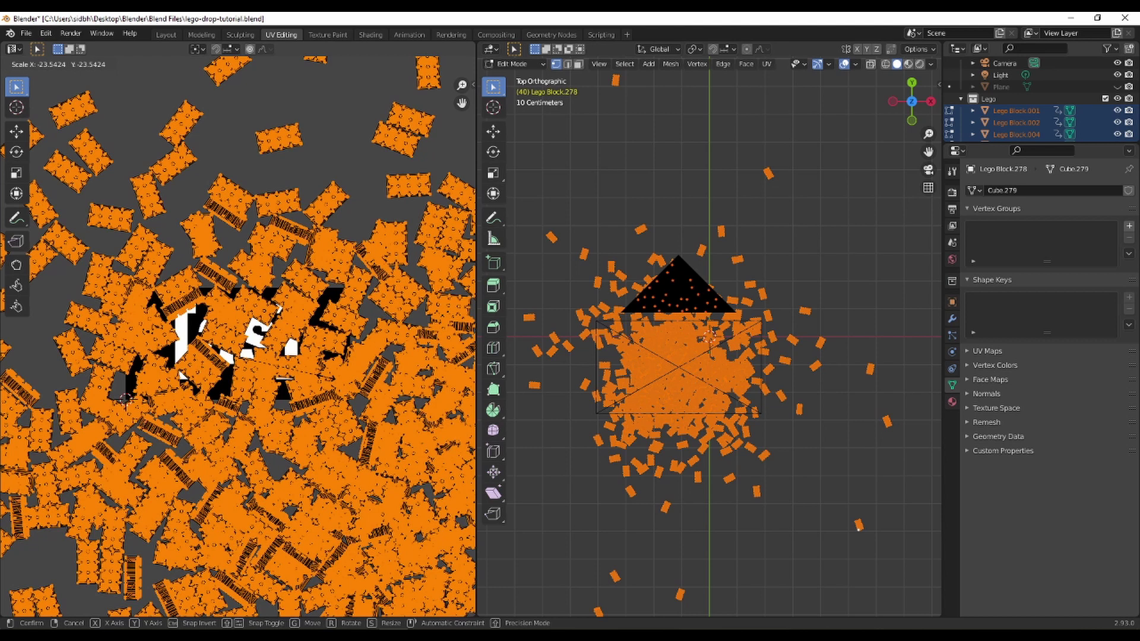
key("5")
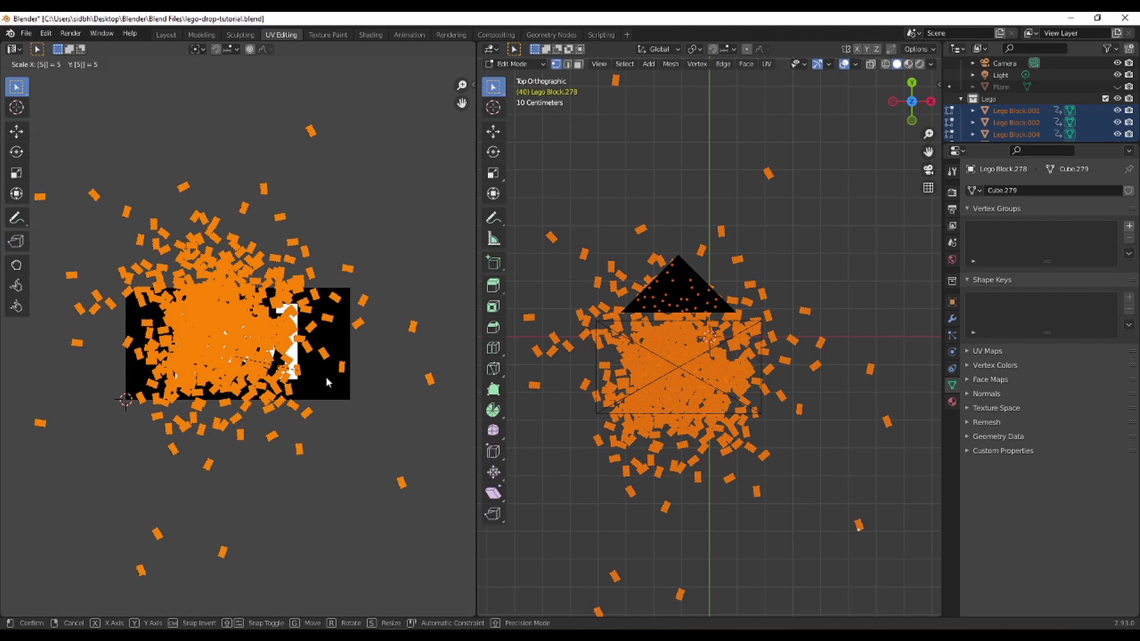
key("Return")
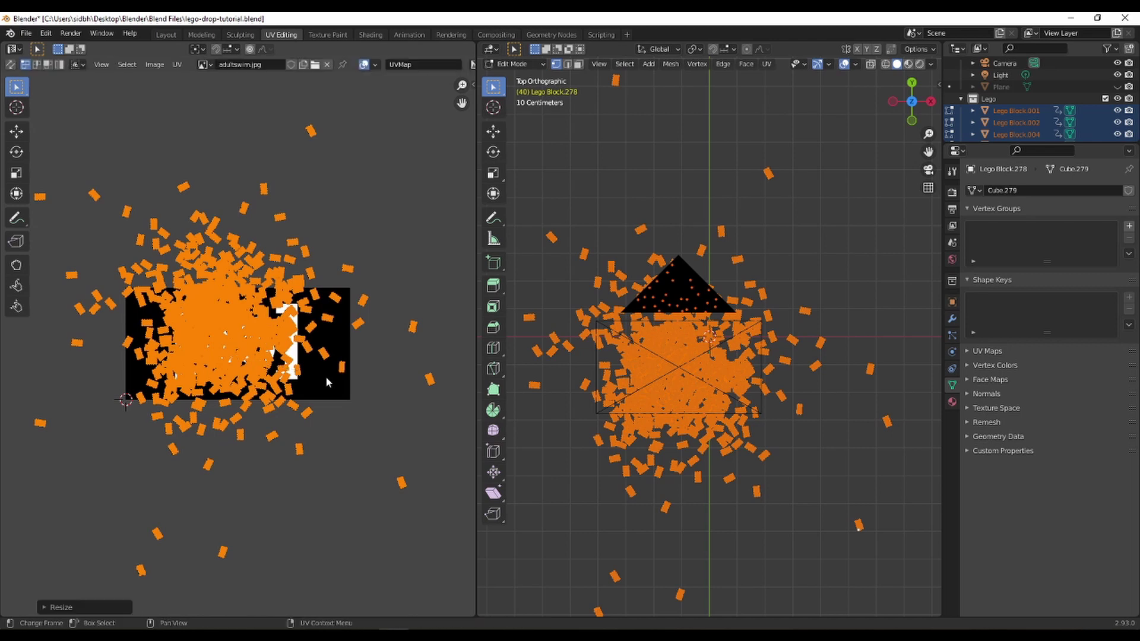
key("g")
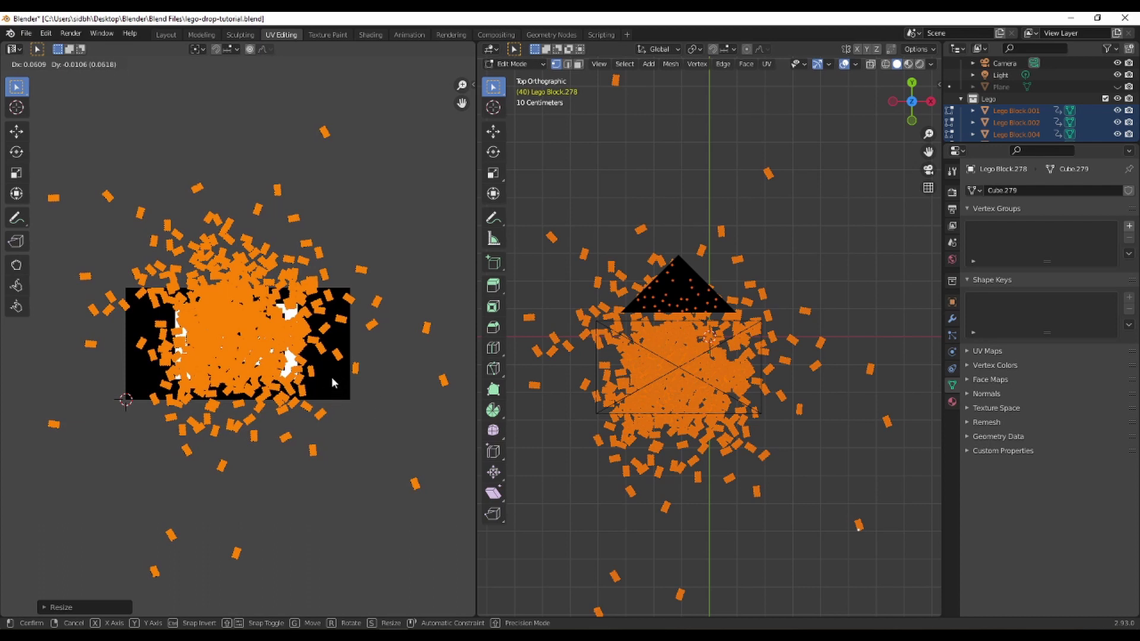
right_click(331, 376)
scroll(331, 376, "up", 3)
scroll(317, 259, "down", 2)
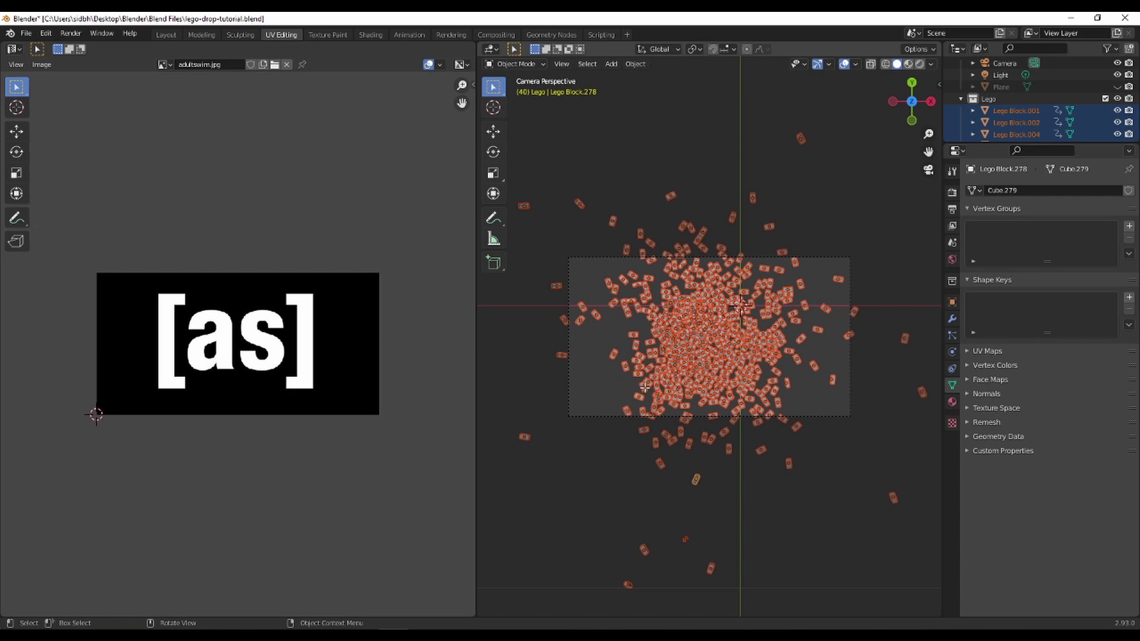
Display the bricks in Material Preview shading through the camera and inspect how the logo falls across them.
key("z")
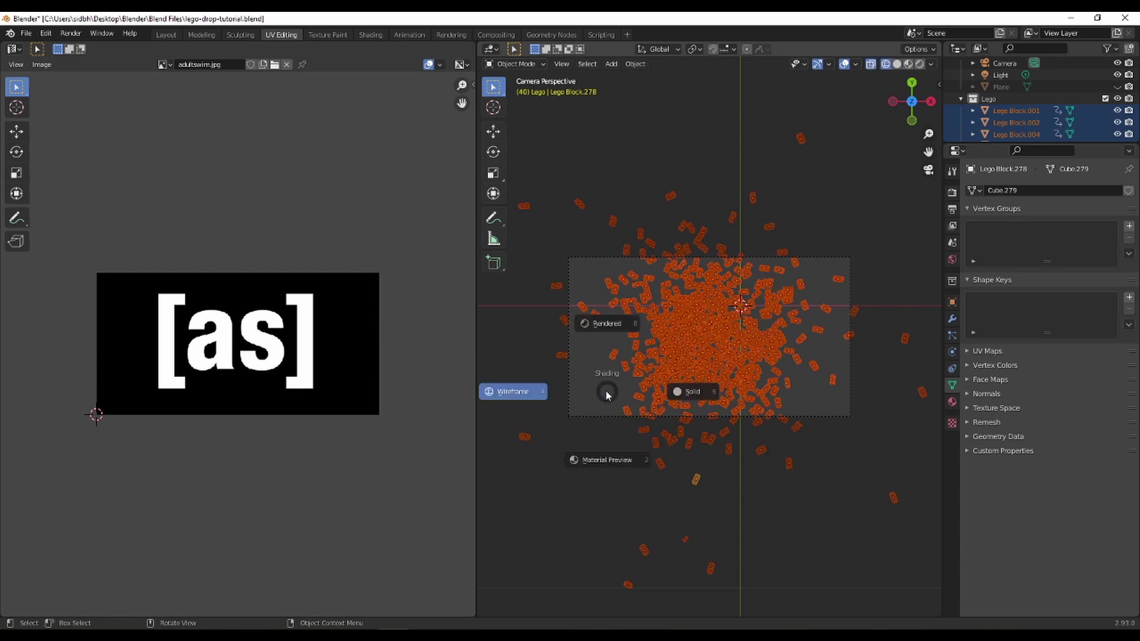
left_click(615, 447)
scroll(618, 457, "up", 5)
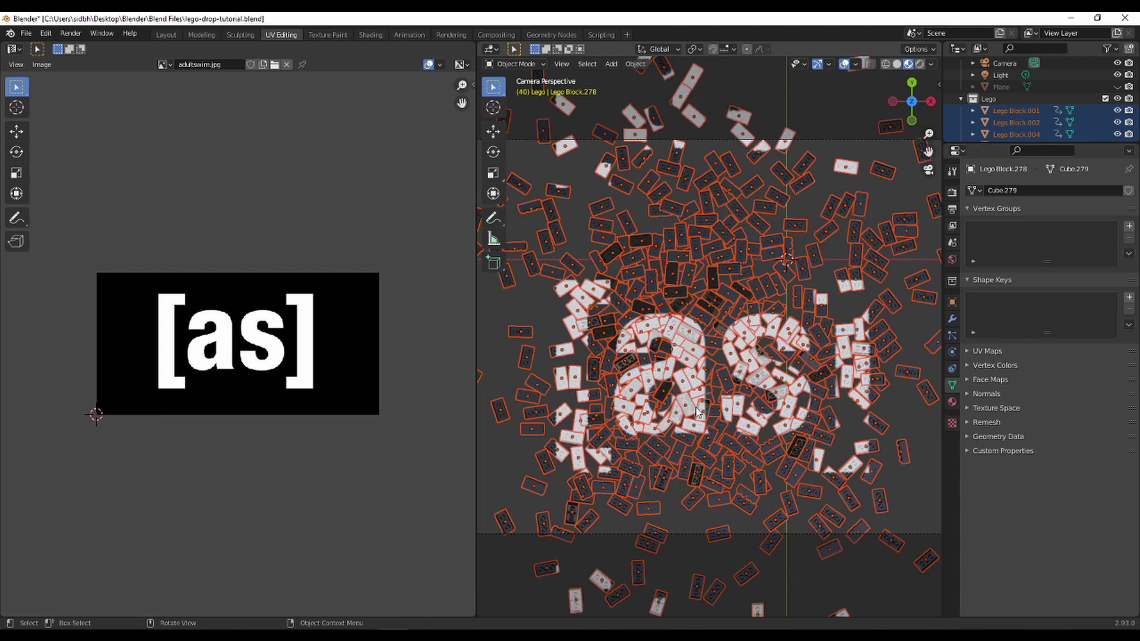
scroll(697, 412, "down", 2)
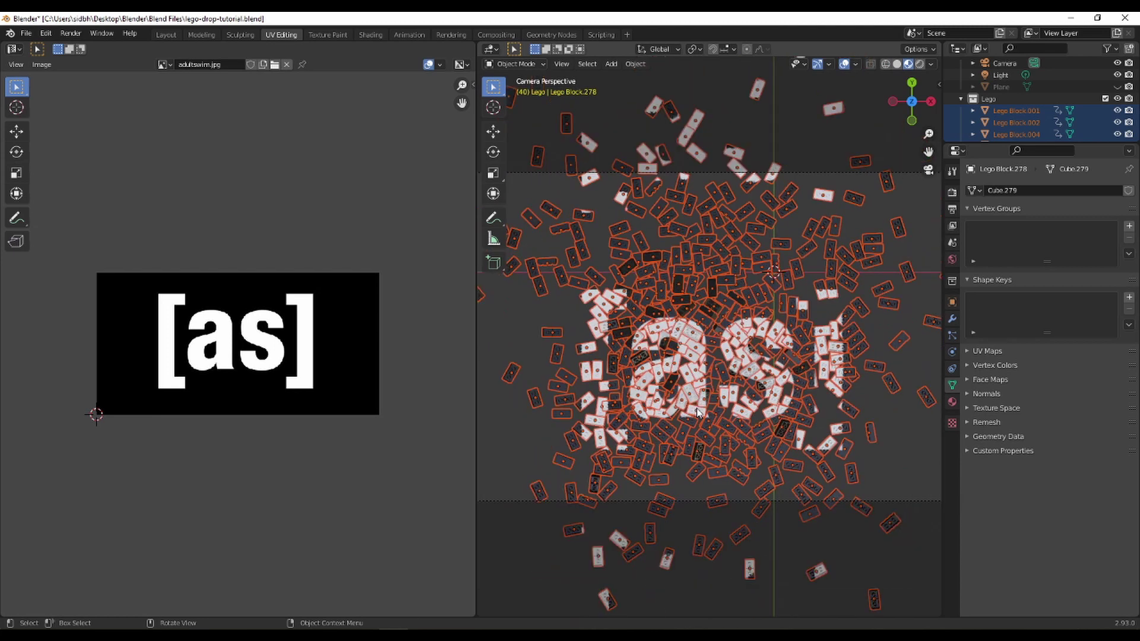
scroll(698, 412, "down", 1)
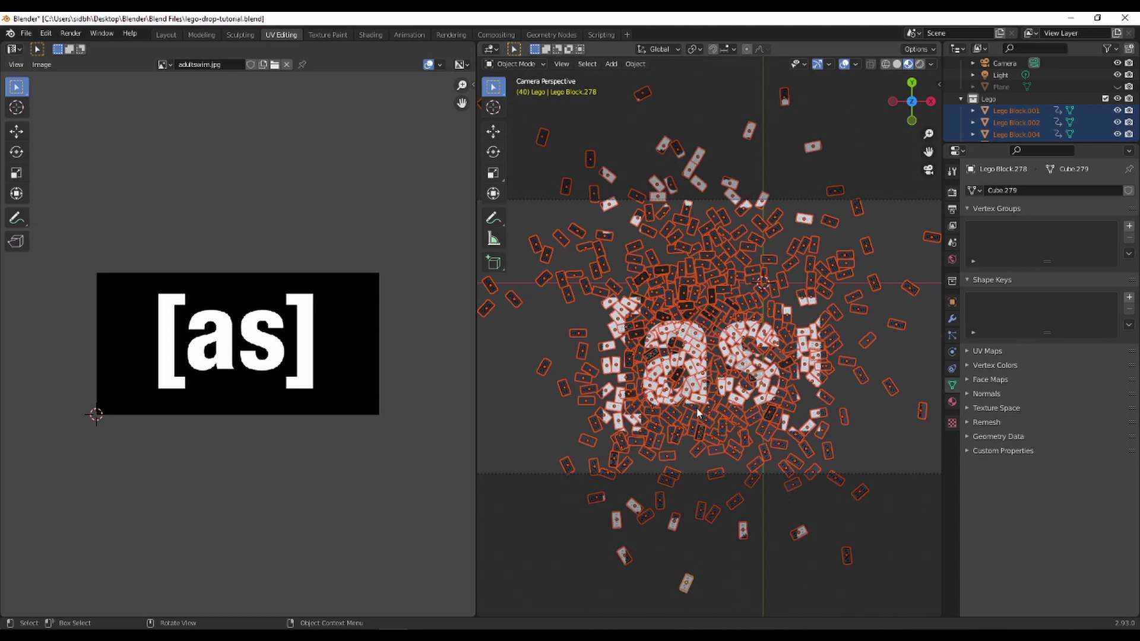
scroll(696, 408, "up", 5)
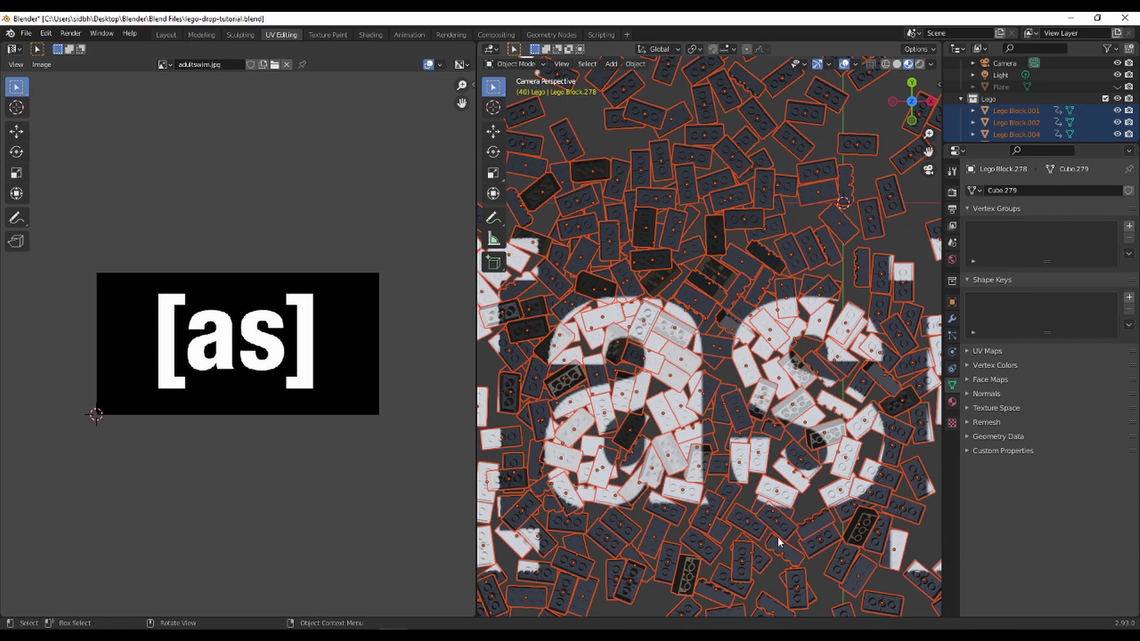
scroll(708, 575, "down", 4)
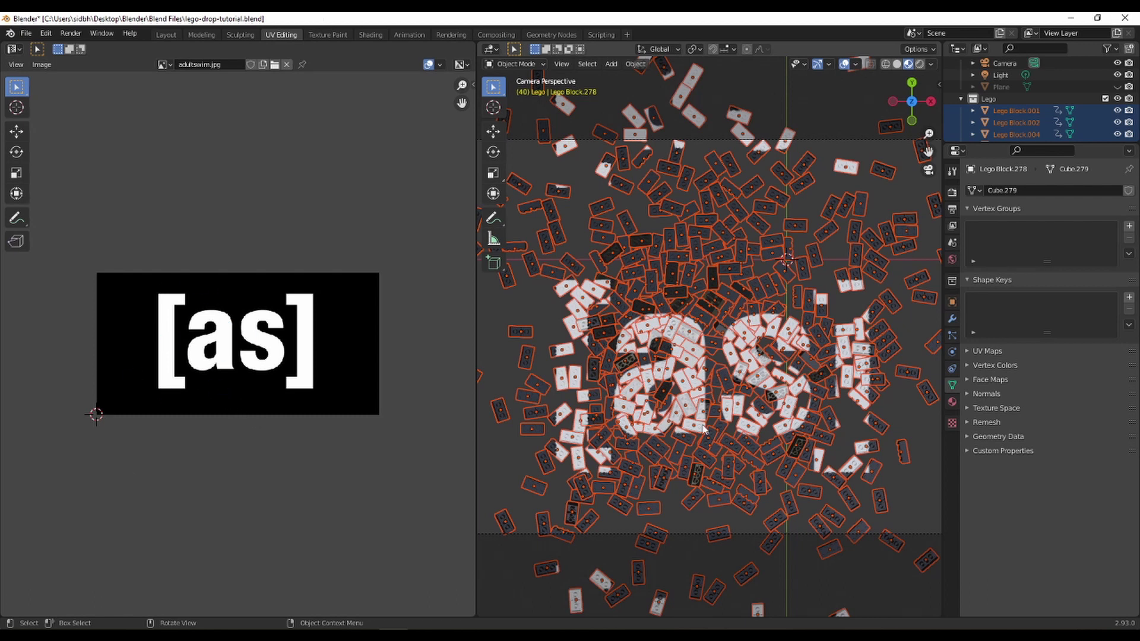
Enter Edit Mode on the bricks and scale their UVs to 0 with the UV pivot set to Individual Origins.
key("Tab")
scroll(206, 358, "down", 1)
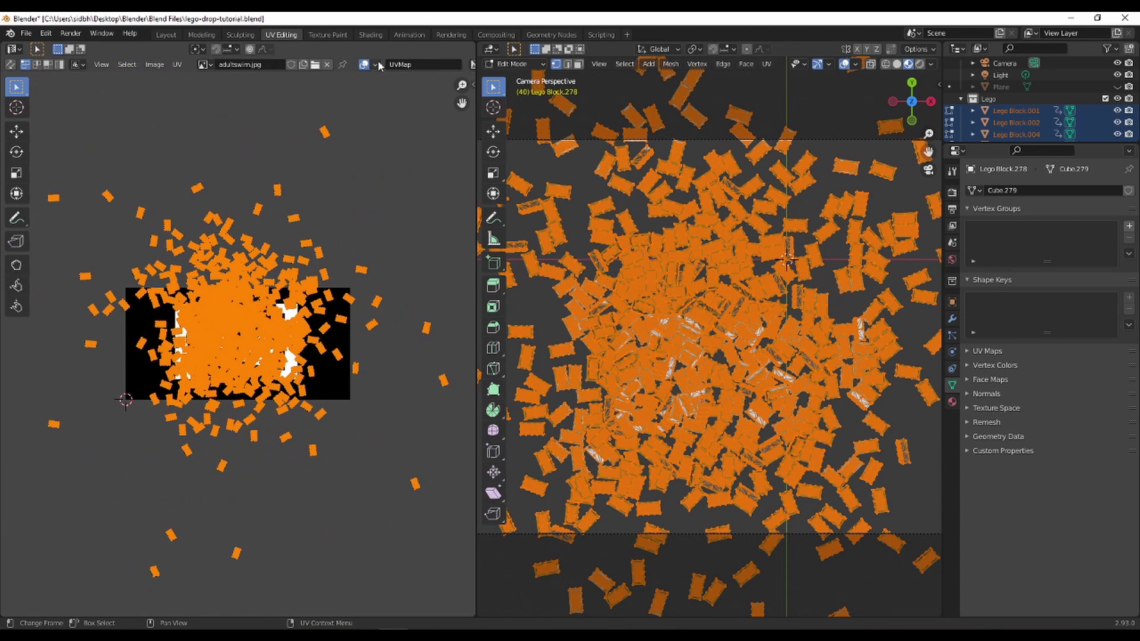
left_click(197, 52)
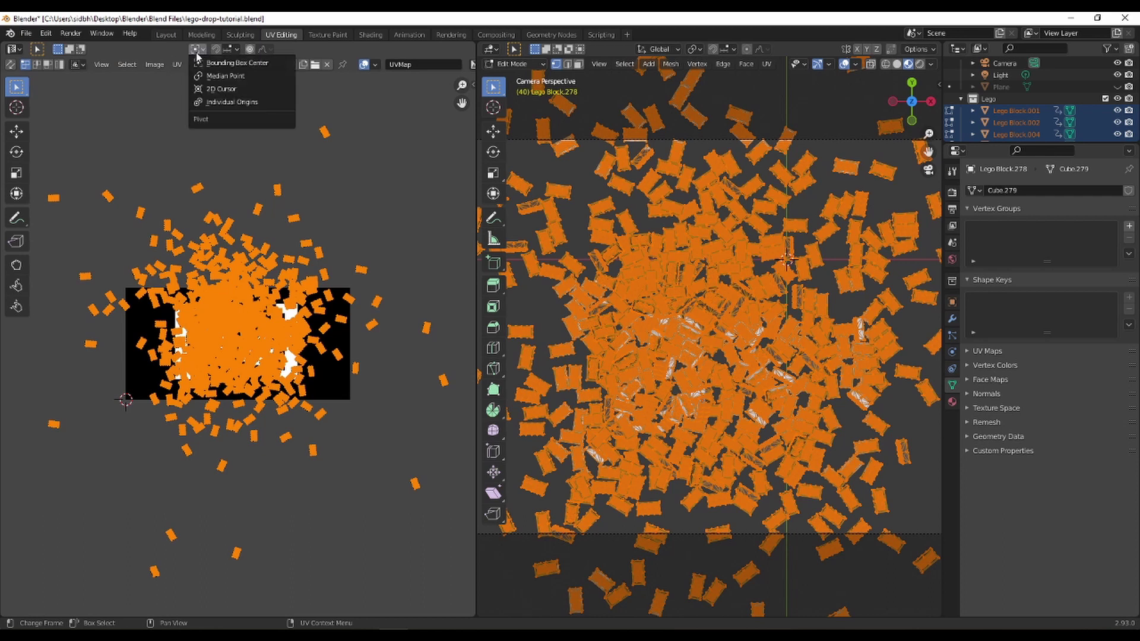
left_click(210, 103)
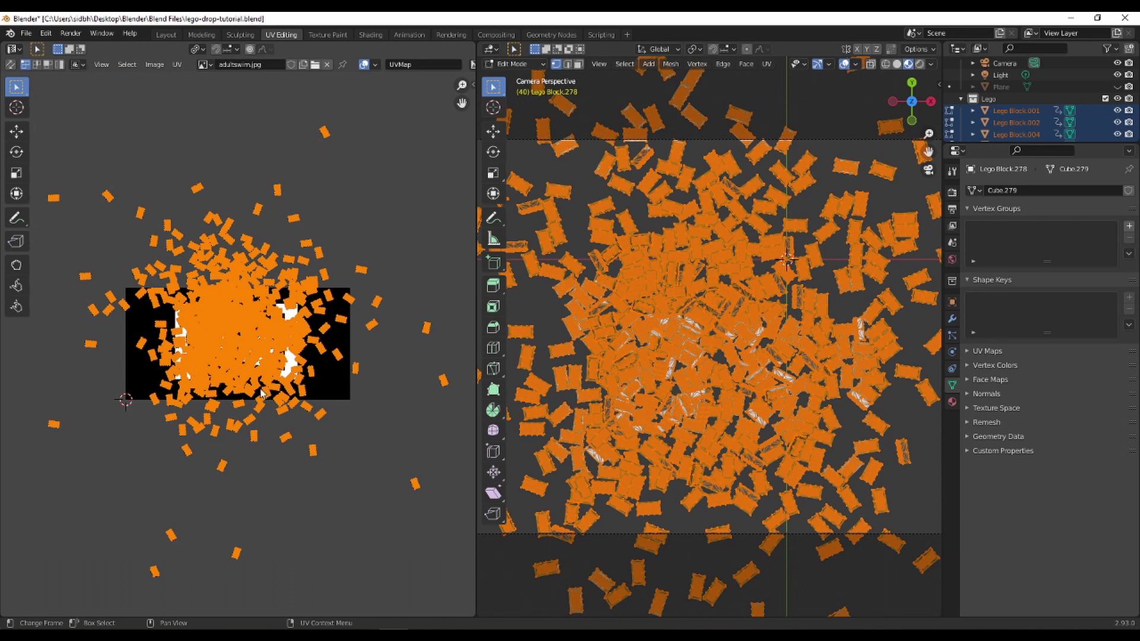
scroll(261, 392, "up", 3)
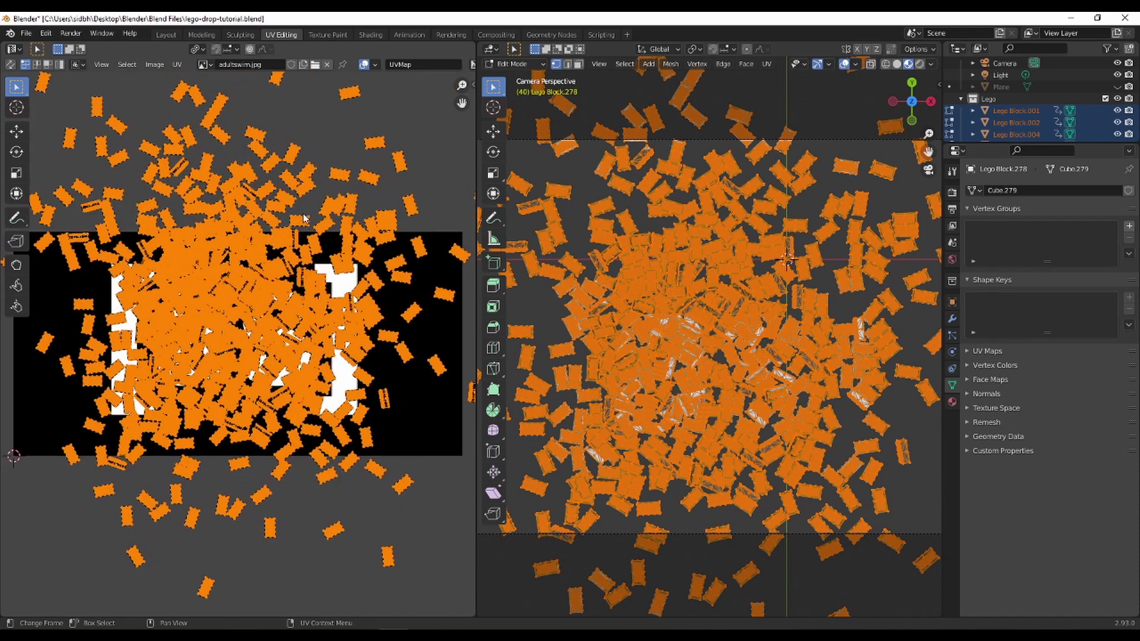
scroll(190, 267, "down", 3)
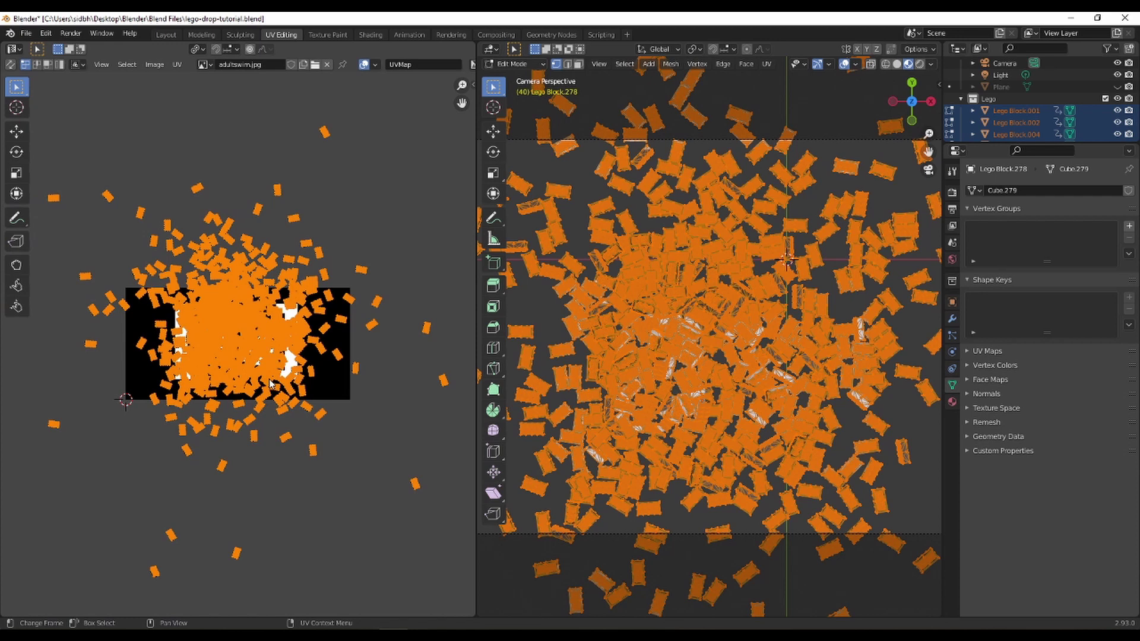
key("s")
key("0")
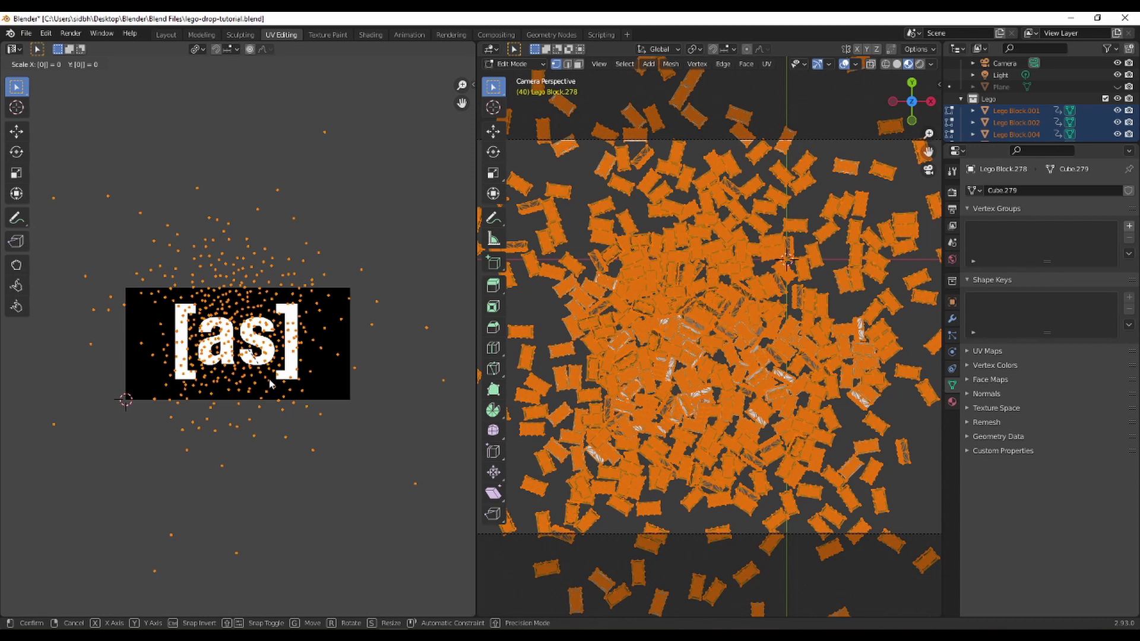
key("Return")
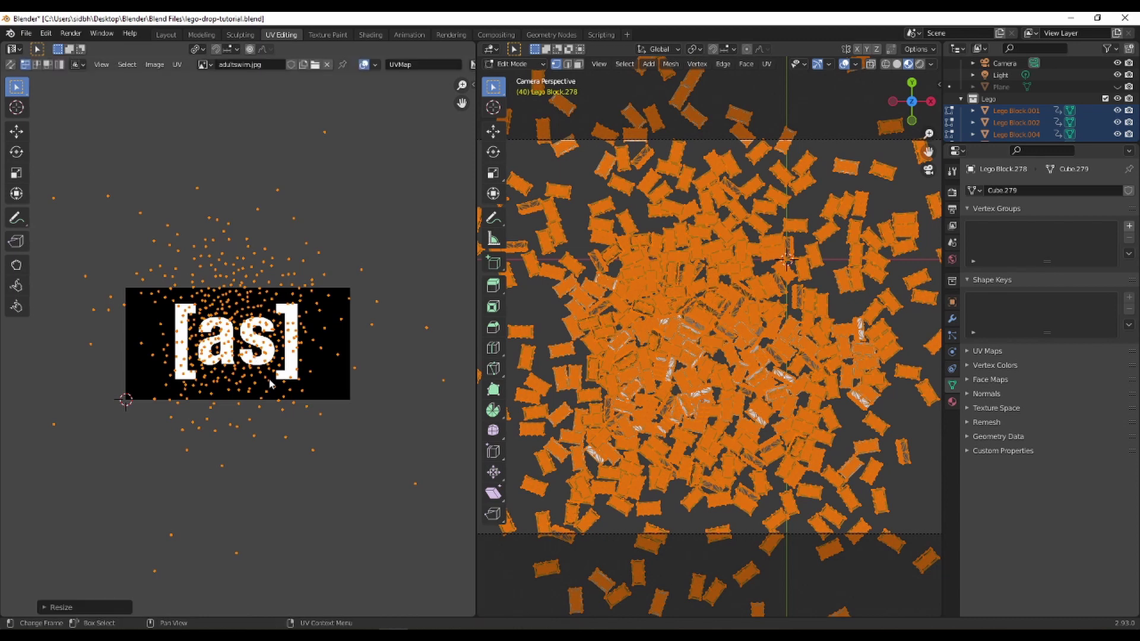
Examine the collapsed UV points over the logo, then return to Object Mode and check the colouring of the bricks.
scroll(270, 383, "up", 10)
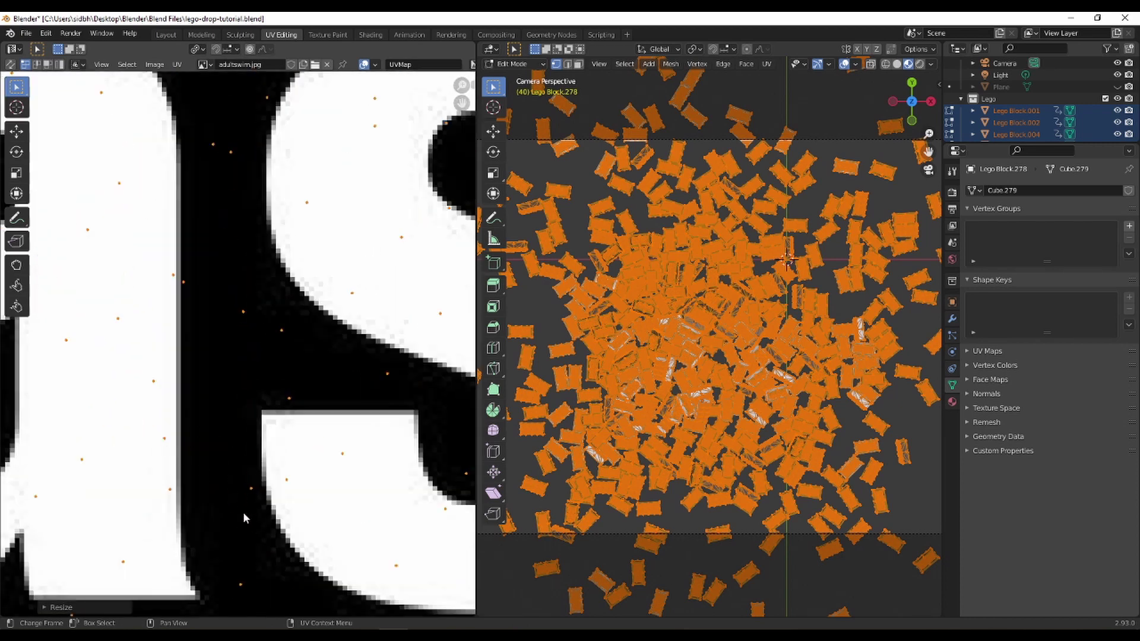
scroll(243, 511, "down", 5)
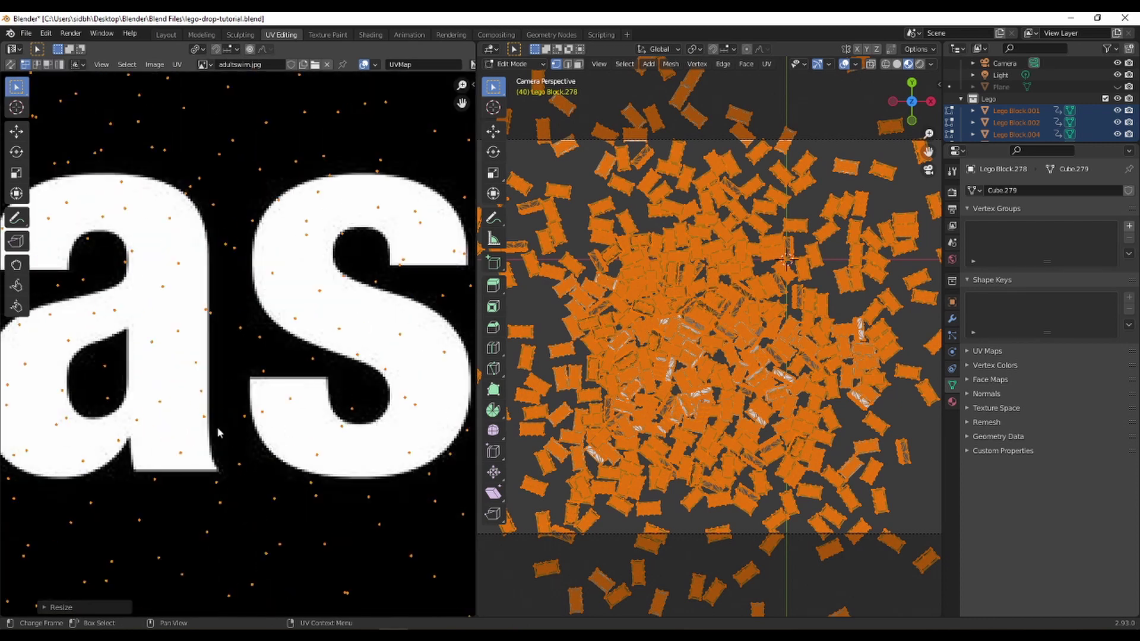
scroll(285, 372, "down", 3)
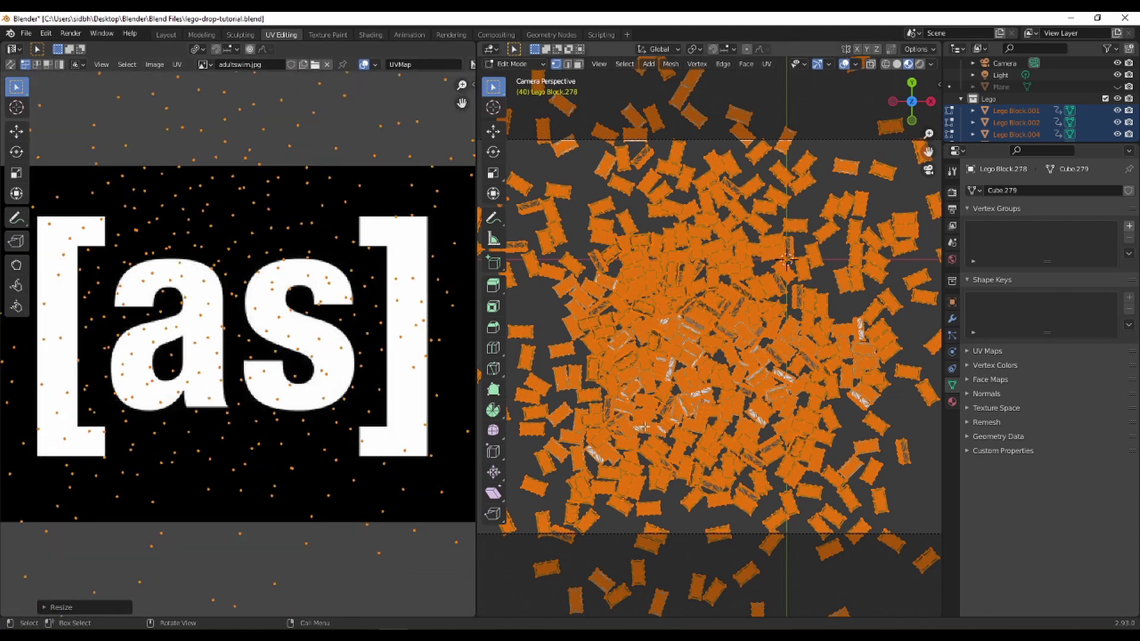
scroll(702, 417, "down", 1)
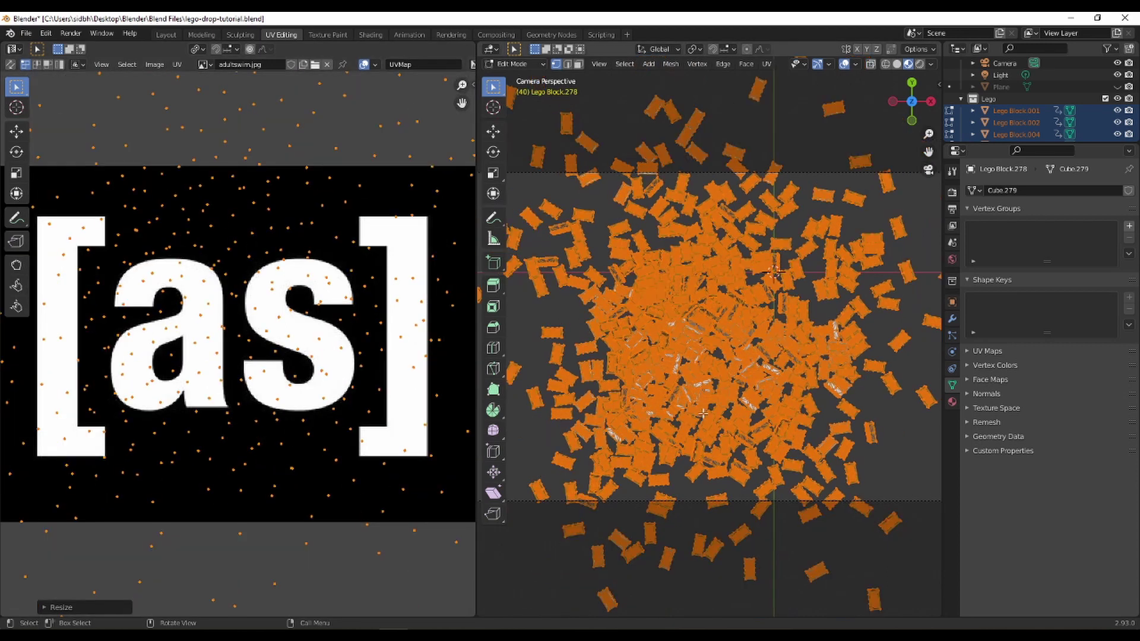
key("Tab")
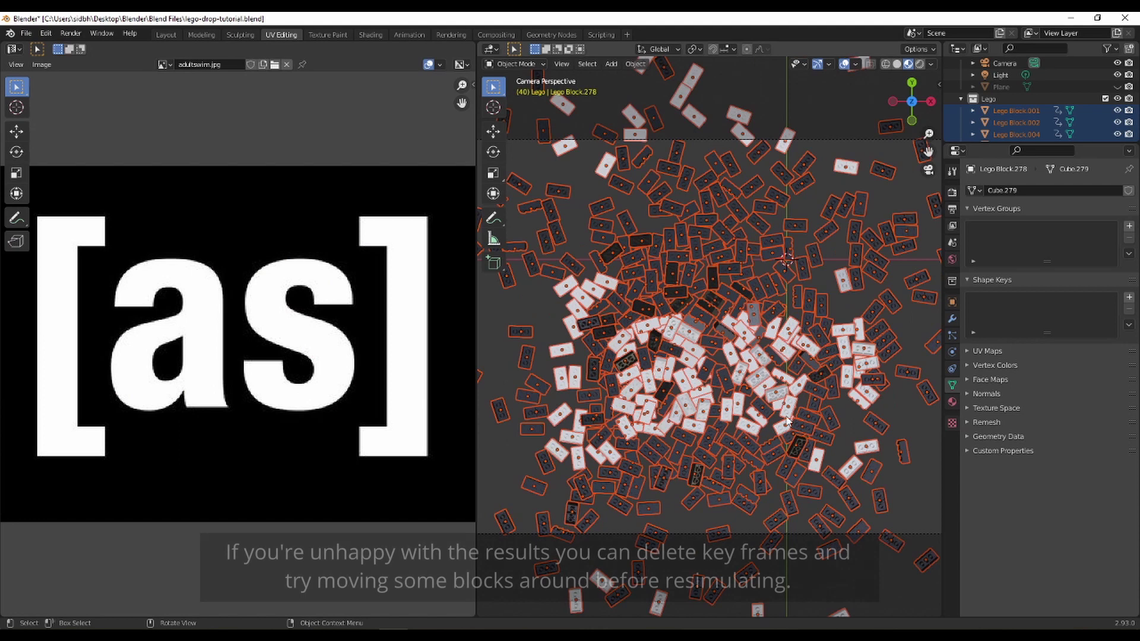
scroll(785, 426, "up", 2)
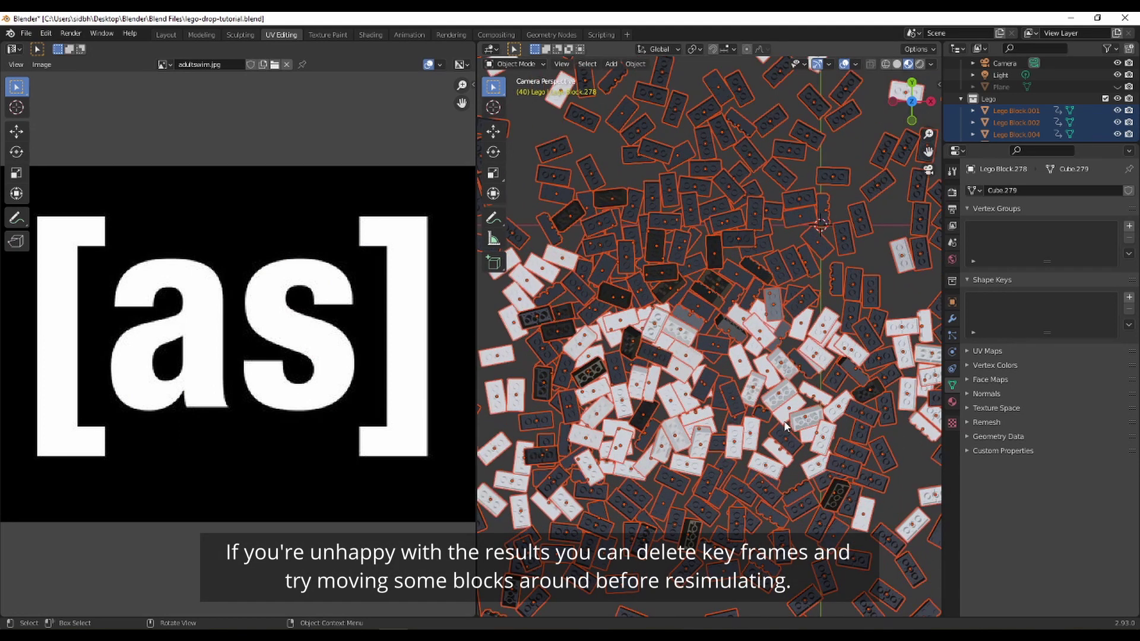
scroll(786, 426, "down", 1)
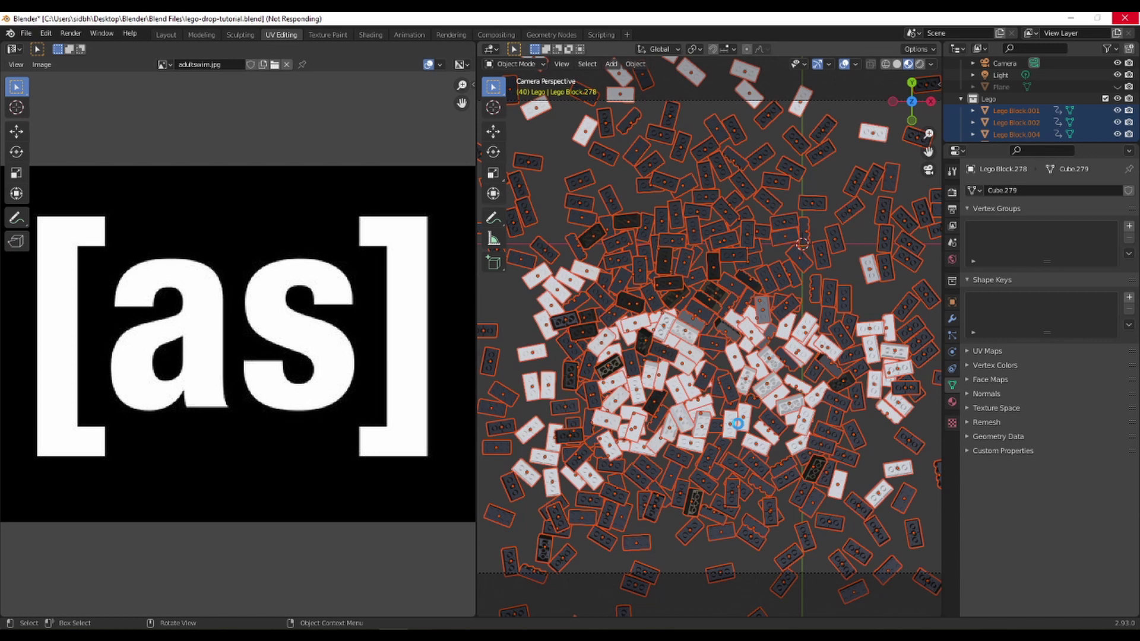
Set the UV pivot to Bounding Box Center and scale and rotate all the brick UVs for a better fit on the logo.
scroll(316, 237, "down", 5)
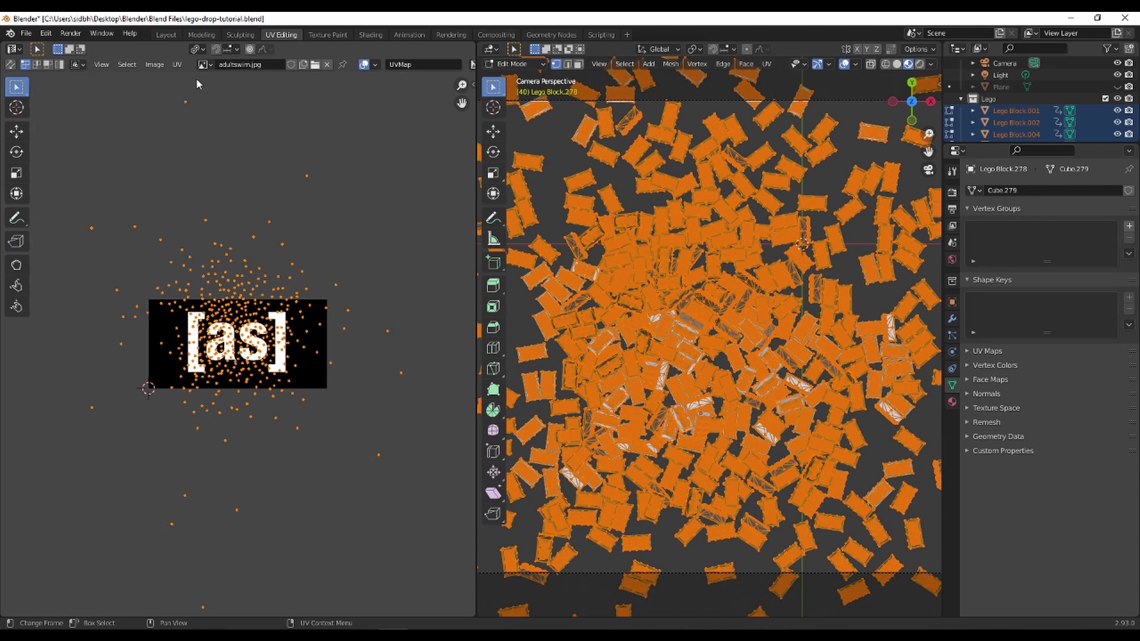
left_click(196, 49)
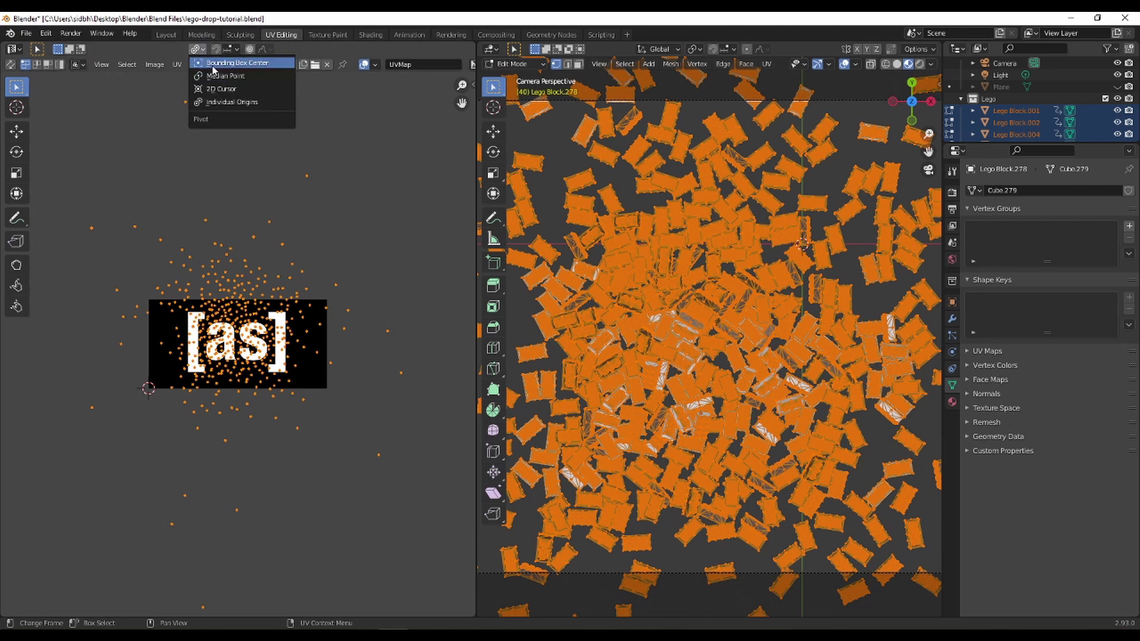
left_click(212, 66)
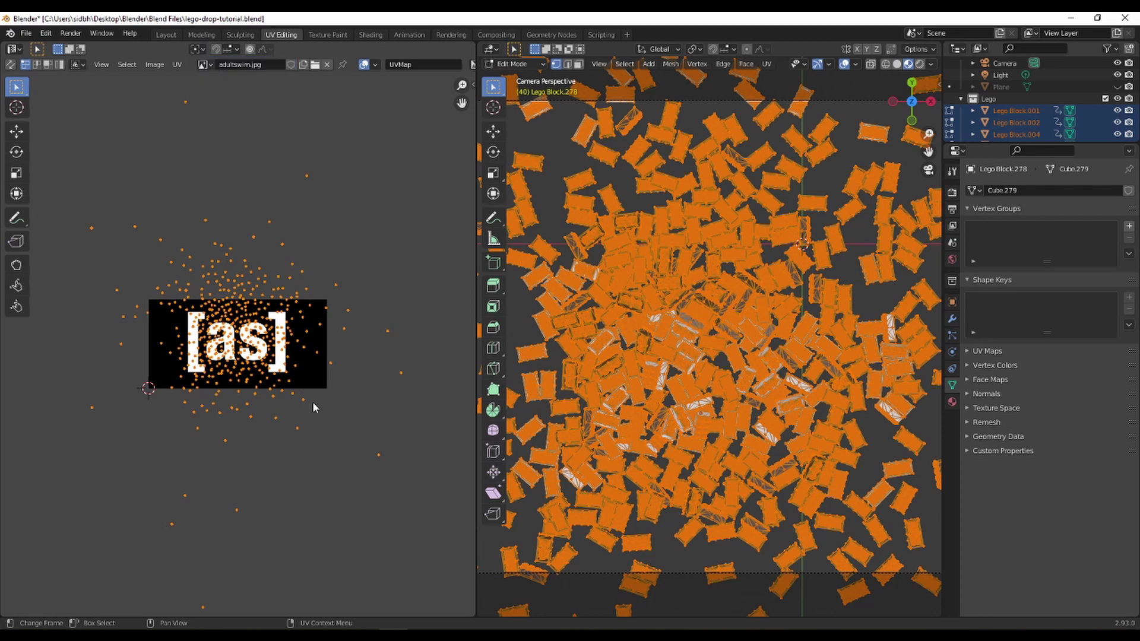
key("s")
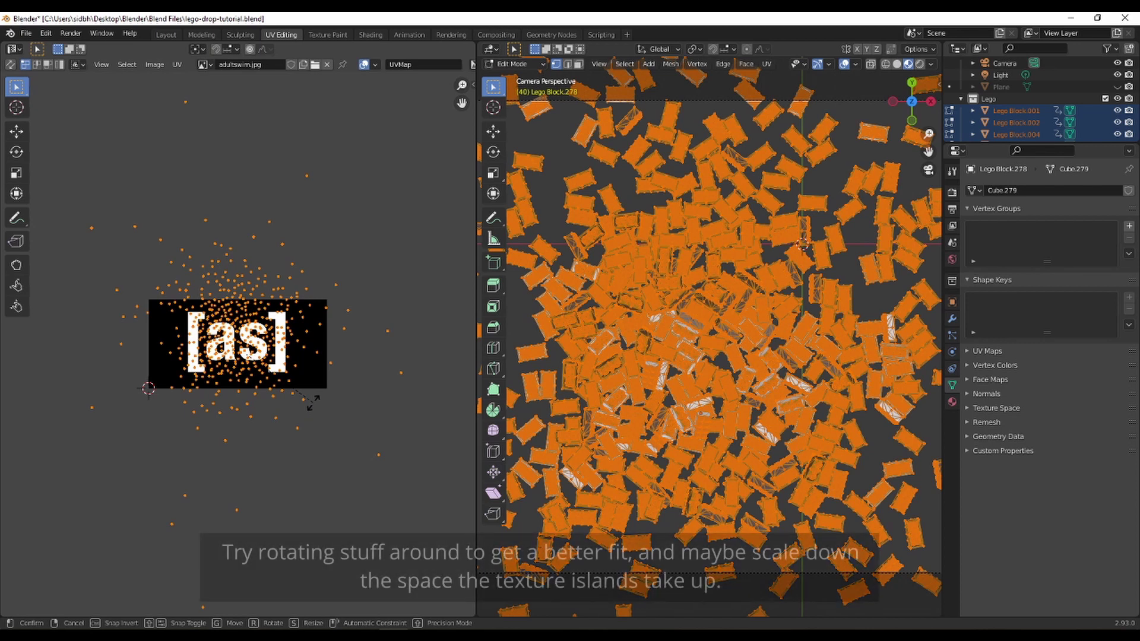
key("r")
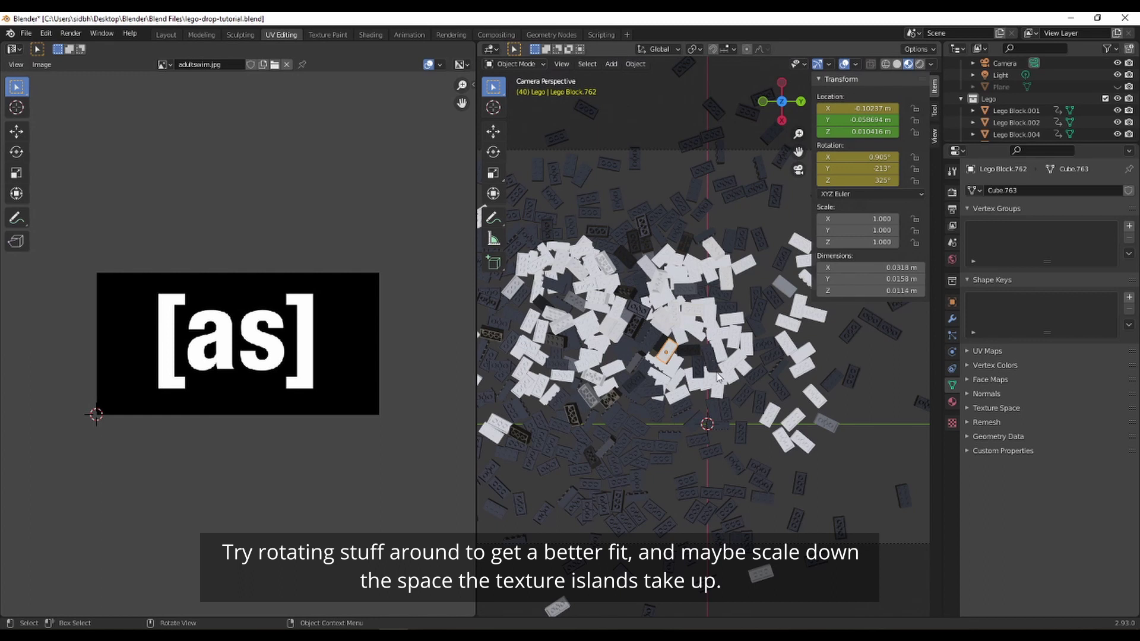
Add the mismatched bricks around the lower part of the letter a to the brick selection.
middle_click_drag(617, 372, 667, 393, "shift")
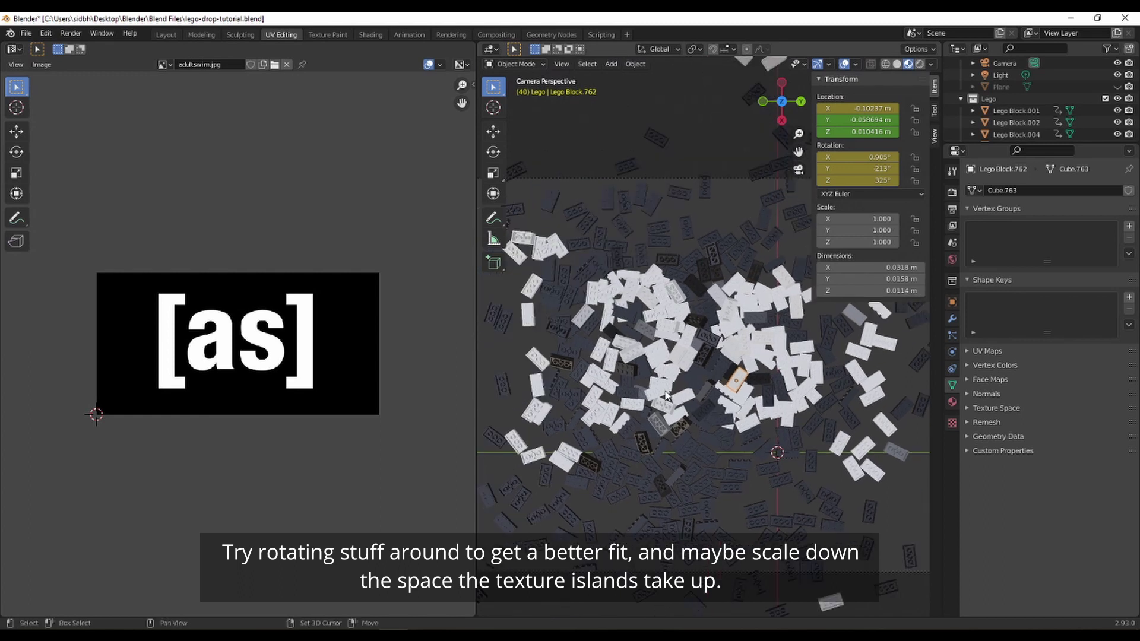
left_click(641, 394, "shift")
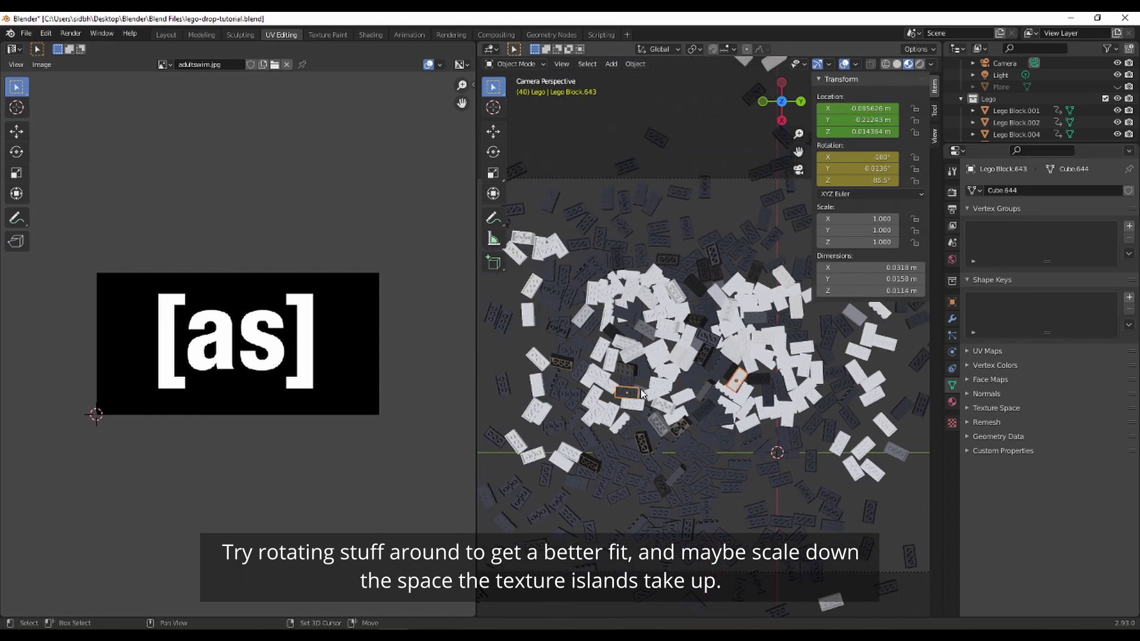
left_click(639, 394, "shift")
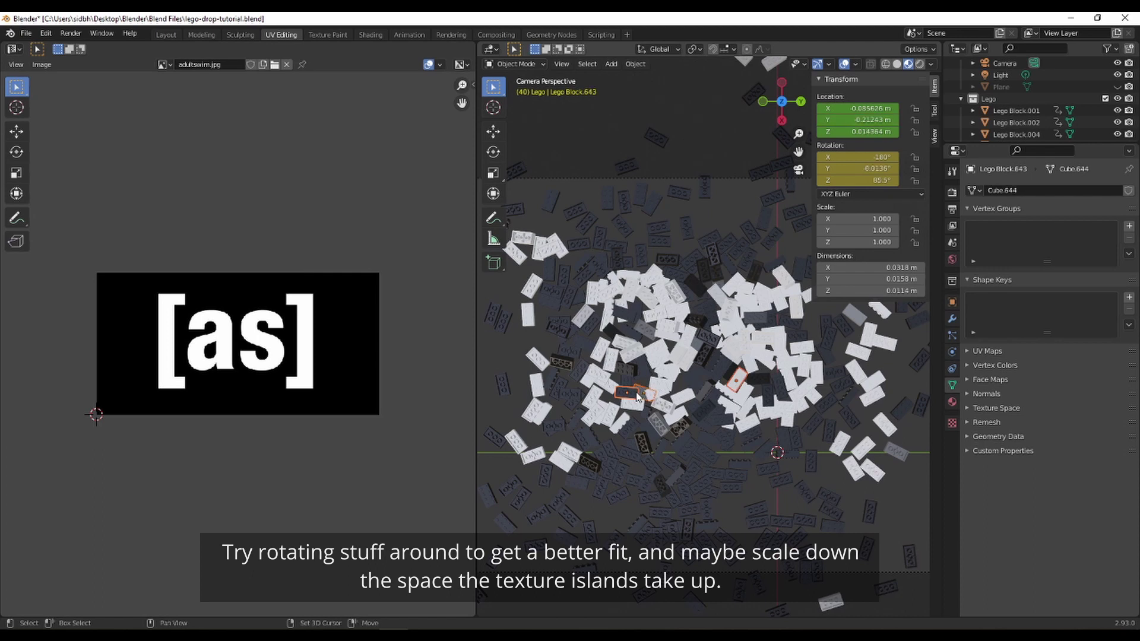
scroll(636, 399, "up", 2)
left_click(612, 419, "shift")
left_click(753, 408, "shift")
key("shift+Left")
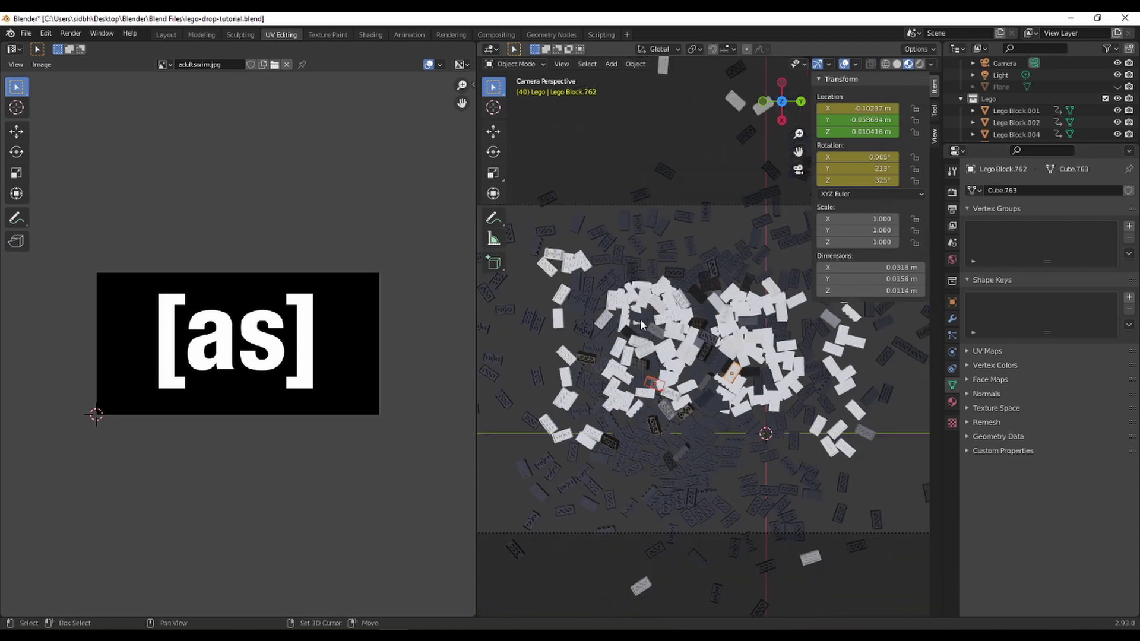
key("shift+Right")
middle_click_drag(616, 312, 647, 352, "shift")
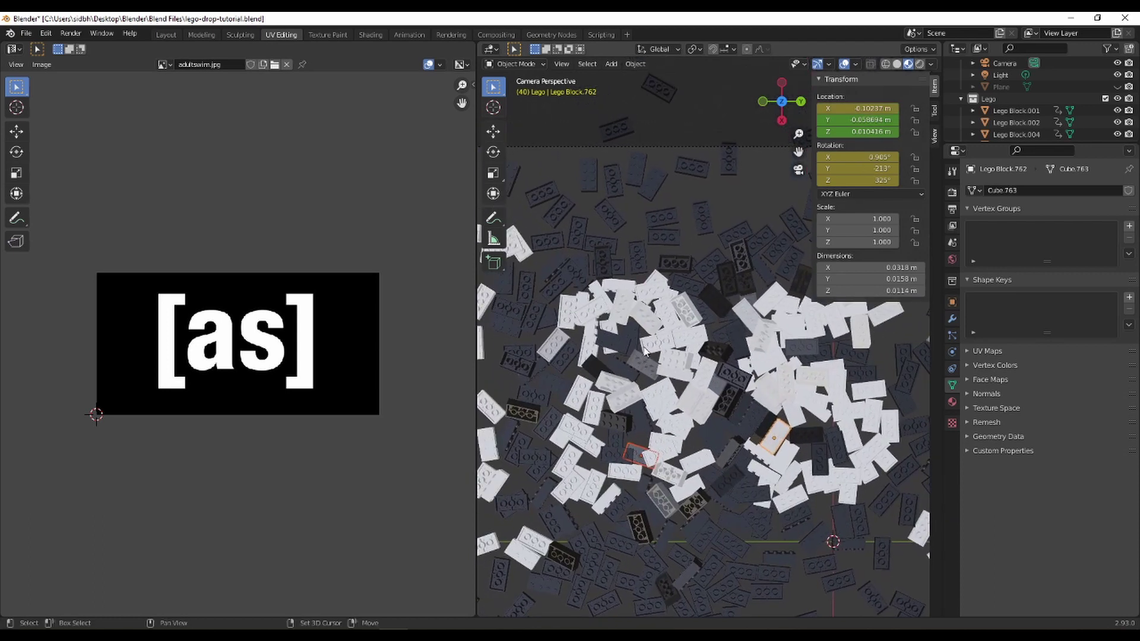
scroll(647, 351, "down", 1)
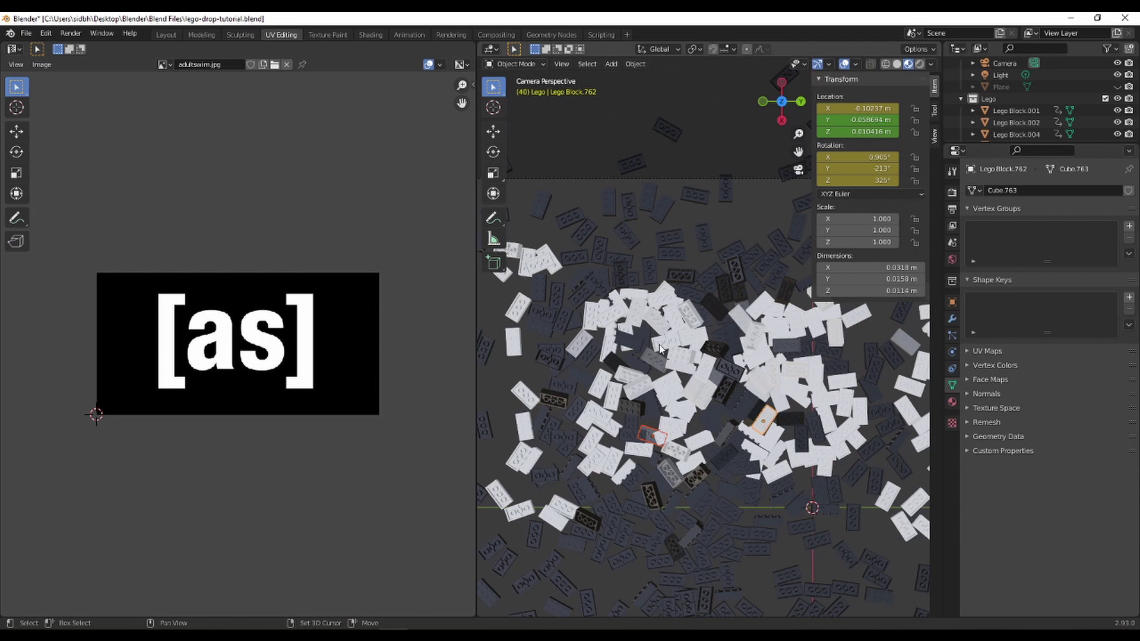
Extend the selection with bricks inside the letter a and in the gap between the a and the s.
left_click(660, 349, "shift")
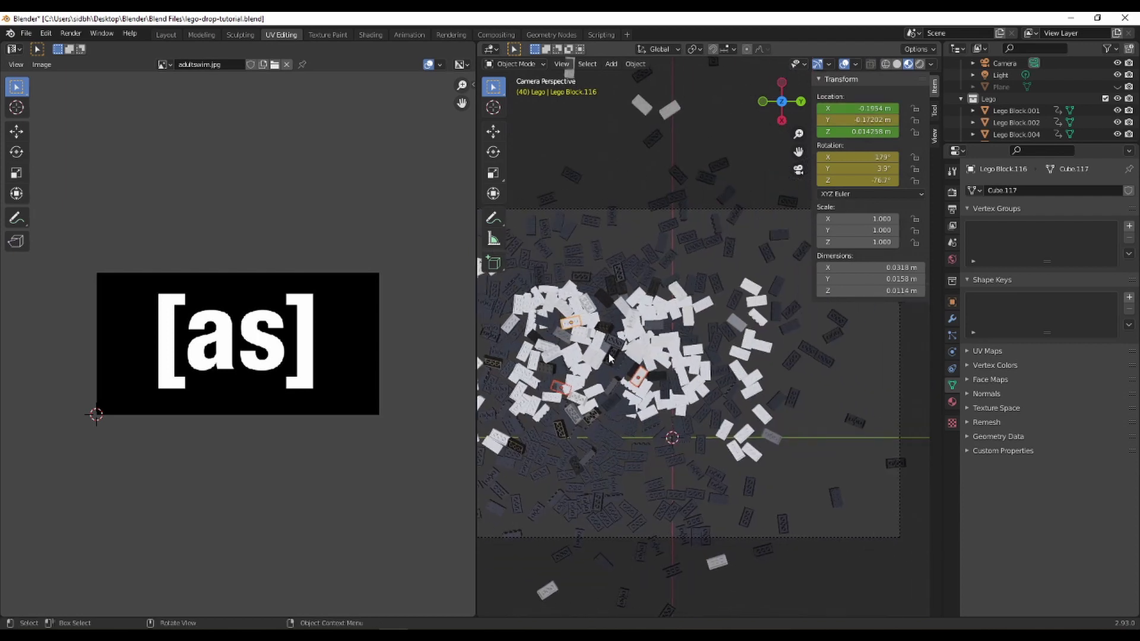
scroll(712, 373, "up", 1)
left_click(682, 368, "shift")
scroll(697, 371, "down", 2)
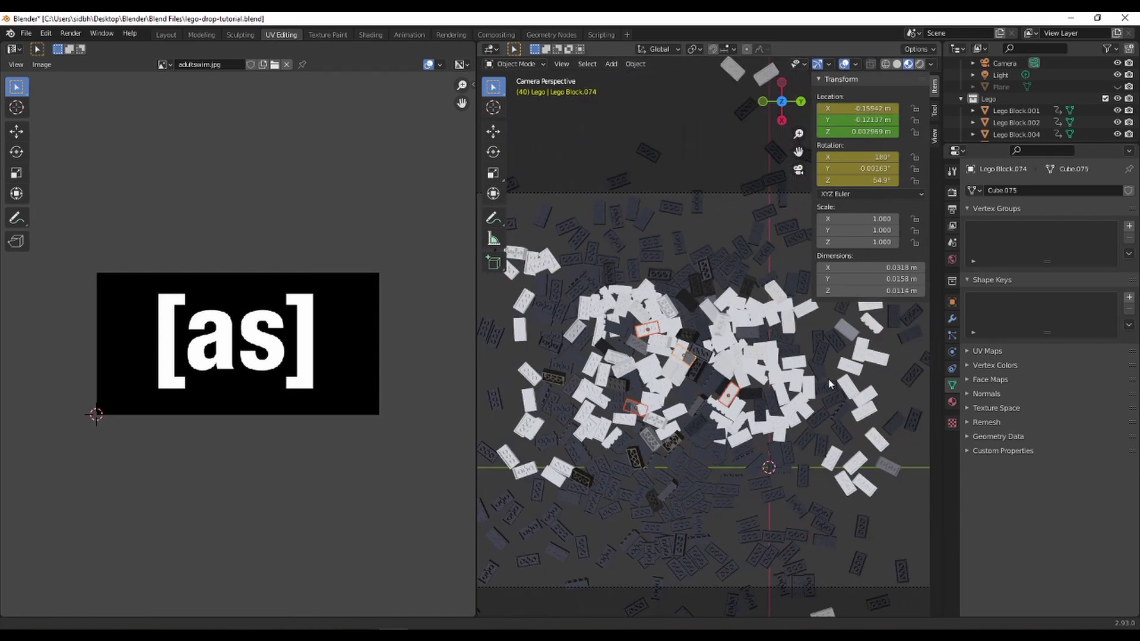
left_click(650, 371, "shift")
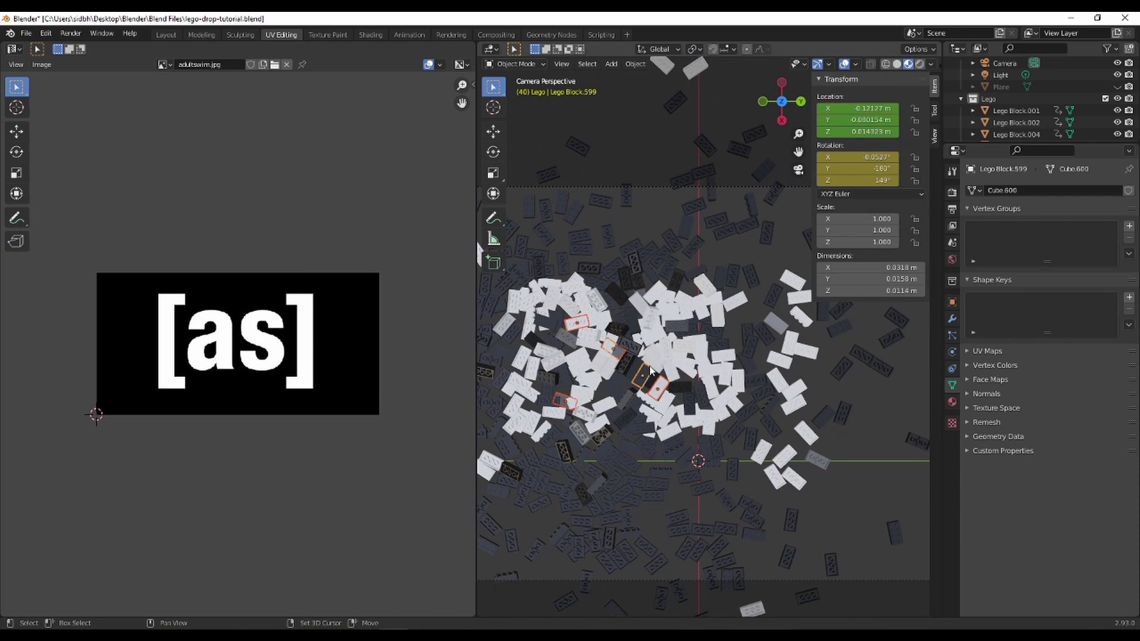
left_click(649, 369, "shift")
left_click(648, 373, "shift")
left_click(655, 372, "shift")
Reselect only the ill-fitting bricks beside the s and inside the a, and toggle Edit Mode on them.
left_click(658, 372)
left_click(657, 373)
left_click(662, 387, "shift")
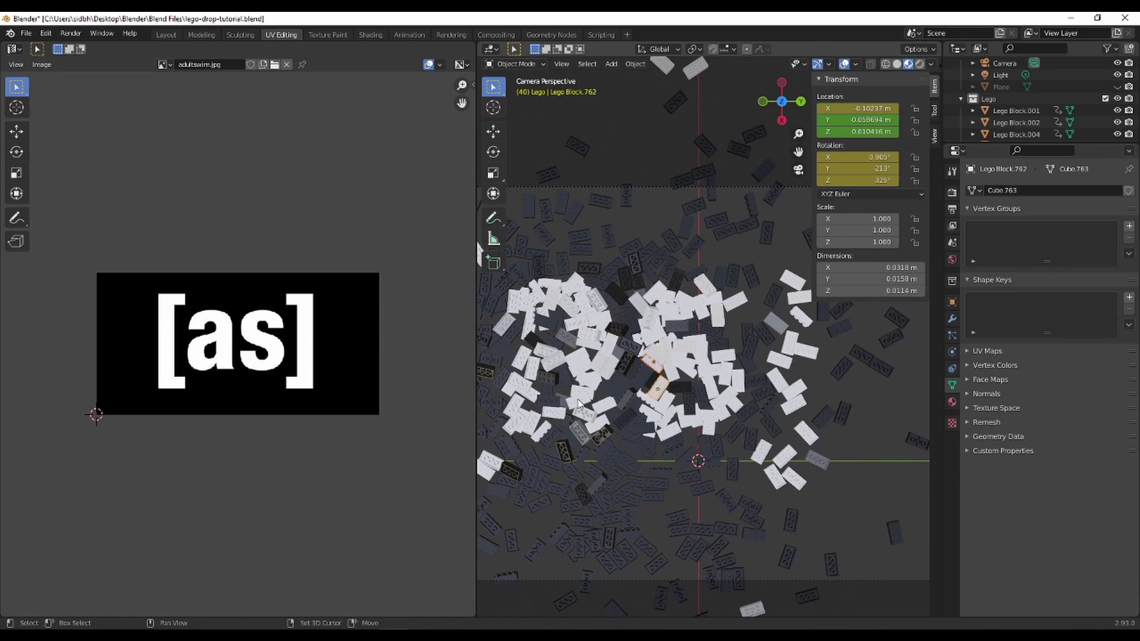
left_click(580, 431, "shift")
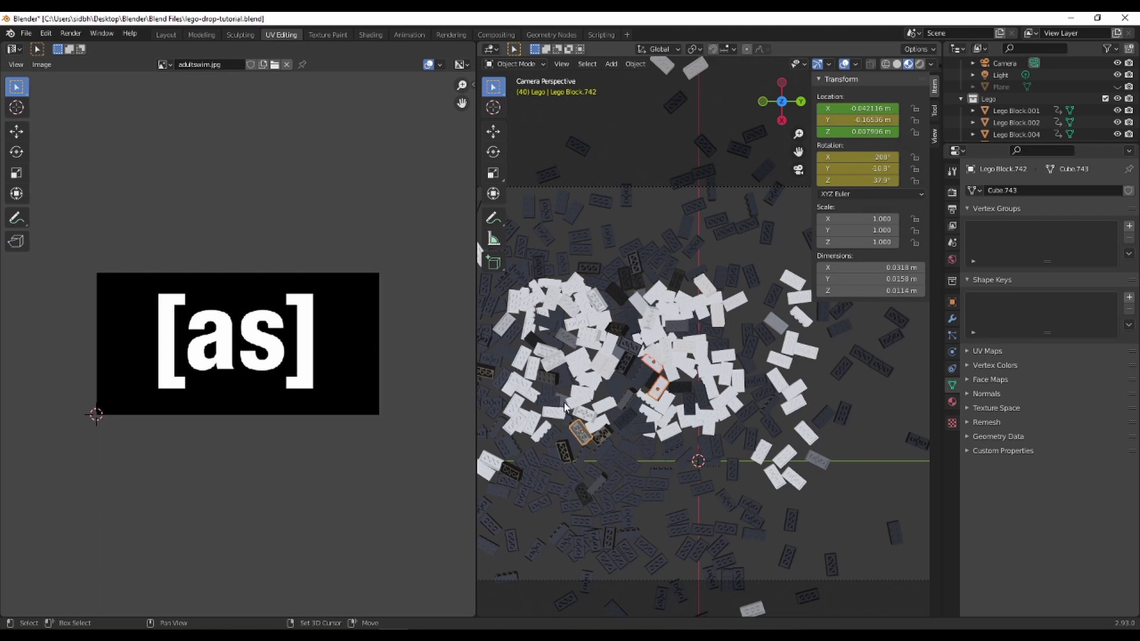
left_click(561, 400, "shift")
left_click(567, 337, "shift")
key("Tab")
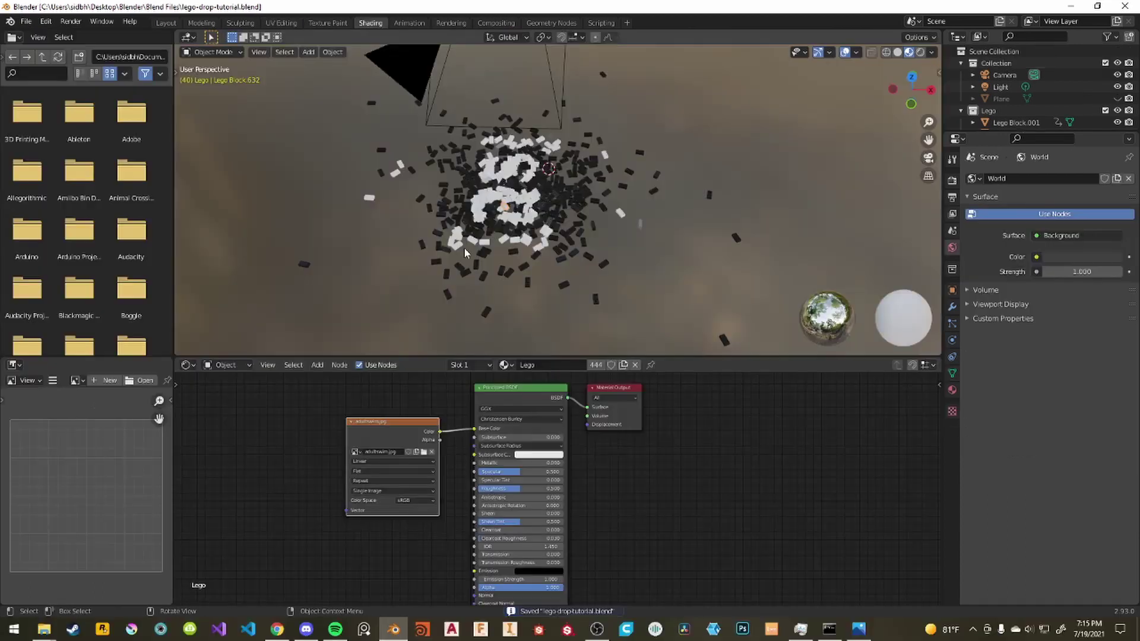
View the brick pile through the camera and examine the off-colour bricks in and around the logo's letters and brackets.
middle_click_drag(464, 246, 536, 244)
left_click(536, 249)
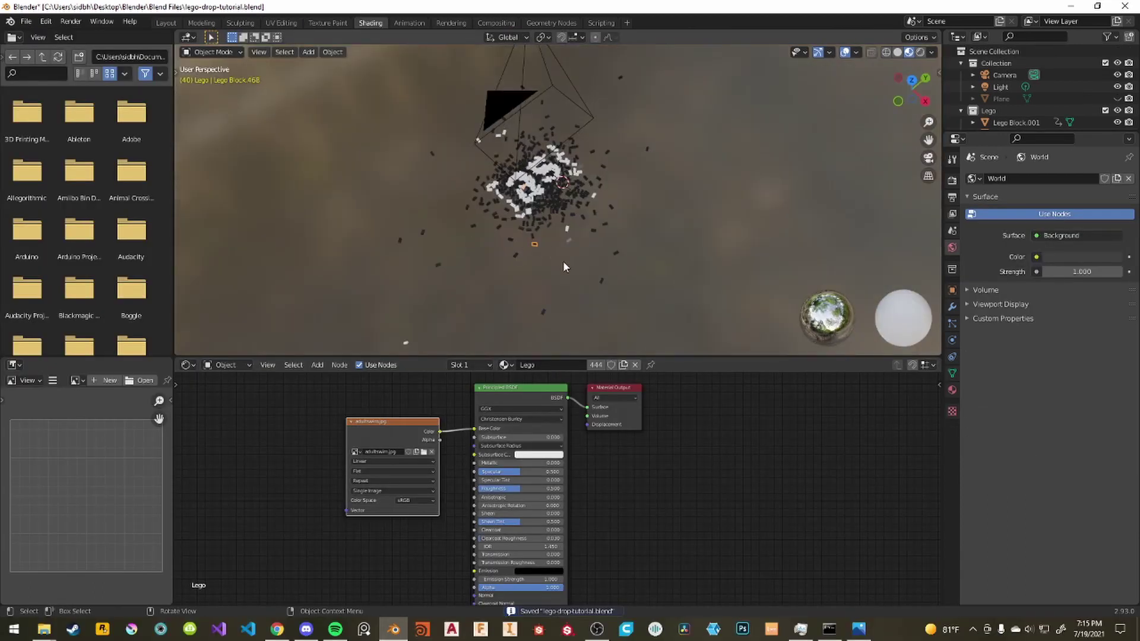
key("KP_0")
scroll(567, 241, "up", 3)
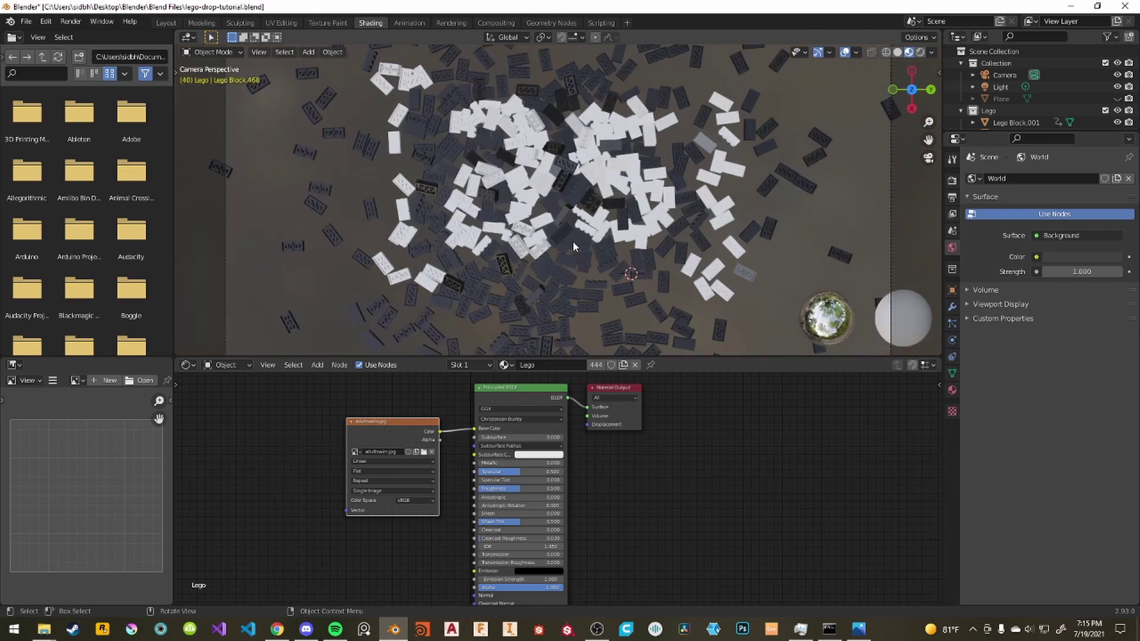
scroll(649, 272, "down", 1)
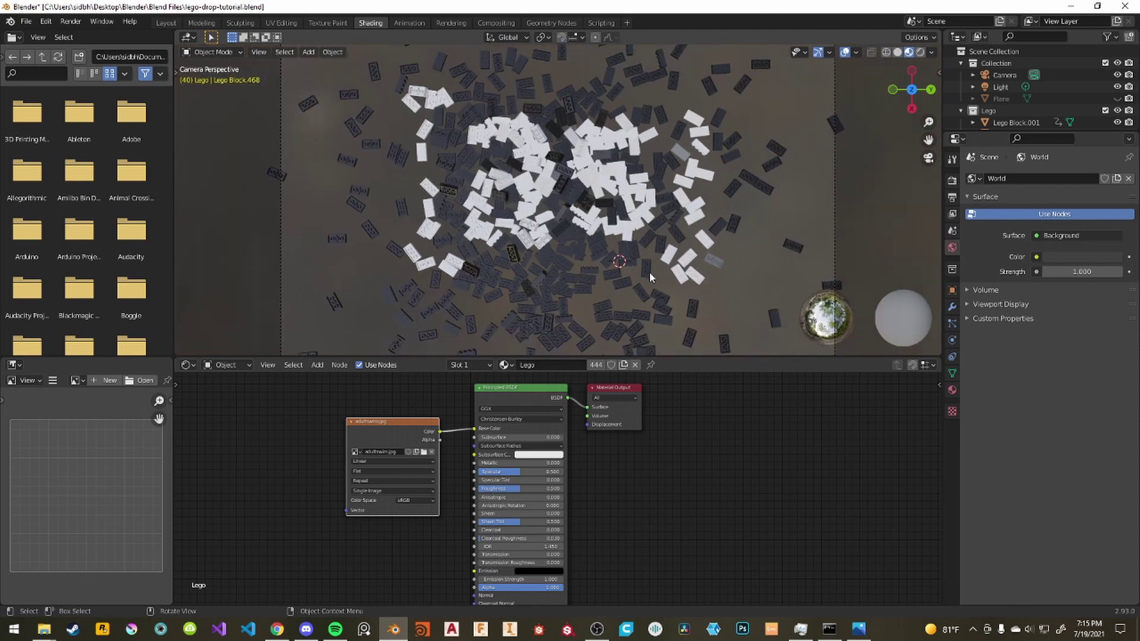
scroll(649, 272, "down", 2)
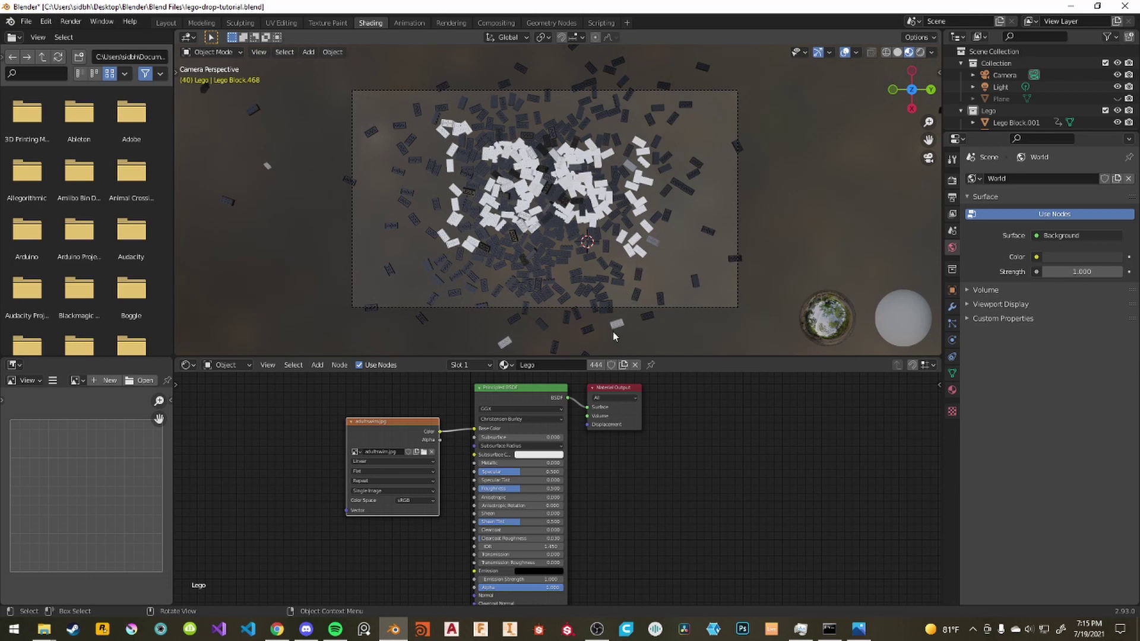
scroll(638, 255, "up", 6)
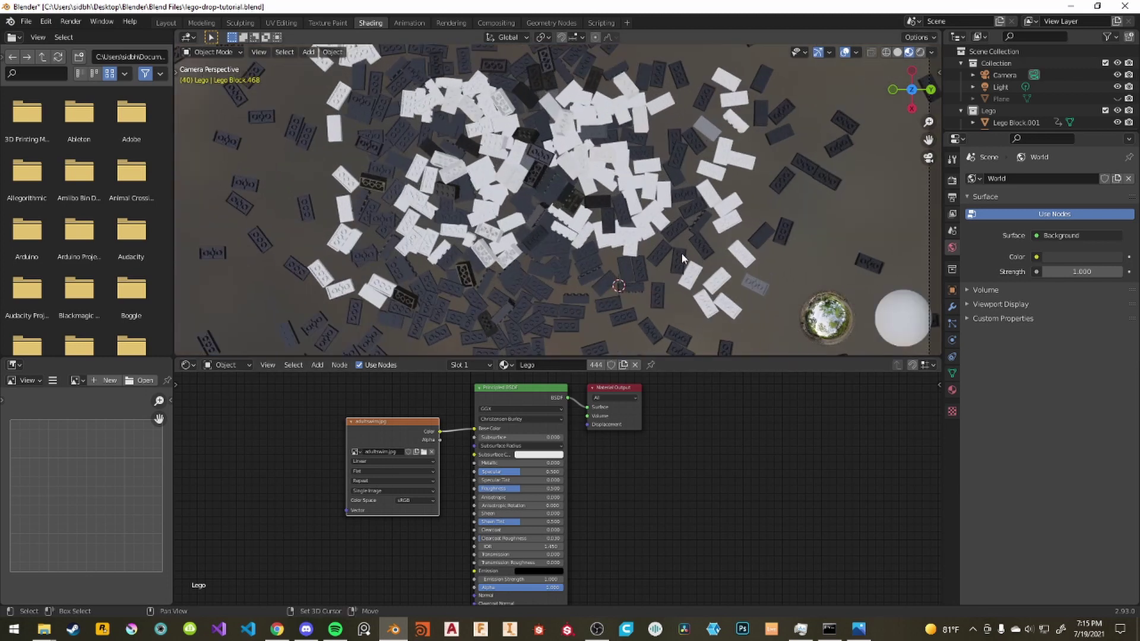
middle_click_drag(682, 252, 655, 209, "shift")
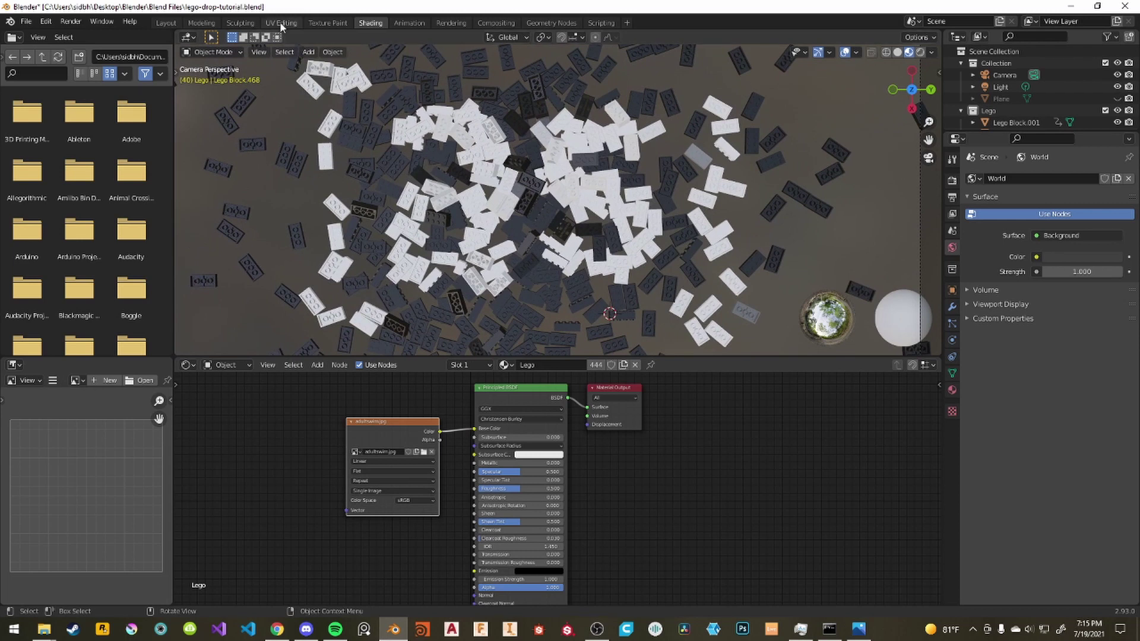
Open the UV Editing workspace and examine the pixels along the letter edges in adultswim.jpg.
left_click(281, 22)
scroll(280, 386, "up", 8)
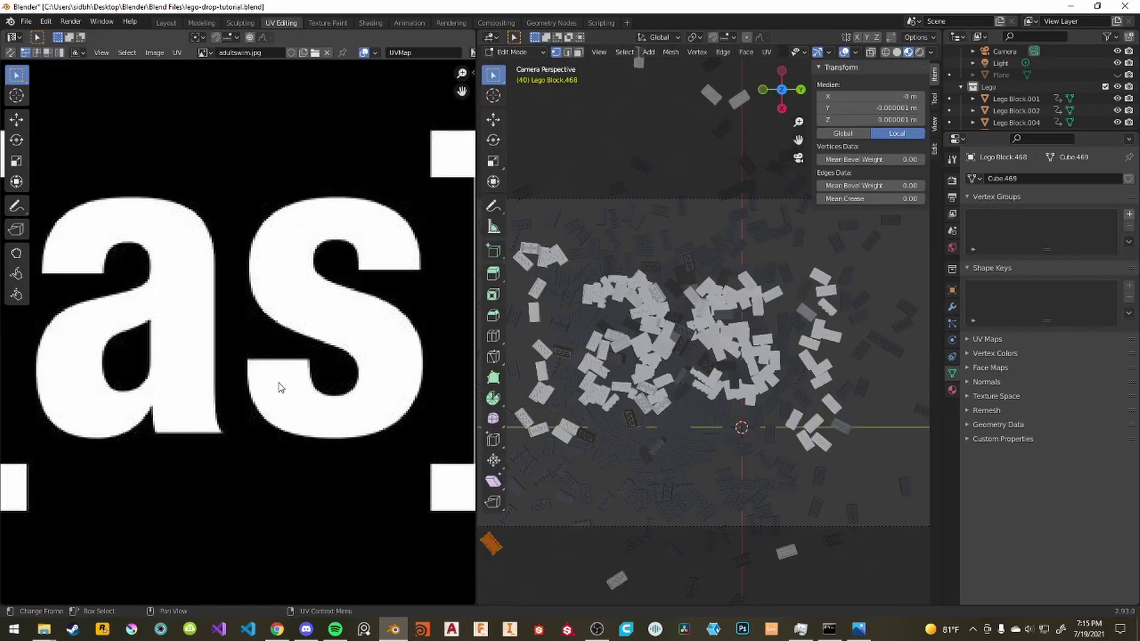
scroll(272, 353, "up", 1)
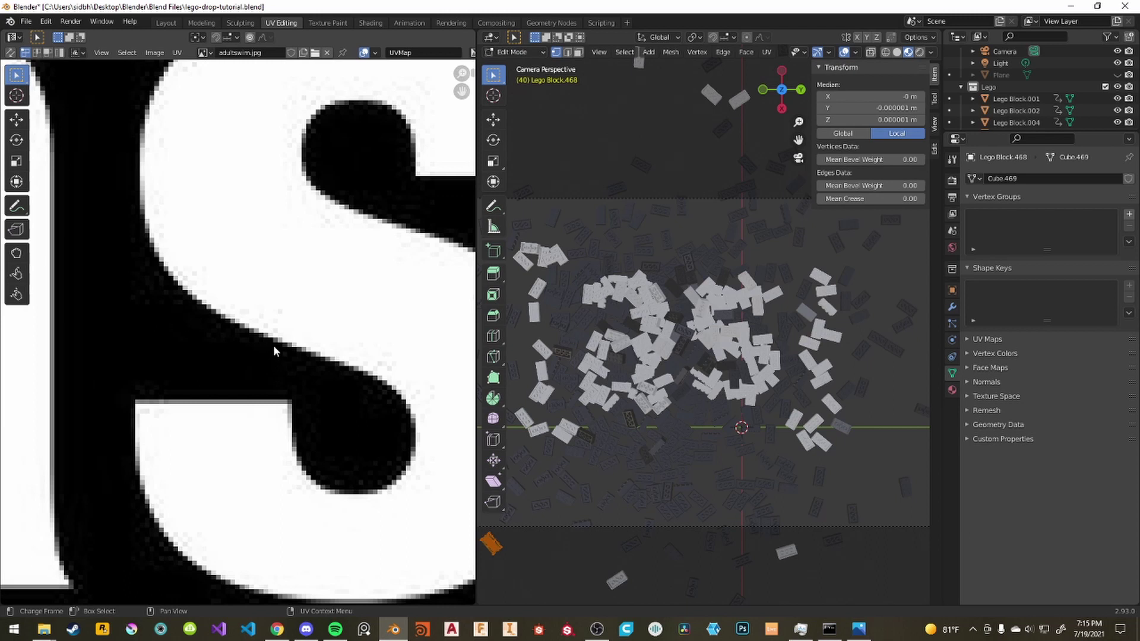
middle_click_drag(272, 323, 305, 413)
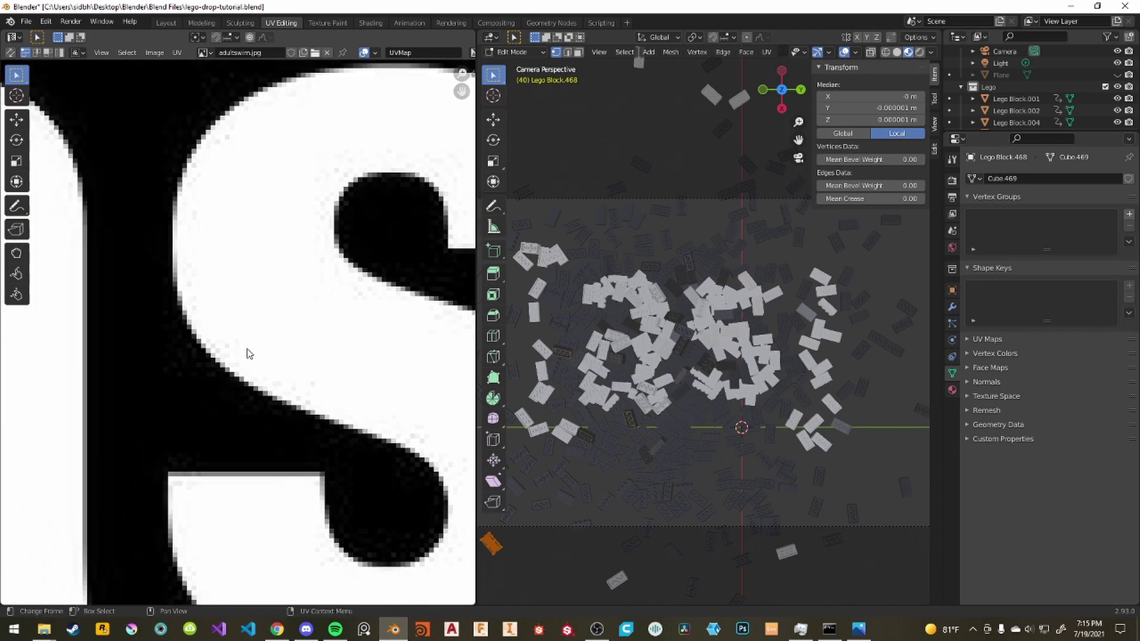
scroll(198, 392, "down", 3)
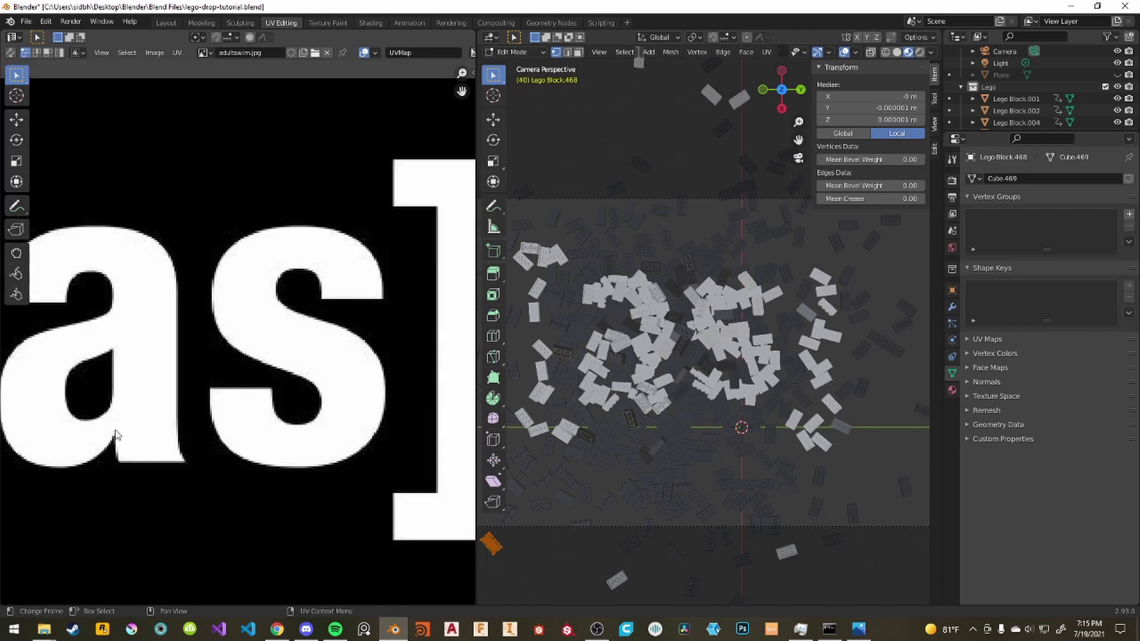
middle_click_drag(137, 380, 371, 377)
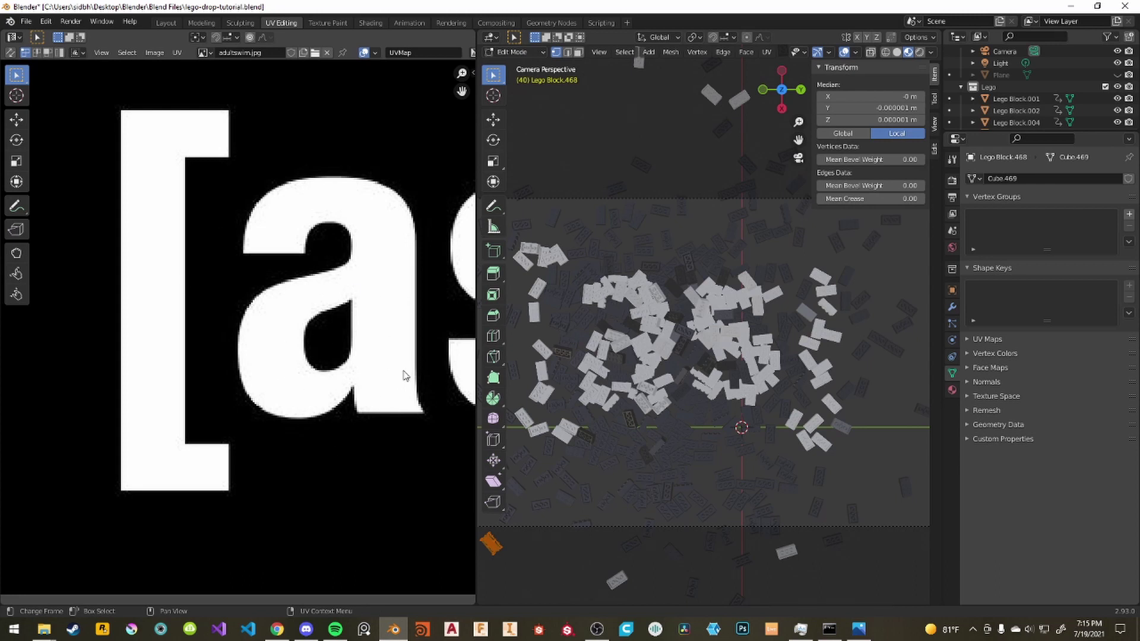
middle_click_drag(402, 374, 259, 336)
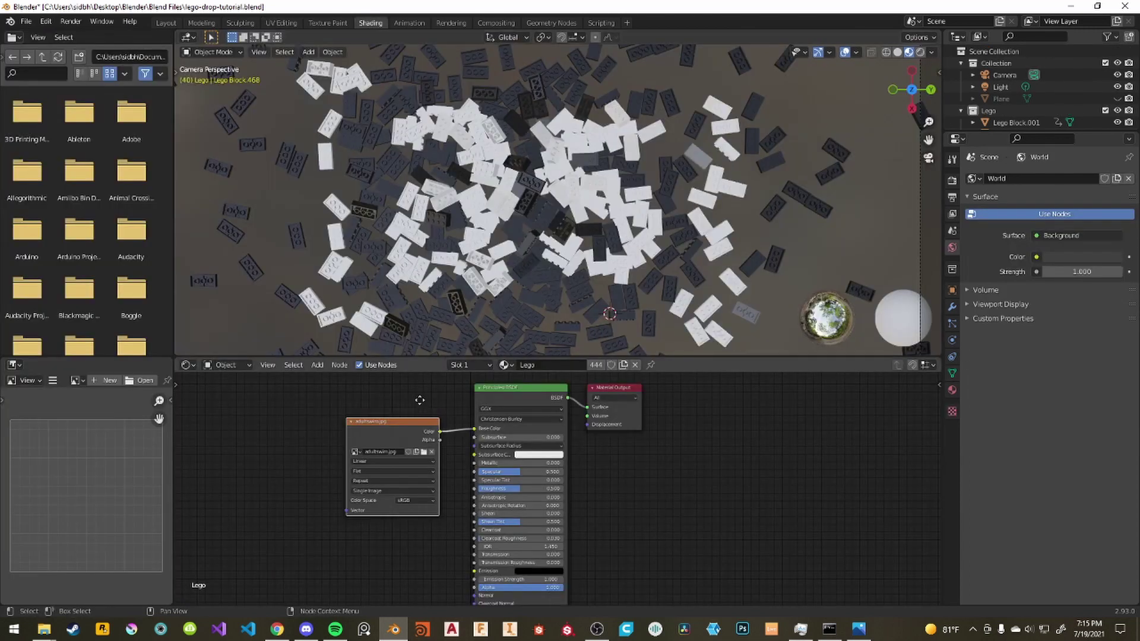
Add a ColorRamp node to the Lego material between the adultswim.jpg texture and the Principled BSDF's Base Color.
mouse_move(420, 401)
left_mouse_down()
mouse_move(495, 424)
mouse_move(350, 421)
left_mouse_up()
key("shift+a")
type("color")
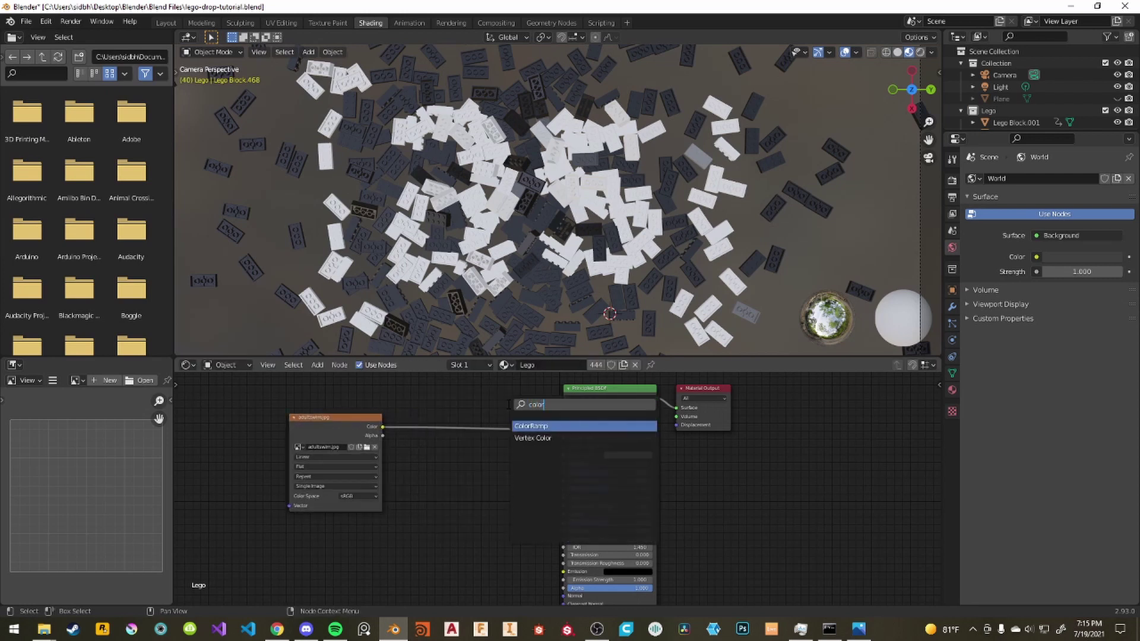
key("Return")
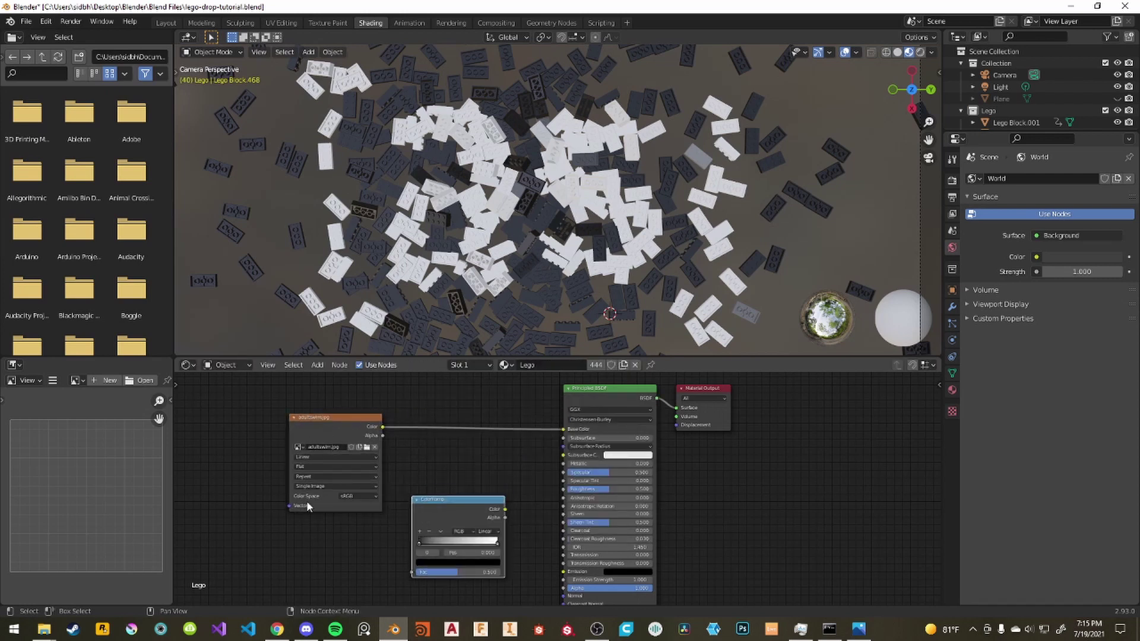
left_click_drag(422, 499, 421, 444)
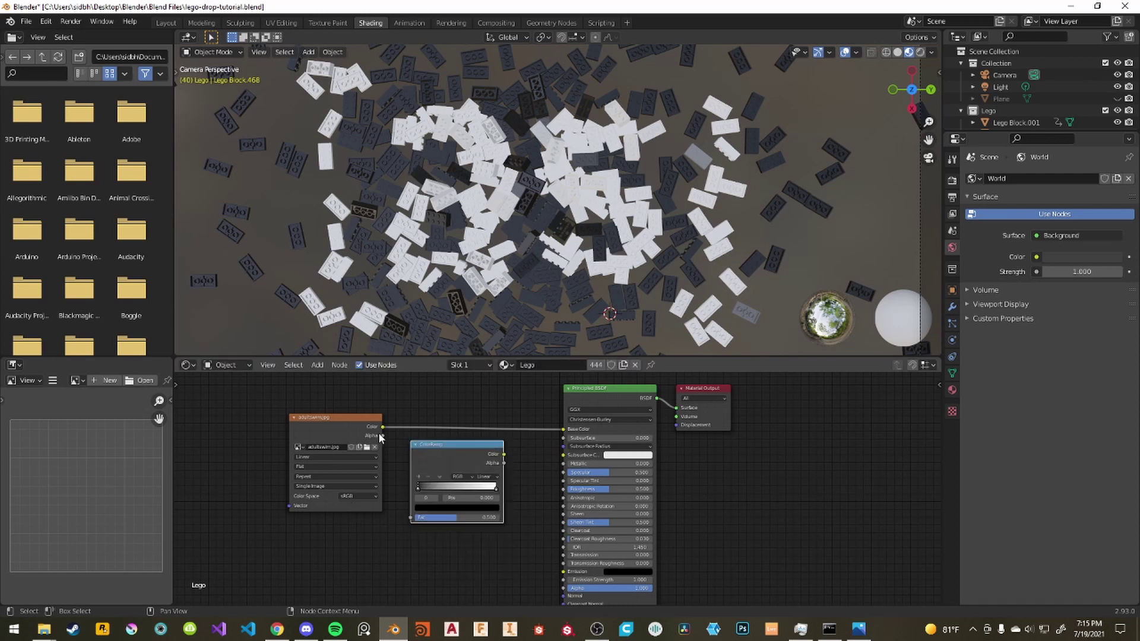
left_click_drag(413, 458, 425, 427)
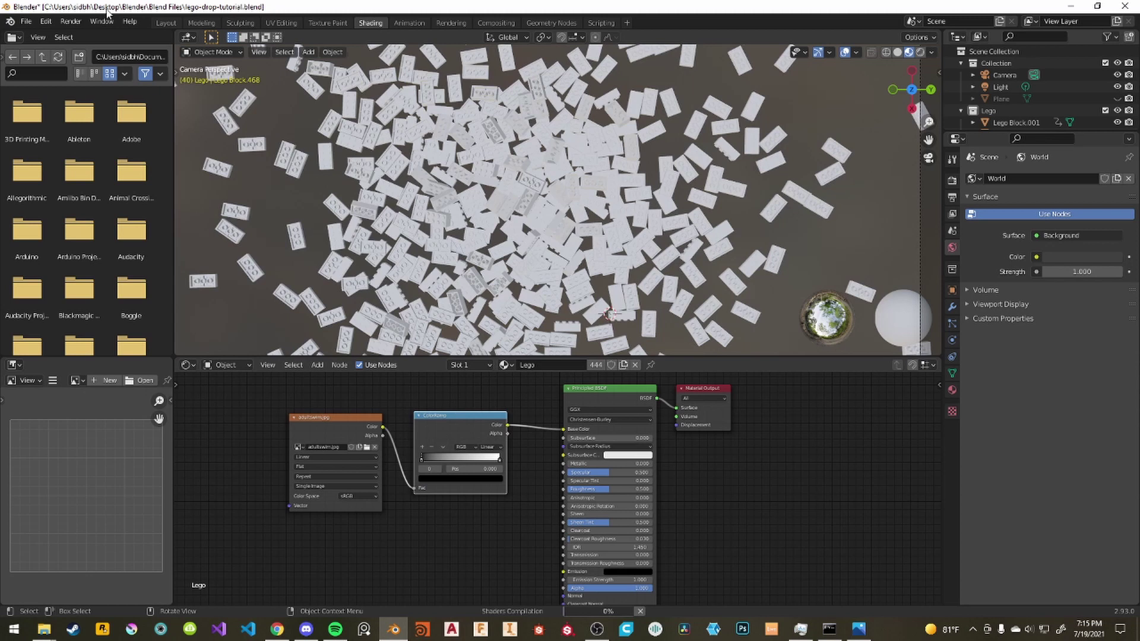
Search the add-ons in Preferences for "nod" to check that Node Wrangler is enabled, and close the Preferences.
left_click(46, 22)
left_click(46, 22)
left_click(46, 22)
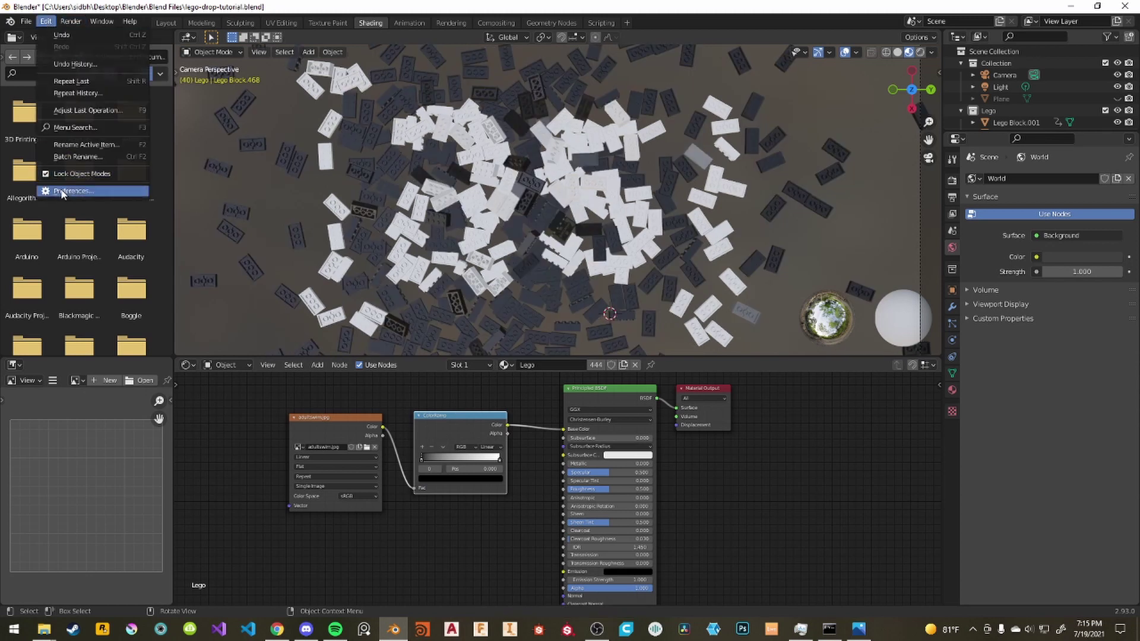
left_click(72, 191)
left_click(26, 141)
left_click(332, 57)
type("addon")
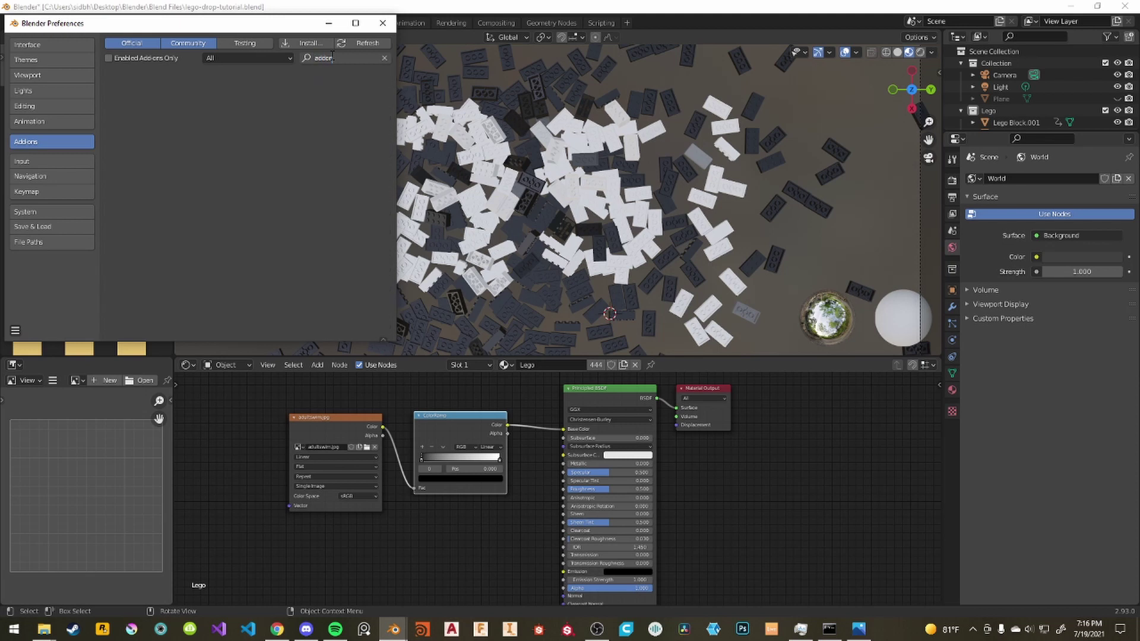
key("BackSpace")
key("BackSpace")
key("BackSpace")
key("BackSpace")
key("BackSpace")
type("nod")
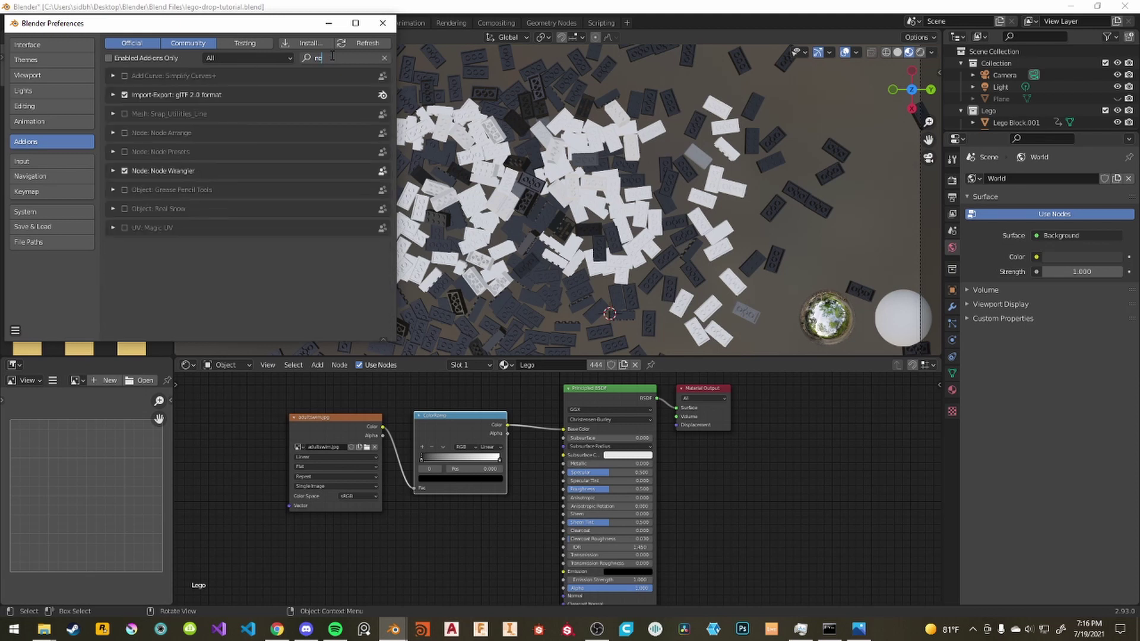
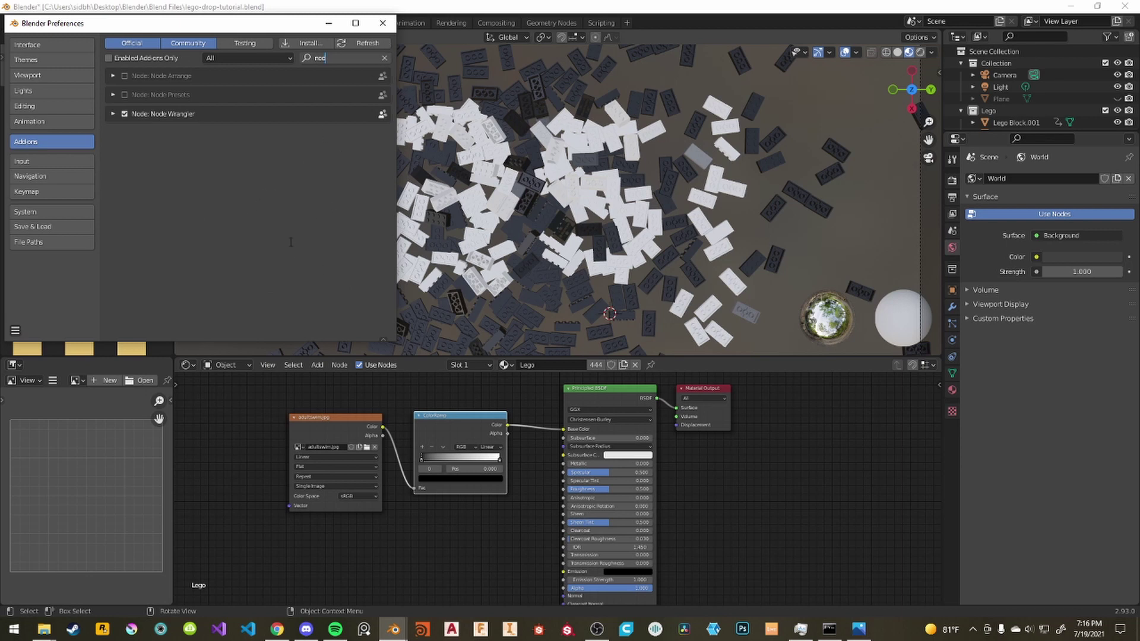
left_click(384, 28)
Preview the ColorRamp output on the bricks through a Viewer node, and switch the preview to the adultswim.jpg texture's colour.
scroll(446, 479, "up", 2)
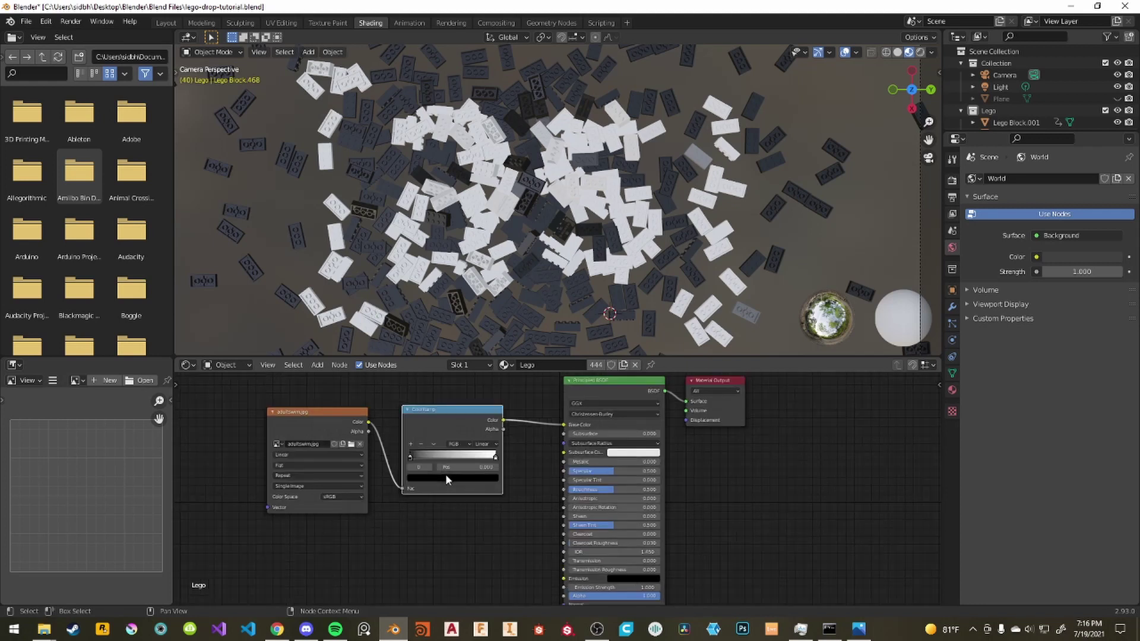
left_click(443, 406, "ctrl+shift")
middle_click_drag(443, 406, 443, 492)
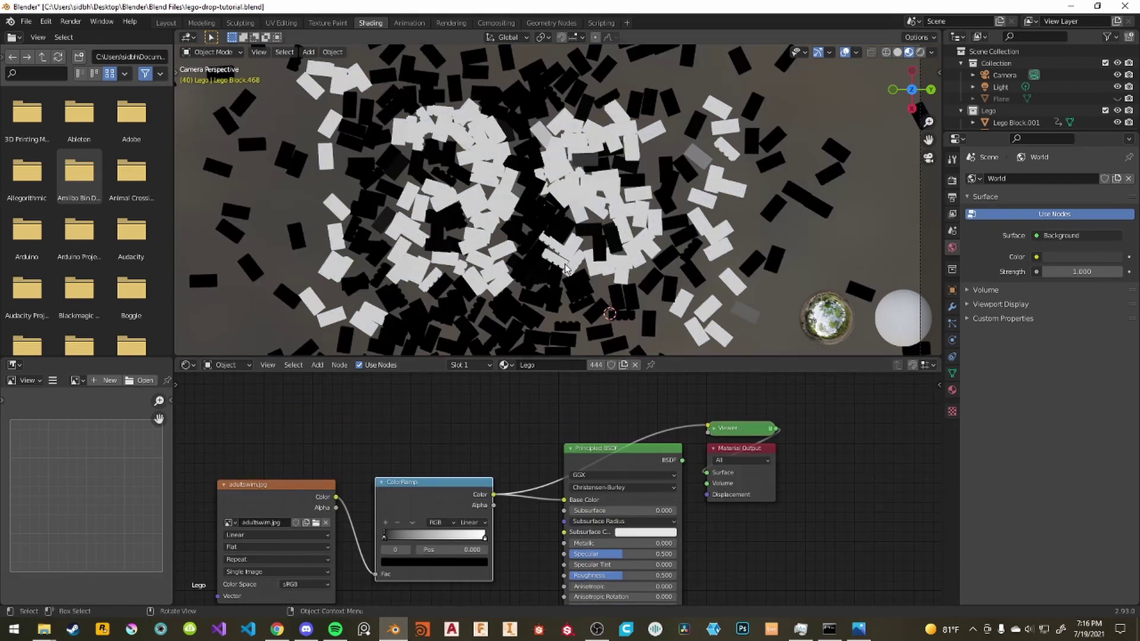
left_click(284, 490, "ctrl+shift")
scroll(493, 206, "up", 5)
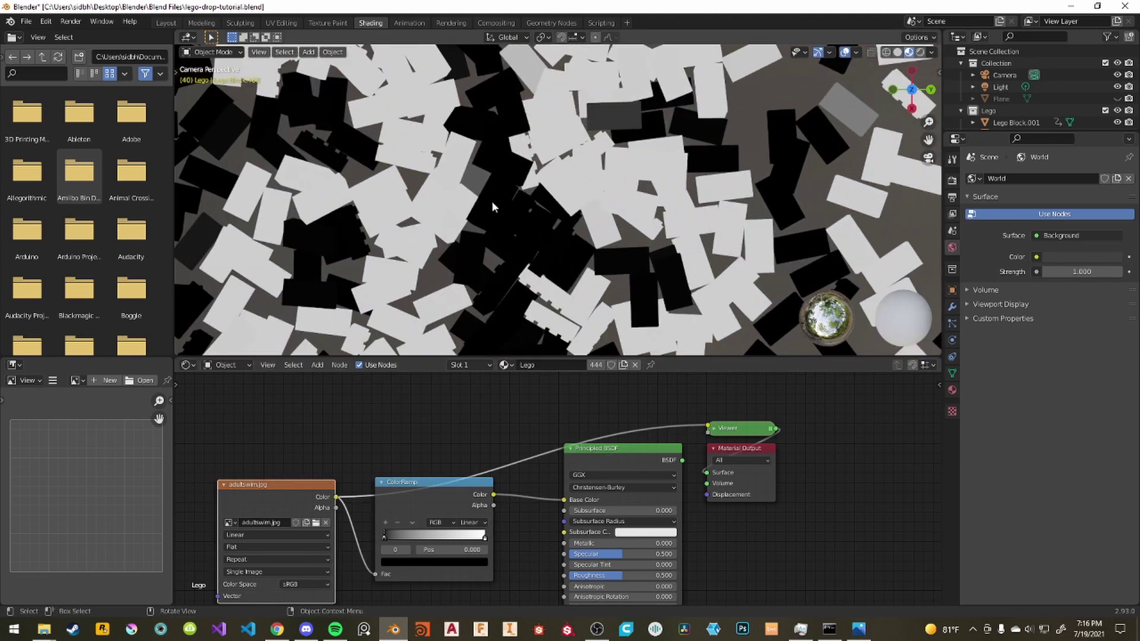
Preview the ColorRamp's output on the bricks through the Viewer node.
scroll(503, 208, "down", 4)
scroll(596, 167, "up", 4)
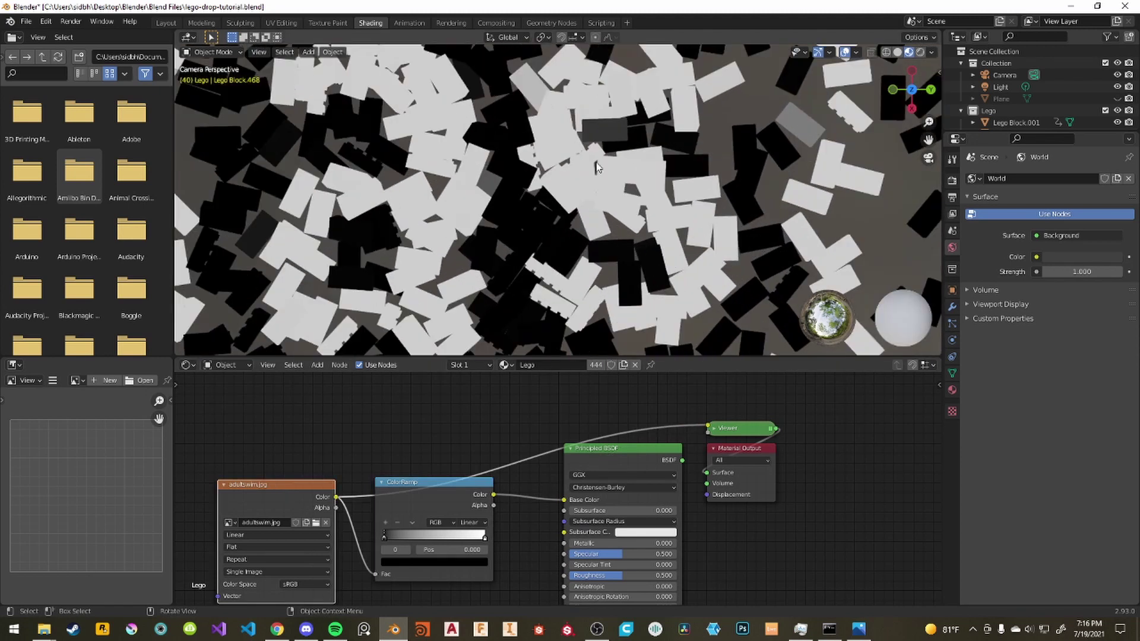
middle_click_drag(614, 136, 583, 185, "shift")
left_click(449, 484, "ctrl+shift")
scroll(590, 212, "down", 2)
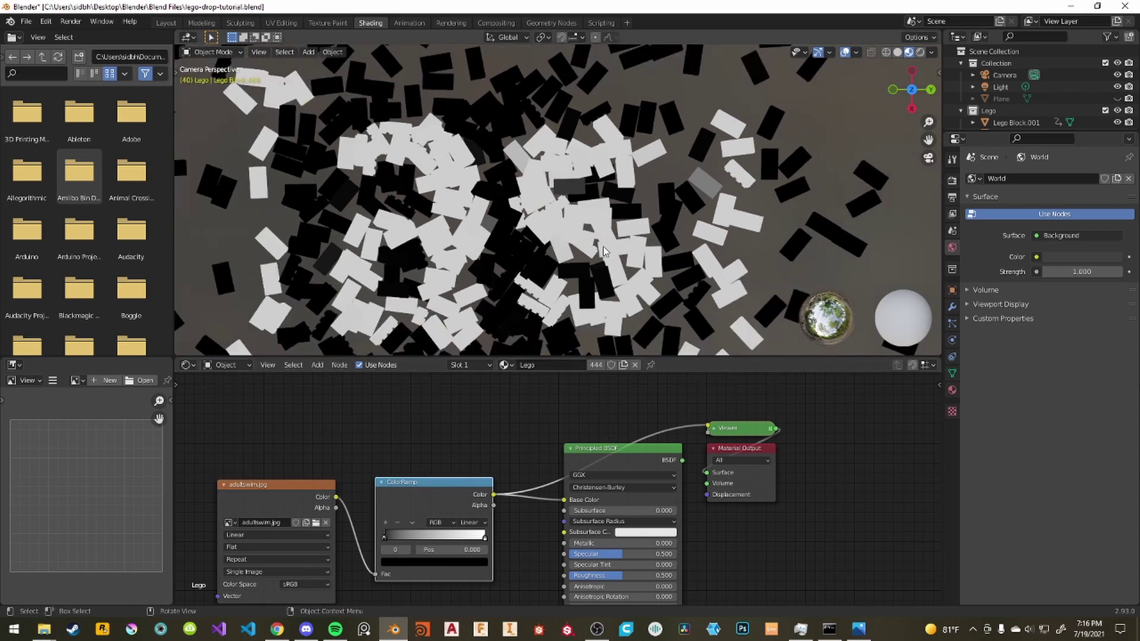
Set the ColorRamp's interpolation to Constant and place its white stop at position 0.5.
left_click(479, 523)
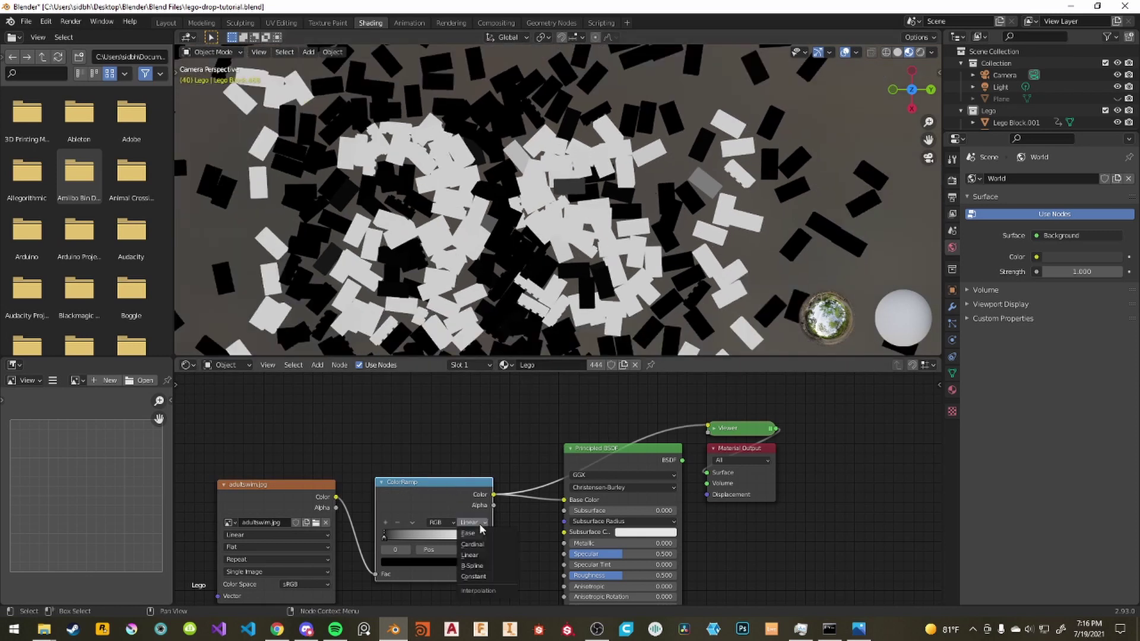
left_click(457, 578)
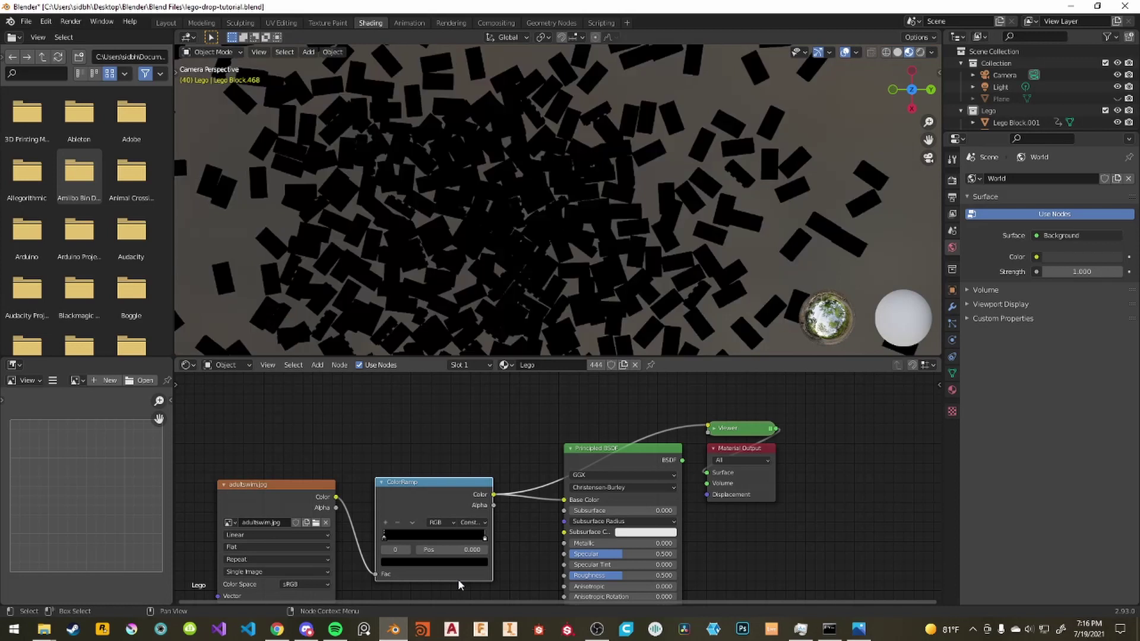
left_click(485, 538)
left_click(483, 550)
type("1.0")
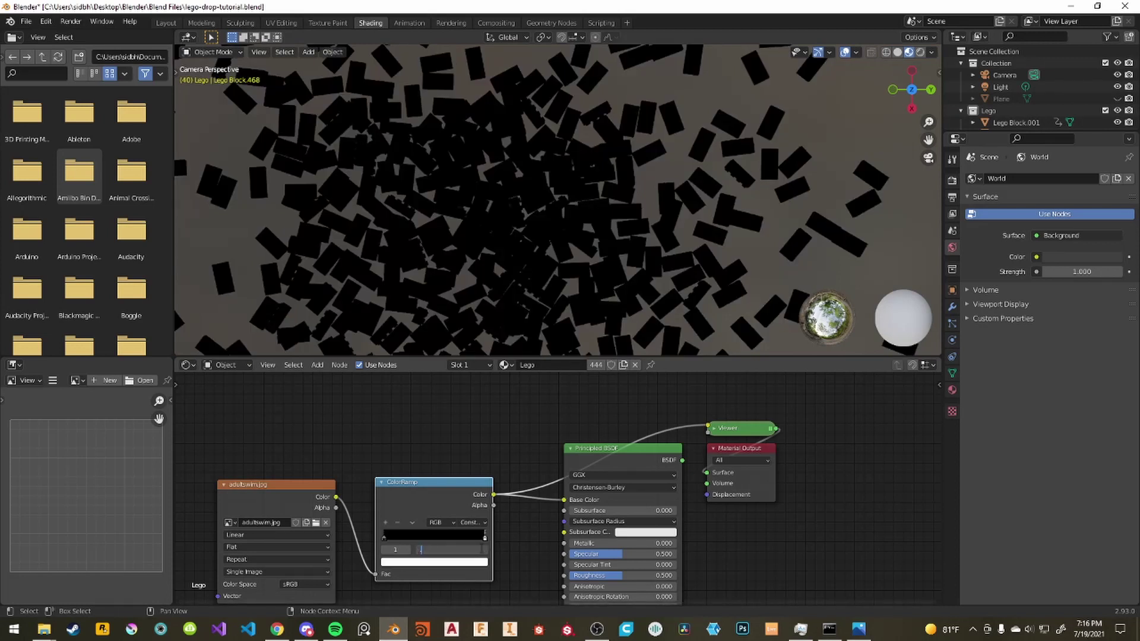
type("0.5")
key("Return")
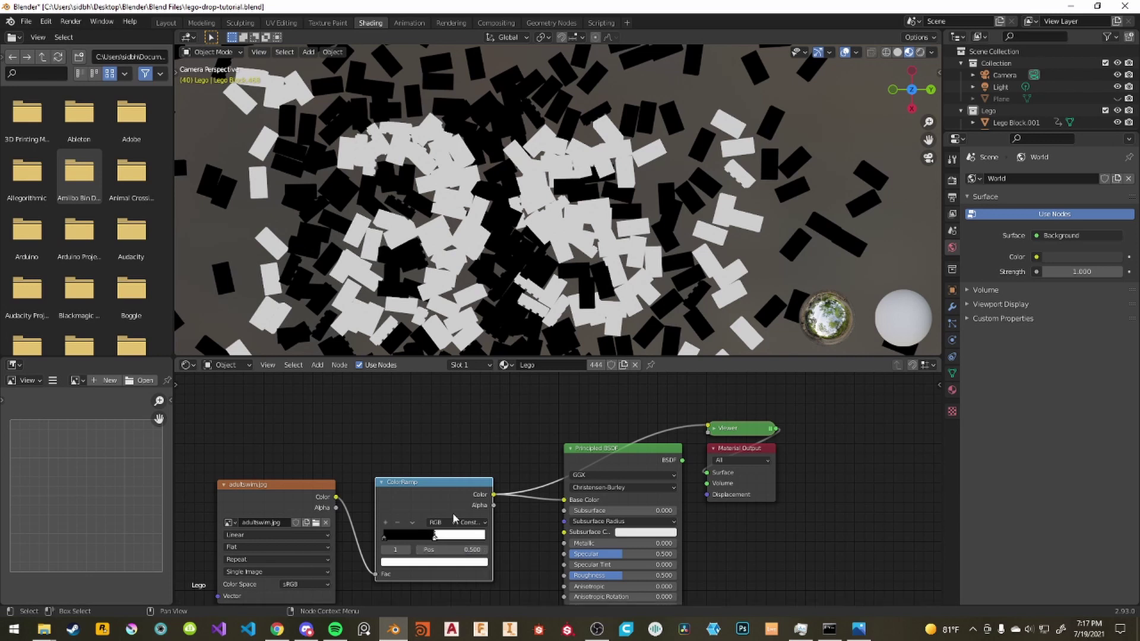
Nudge the ColorRamp node towards the Principled BSDF and switch the preview back to the full Principled BSDF shader.
left_click_drag(438, 483, 444, 483)
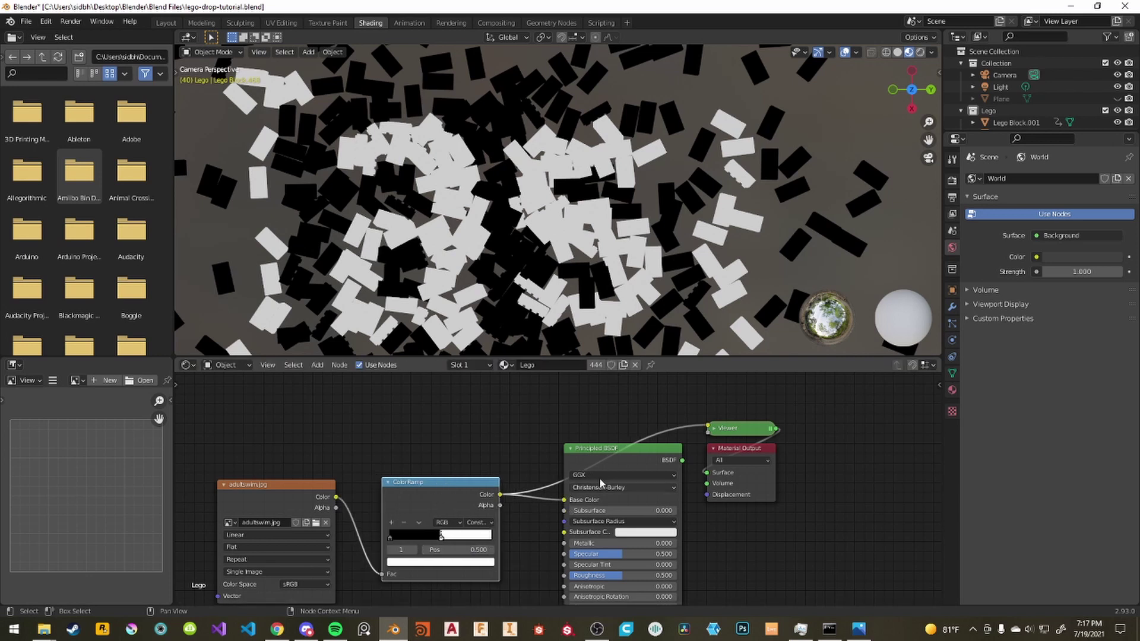
left_click(611, 466, "ctrl+shift")
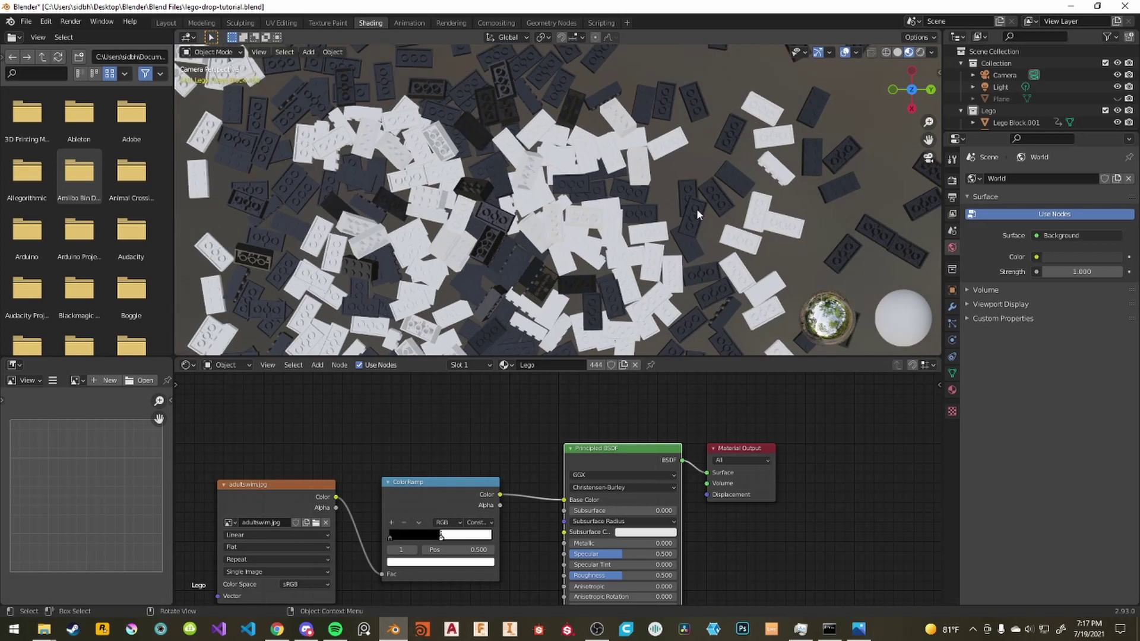
scroll(435, 300, "down", 4)
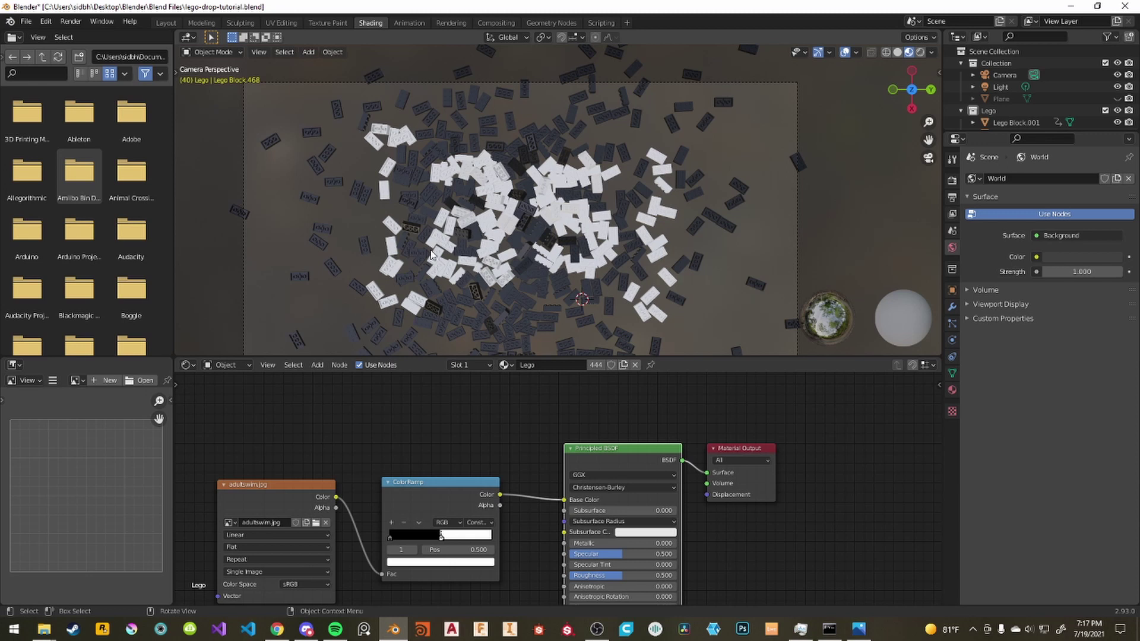
scroll(491, 499, "down", 2)
Tidy the node layout by moving the ColorRamp and adultswim.jpg nodes closer to the Principled BSDF.
left_click_drag(492, 498, 521, 497)
left_click_drag(368, 483, 411, 470)
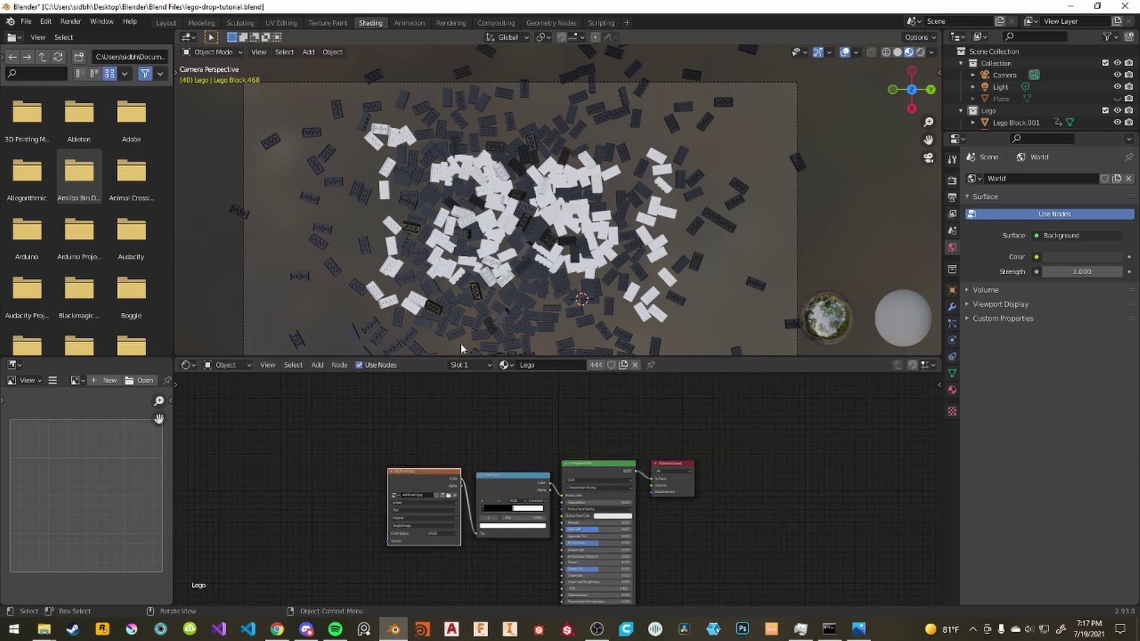
scroll(415, 445, "down", 2)
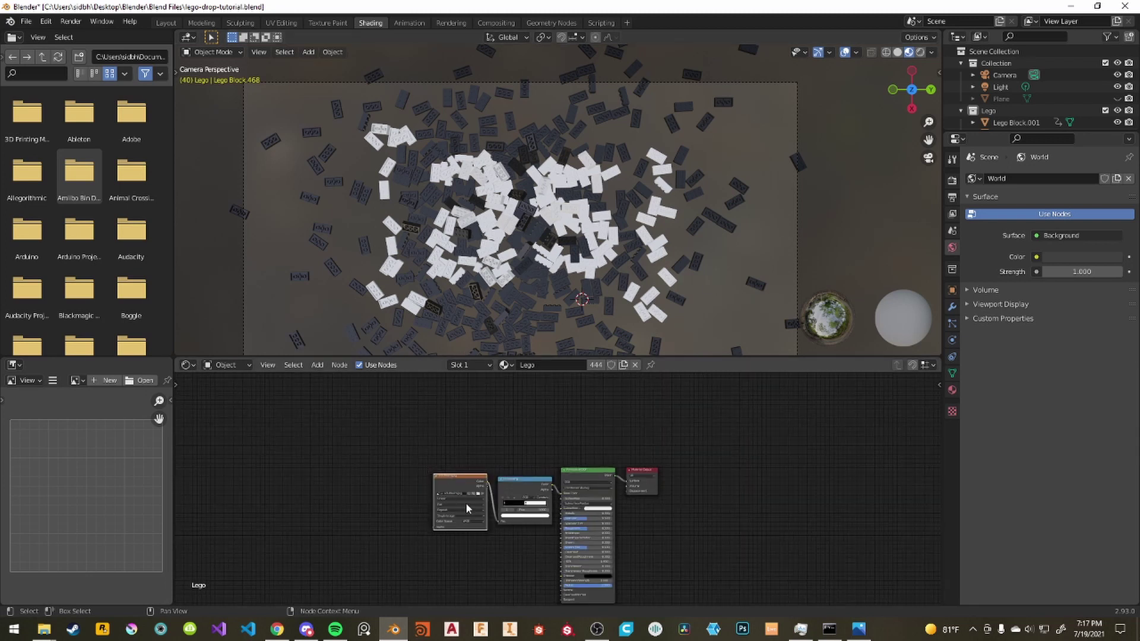
middle_click_drag(515, 558, 478, 471)
left_click_drag(437, 395, 432, 393)
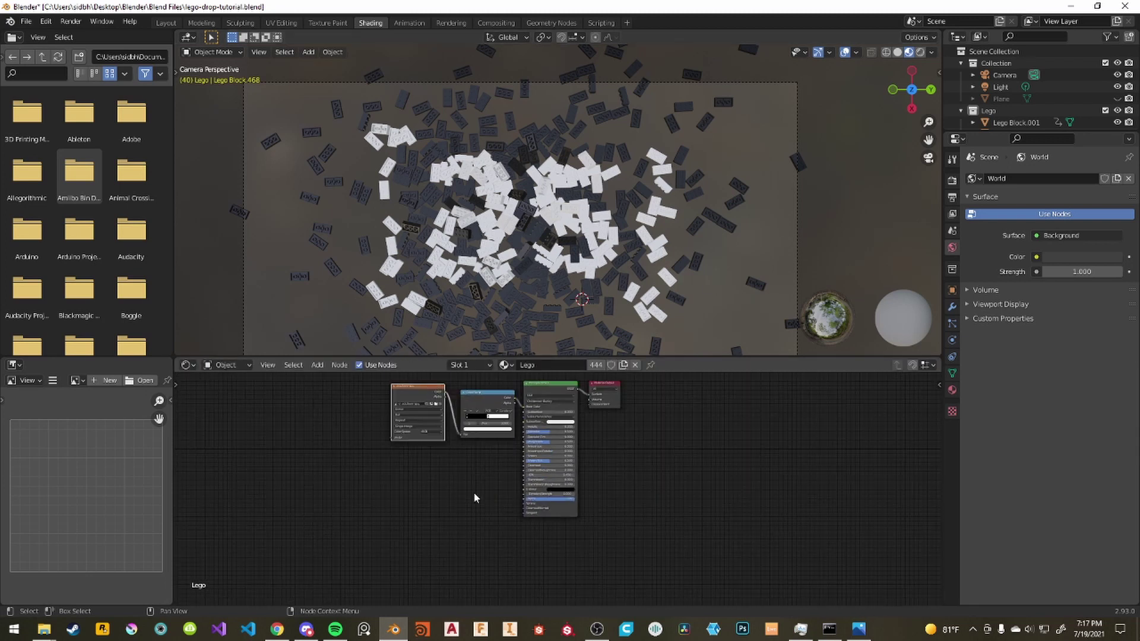
Add an Object Info node below the adultswim.jpg texture node.
left_click(455, 465)
key("shift+a")
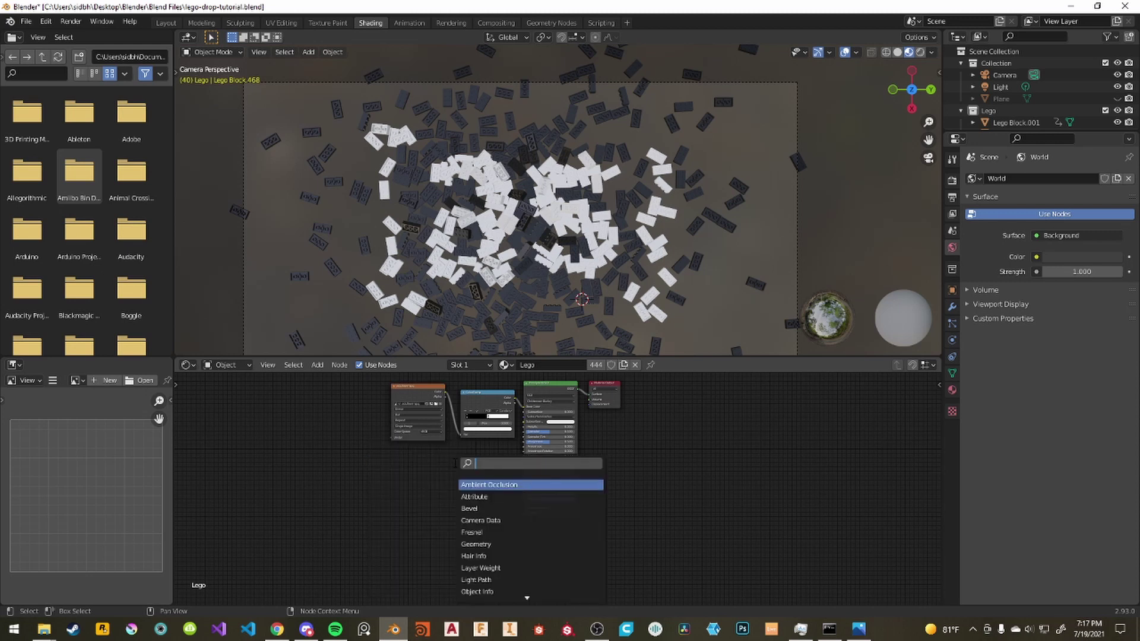
type("obje")
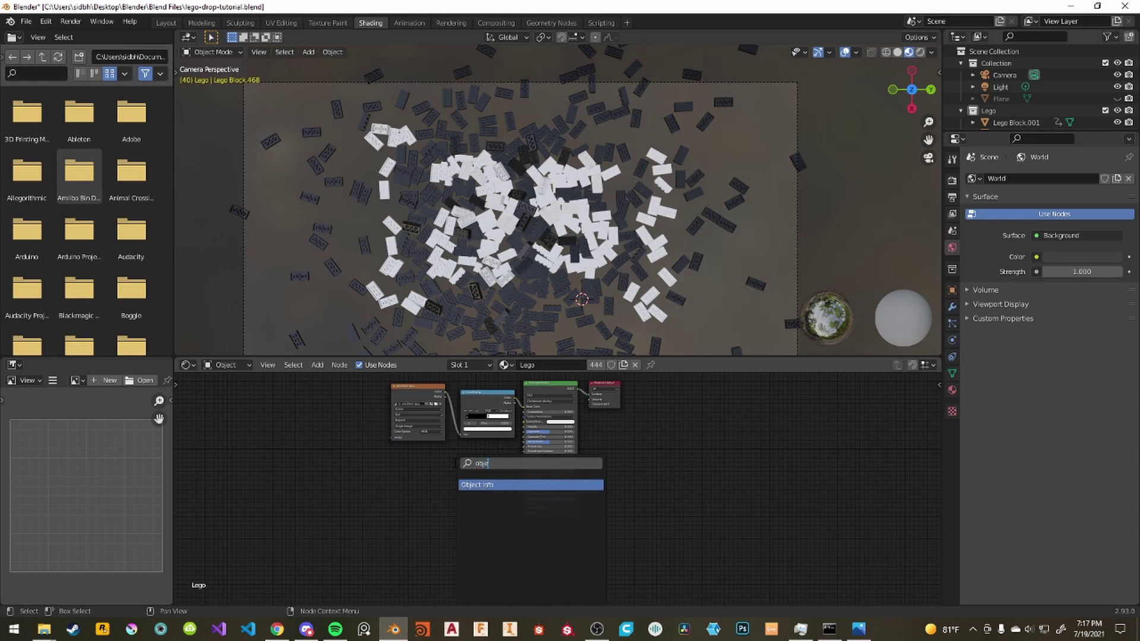
type("c")
key("Return")
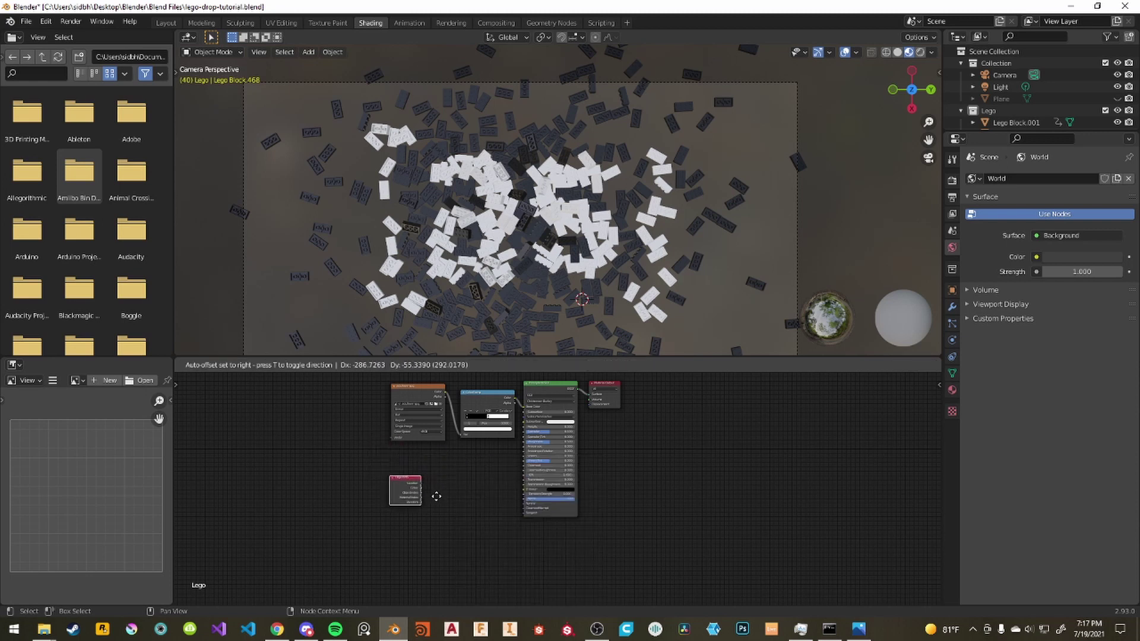
left_click(442, 479)
Preview the Object Info node's Random output on the bricks and examine how their grey values vary.
scroll(546, 489, "up", 1)
scroll(492, 277, "up", 6)
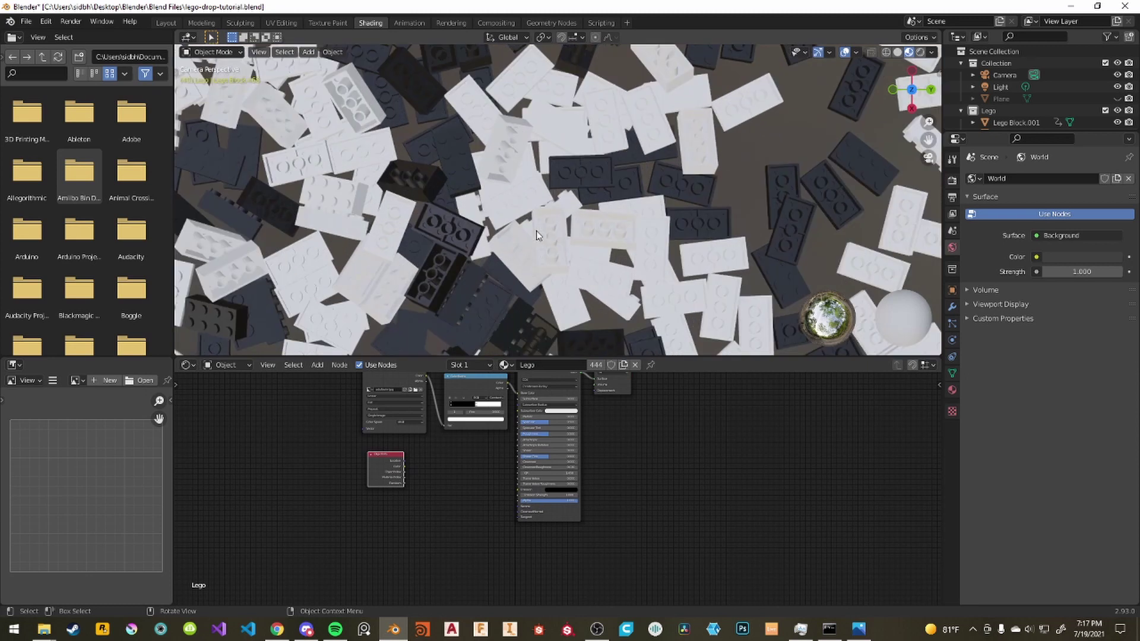
scroll(419, 445, "up", 1)
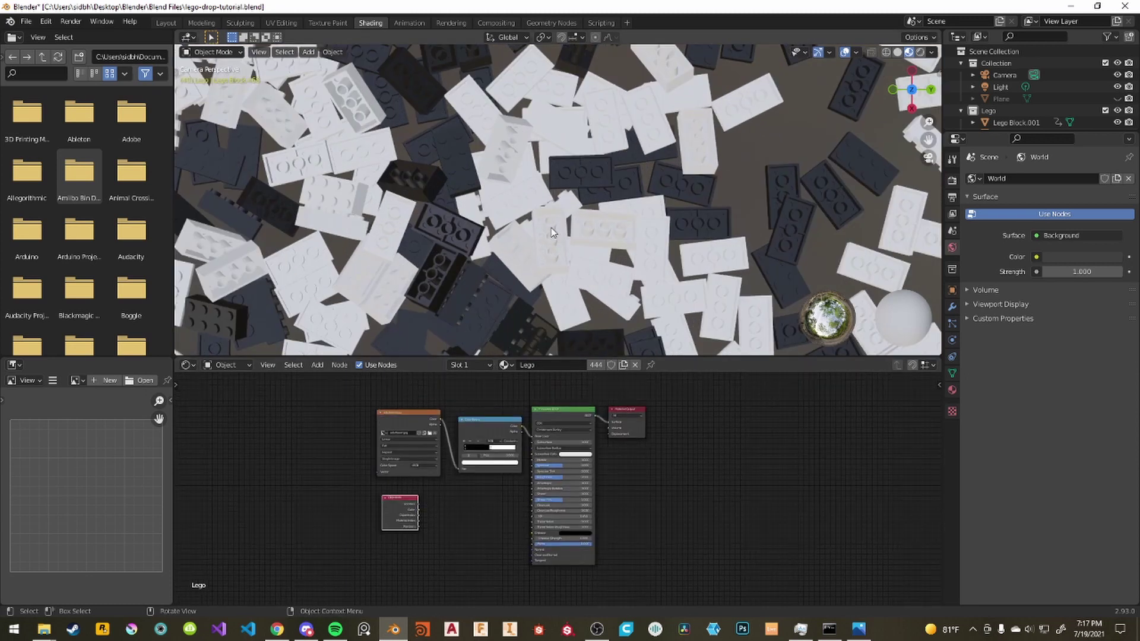
scroll(511, 273, "down", 2)
scroll(484, 291, "down", 7)
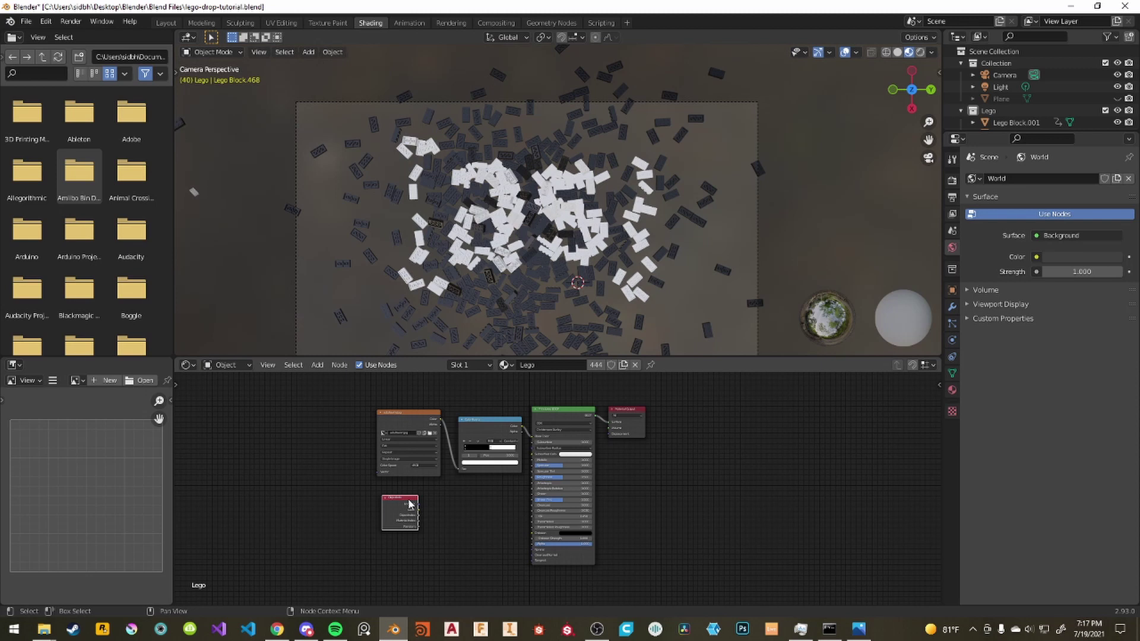
key("ctrl+shift")
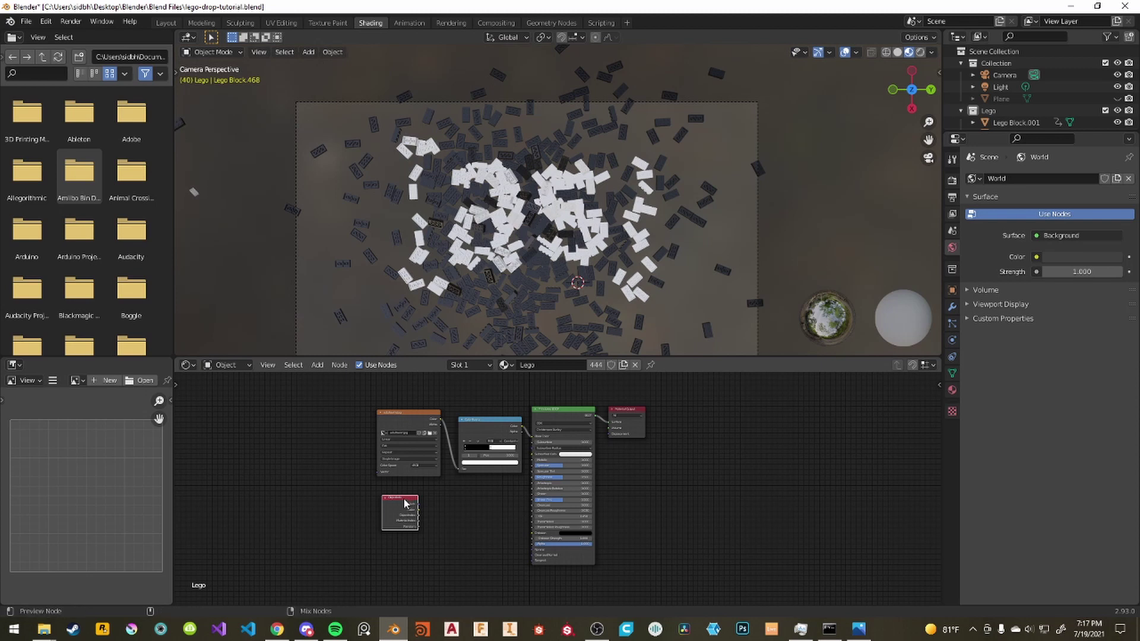
left_click(404, 503, "ctrl+shift")
left_click(404, 503, "ctrl+shift")
left_click(405, 504, "ctrl+shift")
left_click(406, 505, "ctrl+shift")
left_click(407, 505, "ctrl+shift")
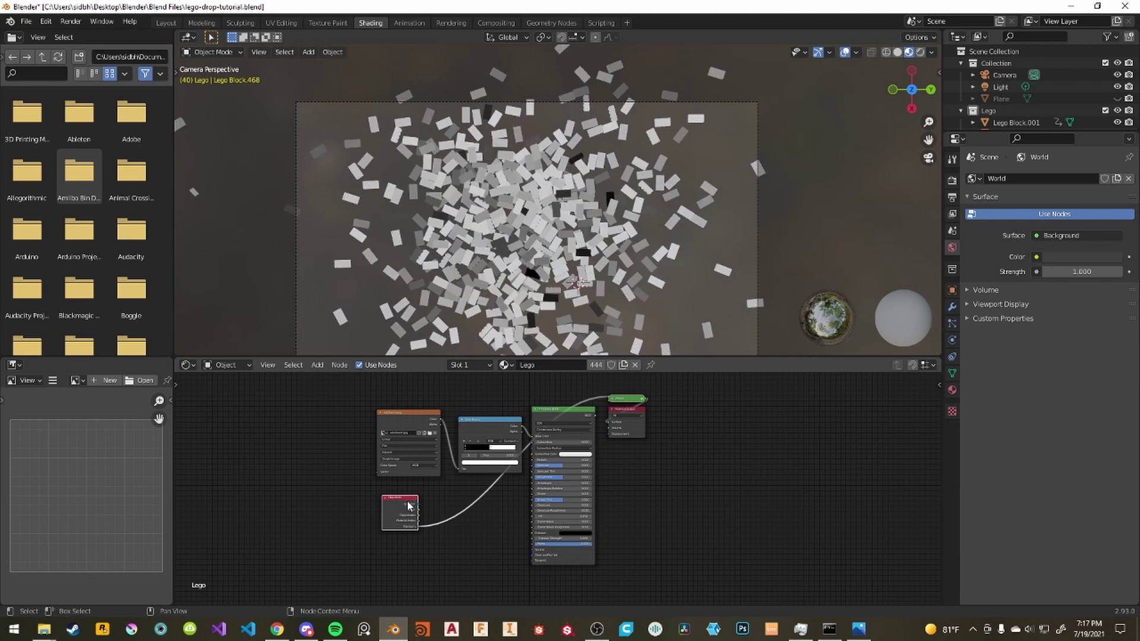
scroll(483, 273, "up", 5)
scroll(619, 207, "down", 3)
scroll(575, 181, "up", 2)
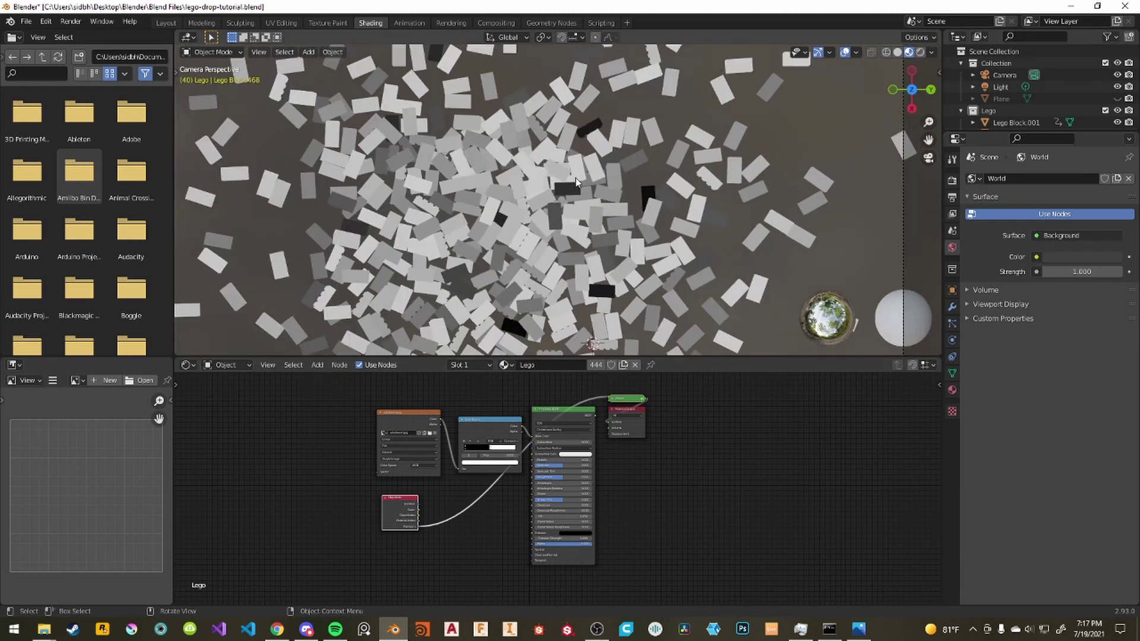
scroll(656, 198, "up", 2)
scroll(422, 208, "down", 6)
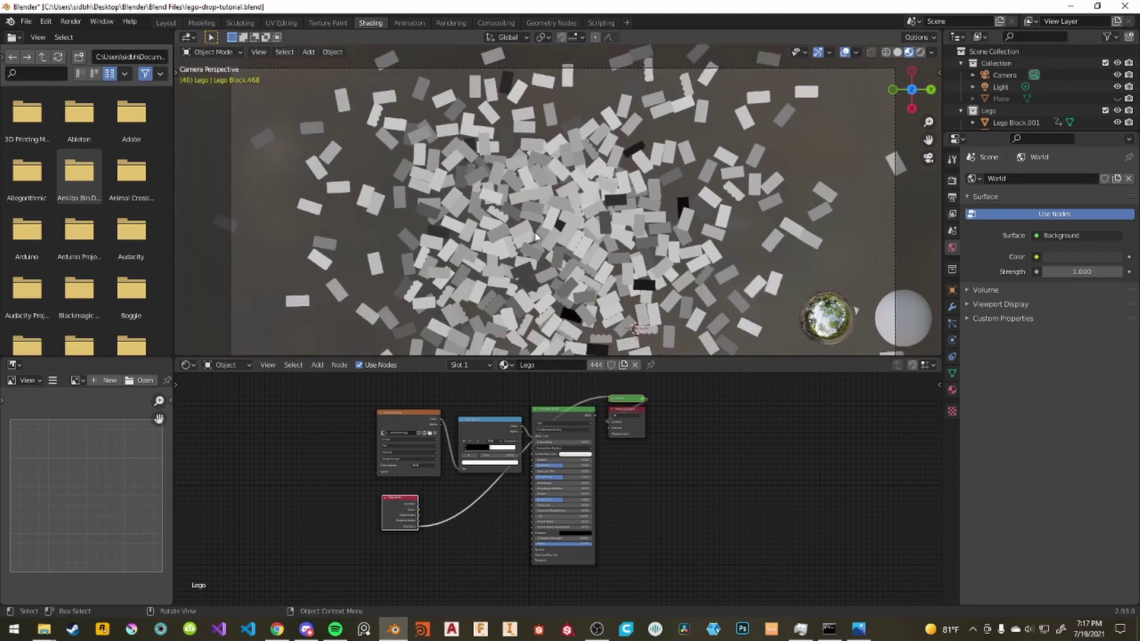
Move the Object Info node away from the shader and insert a second ColorRamp node on its Random output link.
middle_click_drag(440, 582, 417, 578)
left_click_drag(374, 505, 339, 523)
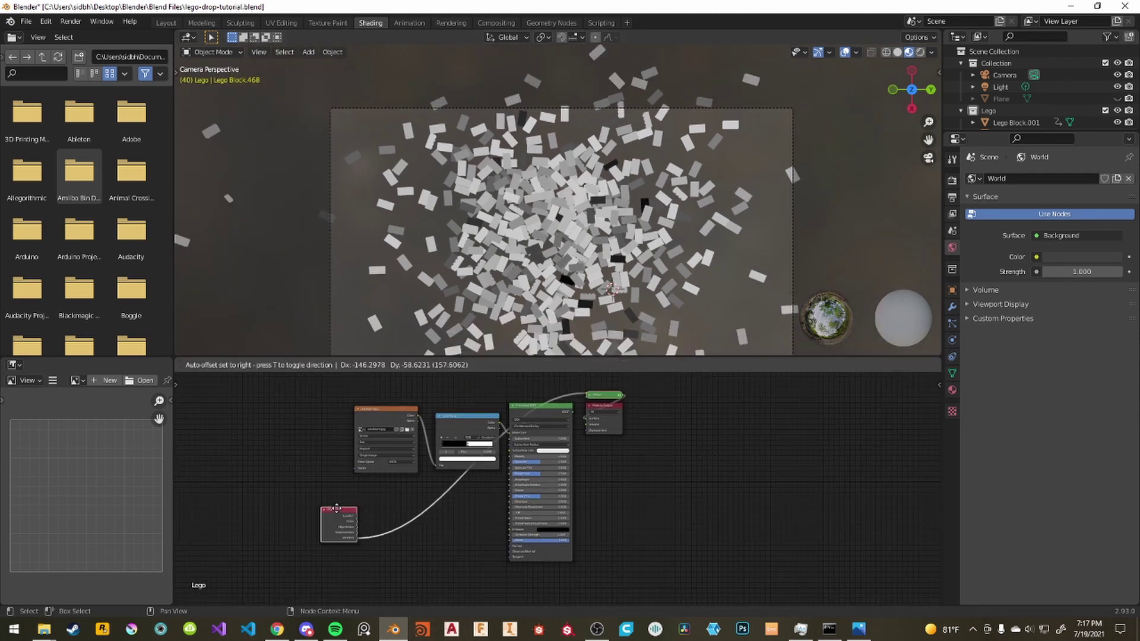
key("shift+a")
type("co")
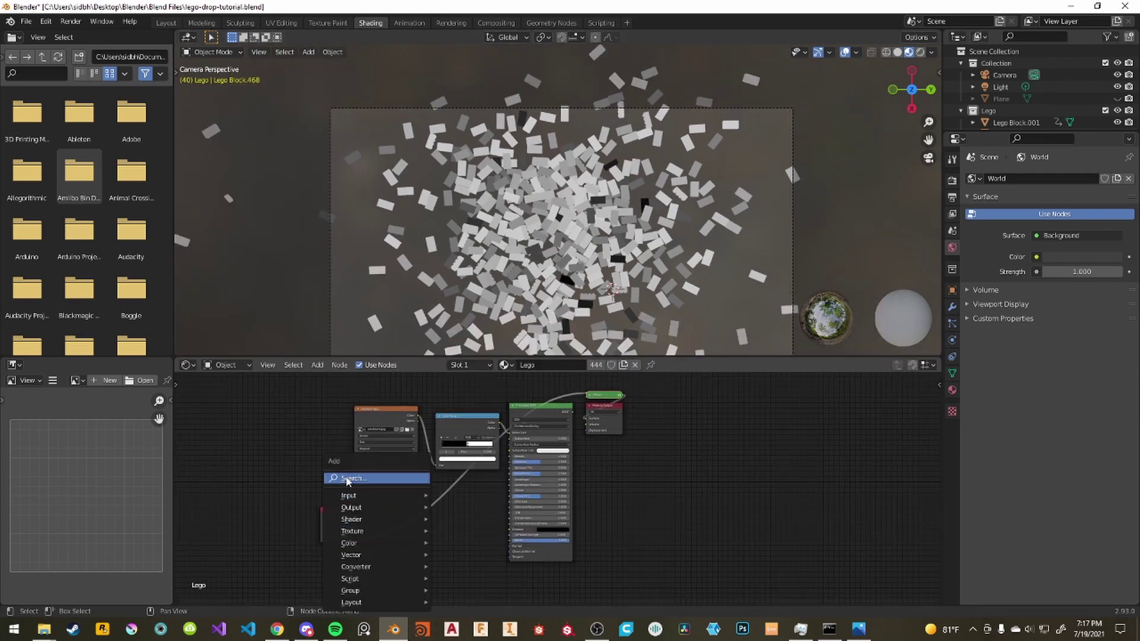
type("lor")
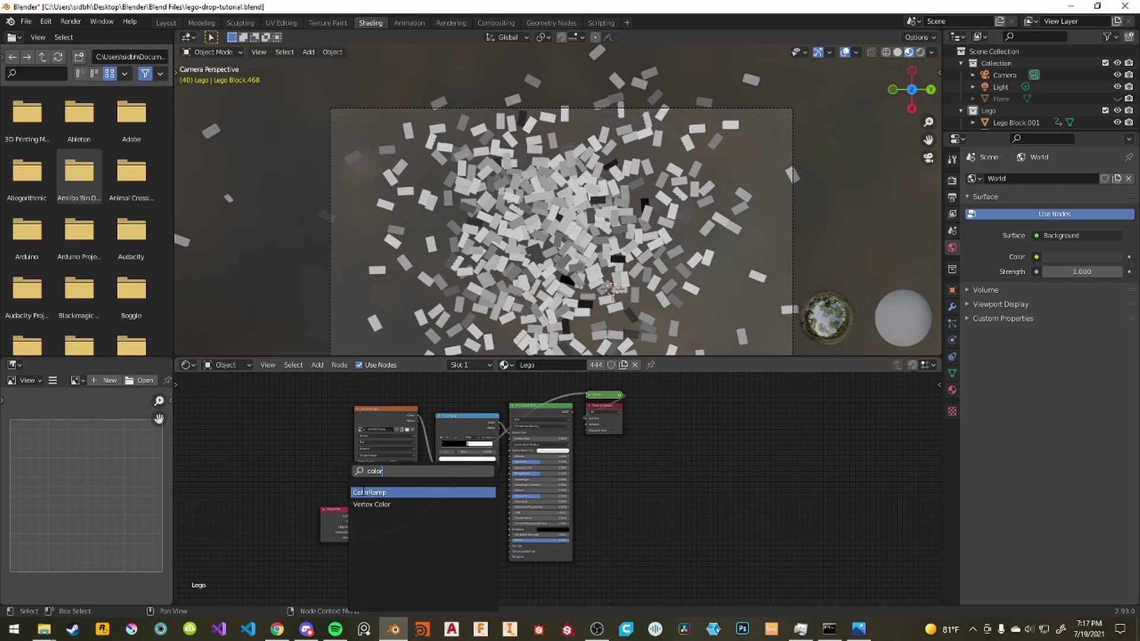
key("Return")
left_click(409, 511)
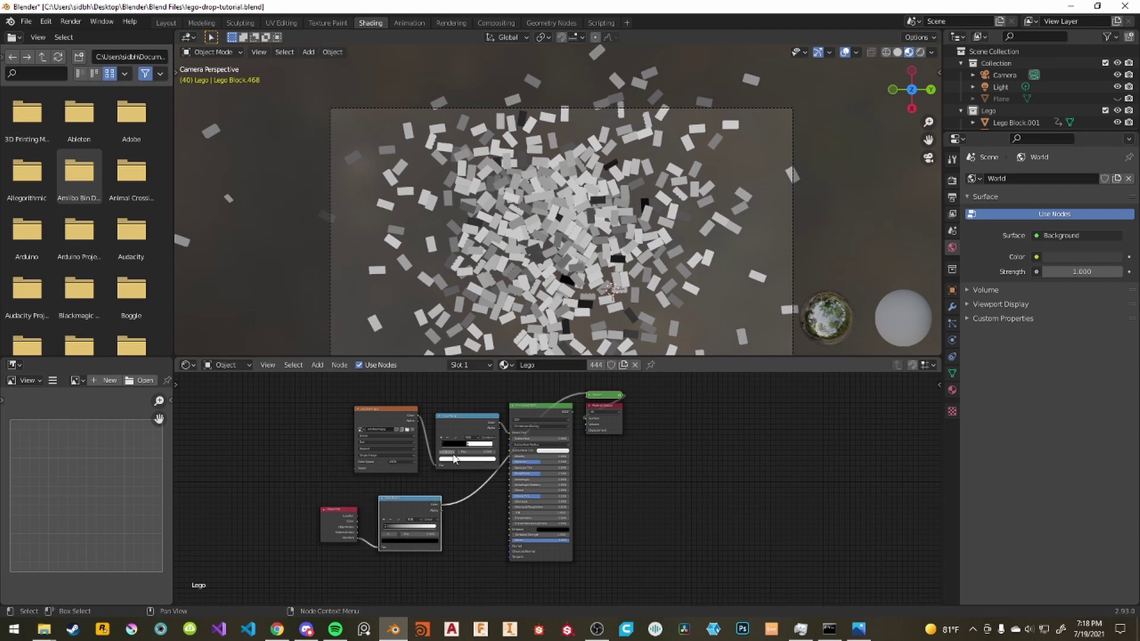
Move the black stop of the second ColorRamp close to its white end so most bricks get the dark value.
scroll(356, 532, "up", 2)
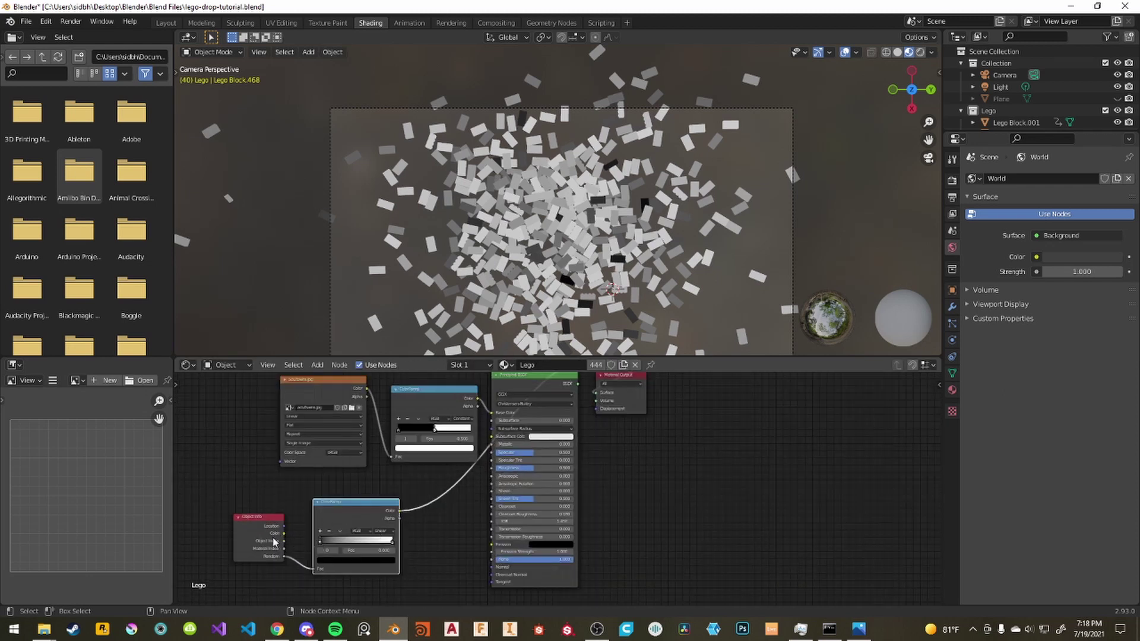
left_click_drag(321, 545, 389, 546)
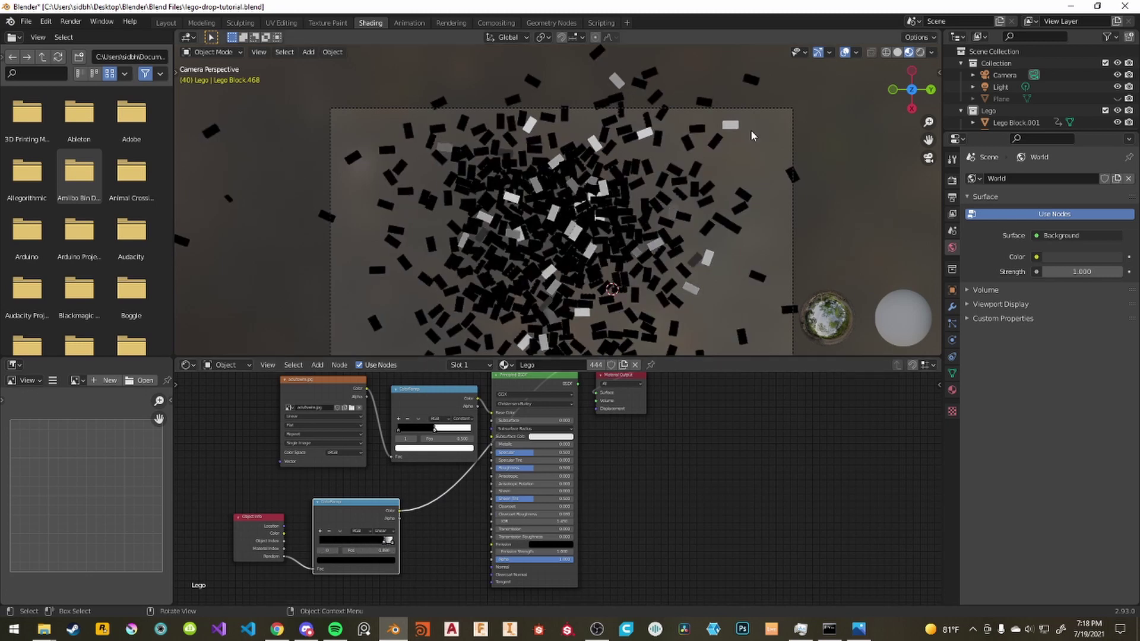
scroll(484, 317, "up", 3)
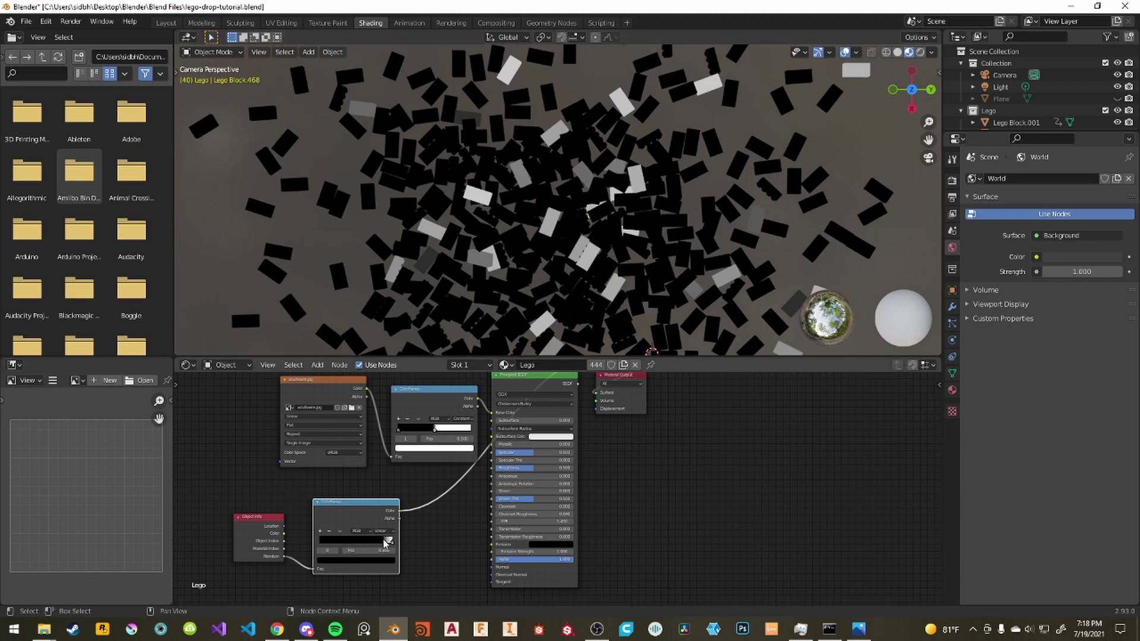
Lighten the second ColorRamp's black stop to dark grey and darken its white stop to light grey.
left_click(387, 560)
mouse_move(380, 507)
left_mouse_down()
mouse_move(379, 478)
mouse_move(380, 505)
left_mouse_up()
left_click(394, 541)
left_click(380, 560)
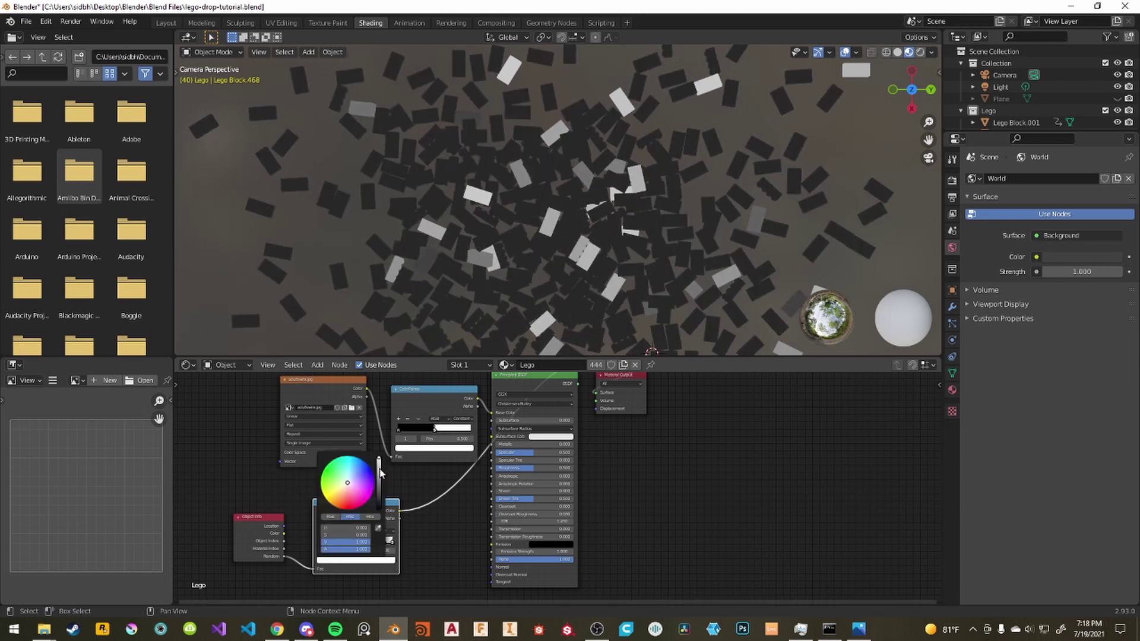
left_click_drag(381, 474, 379, 469)
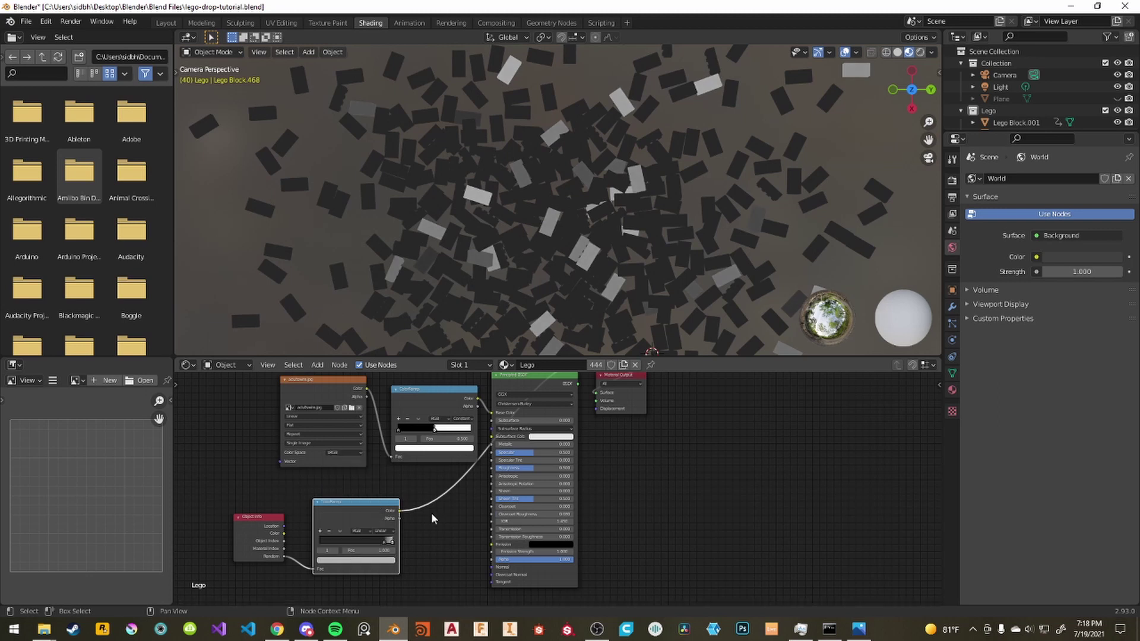
Connect the second ColorRamp's Color output to the Principled BSDF's Roughness and return the preview to the full shader.
scroll(445, 501, "down", 2)
left_click_drag(444, 504, 509, 474)
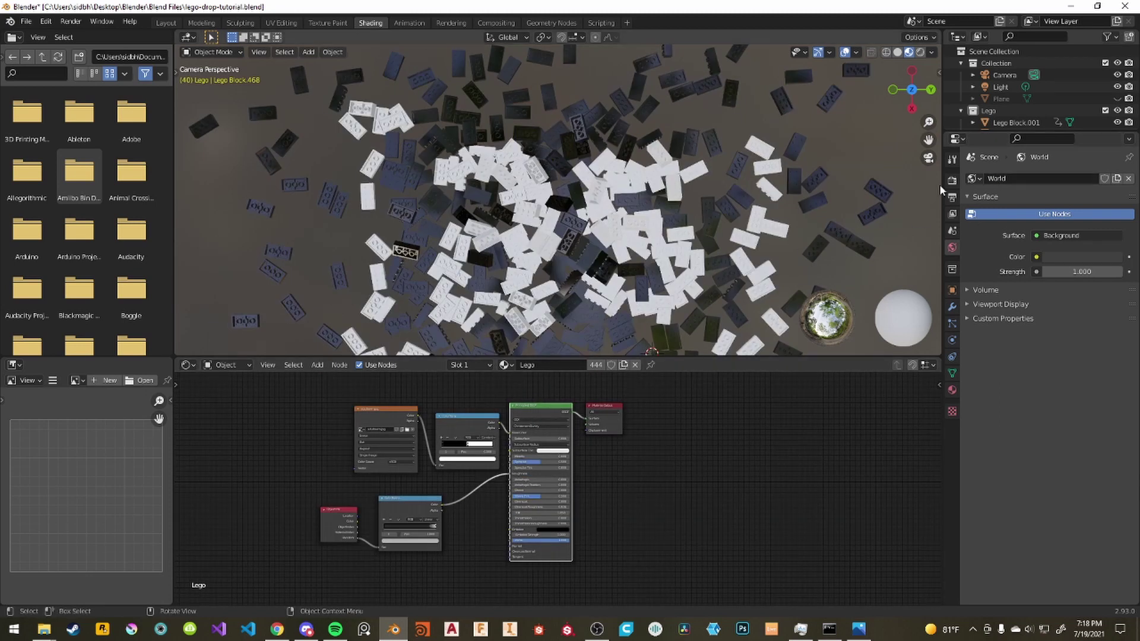
Switch the render engine to Cycles and examine the bricks up close in Rendered viewport shading.
left_click(951, 180)
left_click(1082, 179)
left_click(1071, 216)
key("z")
left_click(650, 162)
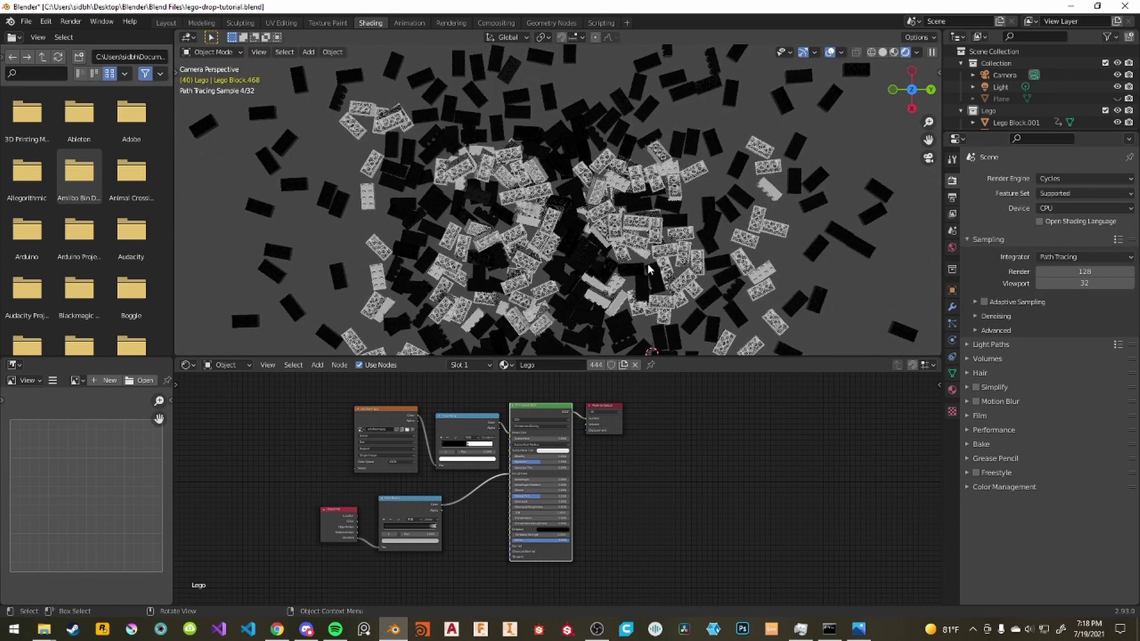
middle_click_drag(650, 252, 607, 167)
scroll(606, 166, "up", 15)
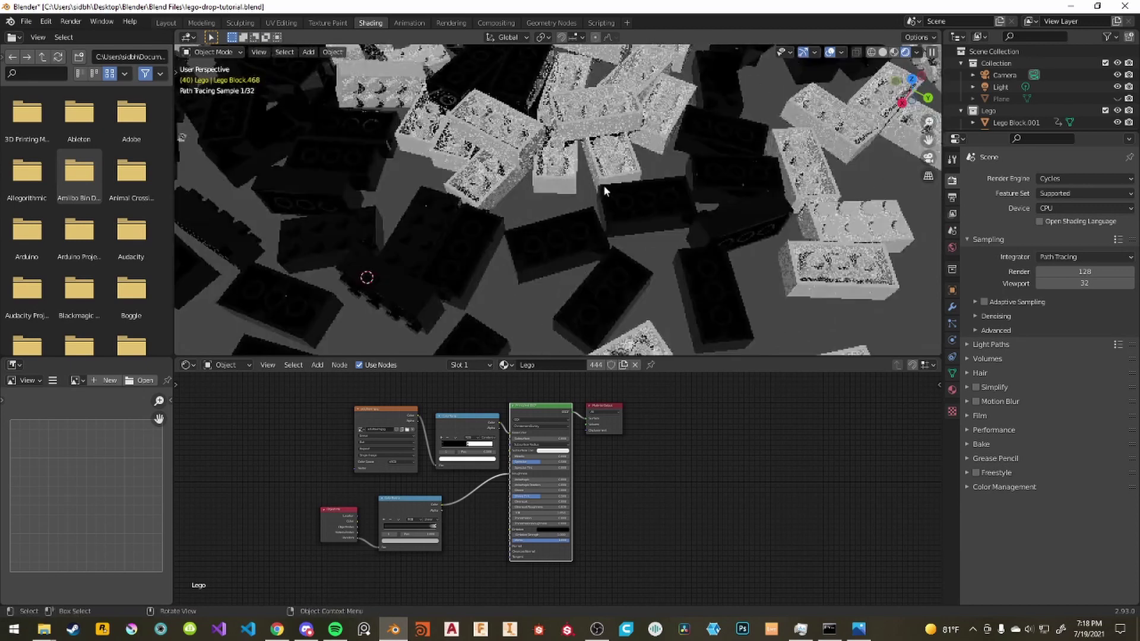
scroll(545, 224, "down", 10)
middle_click_drag(611, 204, 743, 176)
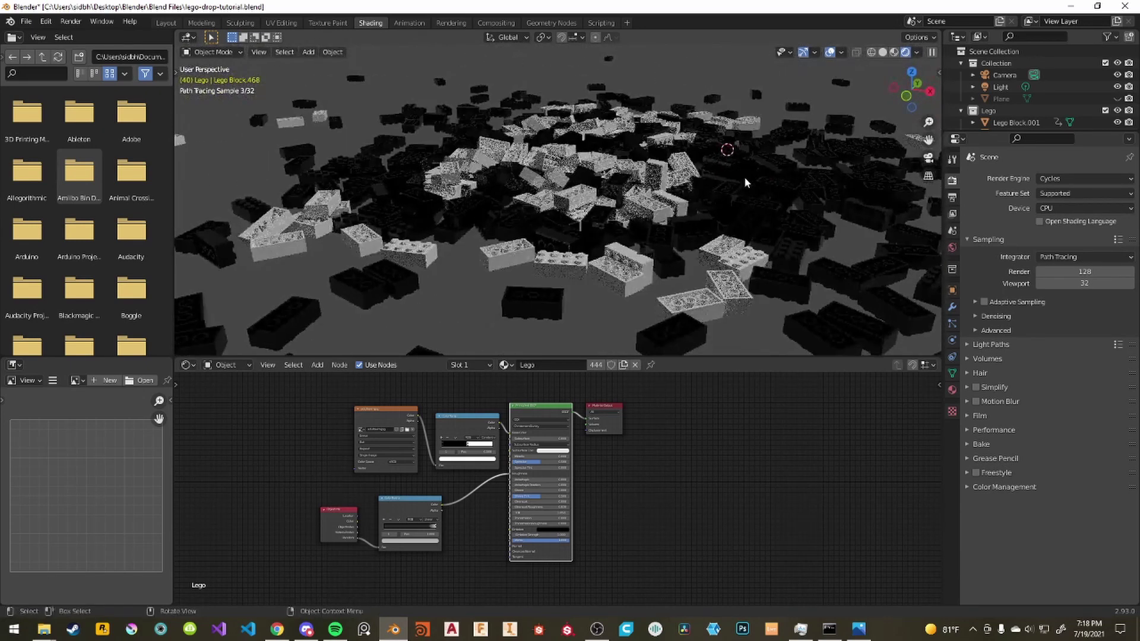
Light the world with an Environment Texture background using artist_workshop_2k.hdr from the HDR folder.
left_click(952, 248)
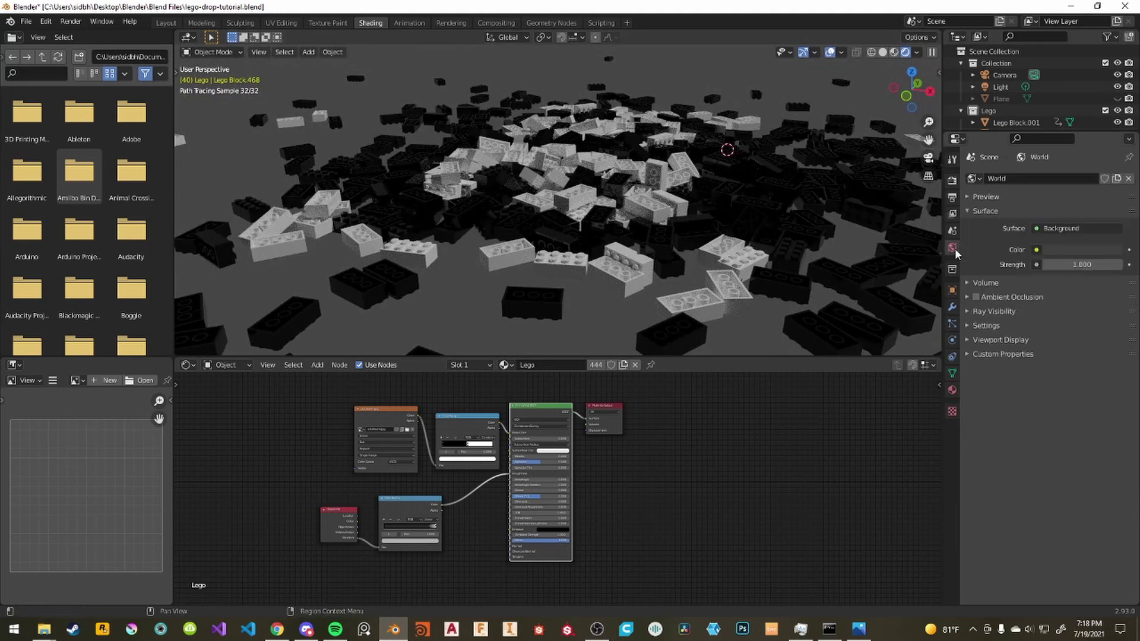
left_click(1037, 251)
left_click(834, 300)
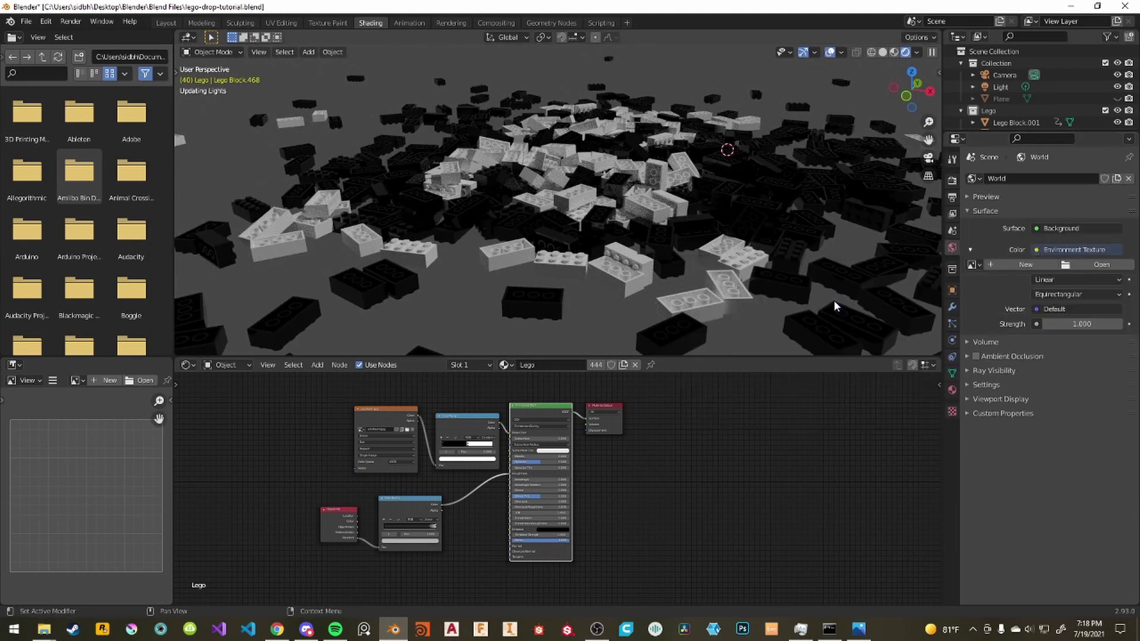
left_click(1088, 267)
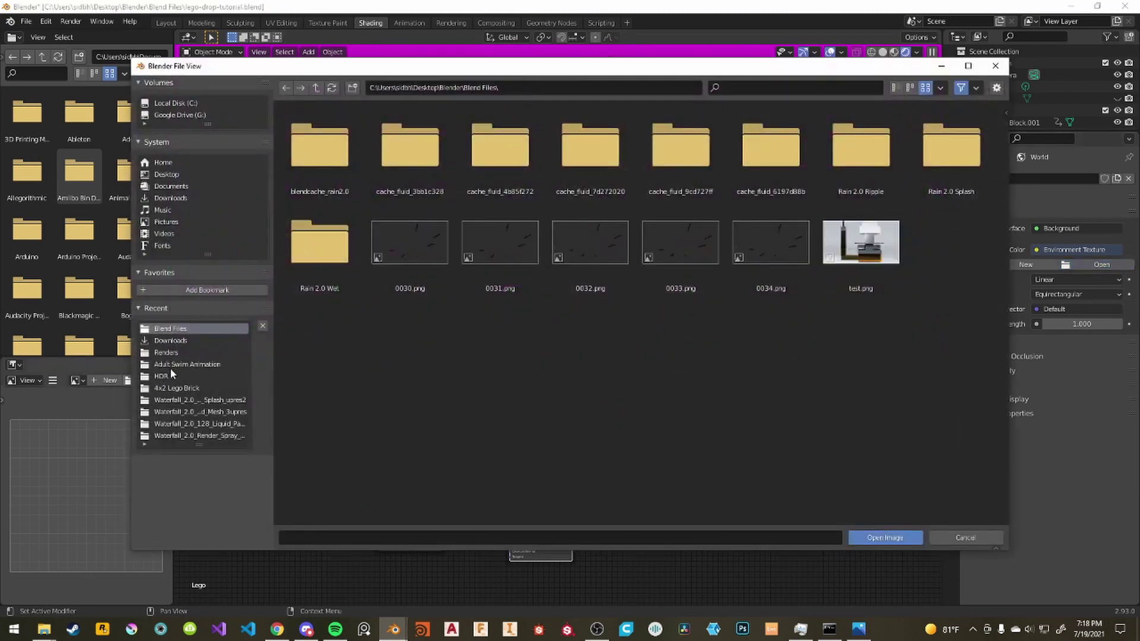
left_click(171, 376)
left_click(481, 164)
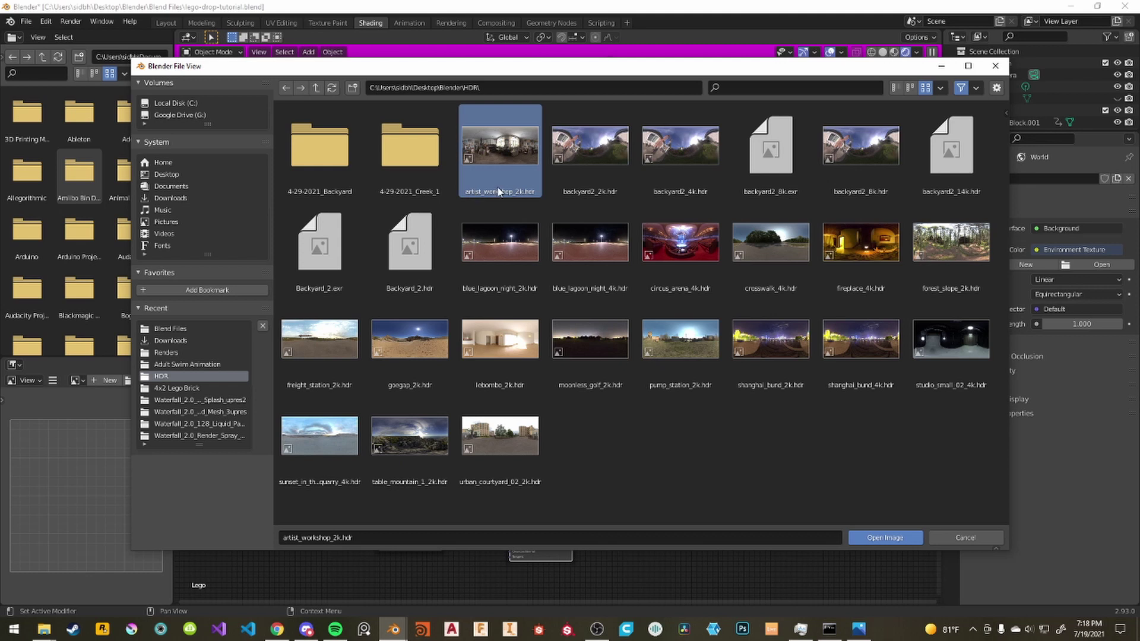
left_click(868, 537)
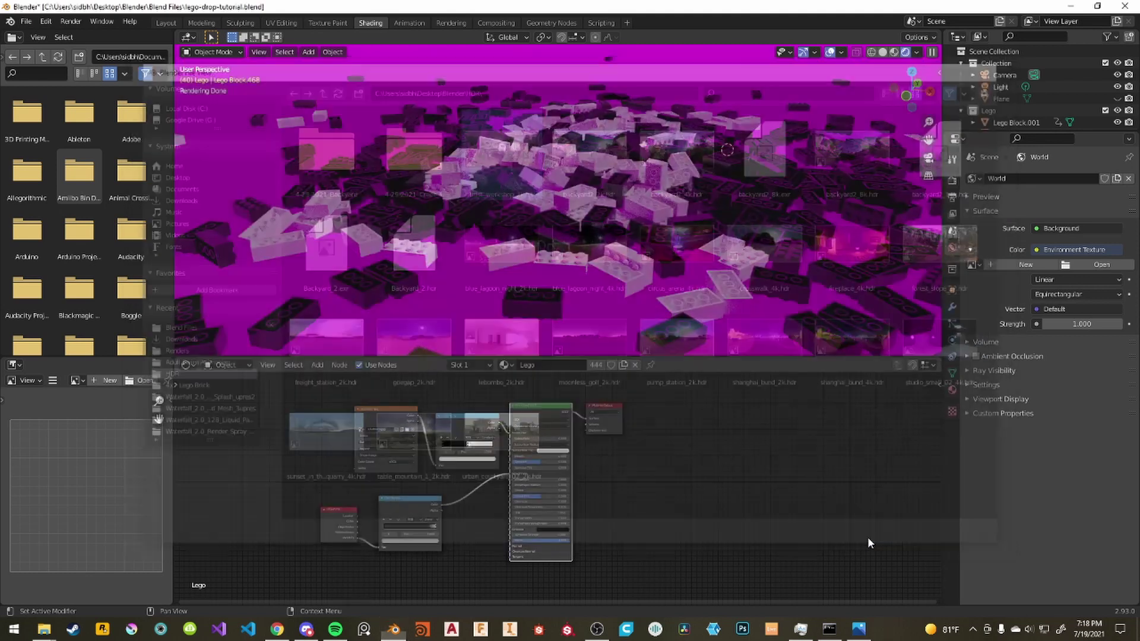
Examine the HDRI-lit bricks from the perspective view and through the camera.
mouse_move(759, 226)
middle_mouse_down()
mouse_move(782, 224)
mouse_move(629, 251)
mouse_move(626, 261)
mouse_move(658, 274)
mouse_move(647, 267)
mouse_move(698, 215)
mouse_move(725, 206)
mouse_move(657, 213)
mouse_move(668, 244)
mouse_move(668, 222)
mouse_move(573, 185)
middle_mouse_up()
scroll(648, 267, "up", 5)
scroll(668, 252, "down", 3)
scroll(668, 252, "up", 3)
key("KP_0")
key("space")
key("Escape")
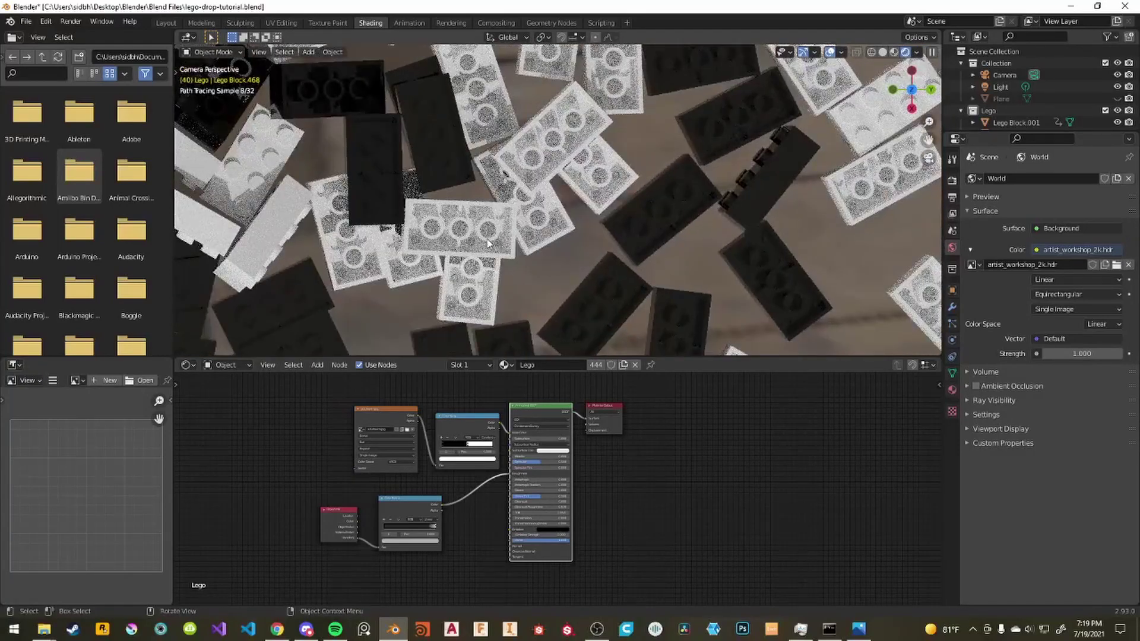
scroll(546, 163, "down", 5)
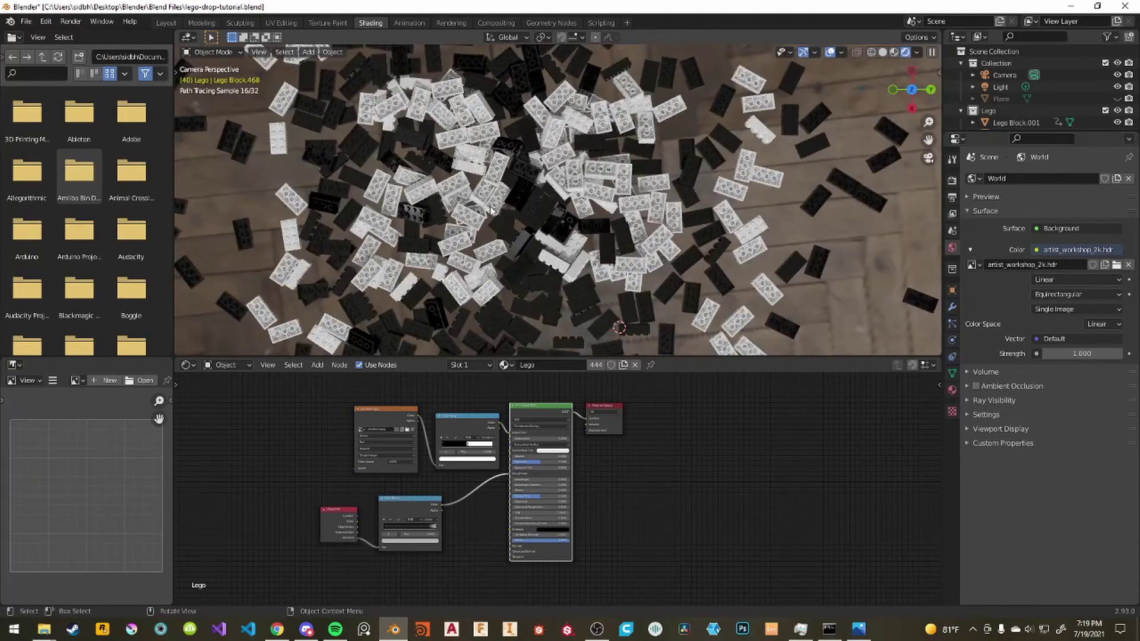
Add an Ambient Occlusion node to the Lego material and preview its output on the bricks in Rendered shading.
key("z")
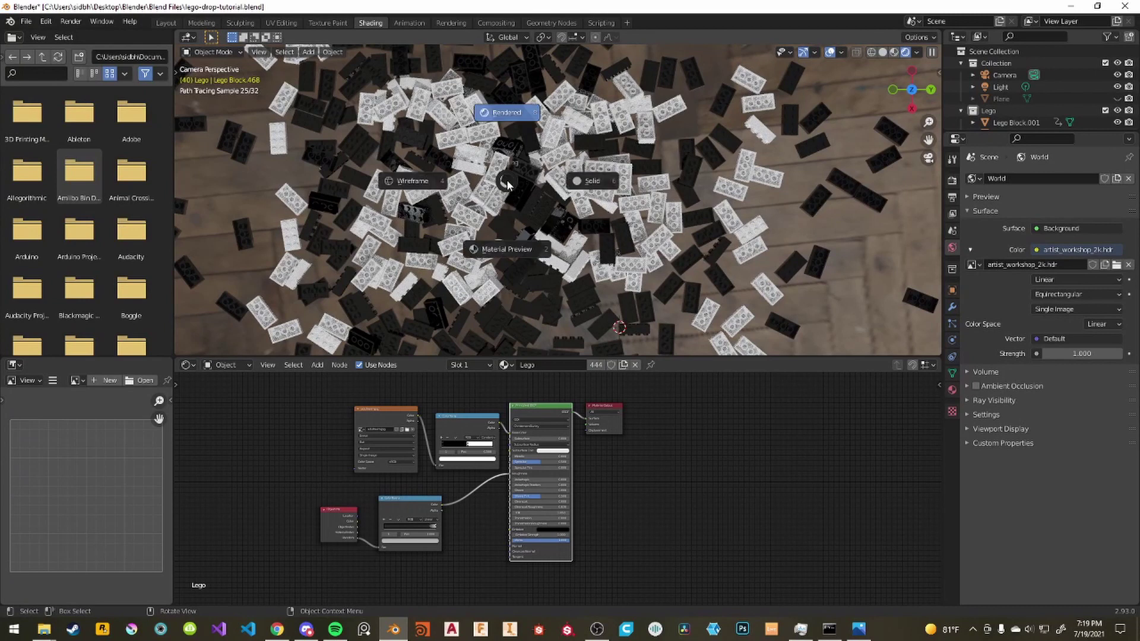
left_click(510, 230)
middle_click_drag(439, 392, 532, 506)
key("shift+a")
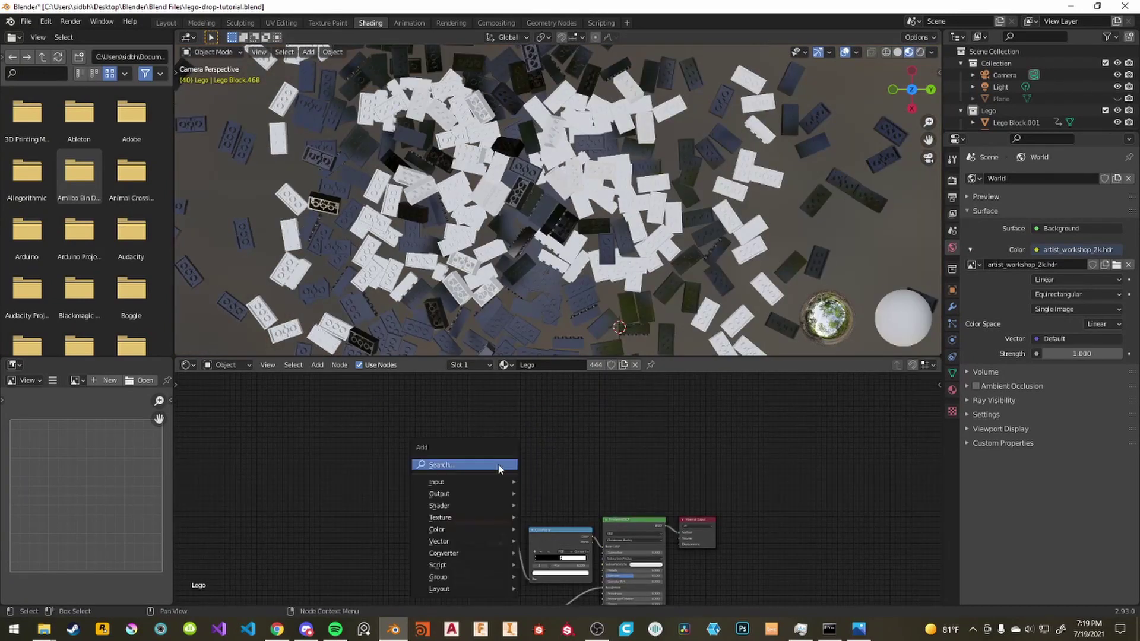
left_click(481, 466)
type("ambo")
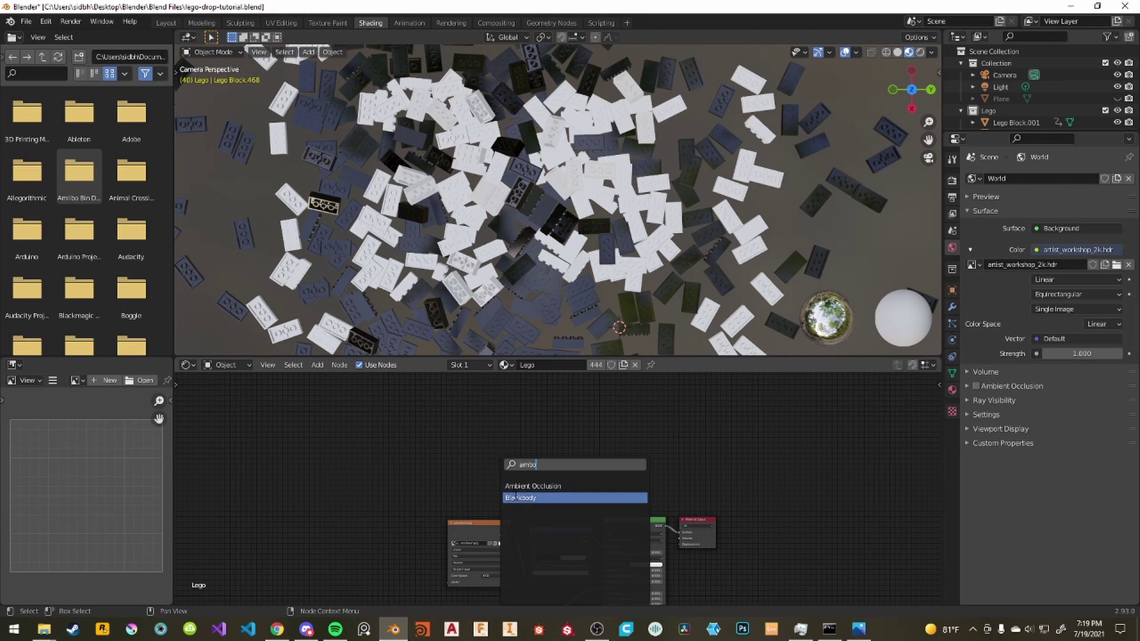
left_click(509, 486)
left_click(486, 475)
left_click(489, 457, "ctrl+shift")
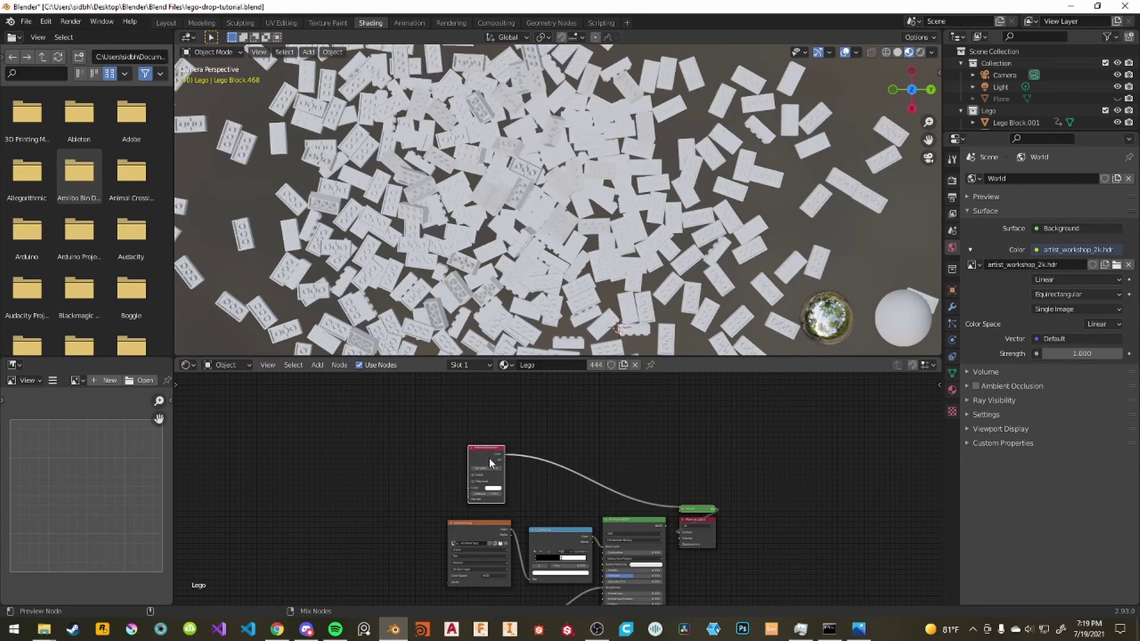
key("z")
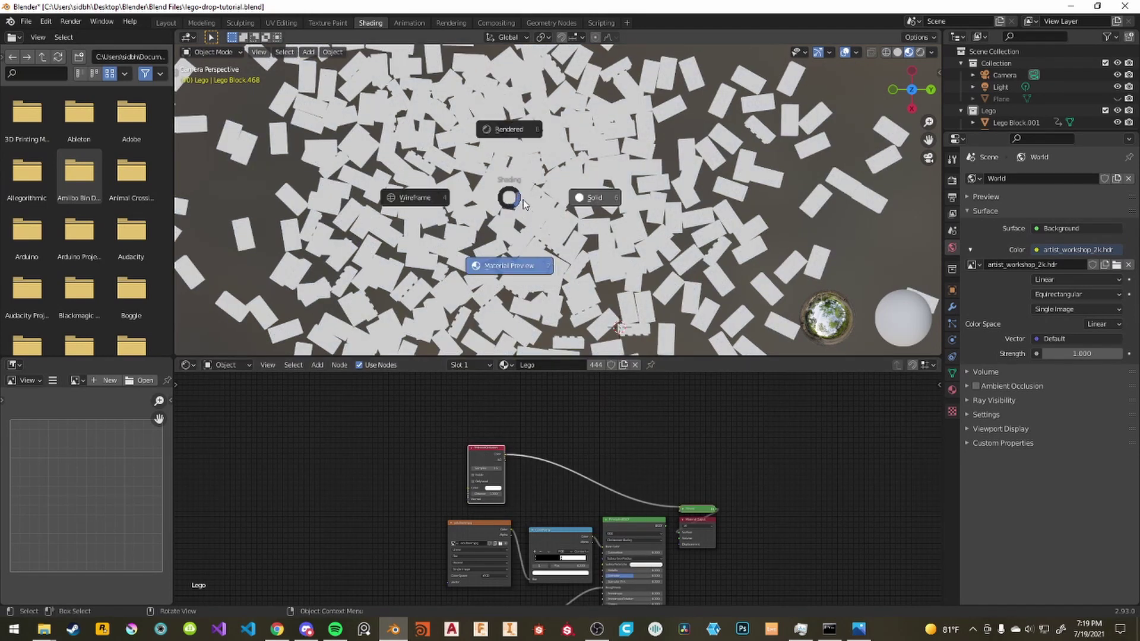
left_click(529, 128)
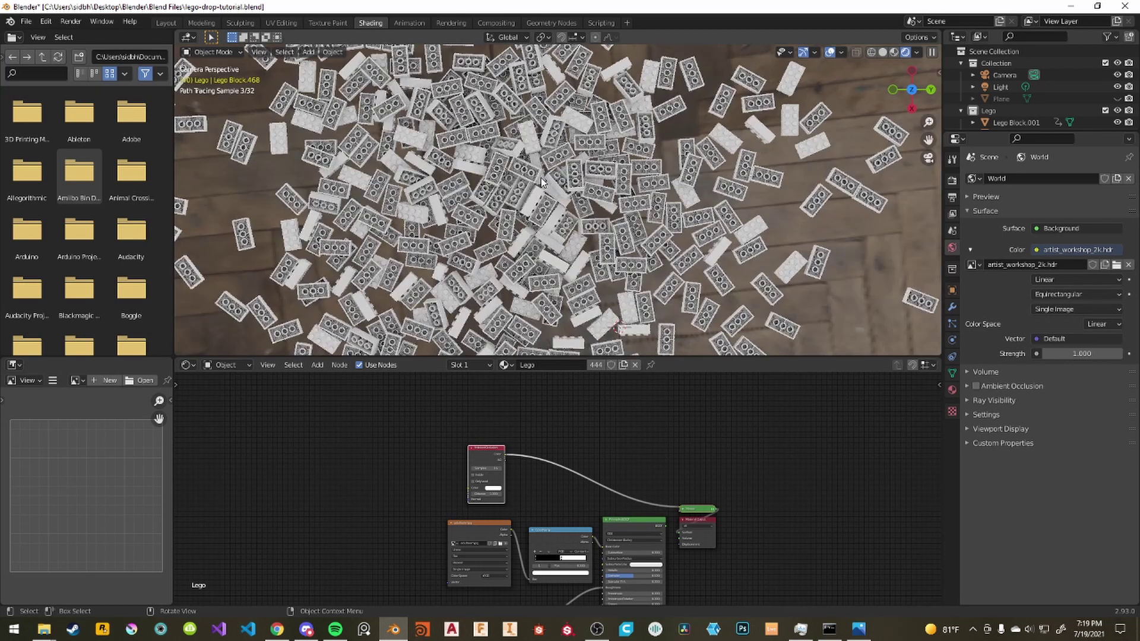
Make room in the Lego node tree and insert a MixRGB node between the image's ColorRamp and the Base Color.
middle_click_drag(536, 493, 463, 447)
left_click_drag(505, 481, 461, 480)
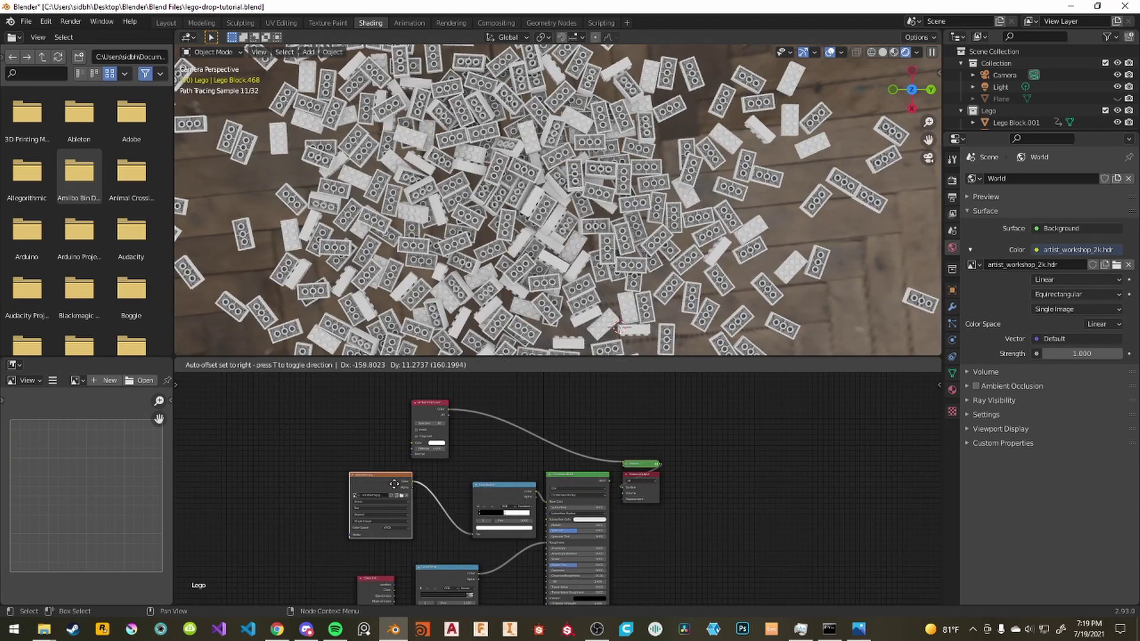
left_click_drag(387, 480, 318, 478)
left_click_drag(455, 485, 411, 482)
key("shift+a")
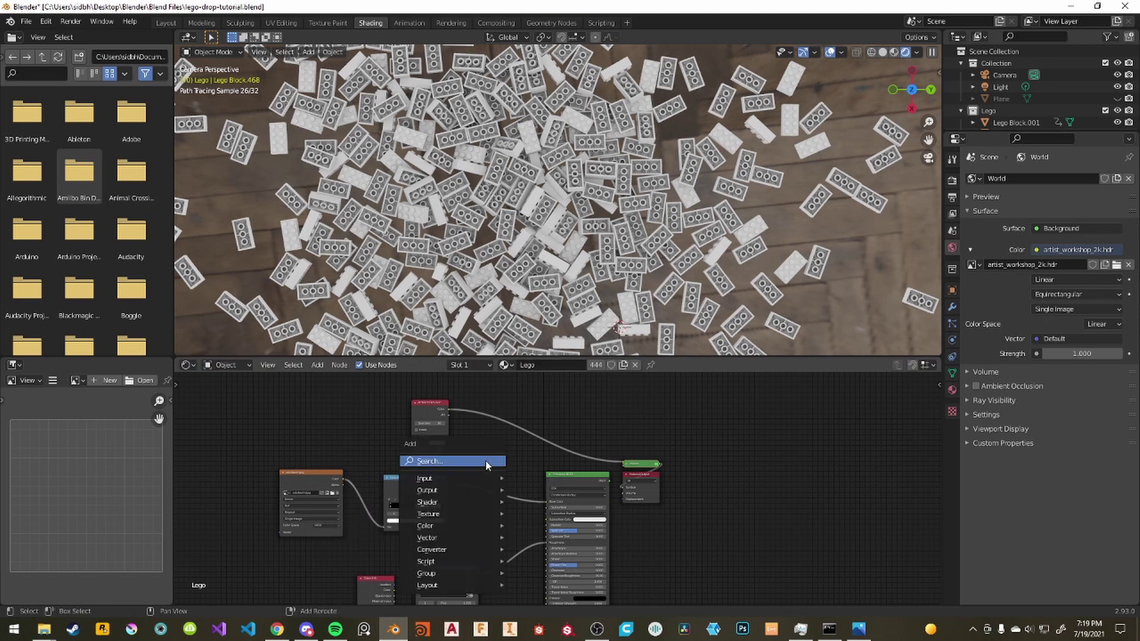
left_click(485, 459)
type("mix")
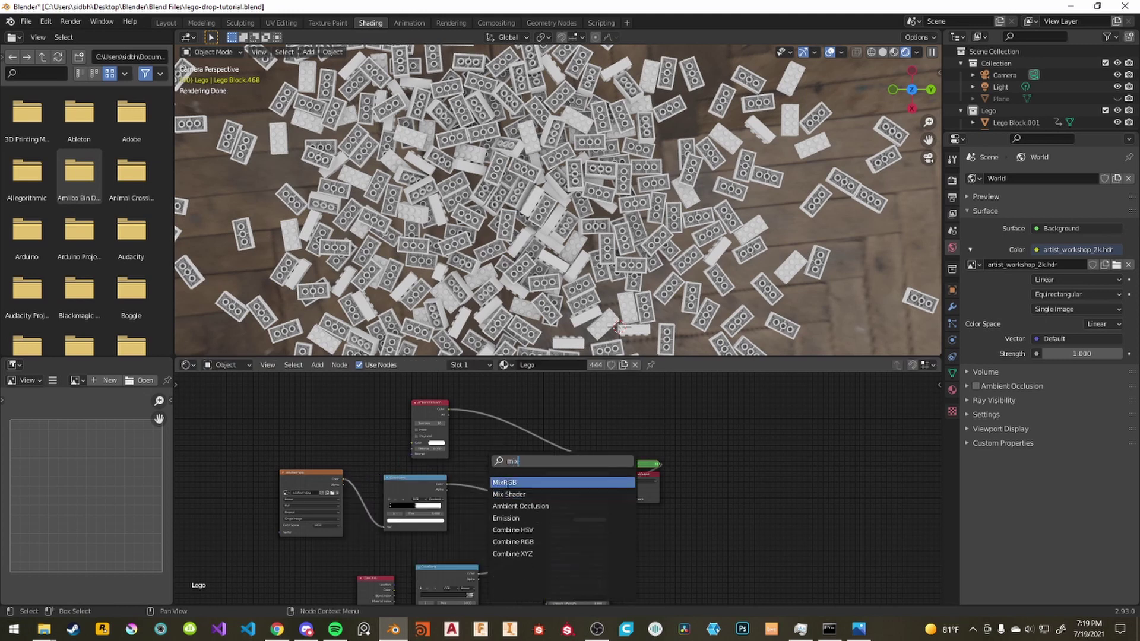
key("Return")
left_click(502, 481)
Connect the Ambient Occlusion color to the mix node's Color2, preview the mix, and set its blending mode to Multiply.
left_click_drag(442, 416, 483, 500)
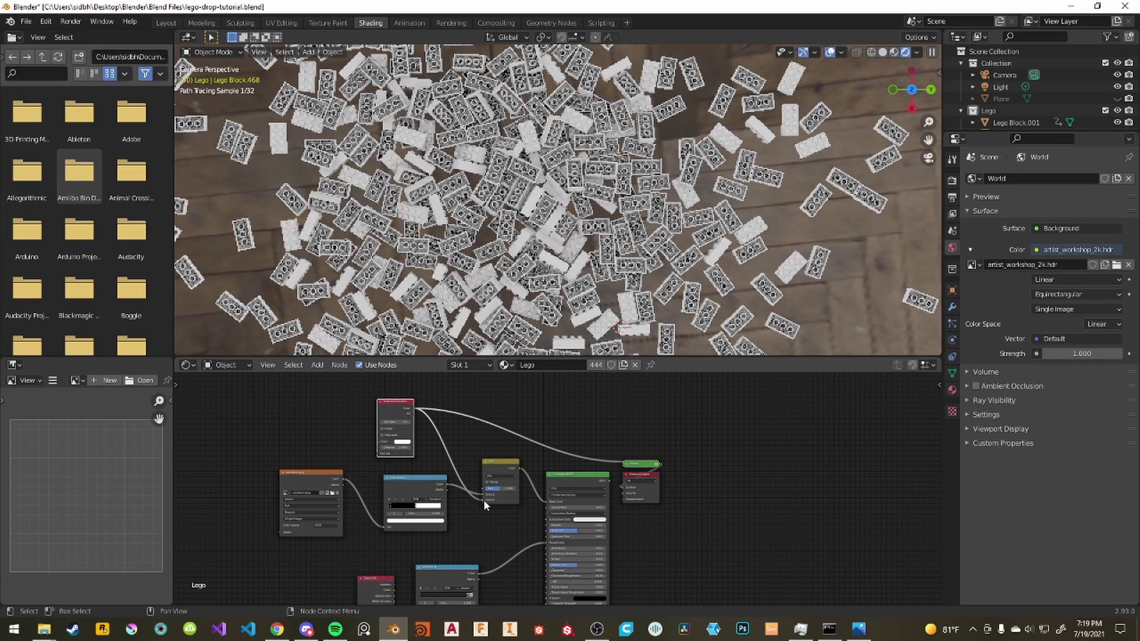
left_click(502, 468, "ctrl+shift")
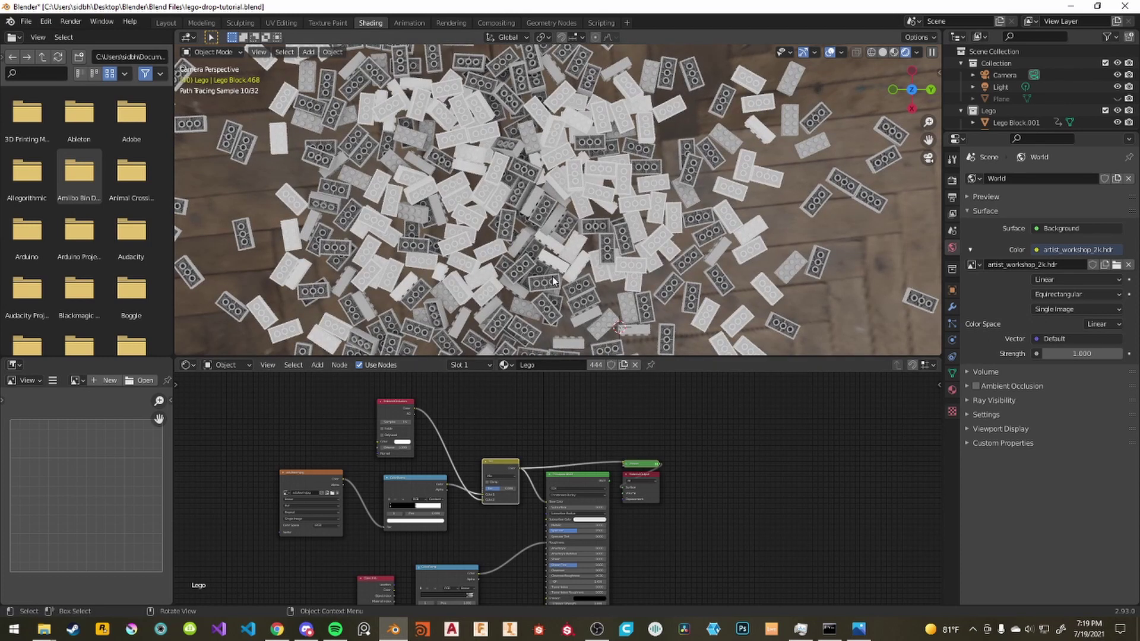
scroll(481, 321, "up", 3)
scroll(510, 487, "up", 2)
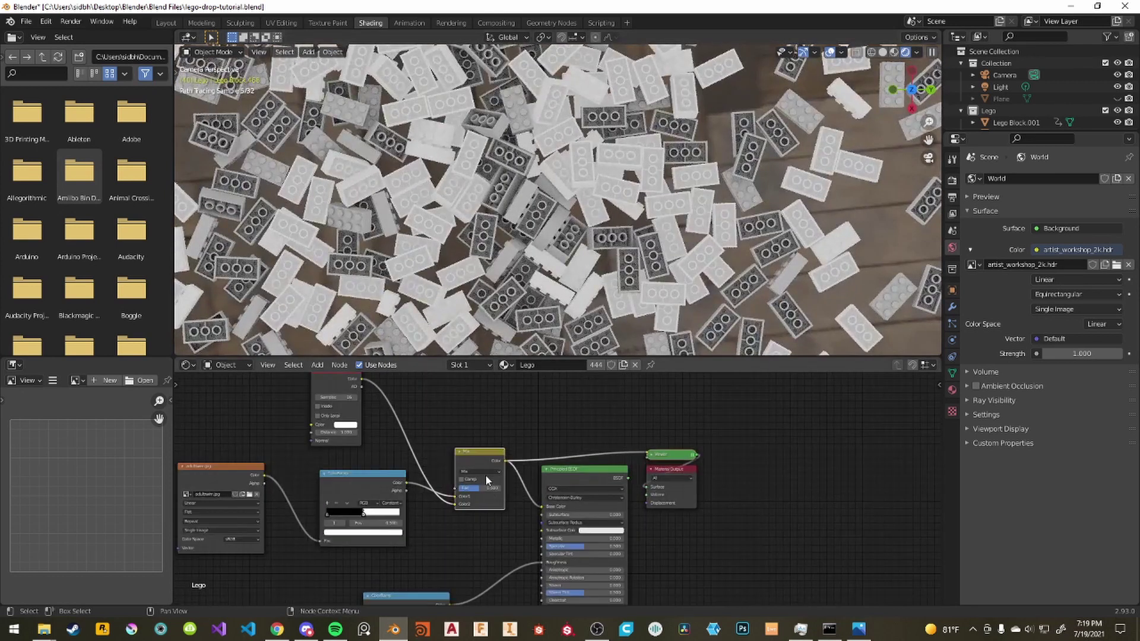
left_click(485, 474)
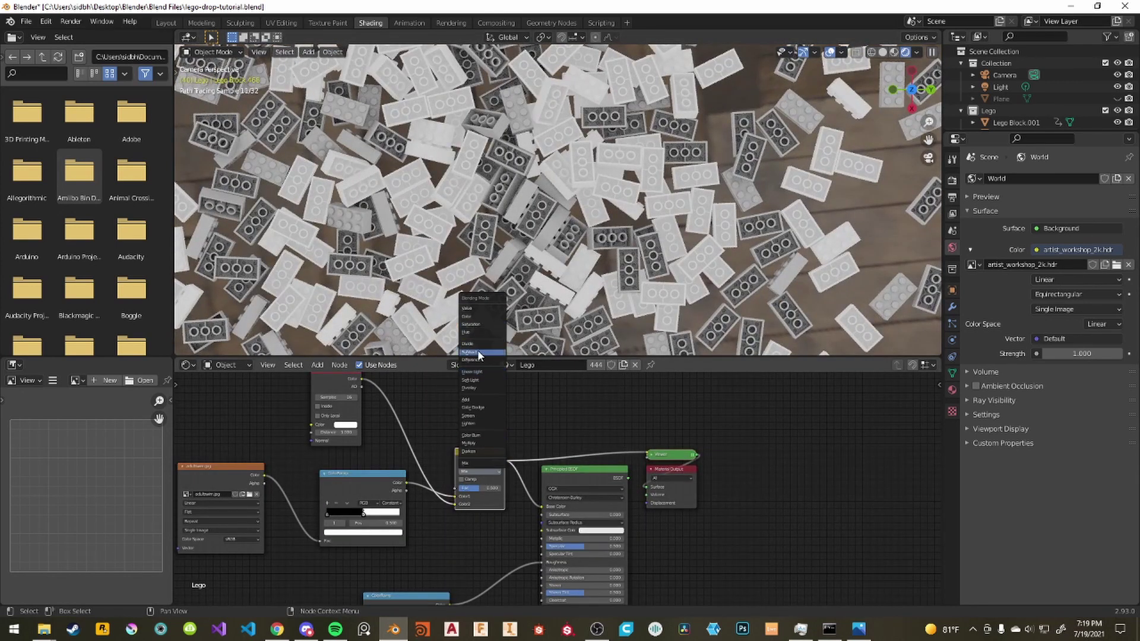
left_click(482, 442)
Check the multiplied color on the bricks up close and return the preview to the full Principled BSDF shader.
scroll(498, 285, "down", 1)
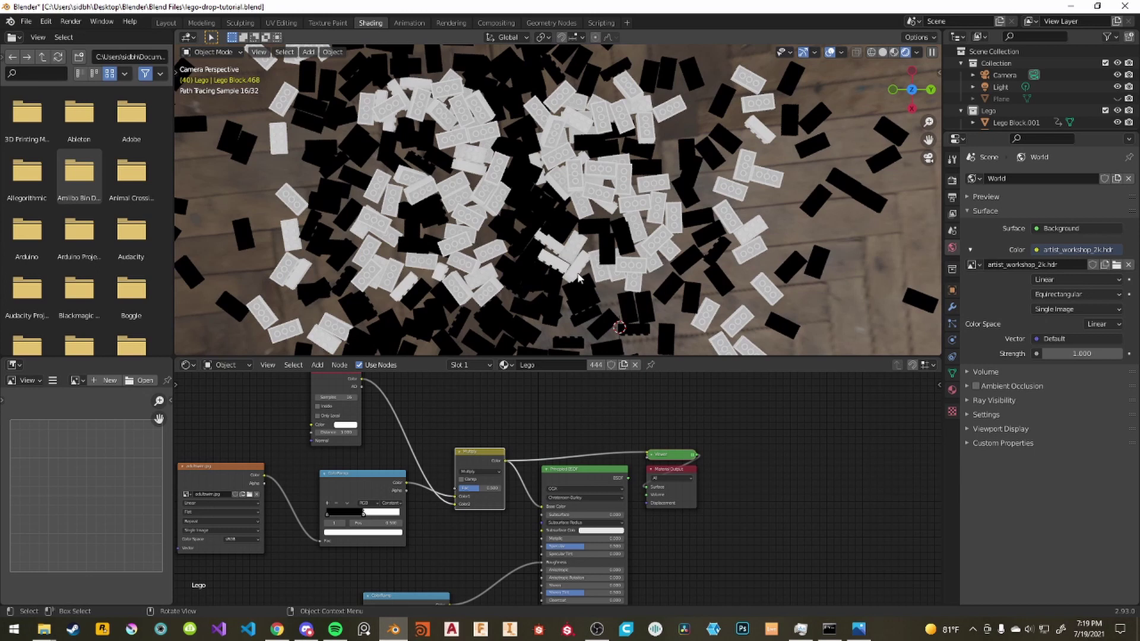
scroll(623, 217, "up", 3)
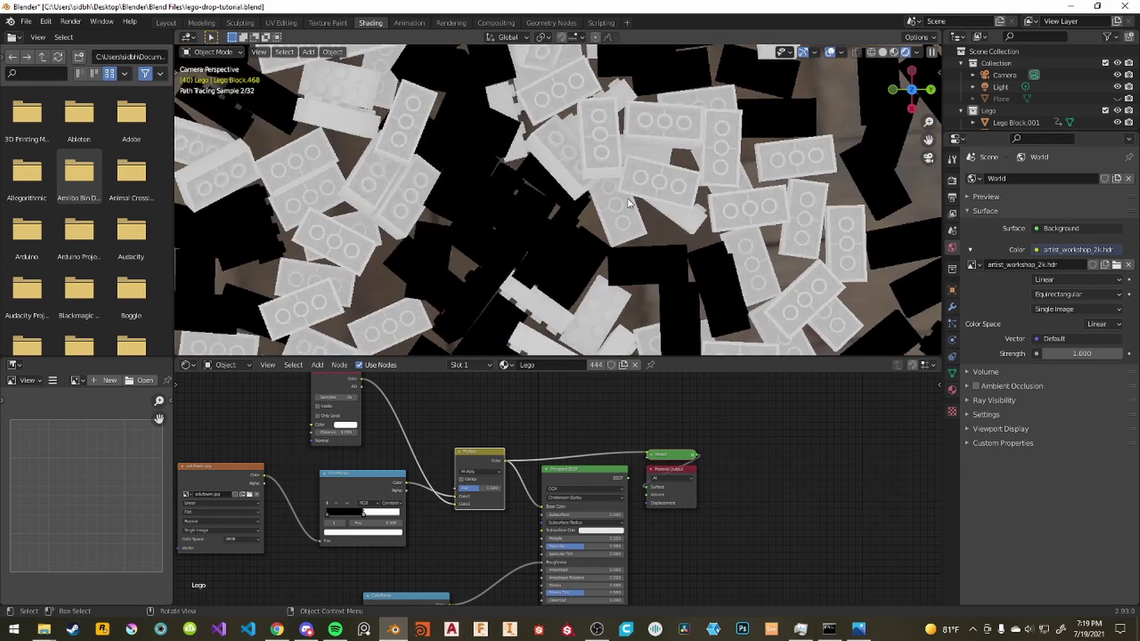
middle_click_drag(534, 178, 435, 254, "shift")
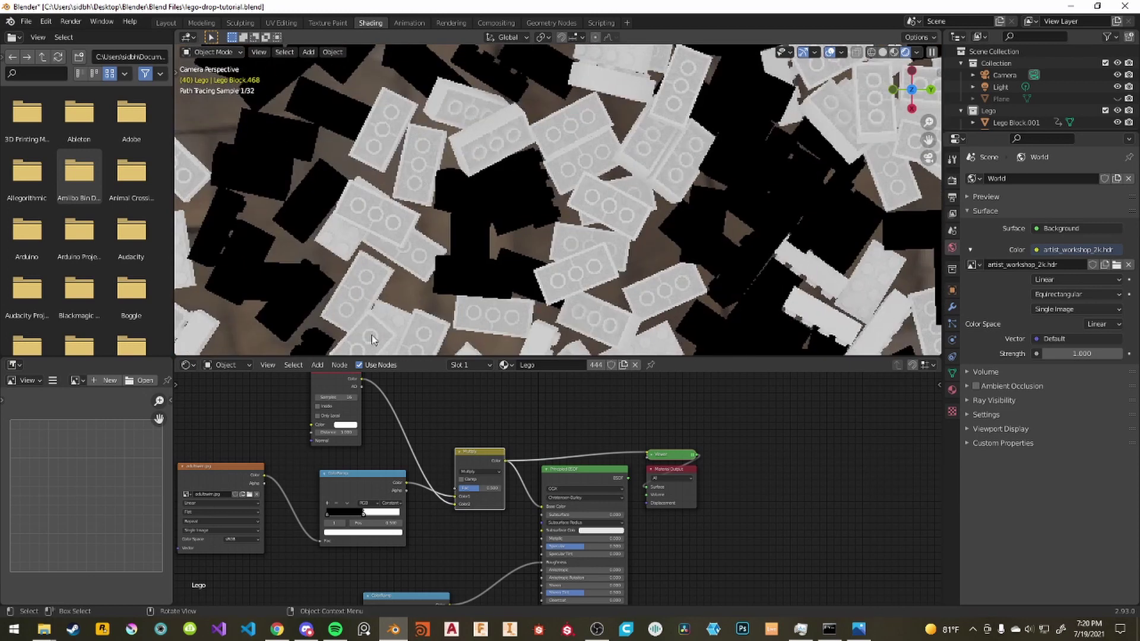
left_click(583, 468, "ctrl+shift")
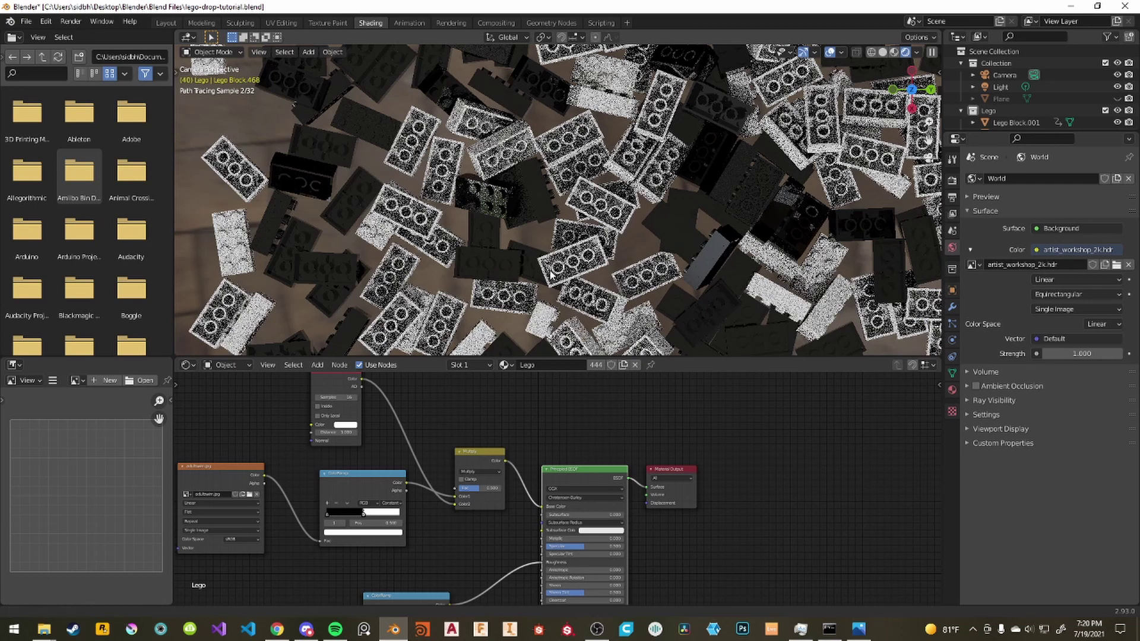
scroll(552, 273, "down", 5)
Compare the bricks with the ColorRamp wired directly to Base Color and with the Multiply node reconnected.
left_click_drag(406, 482, 541, 508)
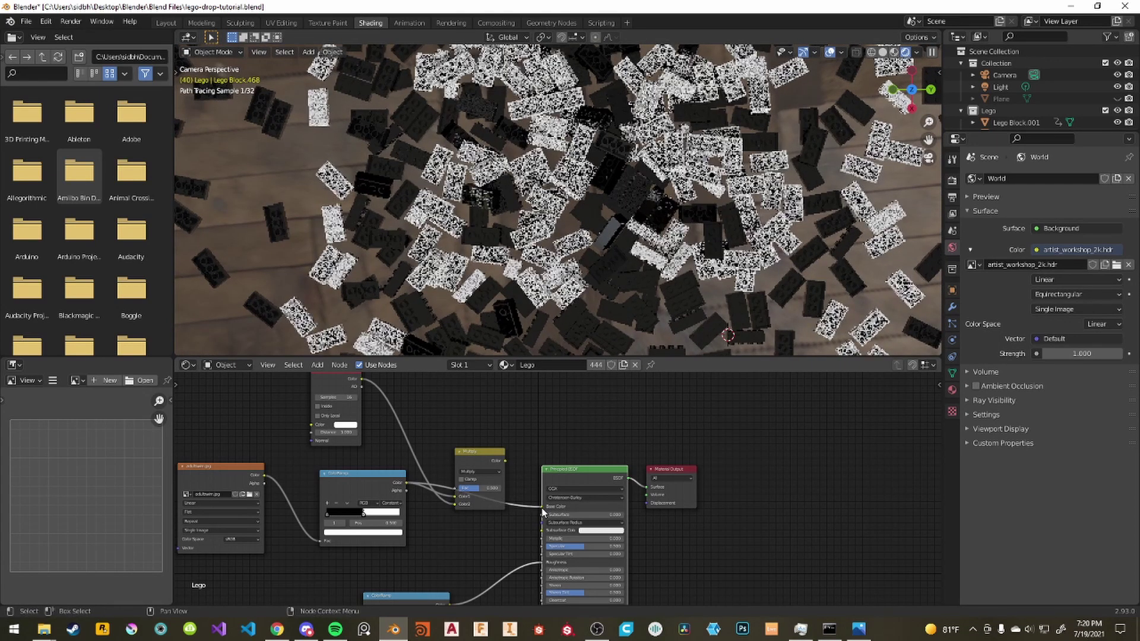
left_click_drag(503, 460, 542, 506)
scroll(607, 281, "down", 3)
middle_click_drag(607, 281, 569, 301, "shift")
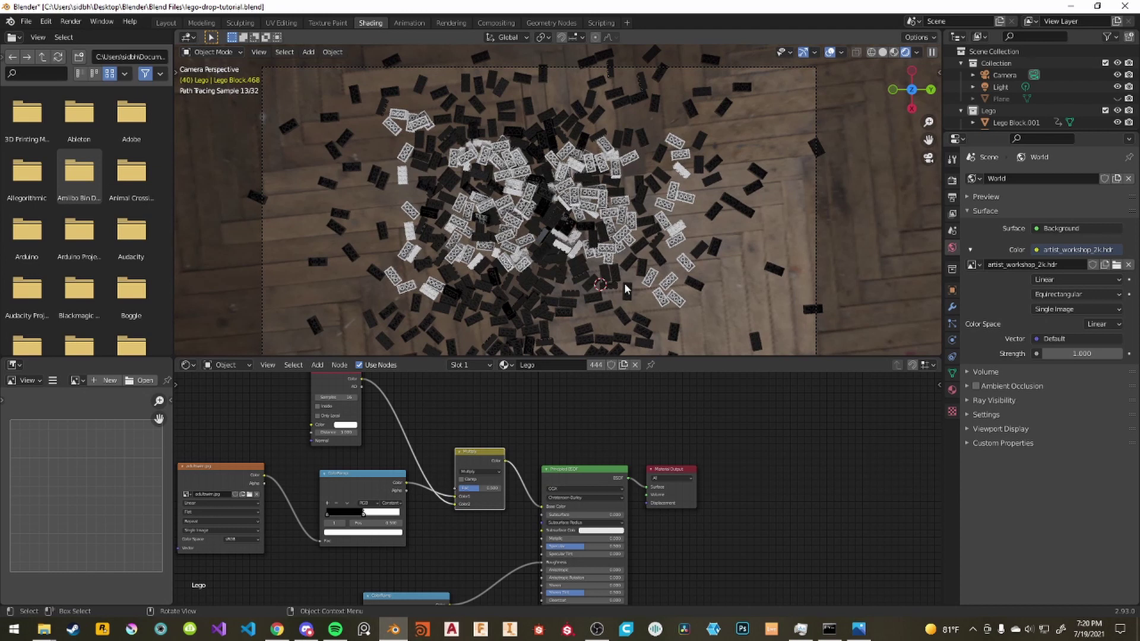
Set the Multiply node's factor to 0.5 and save the file.
mouse_move(482, 493)
left_mouse_down()
mouse_move(502, 493)
mouse_move(473, 489)
left_mouse_up()
left_click(473, 490)
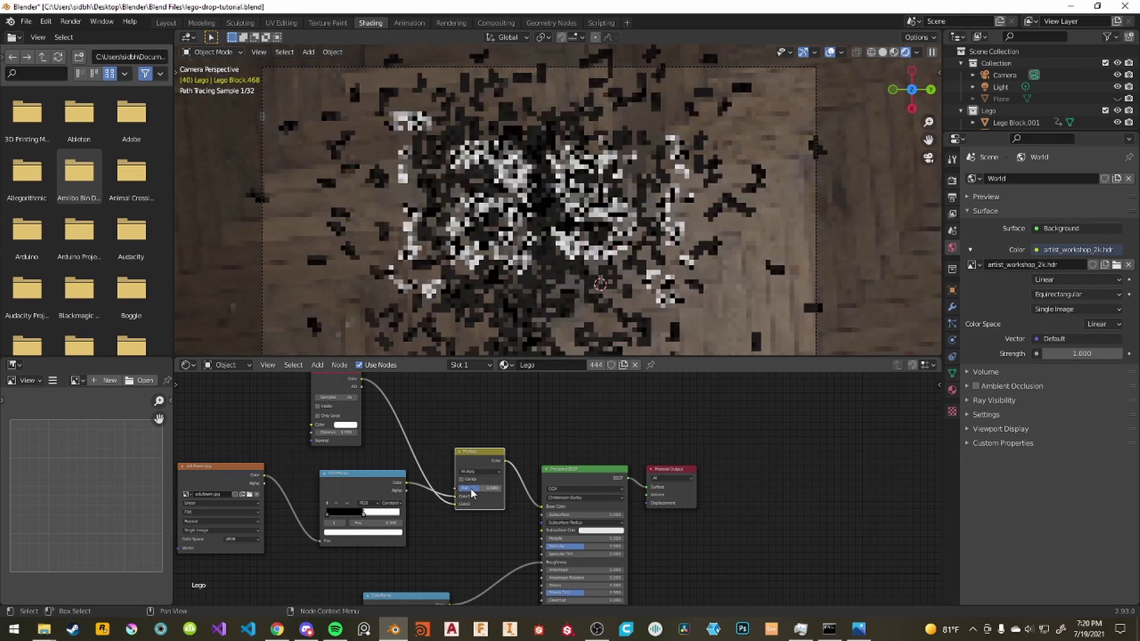
type("0.5")
key("Return")
key("ctrl+s")
Tidy the Lego node tree by moving the roughness nodes and the Ambient Occlusion node closer to the others.
scroll(450, 522, "down", 1)
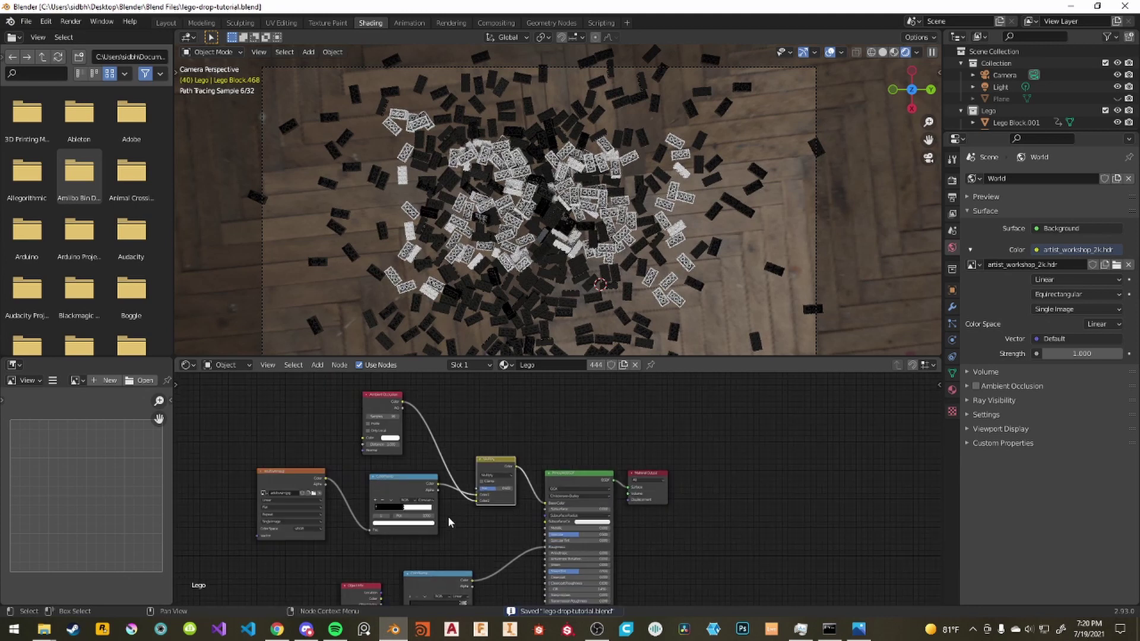
scroll(449, 522, "down", 2)
left_click_drag(380, 549, 495, 493)
key("g")
left_click(455, 480)
scroll(384, 396, "down", 2)
left_click_drag(455, 409, 438, 402)
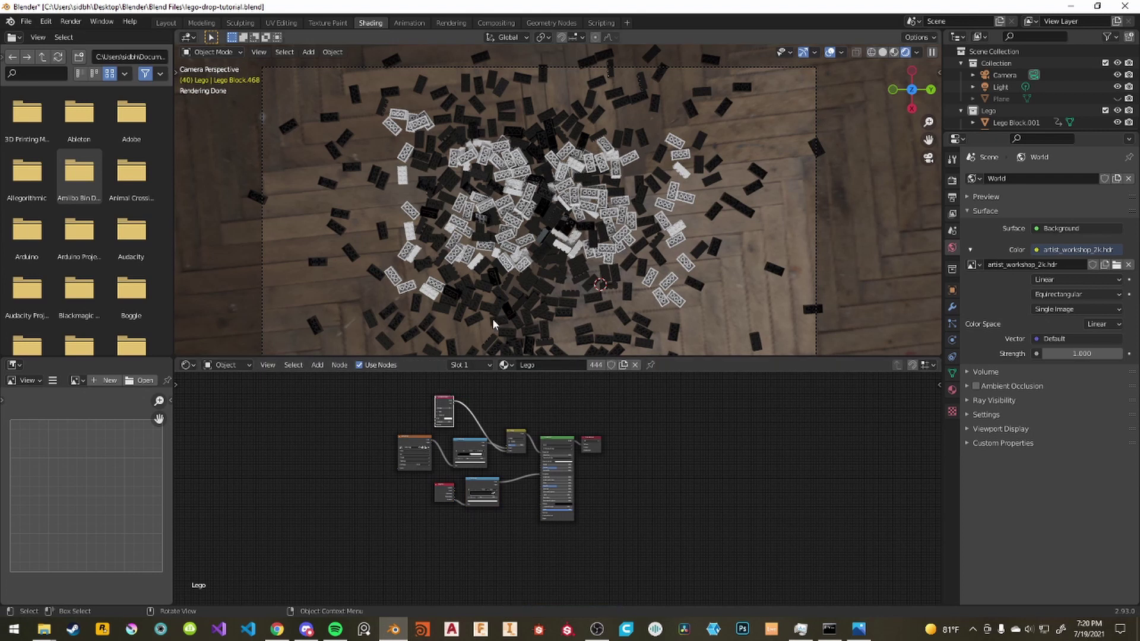
Add a Bevel node to the Lego material and connect its Normal output to the Principled BSDF's Normal input.
scroll(493, 319, "up", 5)
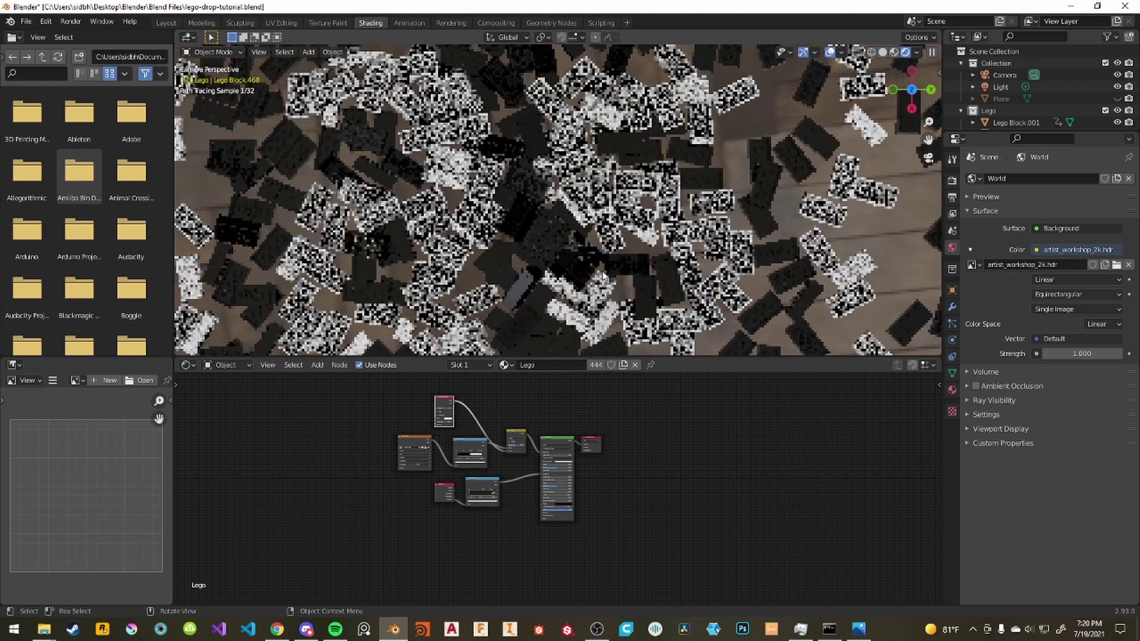
scroll(595, 190, "up", 5)
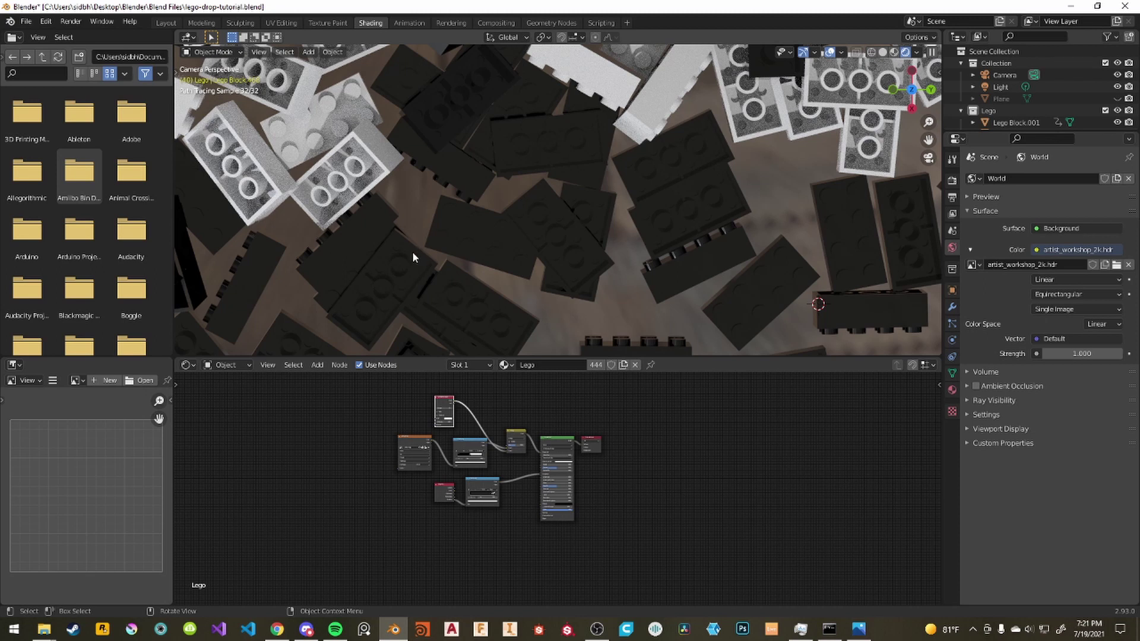
scroll(478, 521, "up", 4)
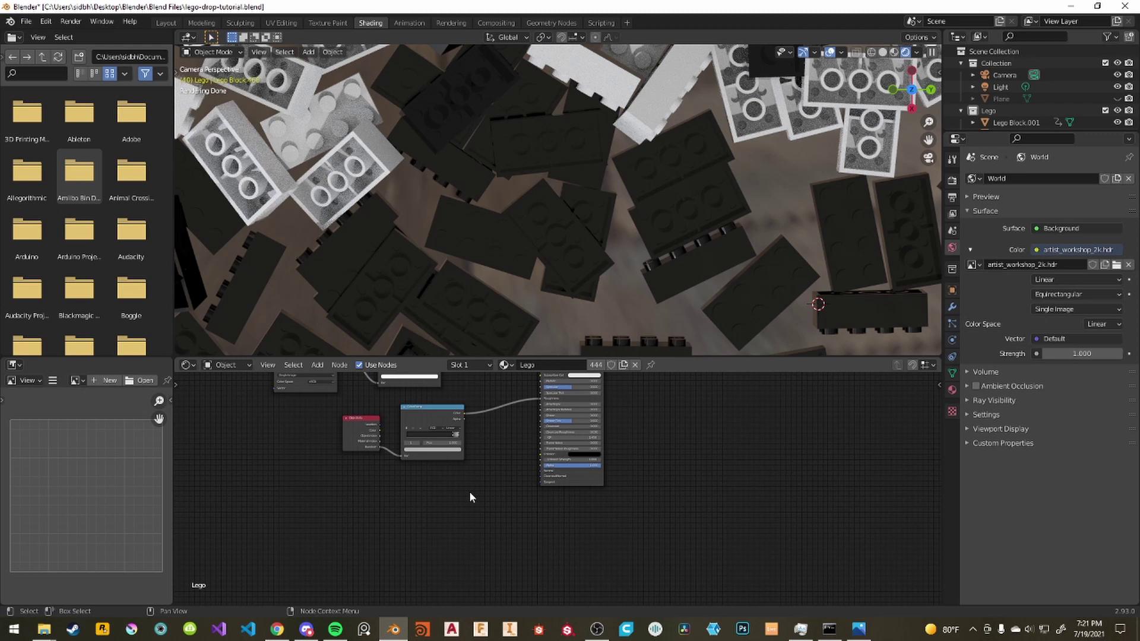
key("shift+a")
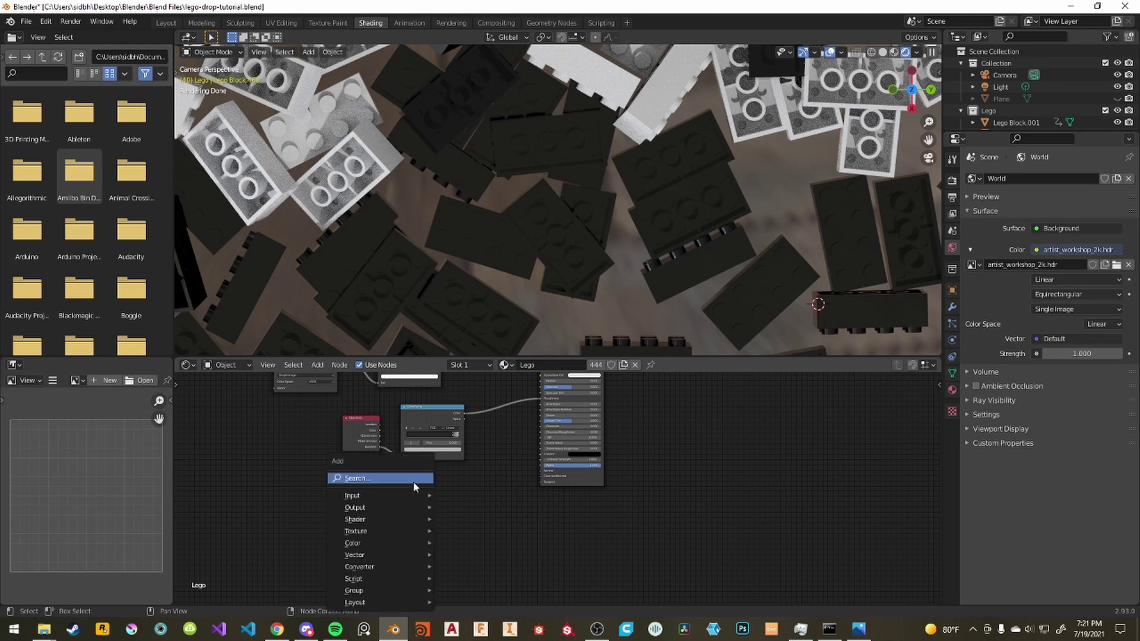
left_click(414, 481)
type("no")
key("BackSpace")
key("BackSpace")
type("fres")
key("Return")
left_click(411, 475)
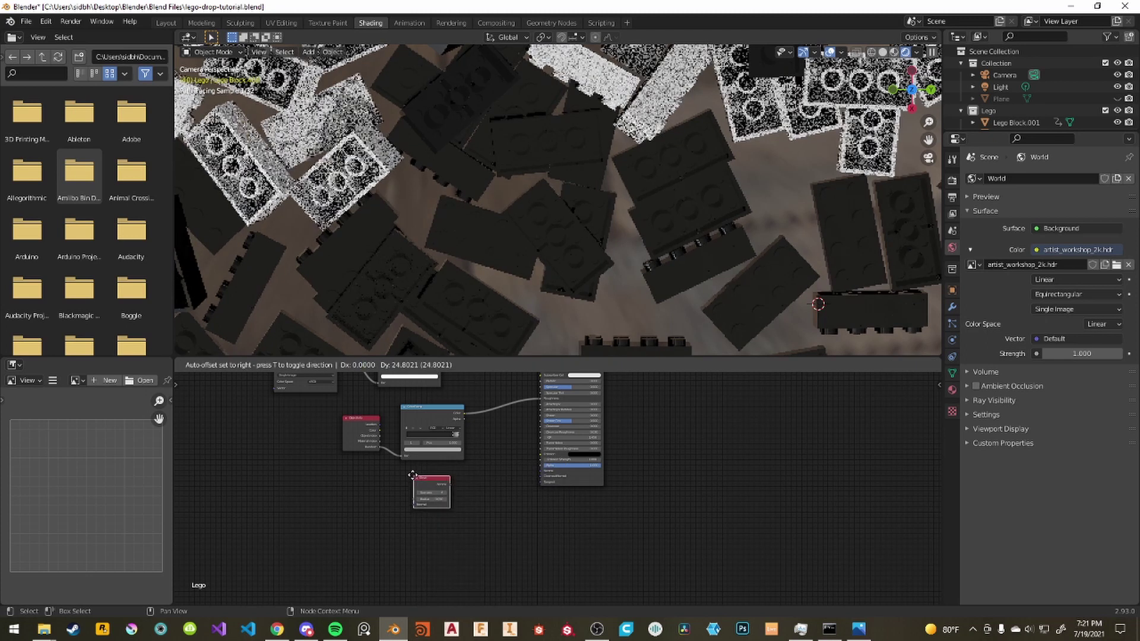
mouse_move(448, 482)
left_mouse_down()
mouse_move(567, 491)
mouse_move(543, 473)
left_mouse_up()
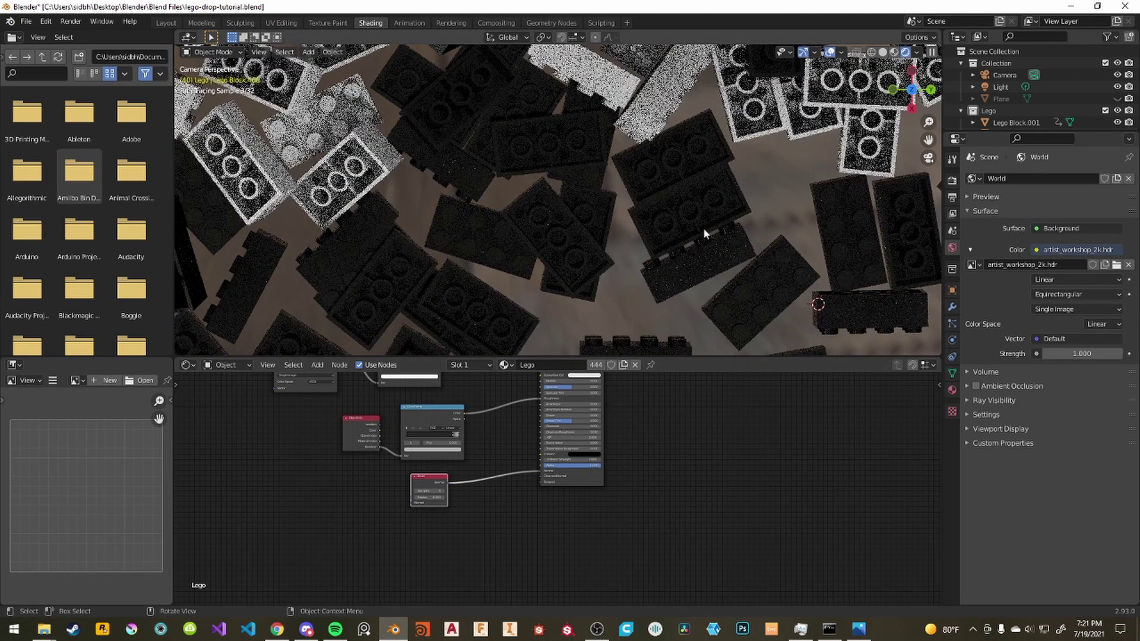
Set the Bevel node's radius to 0.001 in the Lego material.
scroll(703, 226, "down", 3)
scroll(710, 191, "up", 5)
scroll(422, 520, "up", 4)
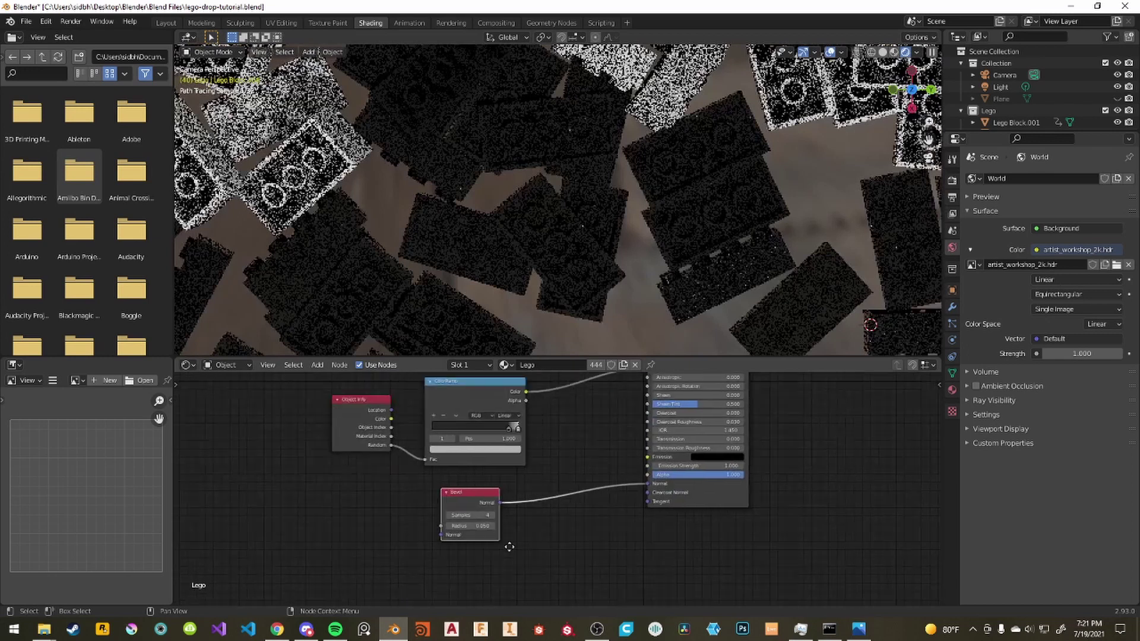
left_click(451, 539)
key("BackSpace")
type("1")
key("Return")
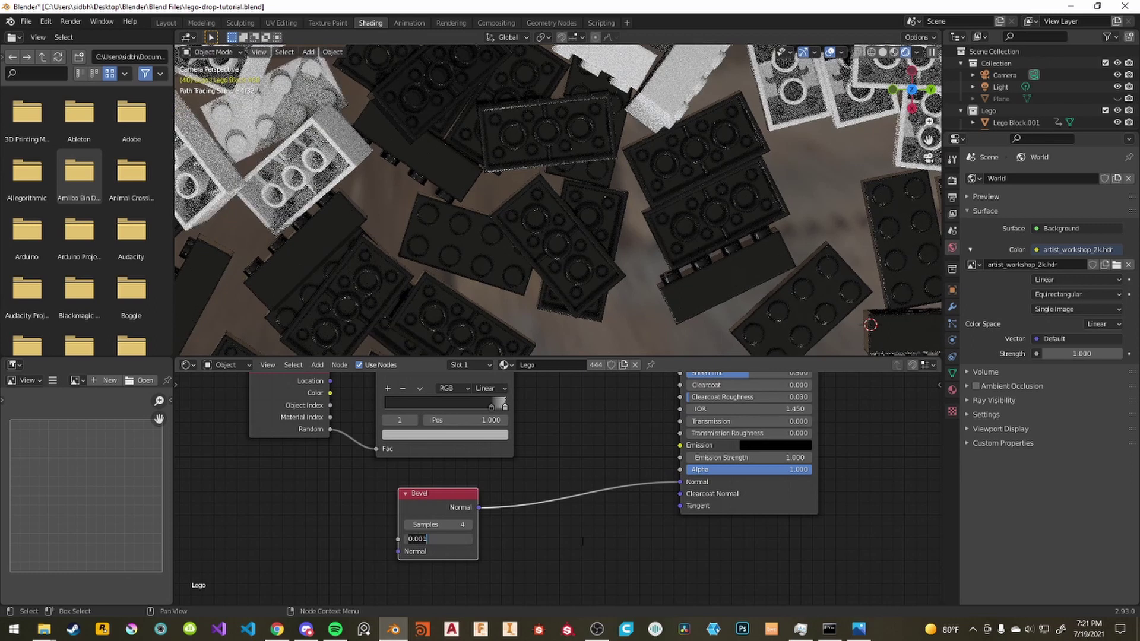
Examine the beveled brick edges up close and across the whole brick pile.
scroll(570, 303, "up", 5)
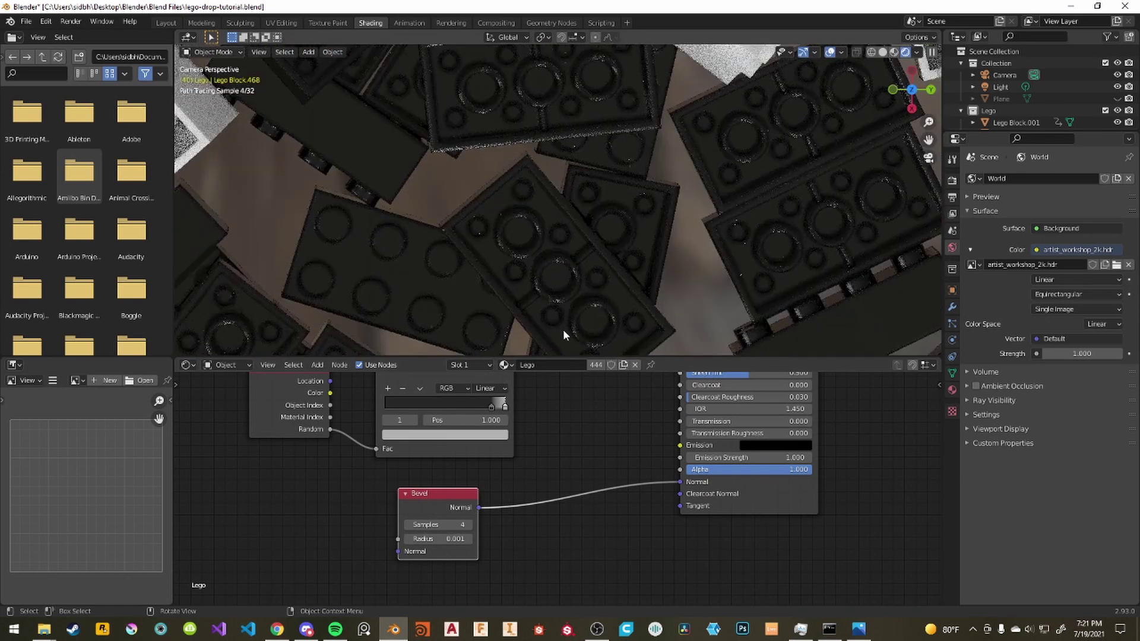
scroll(521, 165, "down", 3)
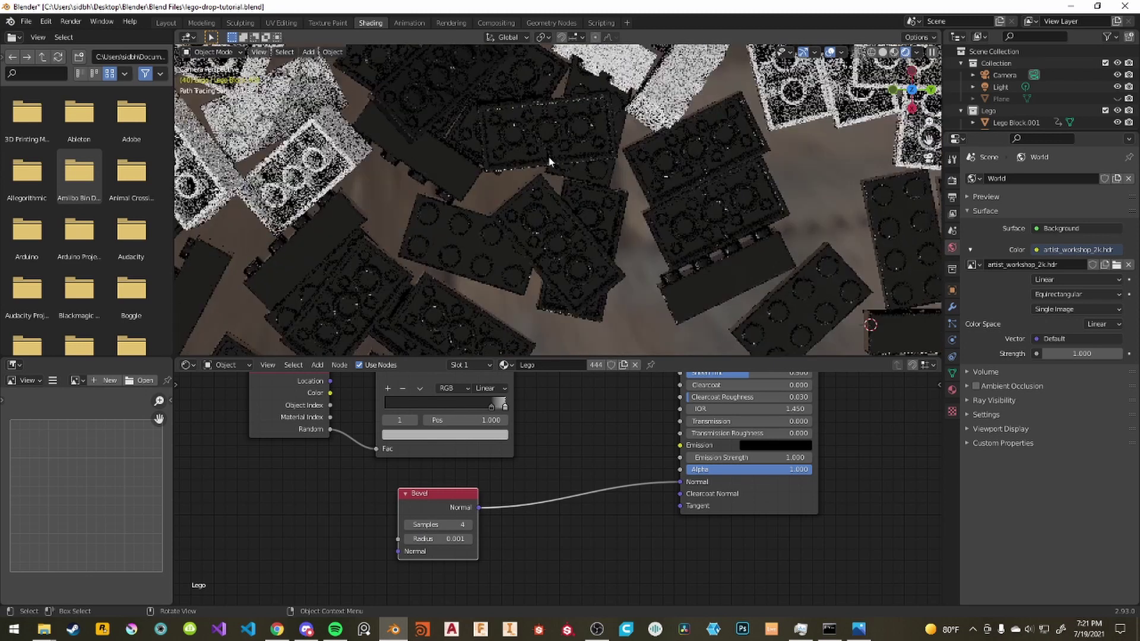
scroll(453, 291, "up", 2)
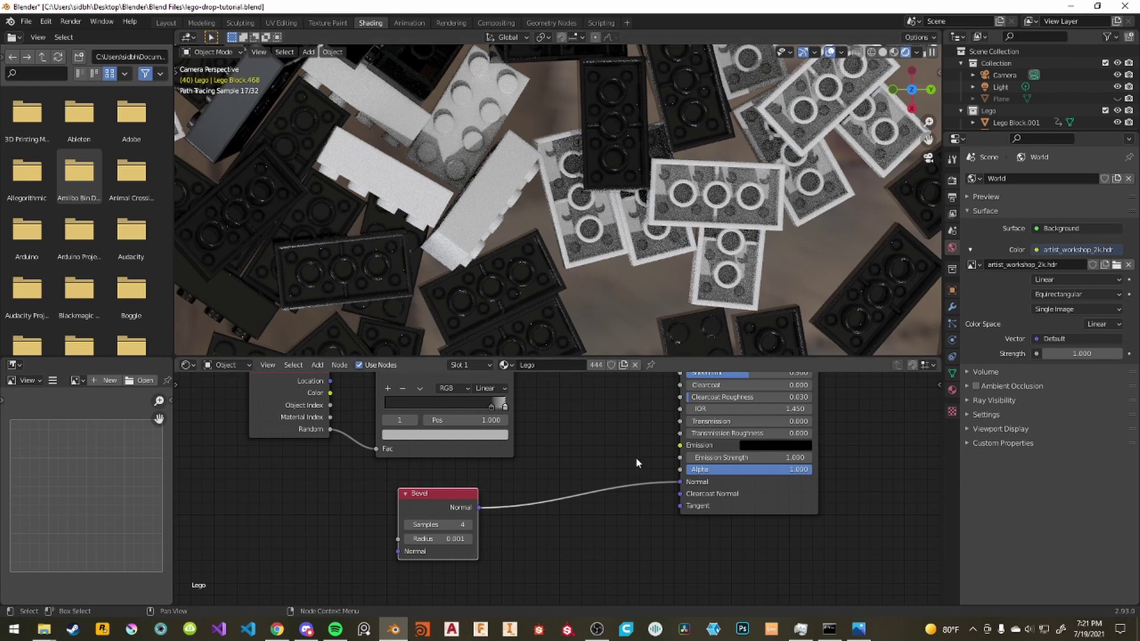
scroll(621, 439, "down", 2)
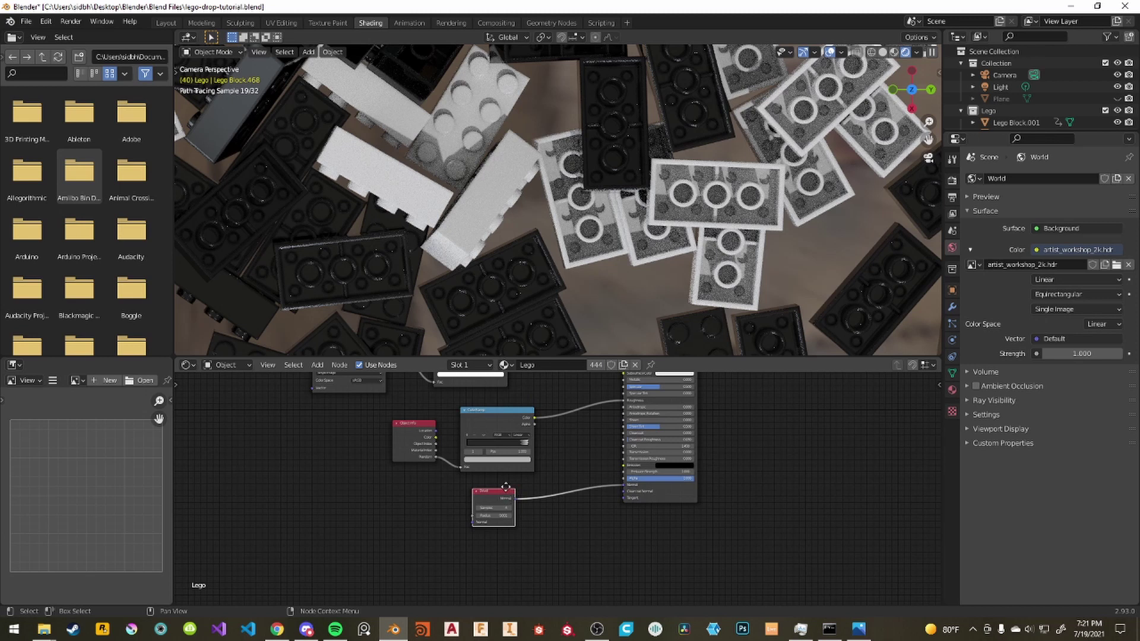
scroll(567, 447, "down", 1)
scroll(568, 454, "down", 1)
scroll(565, 215, "down", 4)
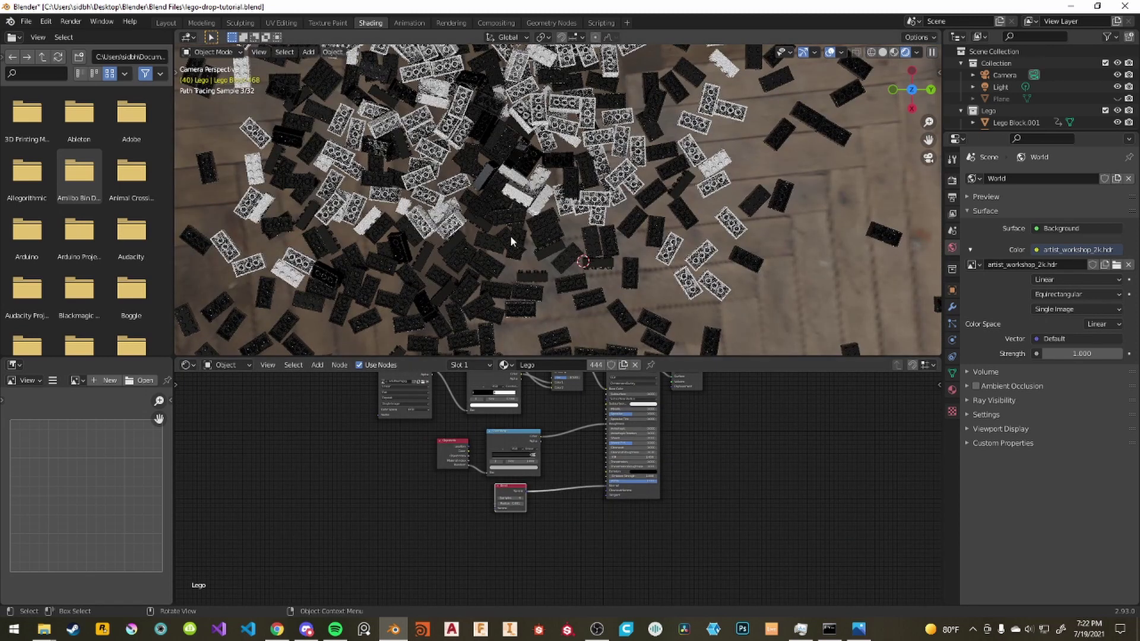
middle_click_drag(582, 389, 546, 435)
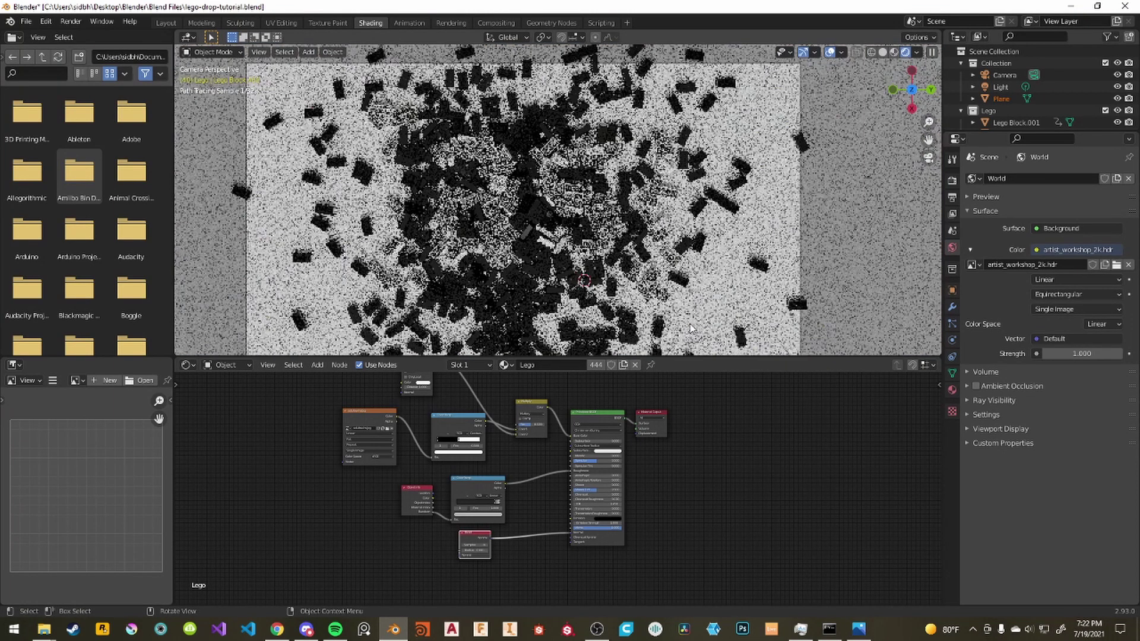
Select the ground plane and give it a new material named Background Texture.
left_click(711, 294)
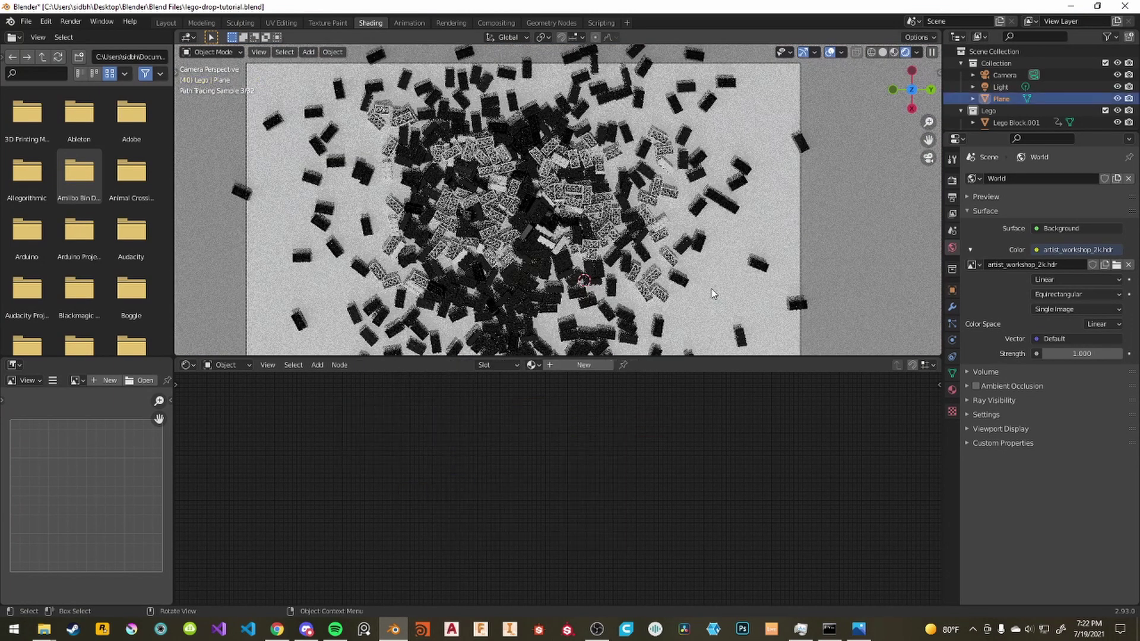
left_click(558, 367)
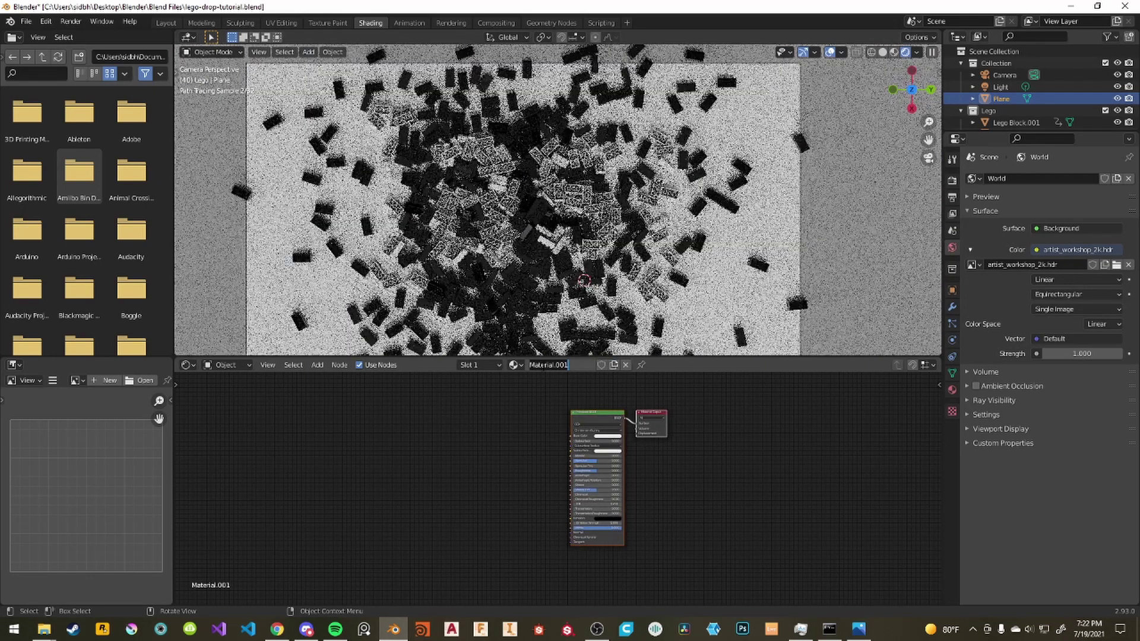
type("Background Texture")
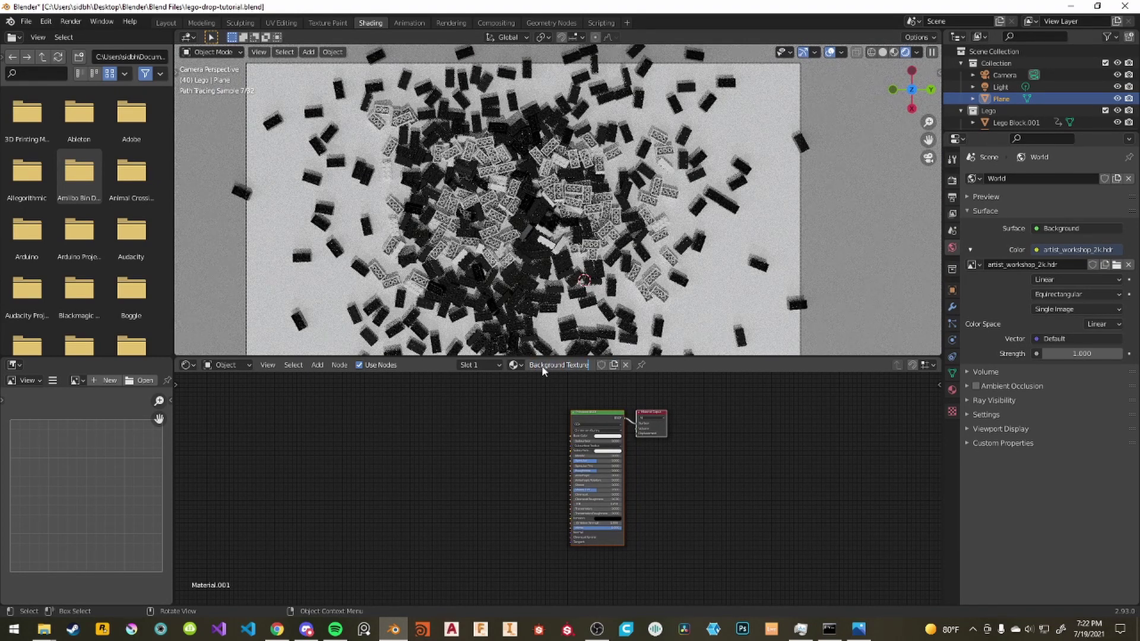
key("Return")
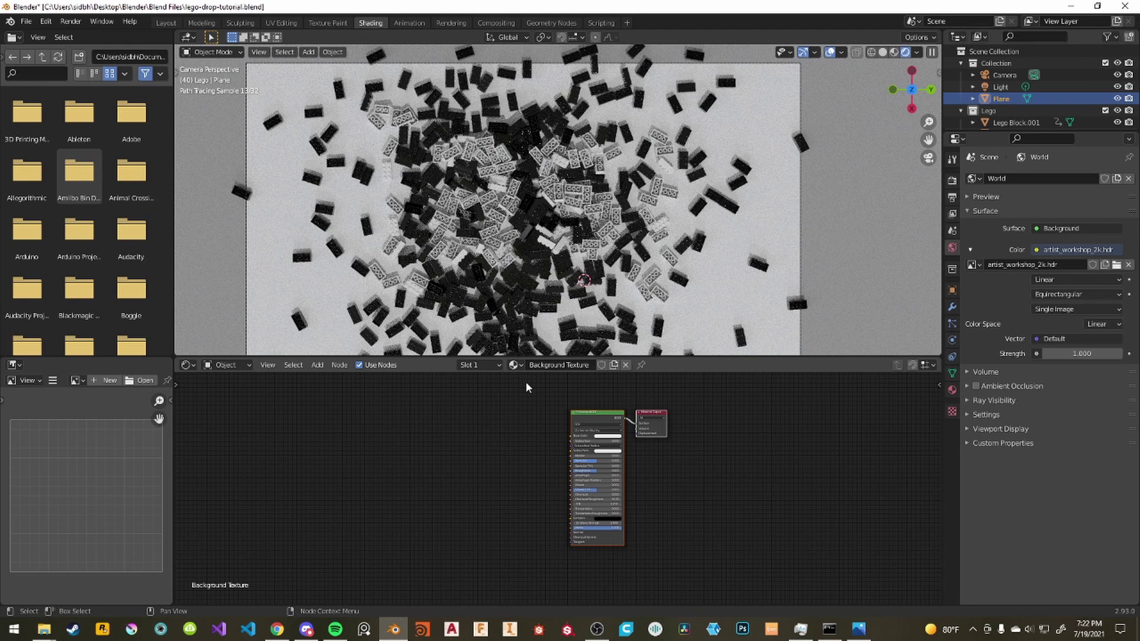
Set the Background Texture material's Base Color to a light tan and save the file.
left_click(612, 436)
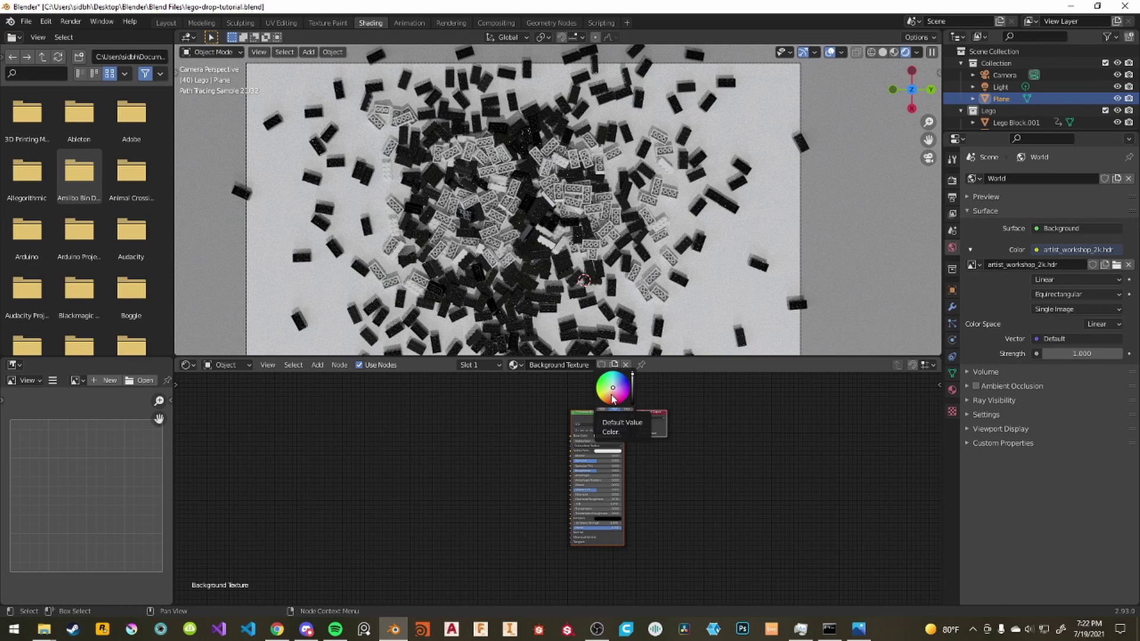
left_click(632, 387)
left_click_drag(637, 387, 610, 392)
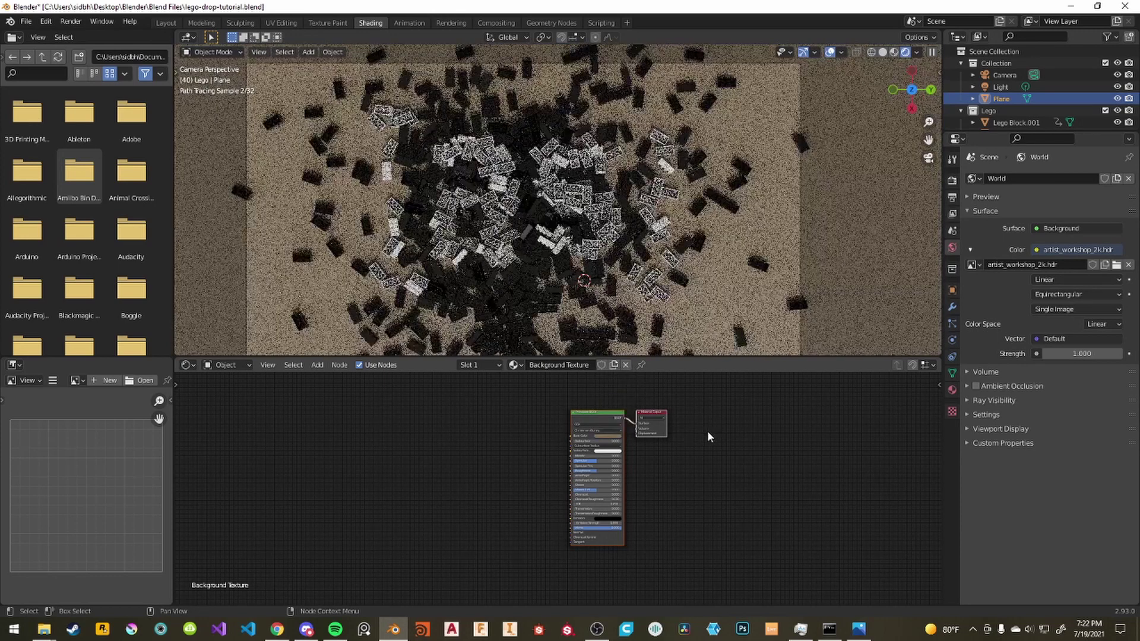
left_click(620, 434)
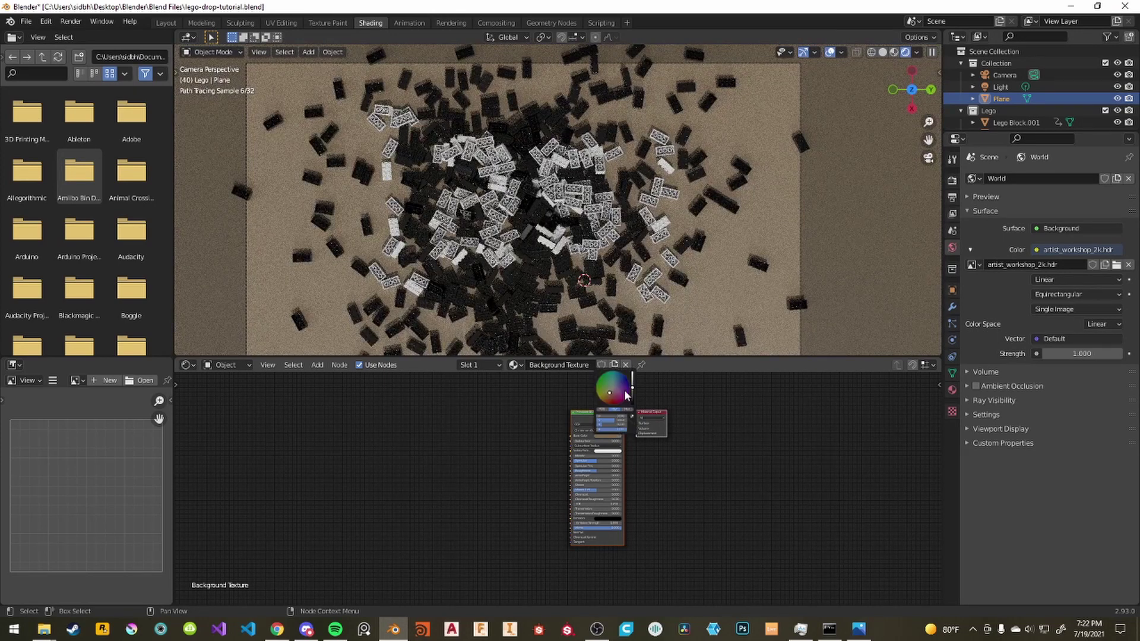
left_click(632, 384)
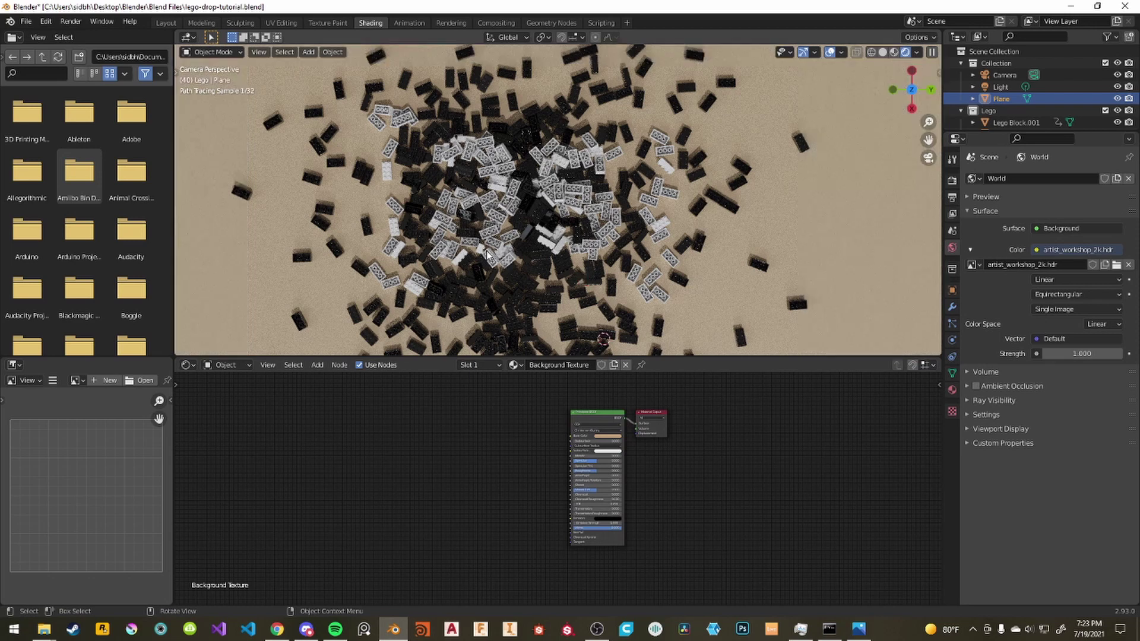
scroll(487, 251, "up", 5)
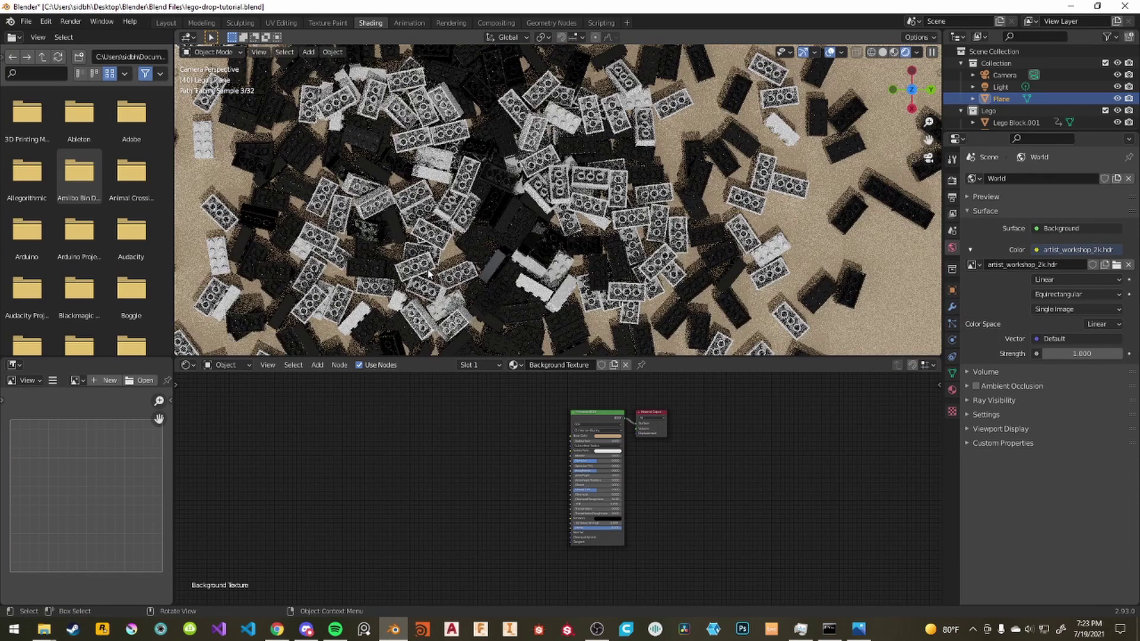
key("ctrl+s")
scroll(573, 210, "down", 4)
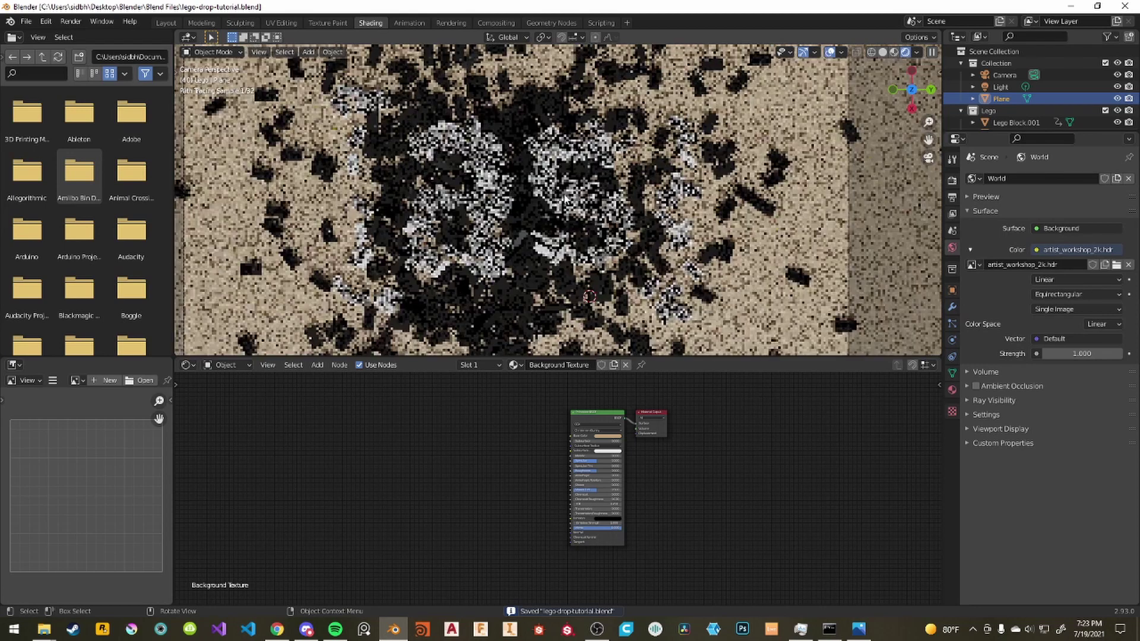
scroll(573, 210, "down", 4)
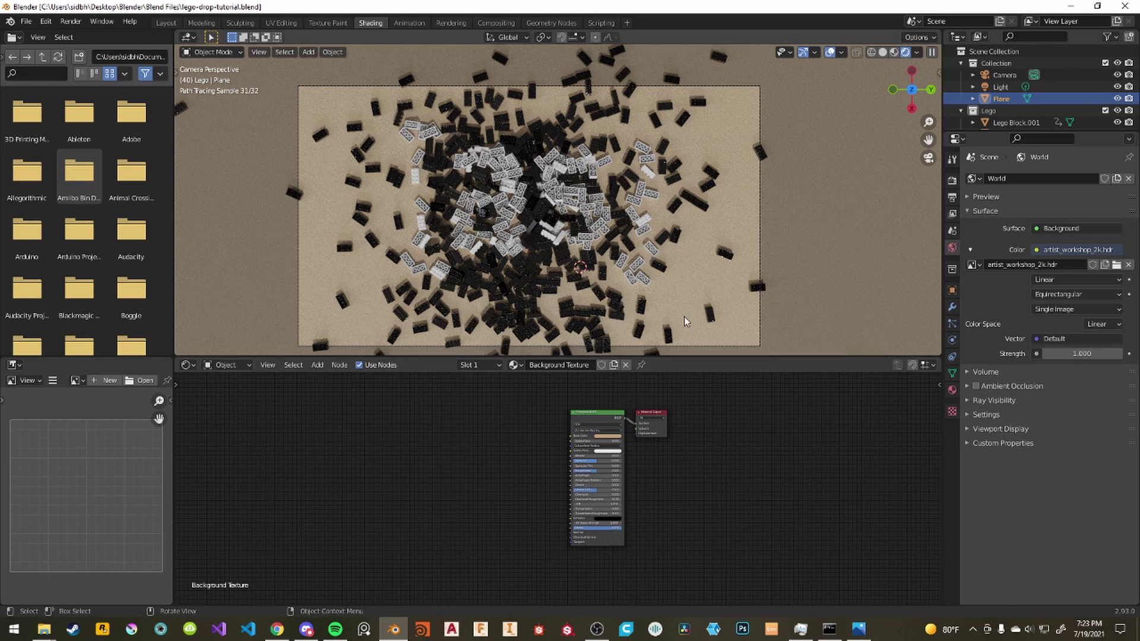
Hide the Lego collection in the viewport and split off a Graph Editor area below the 3D viewport.
left_click(1117, 111)
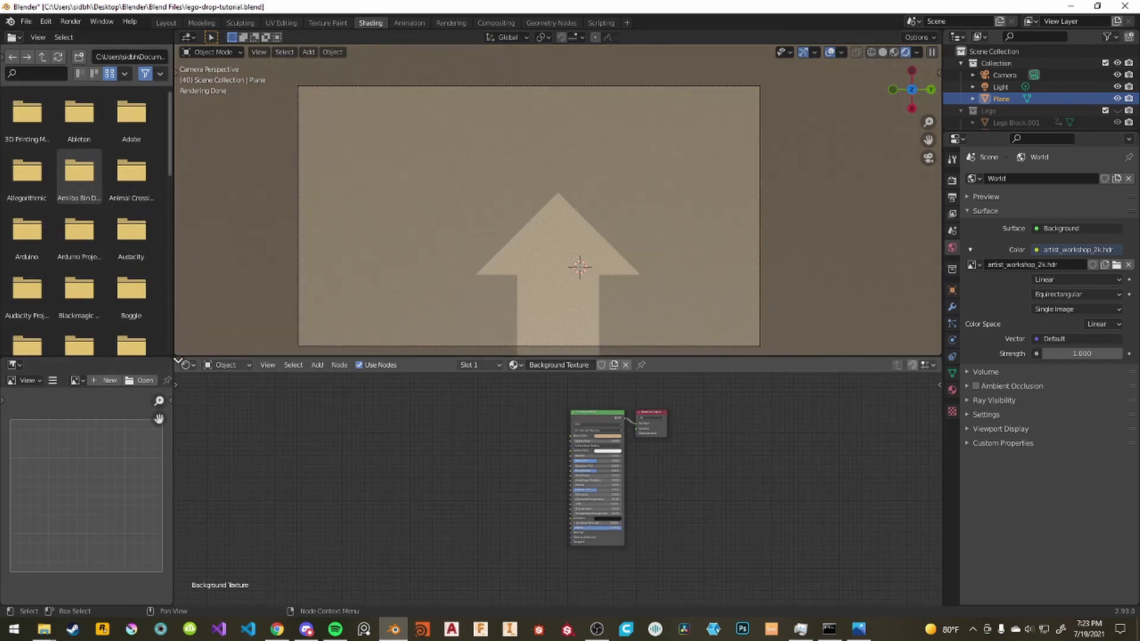
left_click_drag(177, 360, 189, 297)
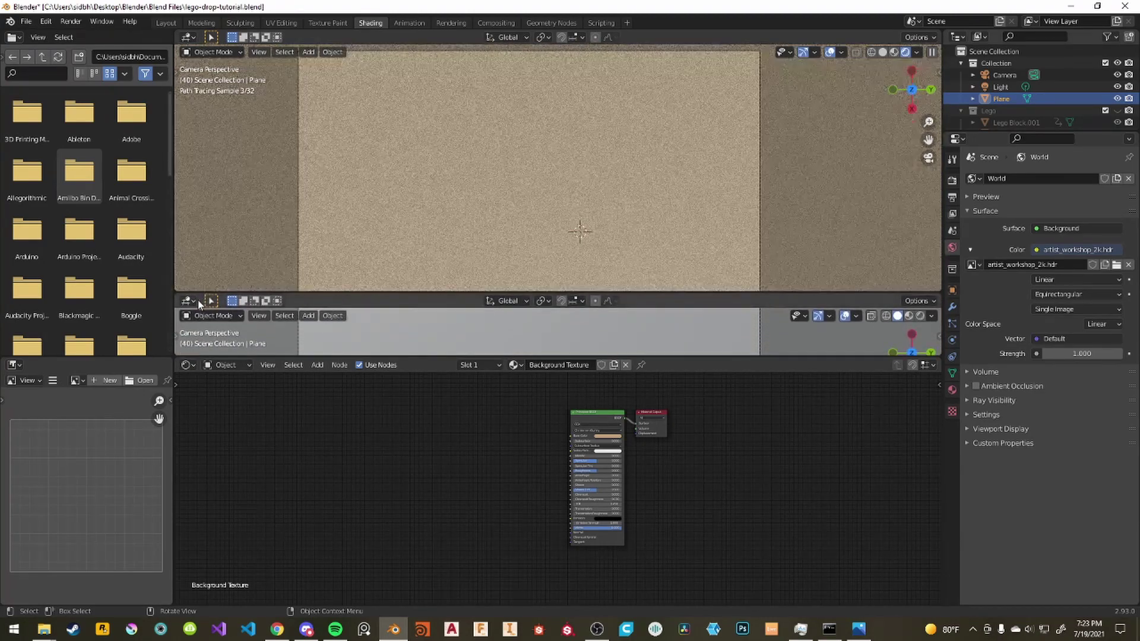
left_click(191, 300)
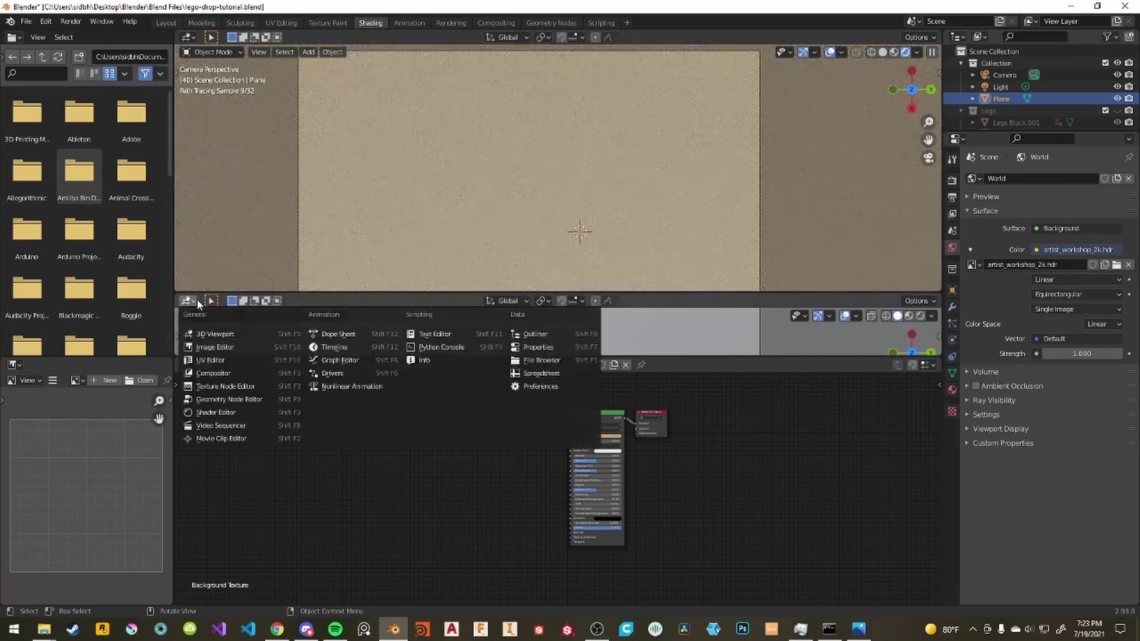
left_click(369, 362)
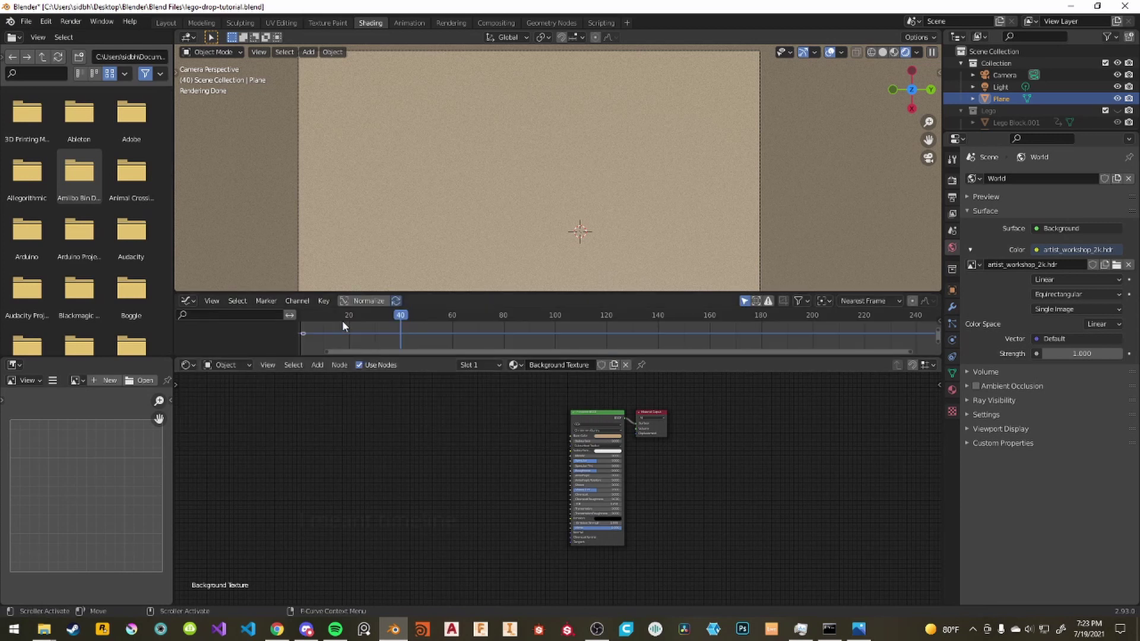
Move the playhead to frame 1.
left_click_drag(442, 355, 370, 353)
left_click(365, 314)
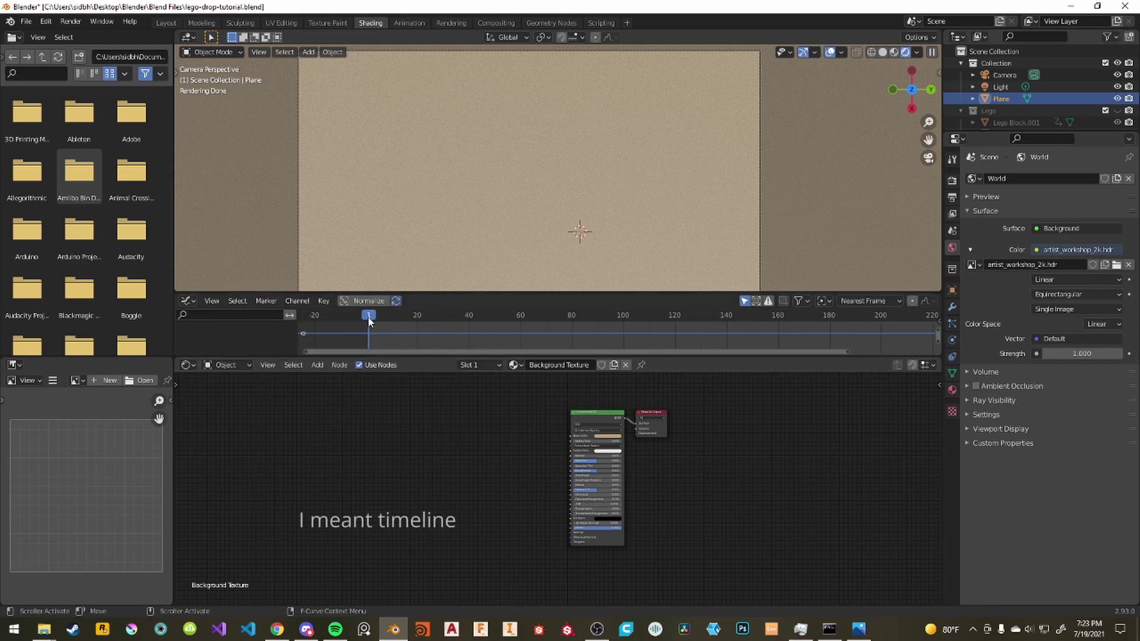
Import the three Adult Swim text images from the file explorer as Image Texture nodes and line them up in a column.
scroll(488, 459, "up", 2)
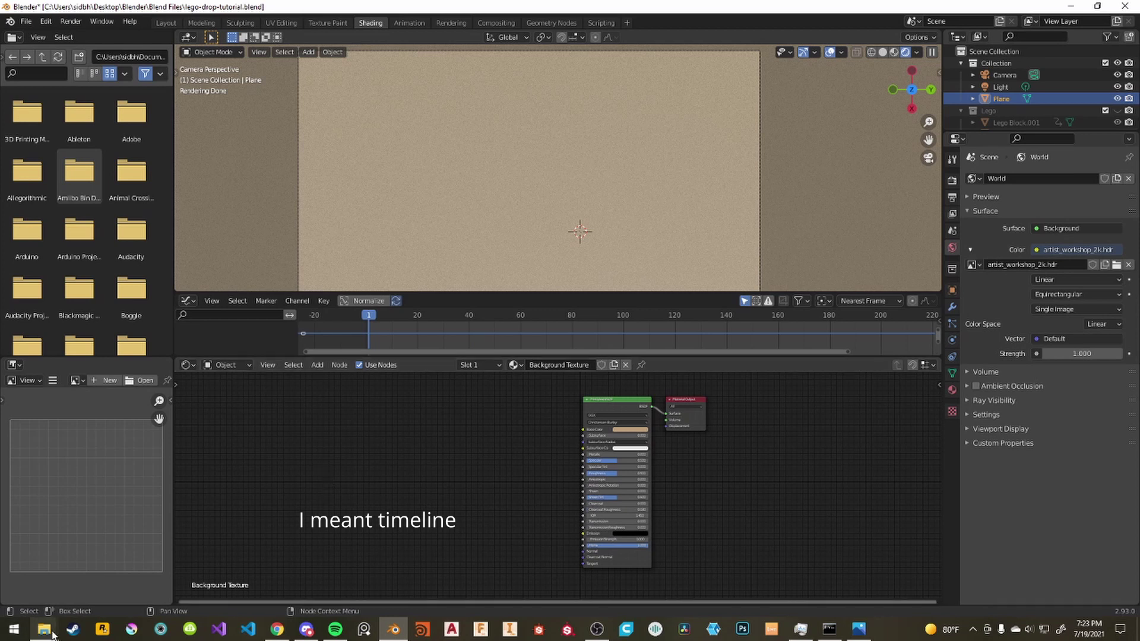
mouse_move(44, 629)
mouse_move(82, 584)
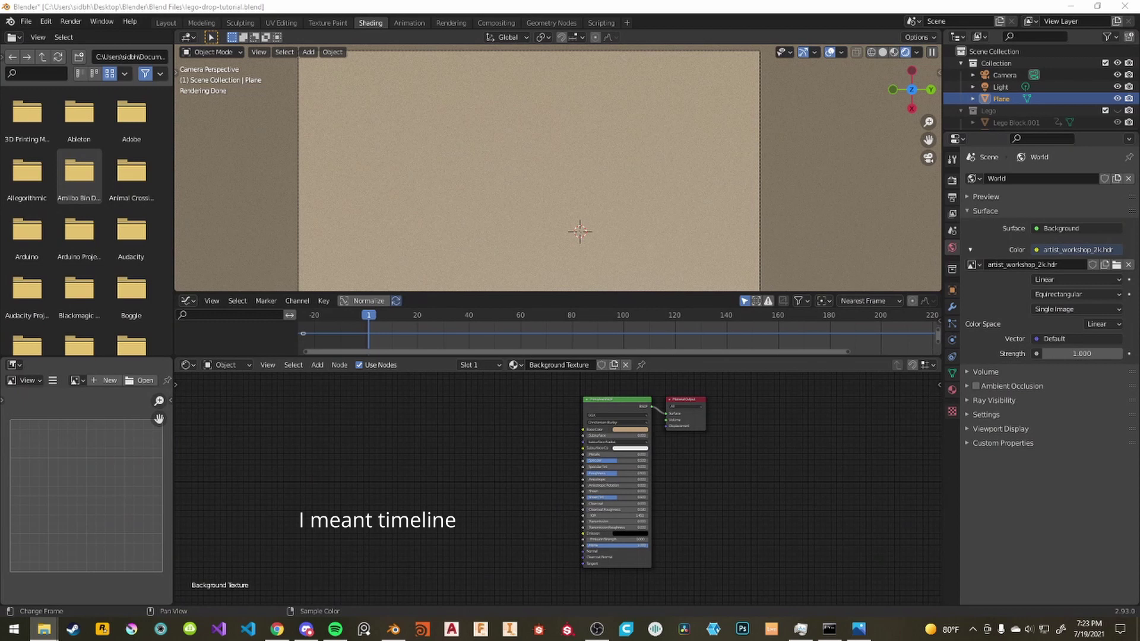
left_click_drag(365, 407, 376, 408)
left_click(328, 408)
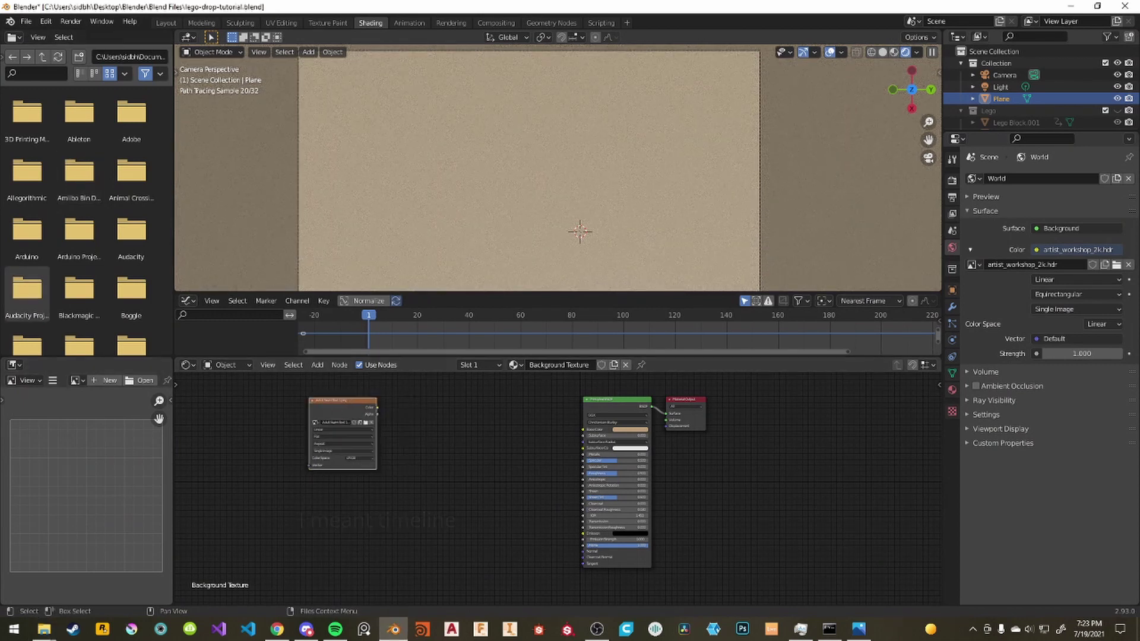
left_click_drag(89, 371, 262, 483)
left_click_drag(27, 291, 346, 561)
left_click_drag(291, 483, 327, 483)
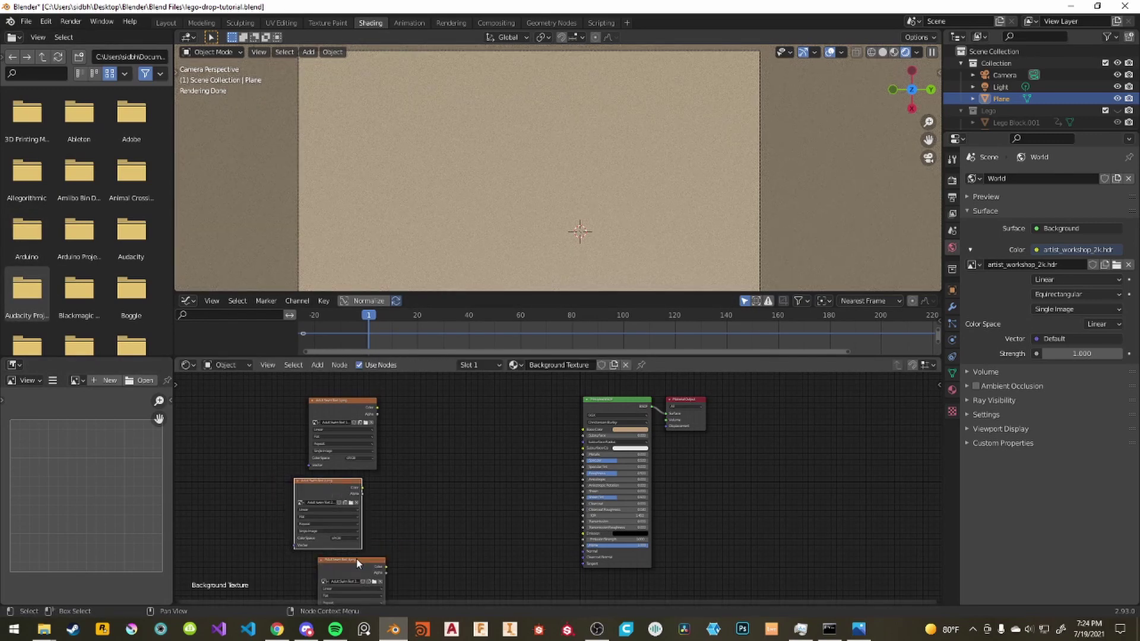
left_click_drag(356, 561, 333, 561)
left_click_drag(362, 402, 349, 402)
Preview each of the three text images on the plane, one after another, and check how the text is oriented.
left_click(348, 401, "ctrl+shift")
scroll(582, 237, "down", 2)
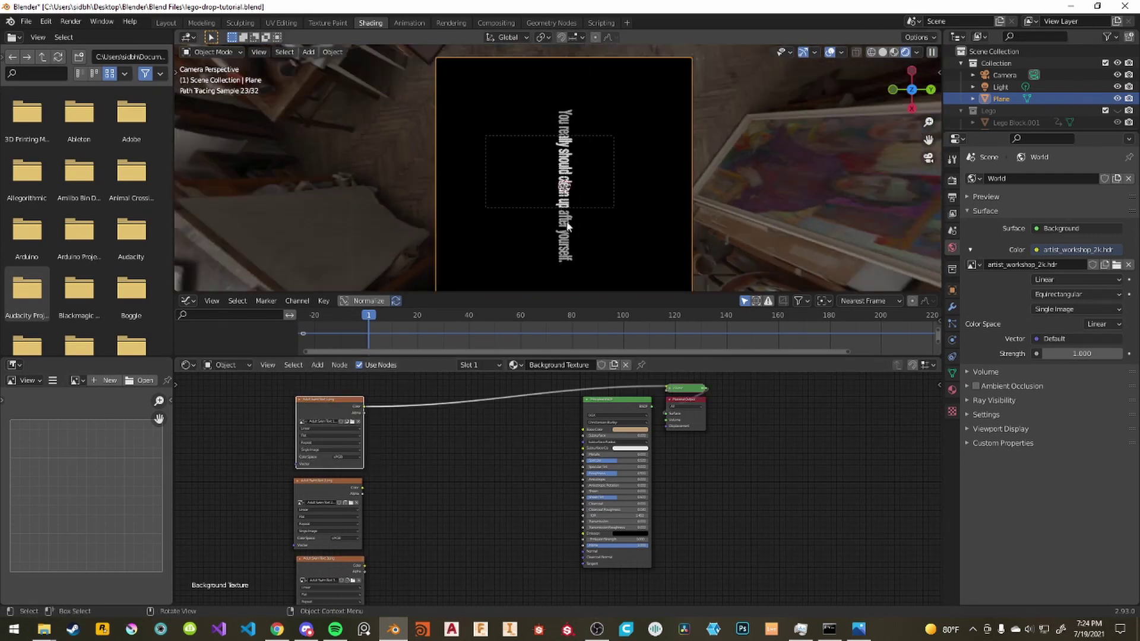
left_click(347, 482, "ctrl+shift")
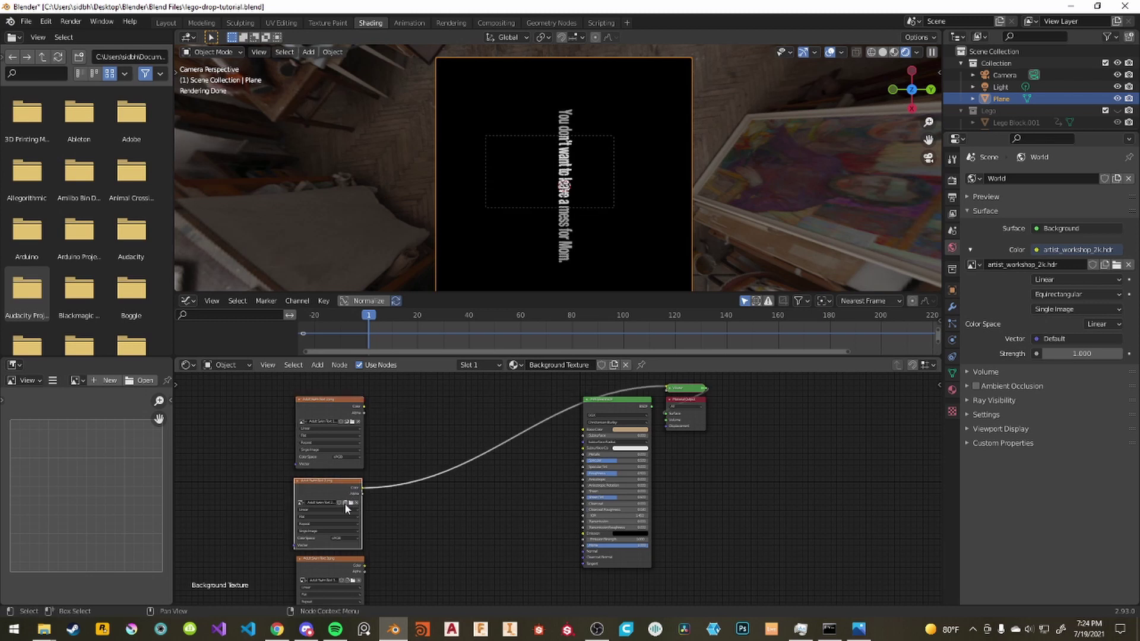
left_click(342, 558, "ctrl+shift")
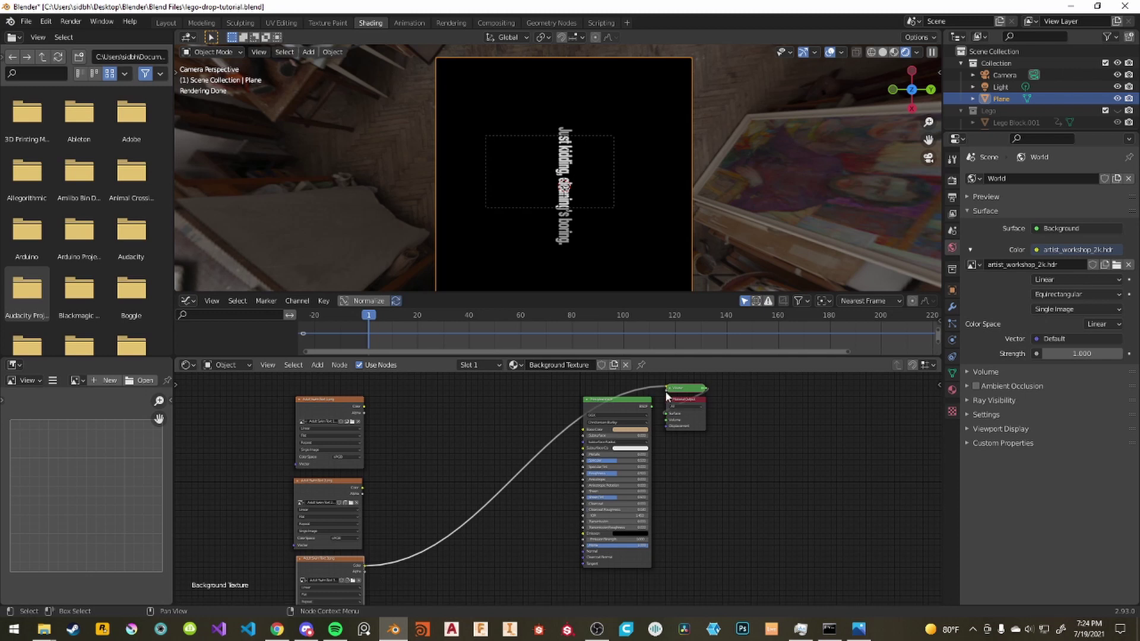
middle_click_drag(286, 429, 315, 400)
left_click_drag(352, 538, 347, 544)
scroll(575, 224, "up", 5)
scroll(604, 195, "down", 4)
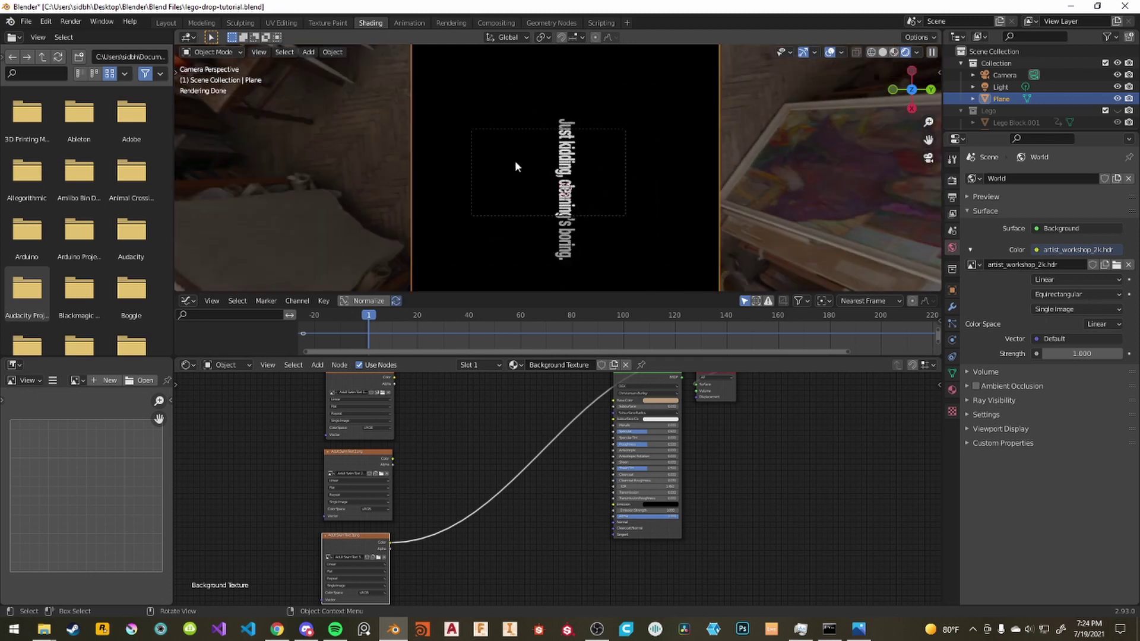
scroll(524, 205, "up", 2)
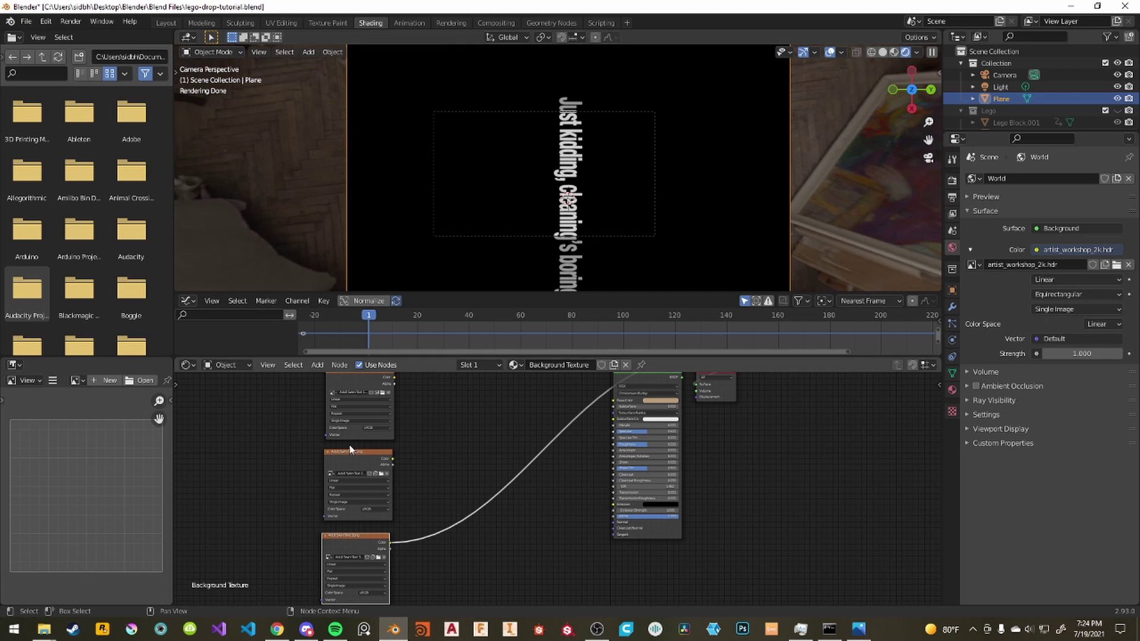
Add Mapping and Texture Coordinate nodes to the first text image's Image Texture node.
middle_click_drag(379, 544, 496, 571)
left_click(465, 398)
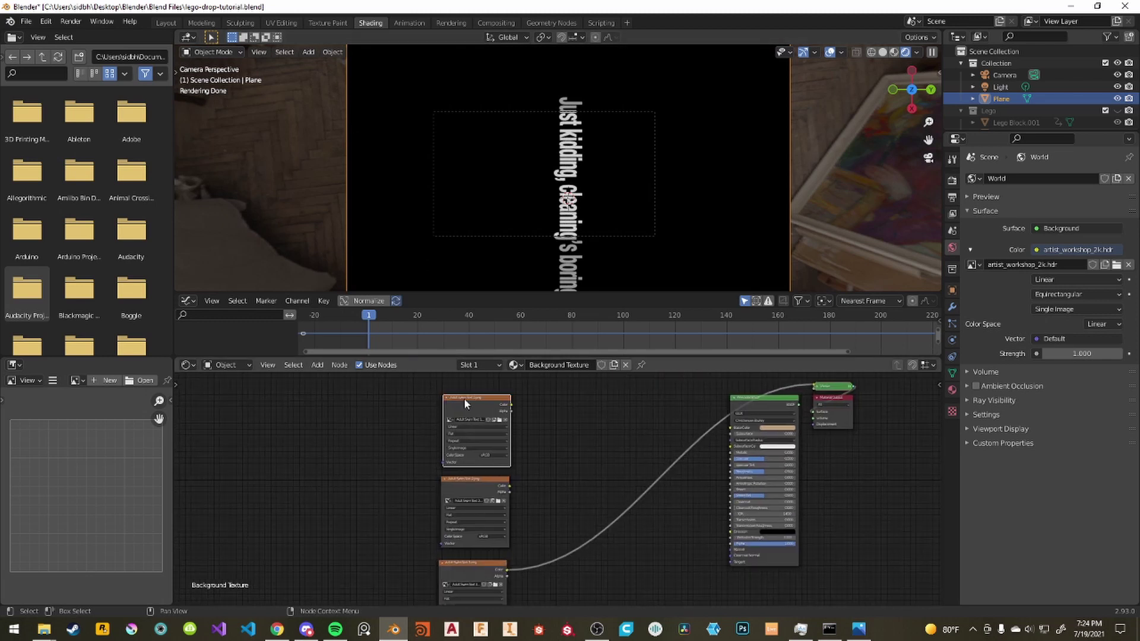
key("ctrl+t")
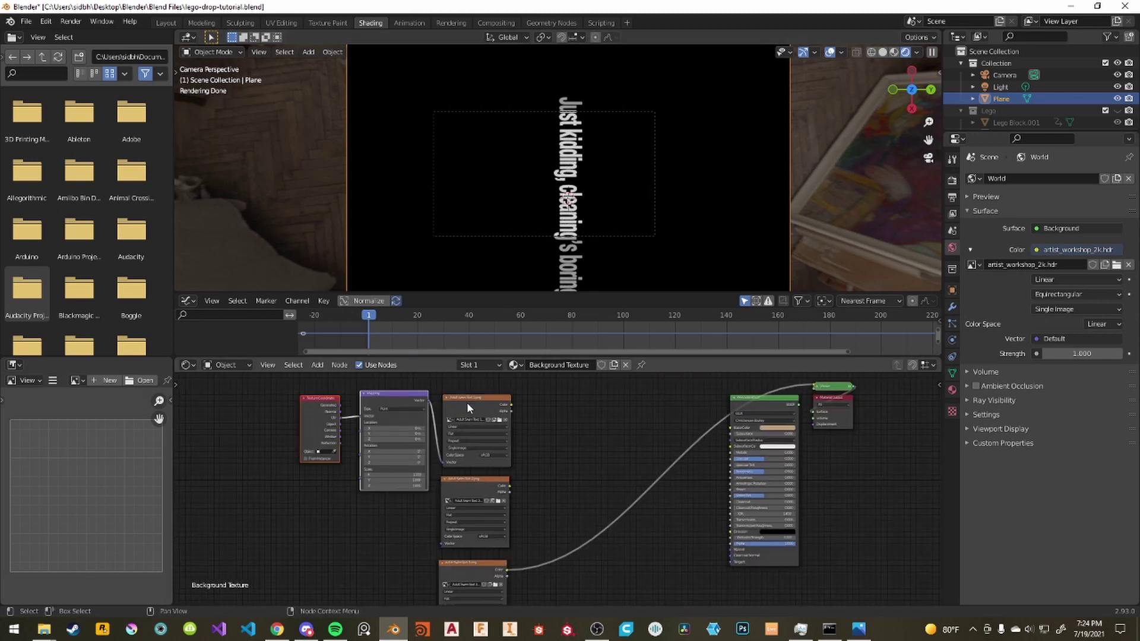
Link the Texture Coordinate node's Window output to the Mapping node's Vector and preview the first text image on the plane.
scroll(459, 415, "up", 1)
middle_click_drag(458, 415, 505, 487)
left_click(362, 438)
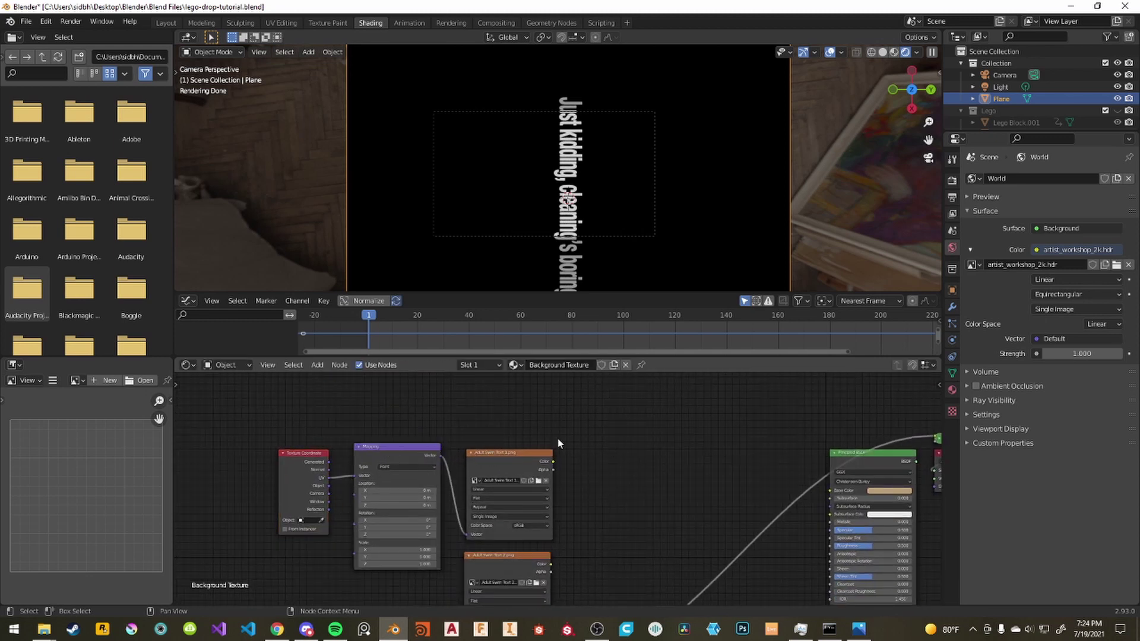
left_click(499, 451)
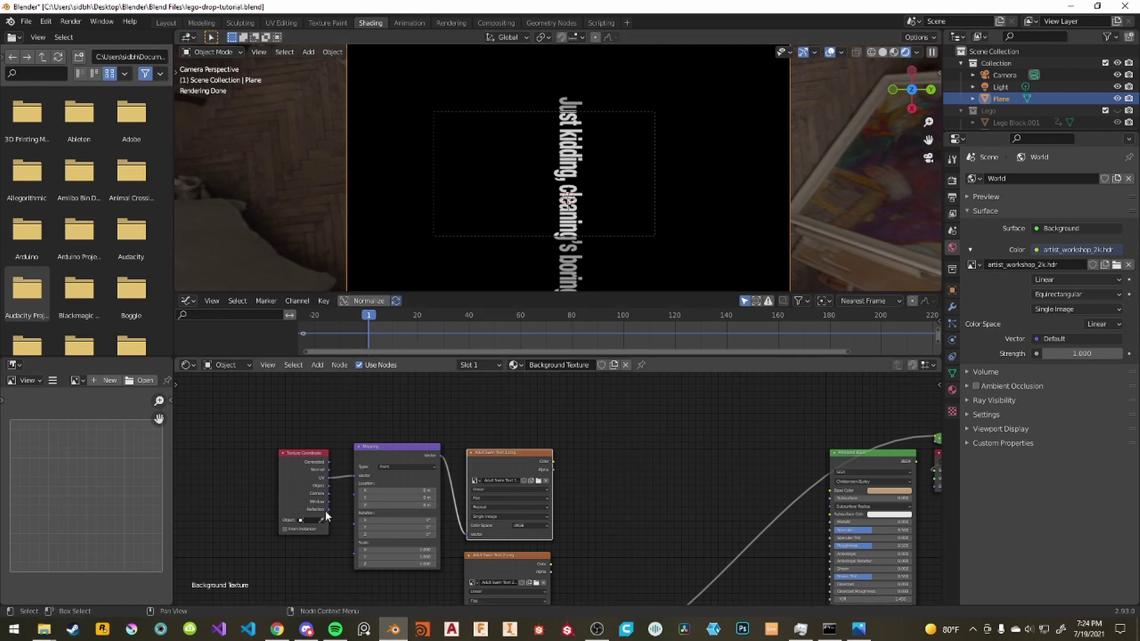
left_click_drag(328, 502, 354, 476)
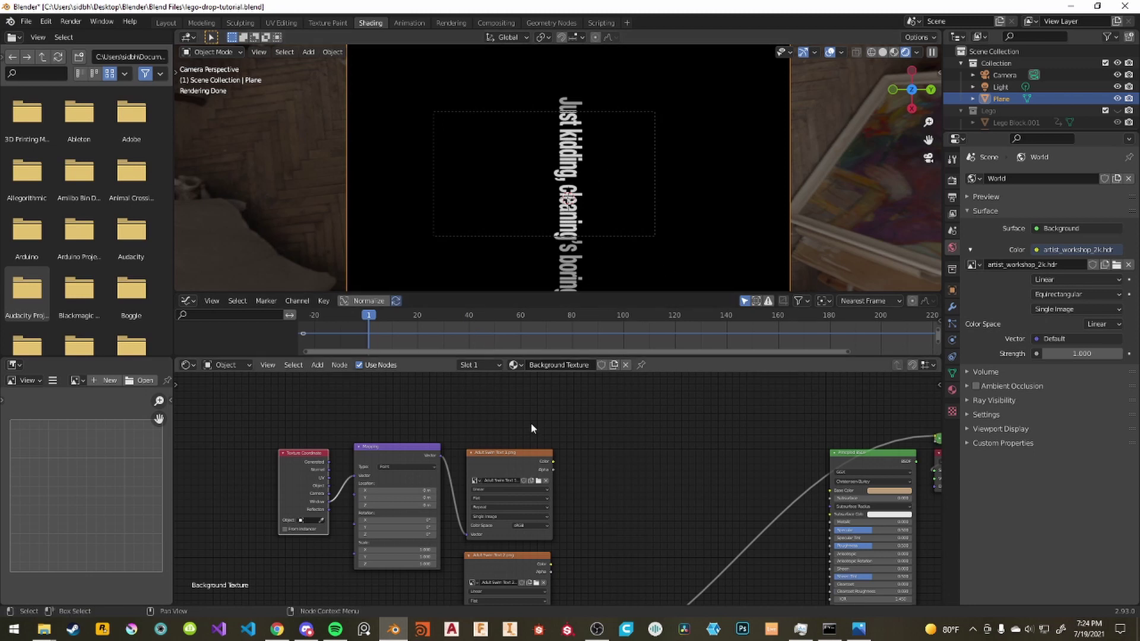
left_click(530, 457, "ctrl+shift")
scroll(501, 175, "up", 2)
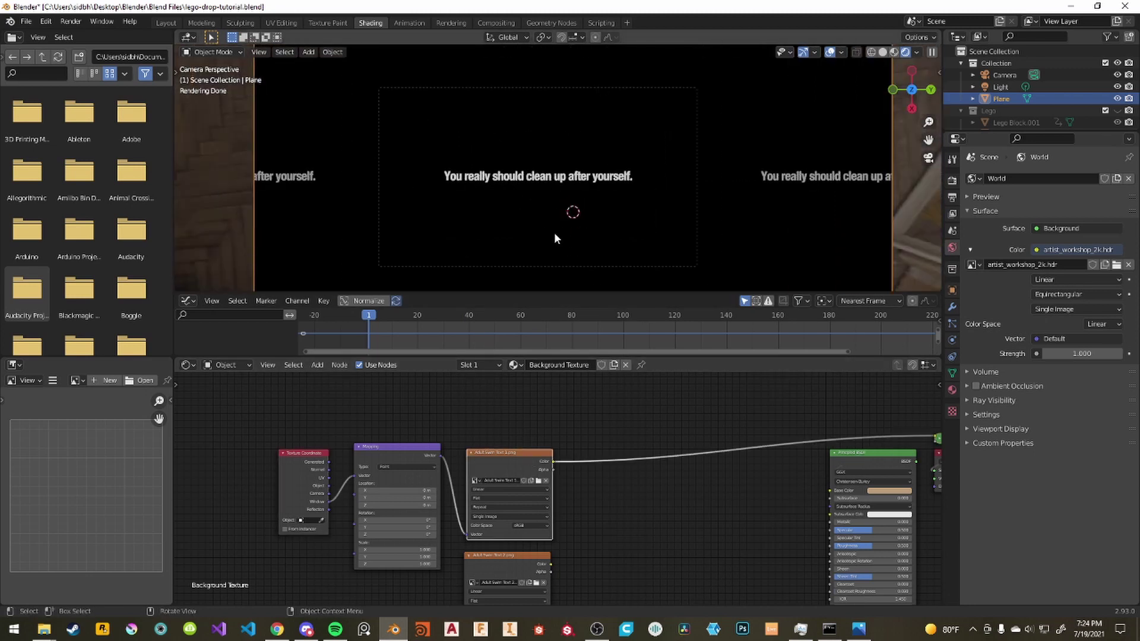
middle_click_drag(568, 234, 641, 223)
key("KP_0")
Link the Mapping node's output to the second and third text images' Vector inputs and preview all three images in turn.
scroll(586, 439, "down", 3)
middle_click_drag(504, 489, 449, 393)
left_click_drag(435, 376, 450, 467)
left_click_drag(436, 380, 448, 541)
left_click(482, 440, "ctrl+shift")
left_click(485, 495, "ctrl+shift")
left_click(478, 383, "ctrl+shift")
Move the coordinate, mapping and text image nodes farther from the Principled BSDF to open up space between them.
scroll(474, 394, "down", 2)
left_click_drag(382, 395, 552, 550)
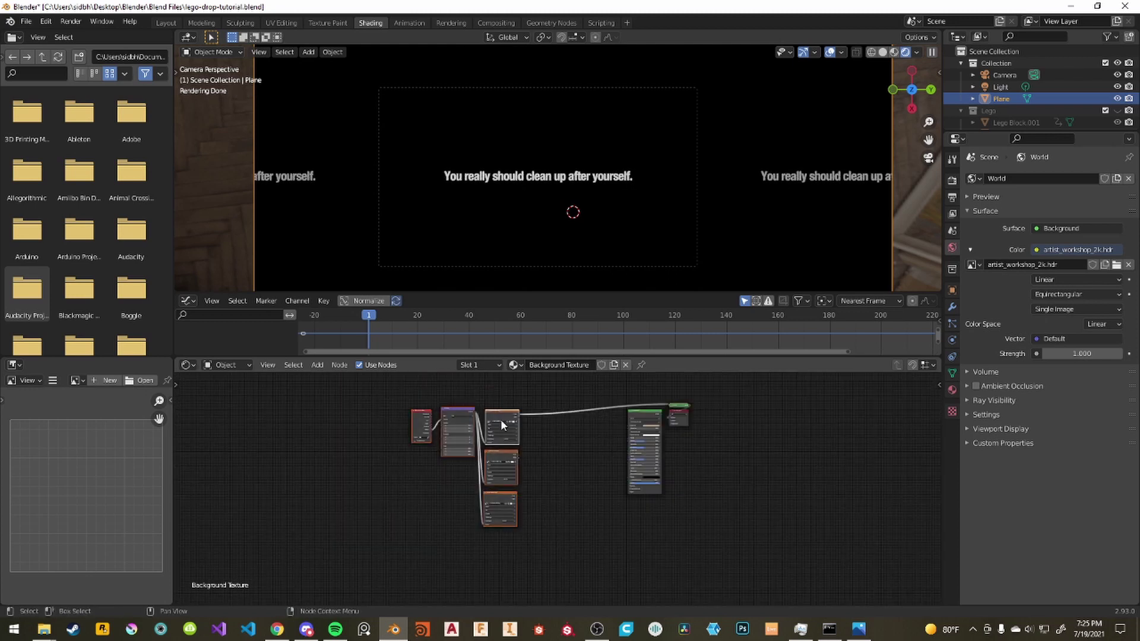
key("g")
left_click(398, 418)
scroll(483, 423, "up", 2)
left_click_drag(668, 422, 707, 399)
scroll(624, 440, "up", 2)
scroll(544, 454, "down", 2)
Add an RGB node above the first text image, give it the tan base color, and link it to the Principled BSDF's Base Color.
key("shift+a")
left_click(537, 465)
type("rgb")
left_click(580, 485)
left_click(442, 416)
key("g")
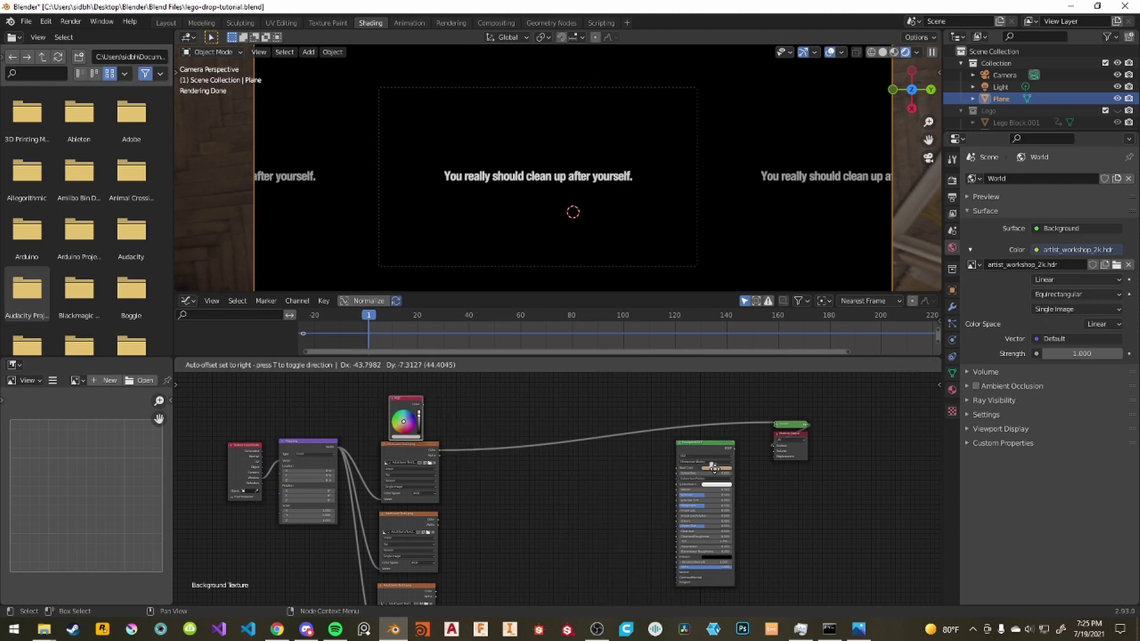
left_click(596, 469)
mouse_move(690, 473)
left_mouse_down()
mouse_move(415, 436)
mouse_move(676, 466)
left_mouse_up()
left_click(412, 401)
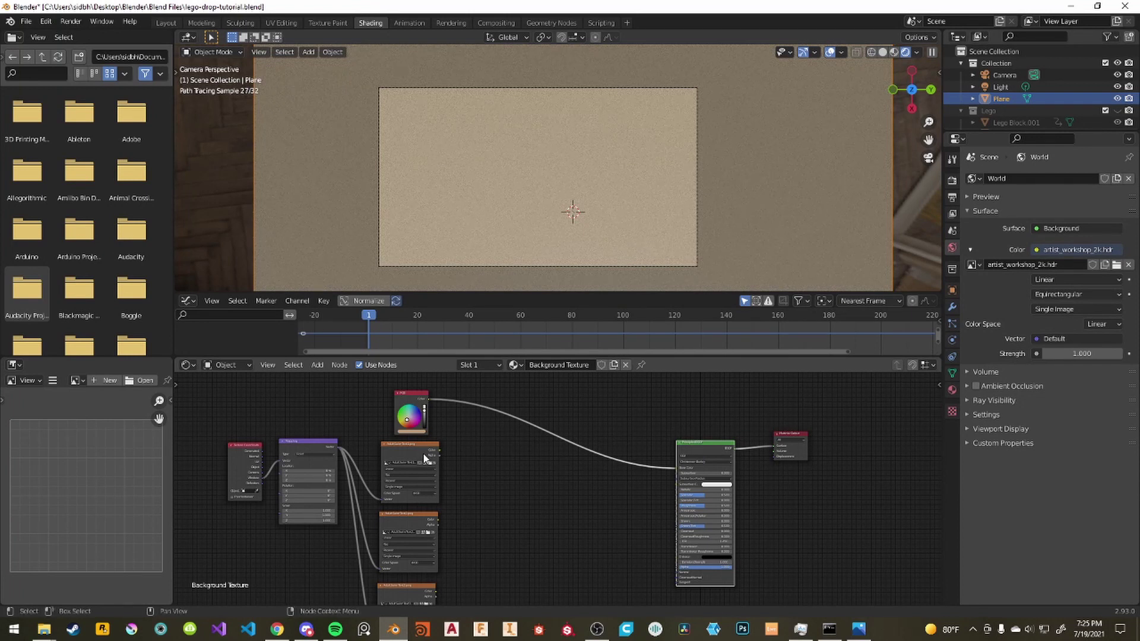
Insert a MixRGB node between the RGB node and the Principled BSDF, and link the first text image's Color to Color2.
scroll(469, 469, "up", 2)
key("shift+a")
left_click(531, 476)
type("mix")
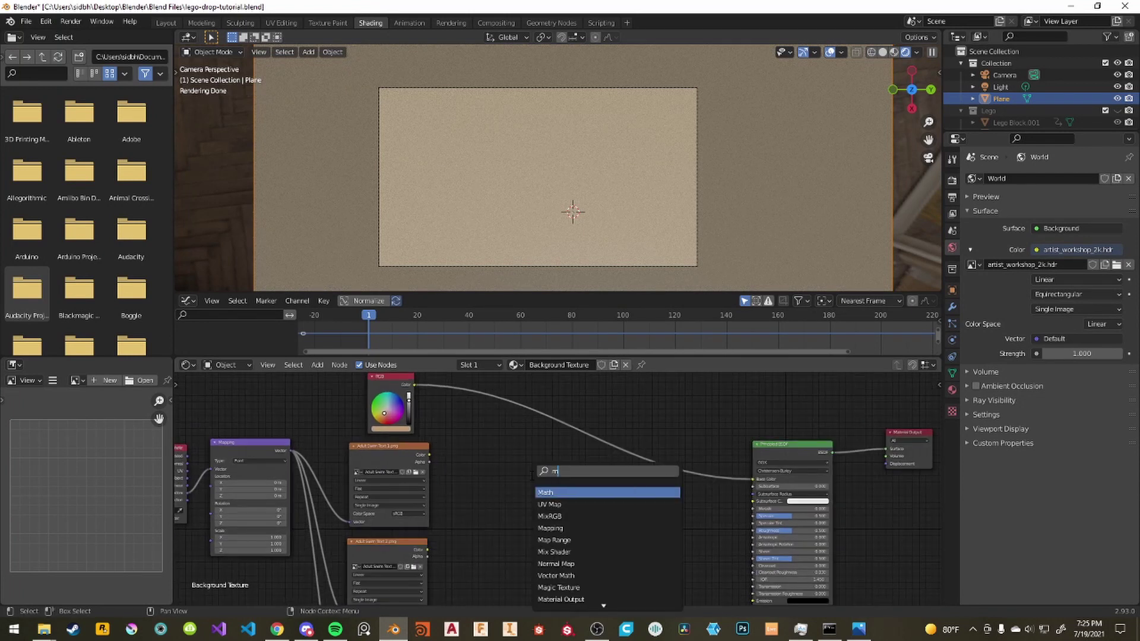
left_click(550, 492)
left_click(529, 477)
left_click_drag(428, 454, 501, 500)
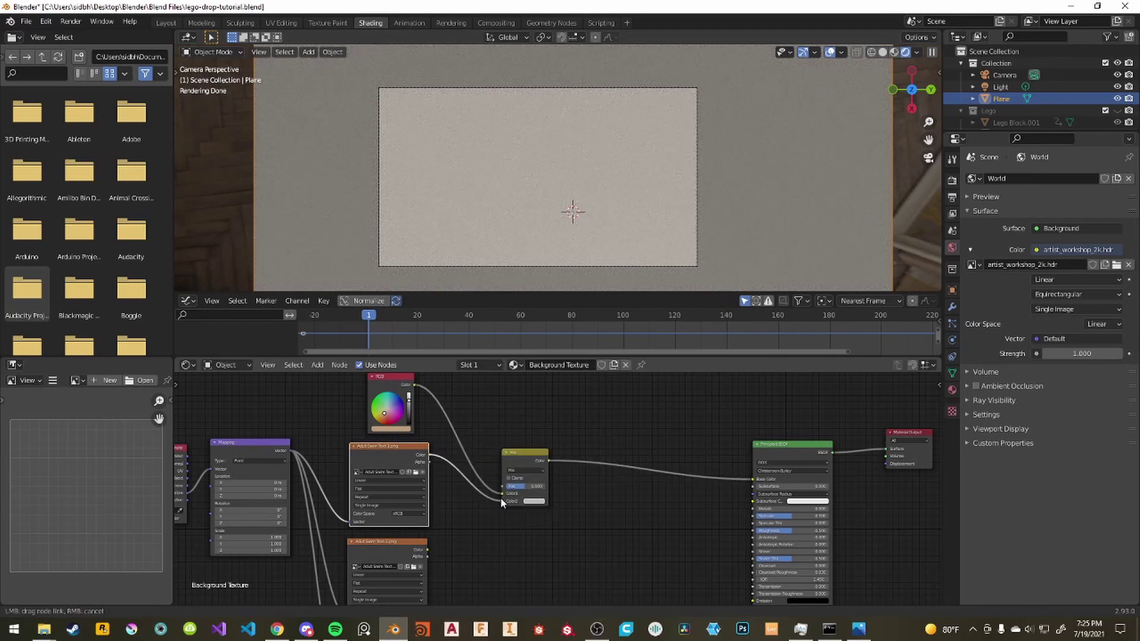
Preview the Mix, RGB and first text image nodes in turn to compare how the text blends with the tan color.
scroll(533, 451, "up", 2)
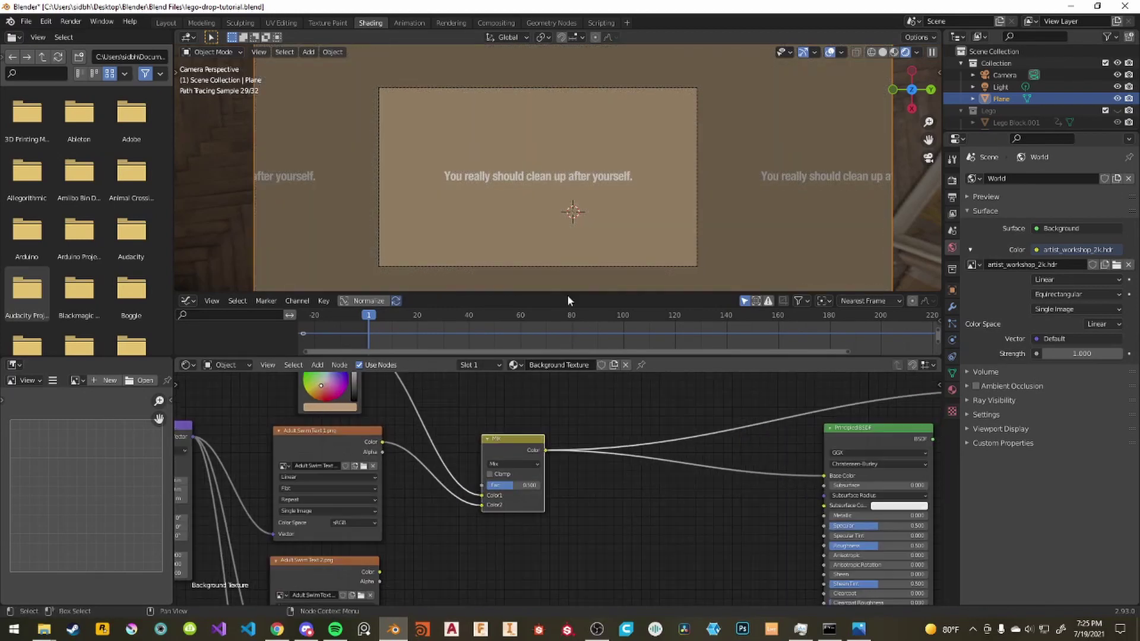
scroll(557, 233, "down", 1)
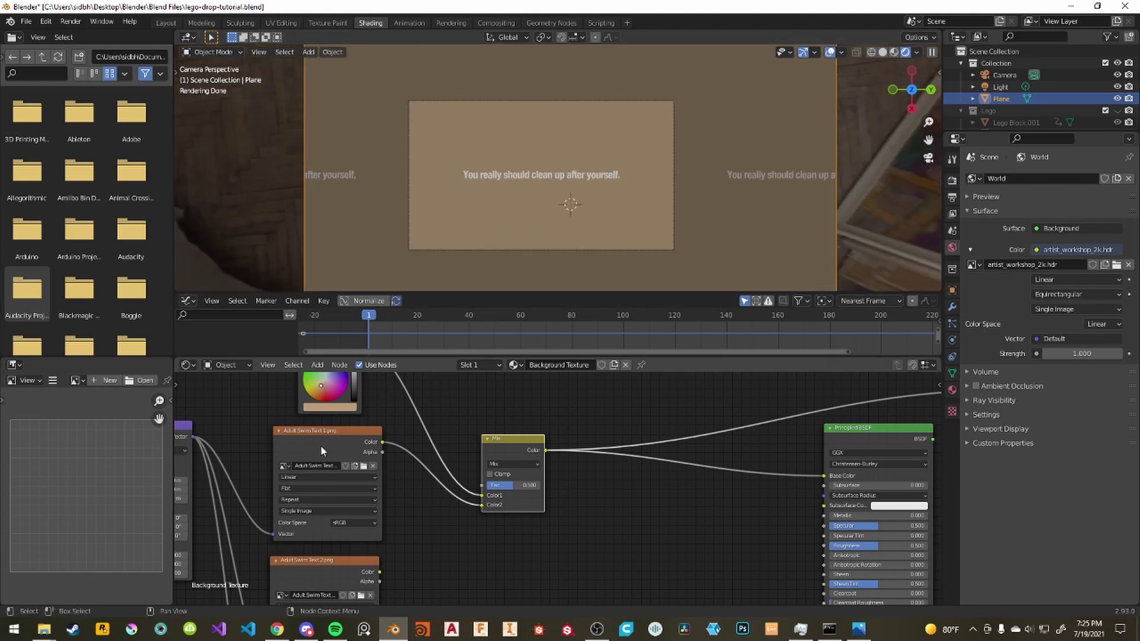
scroll(321, 451, "down", 1)
scroll(375, 405, "down", 1)
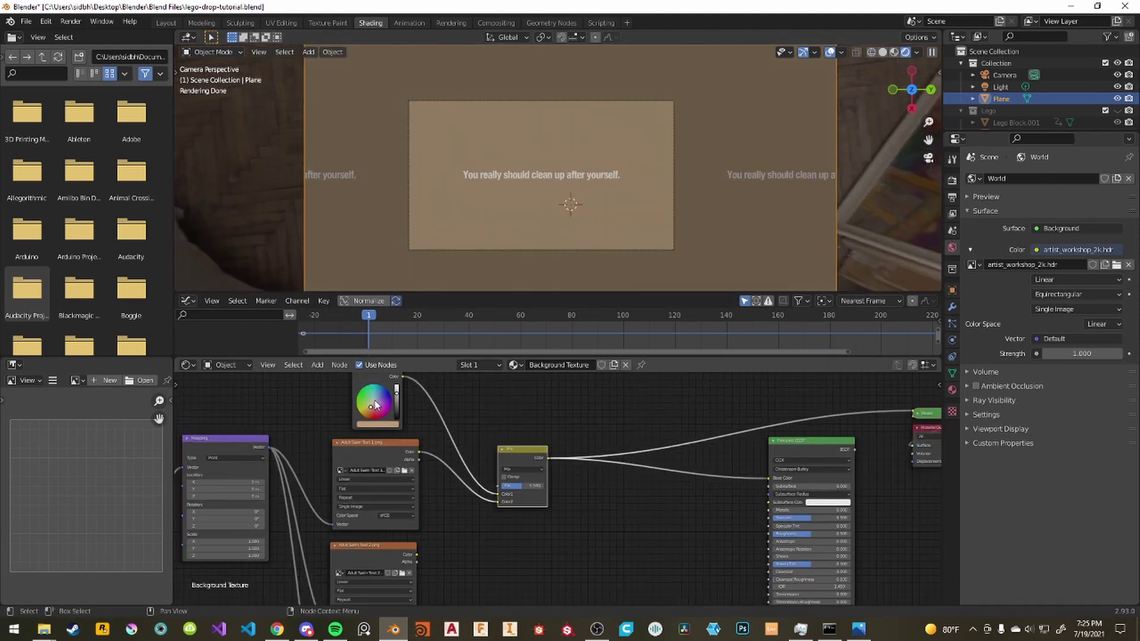
left_click(383, 425, "ctrl+shift")
left_click(404, 483, "ctrl+shift")
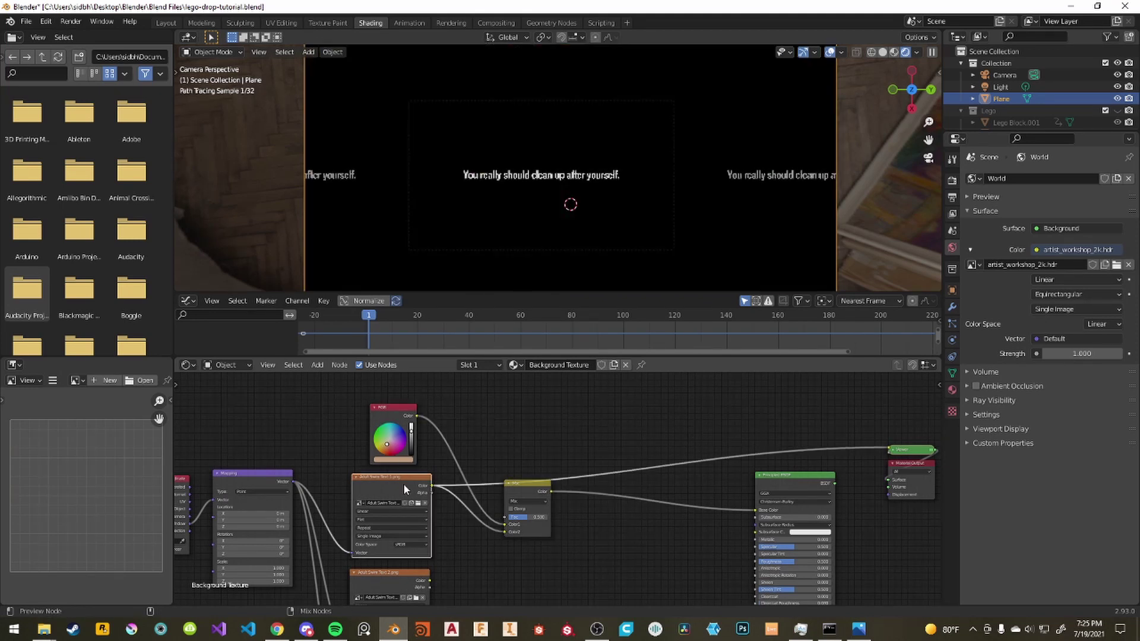
left_click(538, 486, "ctrl+shift")
left_click(388, 407, "ctrl+shift")
left_click(528, 487, "ctrl+shift")
Set the Mix node's blending mode to Screen.
scroll(527, 486, "up", 2)
left_click(527, 506)
left_click(508, 517)
left_click(507, 517)
left_click(504, 502)
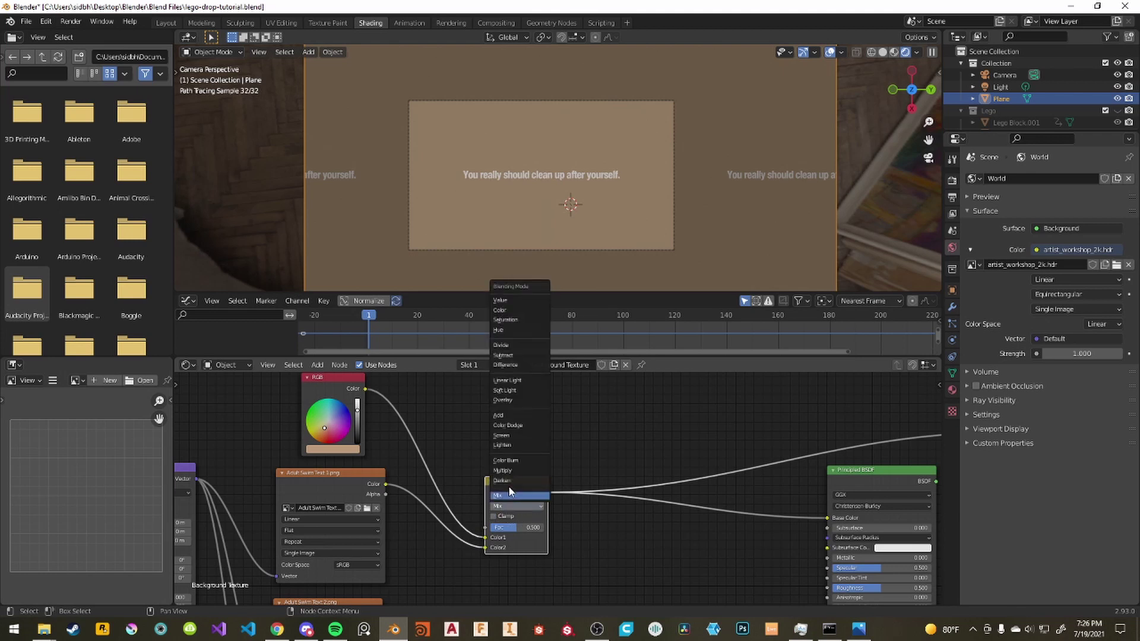
left_click(511, 437)
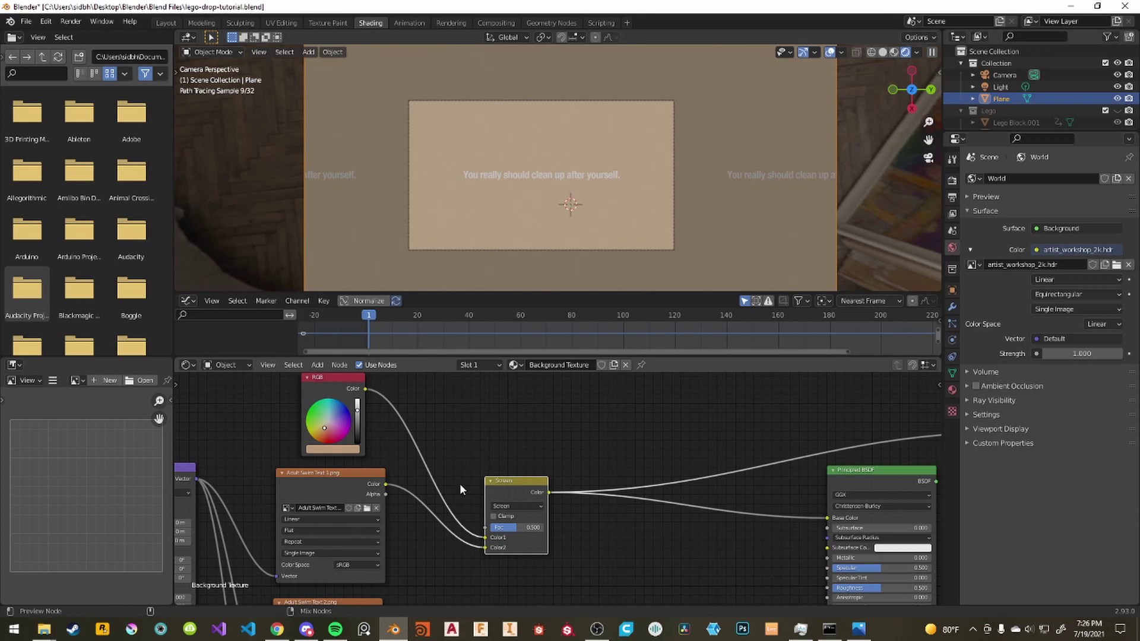
Raise the Screen node's factor to 1.000 and check the text up close on the plane.
left_click(351, 487, "ctrl+shift")
left_click(506, 485, "ctrl+shift")
left_click_drag(517, 527, 546, 527)
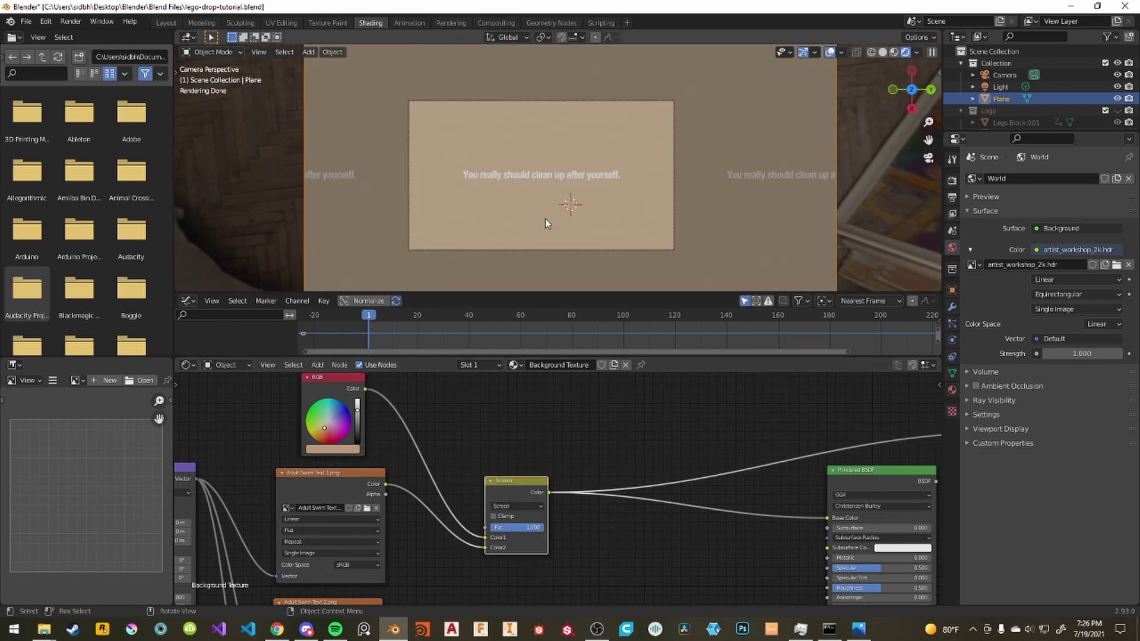
scroll(583, 234, "up", 4)
scroll(591, 232, "up", 4)
scroll(590, 275, "down", 8)
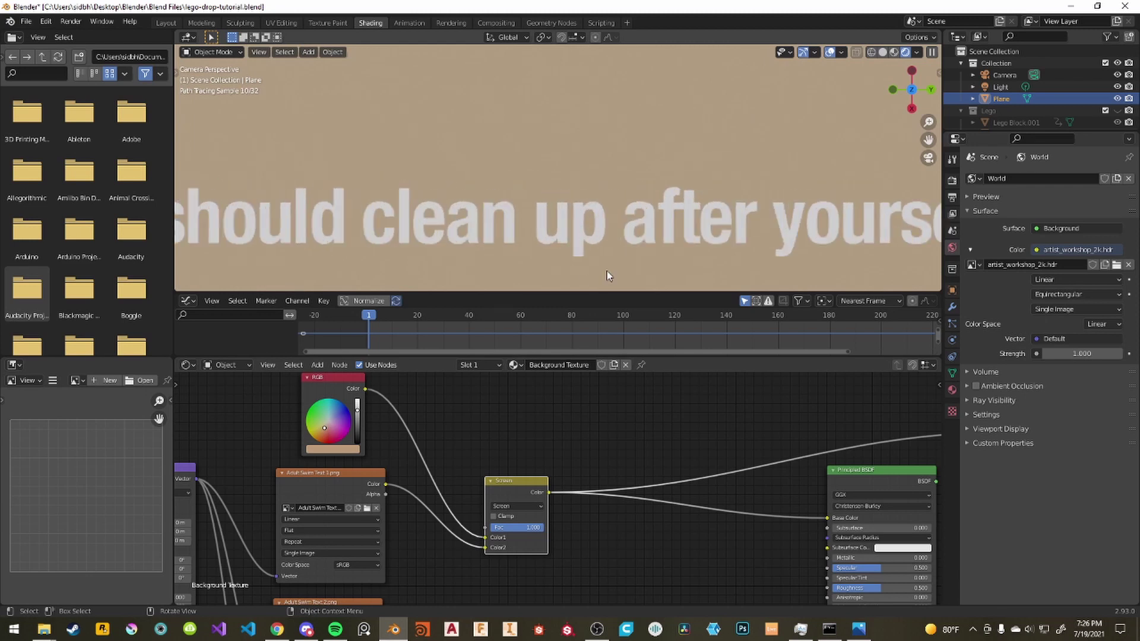
Replace the Screen node's preview with the Principled BSDF as the material output and inspect the rendered text.
right_click_drag(524, 479, 926, 488, "ctrl")
scroll(569, 177, "up", 4)
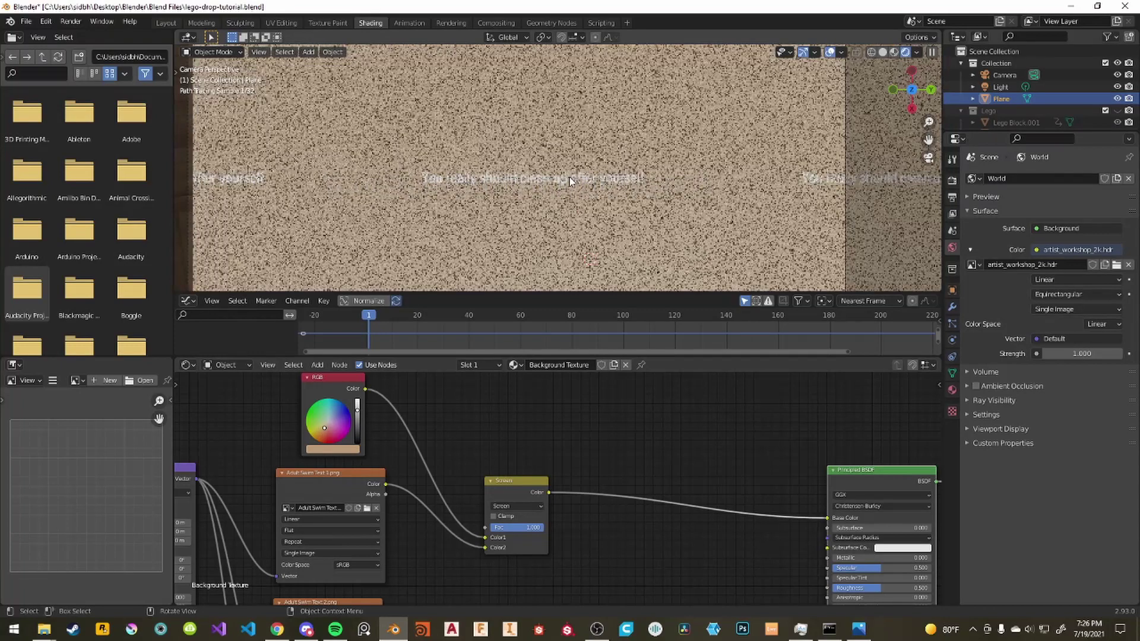
scroll(541, 217, "down", 5)
scroll(839, 507, "down", 6)
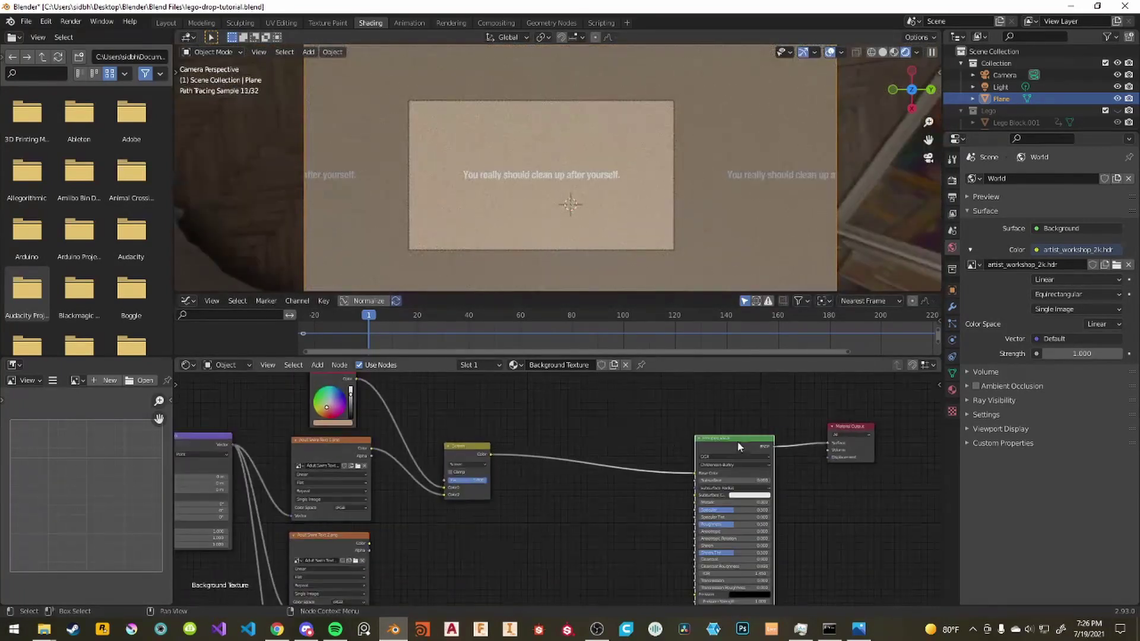
Duplicate the Screen node twice and place both copies in series between the first Screen node and the Principled BSDF.
middle_click_drag(530, 493, 478, 426)
key("shift+d")
left_click(537, 459)
key("g")
left_click(591, 463)
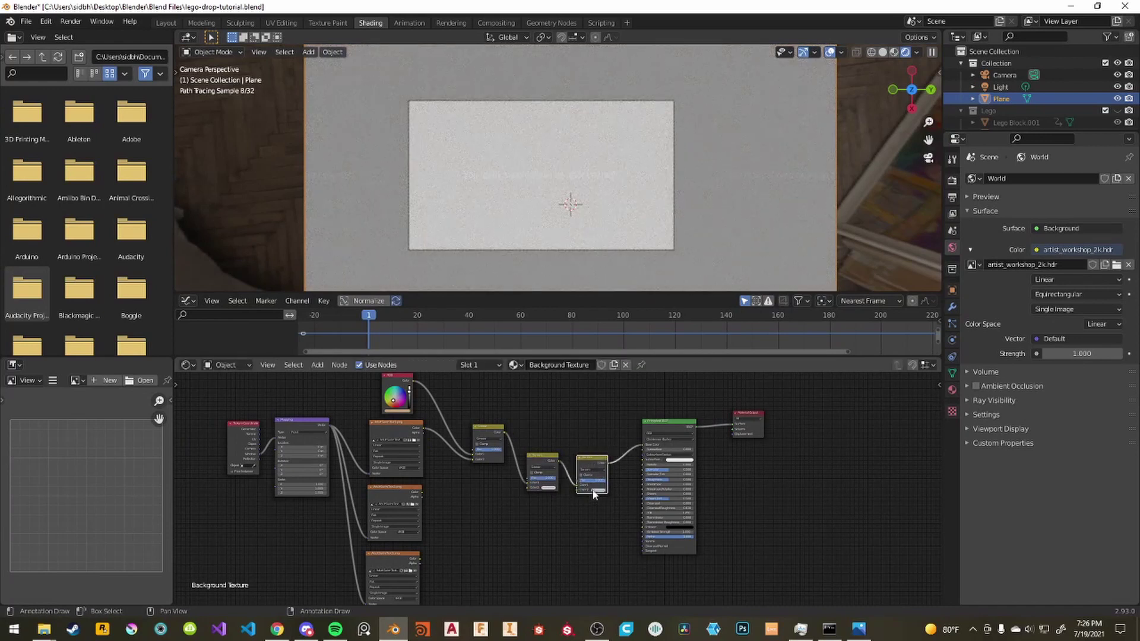
key("g")
left_click(539, 465)
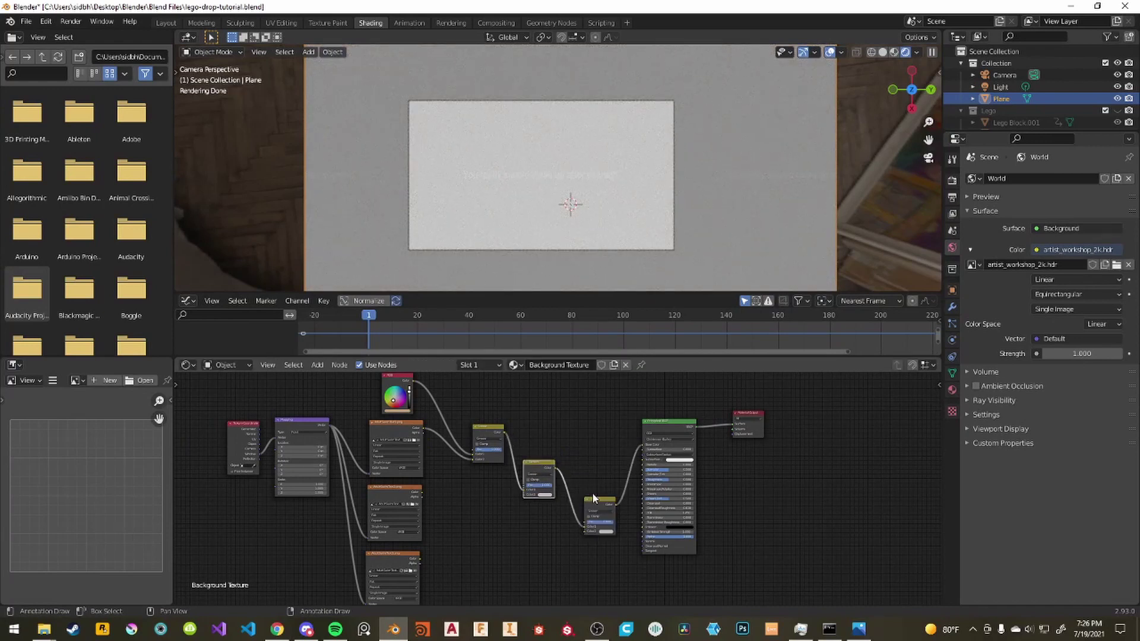
Shift the Principled BSDF and Material Output nodes farther away from the chain of Screen nodes.
left_click(665, 432)
key("g")
left_click(681, 437)
scroll(449, 445, "up", 2)
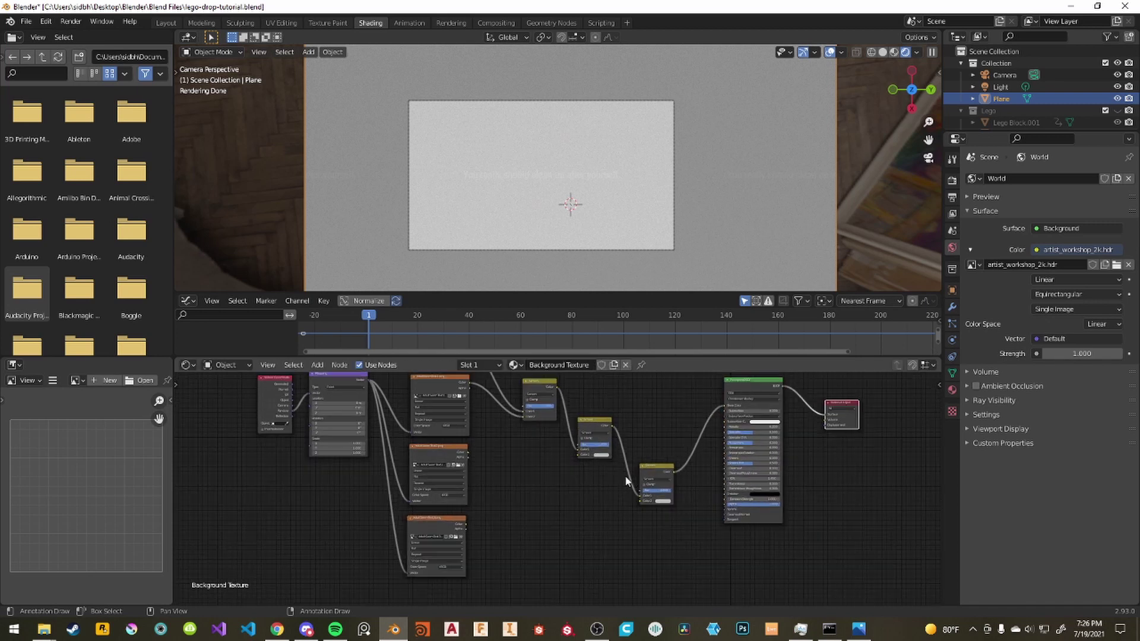
Link the second and third text images to Color2 of the second and third Screen nodes, and set both nodes' factors to 0.
left_click_drag(445, 444, 583, 446)
left_click_drag(442, 533, 661, 505)
left_click(689, 493)
type("0")
key("Return")
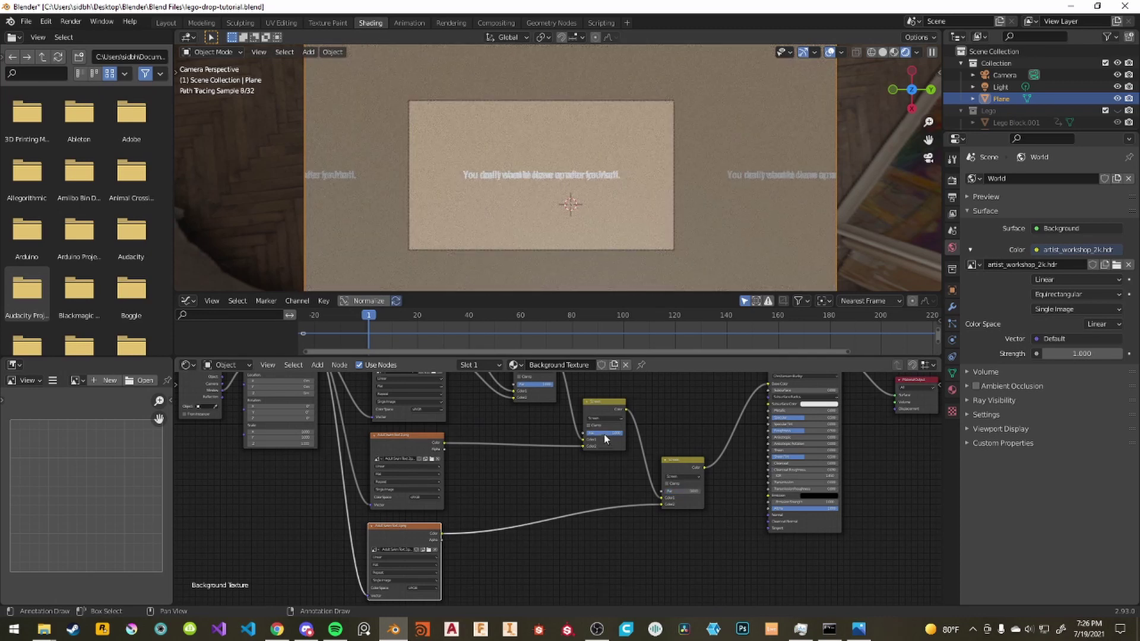
middle_click_drag(596, 487, 577, 522)
scroll(536, 215, "up", 4)
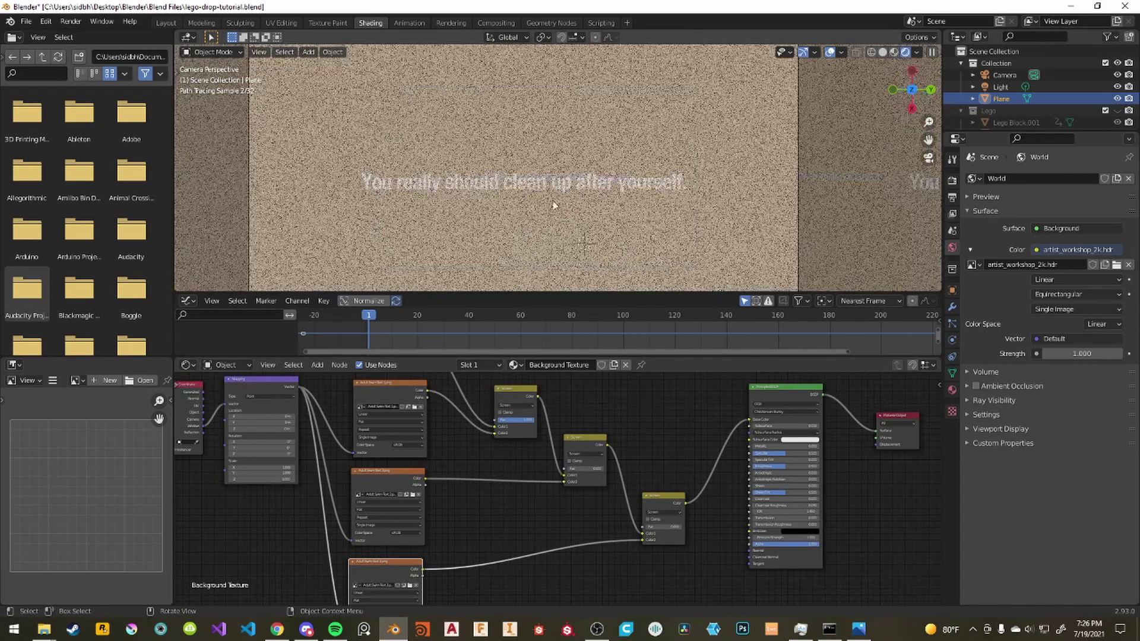
scroll(593, 442, "down", 5)
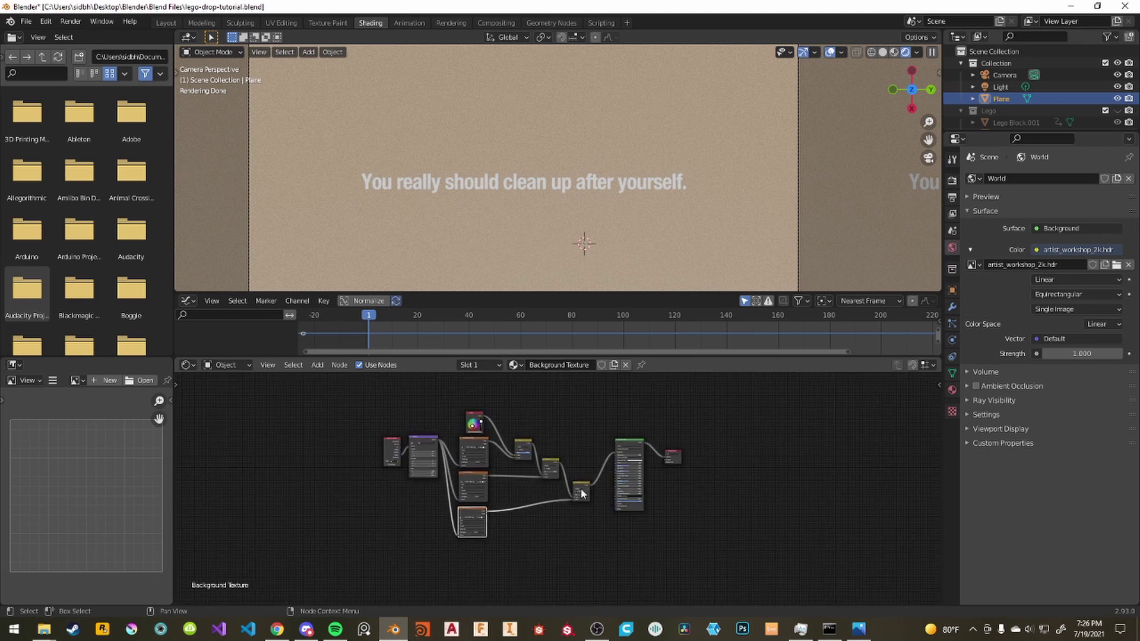
Tidy the positions of the second and third Screen nodes in the chain.
mouse_move(614, 514)
left_mouse_down()
mouse_move(547, 457)
mouse_move(486, 436)
mouse_move(575, 512)
mouse_move(595, 509)
left_mouse_up()
left_click(547, 529)
scroll(595, 509, "up", 4)
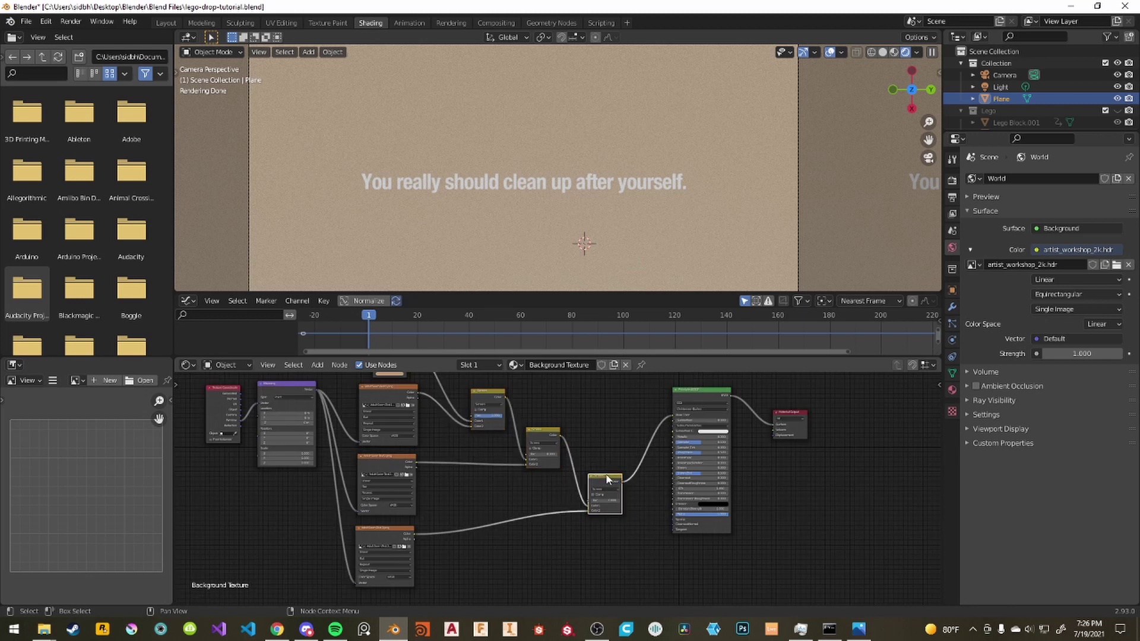
mouse_move(544, 433)
left_mouse_down()
mouse_move(553, 427)
mouse_move(552, 439)
left_mouse_up()
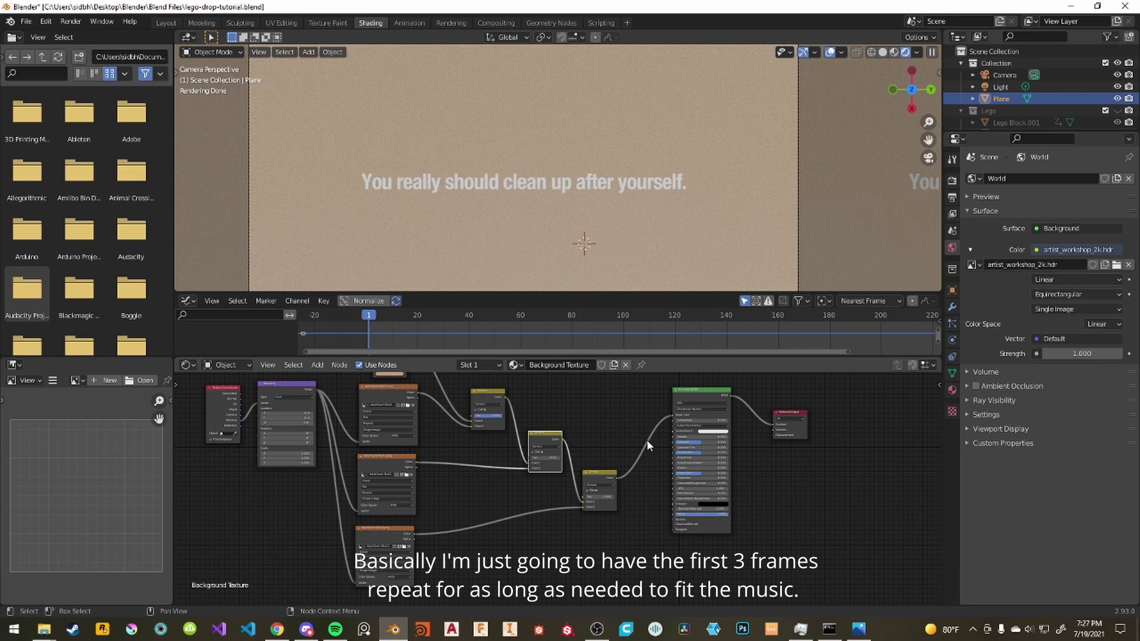
scroll(646, 439, "up", 2)
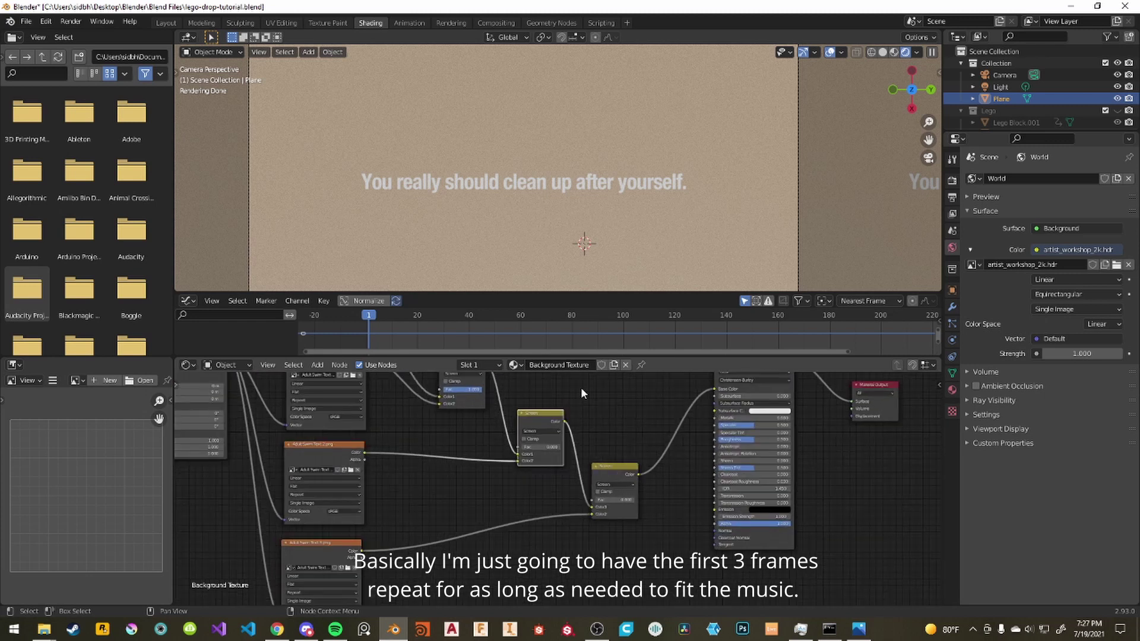
Test showing only the second text and then only the third by switching the Screen nodes' factors between 0 and 1.
left_click(535, 414, "ctrl+shift")
left_click_drag(531, 446, 570, 446)
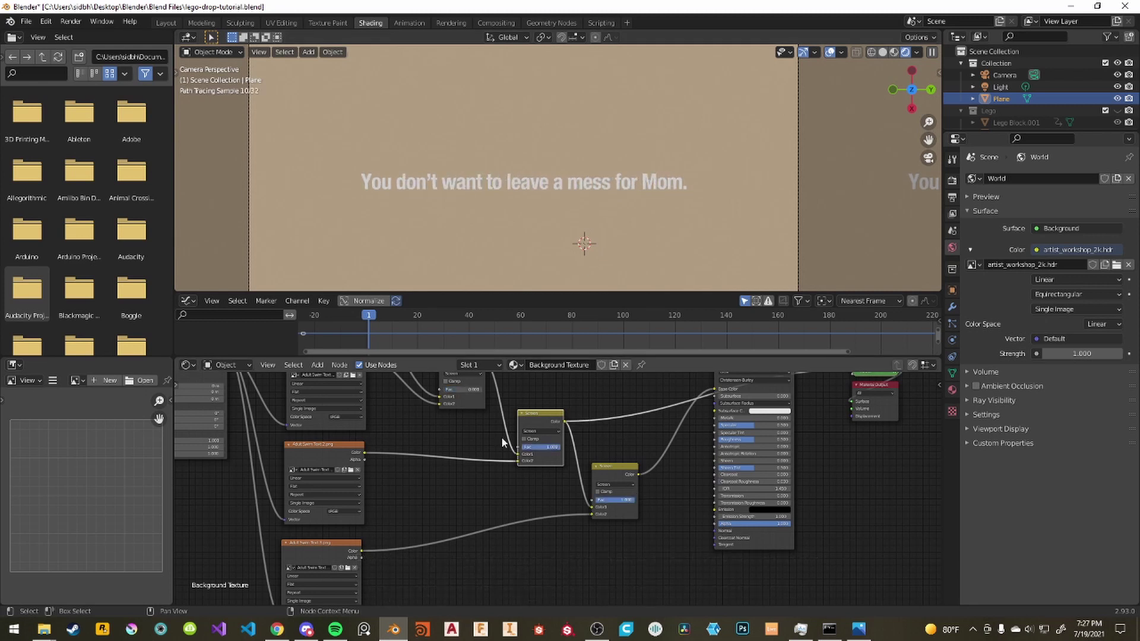
left_click_drag(537, 446, 516, 446)
left_click_drag(599, 500, 634, 500)
left_click(624, 467, "ctrl+shift")
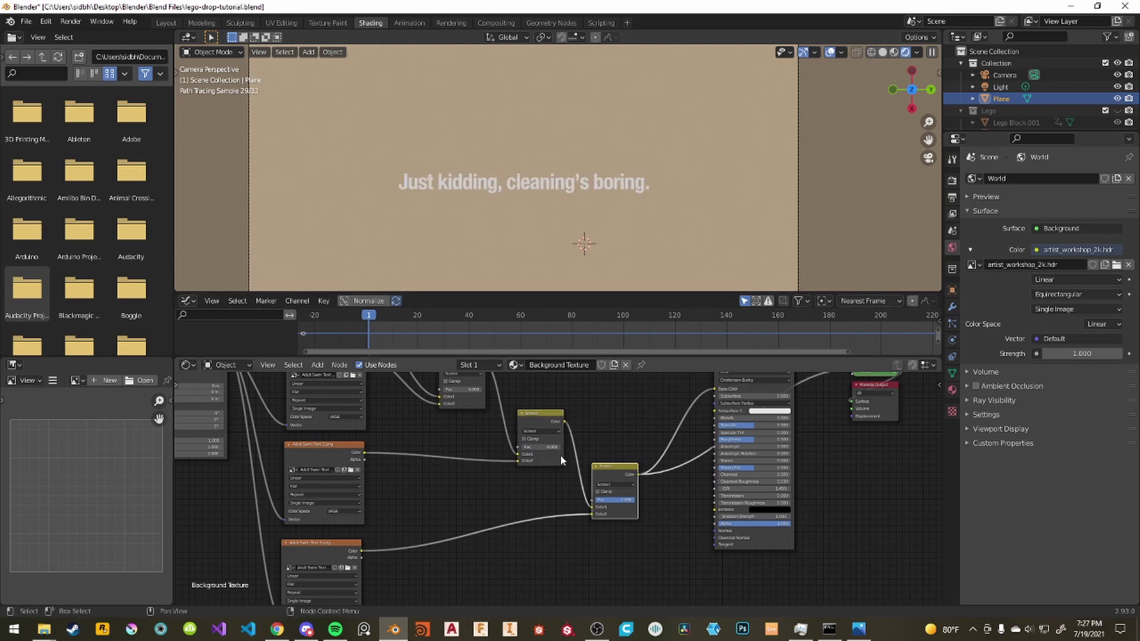
key("Home")
scroll(589, 454, "up", 3)
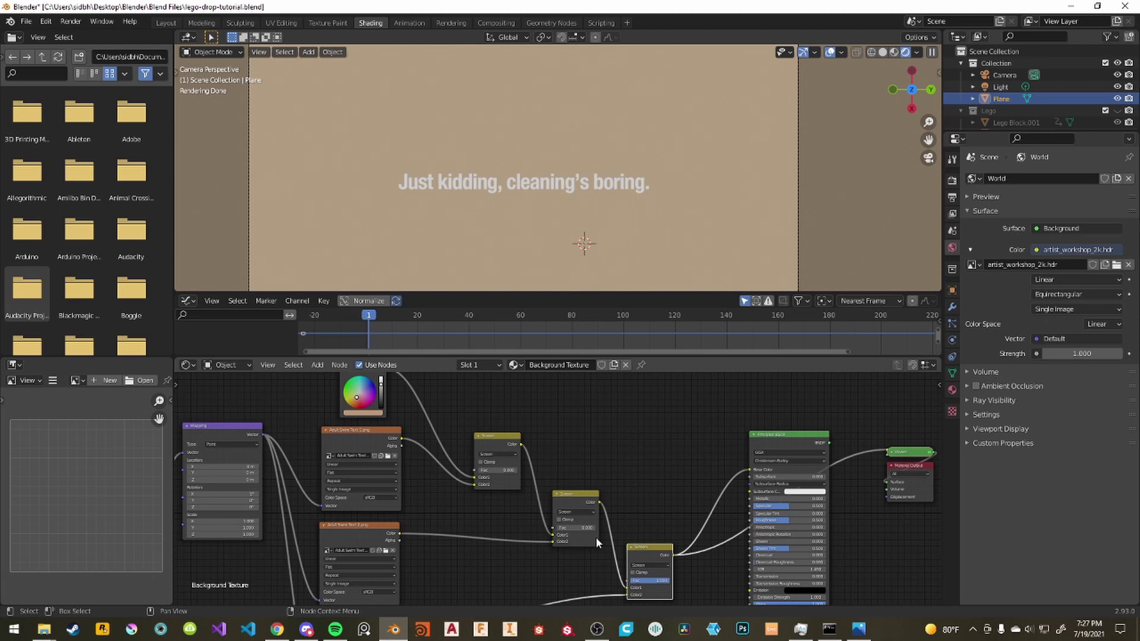
Set the first Screen node's factor to 1 and the third's to 0, and keyframe all three Screen factors at frame 1.
left_click_drag(506, 470, 534, 470)
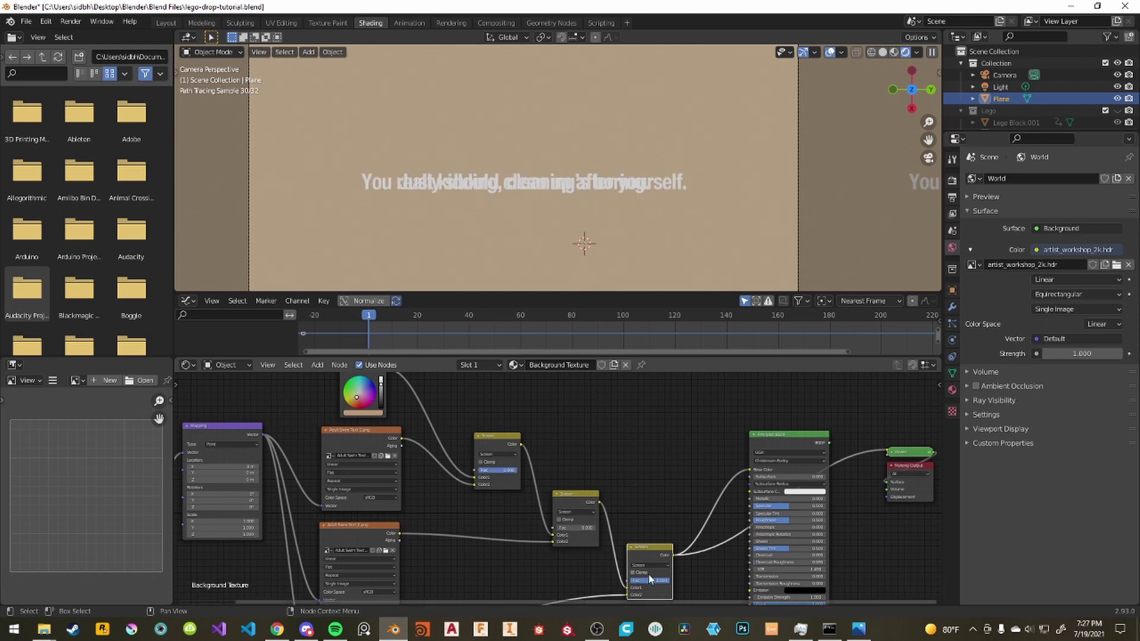
key("i")
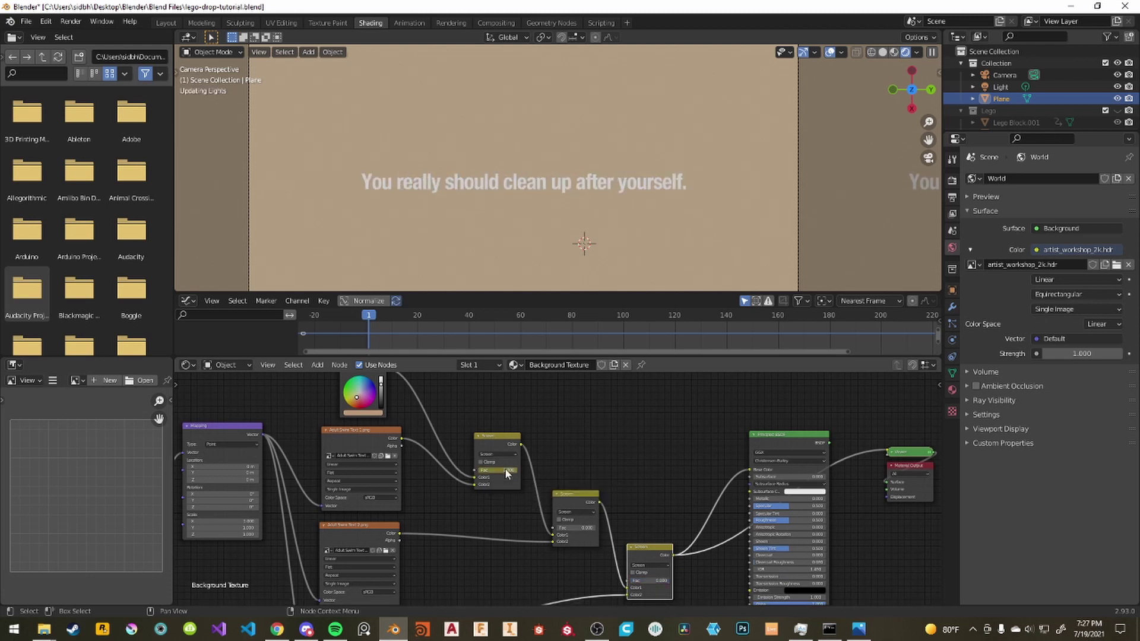
key("i")
key("i")
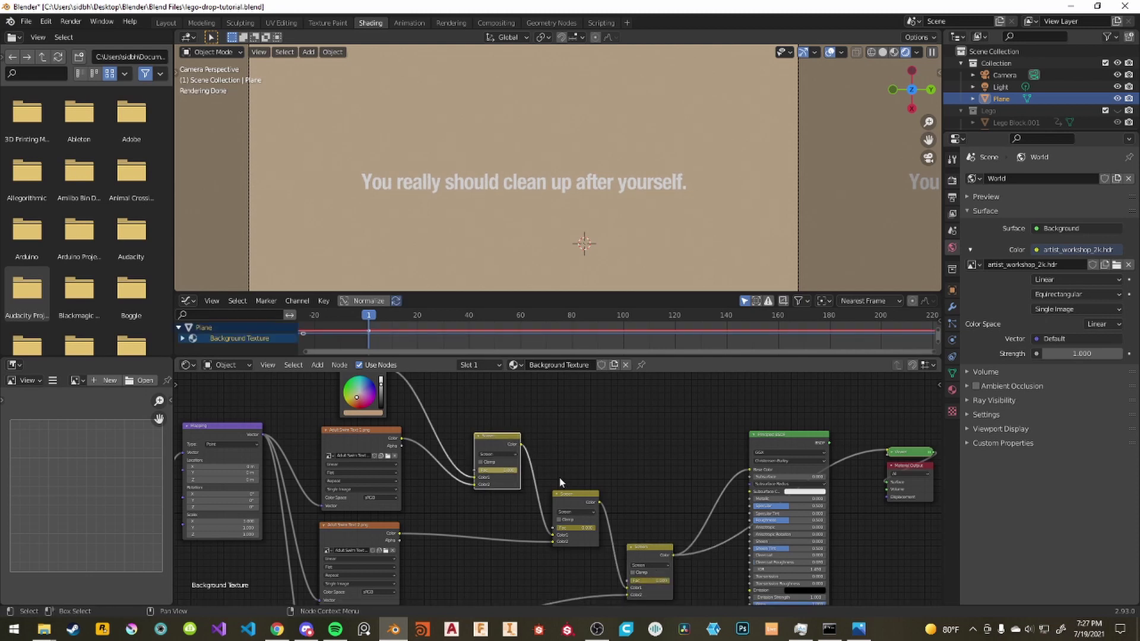
Select each Screen node in turn, ending on the first, and move the playhead to frame 2.
left_click(502, 447)
left_click(639, 547)
left_click(585, 501)
left_click(506, 440)
left_click_drag(388, 314, 371, 318)
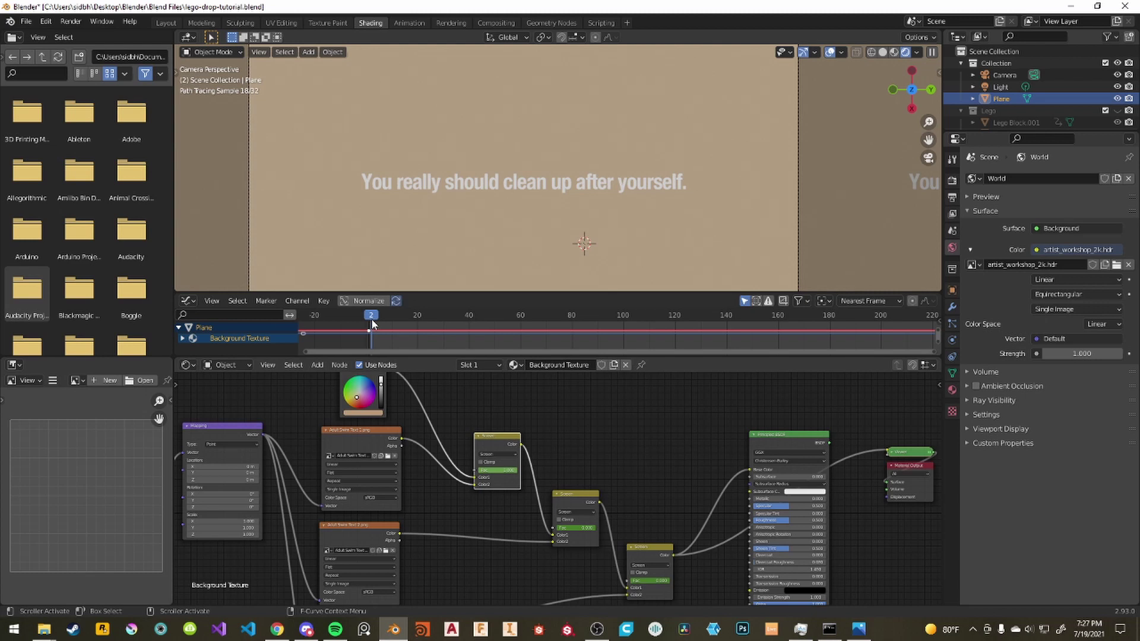
At frame 2, set the first Screen node's factor to 0 and the second's to 1, and keyframe all three Screen factors.
middle_click_drag(508, 470, 470, 445)
key("BackSpace")
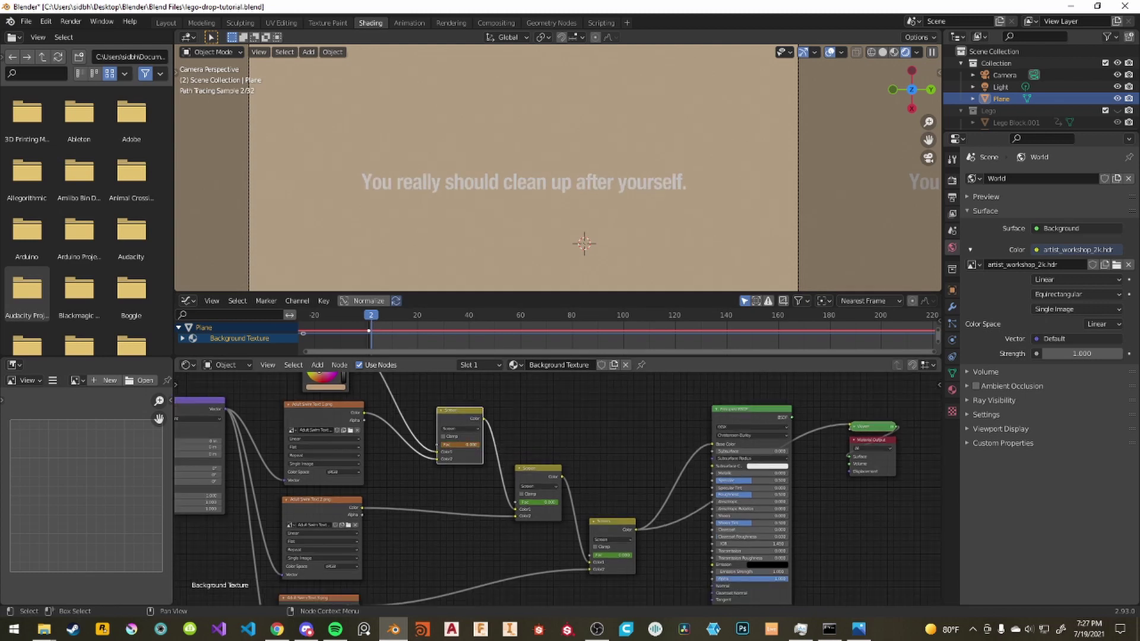
key("i")
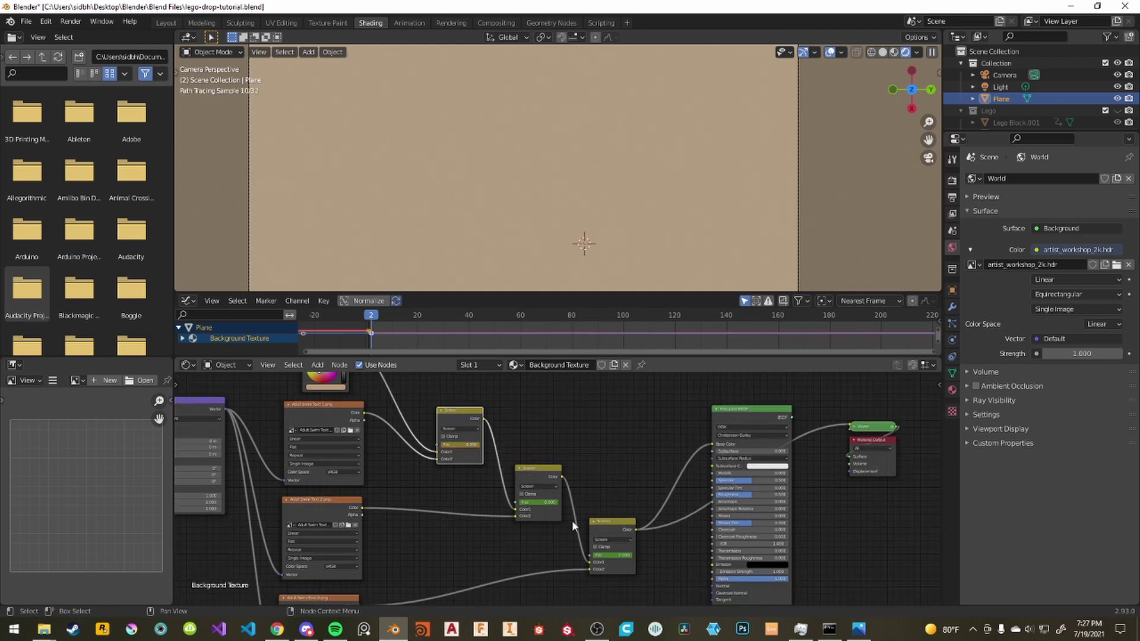
key("BackSpace")
key("i")
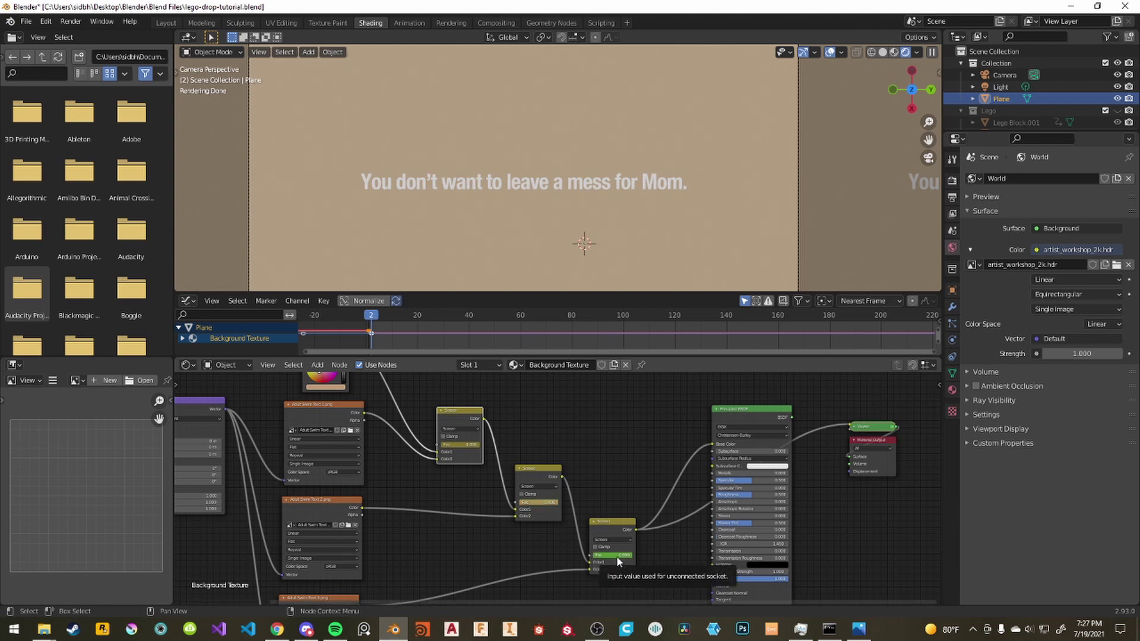
key("i")
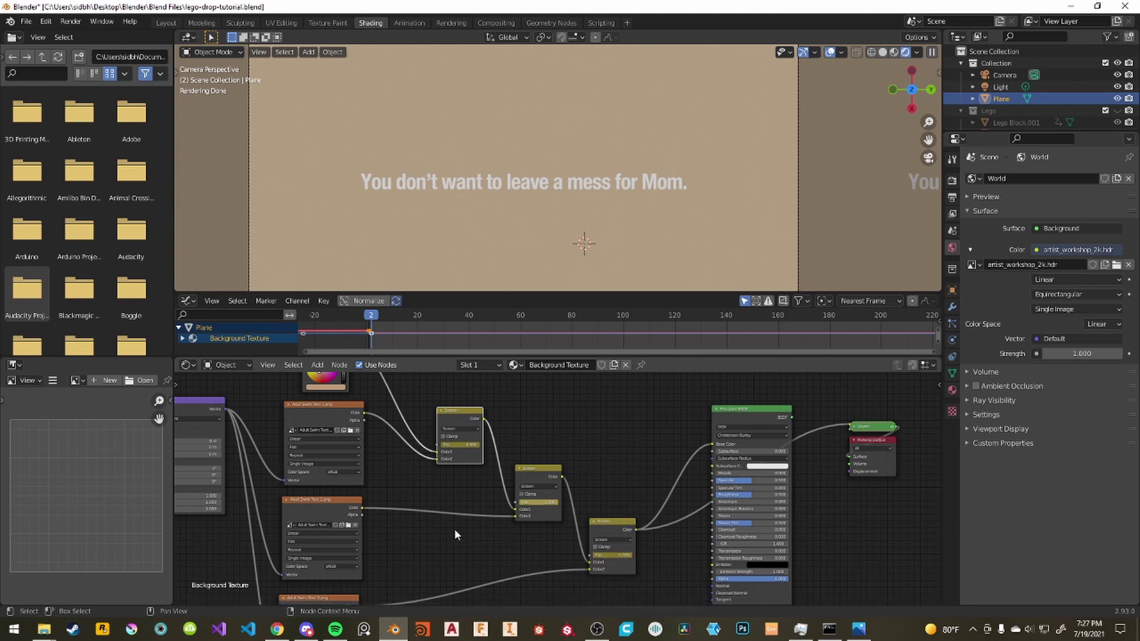
At frame 3, set the second Screen node's factor to 0 and the third's to 1, and keyframe both factors.
left_click(374, 315)
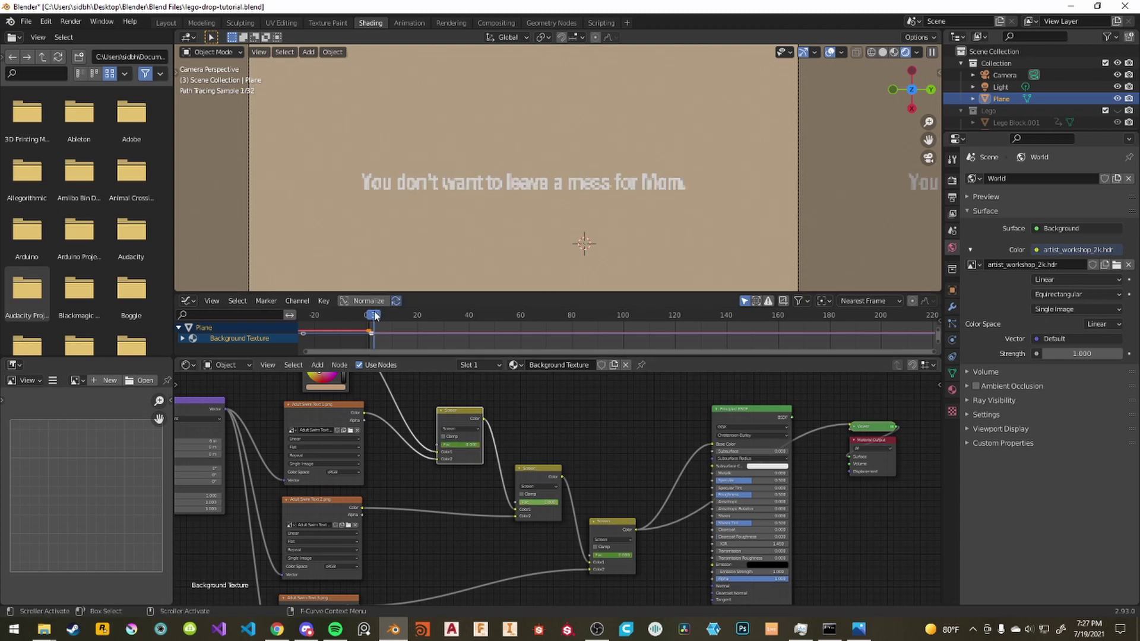
left_click_drag(549, 502, 524, 508)
key("i")
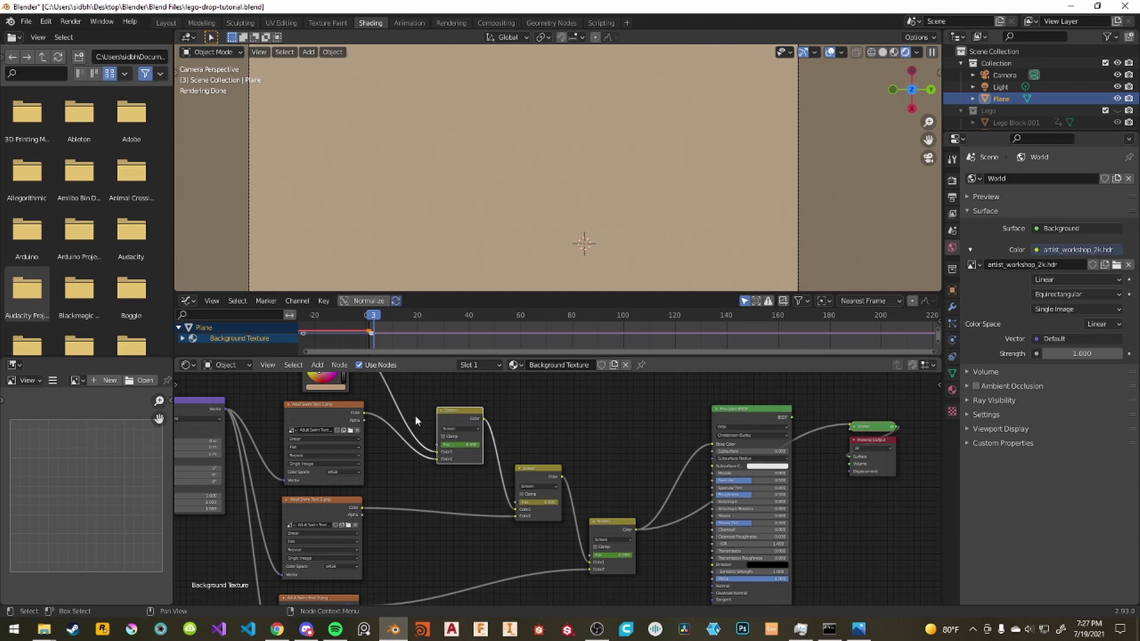
left_click_drag(615, 555, 634, 559)
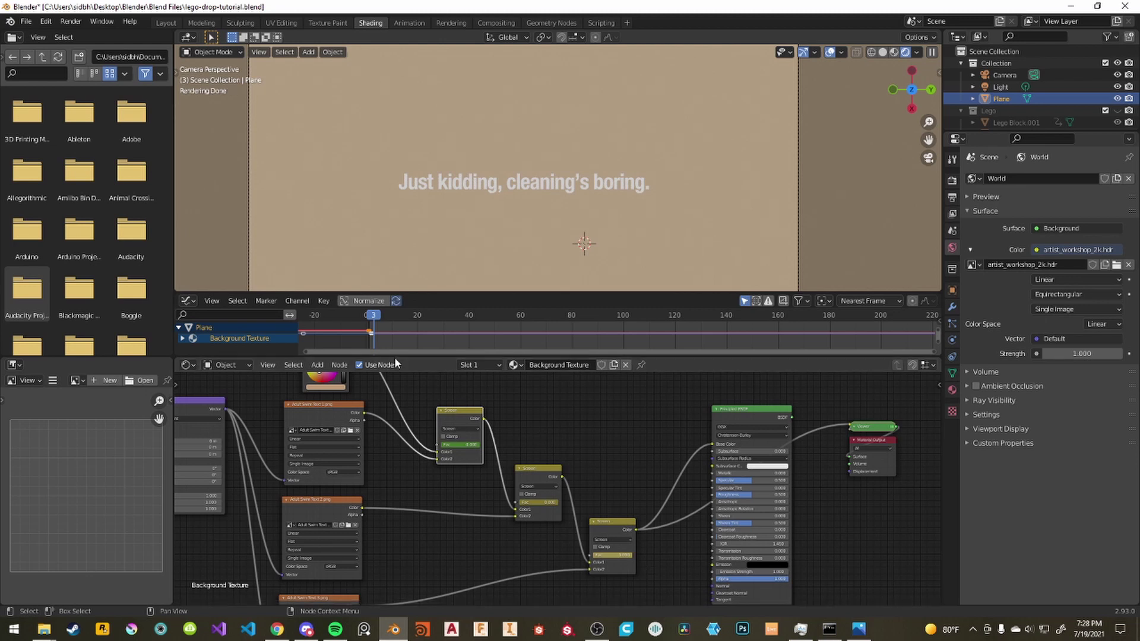
Step through the frames up to frame 10 to check how the three texts switch.
key("shift+Left")
key("shift+Right")
key("Left")
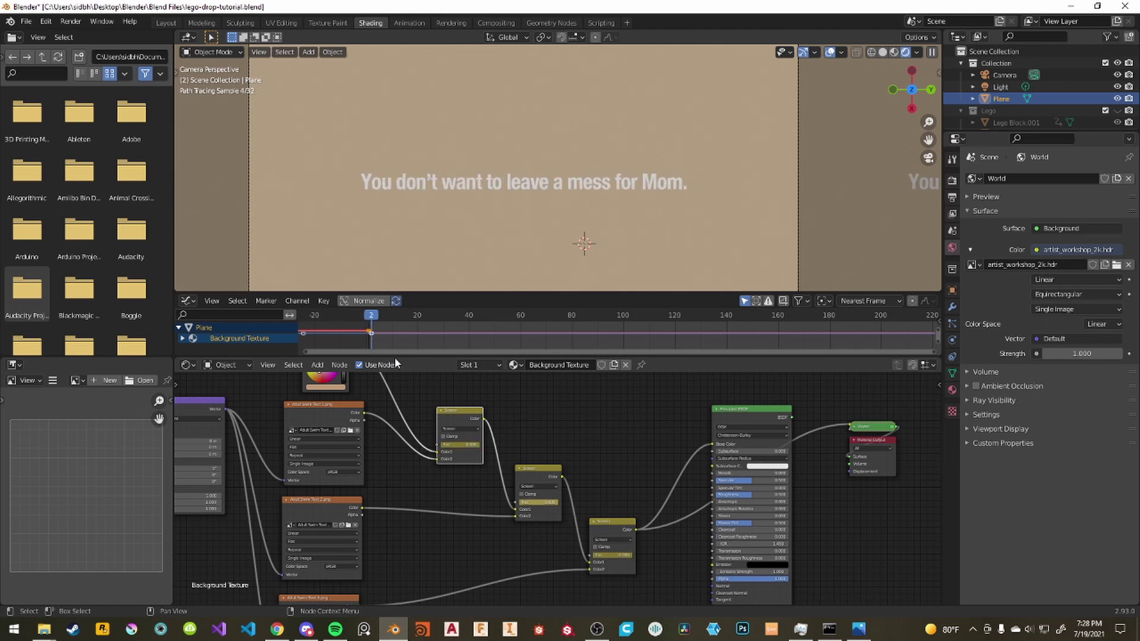
key("Right")
key("Right")
key("Right")
key("Right")
key("Right")
key("Right")
key("Right")
key("Right")
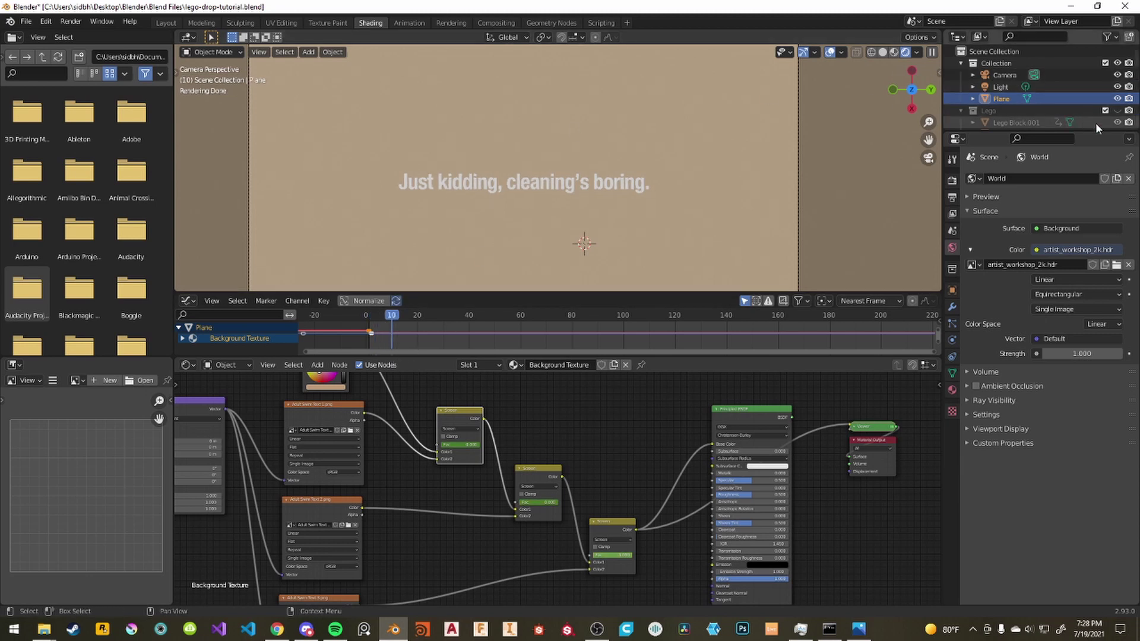
Unhide the Lego collection and step back and forth through the early frames to check the falling bricks against the text.
left_click(1116, 111)
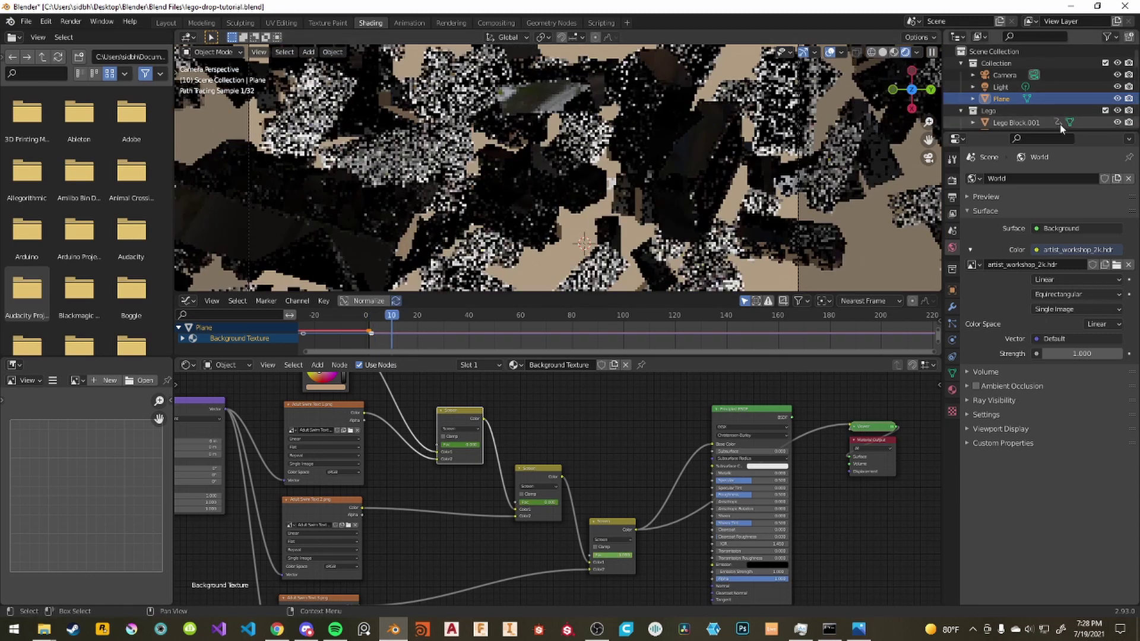
key("Left")
key("Left")
key("Left")
key("Left")
key("Left")
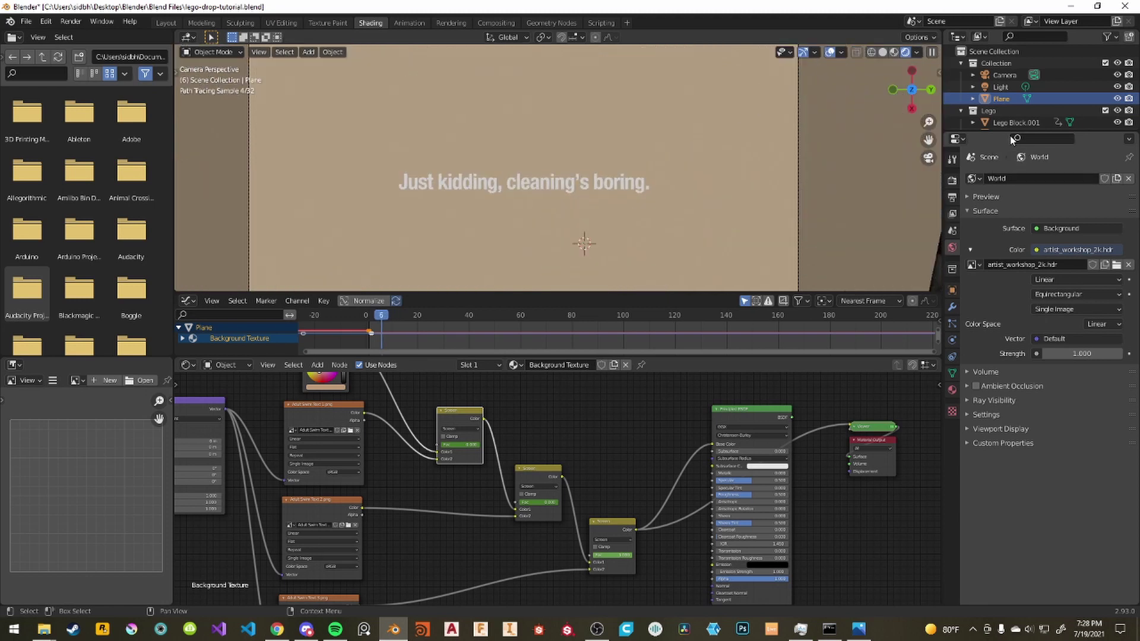
key("Left")
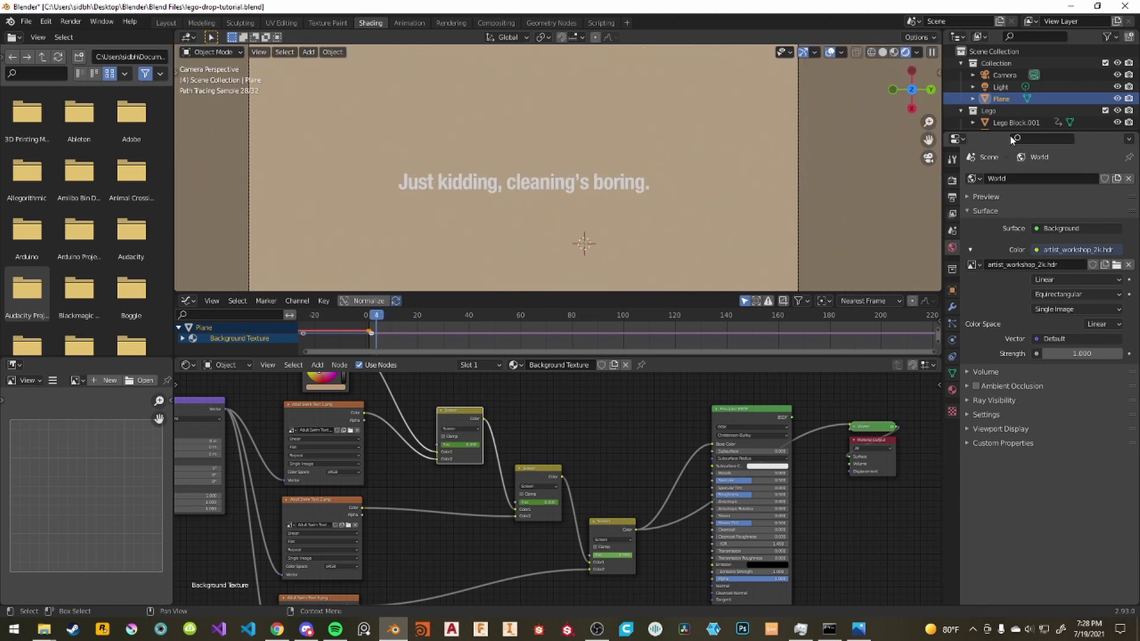
key("Right")
key("Right")
key("Right")
key("Right")
key("Right")
key("Right")
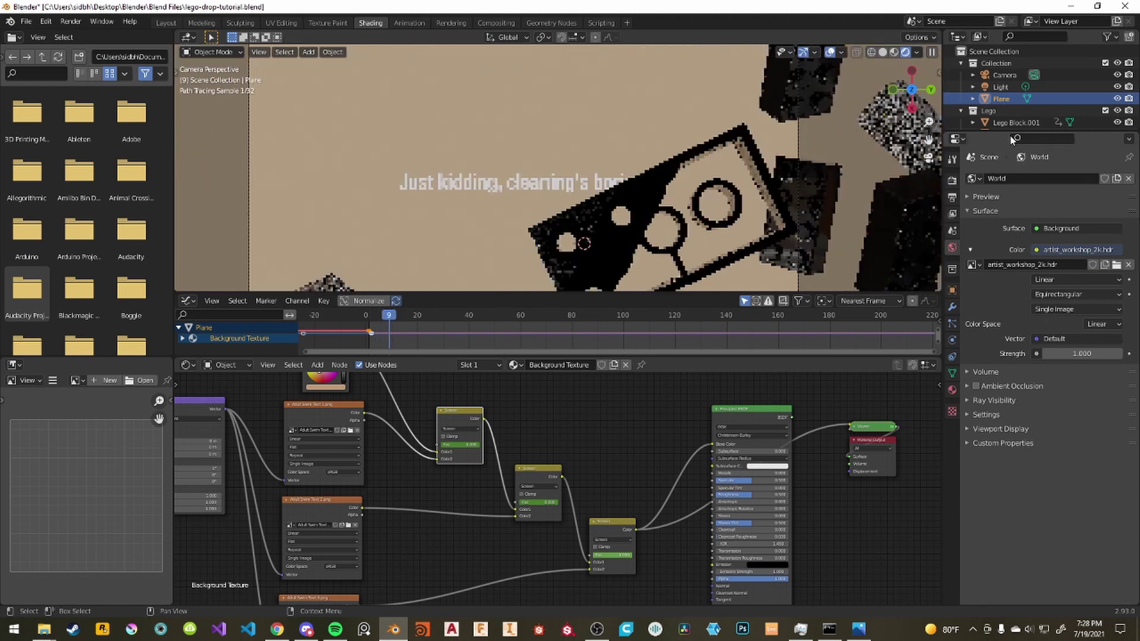
key("Right")
key("Right")
With the playhead at frame 72, connect the Principled BSDF directly to the Material Output and save the file.
left_click(550, 315)
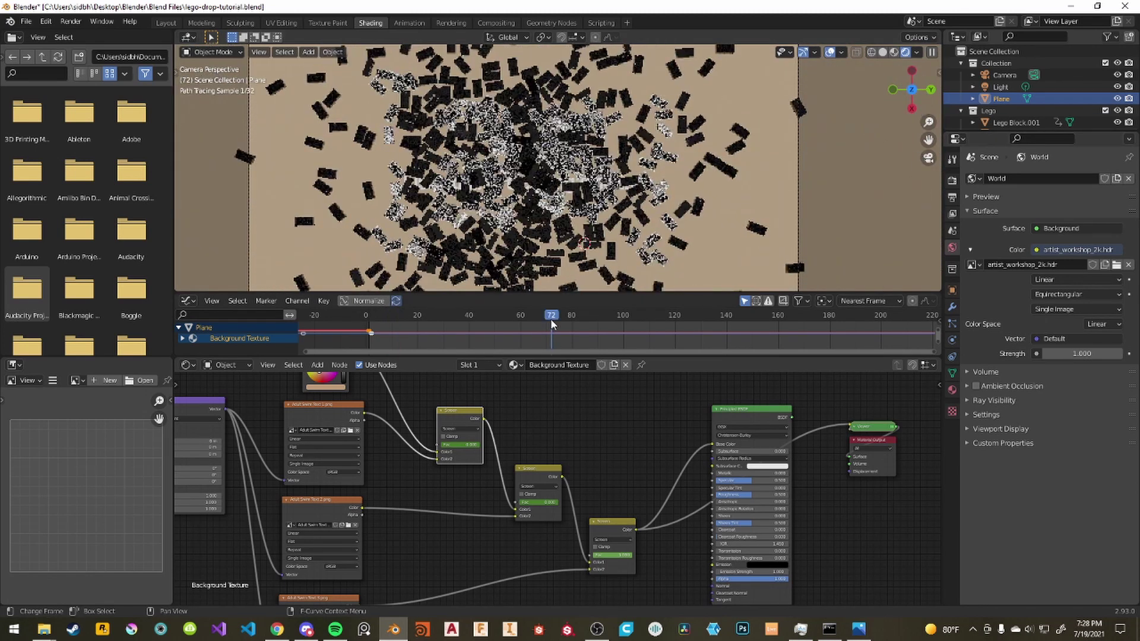
left_click(745, 407, "ctrl+shift")
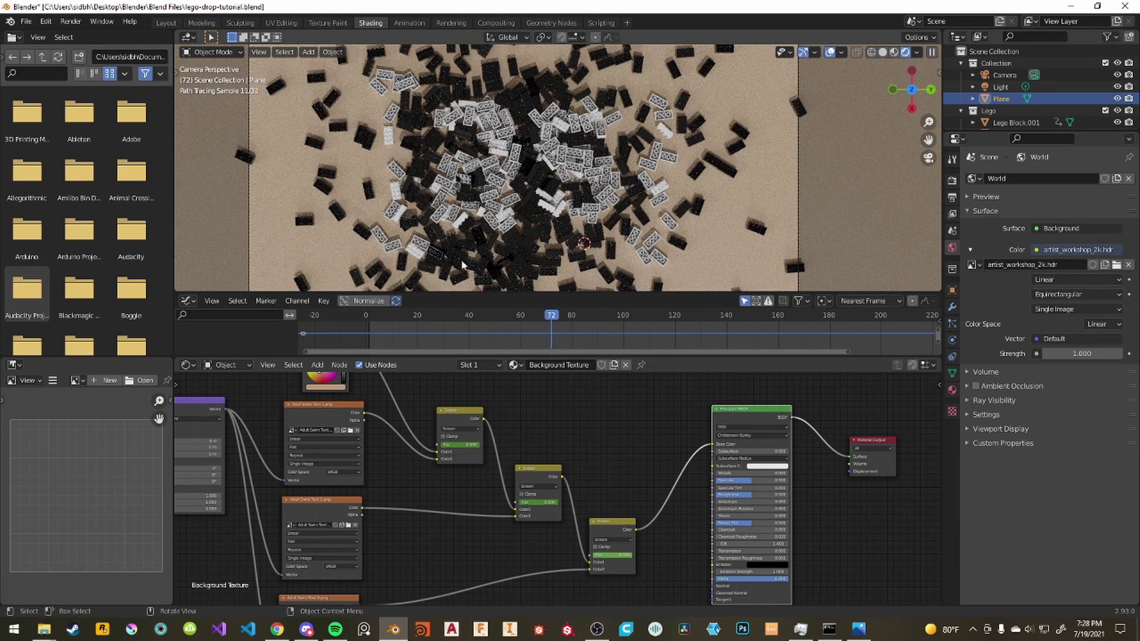
scroll(639, 251, "down", 2)
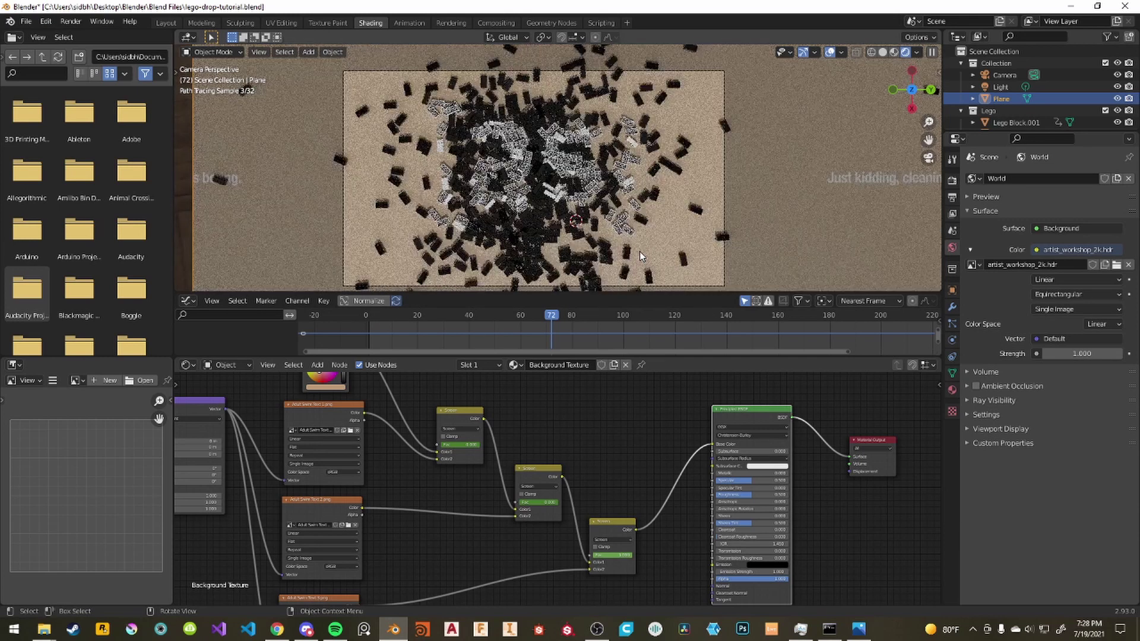
key("ctrl+s")
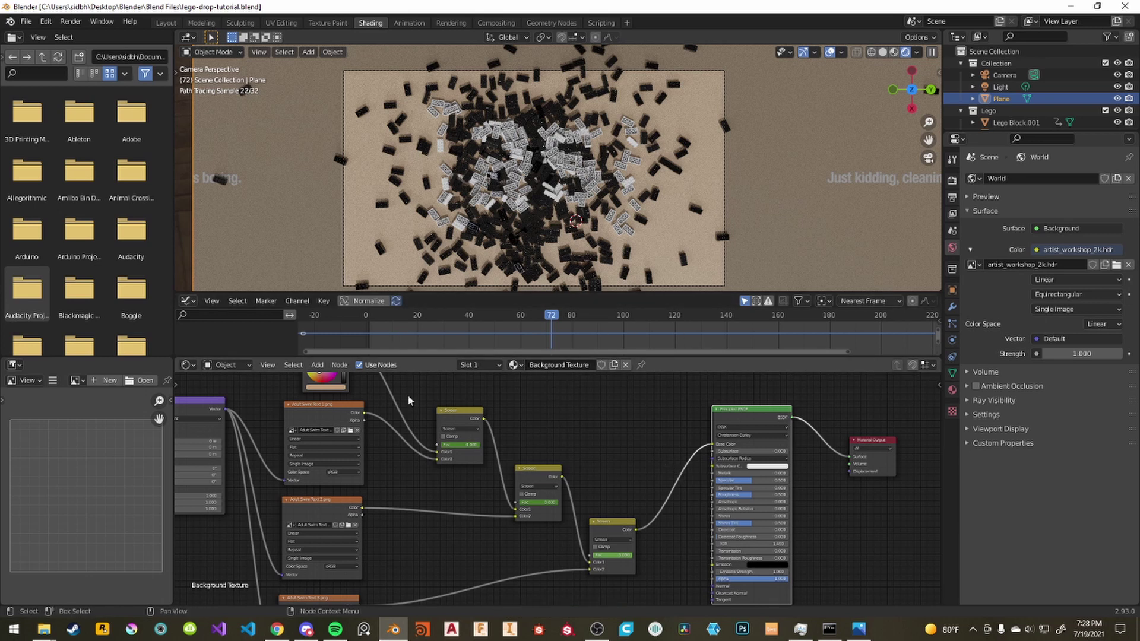
Return the playhead to frame 1 and select the first Screen node.
middle_click_drag(410, 398, 381, 380)
left_click(373, 314)
left_click_drag(373, 315, 368, 314)
left_click(434, 393)
scroll(386, 332, "up", 2)
middle_click_drag(381, 335, 505, 333)
Change the Graph Editor area to the Dope Sheet.
left_click(189, 301)
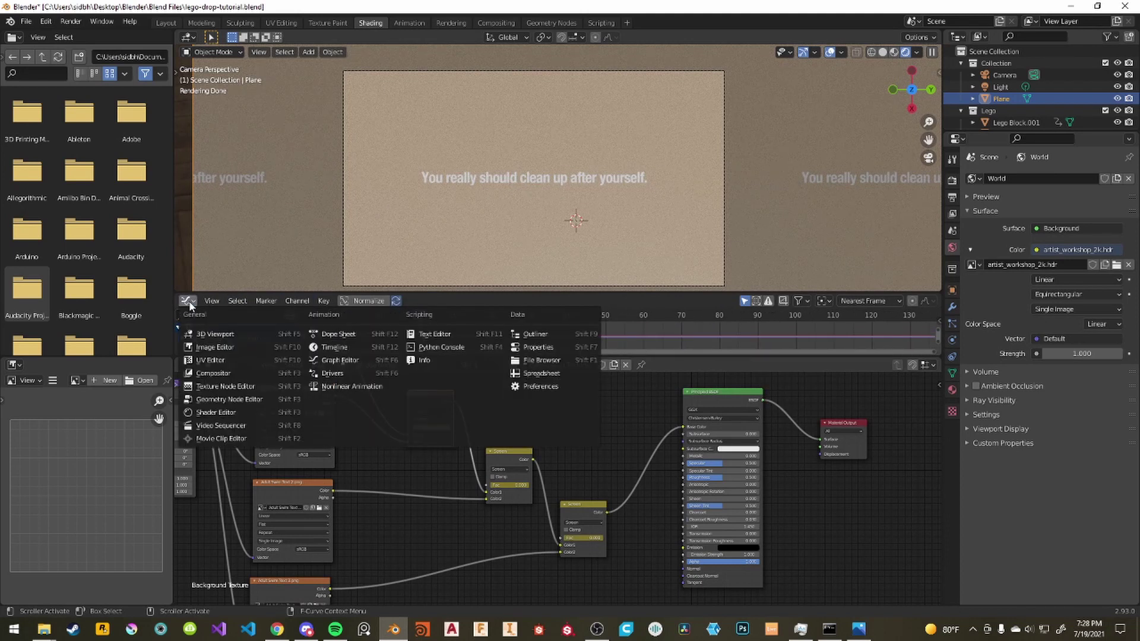
left_click(368, 333)
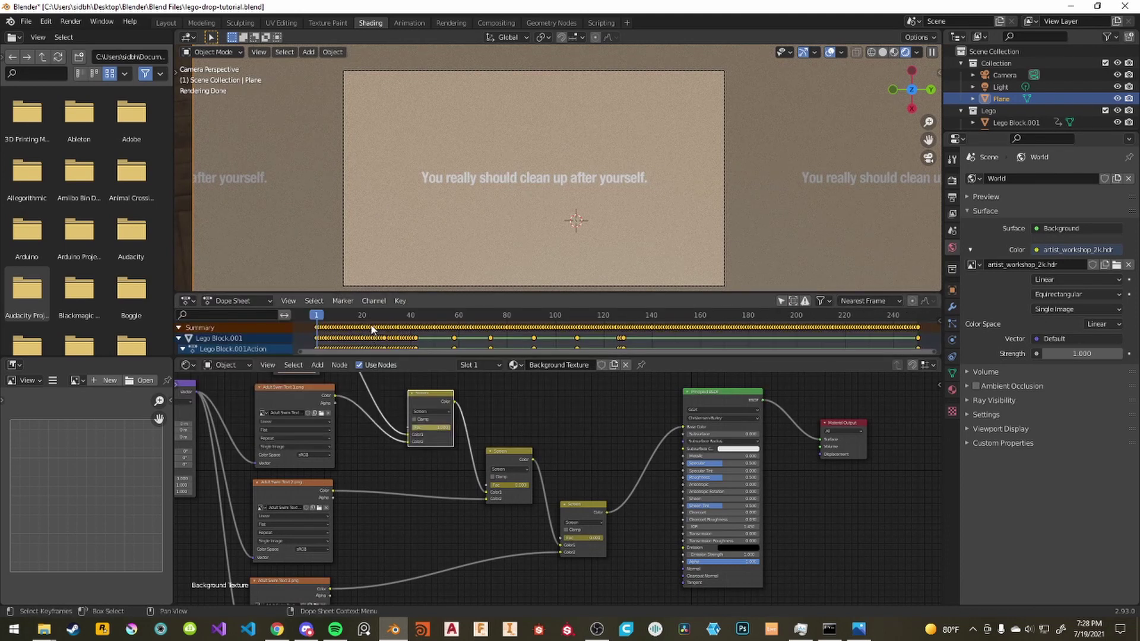
left_click(195, 300)
left_click(206, 302)
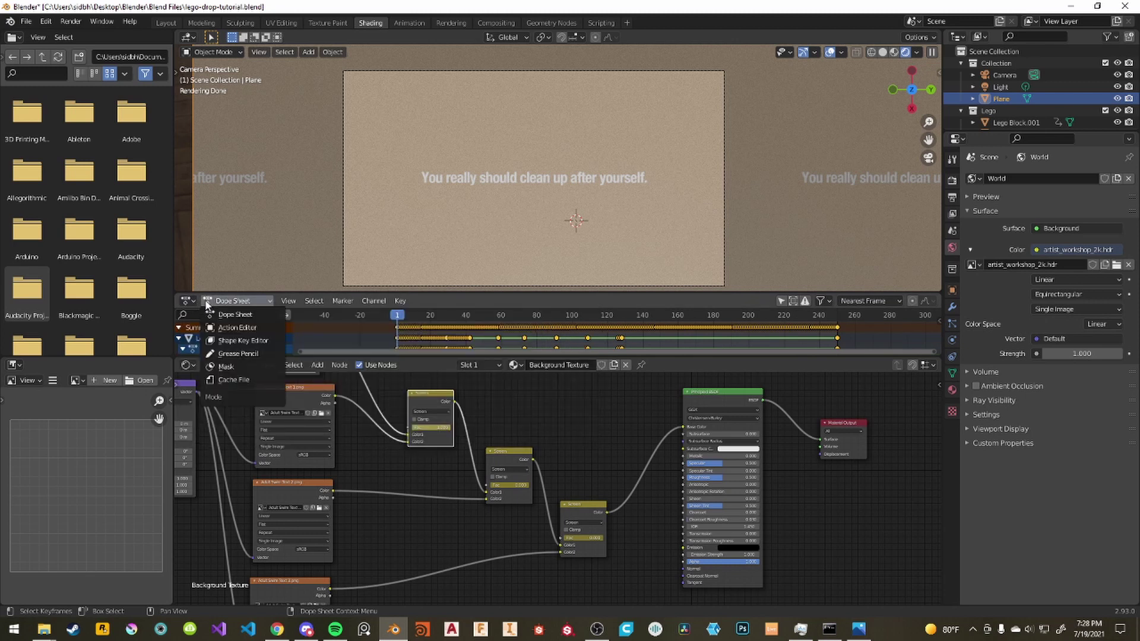
left_click(193, 300)
key("Escape")
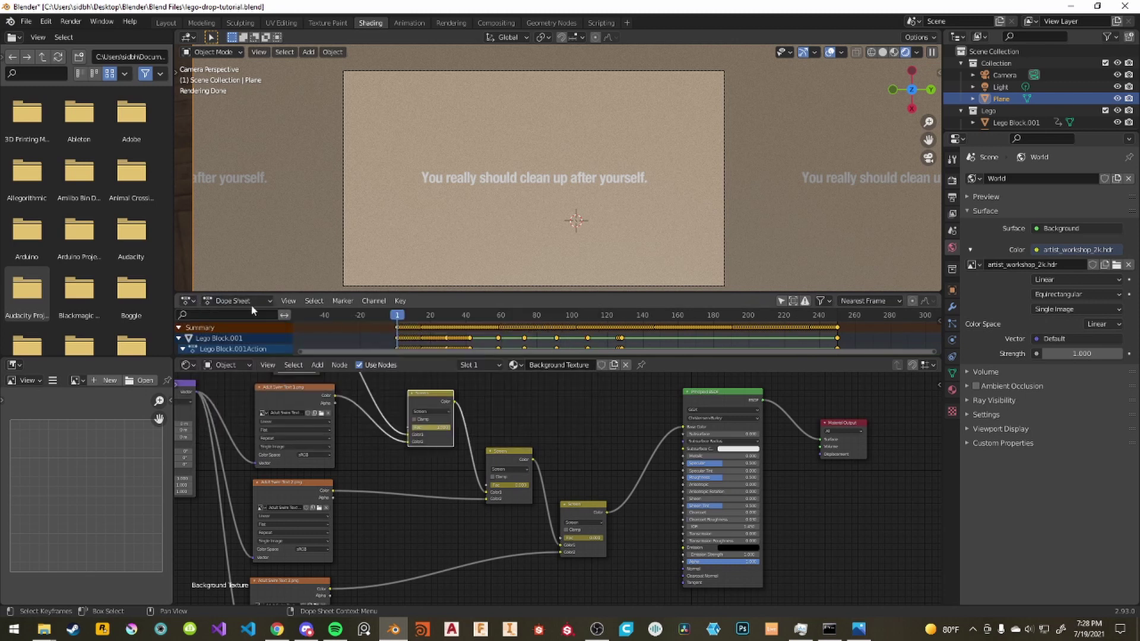
Change the animation editor area to the Timeline, showing the Background Texture keyframes around the first frames.
left_click(192, 301)
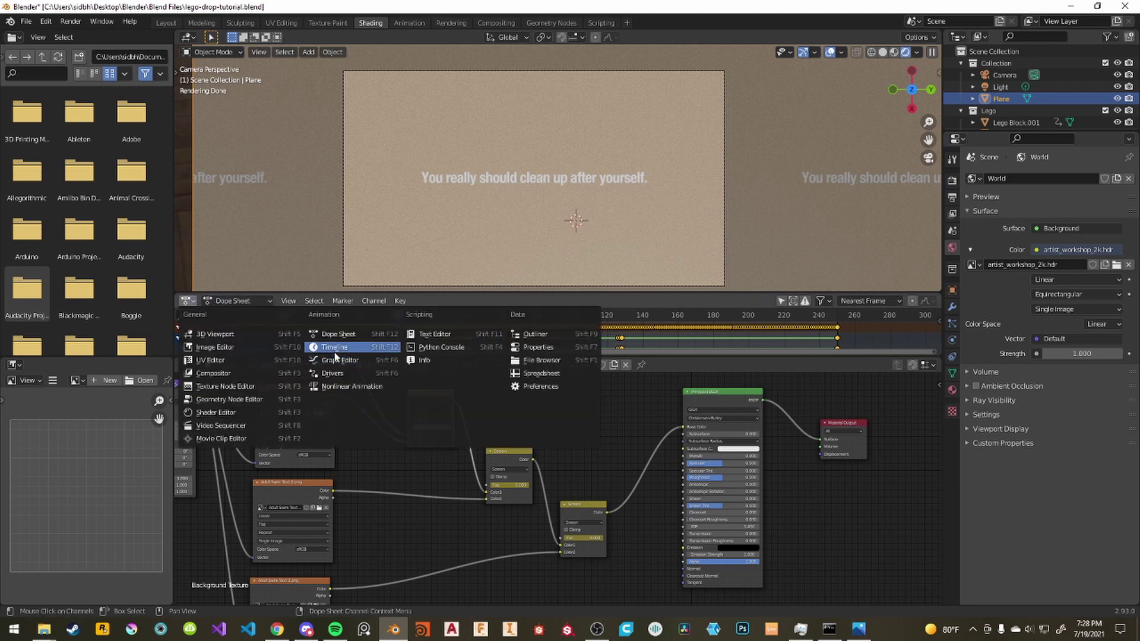
left_click(334, 349)
left_click(219, 301)
key("Escape")
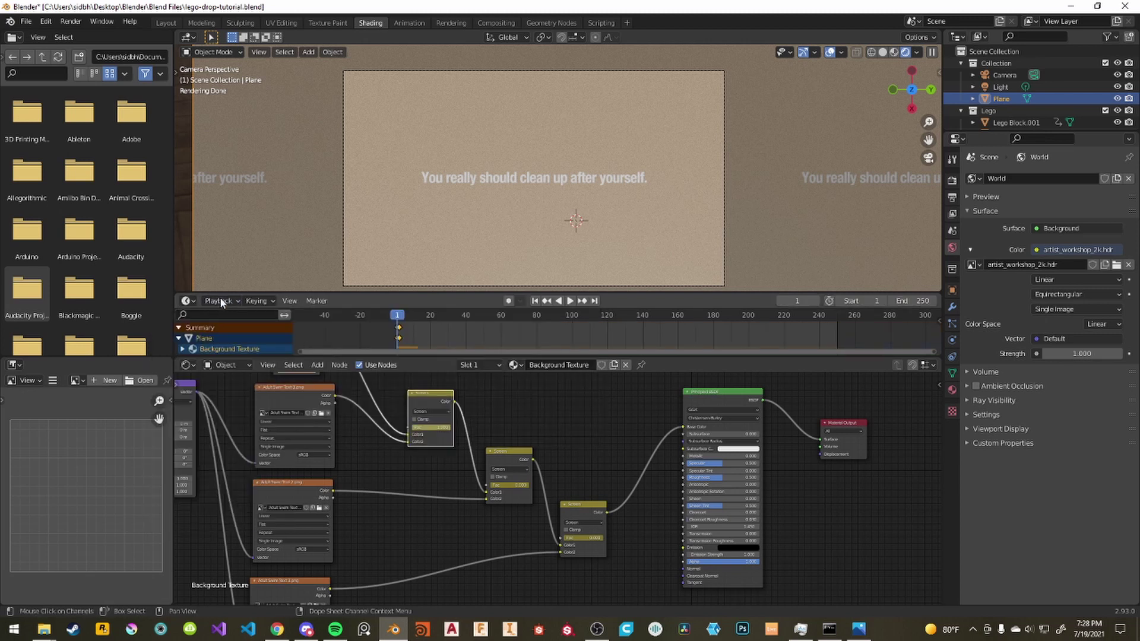
scroll(476, 336, "up", 3)
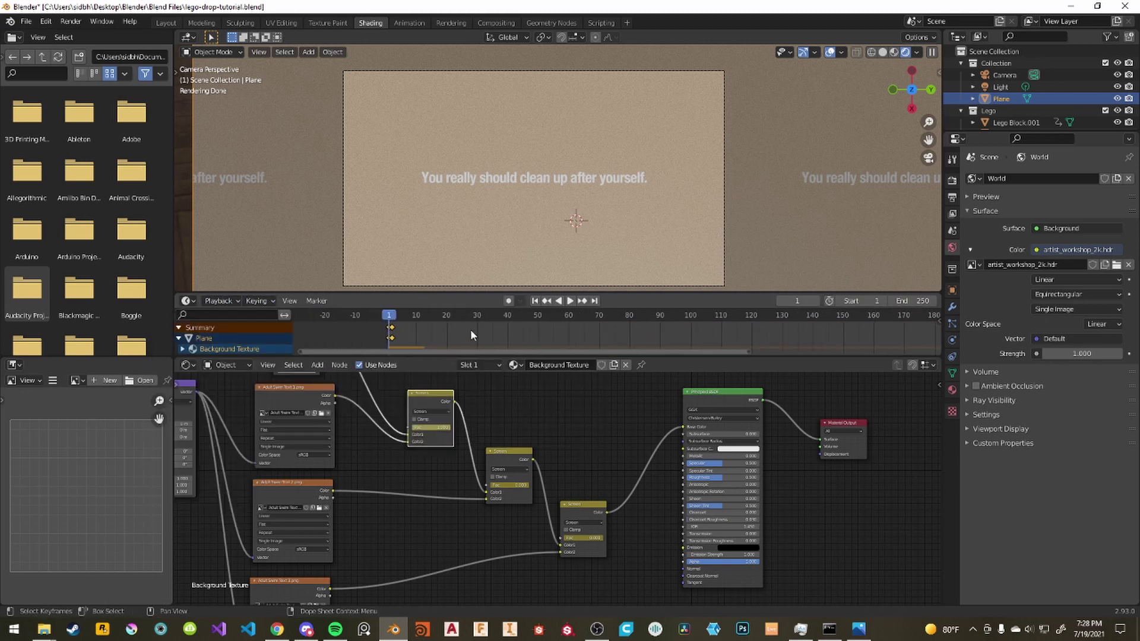
scroll(476, 336, "up", 4)
scroll(541, 331, "down", 4)
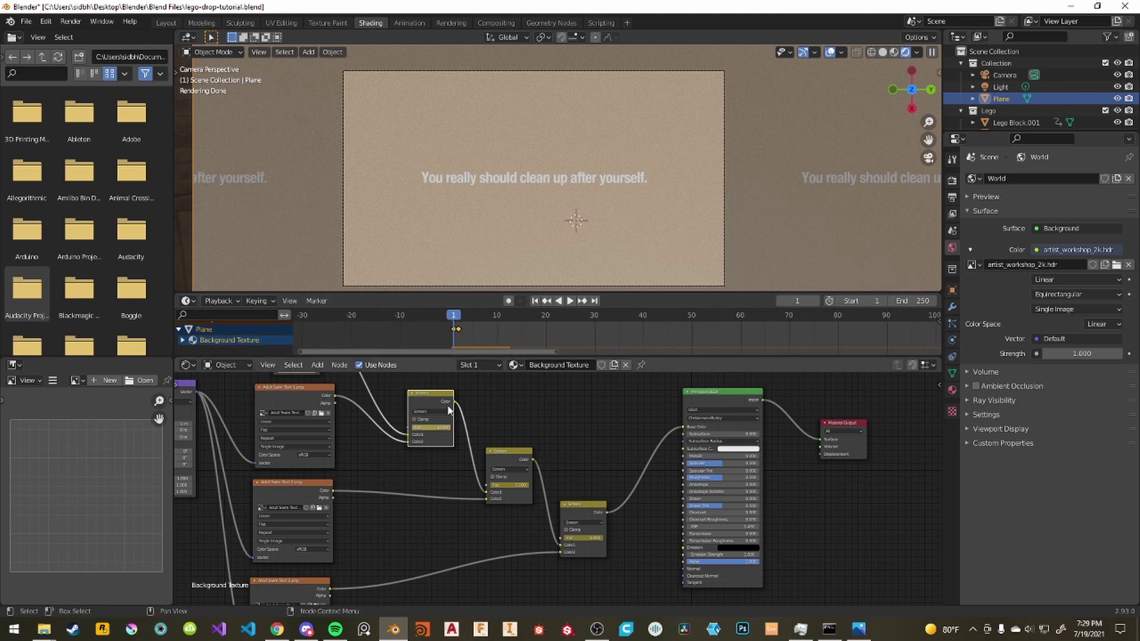
left_click_drag(506, 450, 583, 508)
key("ctrl+z")
key("ctrl+z")
scroll(514, 267, "down", 4)
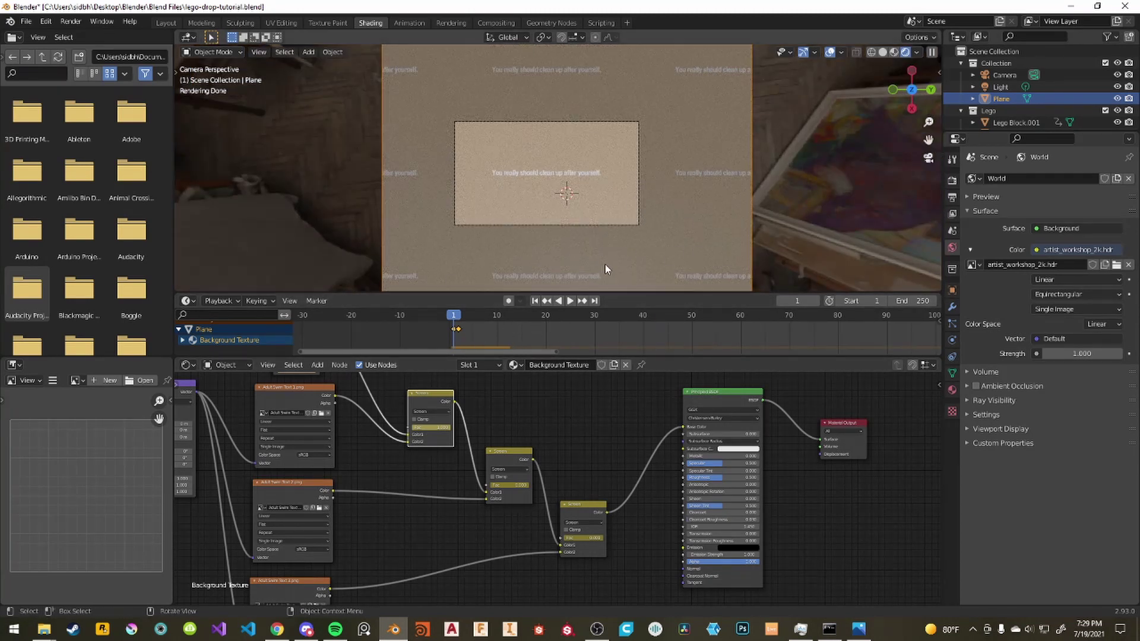
scroll(604, 265, "up", 4)
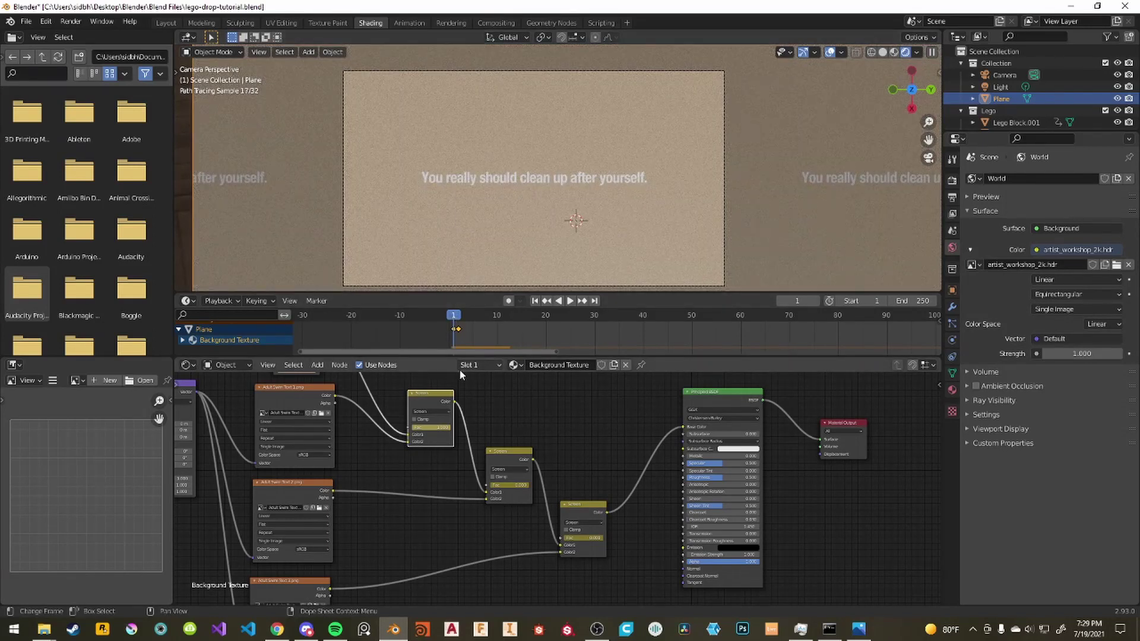